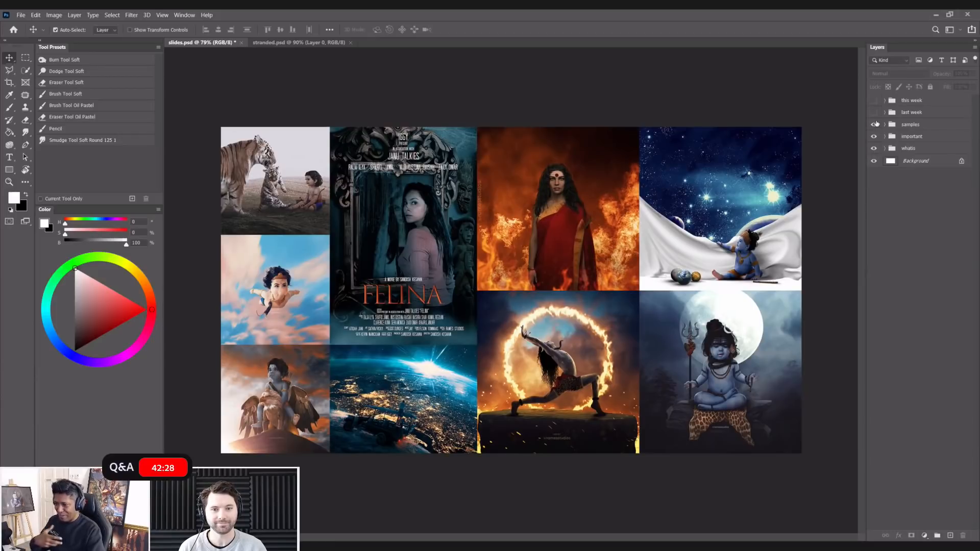
- Show the "last week" and "this week" layer groups in slides.psd
click(874, 112)
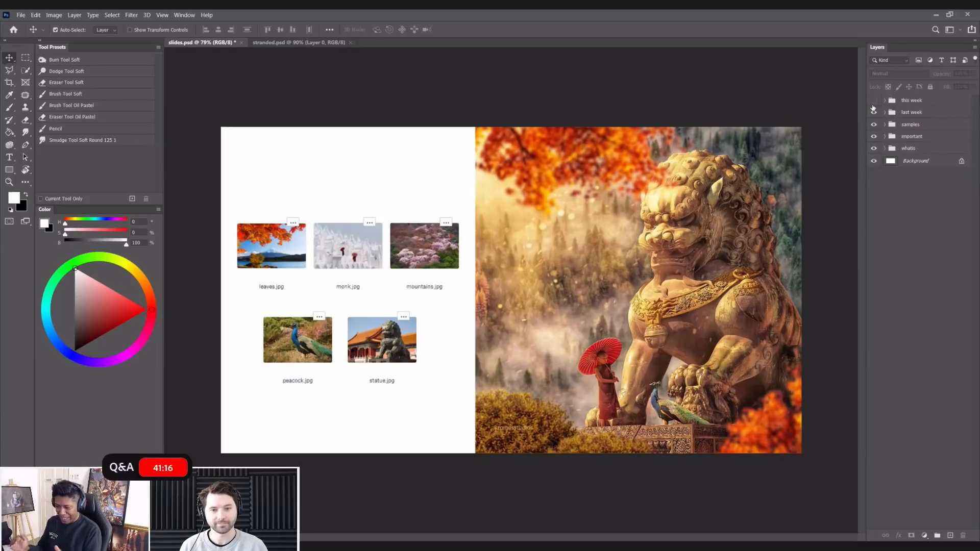
click(873, 101)
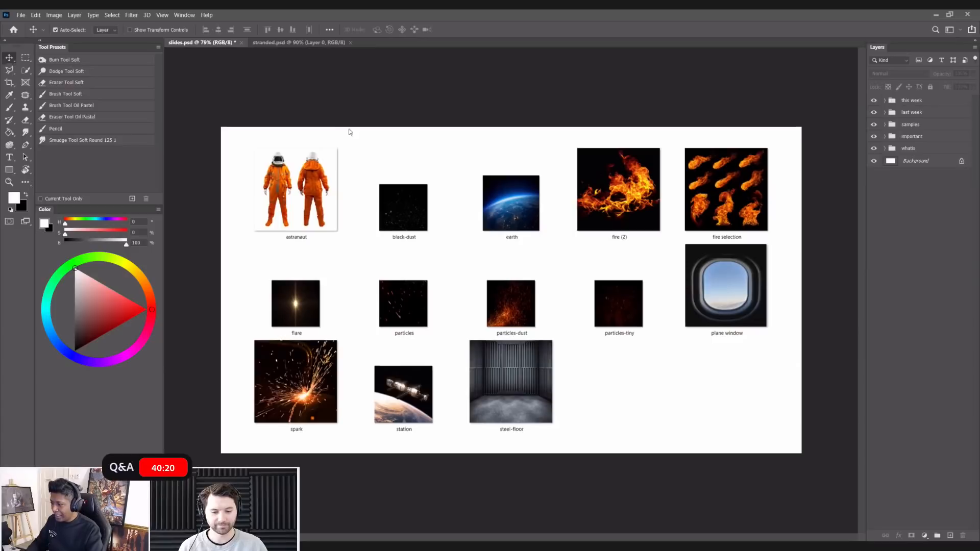
- Switch to stranded.psd and place the astronaut suit image at its fitted size in the middle of the blank canvas
click(287, 44)
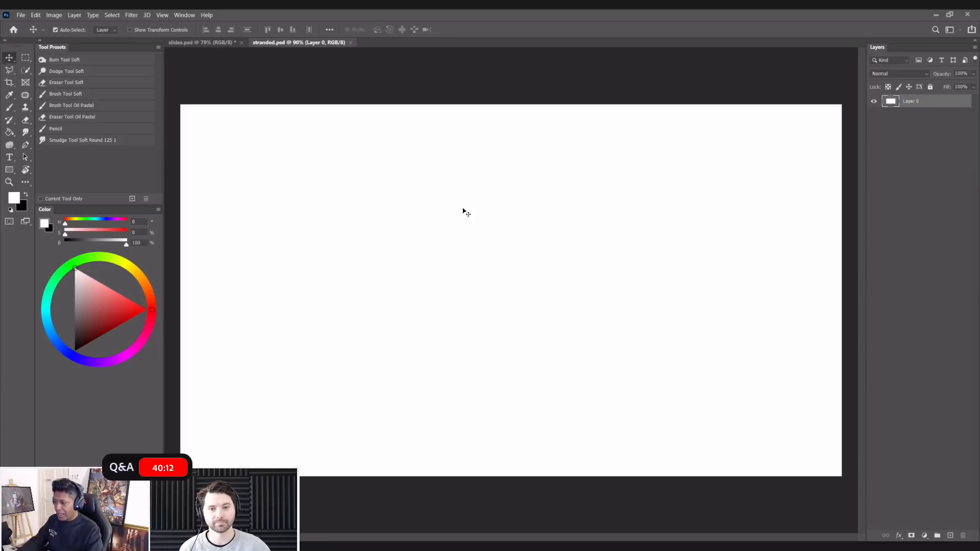
scroll(464, 209, down, 1)
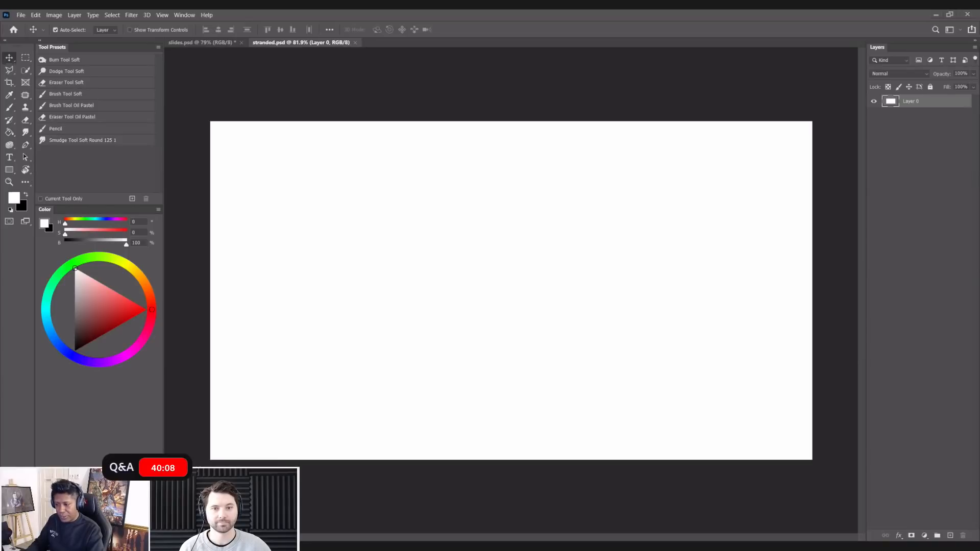
key(ctrl+t)
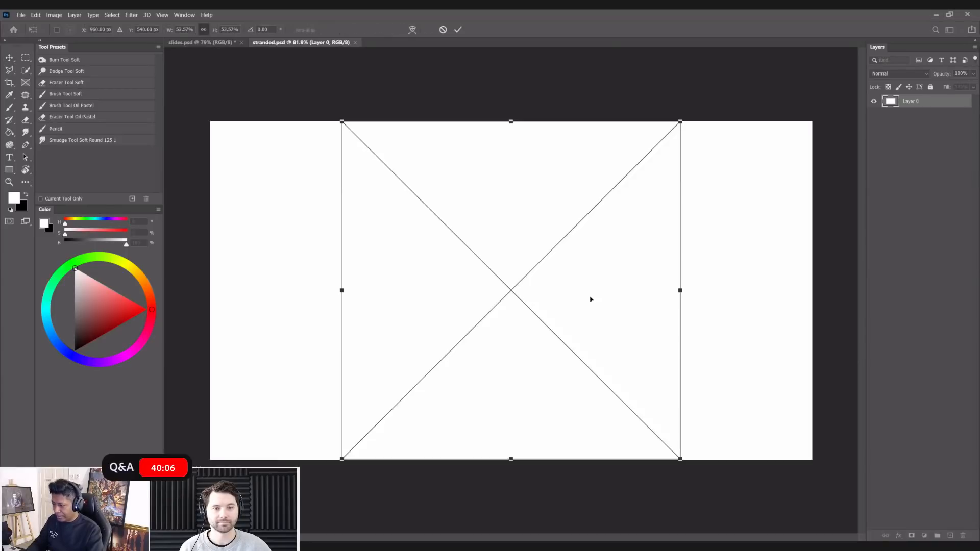
key(Return)
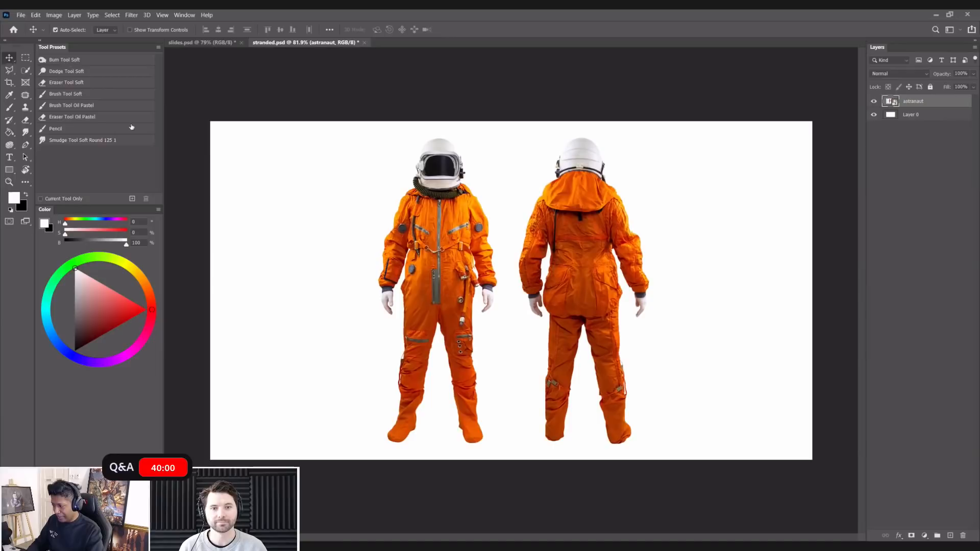
- Copy the back-view astronaut to a new layer using a rectangular selection, and hide the original image layer
click(25, 69)
click(26, 57)
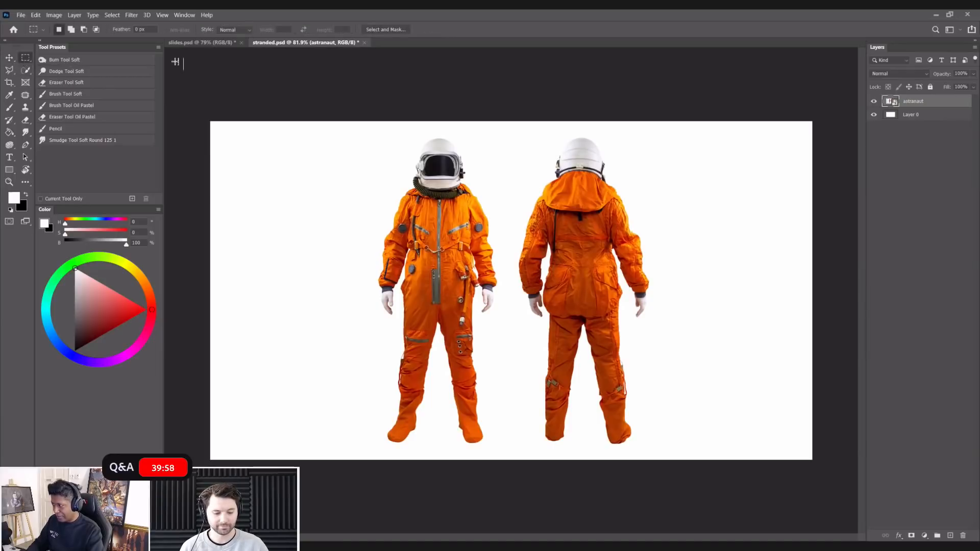
drag(707, 121, 508, 459)
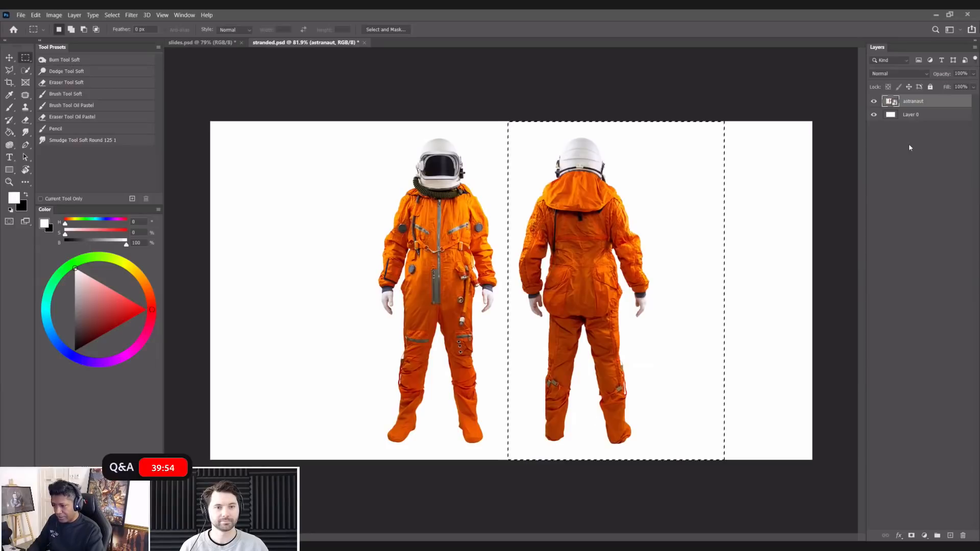
click(874, 101)
key(ctrl+j)
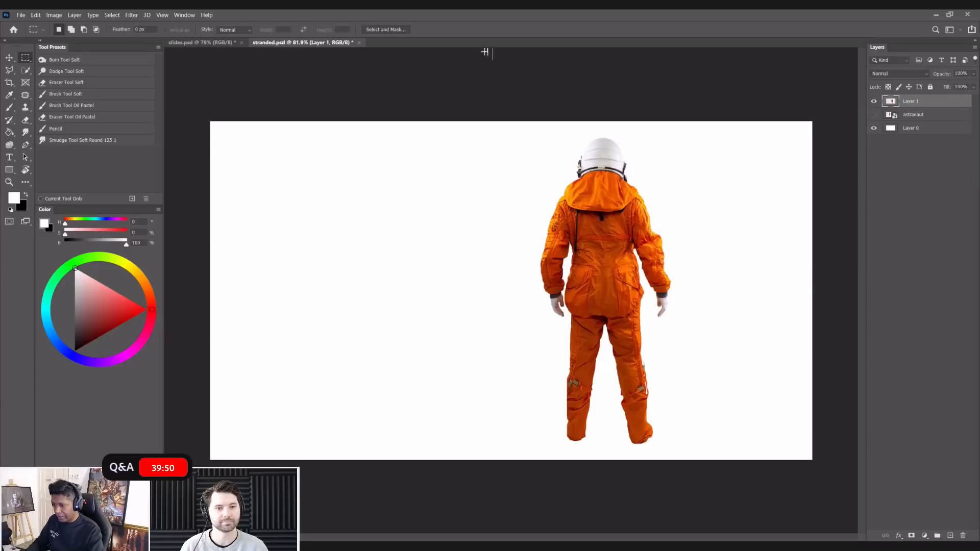
- Select the back-view astronaut with Select Subject and subtract the white gap between the fingers of the left hand
key(w)
click(284, 31)
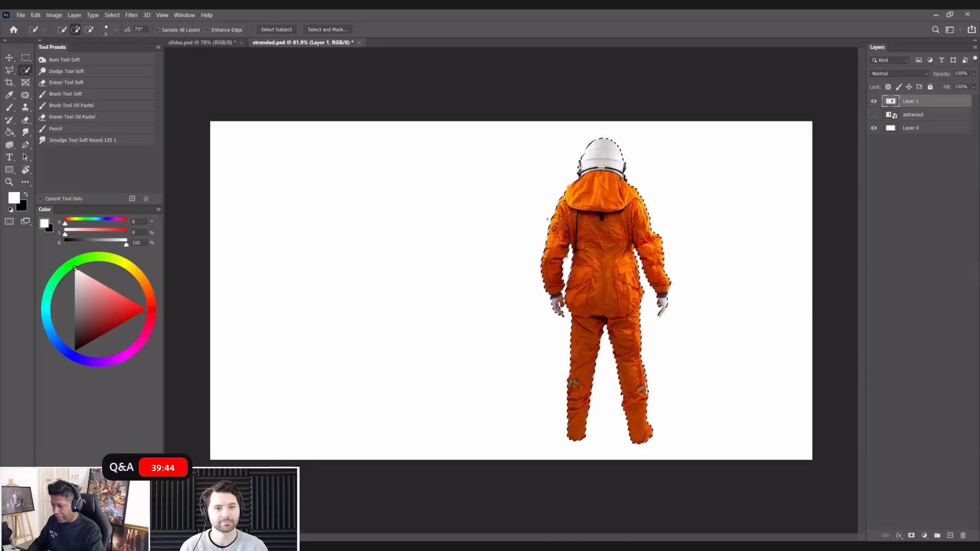
scroll(568, 281, up, 6)
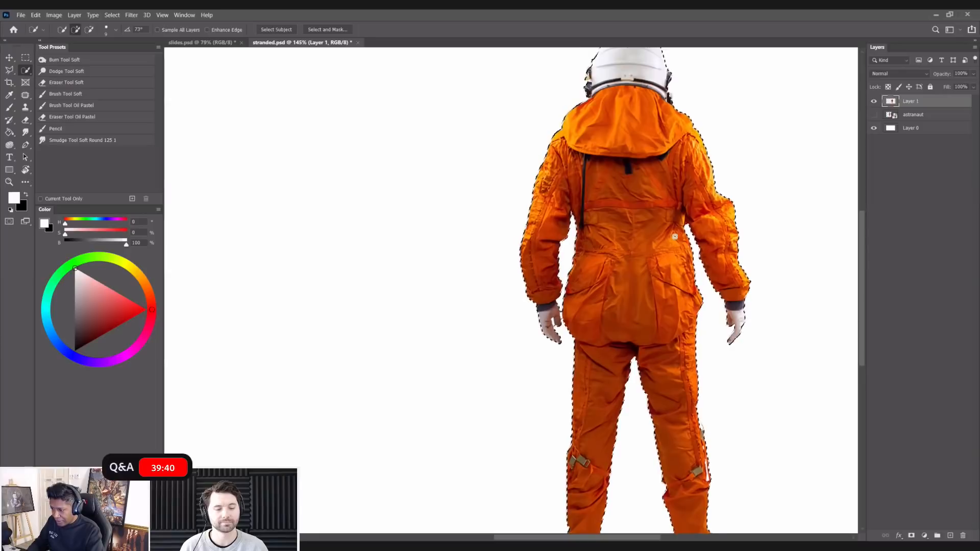
scroll(675, 236, down, 3)
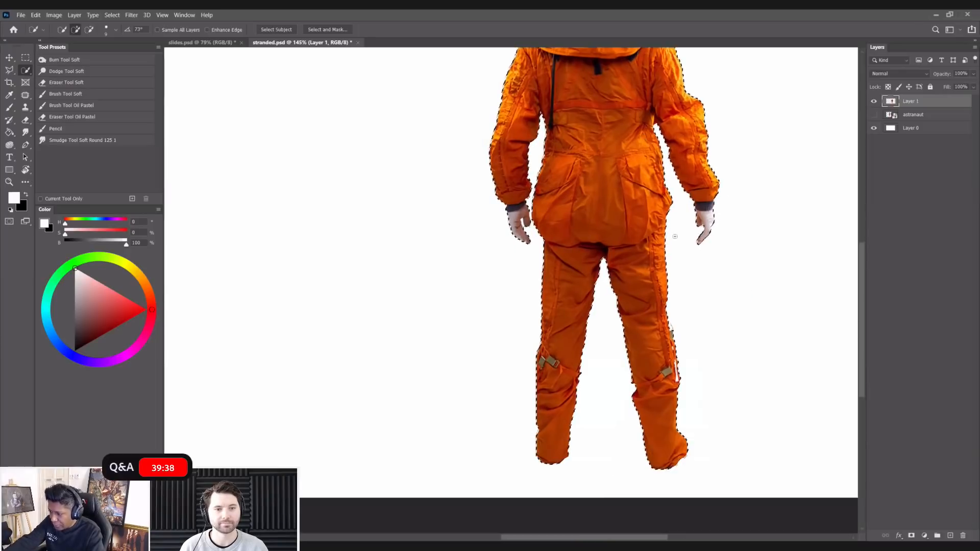
scroll(675, 236, up, 3)
scroll(674, 237, up, 4)
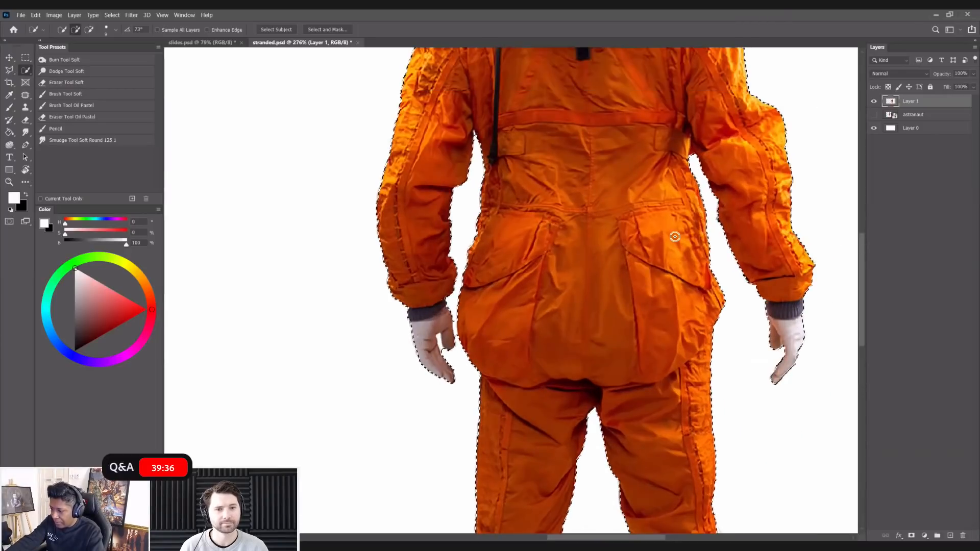
scroll(674, 237, down, 1)
scroll(675, 236, up, 3)
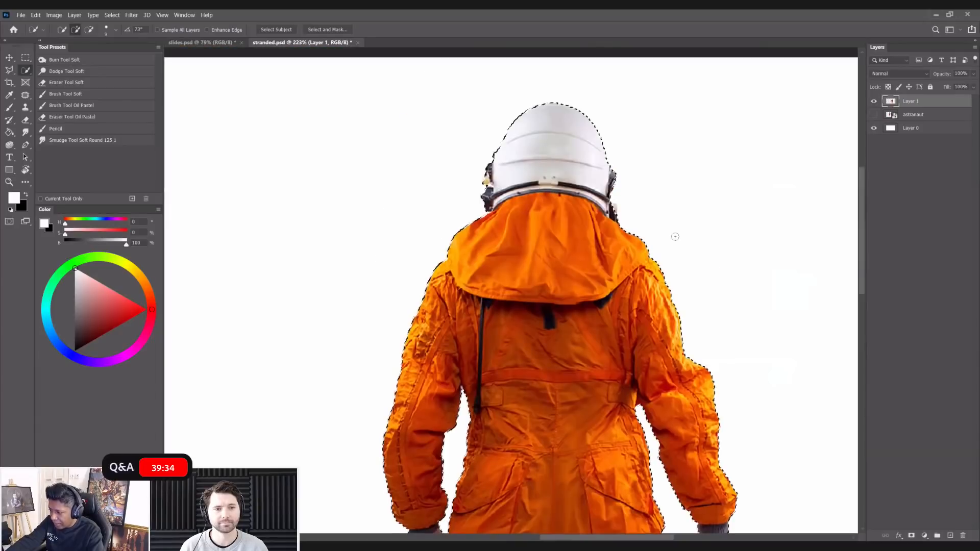
scroll(675, 236, up, 2)
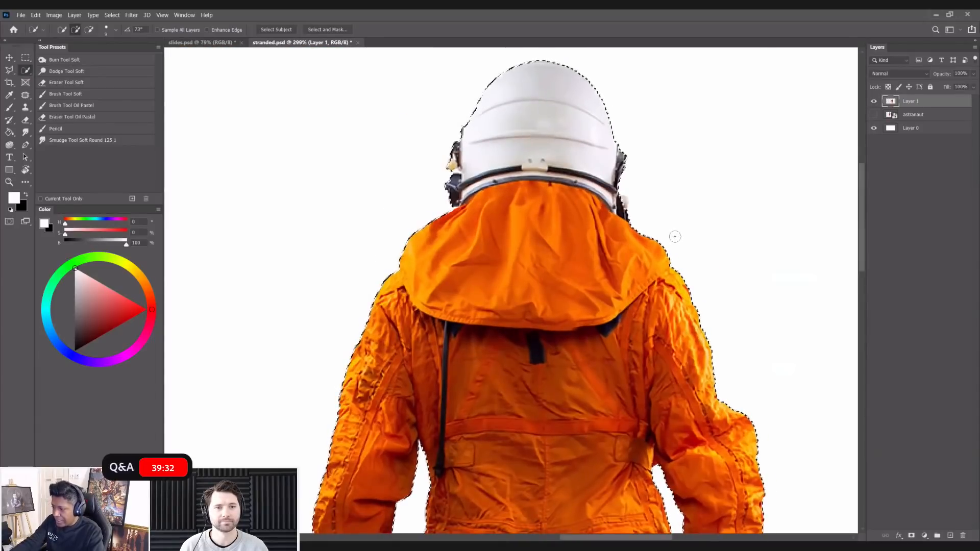
scroll(675, 236, up, 1)
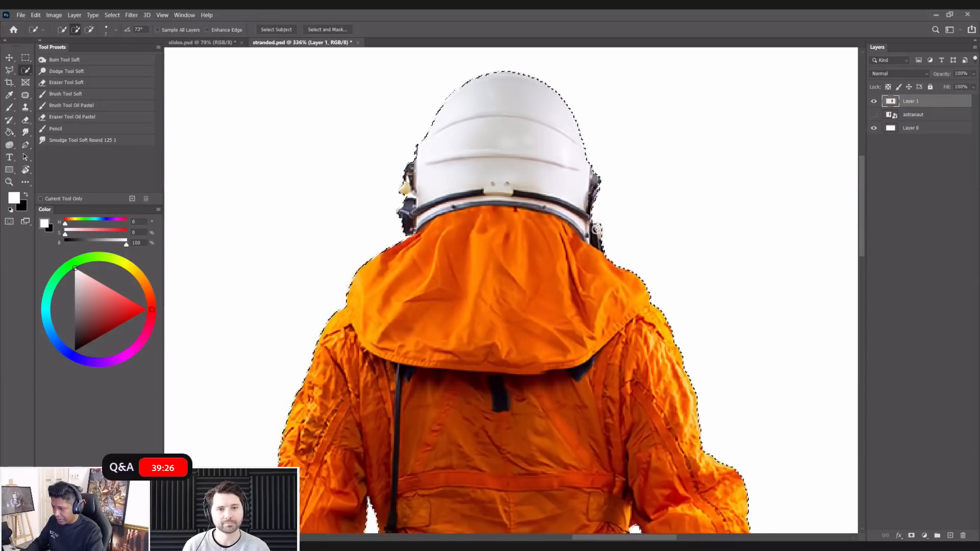
scroll(508, 267, down, 3)
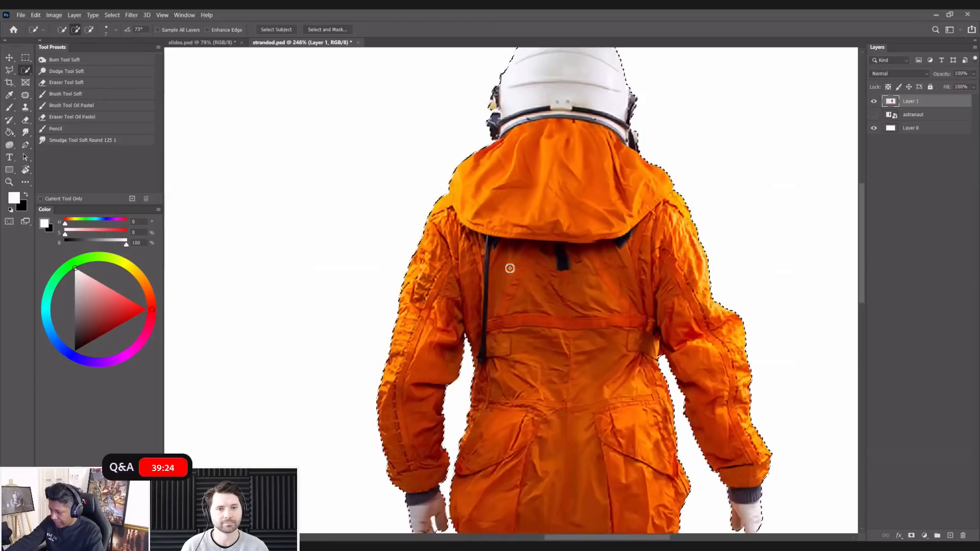
scroll(480, 347, up, 4)
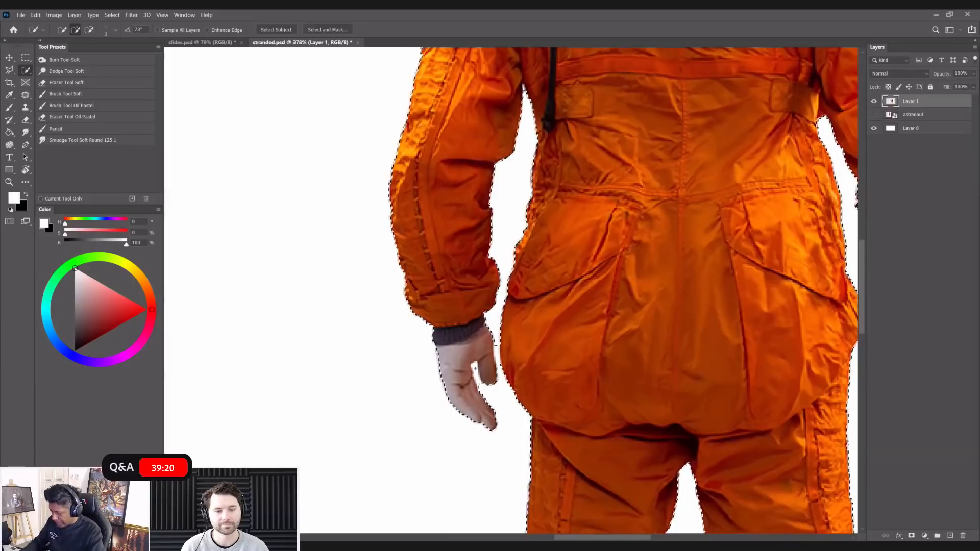
alt+click(475, 370)
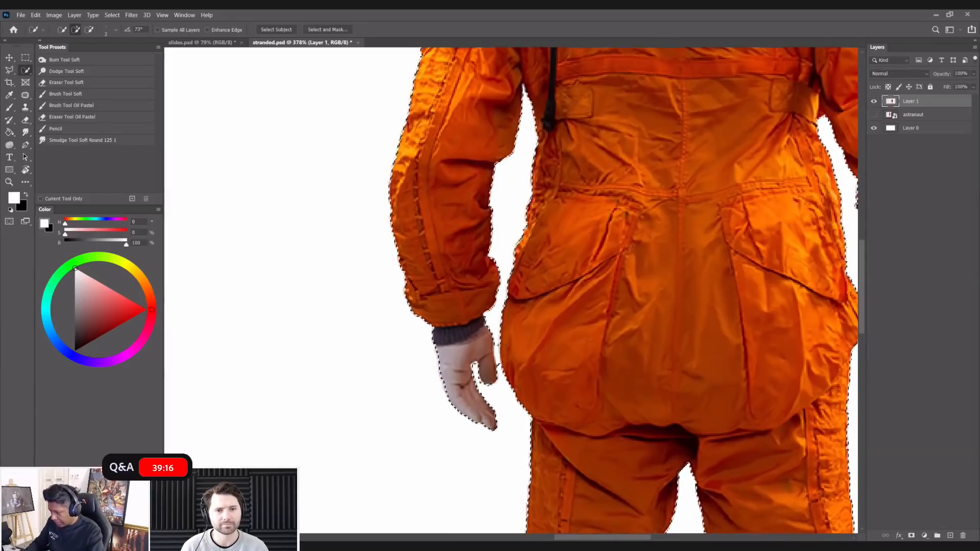
- Add a layer mask from the astronaut selection to remove the surrounding white background
scroll(588, 329, down, 3)
scroll(588, 329, down, 3)
scroll(588, 329, up, 3)
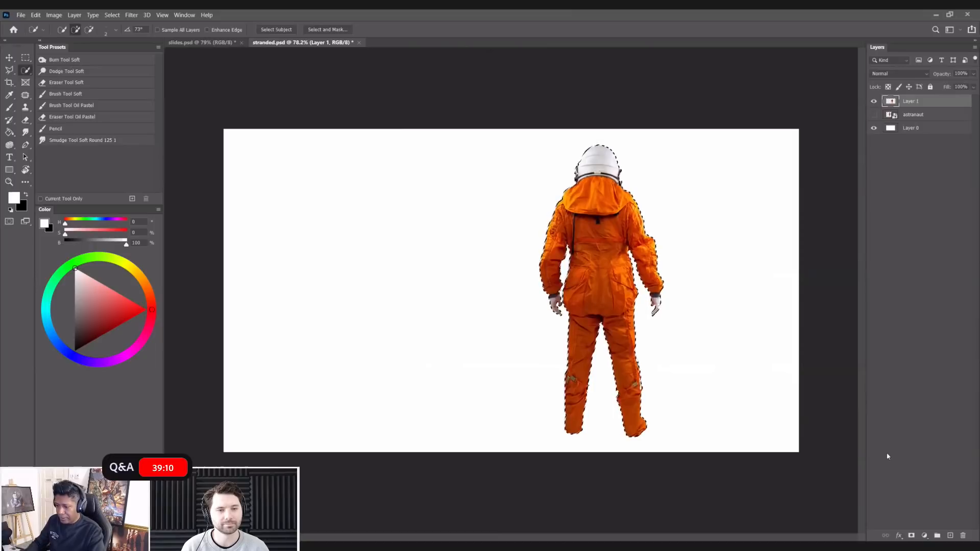
click(911, 536)
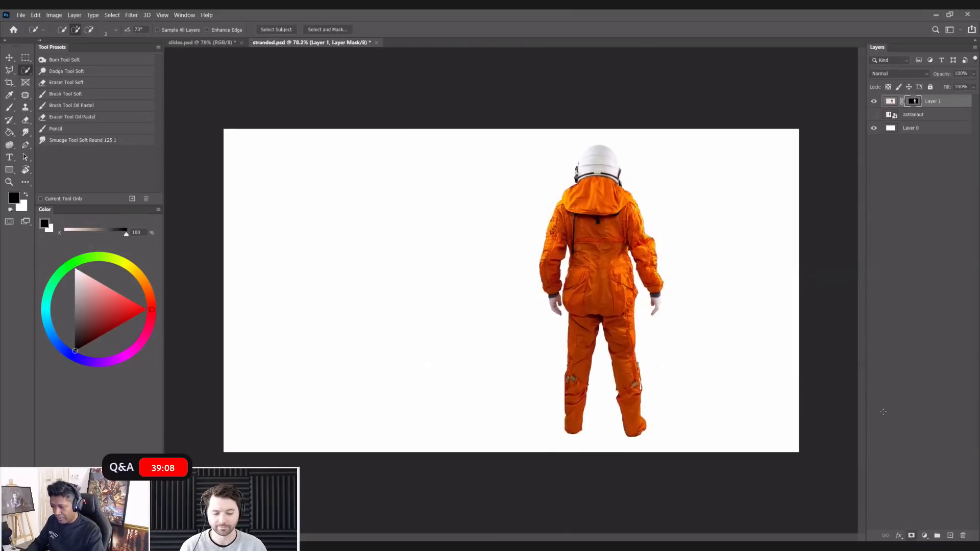
- Convert the masked layer to a smart object and rename it "astranaut"
right_click(940, 104)
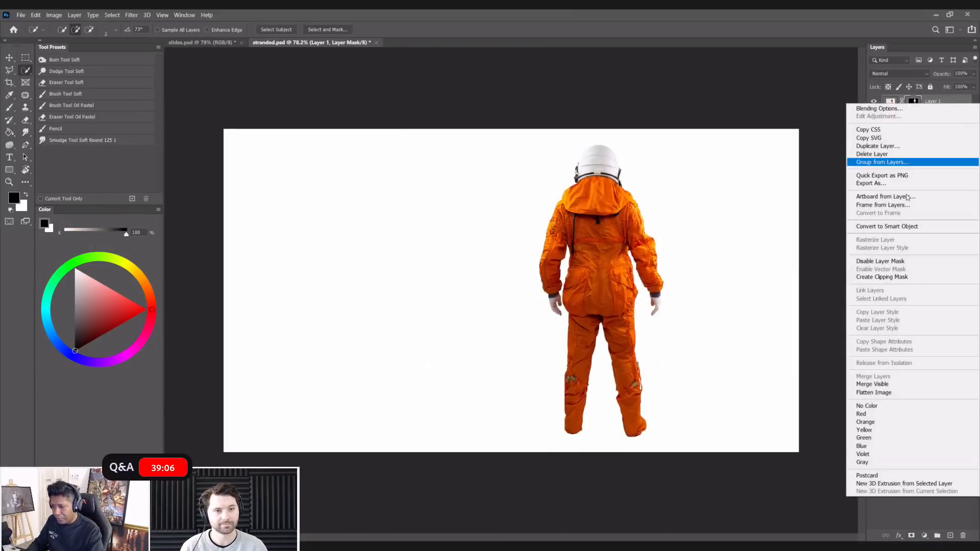
click(900, 227)
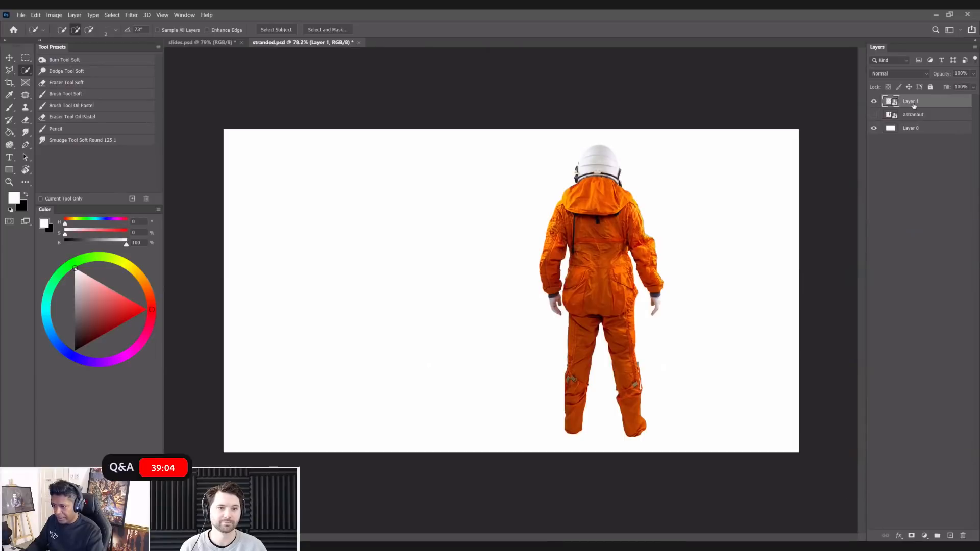
double_click(911, 102)
text(astranaut)
key(Return)
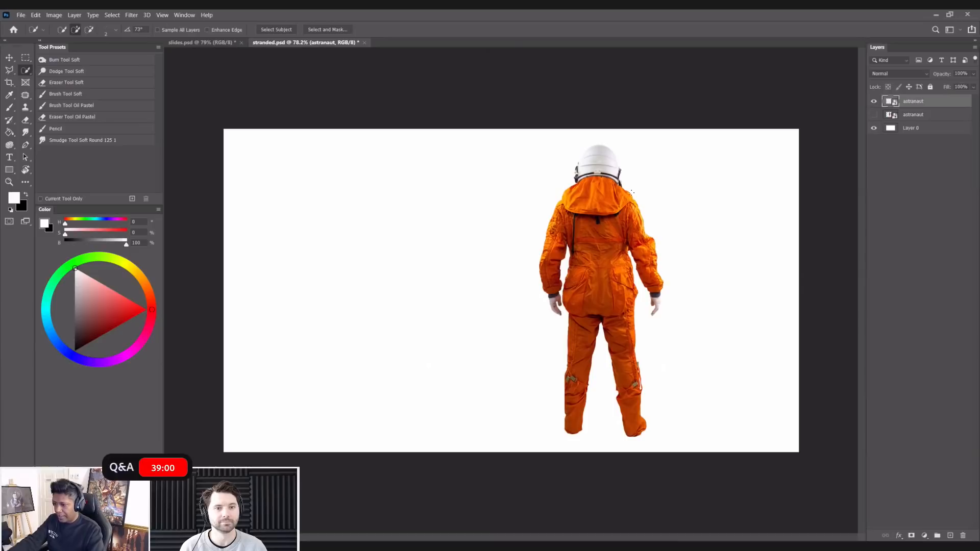
- Scale the astronaut proportionally to roughly three-quarters of its size and position it near the canvas's lower middle
scroll(230, 118, down, 1)
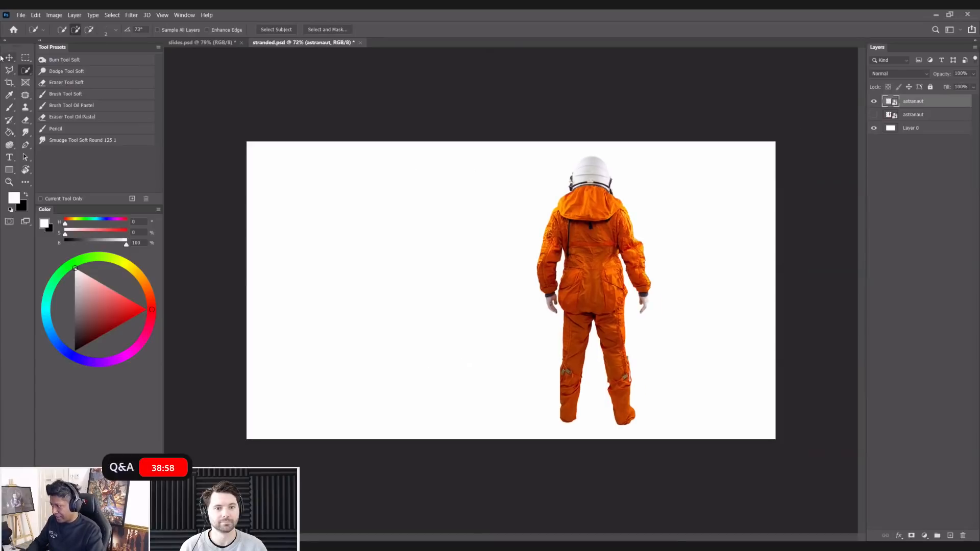
key(ctrl+t)
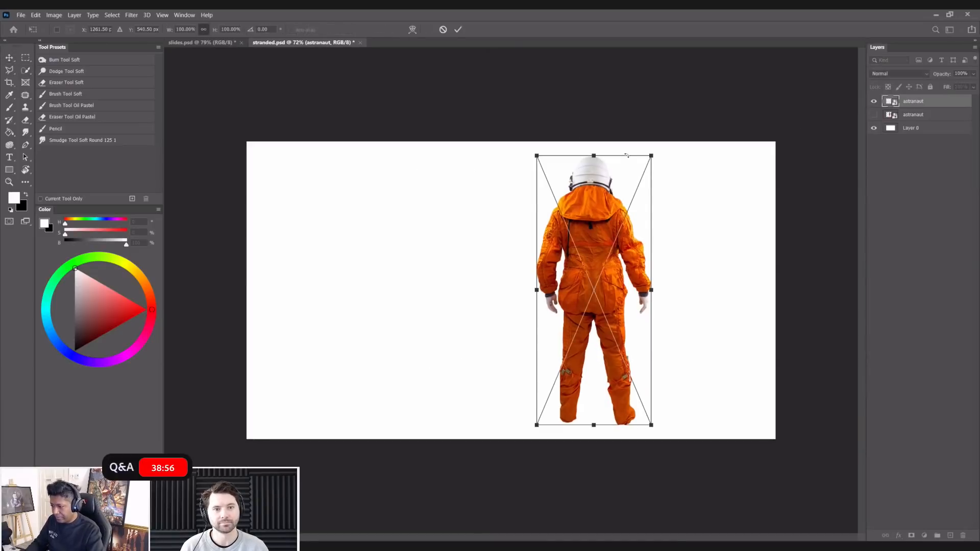
drag(652, 155, 611, 208)
drag(607, 314, 539, 320)
drag(556, 223, 553, 228)
drag(519, 297, 522, 289)
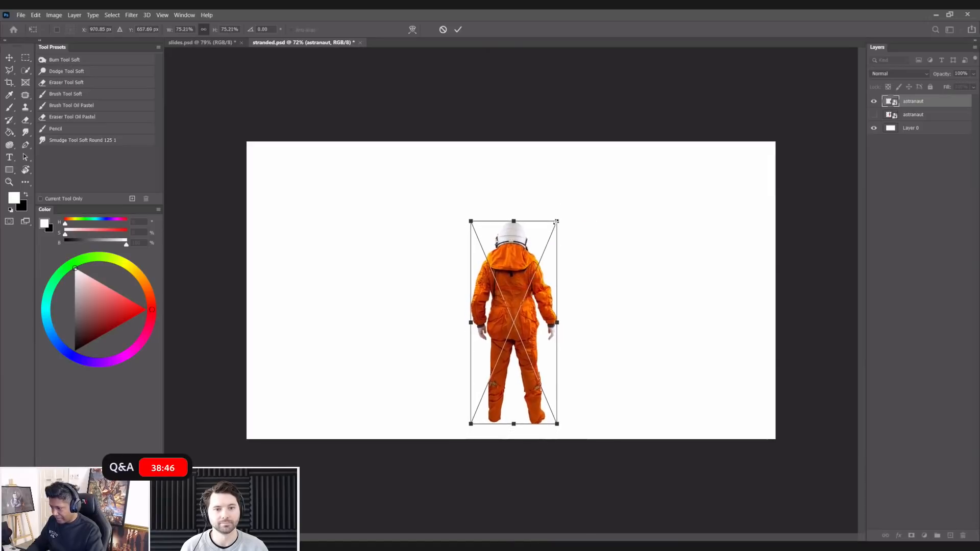
key(Return)
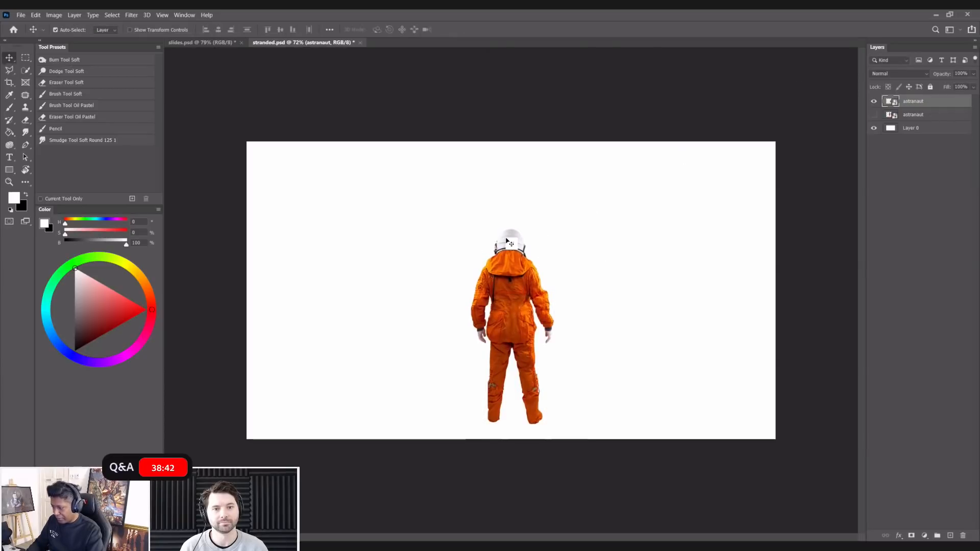
- Align the astronaut to the horizontal centre of a full-canvas selection and deselect
key(ctrl+a)
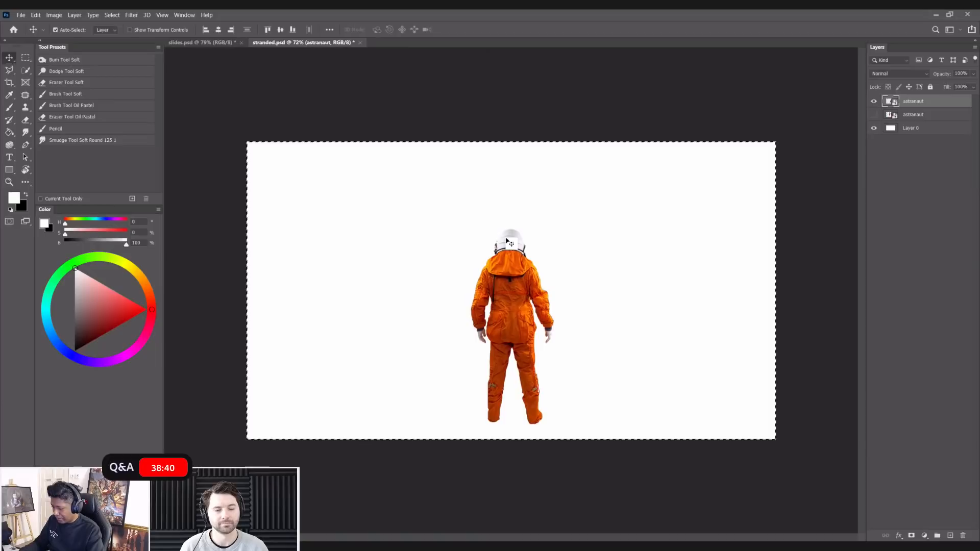
click(218, 30)
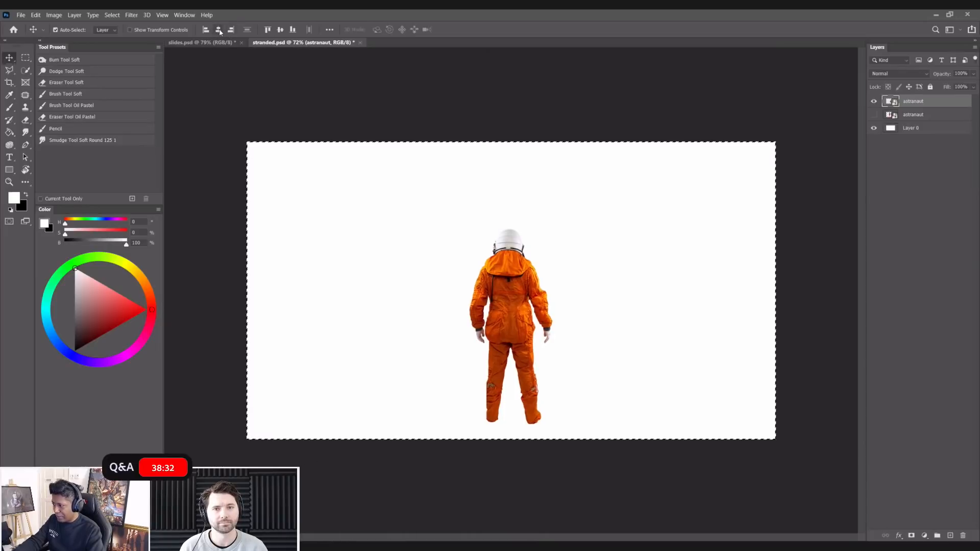
key(ctrl+d)
- Move the astronaut off centre to the right, realign it to the canvas's horizontal centre, and clear the selection
drag(535, 322, 607, 319)
key(ctrl+a)
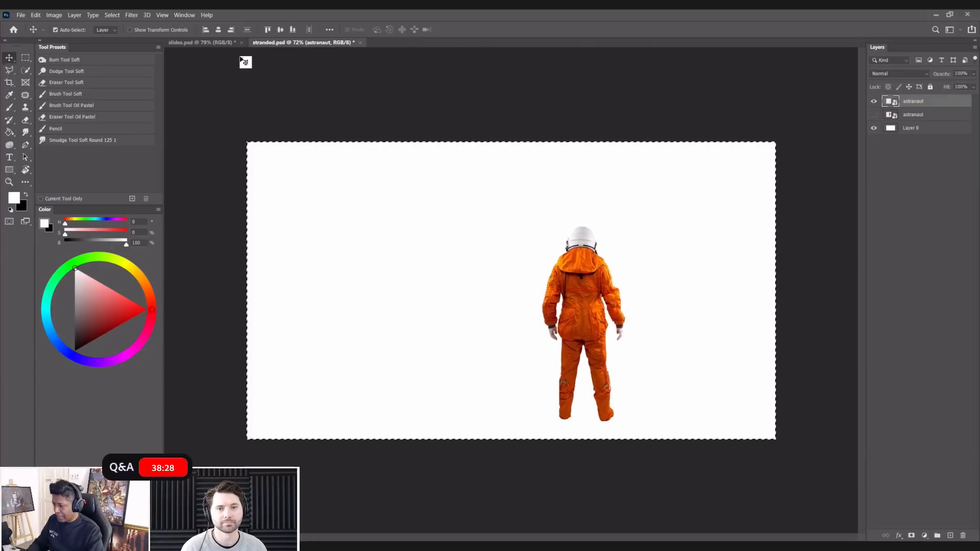
click(219, 30)
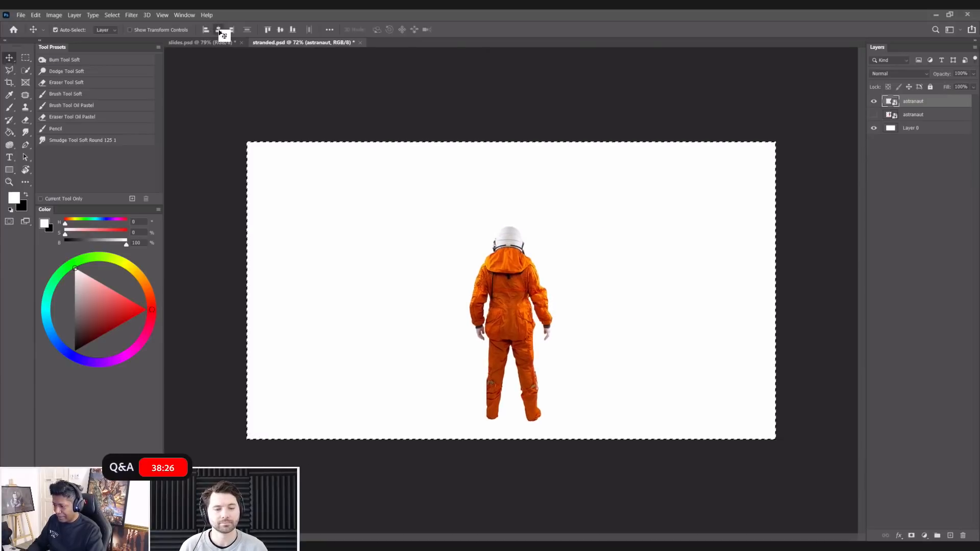
key(m)
key(ctrl+d)
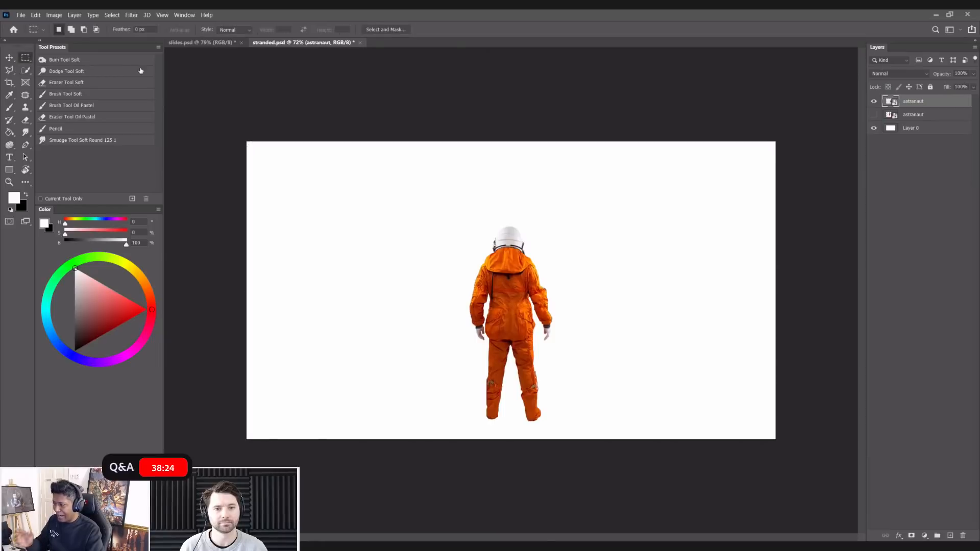
- Place the earth image, scale it proportionally to about 135% so it covers the canvas, and move its layer below the visible astronaut
click(8, 60)
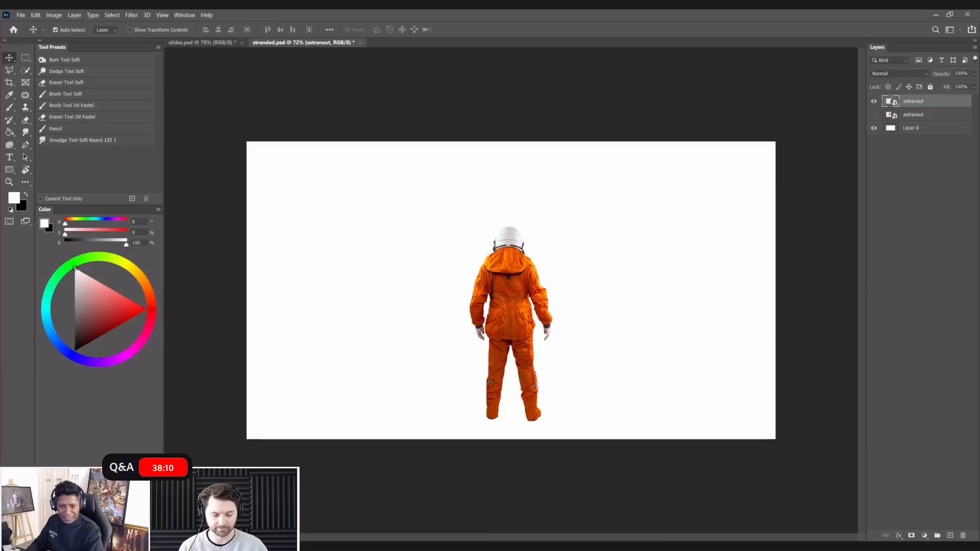
drag(736, 356, 628, 320)
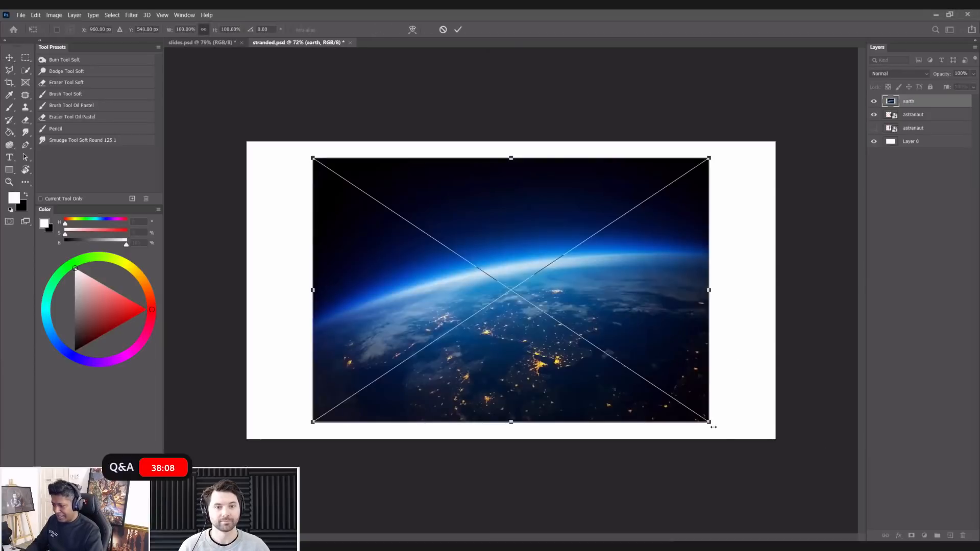
drag(710, 424, 794, 449)
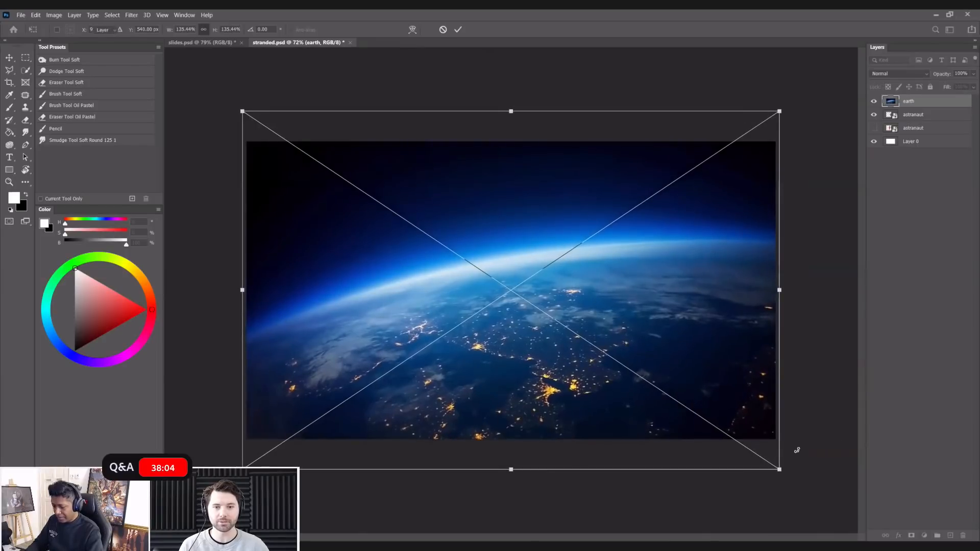
key(Return)
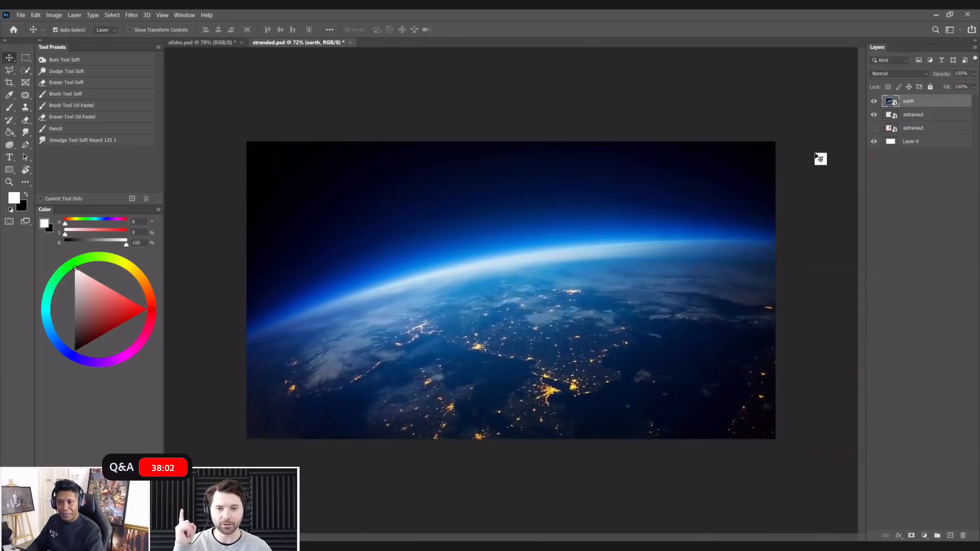
drag(915, 108, 914, 122)
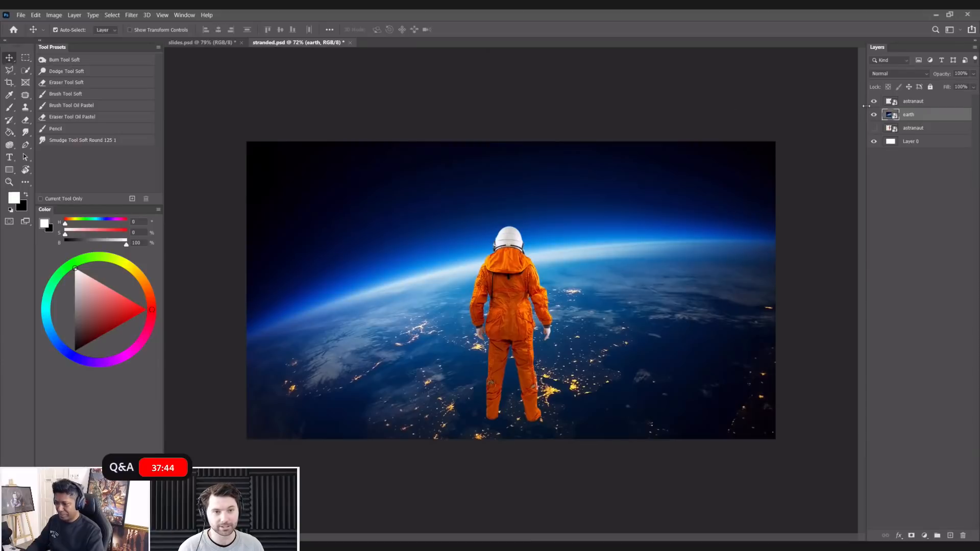
- Add a Color Lookup adjustment layer above the astronaut and set its 3D LUT file to EdgyAmber.3DL
click(928, 103)
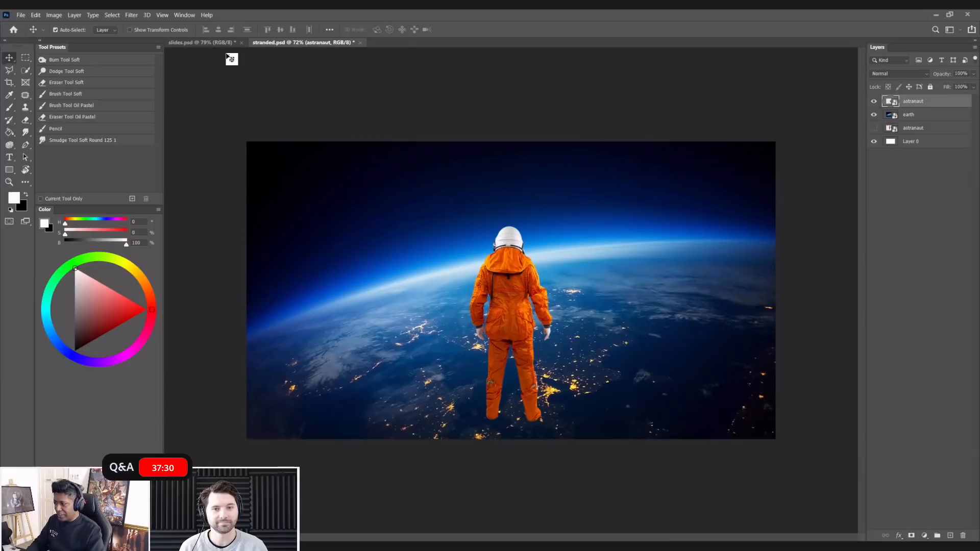
click(924, 535)
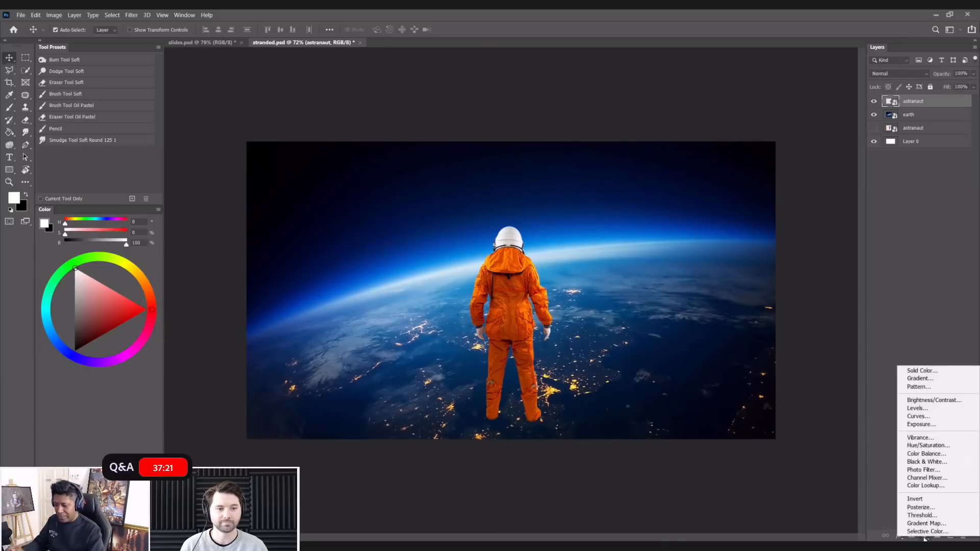
click(924, 488)
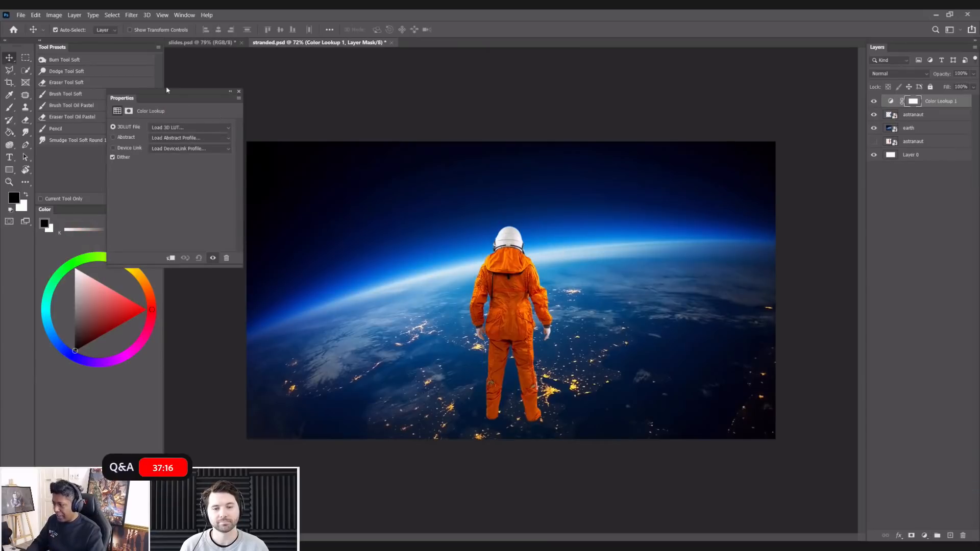
drag(154, 91, 757, 63)
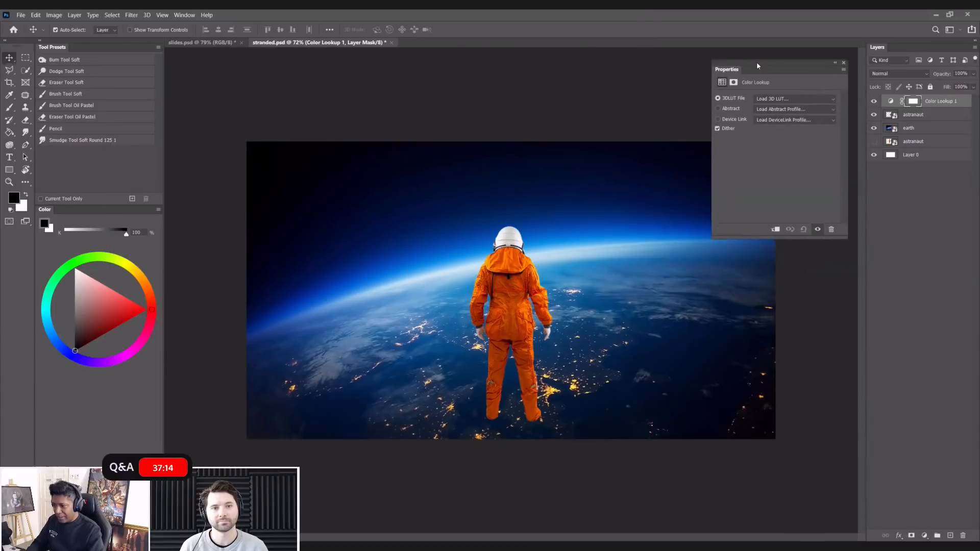
click(772, 100)
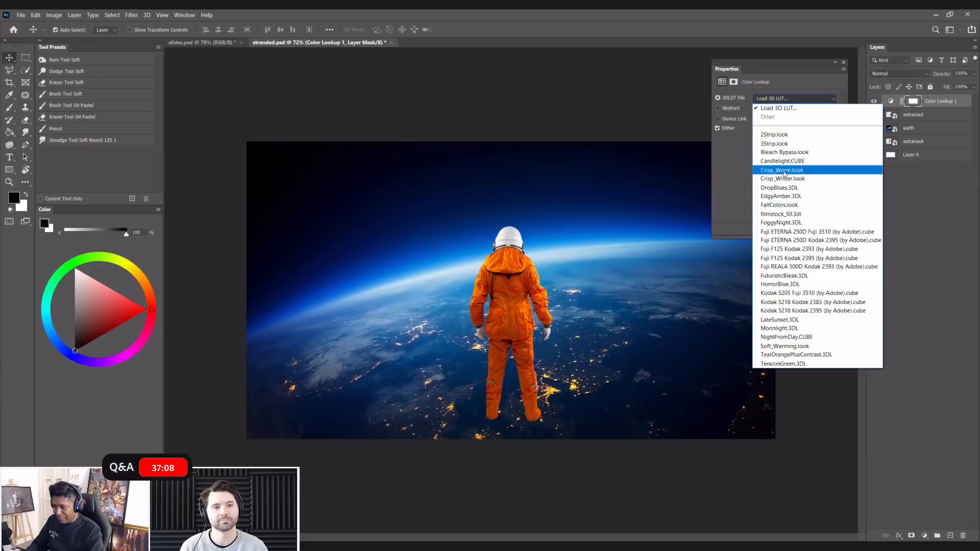
click(781, 196)
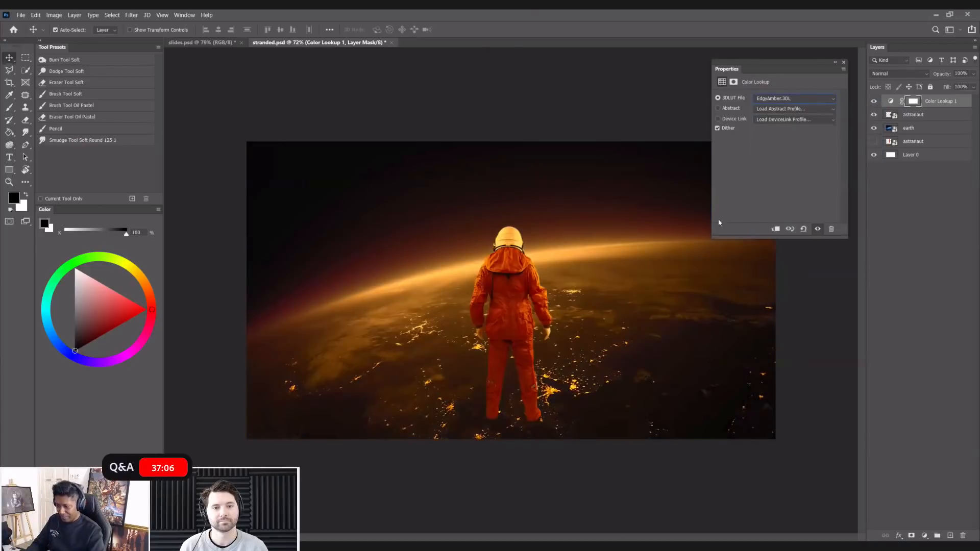
click(844, 63)
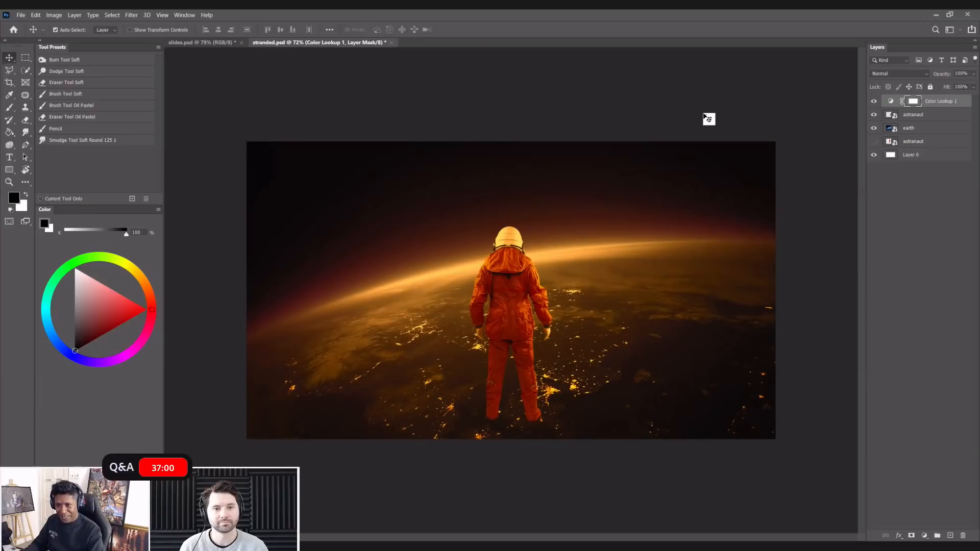
- Add a new empty layer between the astronaut layer and the Color Lookup adjustment
key(ctrl+plus)
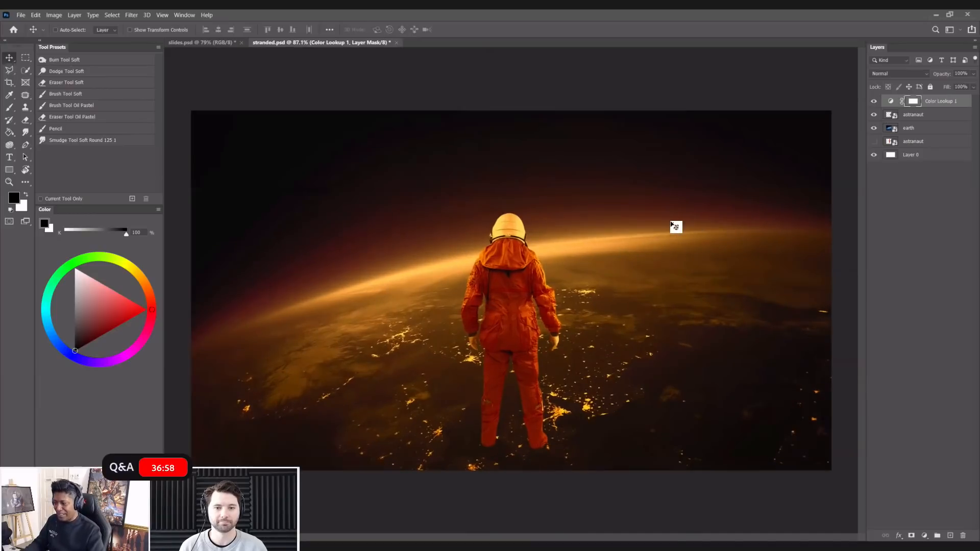
key(ctrl+minus)
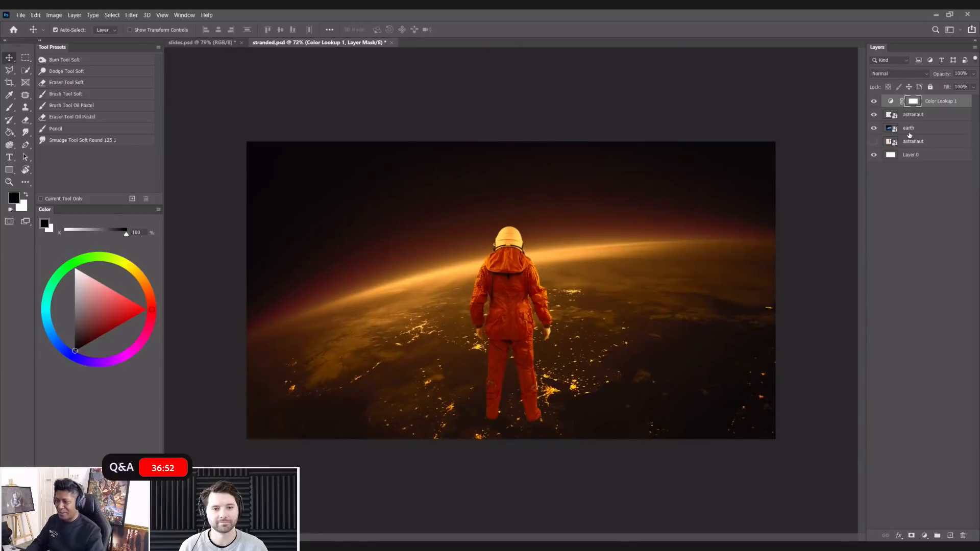
click(917, 117)
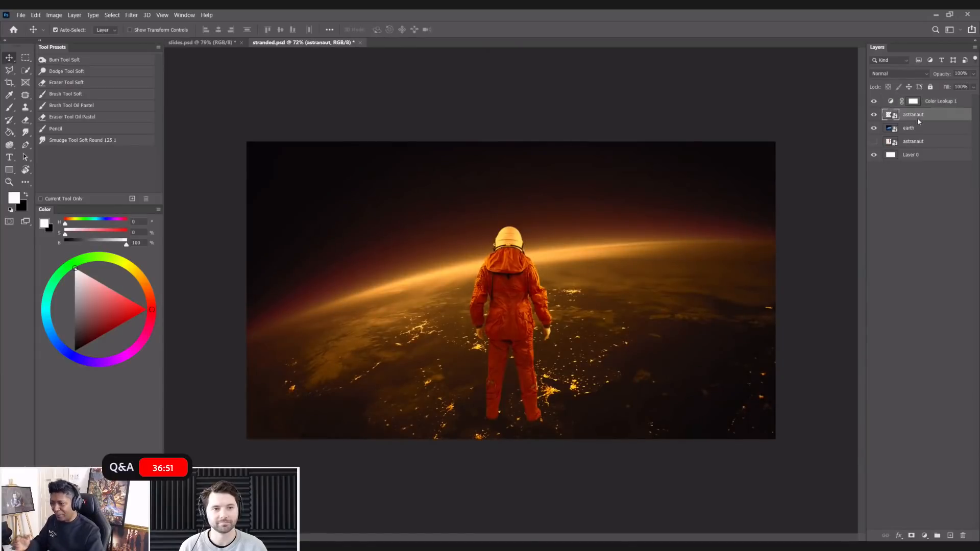
click(950, 536)
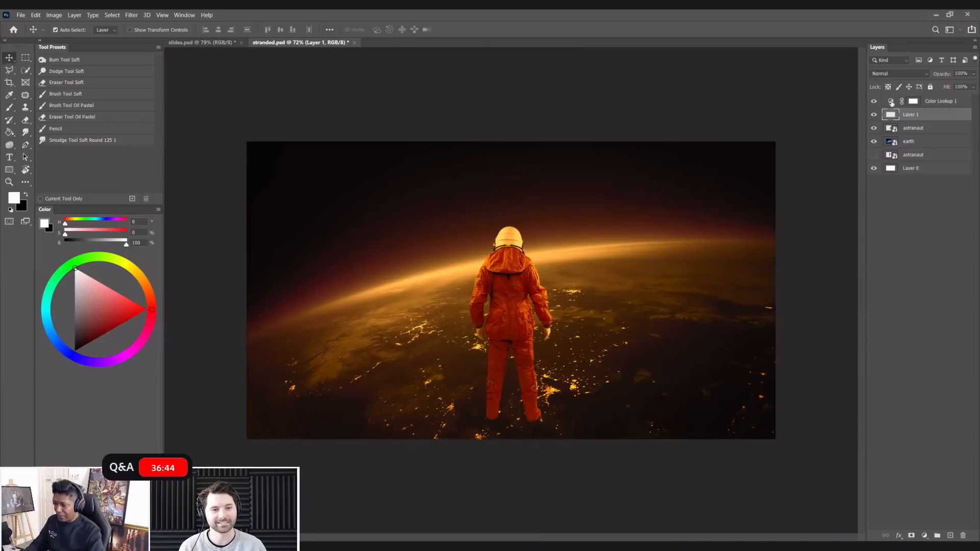
- Compare the composite with and without the Color Lookup adjustment
click(873, 102)
click(873, 102)
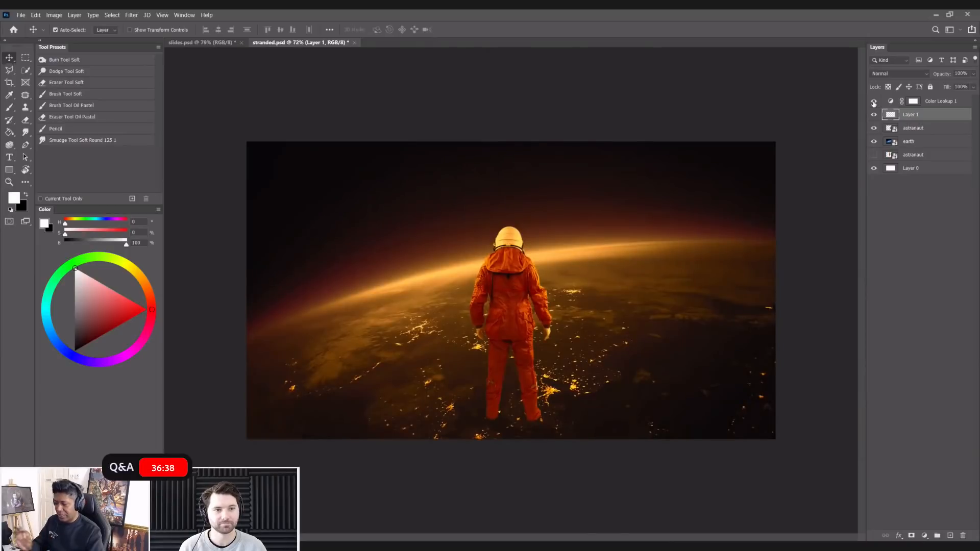
click(874, 102)
click(874, 101)
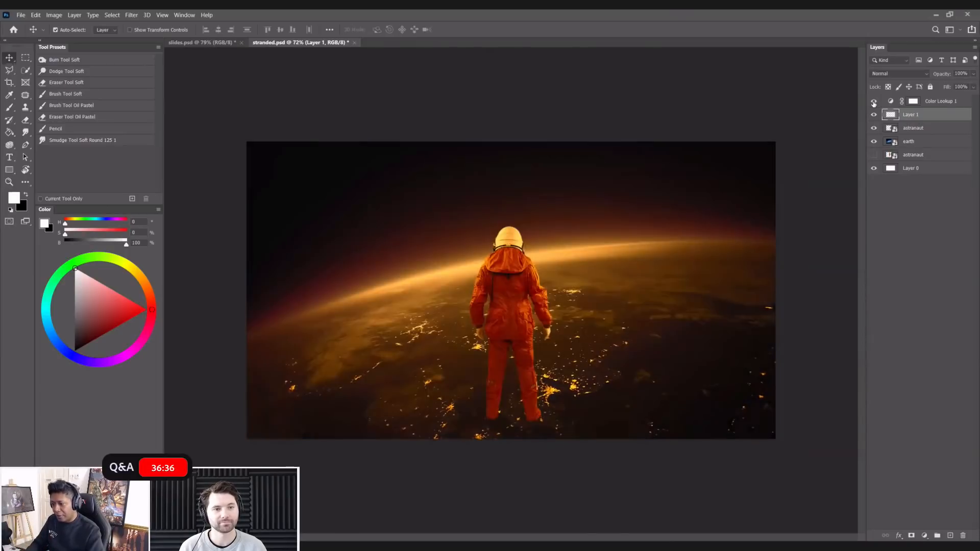
- Place the plane window image directly above the visible astronaut layer
drag(888, 151, 917, 129)
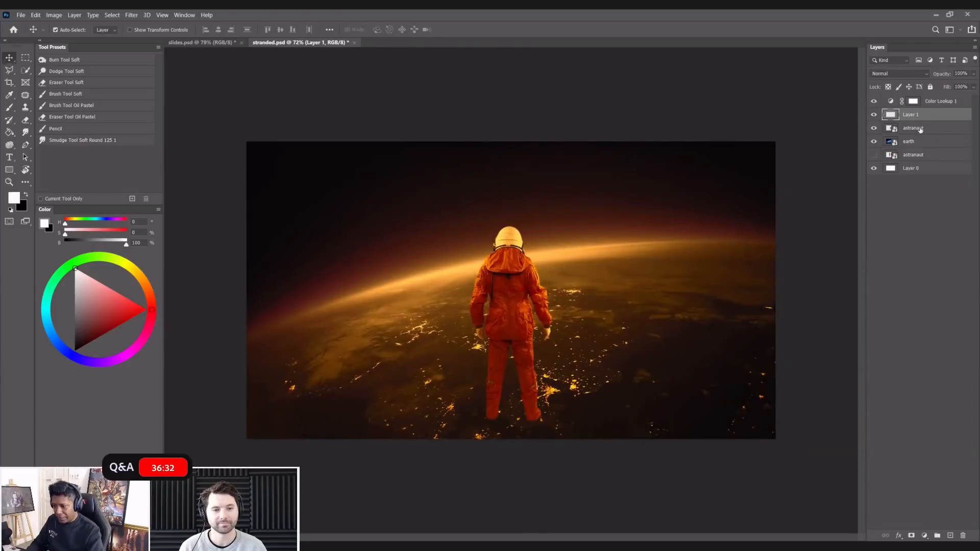
click(917, 129)
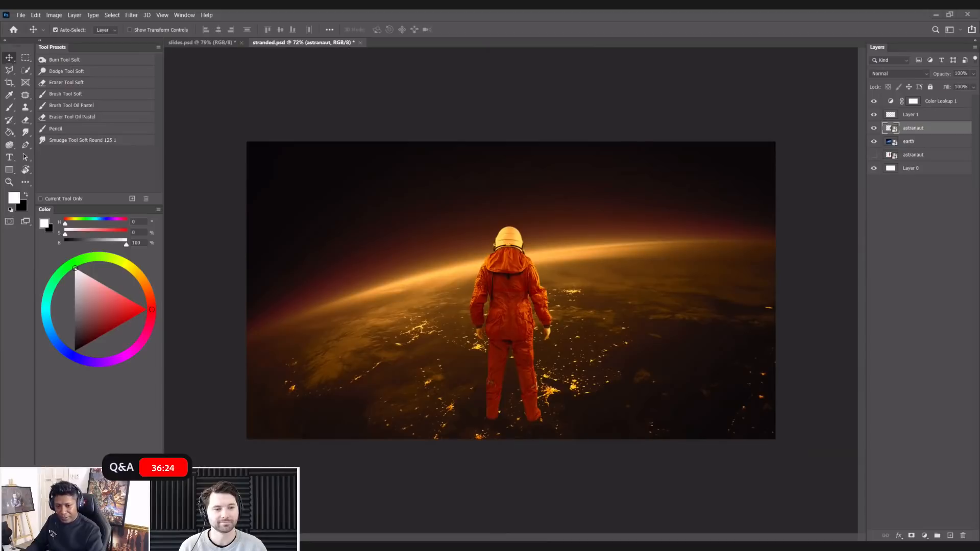
drag(737, 427, 737, 427)
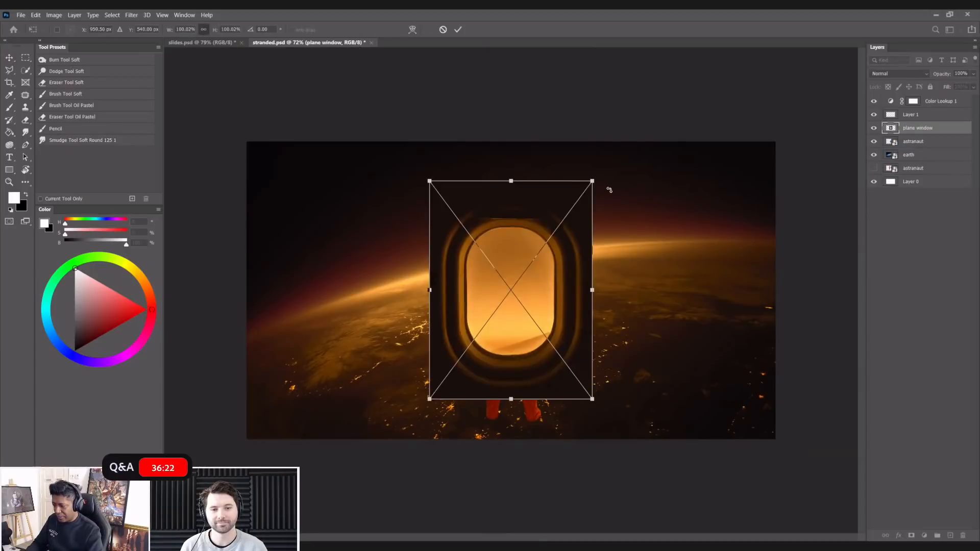
key(Return)
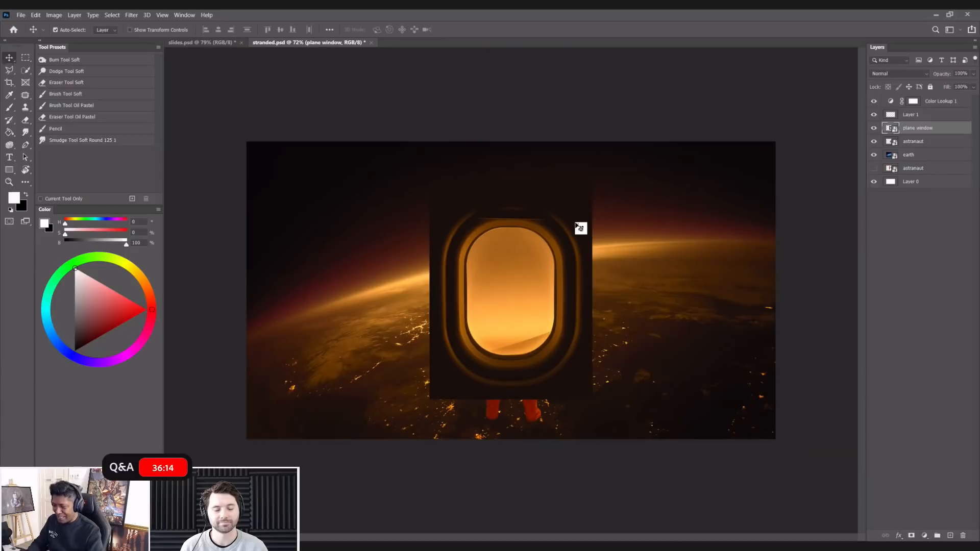
- Rotate the plane window by -90°, enlarge it proportionally to about 234%, and position it over most of the canvas
key(t)
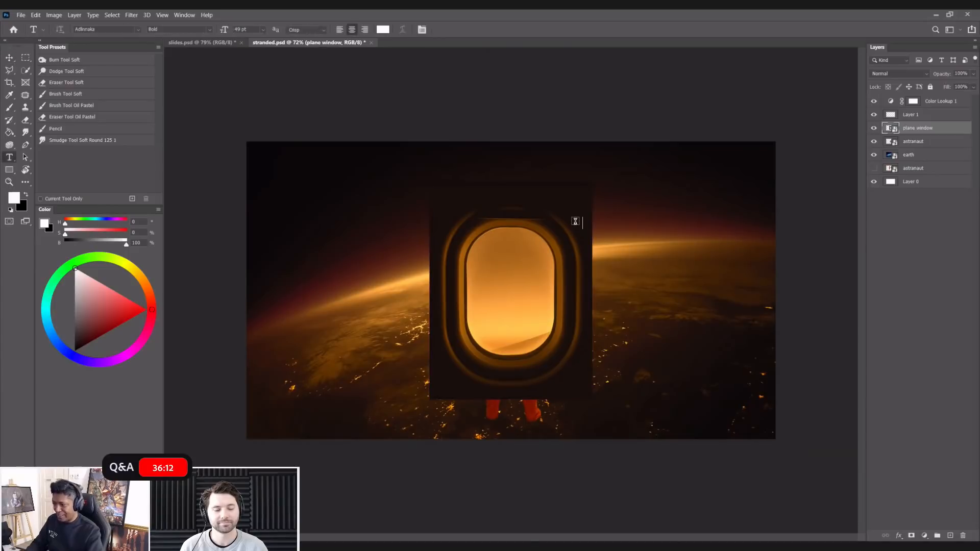
key(ctrl+t)
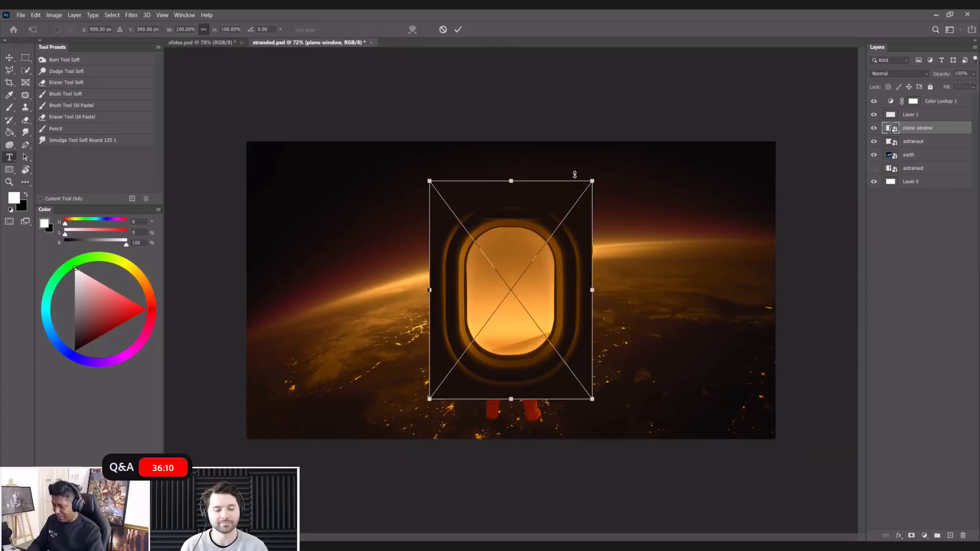
drag(606, 168, 449, 134)
drag(591, 300, 439, 331)
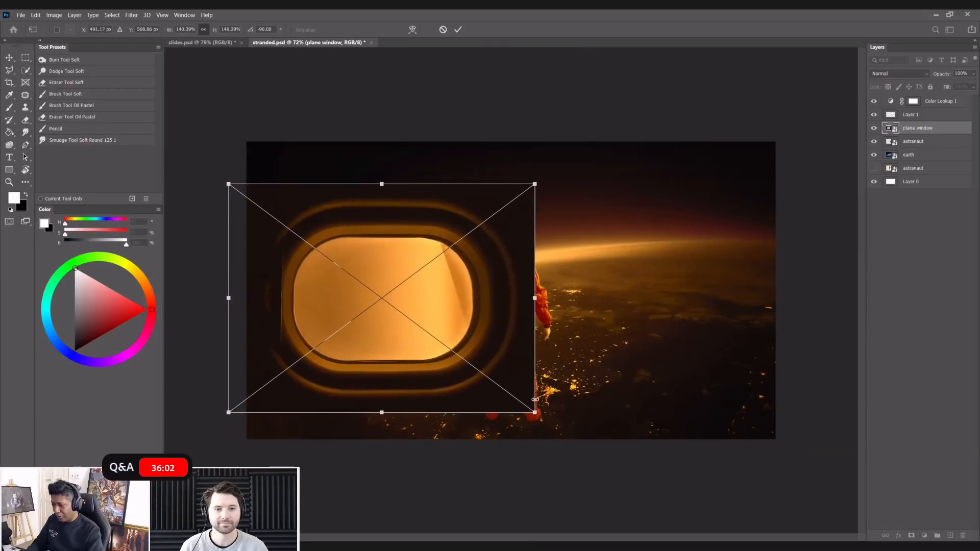
drag(535, 411, 811, 470)
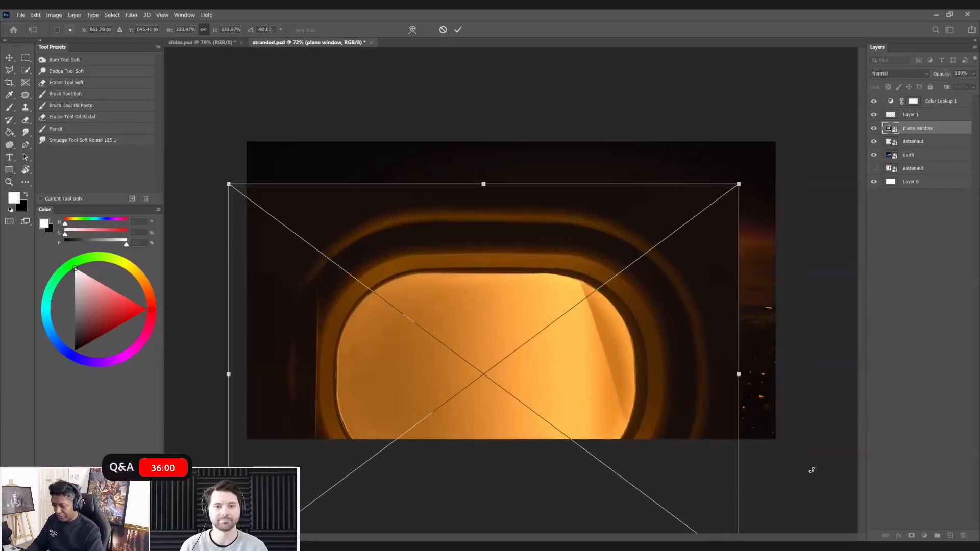
drag(638, 330, 649, 280)
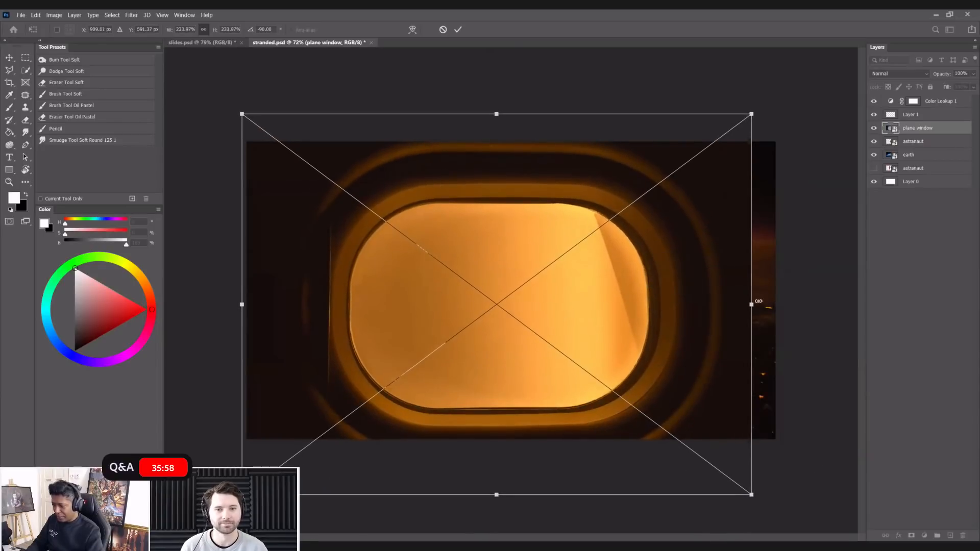
- Stretch the plane window to about 251% width and 278% height, position it so its frame fills the canvas, and apply the transform
drag(758, 301, 781, 302)
drag(497, 114, 497, 98)
drag(554, 243, 533, 230)
drag(759, 288, 795, 286)
drag(674, 273, 684, 271)
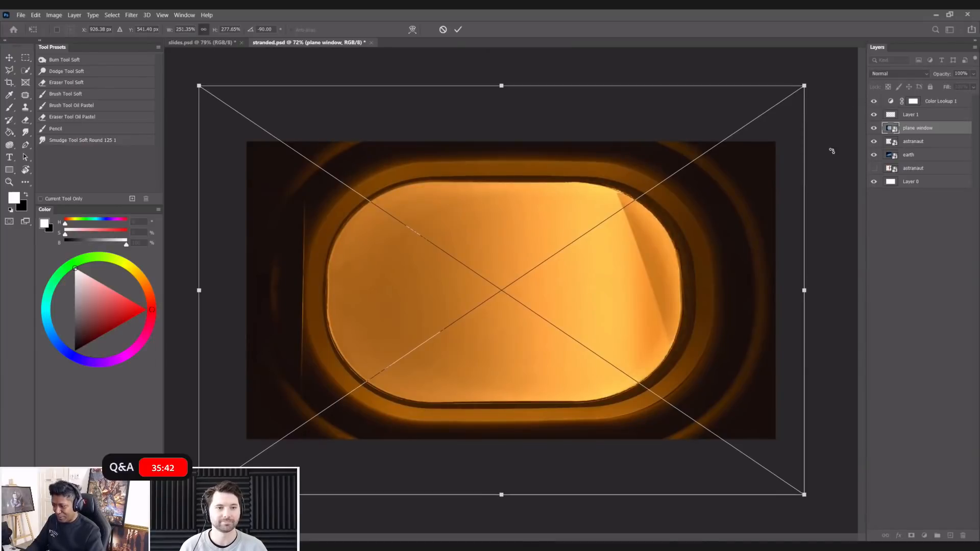
drag(731, 235, 729, 243)
key(Return)
- Move the plane window layer below the visible astronaut layer and above the earth layer
key(t)
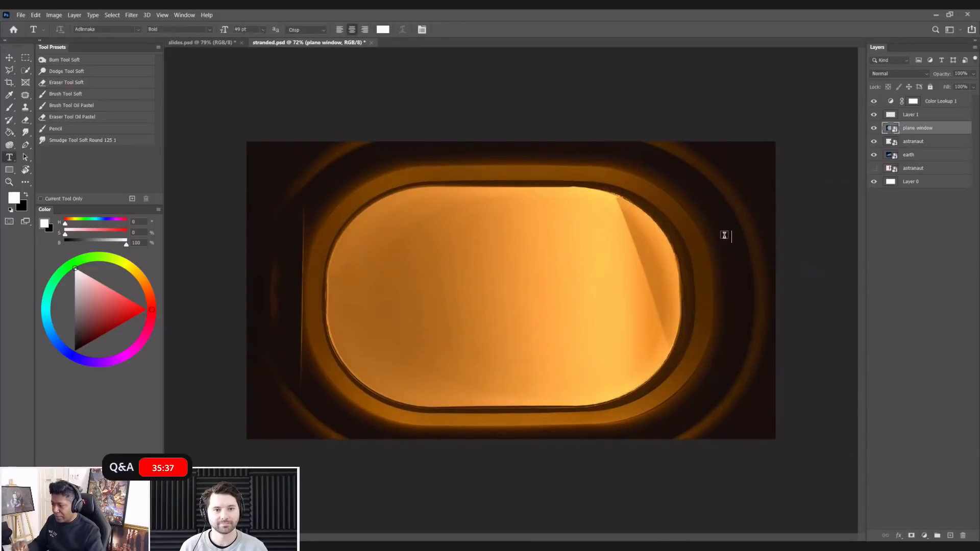
click(873, 127)
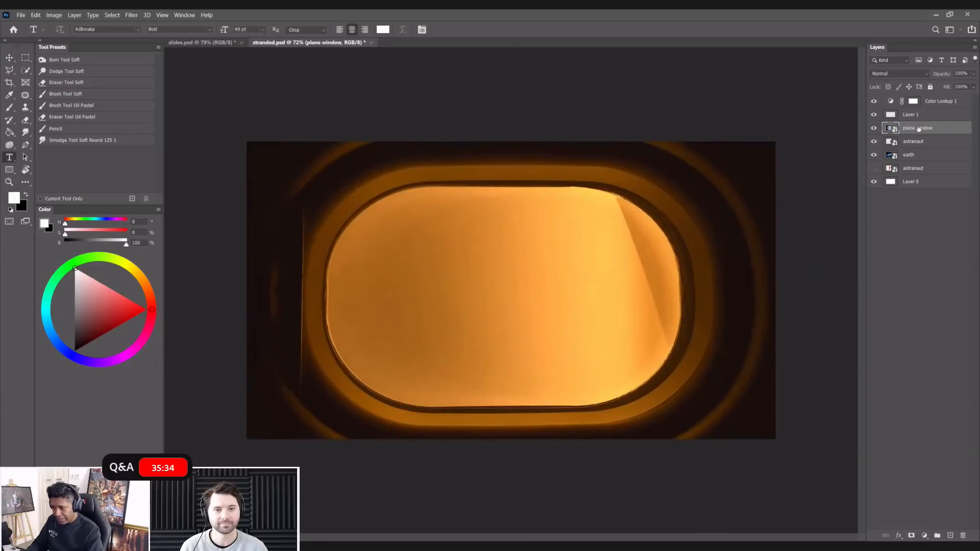
drag(913, 128, 919, 145)
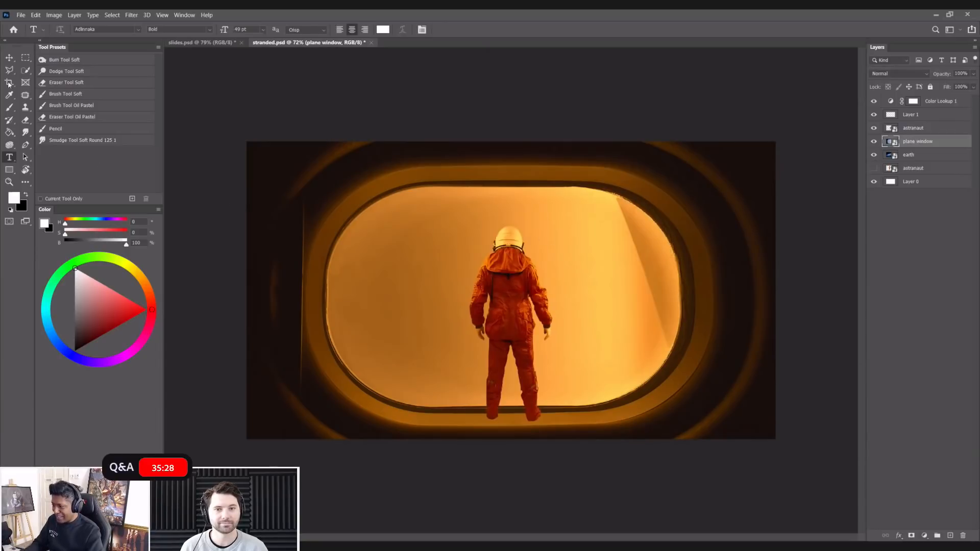
- Select the left half of the canvas up to its vertical centre line and mask the plane window layer to that selection
click(9, 59)
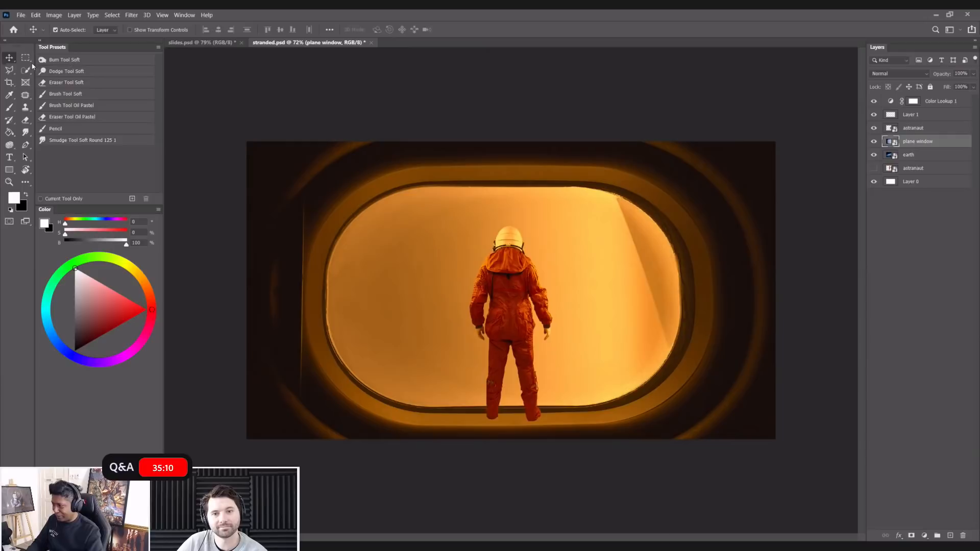
key(m)
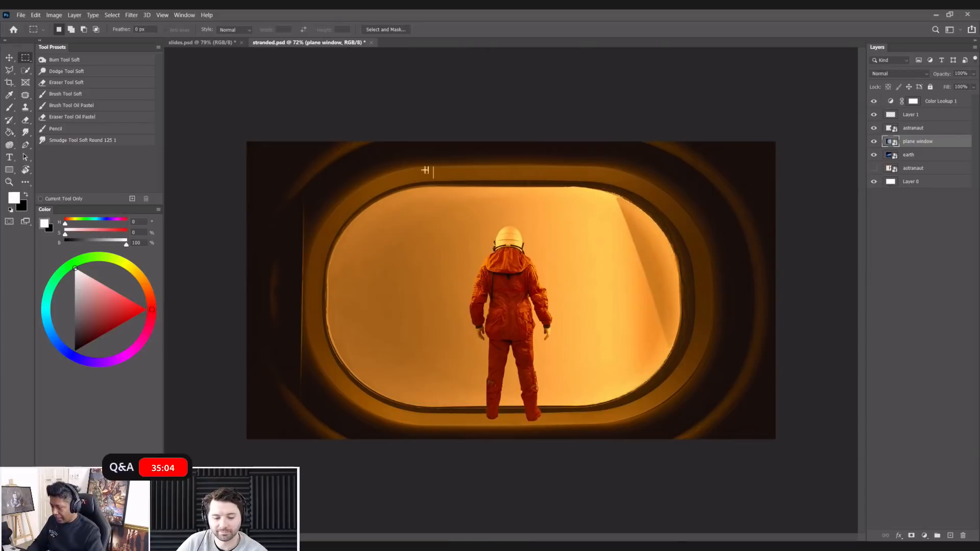
drag(219, 101, 511, 455)
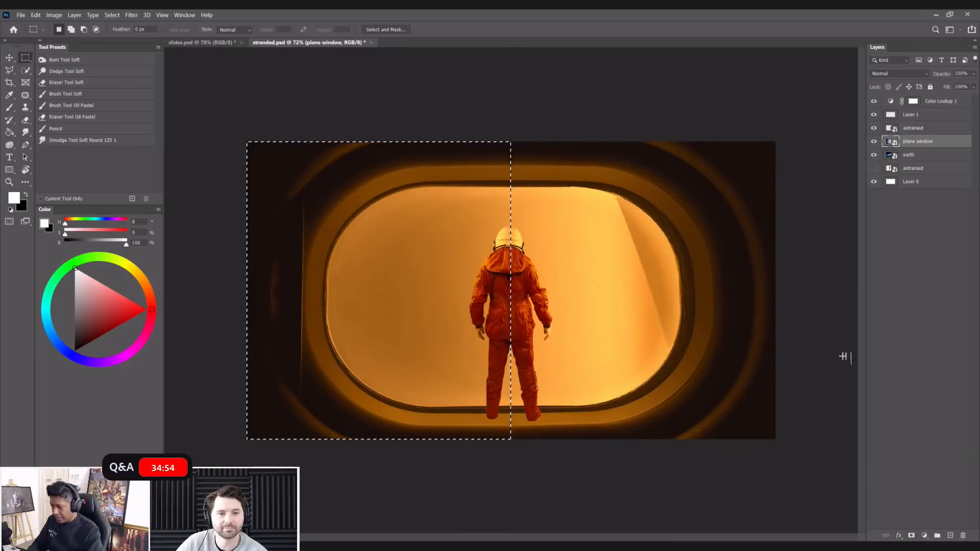
click(912, 535)
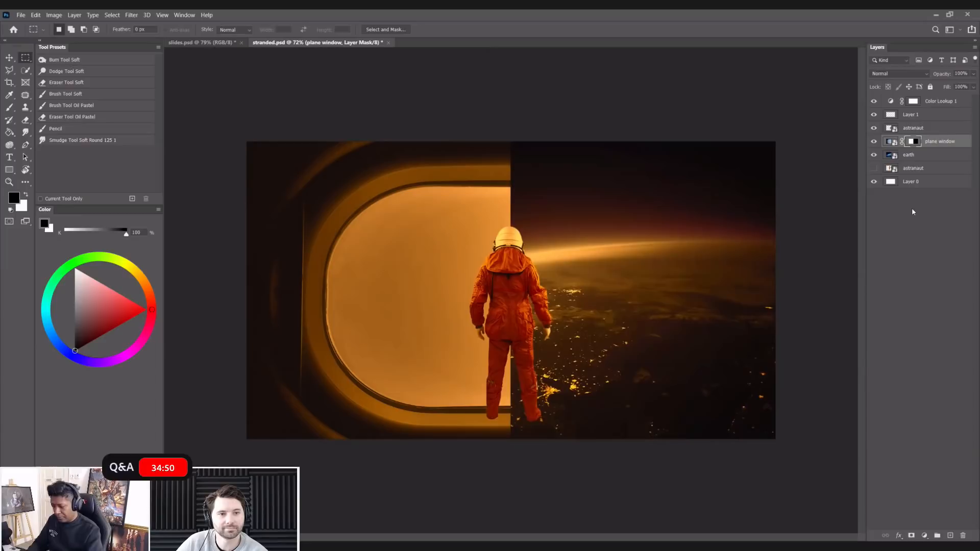
- Duplicate the masked plane window layer with its mask and flip the copy horizontally to mirror the window frame
key(x)
key(ctrl+j)
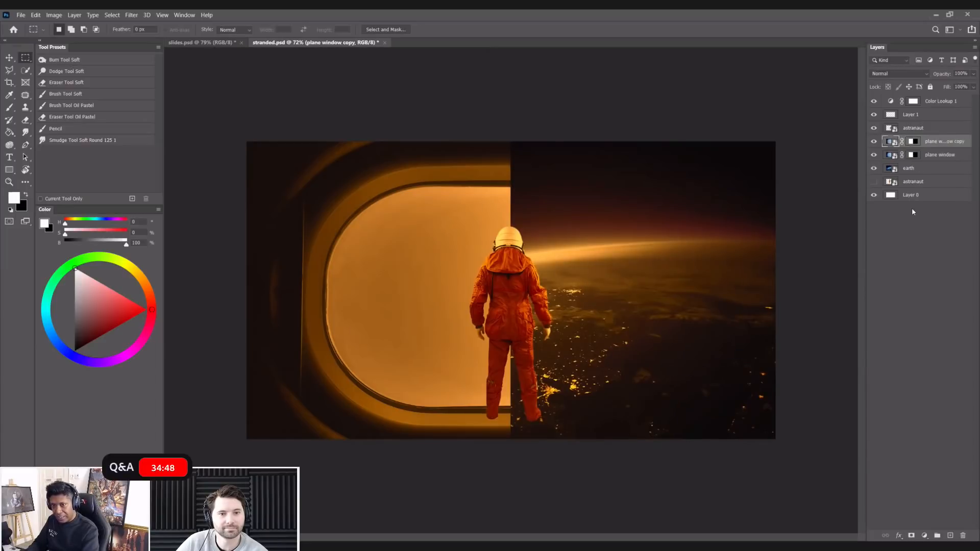
key(ctrl+t)
right_click(321, 280)
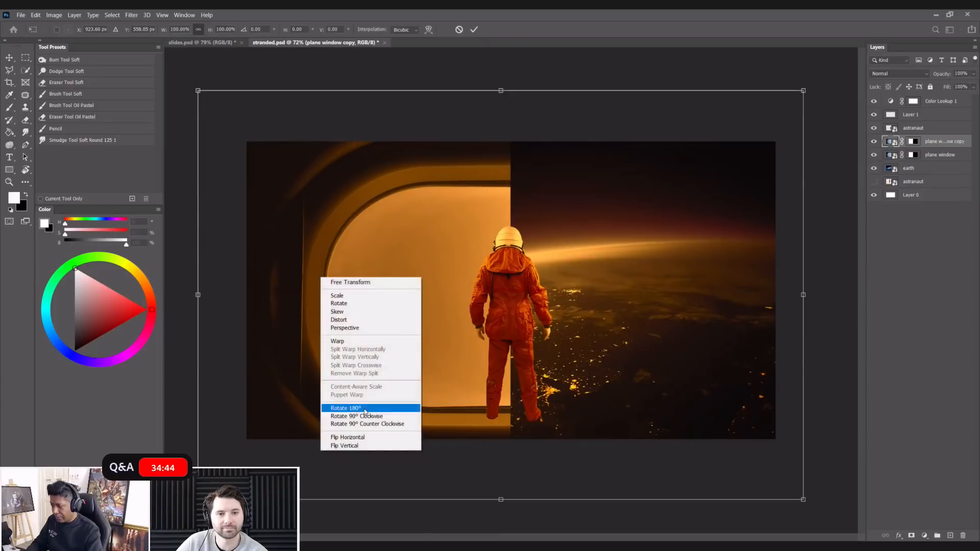
click(370, 440)
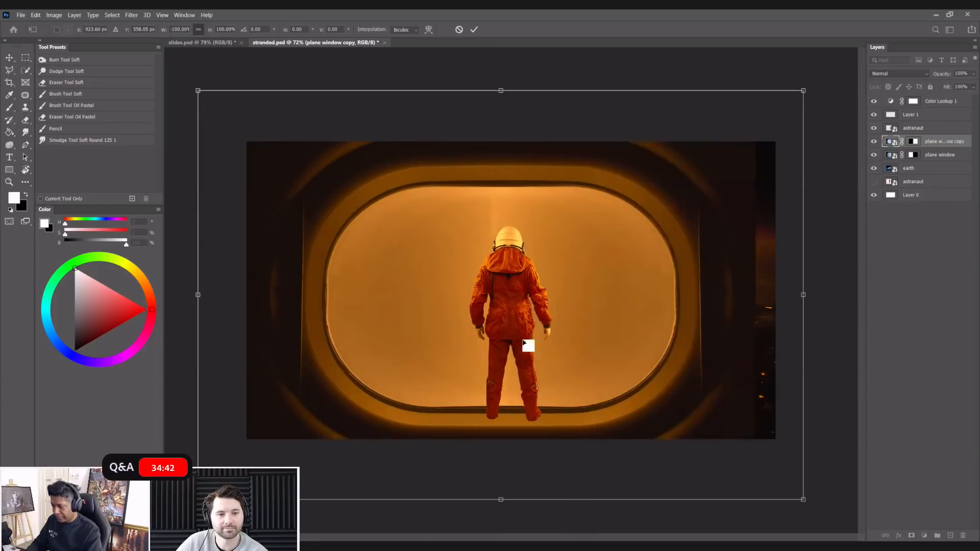
- Position the mirrored plane window copy so both halves meet seamlessly at the canvas's vertical centre, and apply the transform
drag(642, 358, 657, 356)
key(shift+Right)
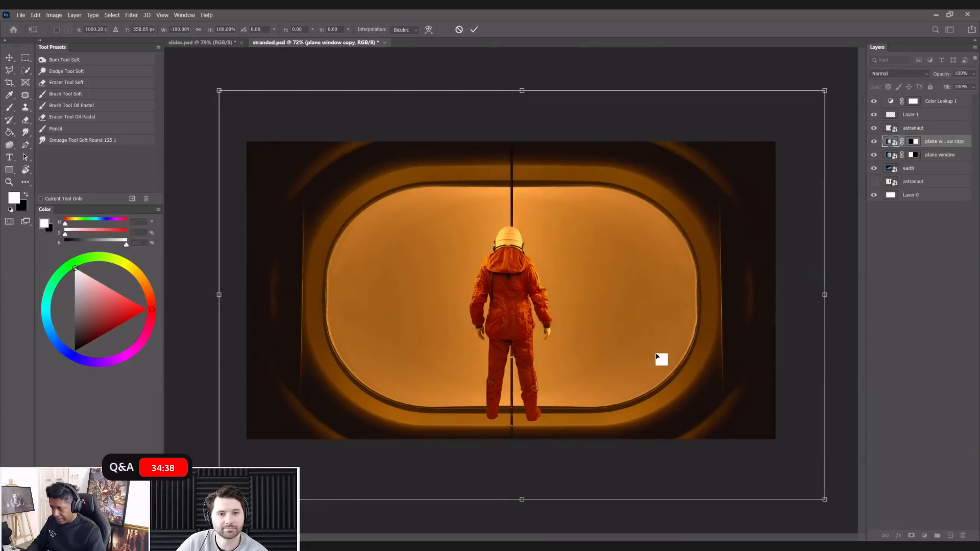
key(Left)
key(Left)
key(Left)
key(Left)
key(Left)
key(Left)
key(Left)
key(Left)
key(Left)
key(Left)
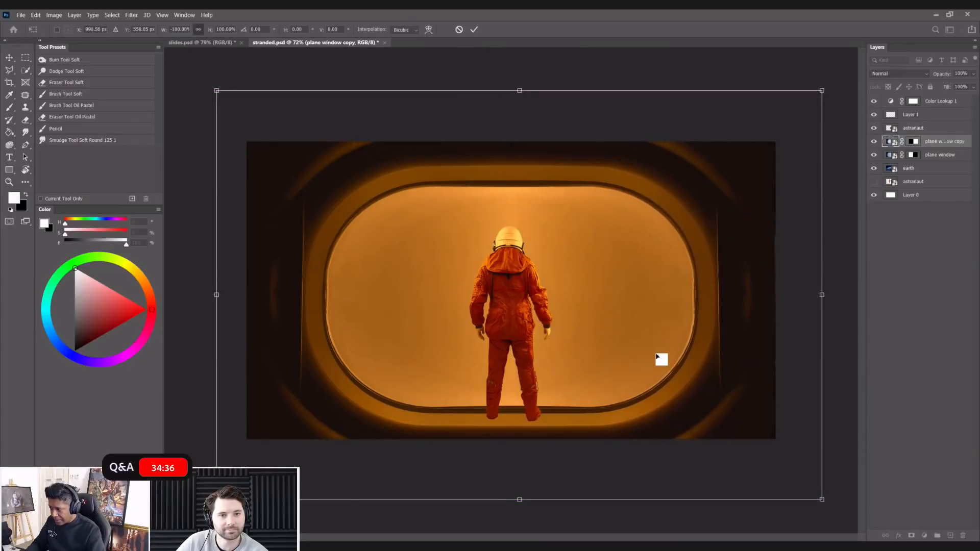
key(Return)
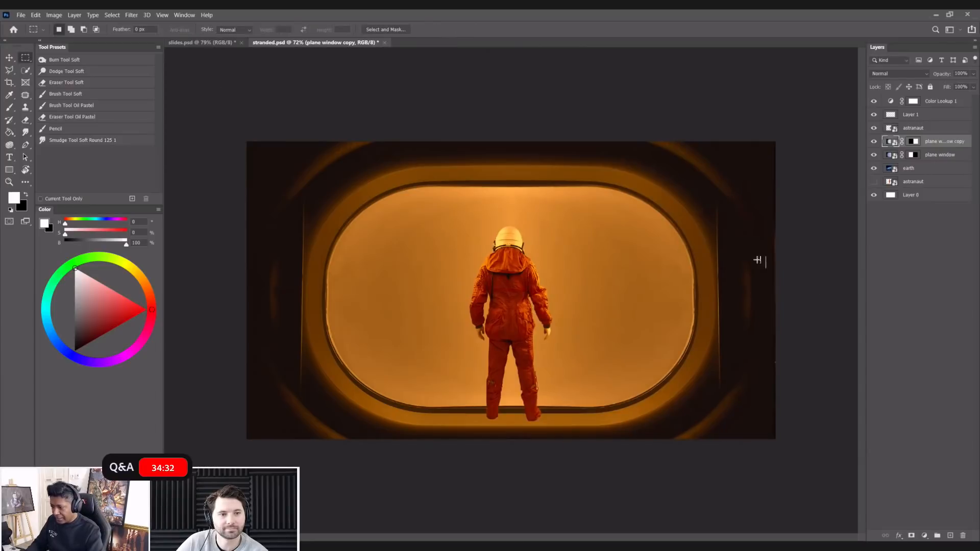
- Transform both plane window layers together, nudging them slightly to the right
shift+click(936, 155)
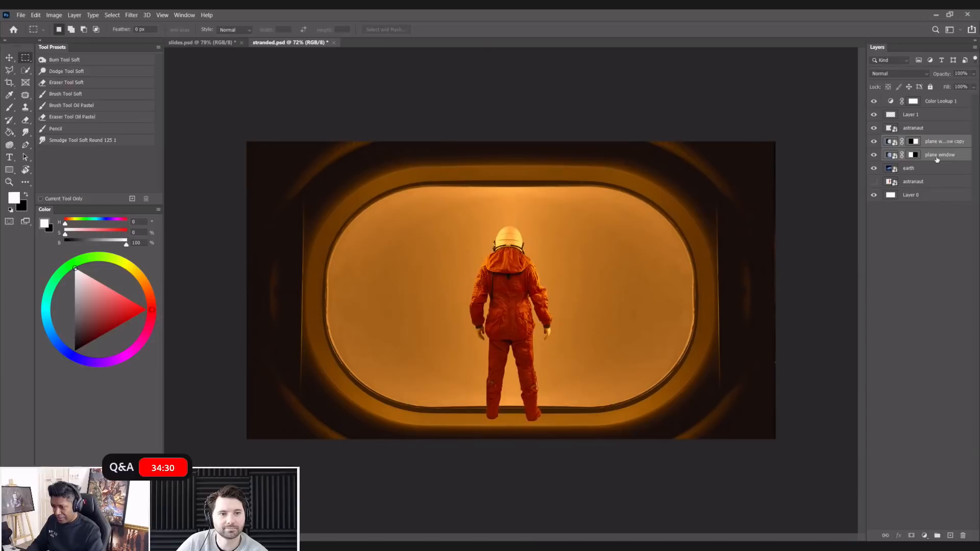
key(ctrl+t)
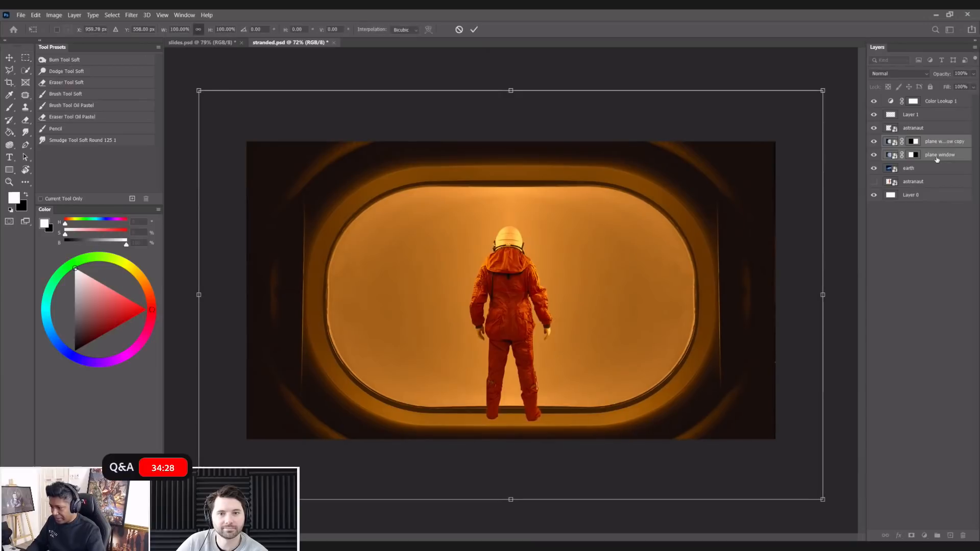
key(Right)
key(Return)
key(m)
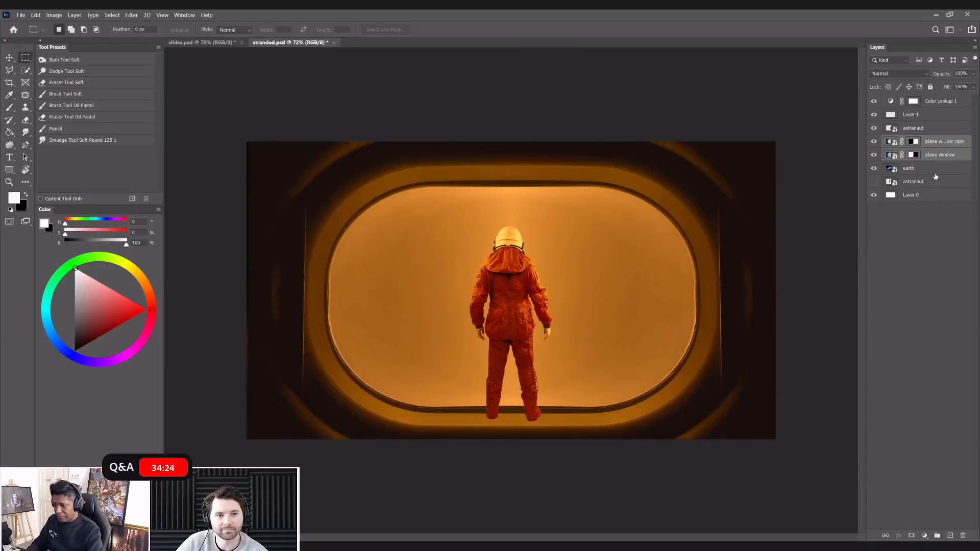
- Try to convert the two plane window layers into a single smart object
right_click(940, 155)
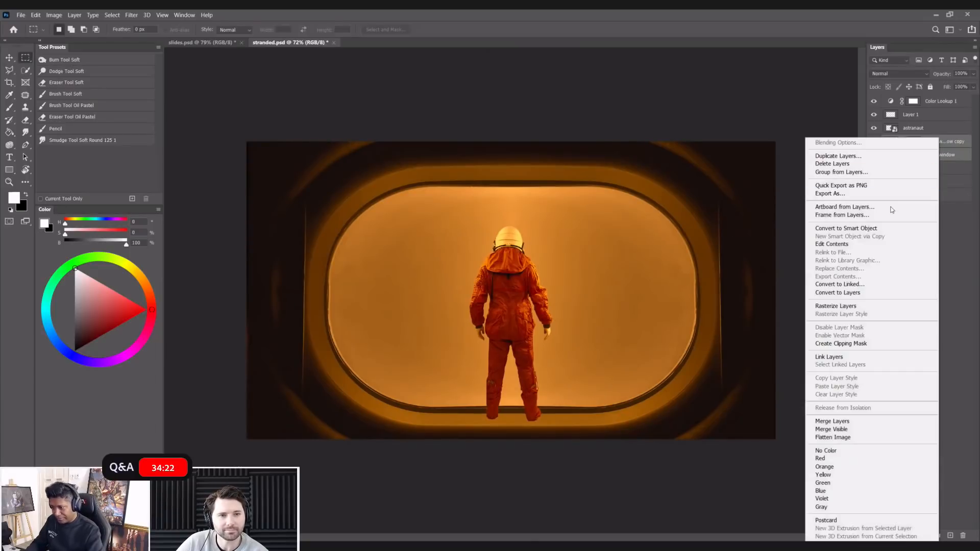
click(877, 229)
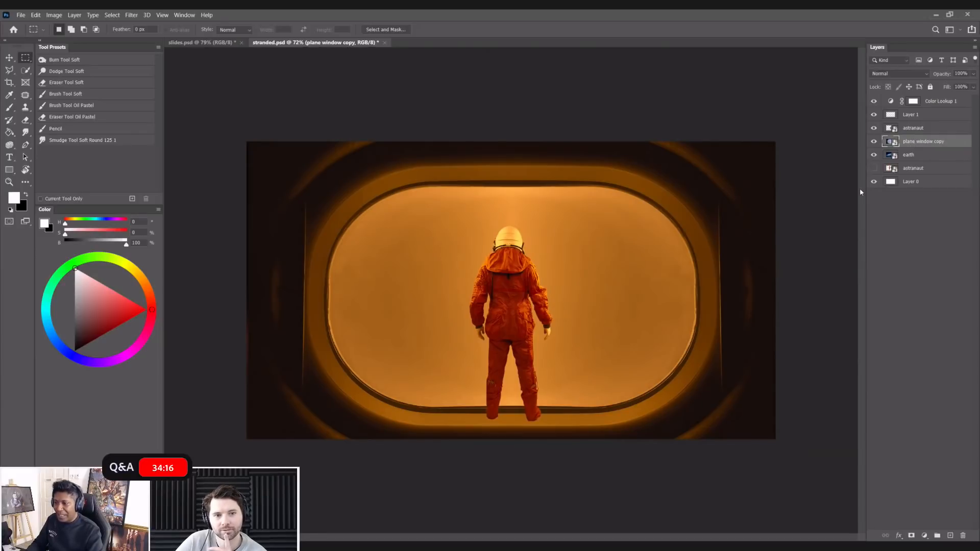
key(ctrl+z)
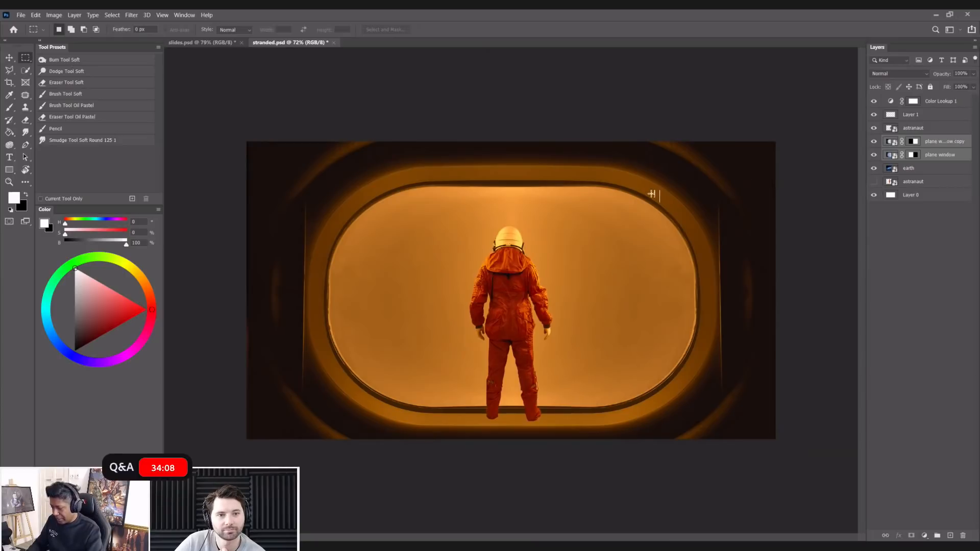
- Group both plane window layers, centre the group horizontally against a full-canvas selection, and deselect
key(ctrl+a)
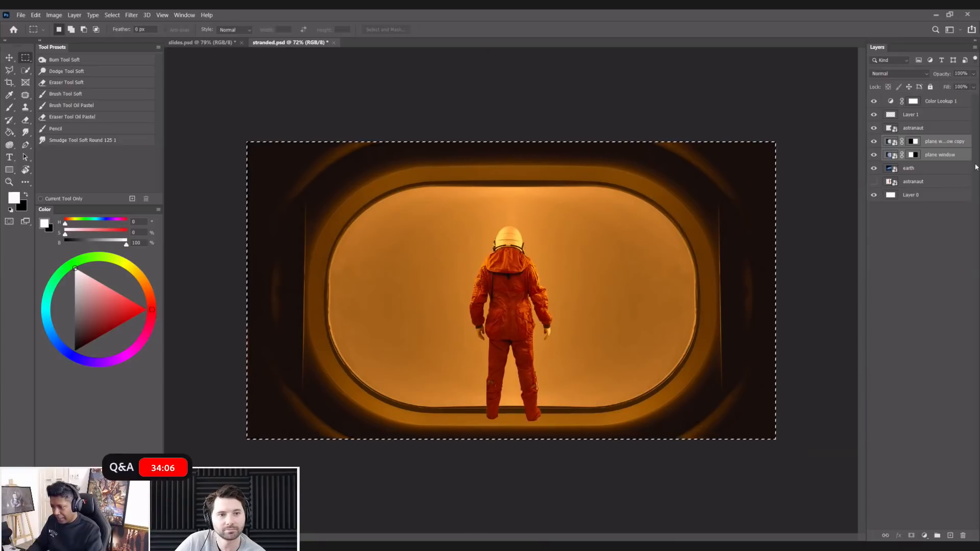
right_click(946, 148)
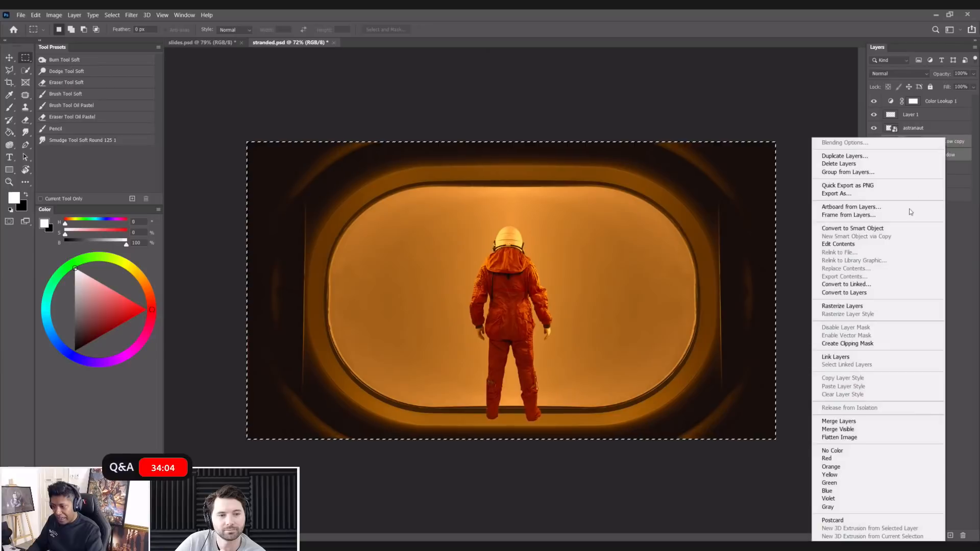
click(952, 150)
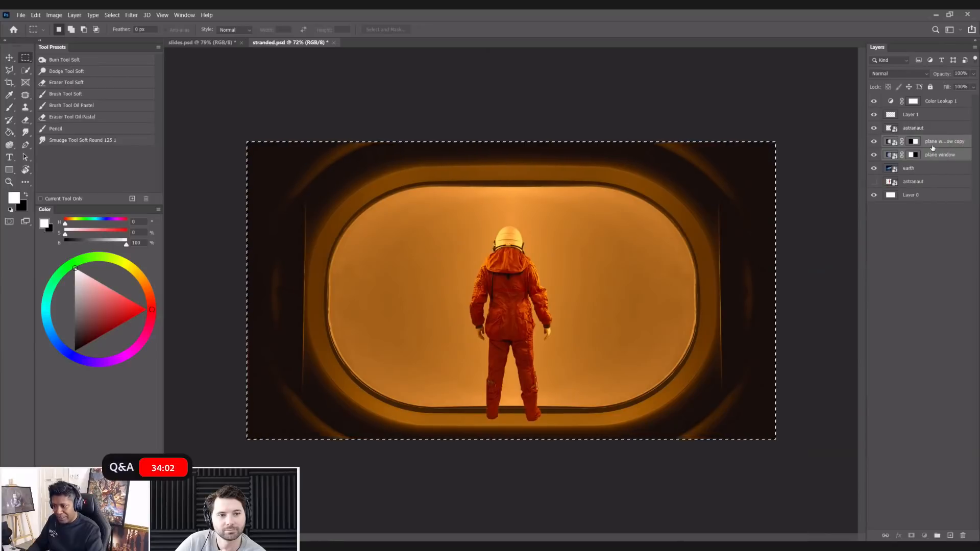
click(891, 143)
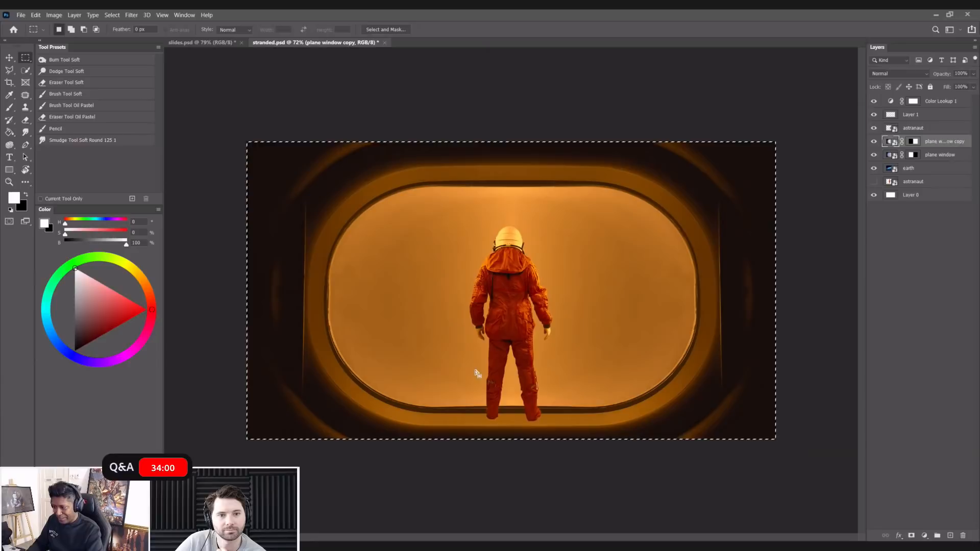
shift+click(949, 157)
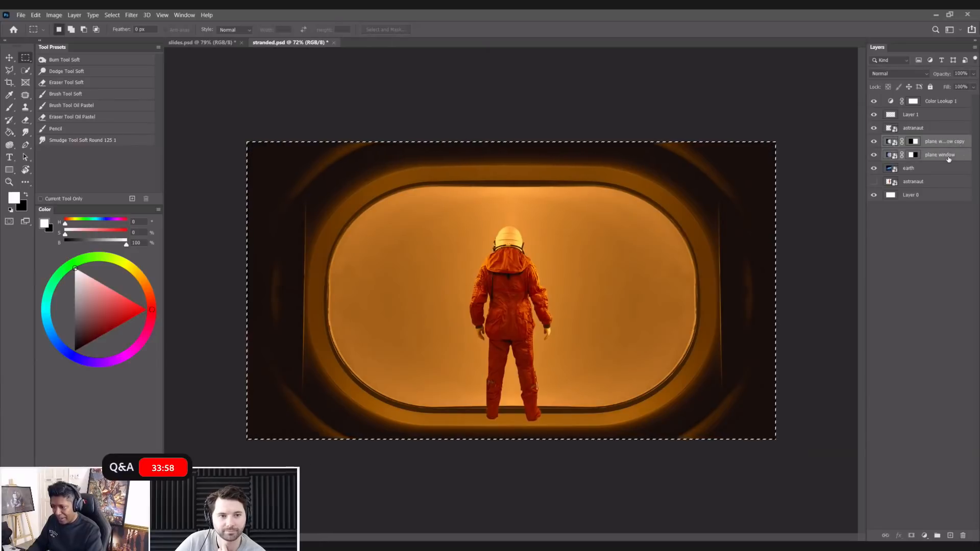
key(ctrl+g)
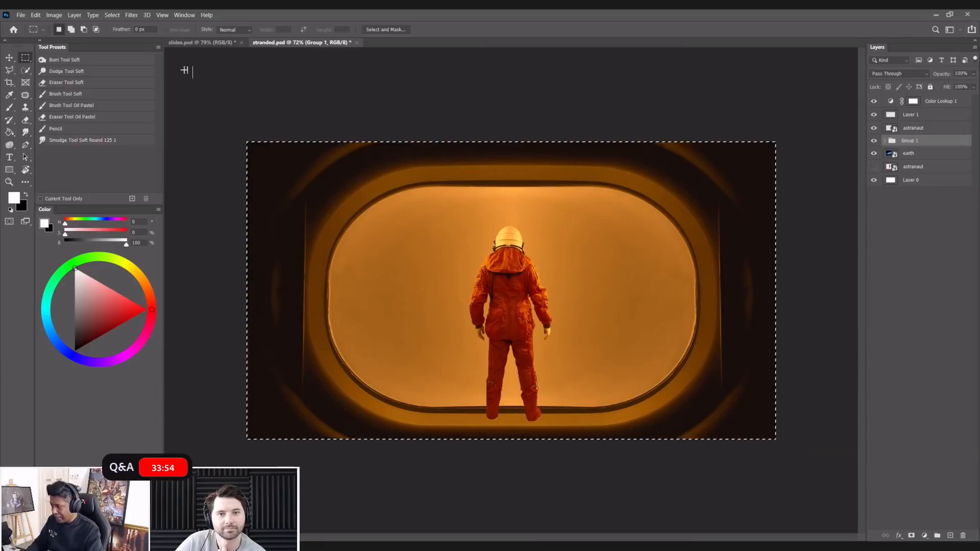
key(v)
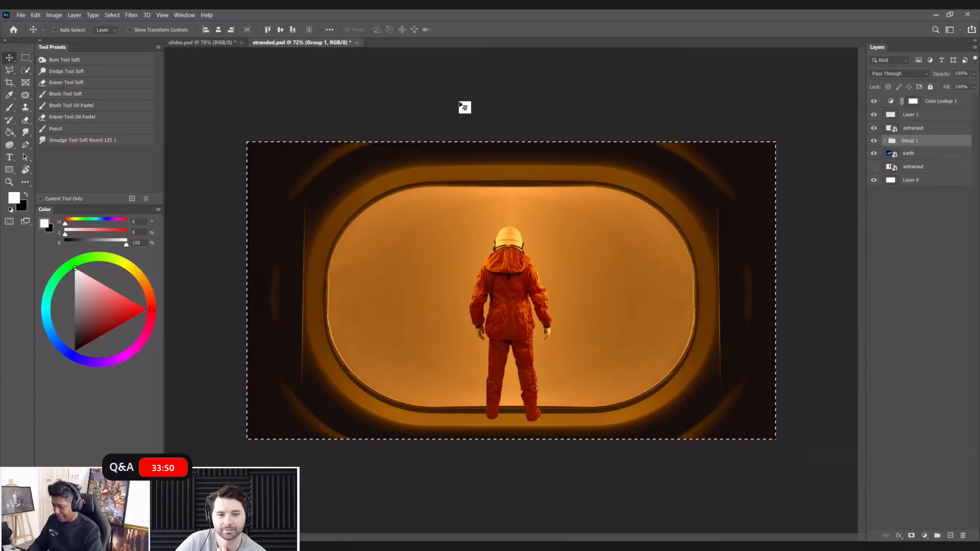
key(ctrl+d)
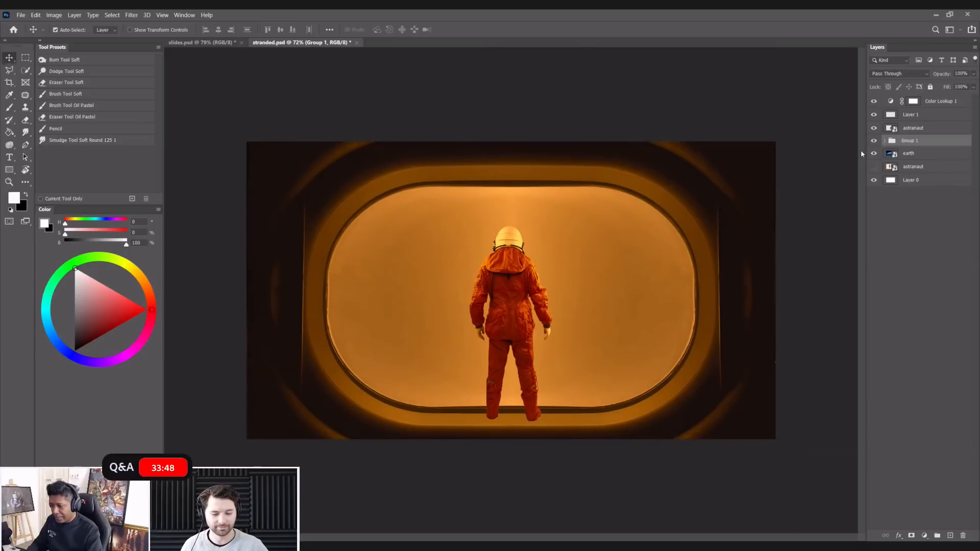
- Convert the plane window group into a smart object and rename it "window"
right_click(914, 142)
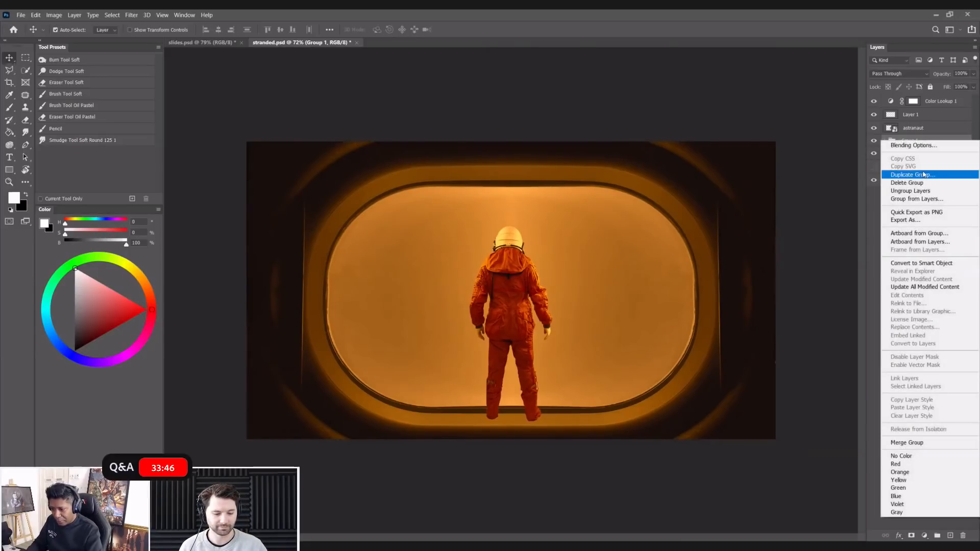
click(932, 264)
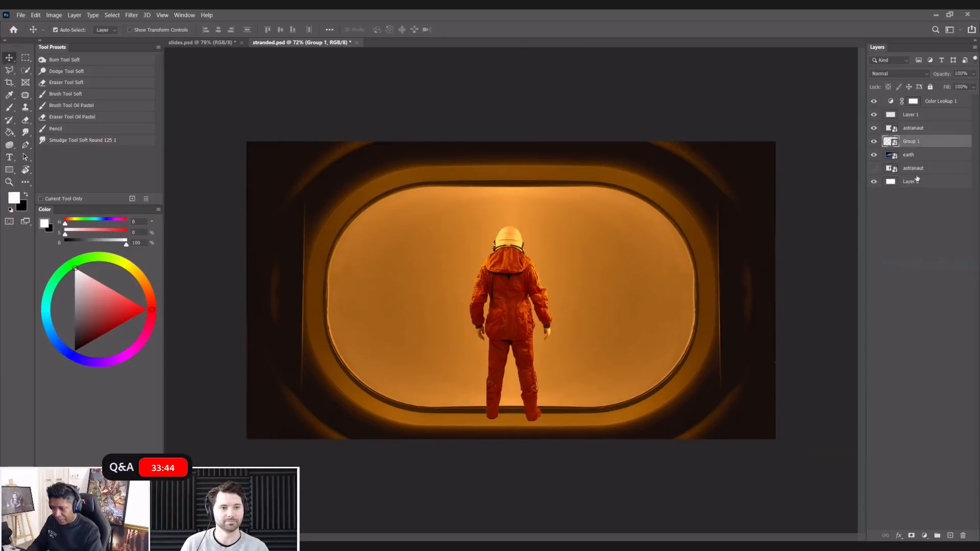
double_click(907, 143)
text(window)
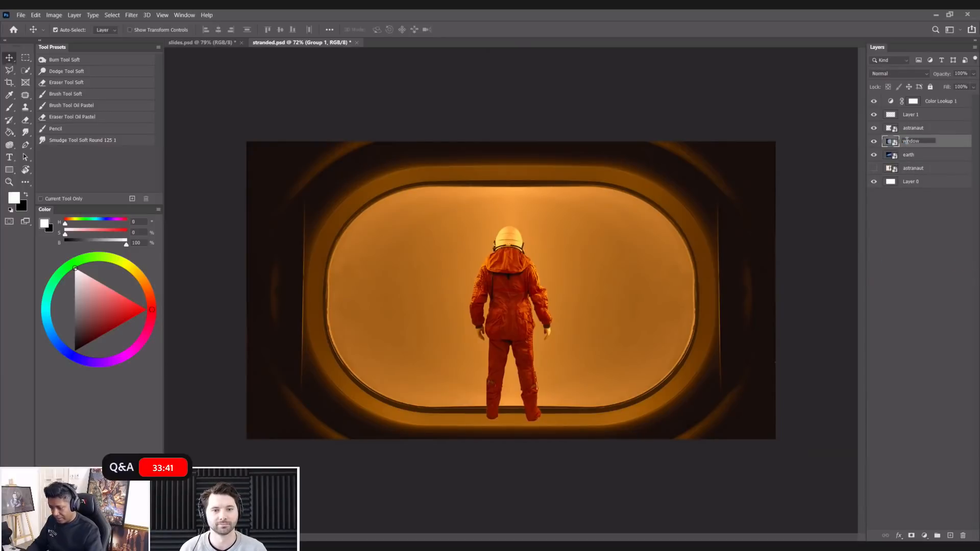
key(Return)
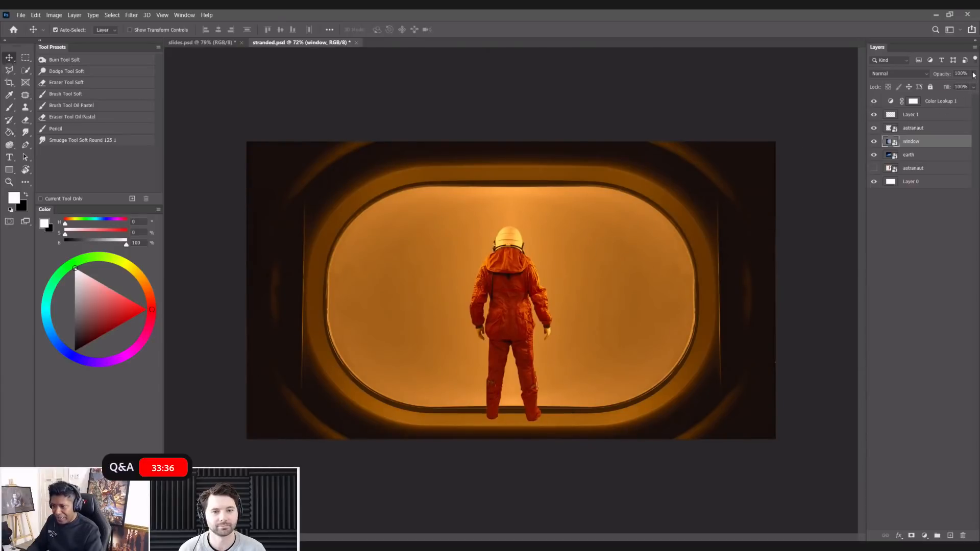
- Temporarily lower the window layer's opacity to preview the earth behind it, and restore it to 100%
click(947, 86)
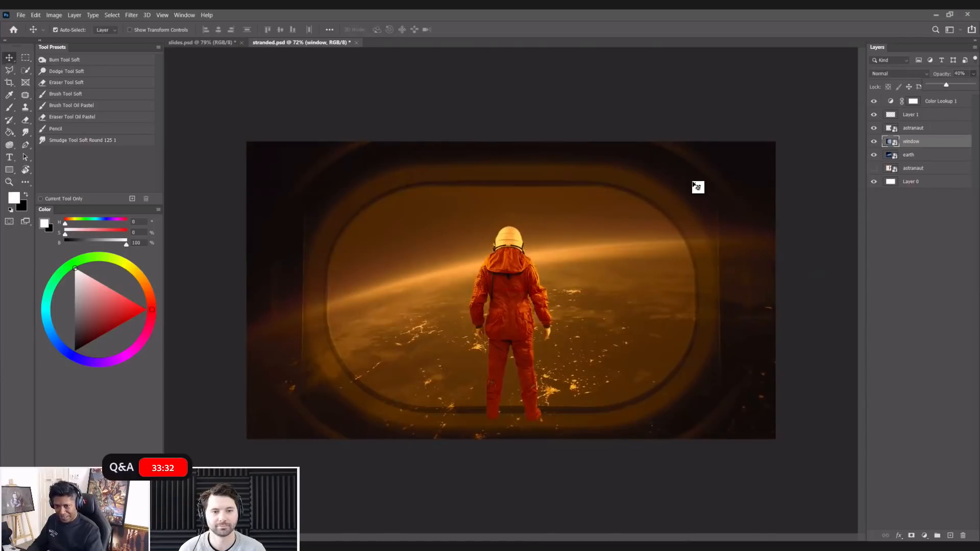
drag(958, 86, 973, 86)
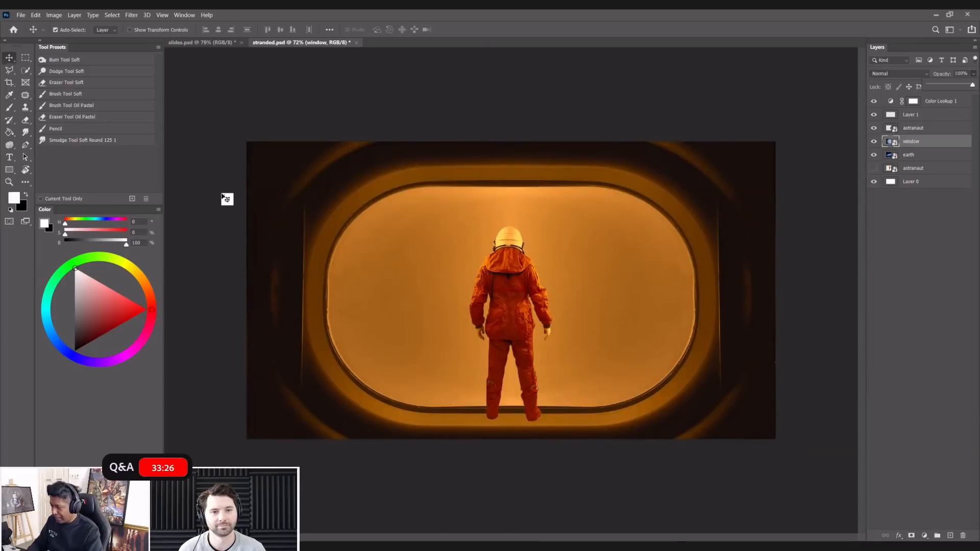
- Select the whole glass area inside the window frame with the Quick Selection tool
key(w)
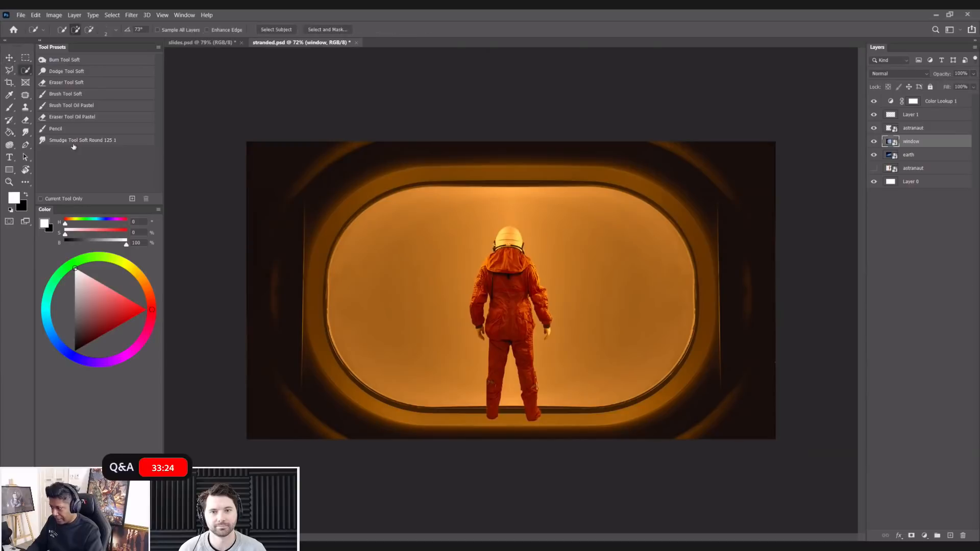
mouse_move(382, 257)
mouse_down()
mouse_move(469, 248)
mouse_move(509, 261)
mouse_move(452, 268)
mouse_up()
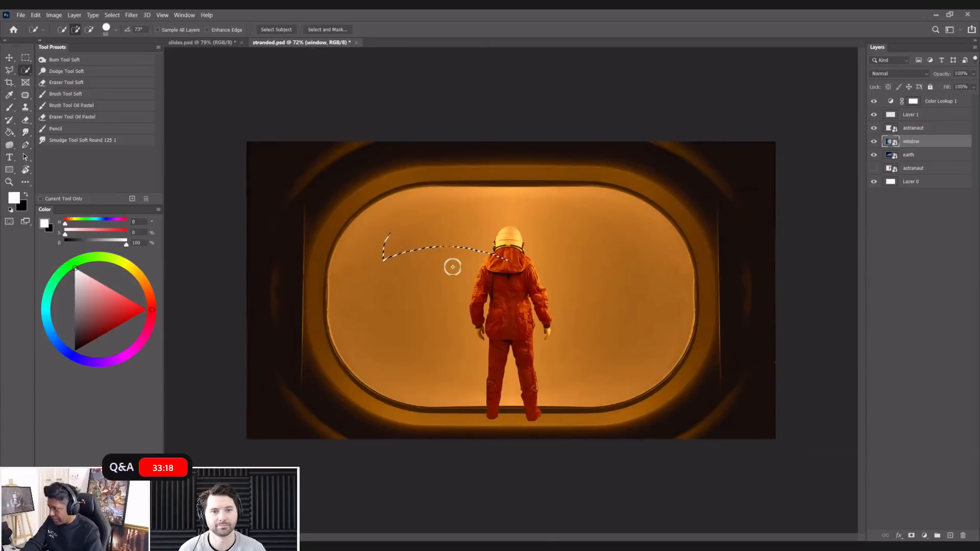
drag(449, 245, 407, 231)
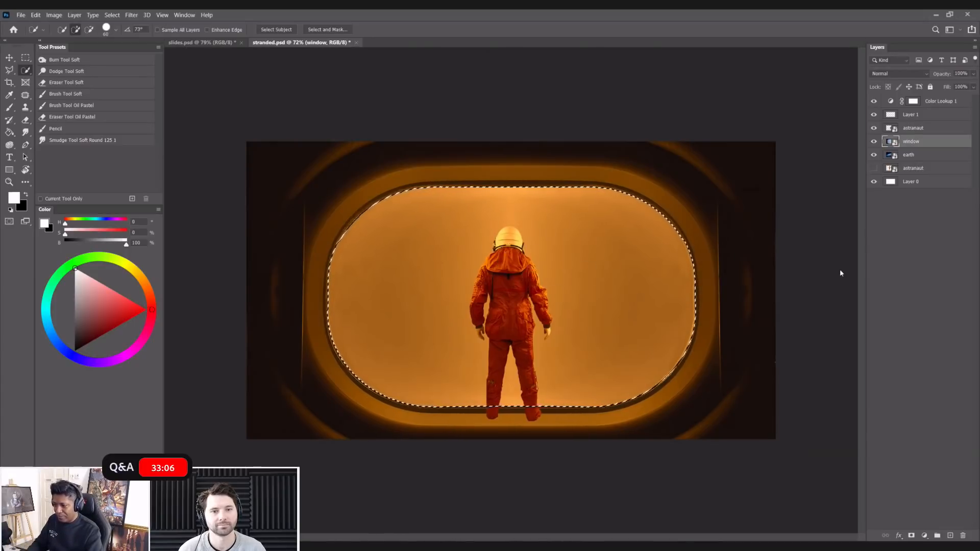
- Try to mask the window layer directly from the selected glass area
click(911, 536)
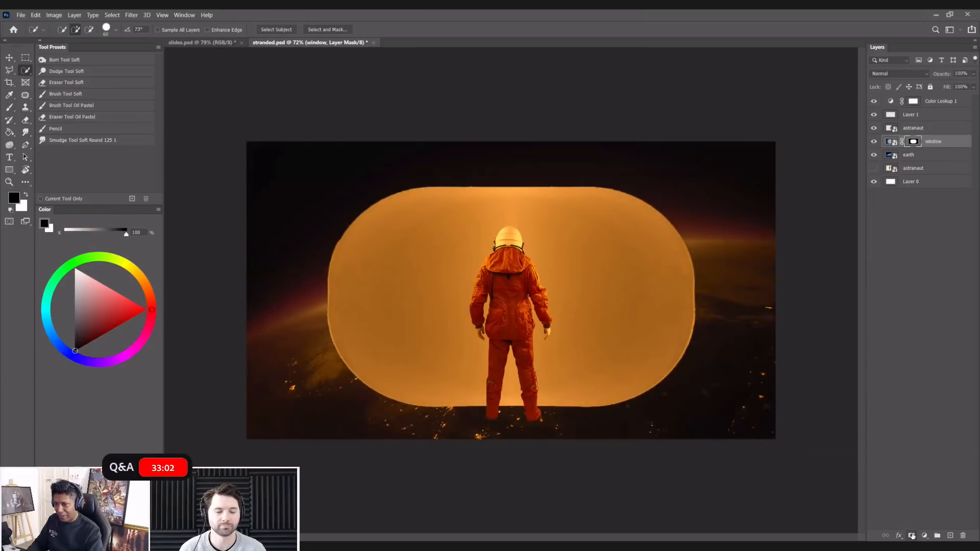
key(x)
key(ctrl+z)
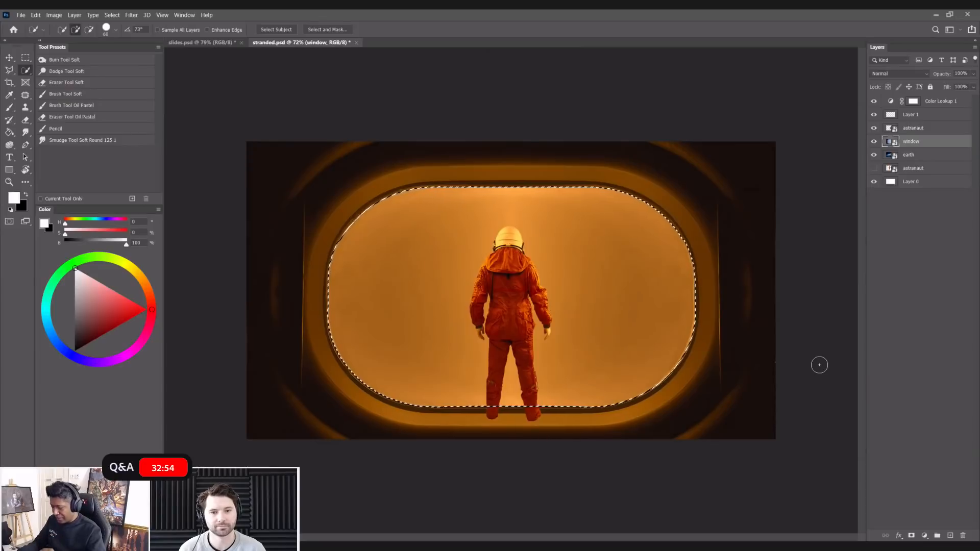
- Invert the glass selection and mask the window layer to keep only the frame in front of the earth
key(ctrl+shift+i)
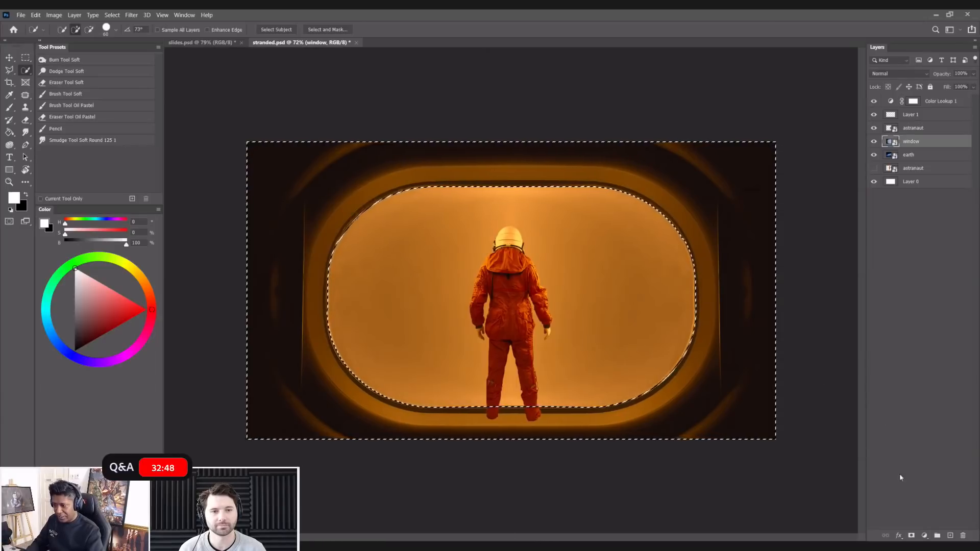
click(911, 535)
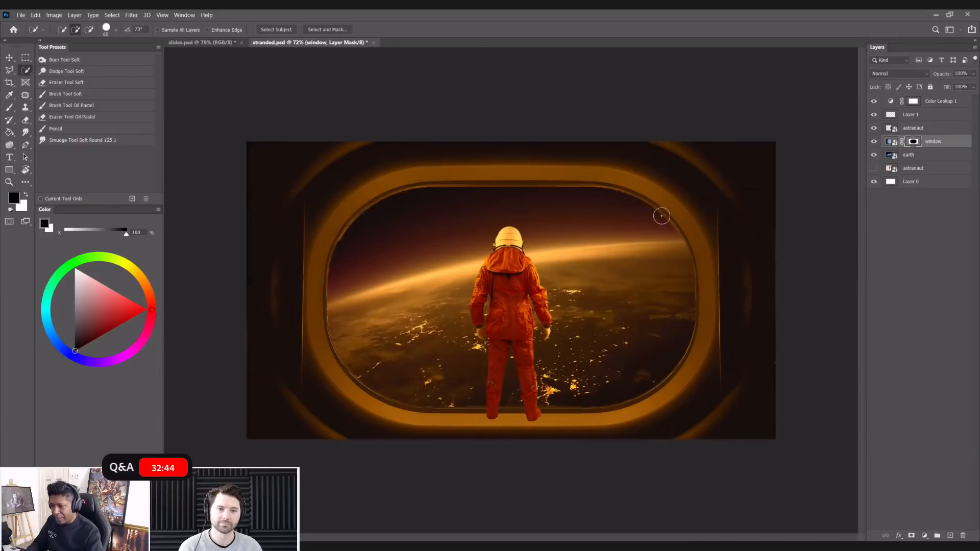
- Select the whole glass area by tracing the inner edge of the window frame with the Polygonal Lasso tool
scroll(709, 197, up, 1)
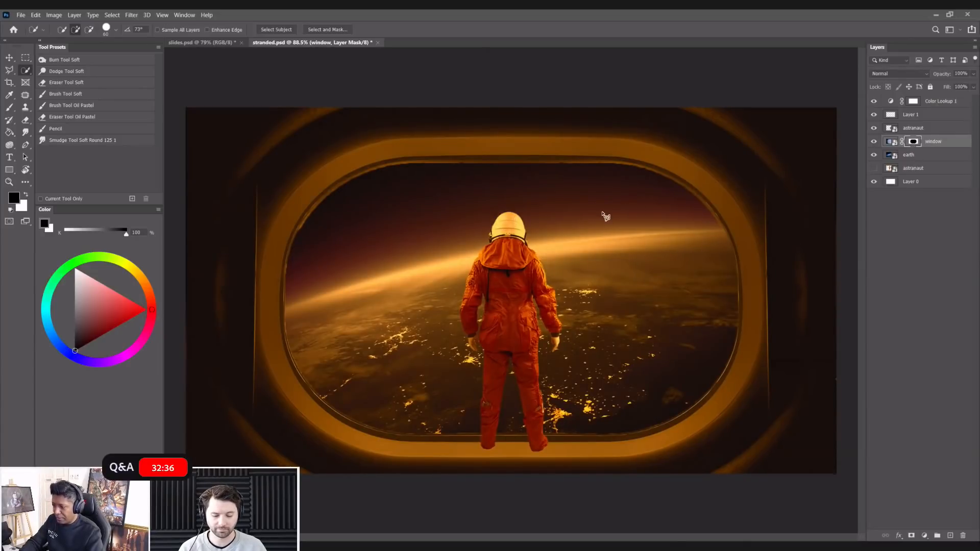
key(l)
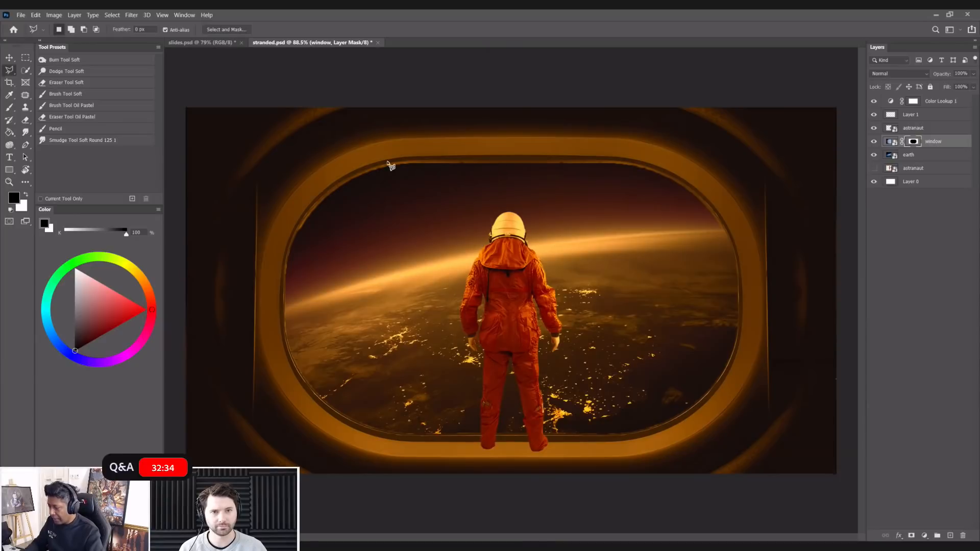
click(521, 155)
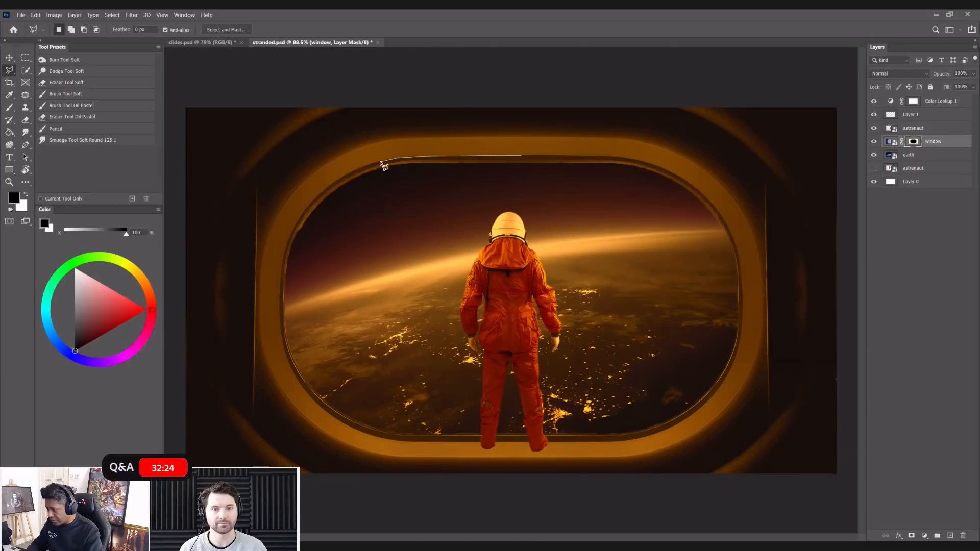
key(Escape)
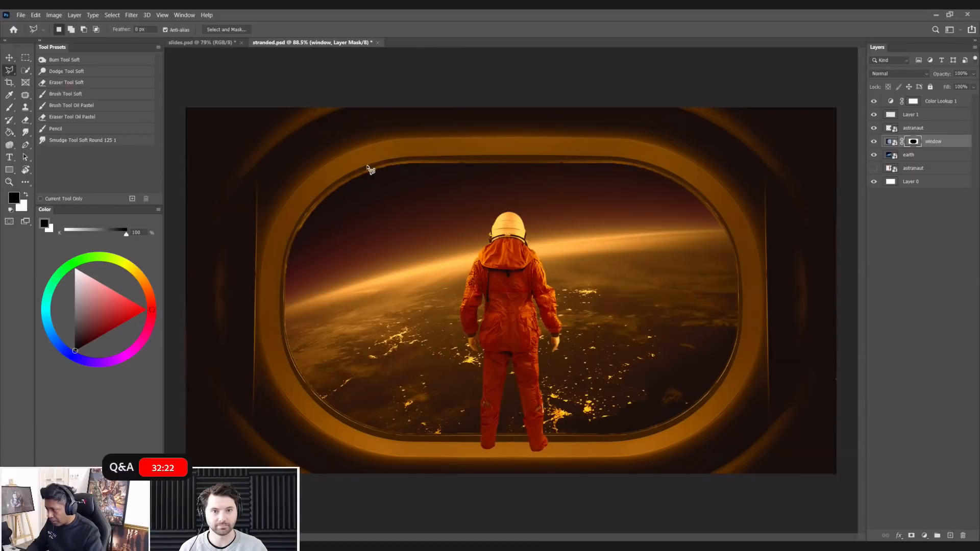
click(367, 166)
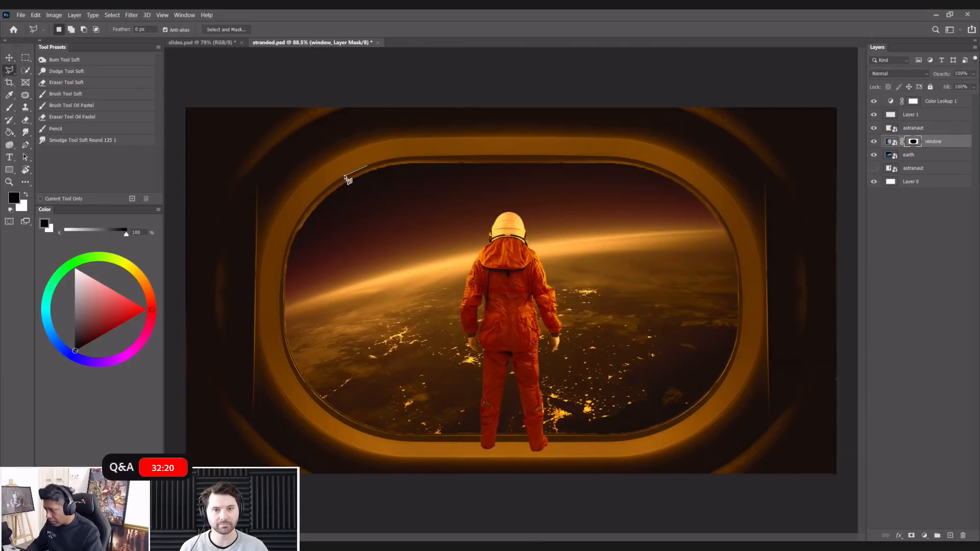
click(344, 175)
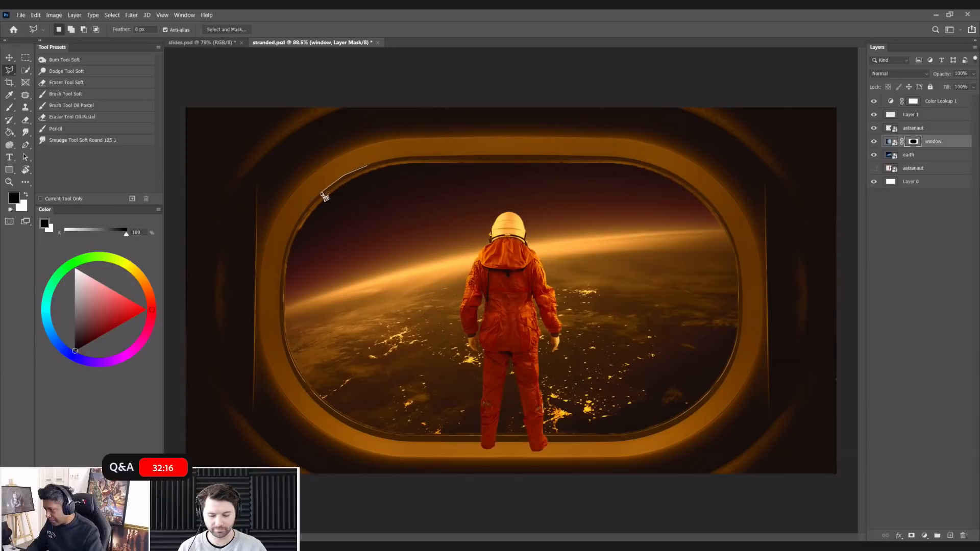
click(321, 193)
click(310, 204)
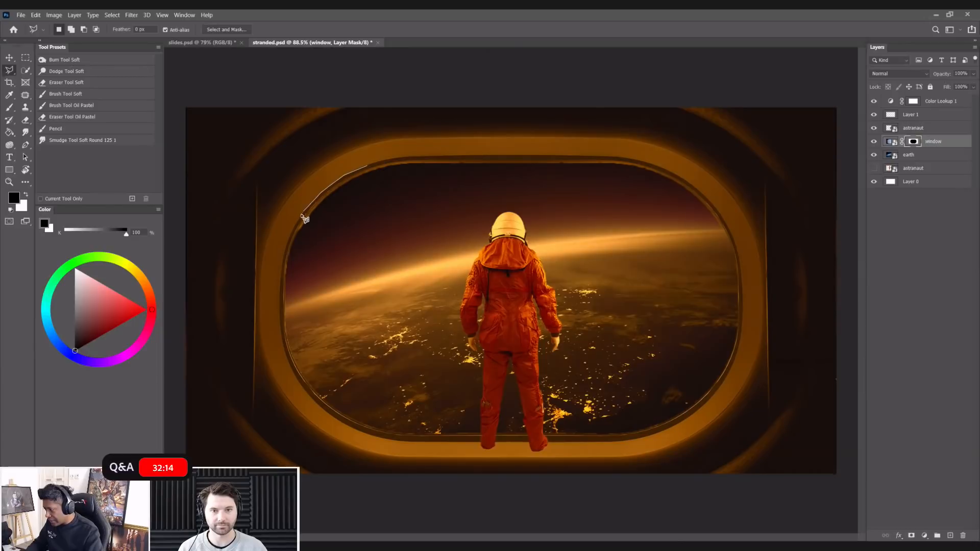
click(299, 220)
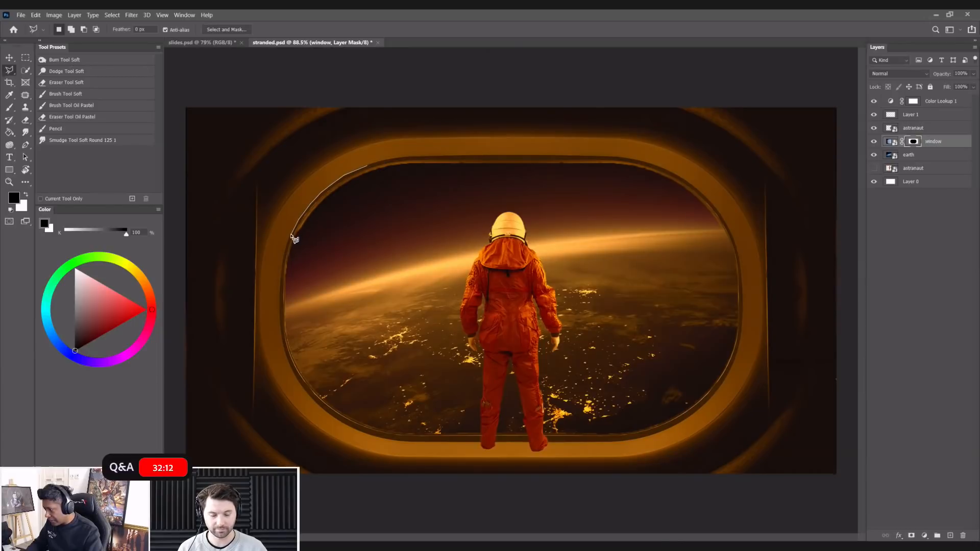
click(283, 254)
click(281, 274)
click(280, 294)
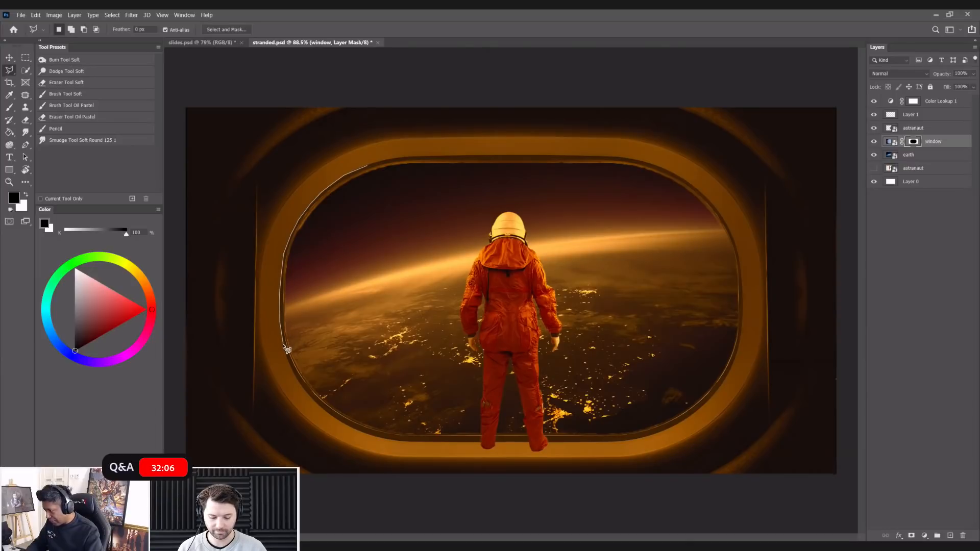
click(292, 368)
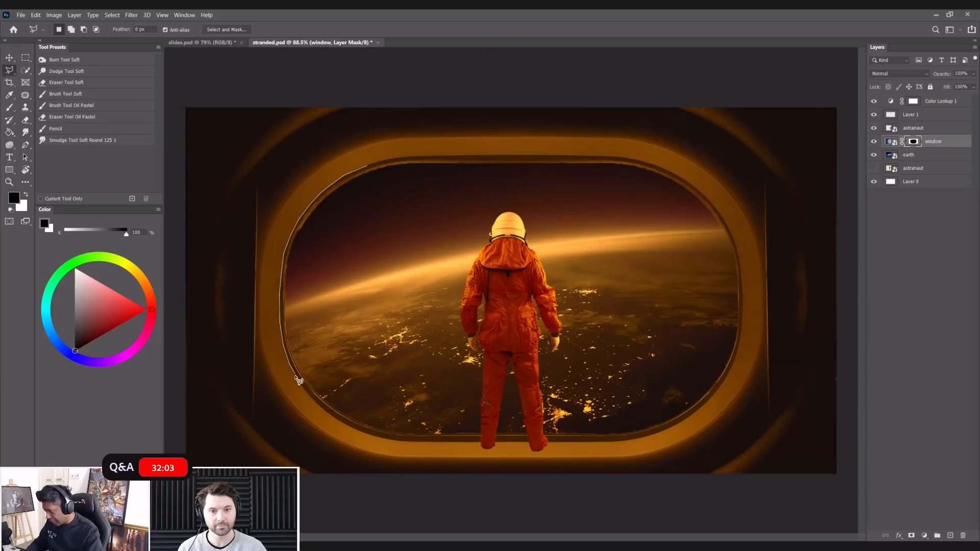
click(314, 401)
click(335, 418)
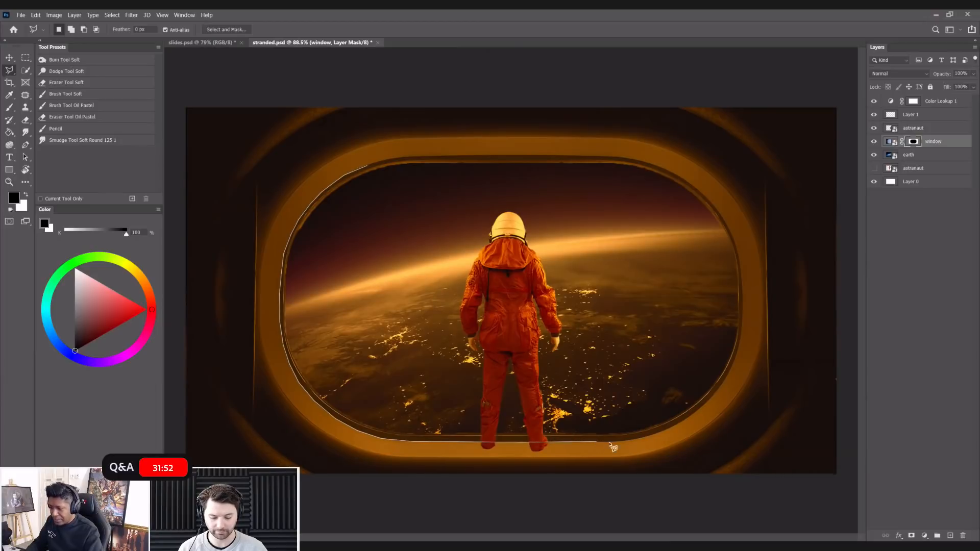
click(628, 442)
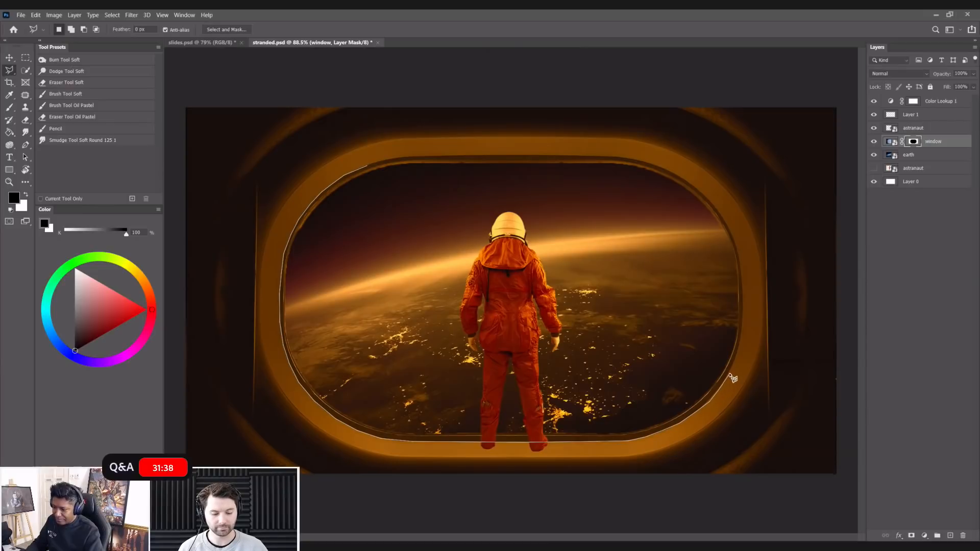
click(737, 355)
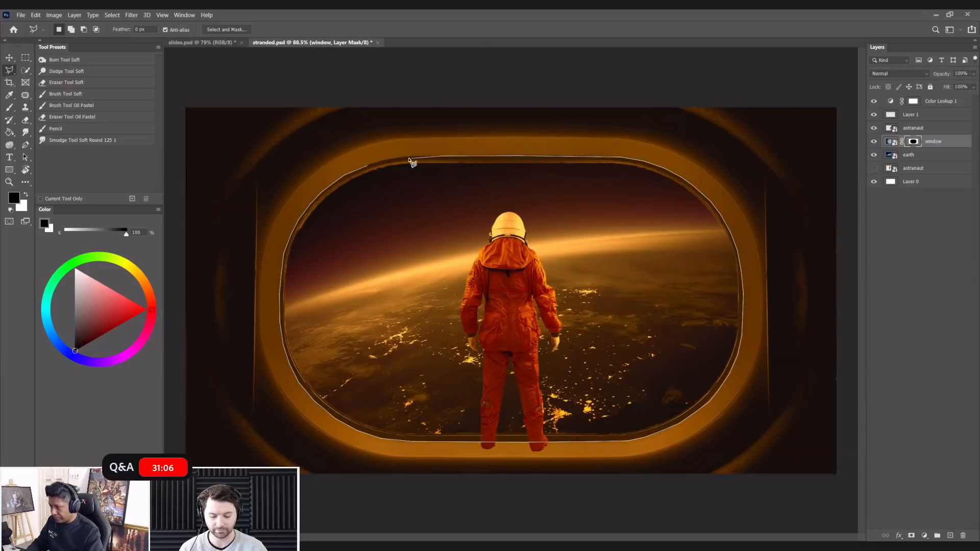
click(367, 168)
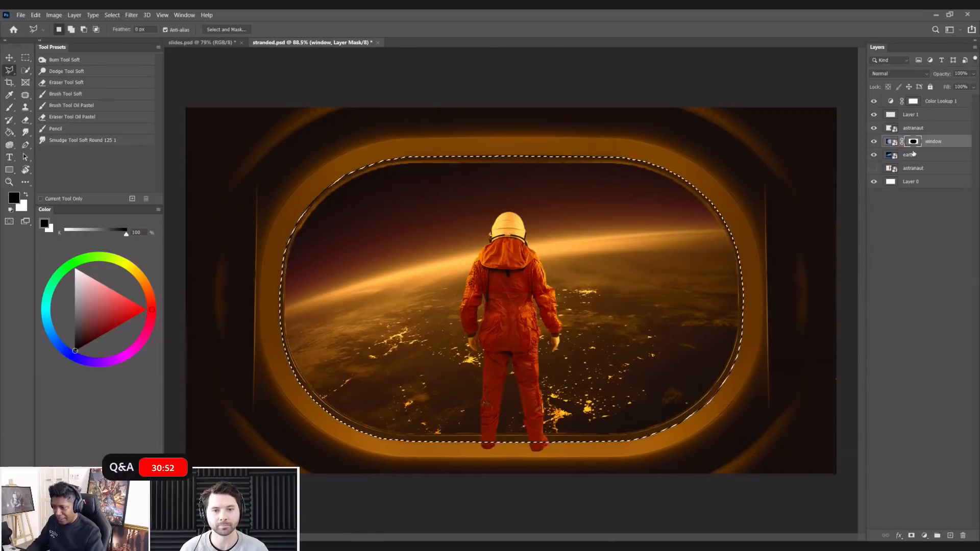
- Brush black at 100% flow along the window mask's edges inside the selection to clean up the frame's inner rim, and deselect
key(b)
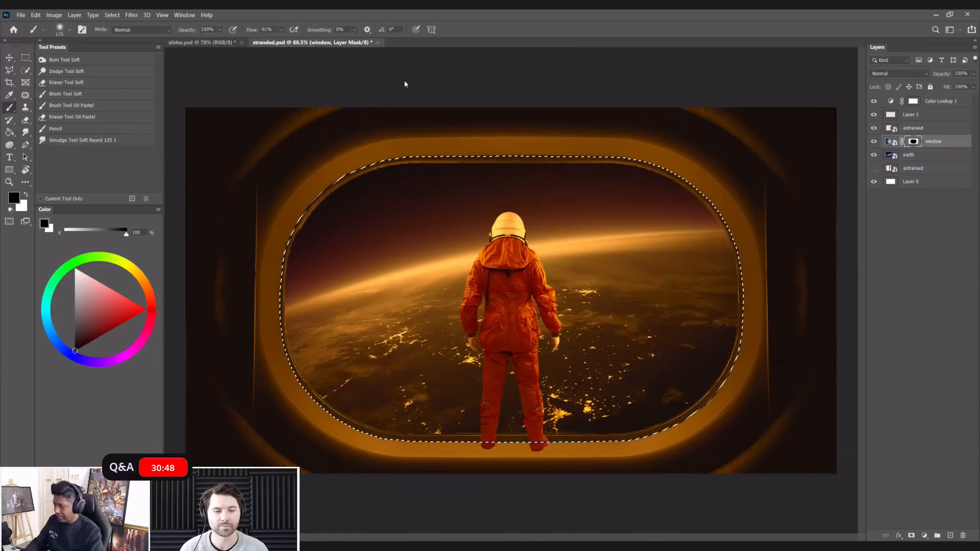
click(280, 30)
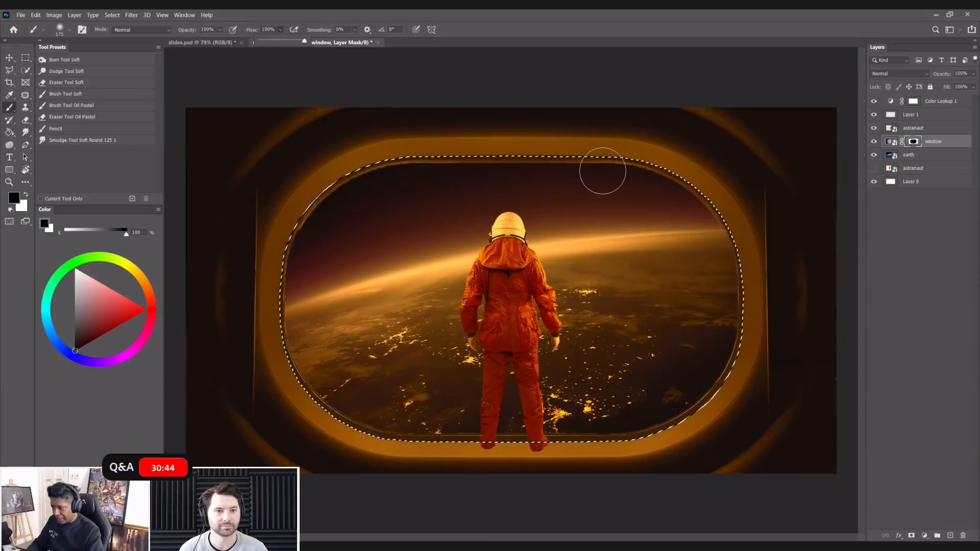
drag(624, 171, 387, 166)
mouse_move(269, 265)
mouse_down()
mouse_move(364, 157)
mouse_move(289, 356)
mouse_move(284, 270)
mouse_move(383, 433)
mouse_move(648, 409)
mouse_move(755, 302)
mouse_move(702, 167)
mouse_move(433, 177)
mouse_up()
key(ctrl+d)
key(ctrl+minus)
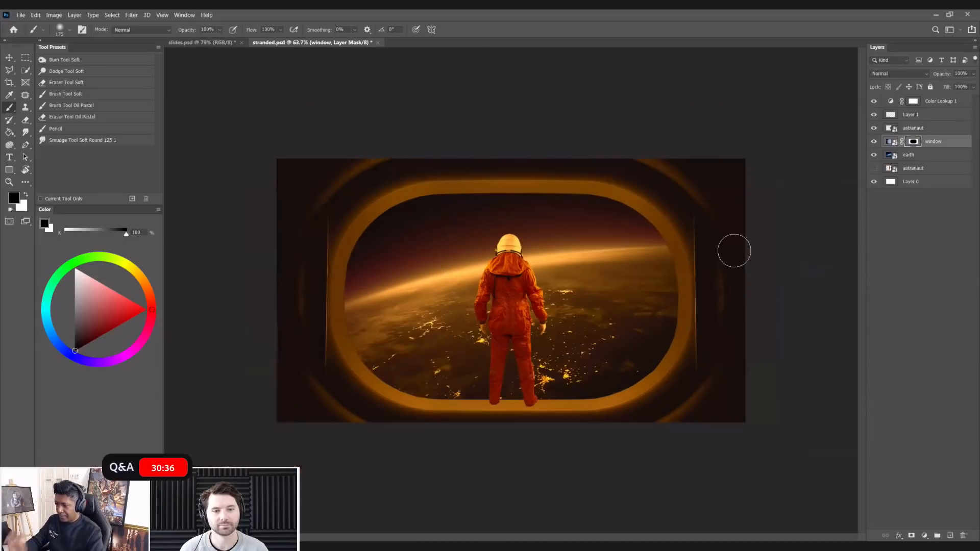
- Add a new layer above the back-view astronaut, clip it to the astronaut layer and name it "shadow"
key(v)
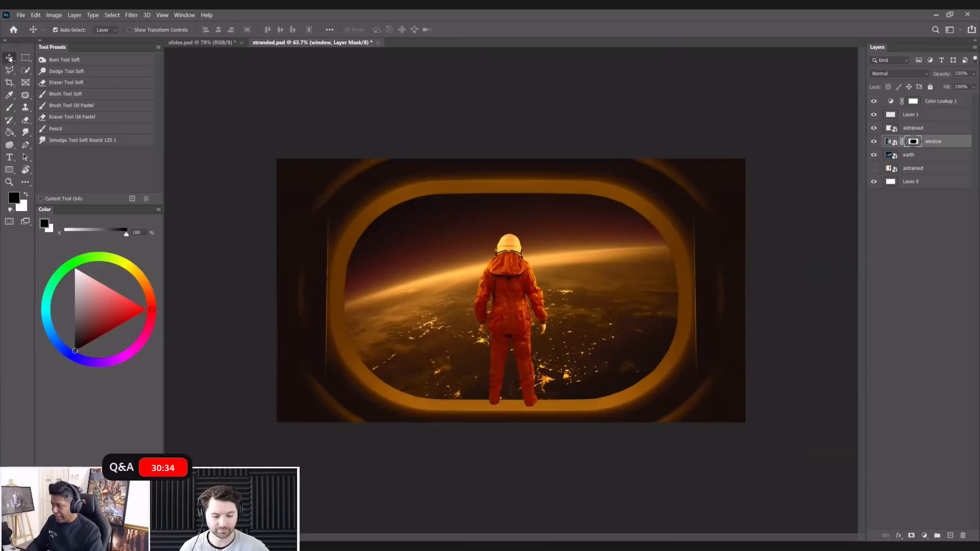
key(ctrl+0)
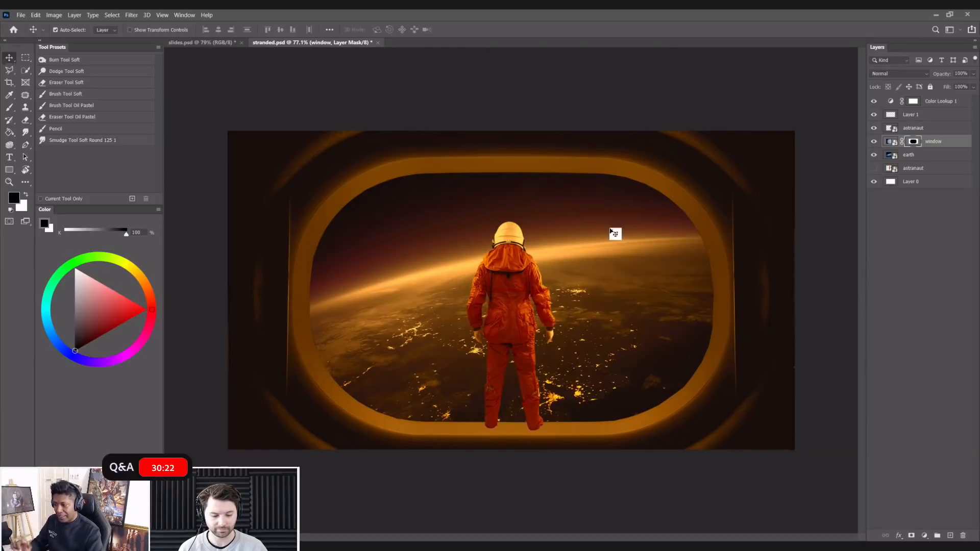
click(918, 131)
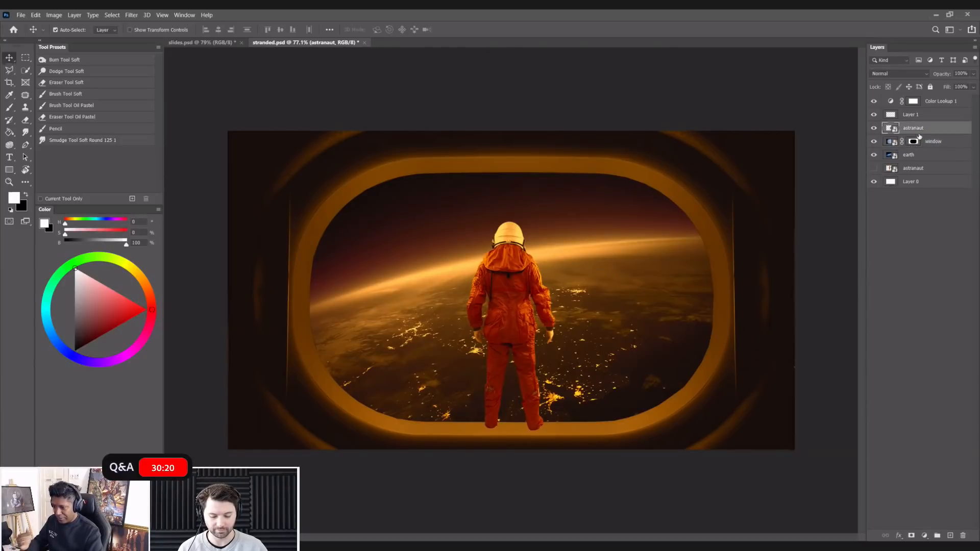
click(948, 535)
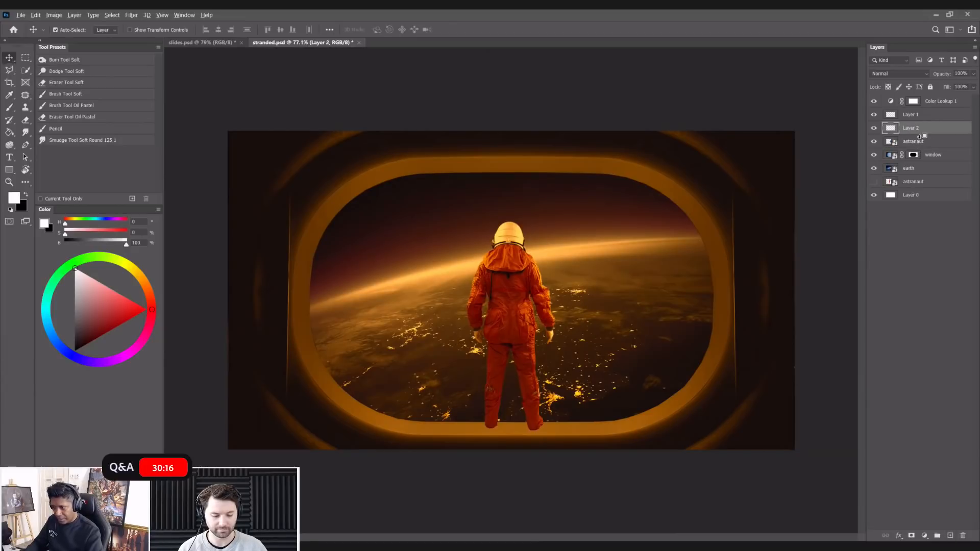
double_click(913, 127)
text(sha)
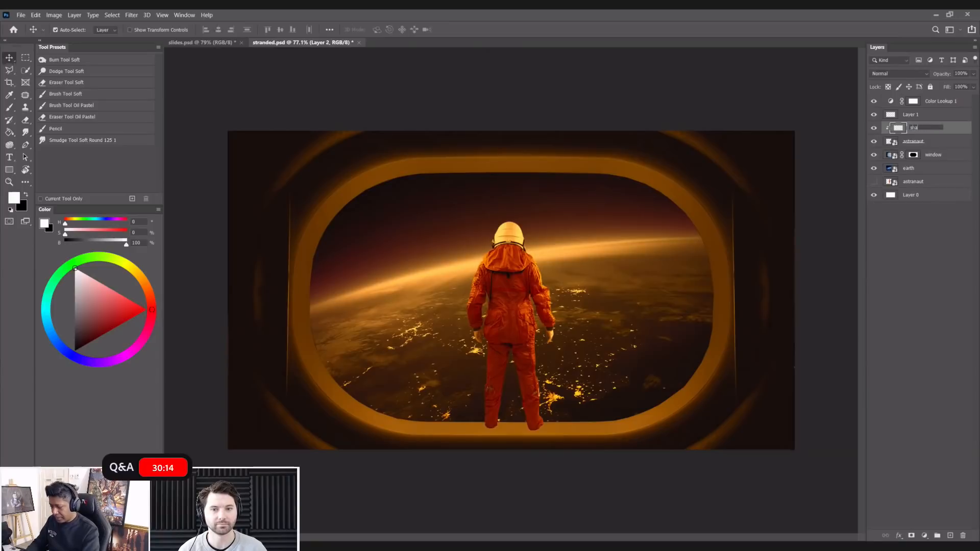
text(dow)
key(Return)
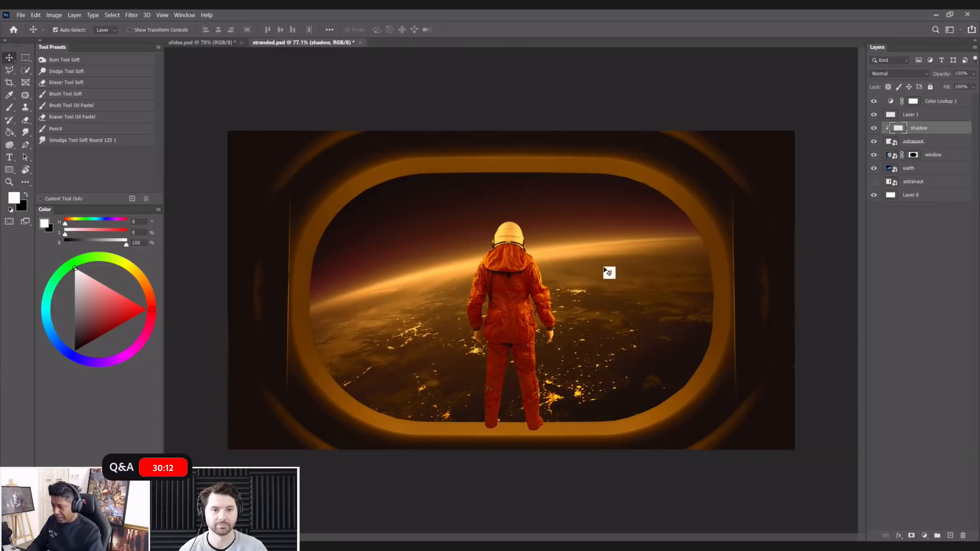
- Fill the clipped shadow layer with black using the Paint Bucket and lower its opacity to 83%
key(x)
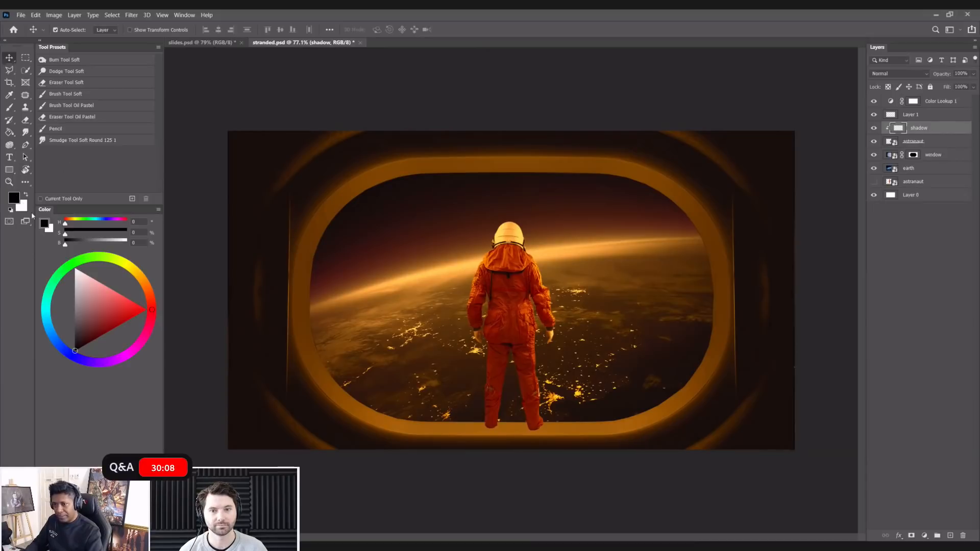
click(116, 305)
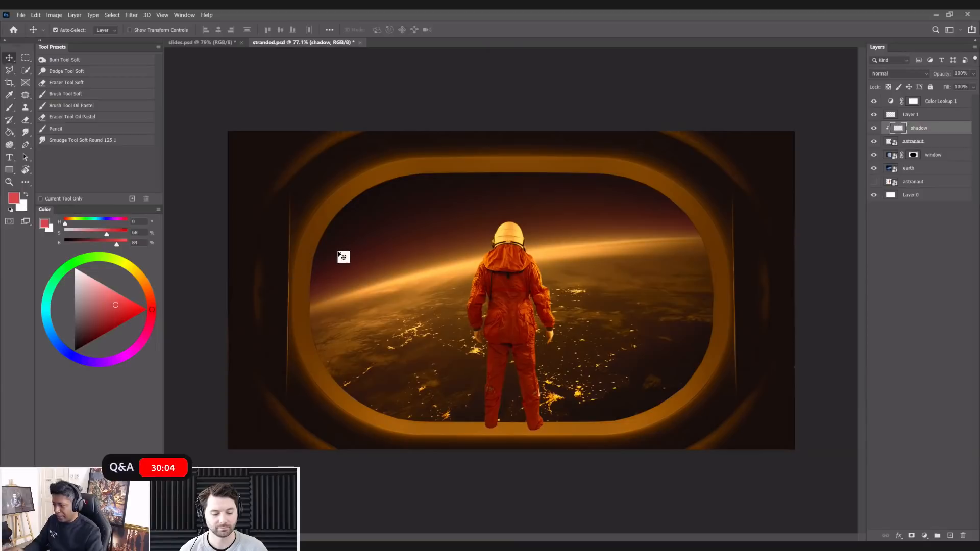
key(d)
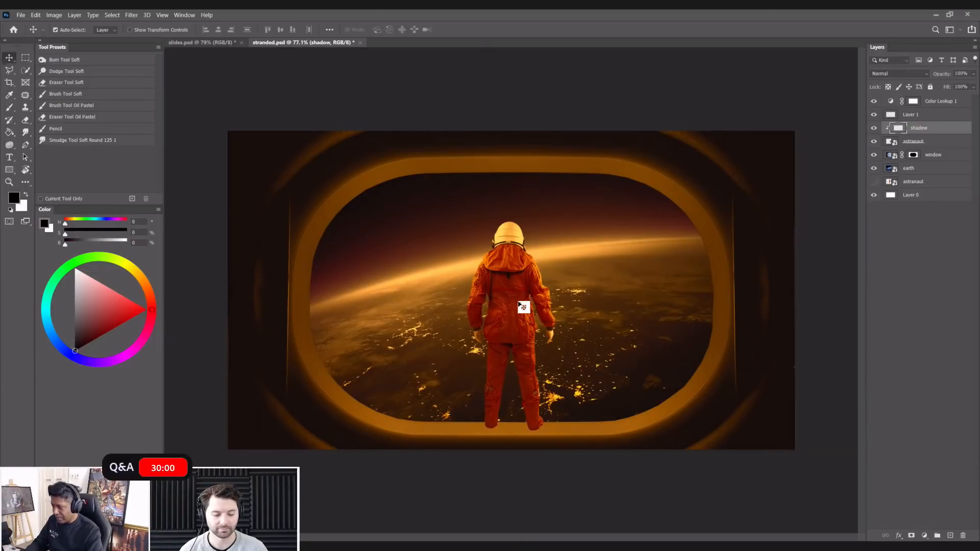
key(g)
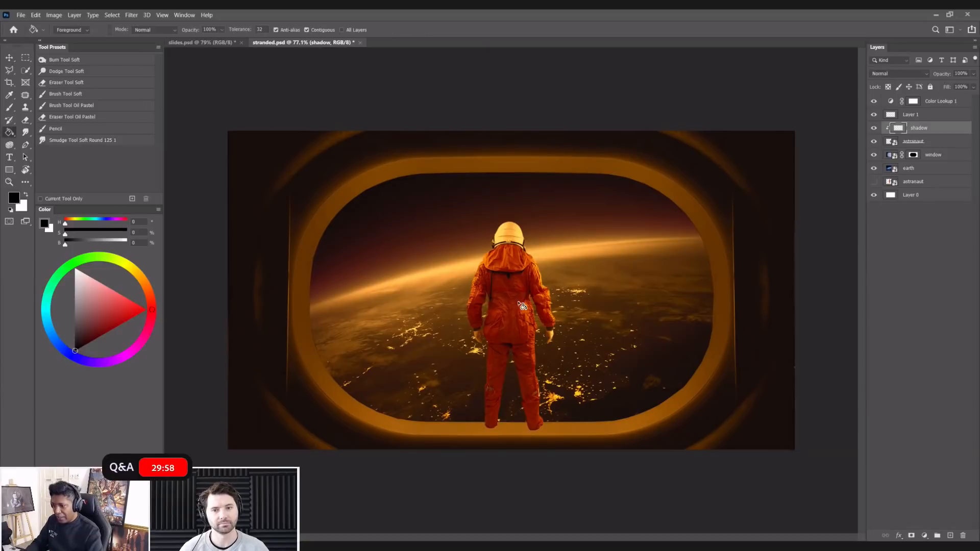
click(522, 305)
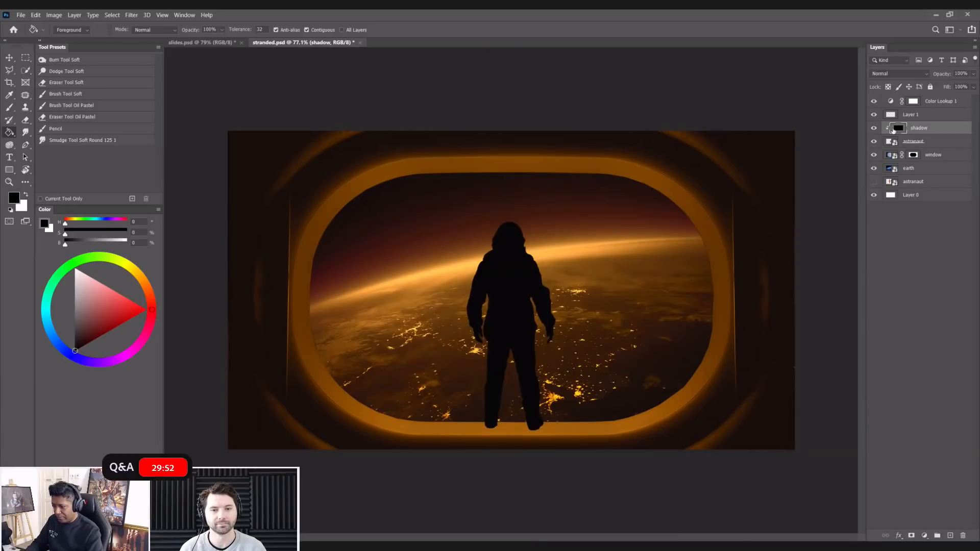
click(973, 75)
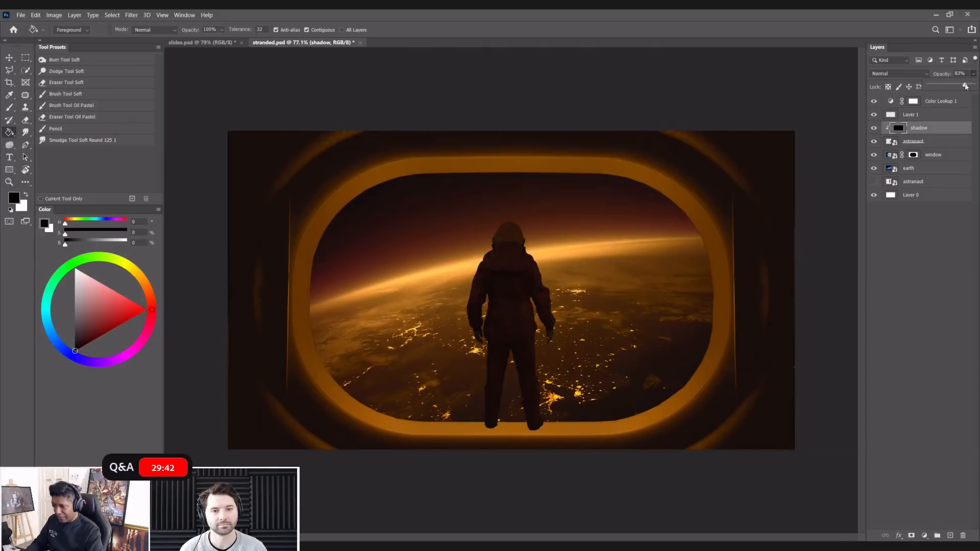
- Hide the shadow layer and add a Satin layer style to the back-view astronaut layer
click(874, 128)
click(916, 143)
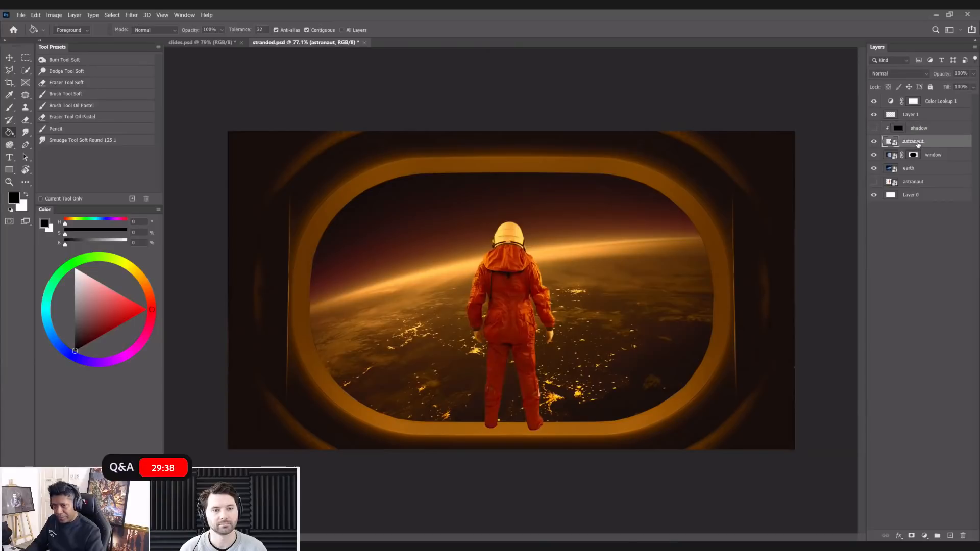
click(899, 535)
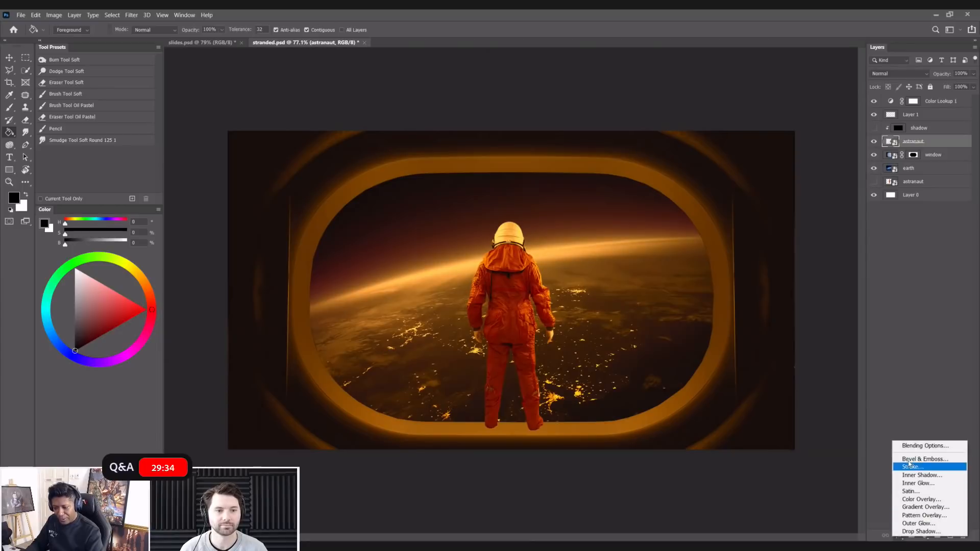
click(919, 493)
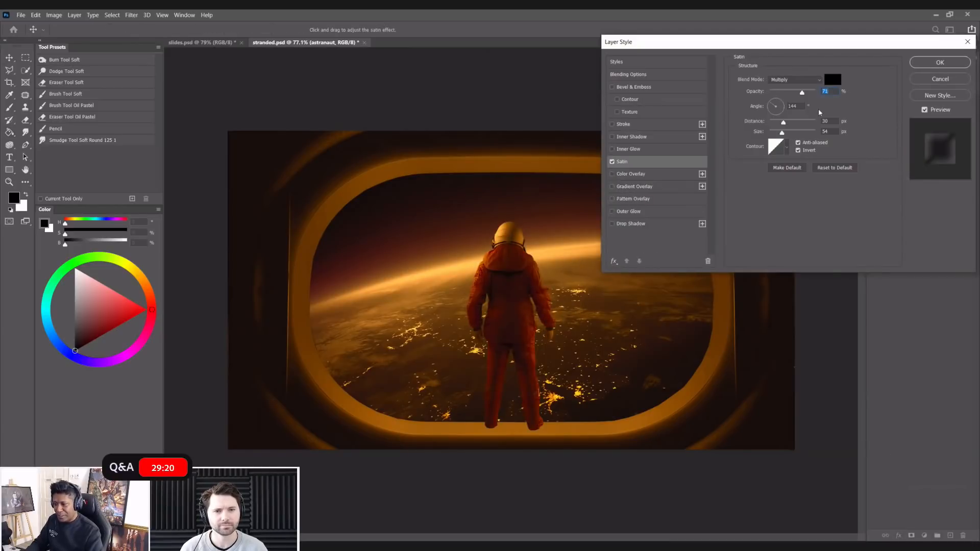
- Set the astronaut's Satin opacity to 72% and its distance to 17 px
drag(802, 93, 809, 95)
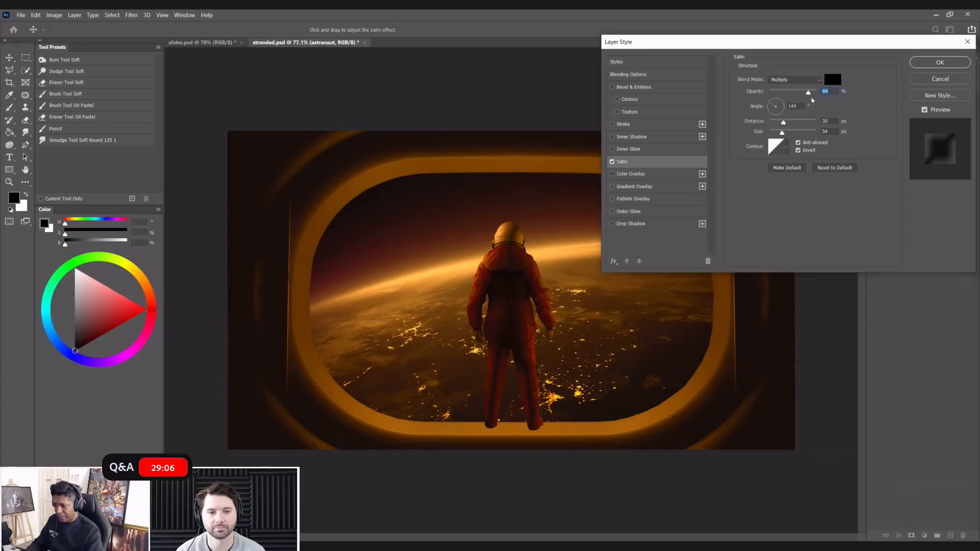
drag(807, 93, 779, 125)
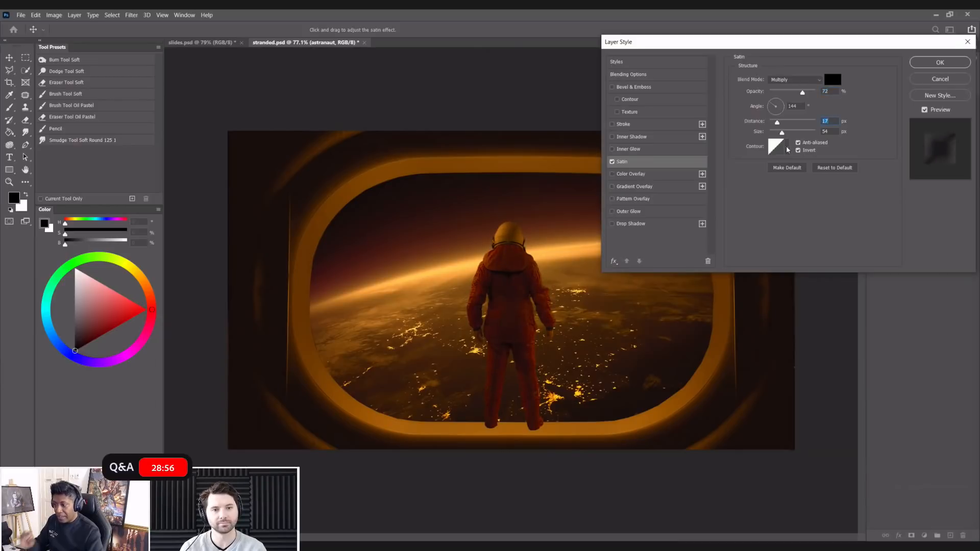
- Try out the preset contours for the astronaut's Satin effect and choose the S-curve contour
click(787, 148)
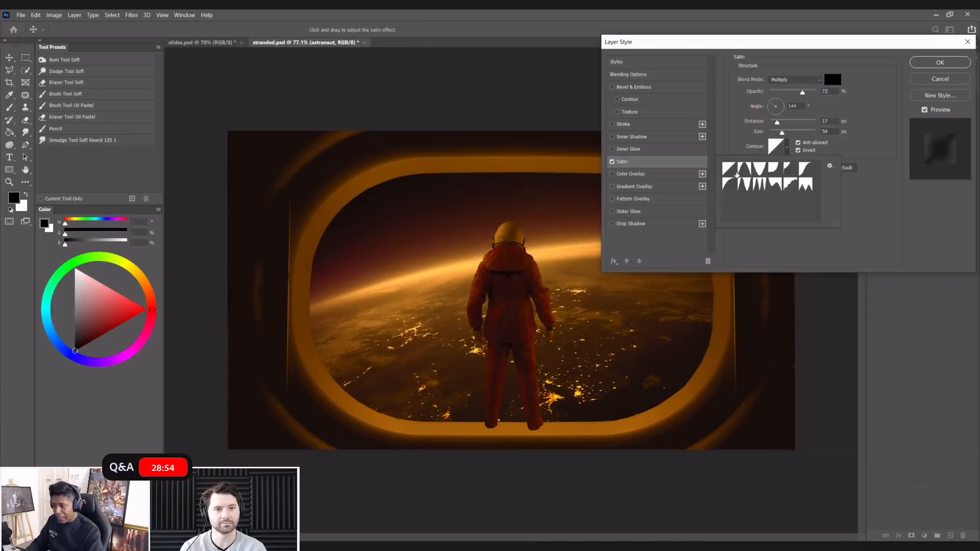
click(807, 185)
click(790, 185)
click(759, 185)
click(749, 187)
click(733, 189)
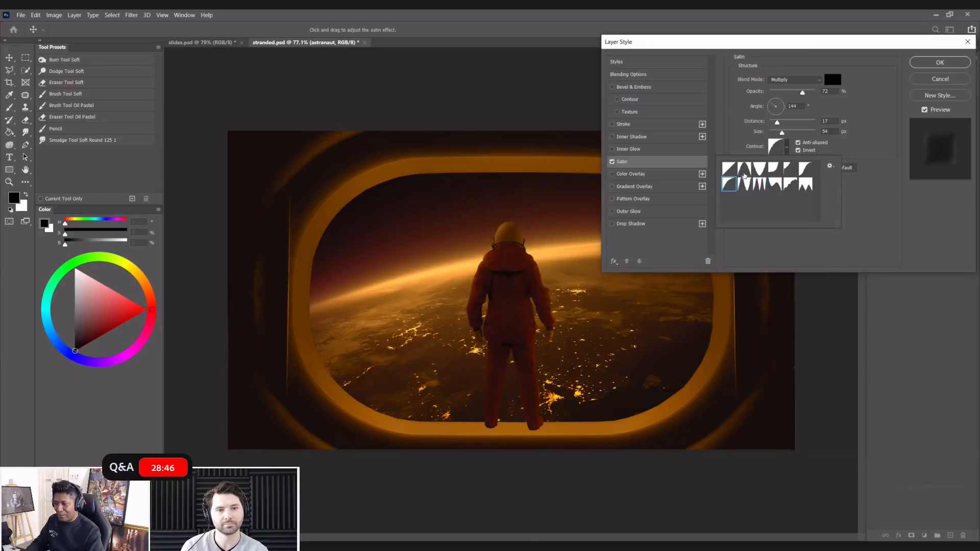
click(746, 173)
click(765, 172)
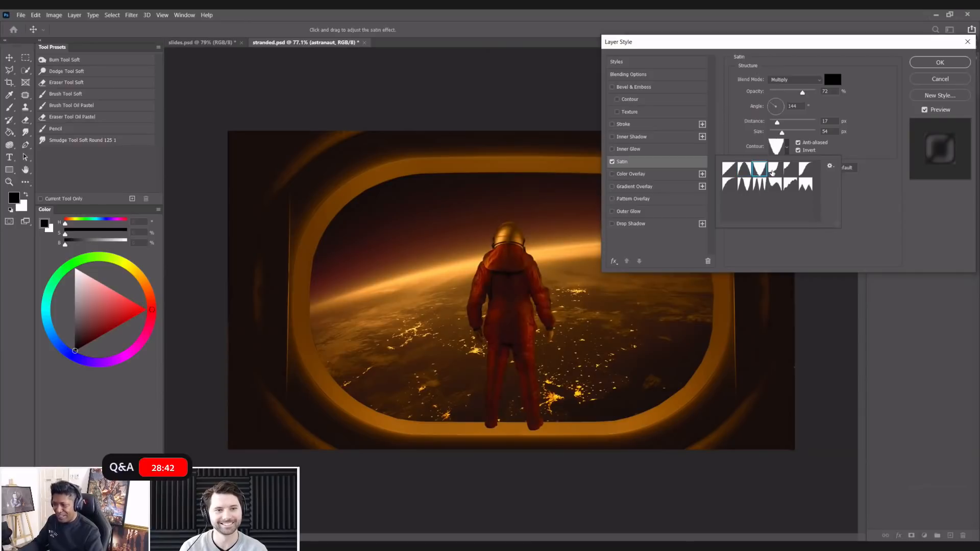
click(775, 171)
click(793, 175)
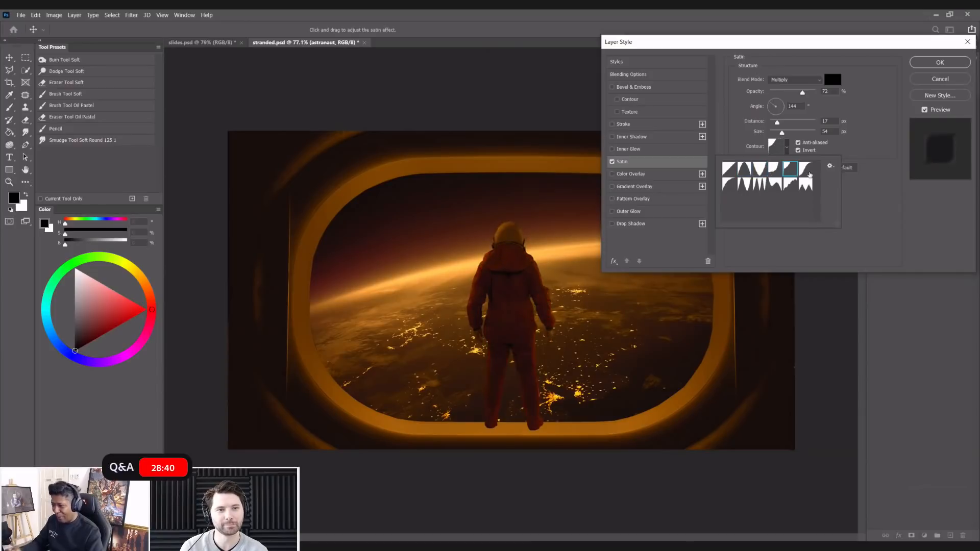
click(807, 172)
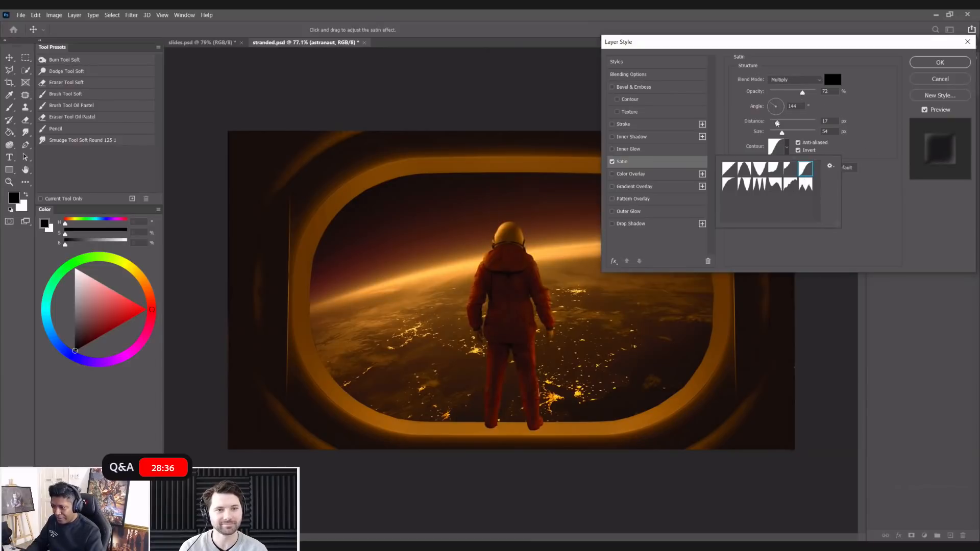
- Reduce the astronaut's Satin distance to 9 px and apply the layer style
drag(777, 123, 773, 123)
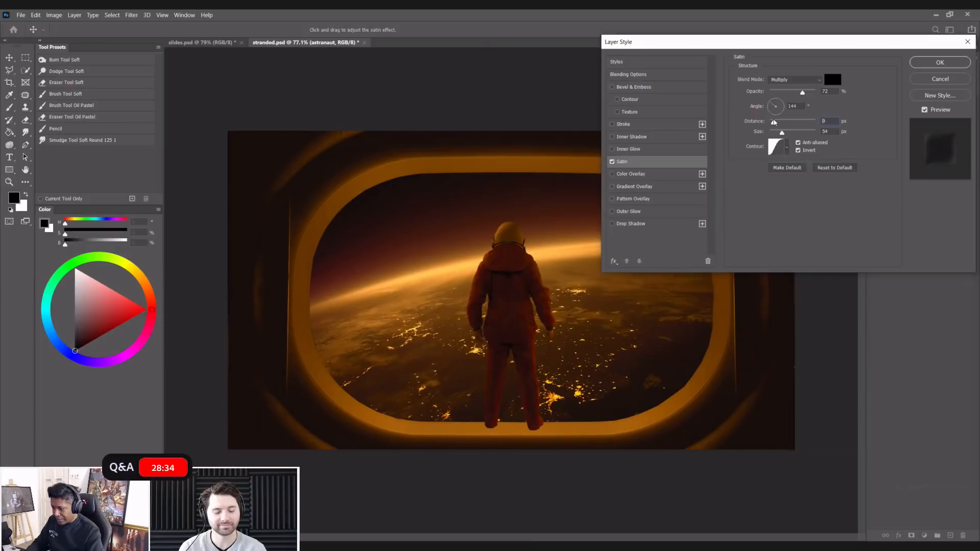
click(939, 63)
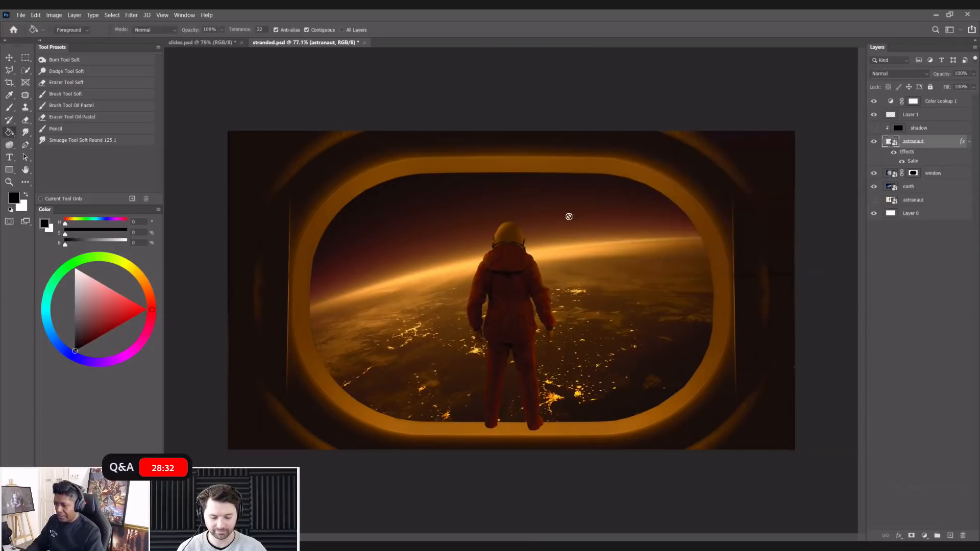
scroll(572, 181, down, 2)
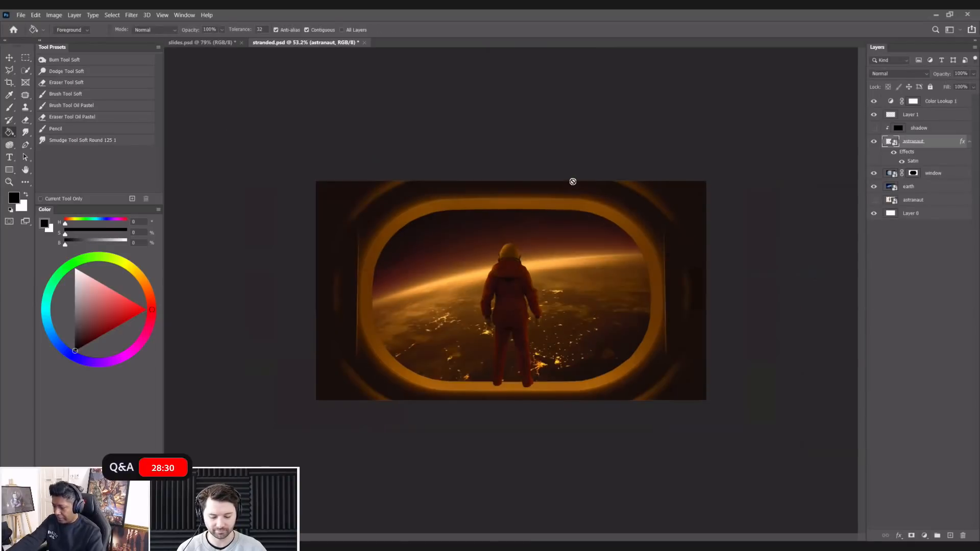
scroll(573, 181, up, 2)
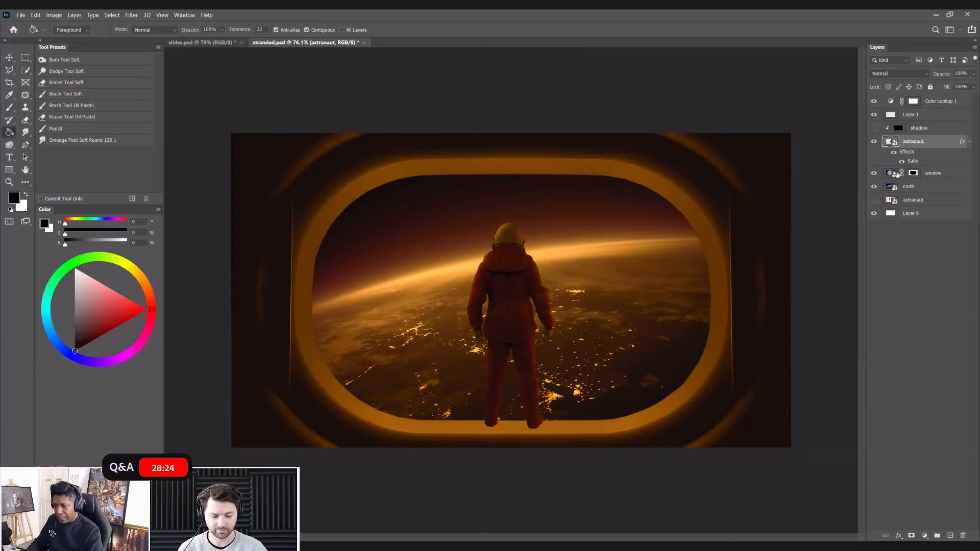
- Add a Satin layer style to the window layer and move the dialog clear of the window frame
click(932, 174)
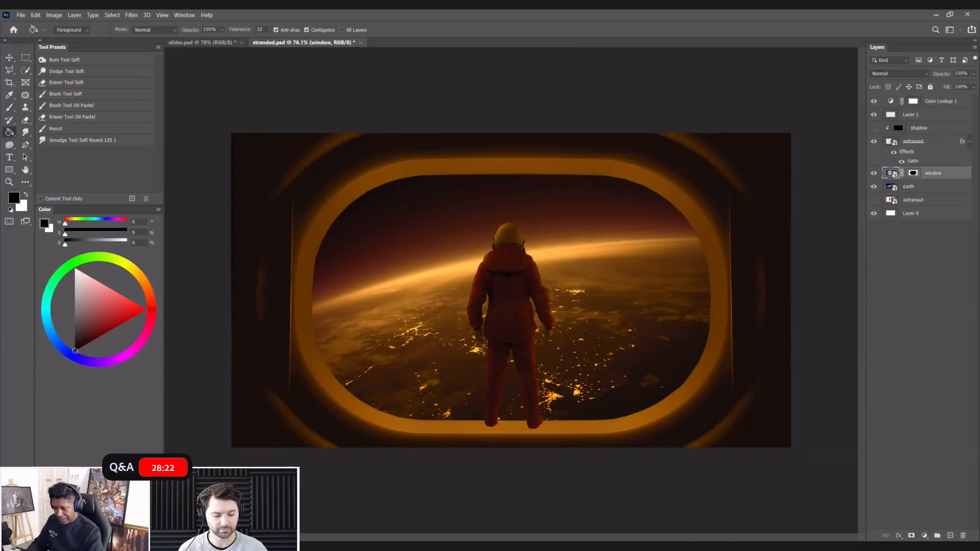
click(898, 536)
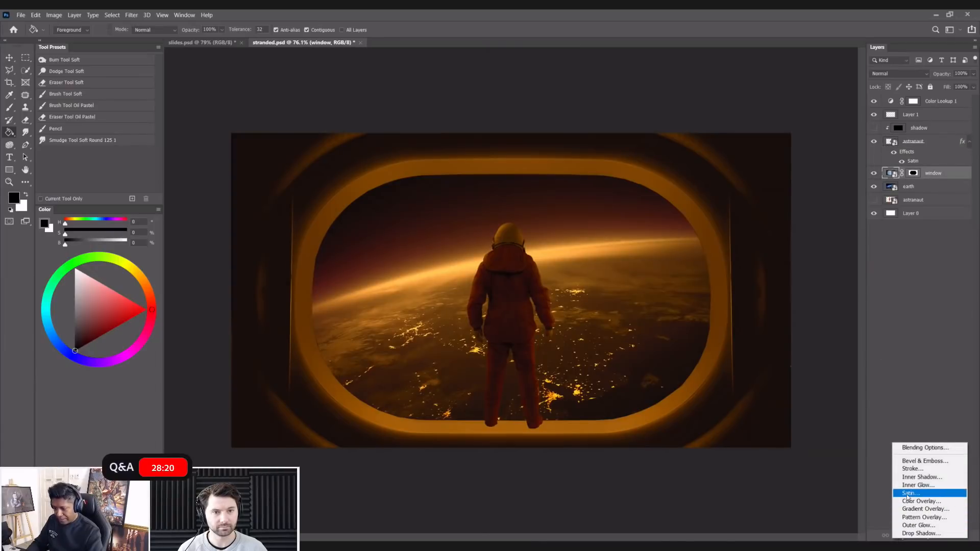
click(908, 495)
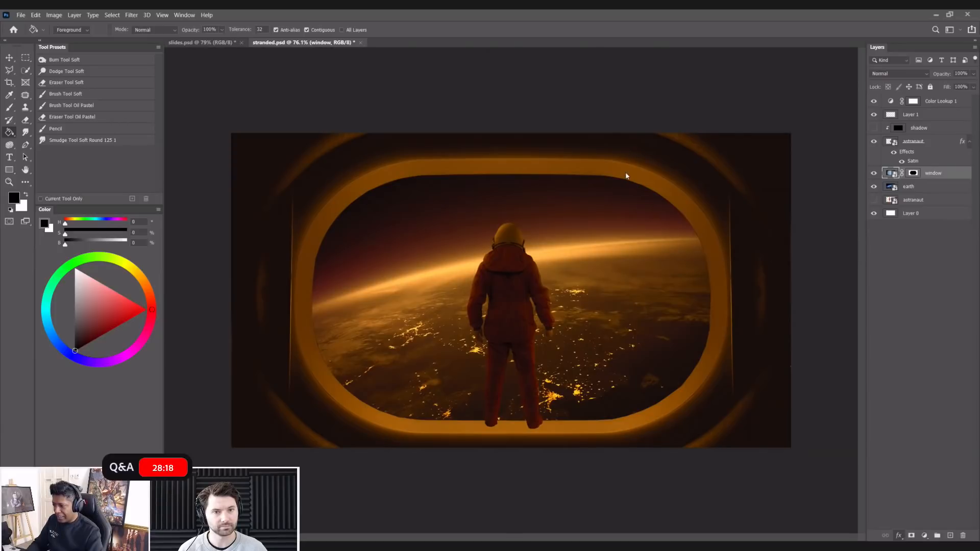
drag(690, 45, 652, 276)
- Toggle the preview repeatedly to compare the window frame with and without the Satin effect
click(894, 341)
click(894, 341)
click(894, 341)
click(894, 340)
click(894, 341)
click(894, 341)
click(894, 341)
click(895, 340)
click(894, 341)
click(894, 341)
- Set the window's Satin opacity to 46% and apply the layer style
drag(765, 322, 754, 327)
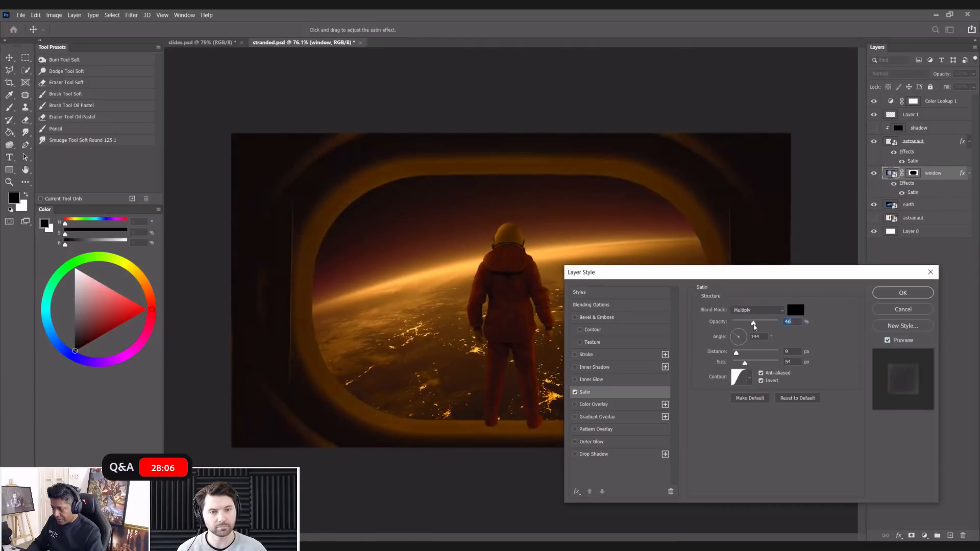
key(Return)
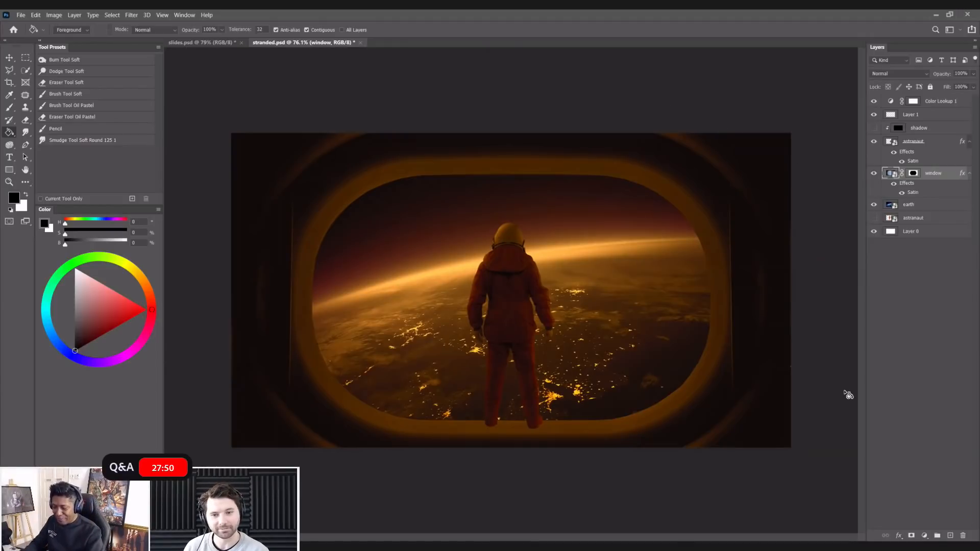
click(898, 536)
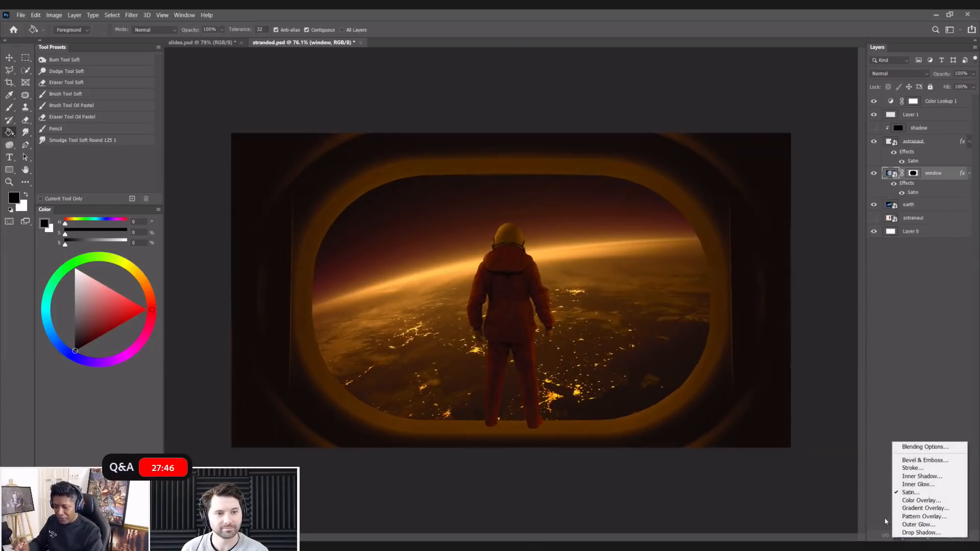
click(885, 521)
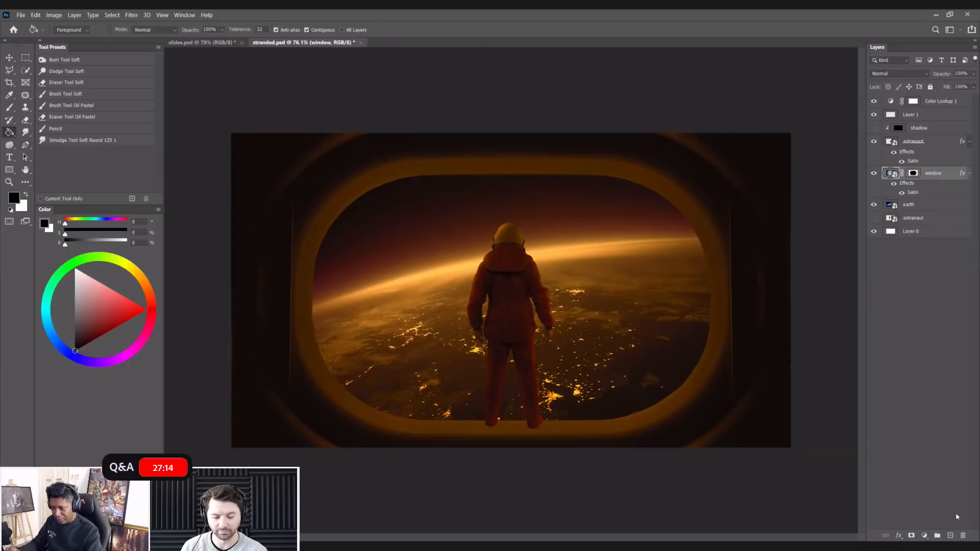
- Add a layer above the window, place the steel-floor image there and scale it to about 104% to cover the canvas width
click(951, 535)
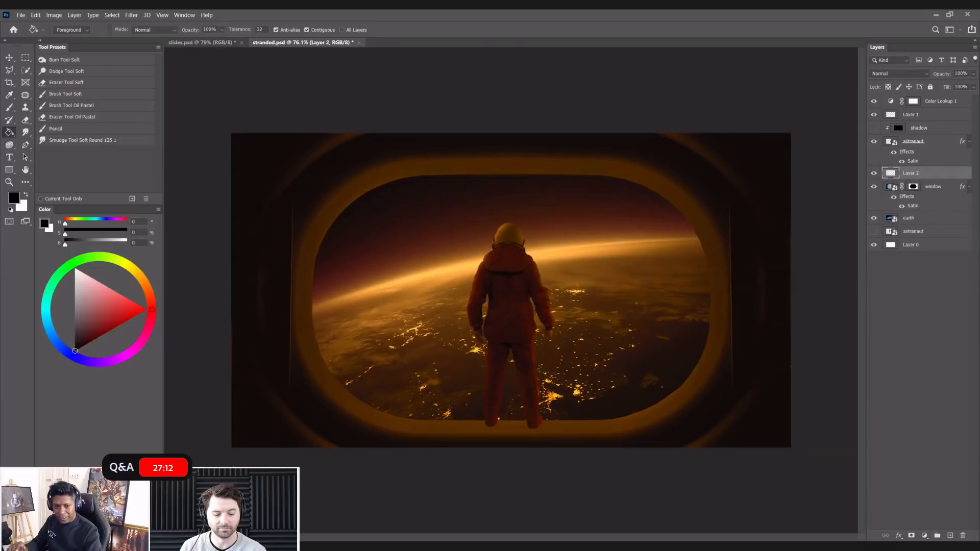
drag(772, 482, 633, 352)
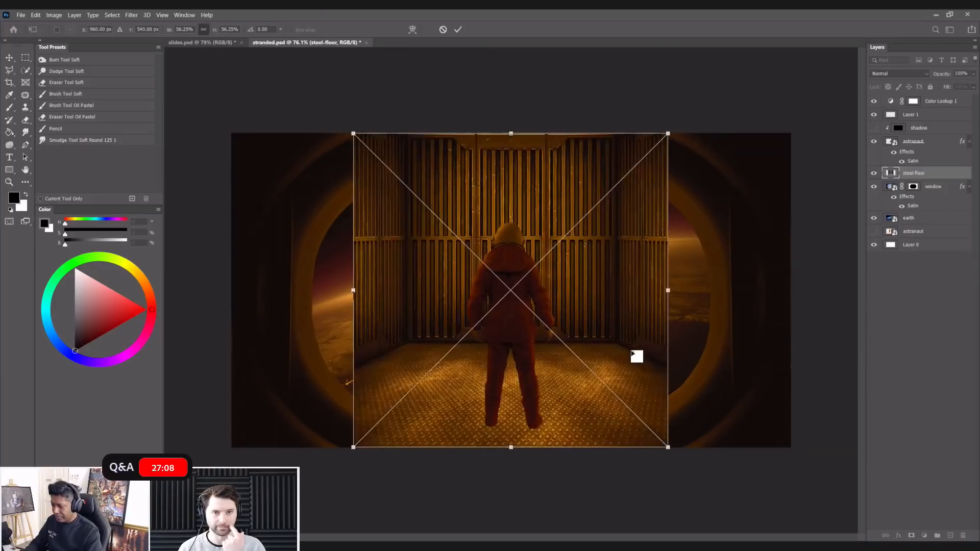
drag(668, 448, 862, 528)
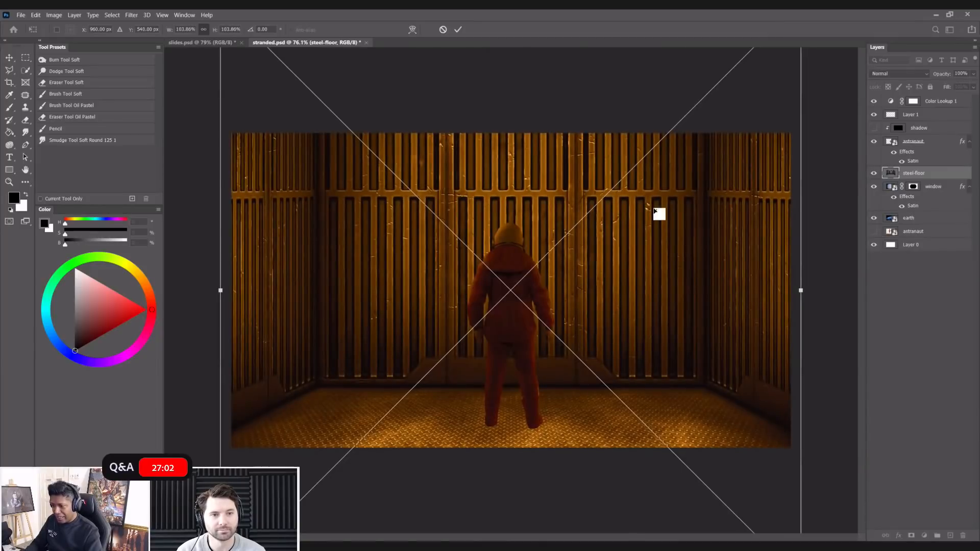
- Lower the steel-floor layer's opacity to 34% to see the window through it while positioning
scroll(639, 215, down, 4)
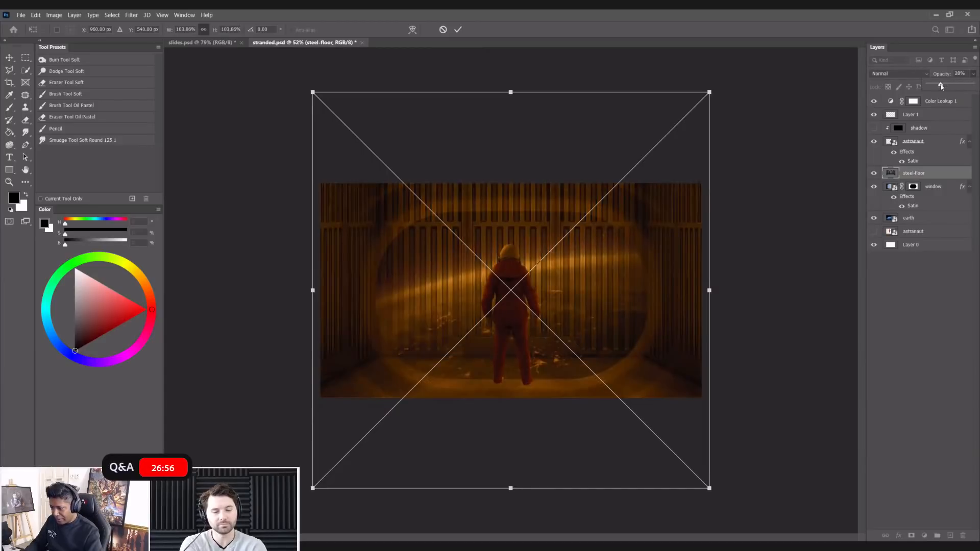
scroll(509, 312, up, 4)
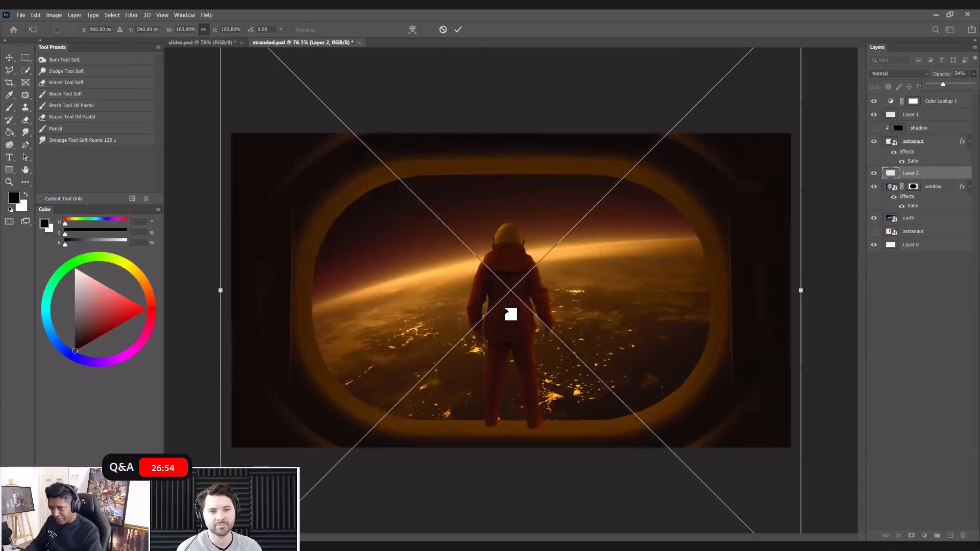
scroll(513, 273, down, 3)
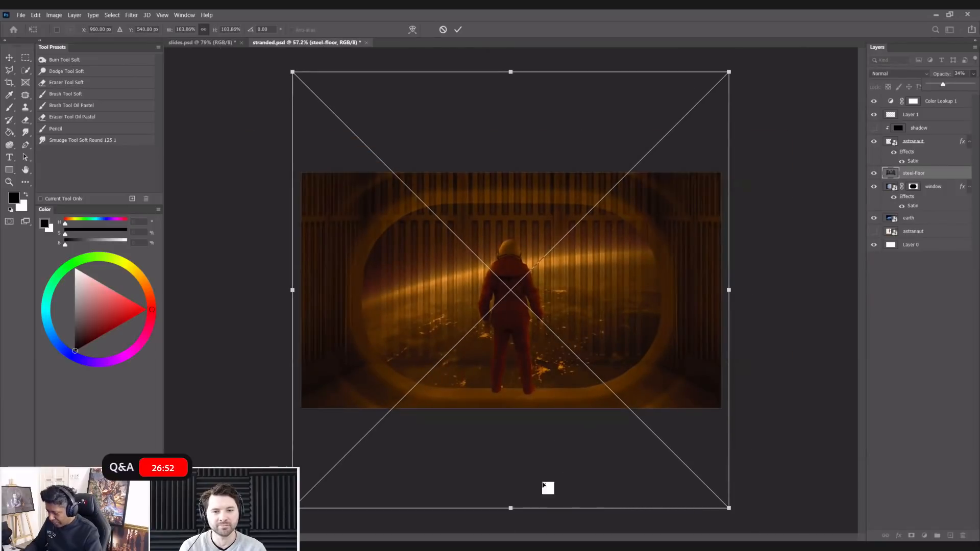
- Squash the steel-floor image to about 63% height and move it down so its floor lies along the canvas's lower edge
drag(512, 508, 522, 424)
drag(591, 313, 588, 363)
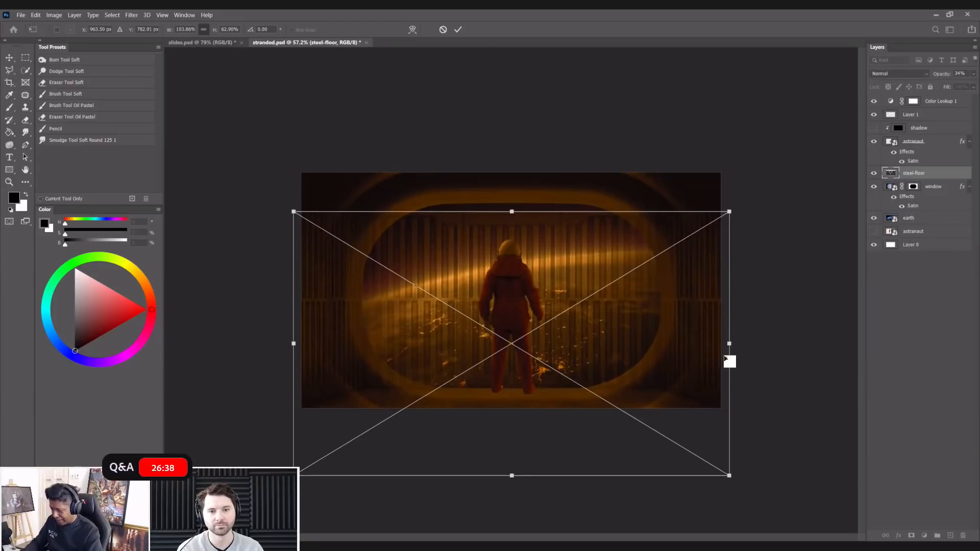
- Stretch the steel-floor image horizontally to about 152% width and commit the transform
drag(732, 342, 825, 339)
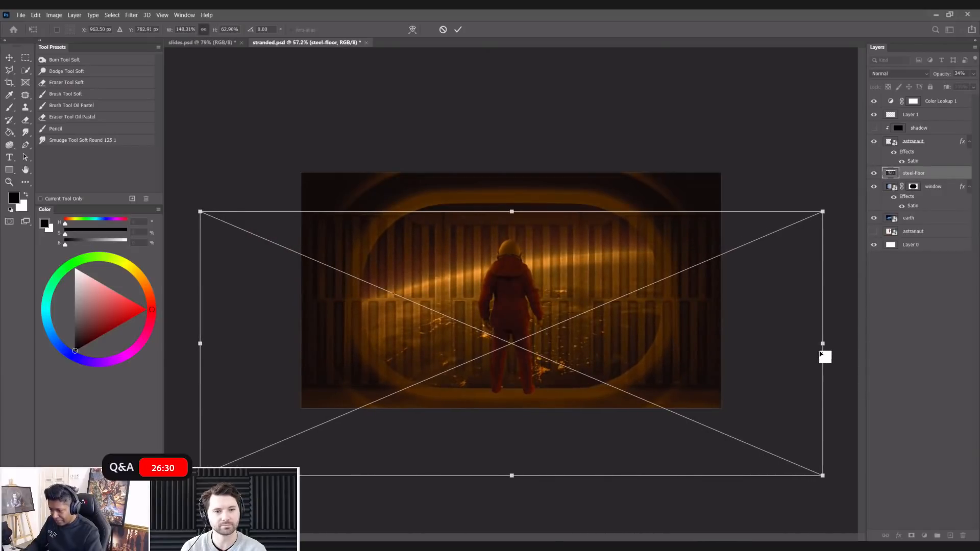
drag(823, 344, 775, 344)
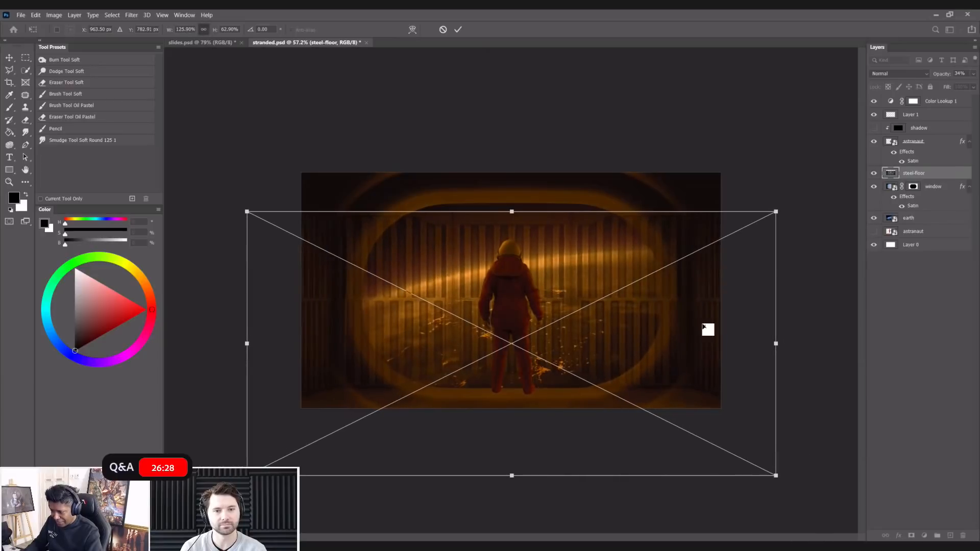
drag(789, 343, 831, 344)
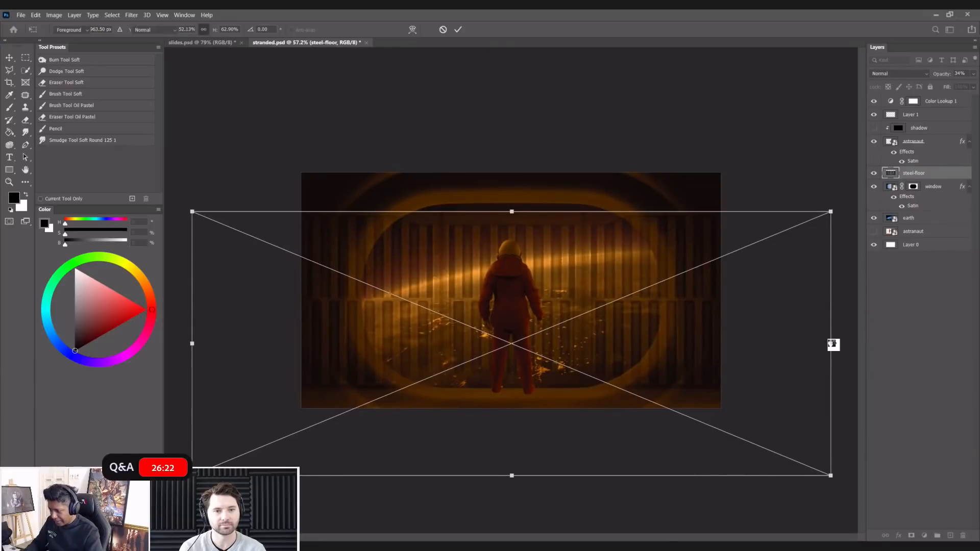
key(Return)
key(g)
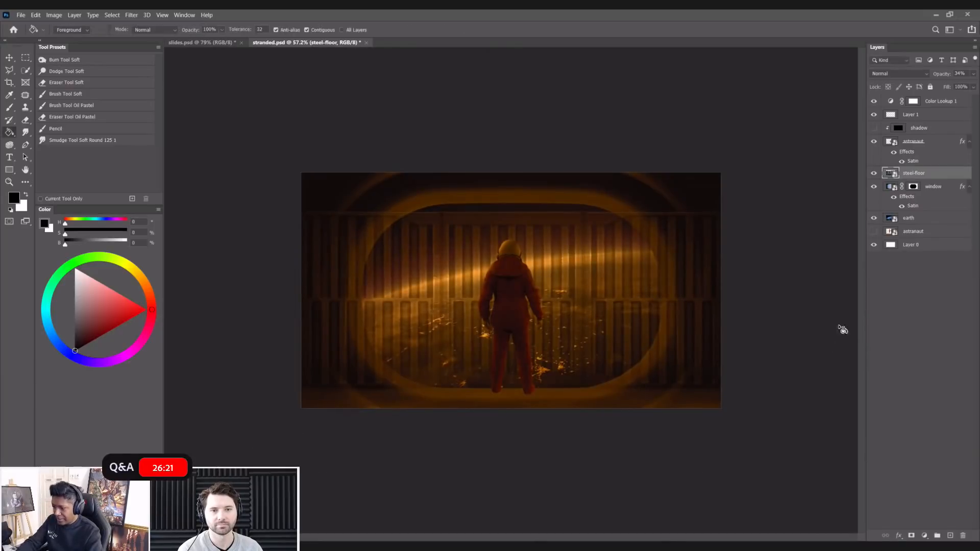
- Set the steel-floor layer's opacity to 100%
click(974, 75)
click(972, 85)
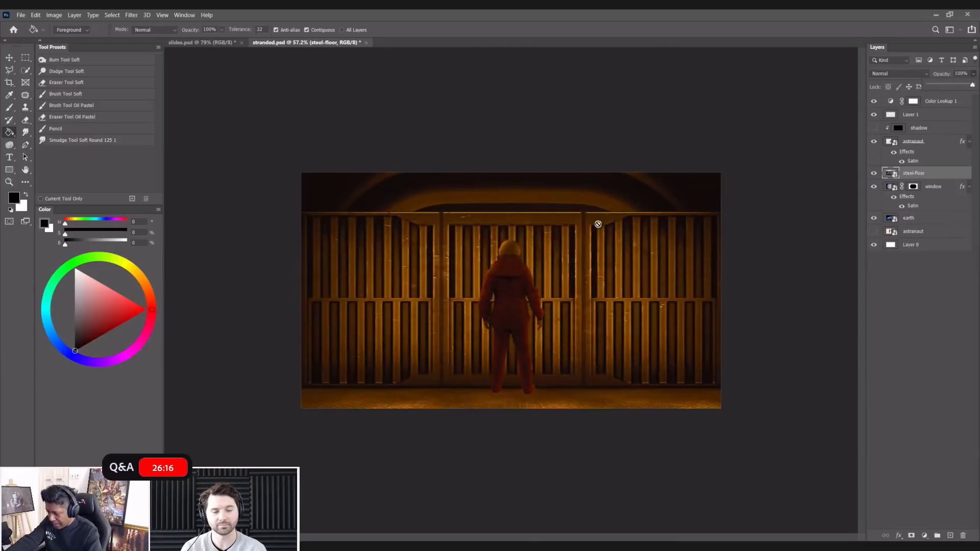
key(ctrl+0)
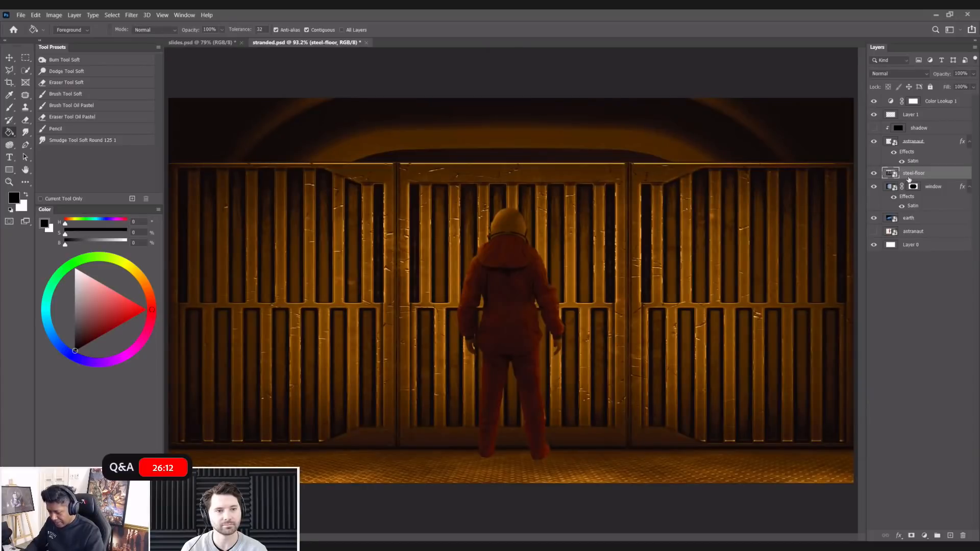
- Nudge the steel-floor layer up slightly with the Move tool so more of the floor shows beneath the astronaut
key(v)
key(Up)
key(Up)
key(Up)
key(Up)
key(Up)
key(Up)
key(Up)
key(Up)
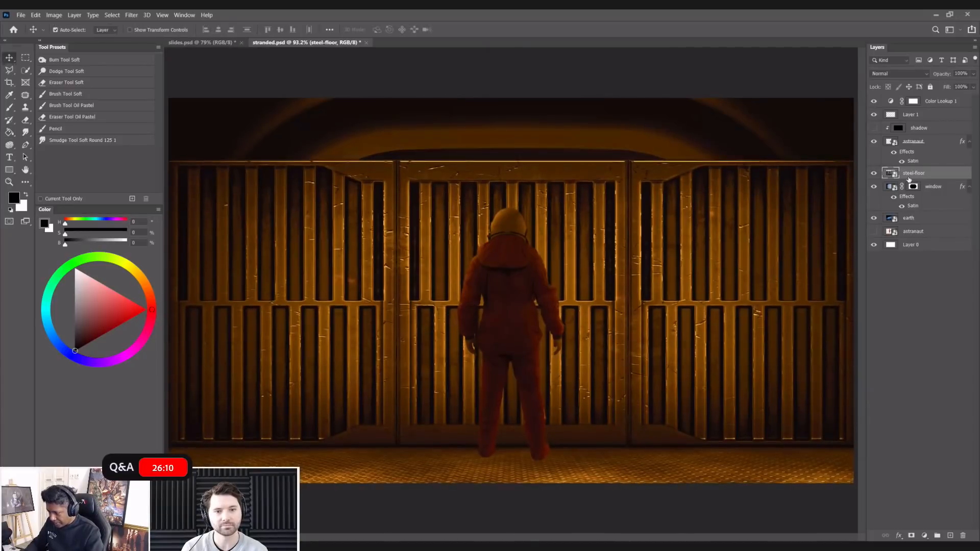
scroll(554, 210, down, 3)
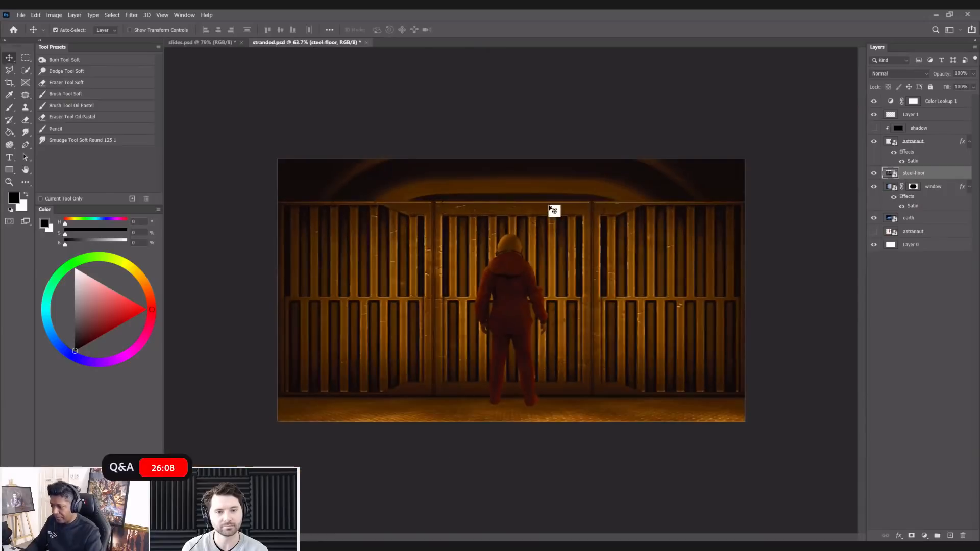
- Select the floor strip below the steel wall across the full canvas width with the Rectangular Marquee tool
key(m)
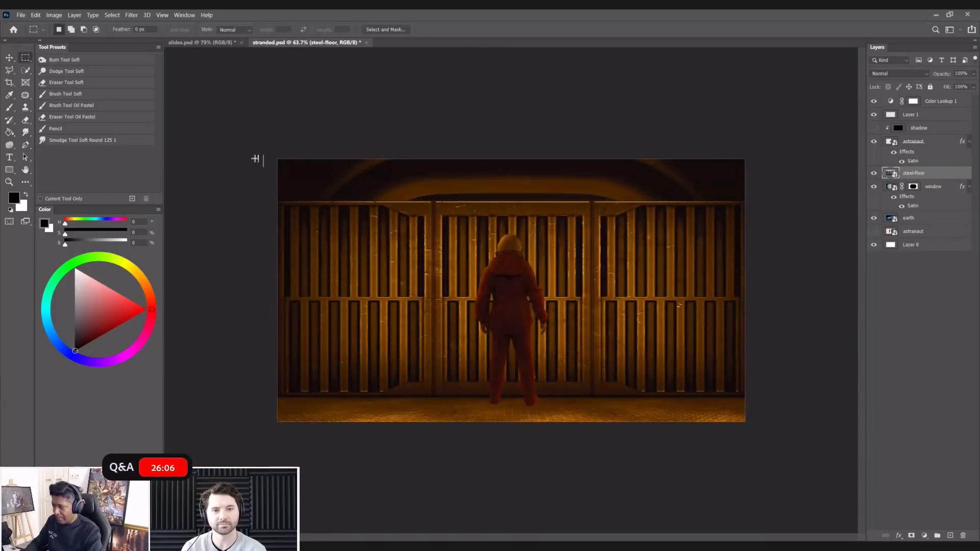
right_click(25, 58)
click(79, 57)
drag(264, 449, 781, 397)
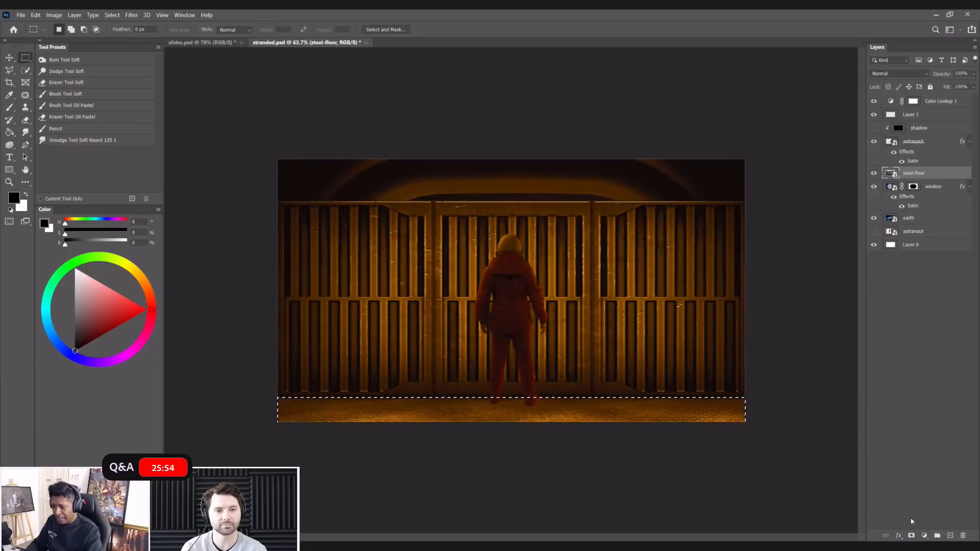
- Mask the steel-floor layer to the selected floor strip so the wall above it is hidden
click(911, 535)
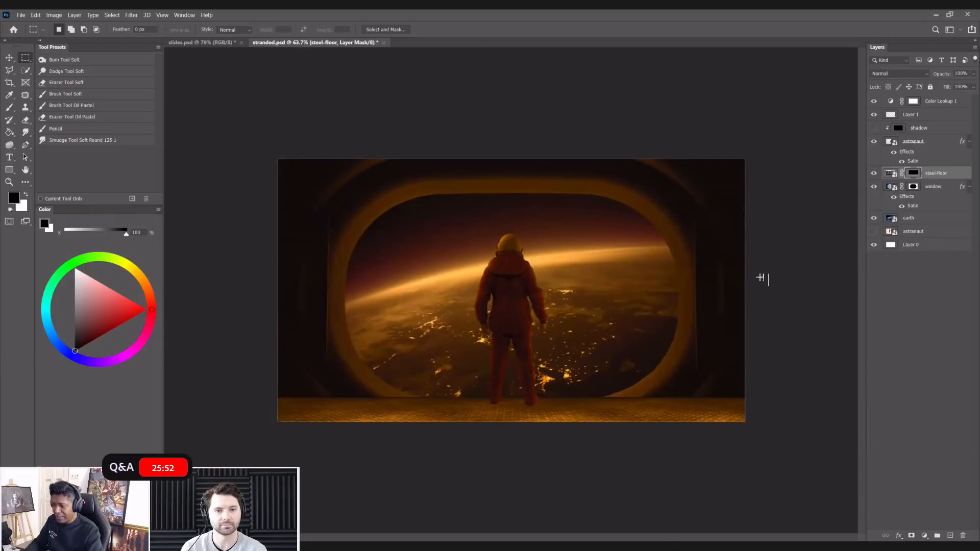
key(ctrl+minus)
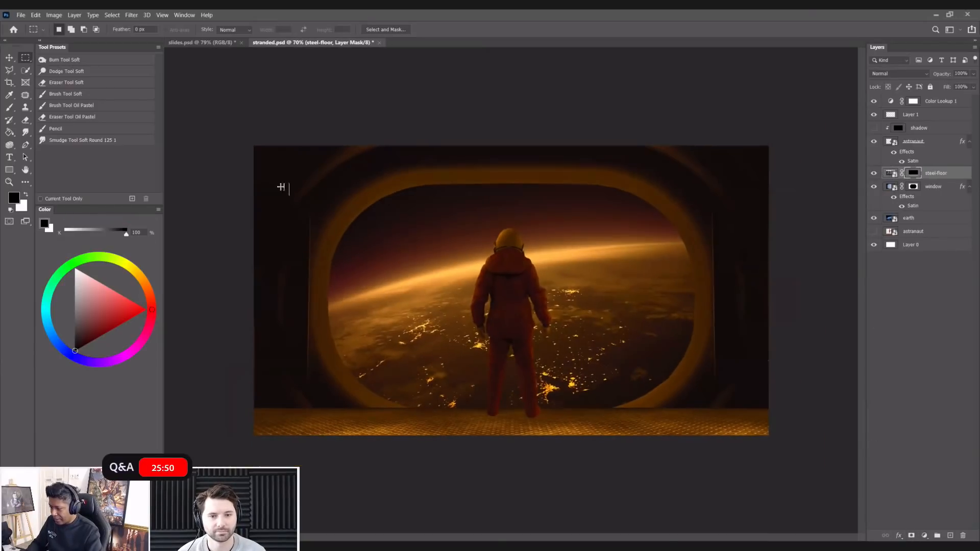
click(9, 58)
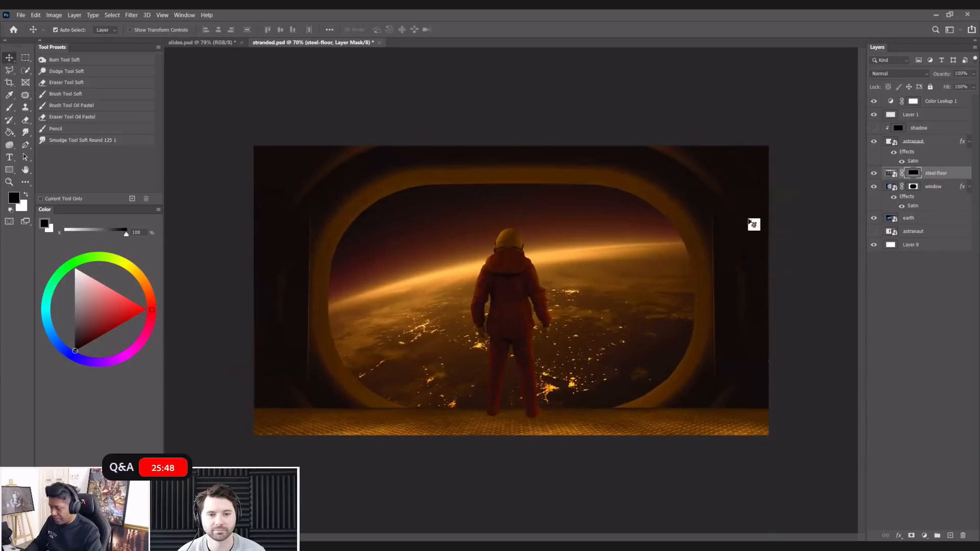
click(915, 146)
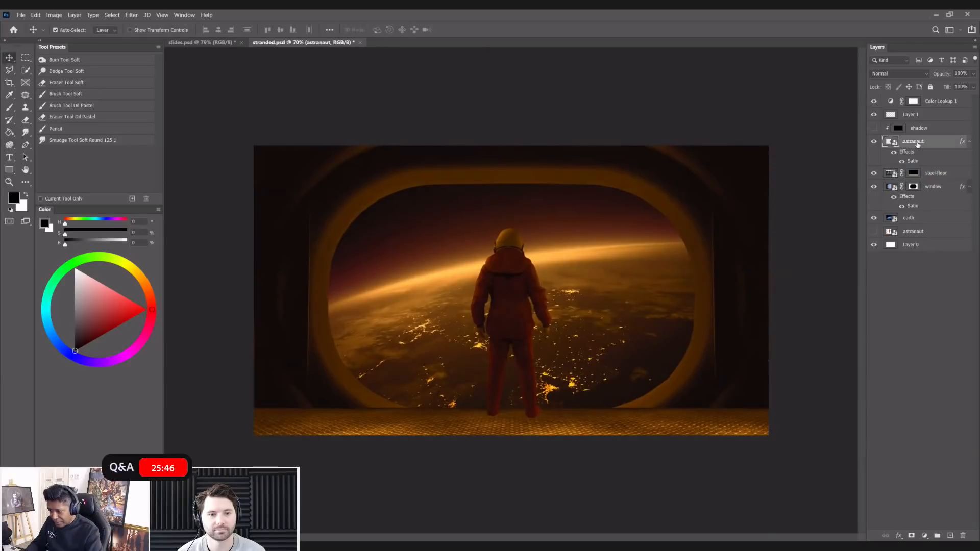
drag(917, 145, 741, 248)
key(ctrl+z)
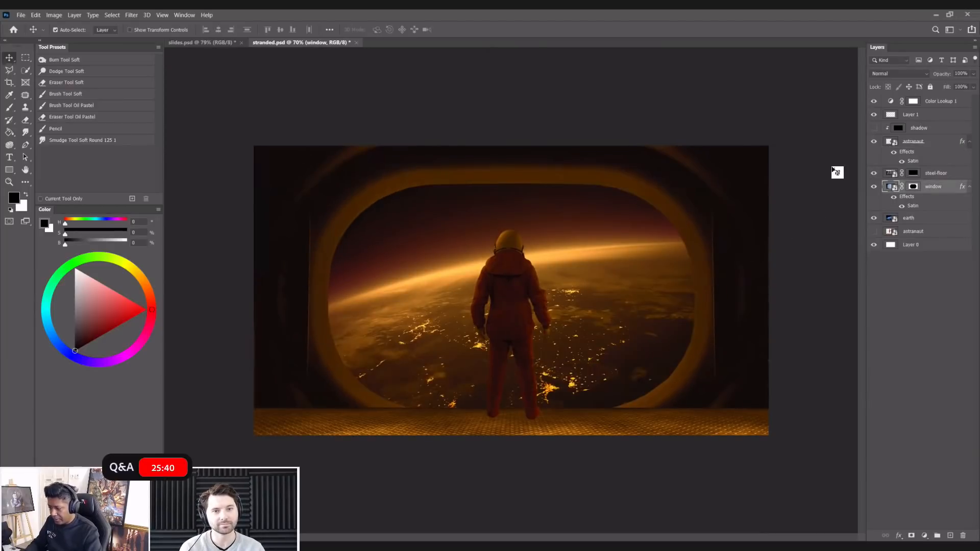
drag(915, 176, 808, 182)
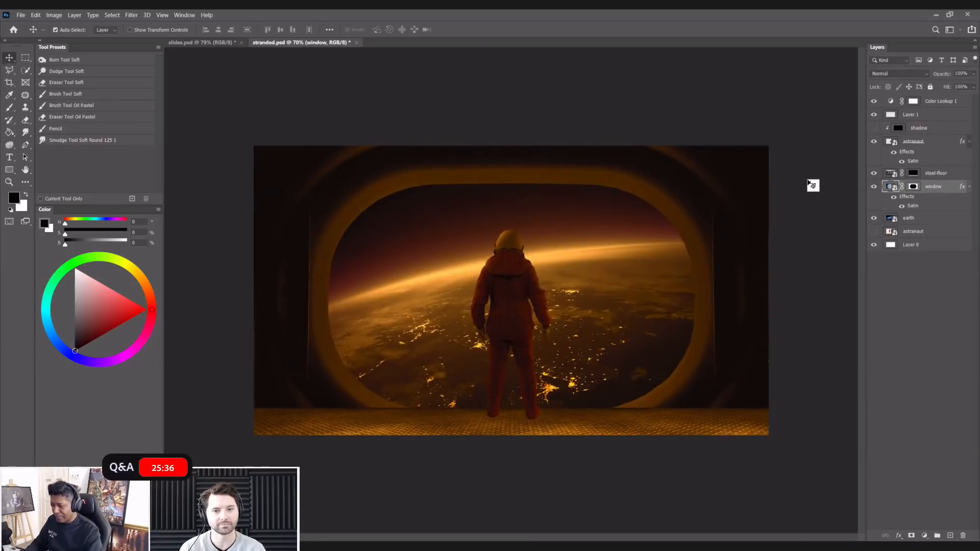
- Add a Multiply Satin effect to the steel-floor layer at 46% opacity, 144° angle, 1 px distance and 54 px size
click(891, 174)
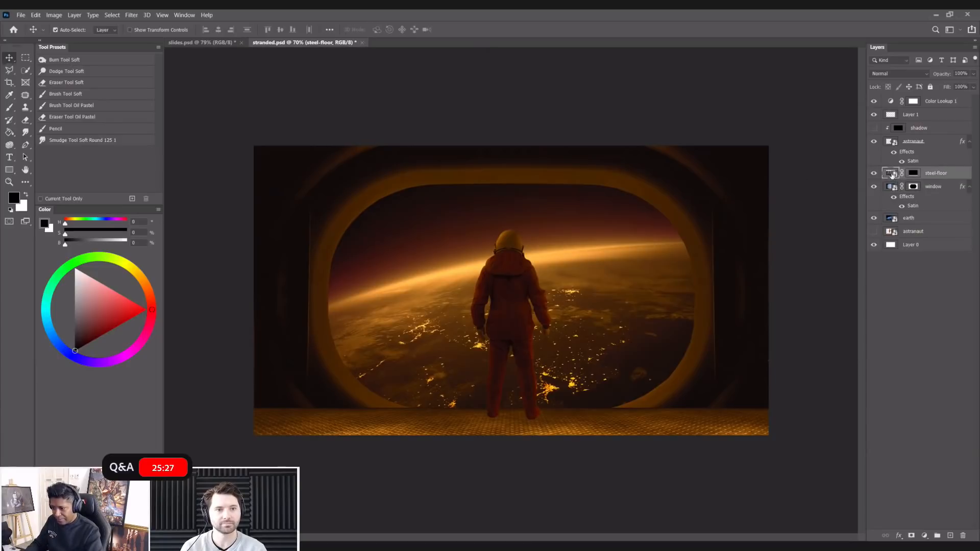
click(899, 537)
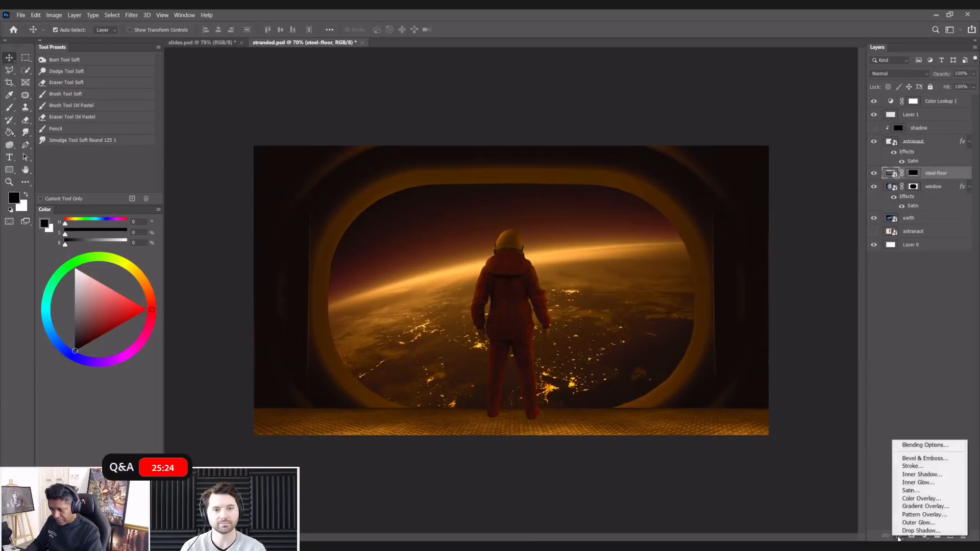
click(908, 492)
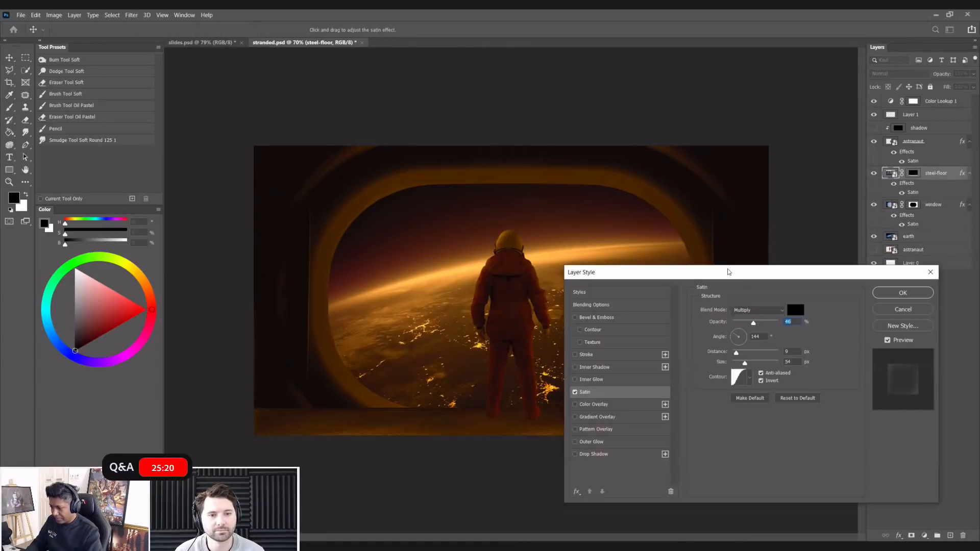
drag(728, 272, 822, 301)
mouse_move(778, 383)
mouse_down()
mouse_move(789, 383)
mouse_move(780, 386)
mouse_up()
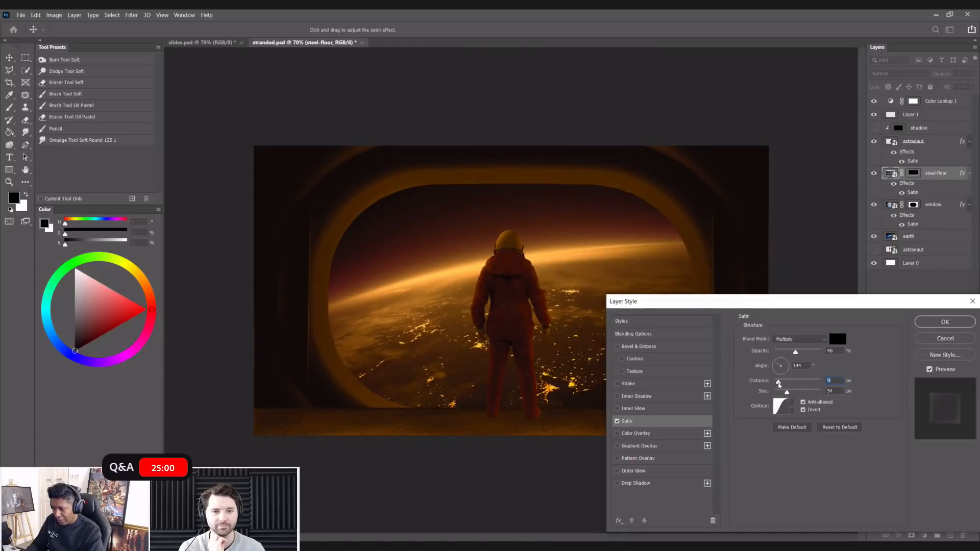
drag(778, 384, 799, 382)
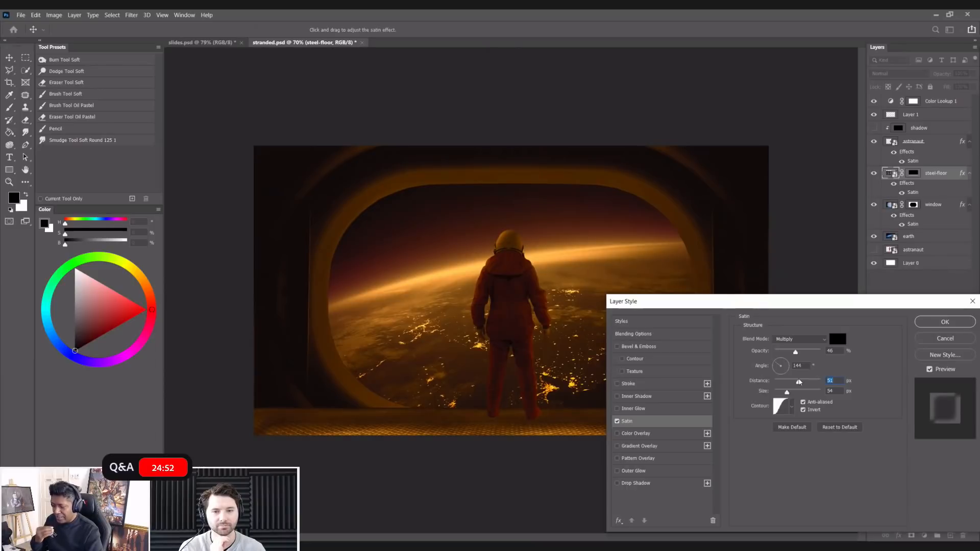
drag(799, 382, 800, 384)
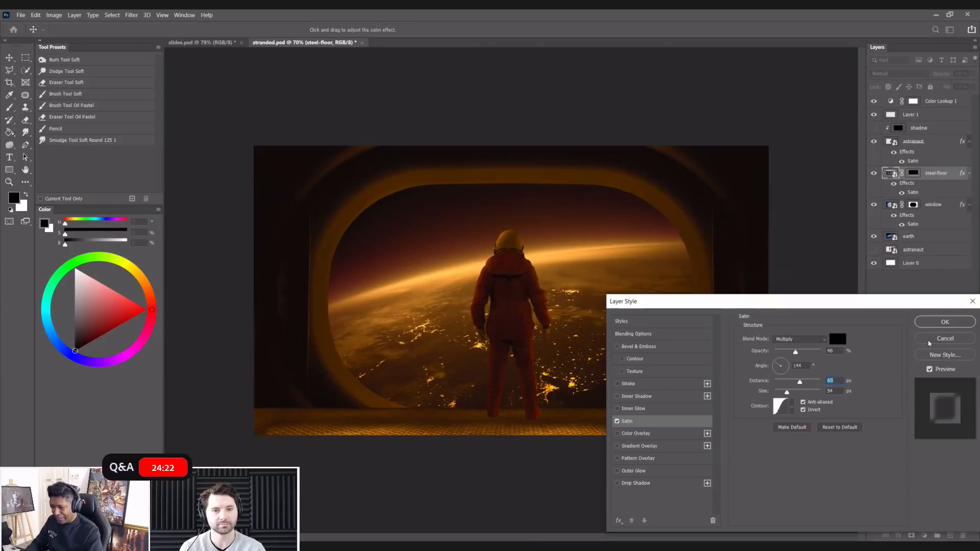
click(776, 382)
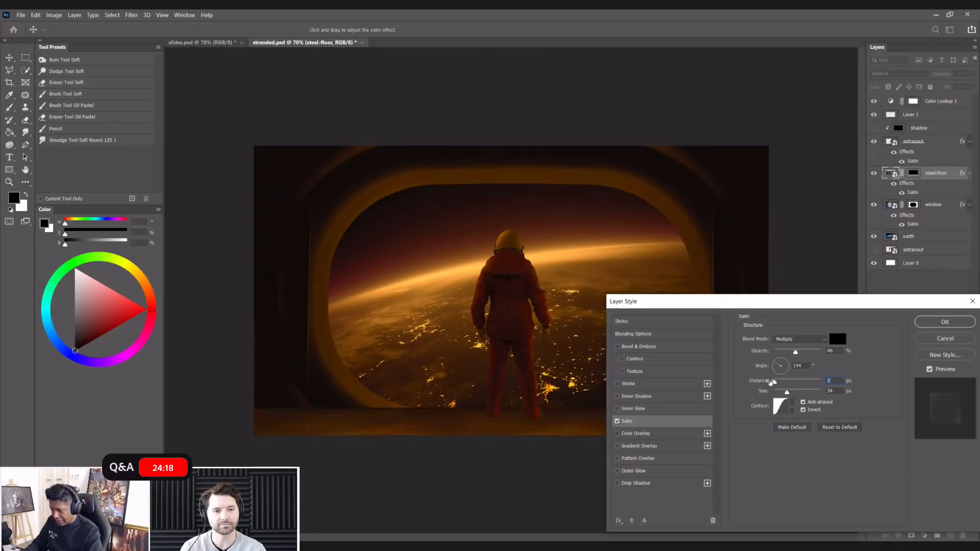
click(946, 322)
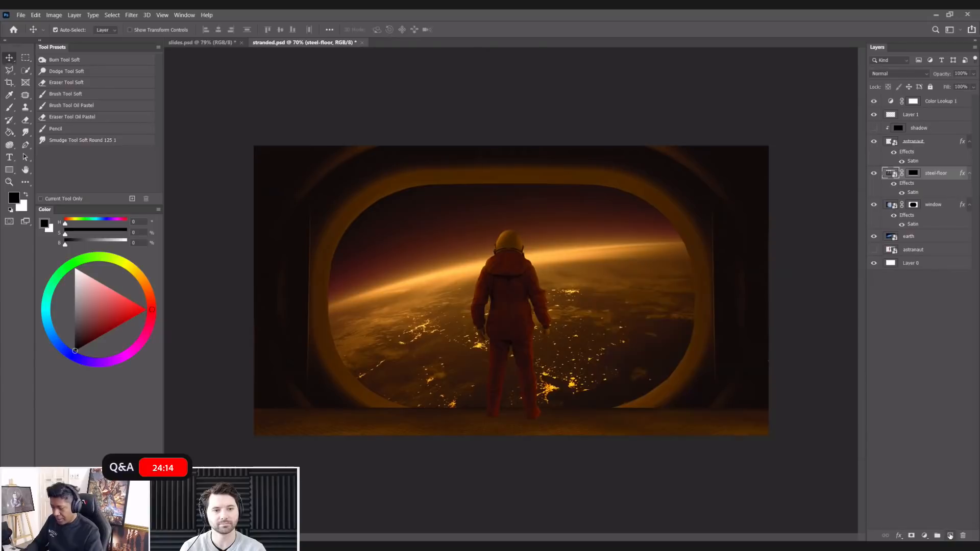
- Add a new layer clipped to the steel-floor layer and name it "shadow"
click(950, 536)
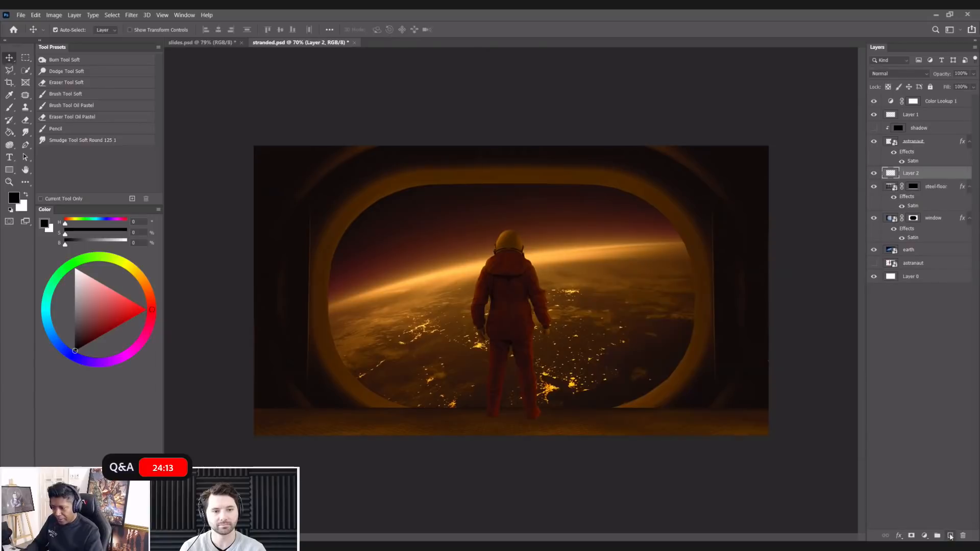
alt+click(932, 179)
double_click(919, 173)
text(sah)
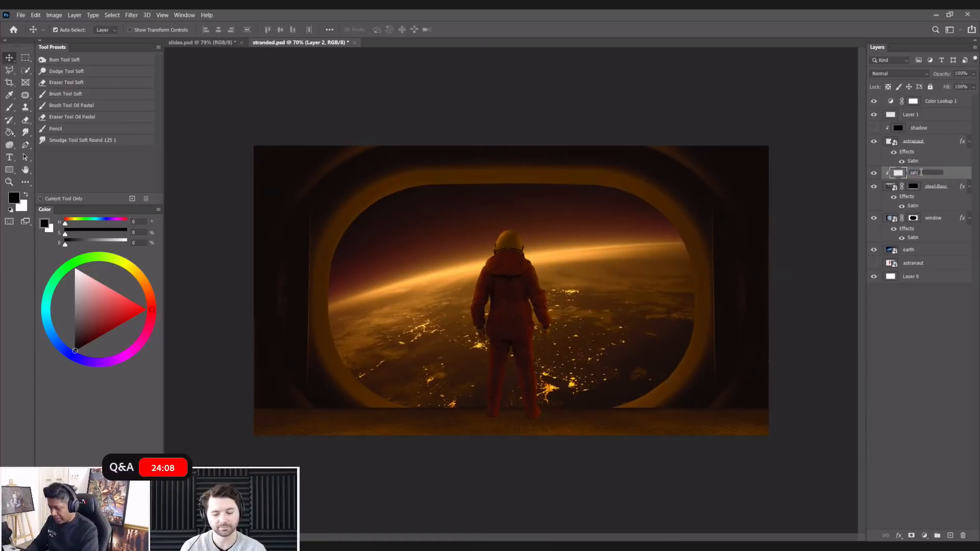
key(BackSpace)
key(BackSpace)
text(hadow)
key(Return)
- Paint black shadow over the outer parts of the floor with the Brush Tool Soft preset enlarged to about 1000 px
key(b)
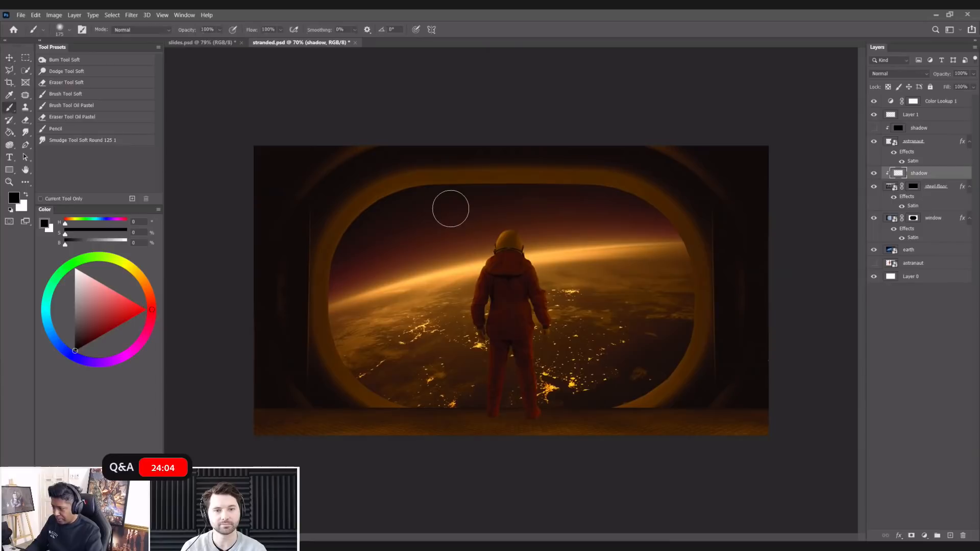
click(111, 92)
key(bracketright)
key(bracketright)
key(bracketright)
key(bracketright)
key(bracketright)
key(bracketright)
key(bracketright)
key(bracketright)
key(bracketright)
key(bracketright)
key(bracketright)
key(bracketright)
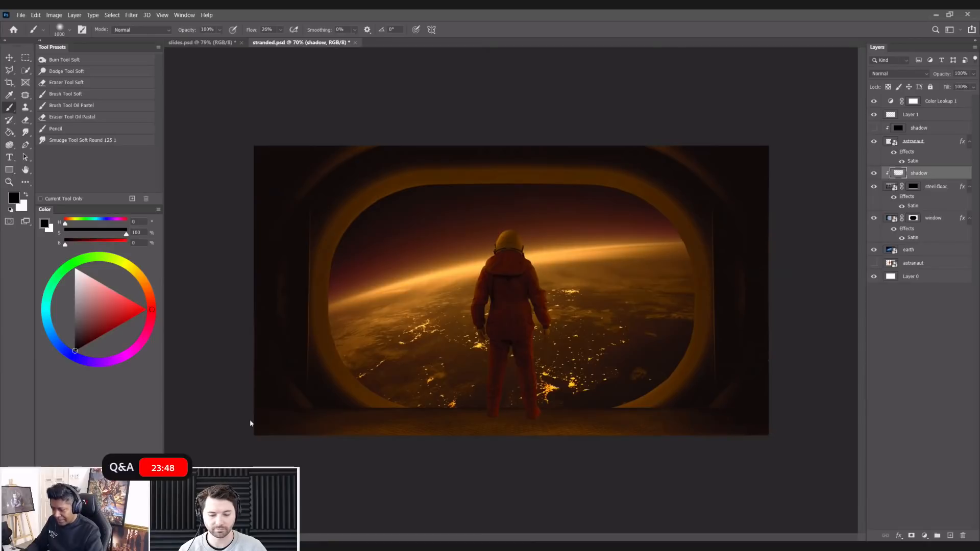
- Deepen the black shading across the floor on its shadow layer, reducing the soft brush to 400 px
key(bracketleft)
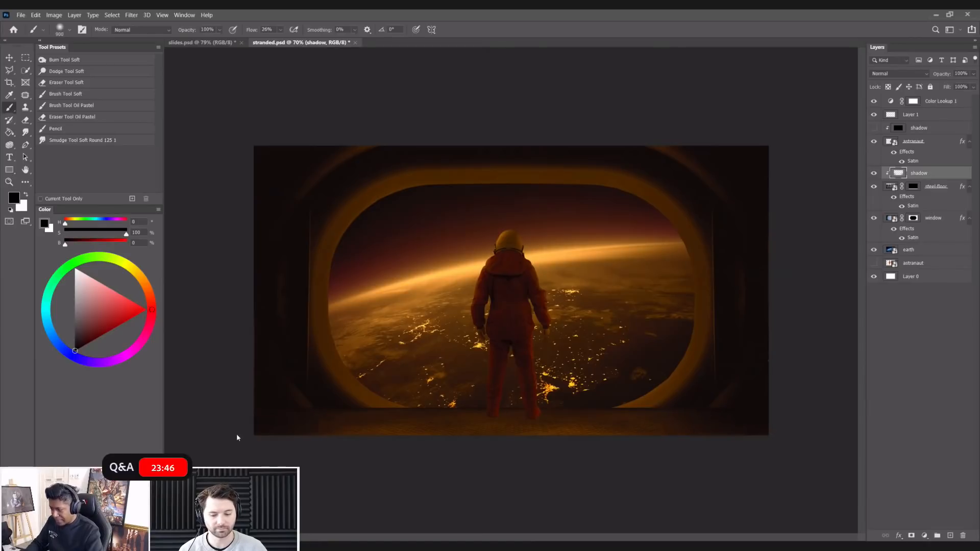
key(bracketright)
key(bracketleft)
key(bracketleft)
key(bracketleft)
key(bracketleft)
key(bracketleft)
key(bracketleft)
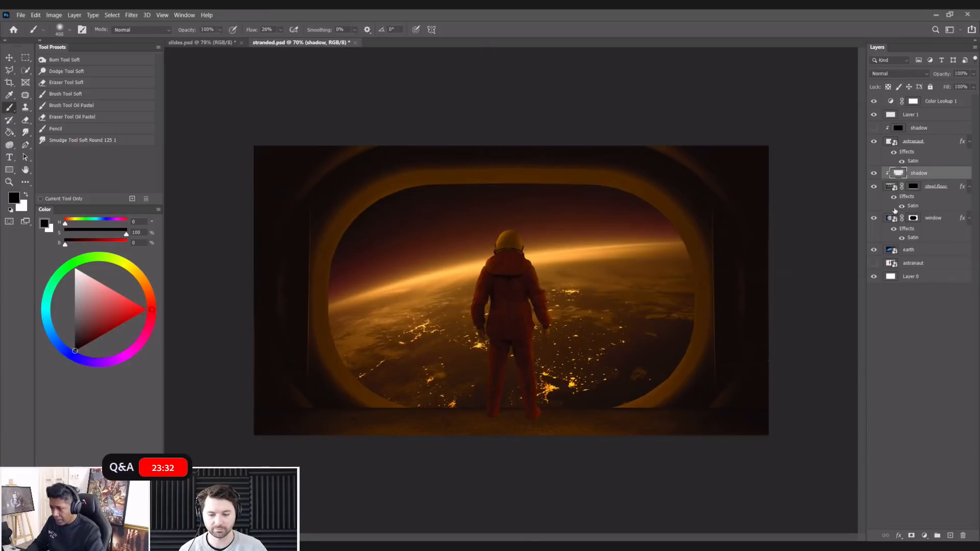
- Select the strip just above the floor edge and paint it black on the steel-floor mask to clean the seam, then deselect
click(913, 186)
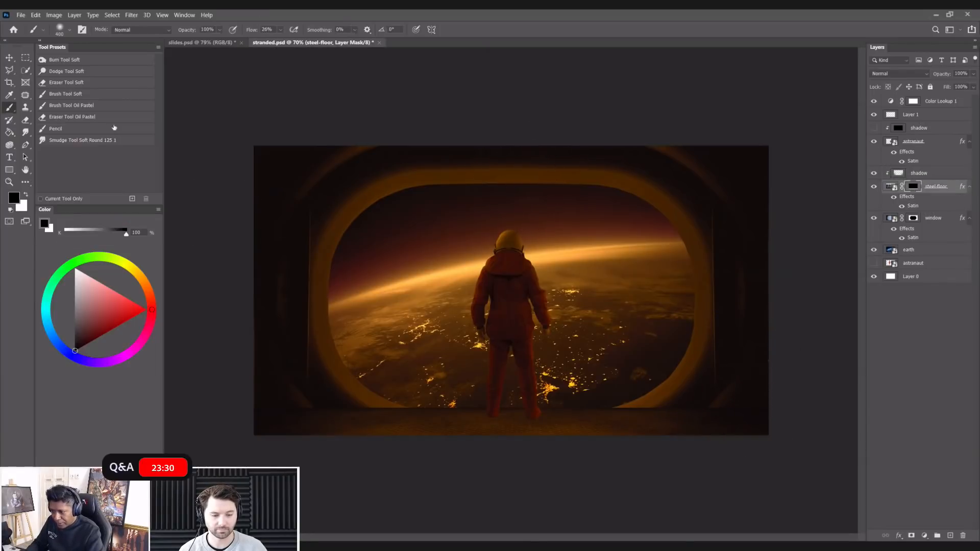
click(26, 57)
mouse_move(236, 379)
mouse_down()
mouse_move(846, 394)
mouse_move(840, 409)
mouse_up()
key(ctrl+semicolon)
key(b)
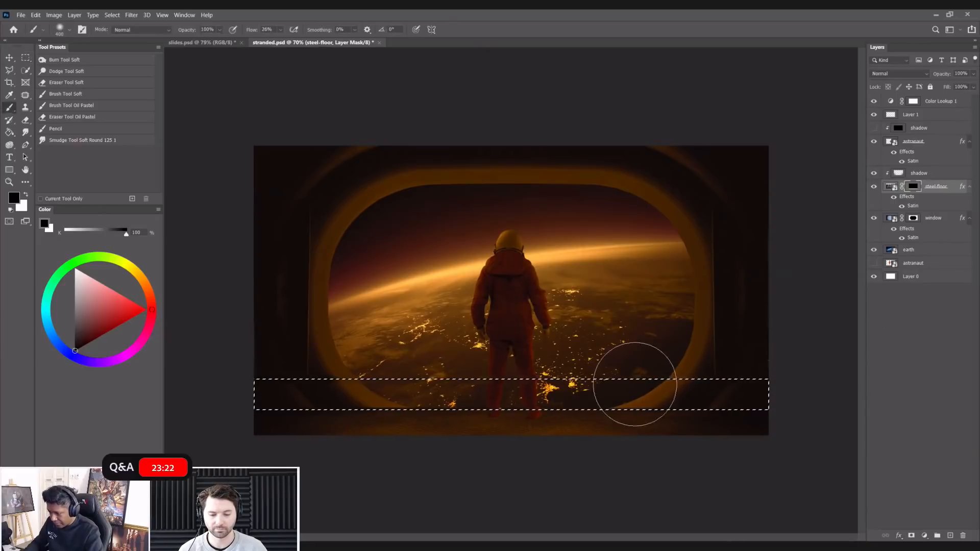
key(ctrl+d)
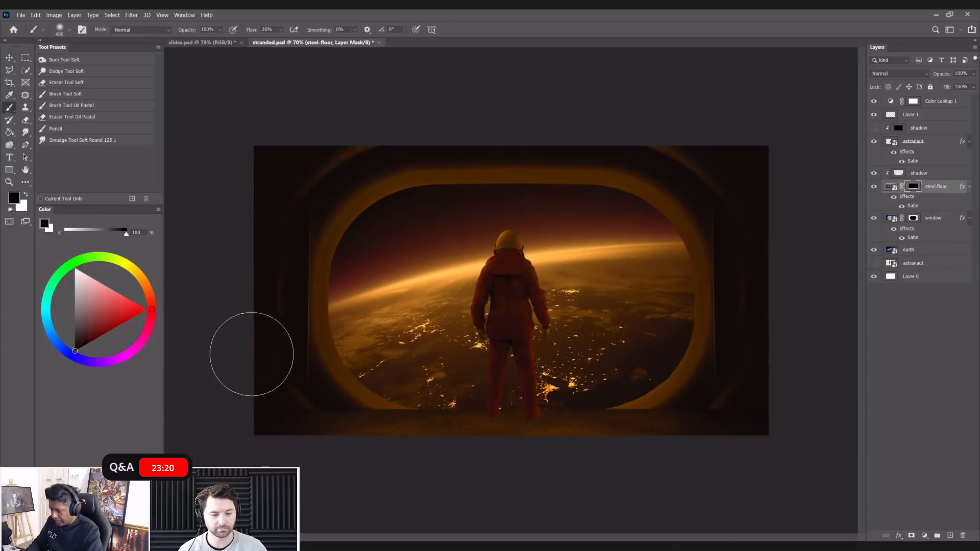
click(9, 58)
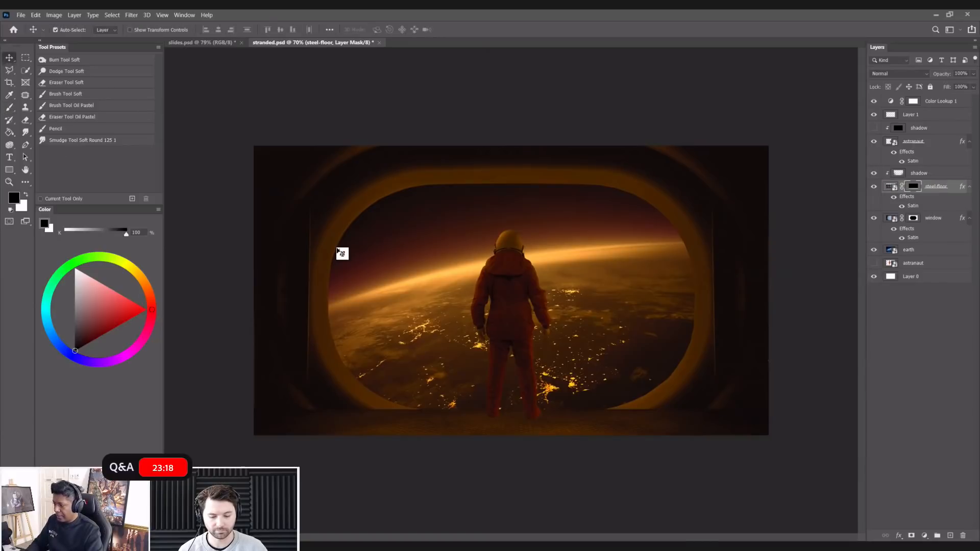
- Add a new layer clipped above the floor's shadow layer and name it "light"
key(ctrl+0)
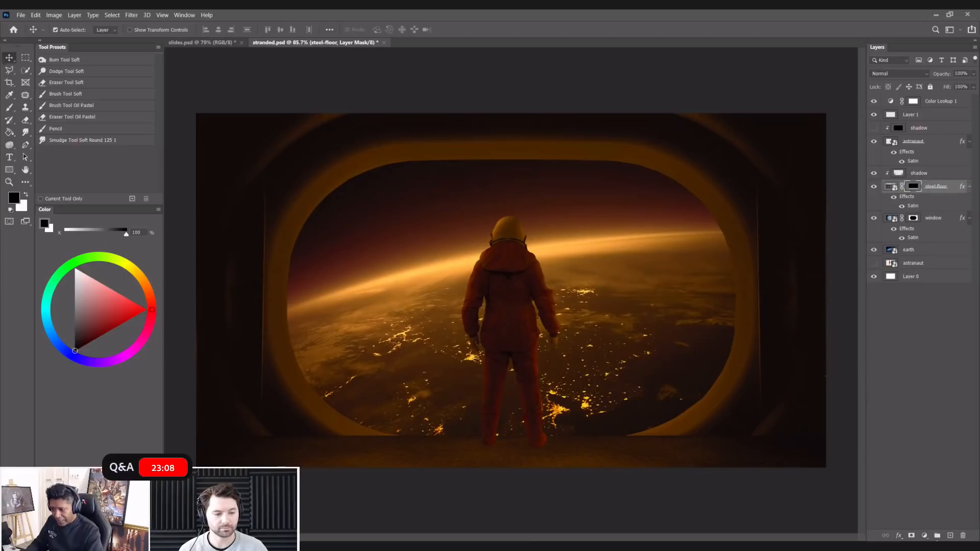
click(949, 535)
drag(937, 191, 933, 174)
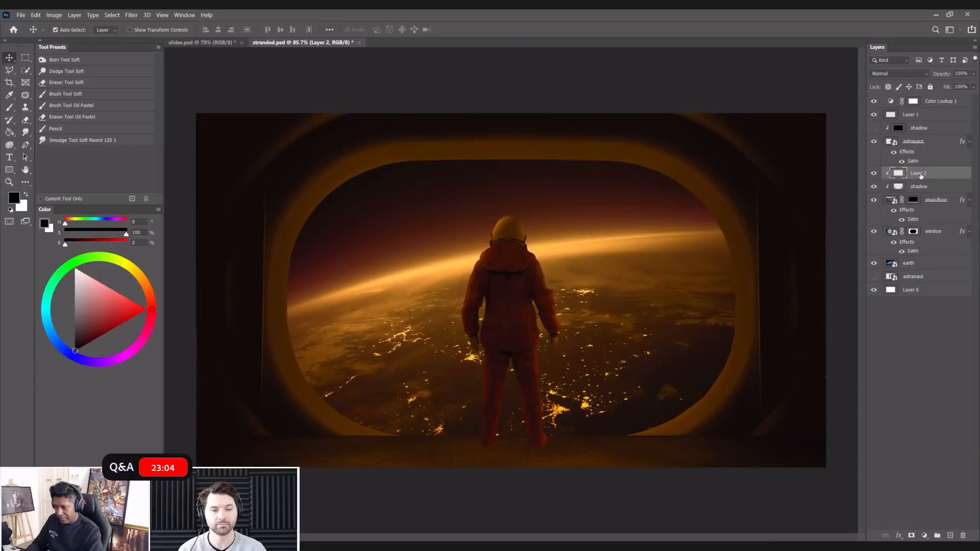
double_click(918, 173)
text(light)
key(Return)
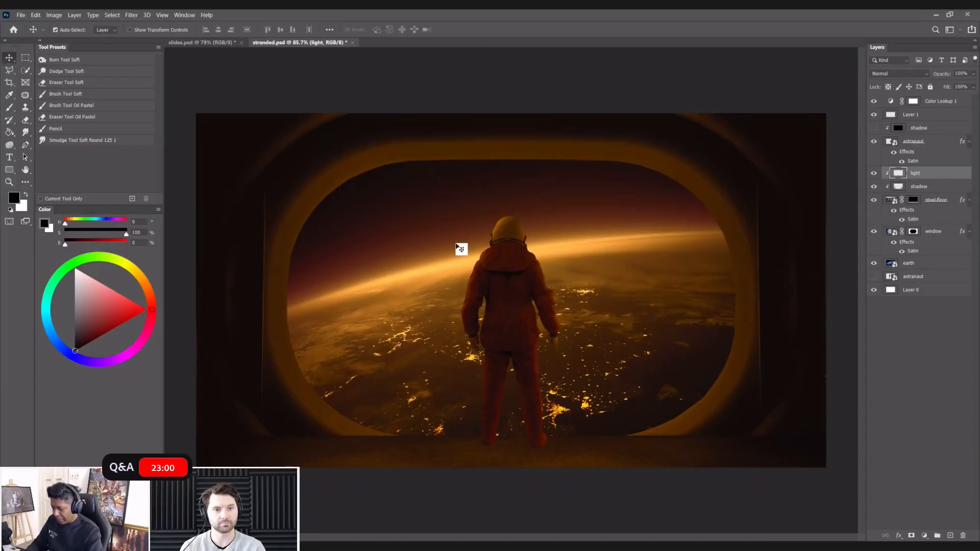
- Sample the bright orange of earth's horizon as the brush colour and set the light layer's blend mode to Soft Light
key(b)
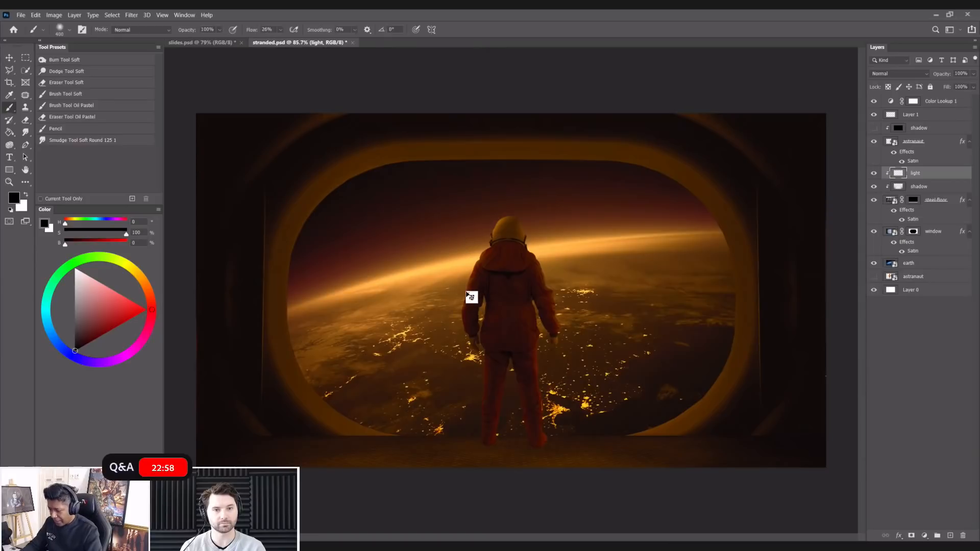
key(i)
click(451, 260)
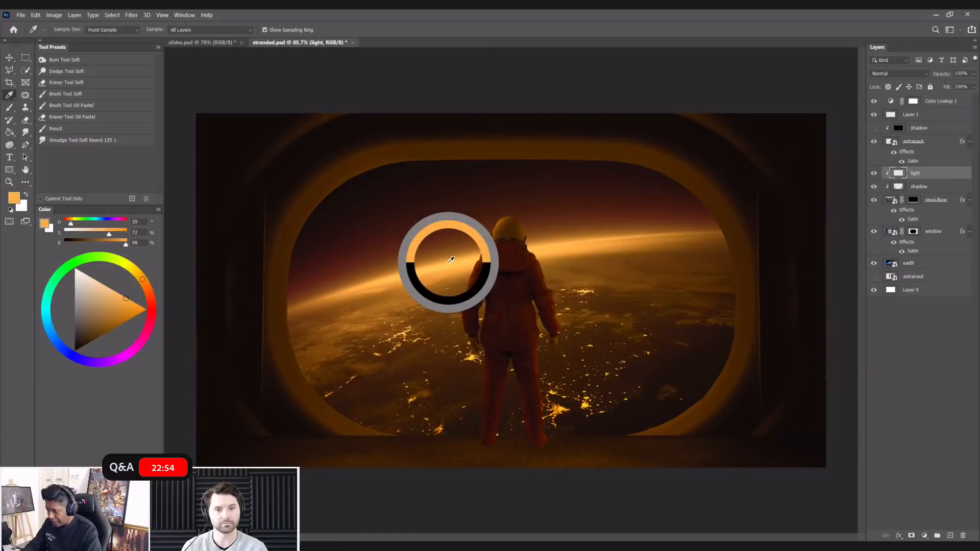
key(b)
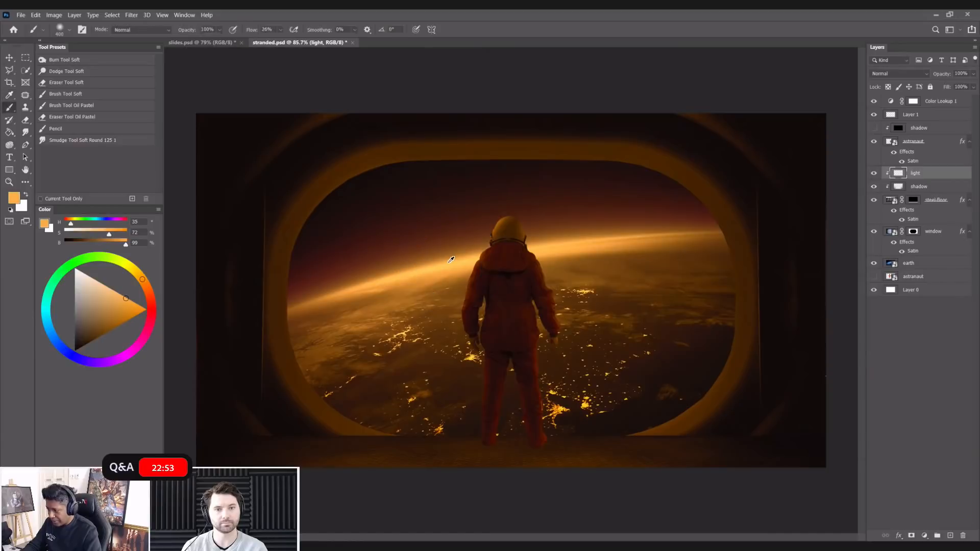
click(894, 75)
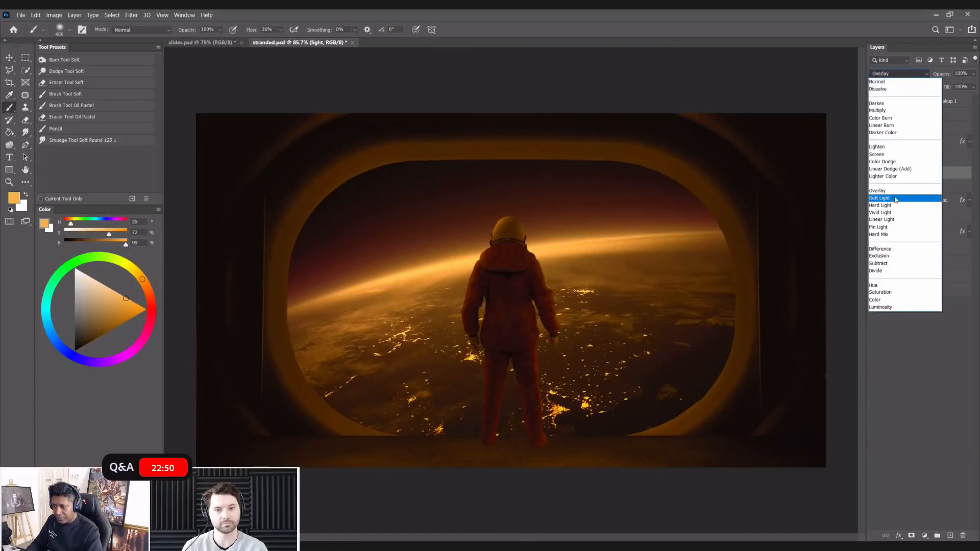
click(896, 198)
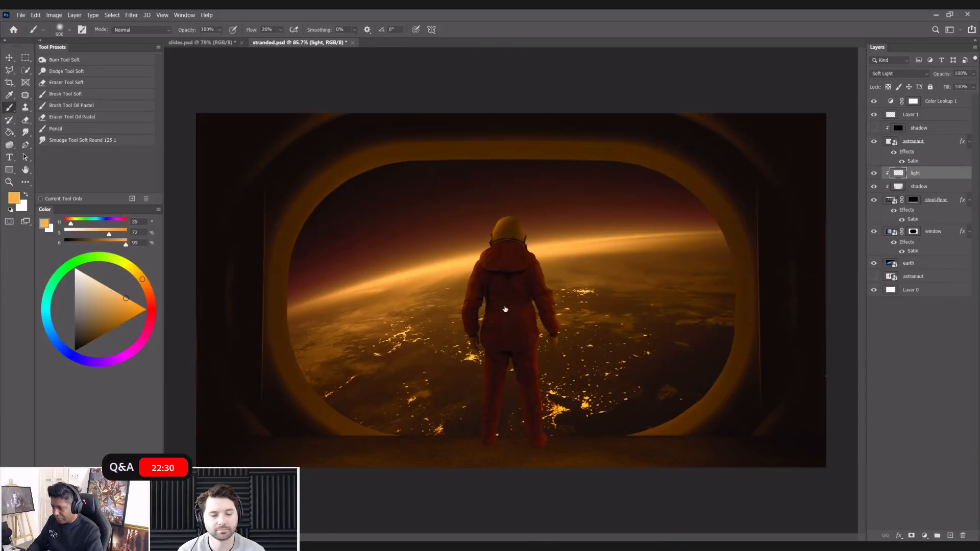
- Squash the orange glow on the light layer vertically, move it down onto the floor, widen it and commit the transform
key(ctrl+t)
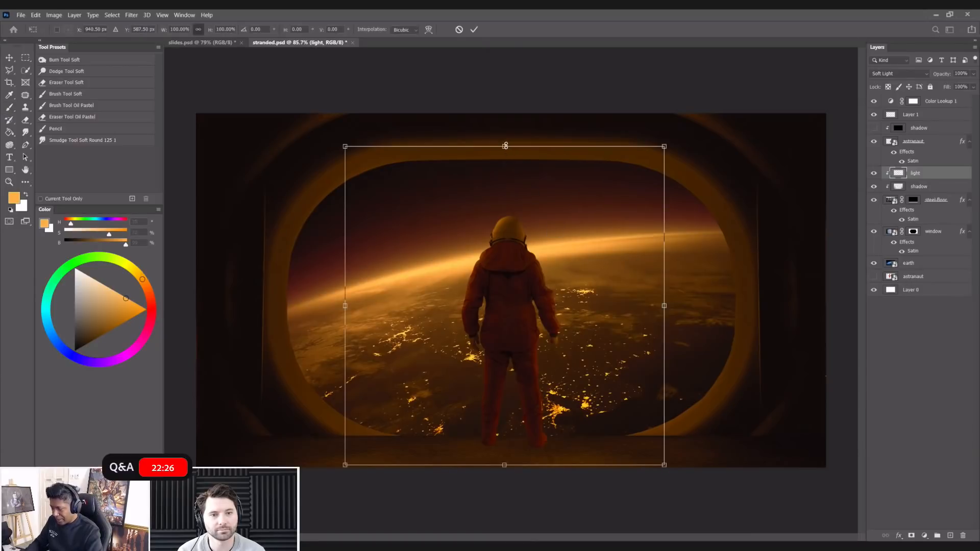
drag(506, 148, 516, 261)
drag(598, 300, 606, 430)
drag(675, 438, 703, 437)
key(Return)
key(b)
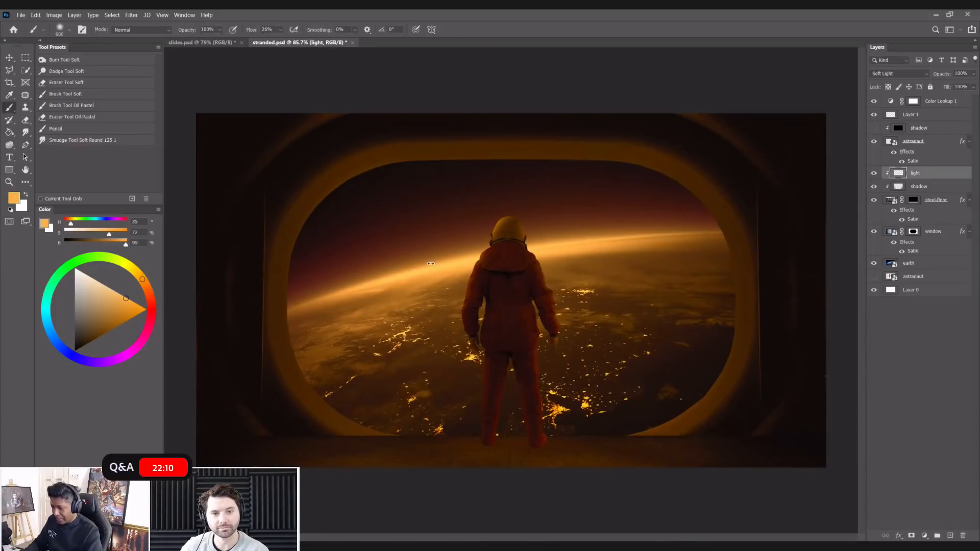
click(9, 57)
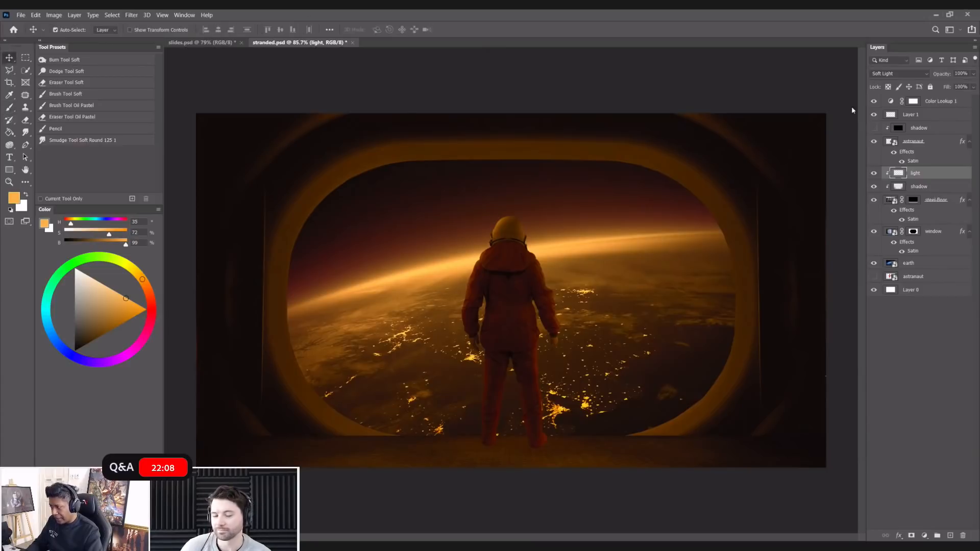
- Preview other blend modes on the light layer, settle on Soft Light, and duplicate the layer
click(913, 75)
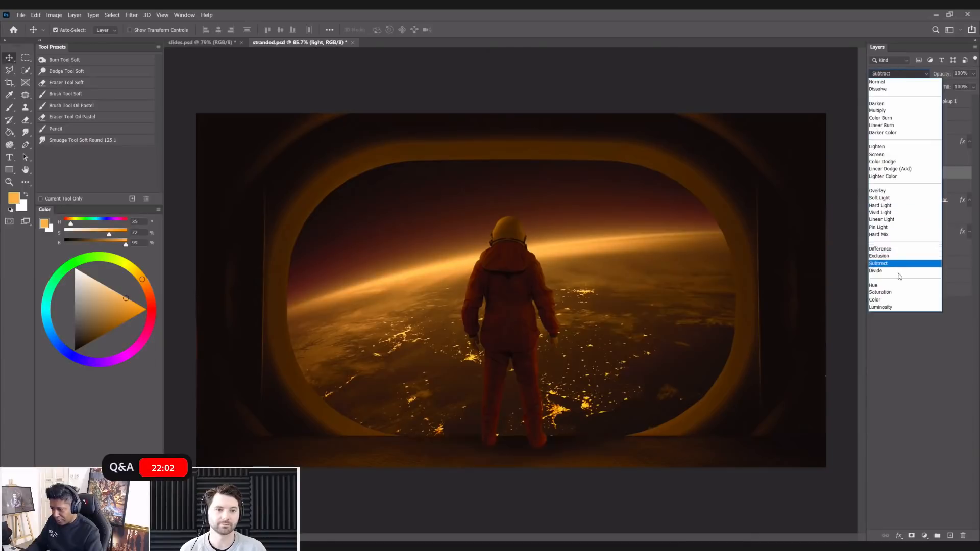
click(886, 198)
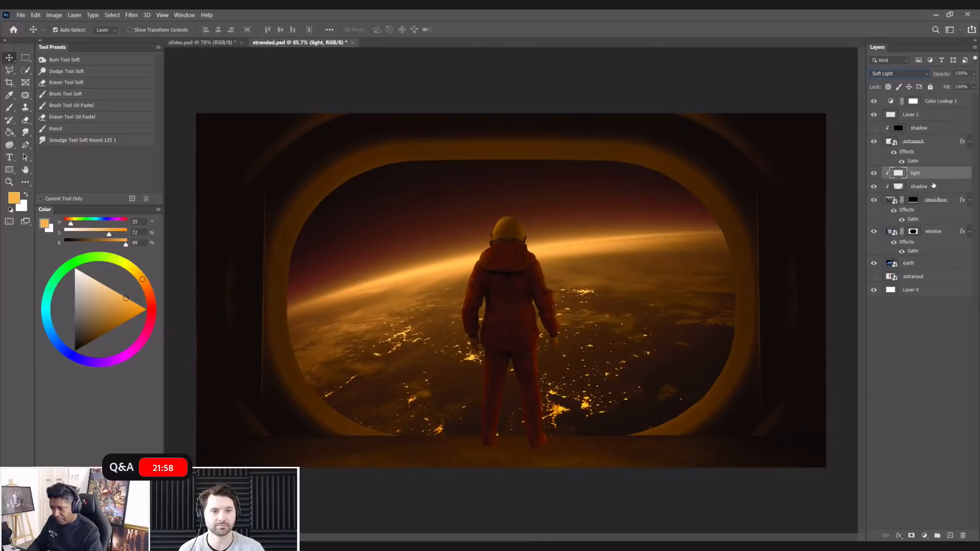
drag(948, 175, 950, 535)
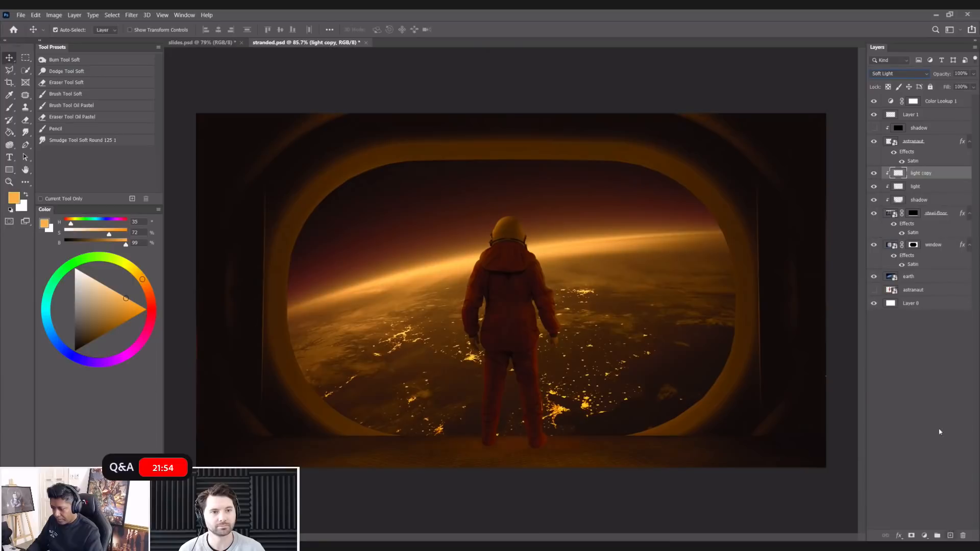
key(ctrl)
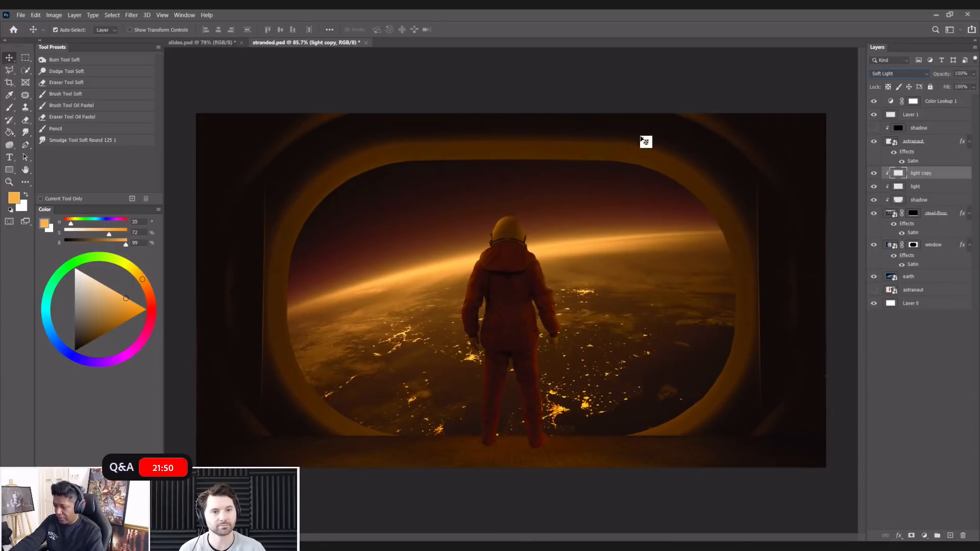
scroll(645, 142, down, 1)
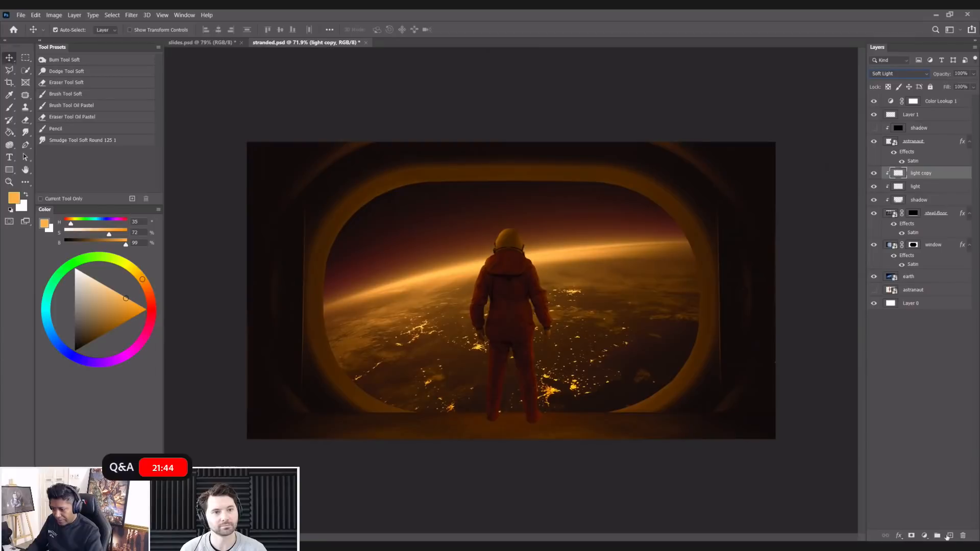
- Add a new layer above the light copy, clip it to the steel floor and name it "men's shadow"
click(949, 535)
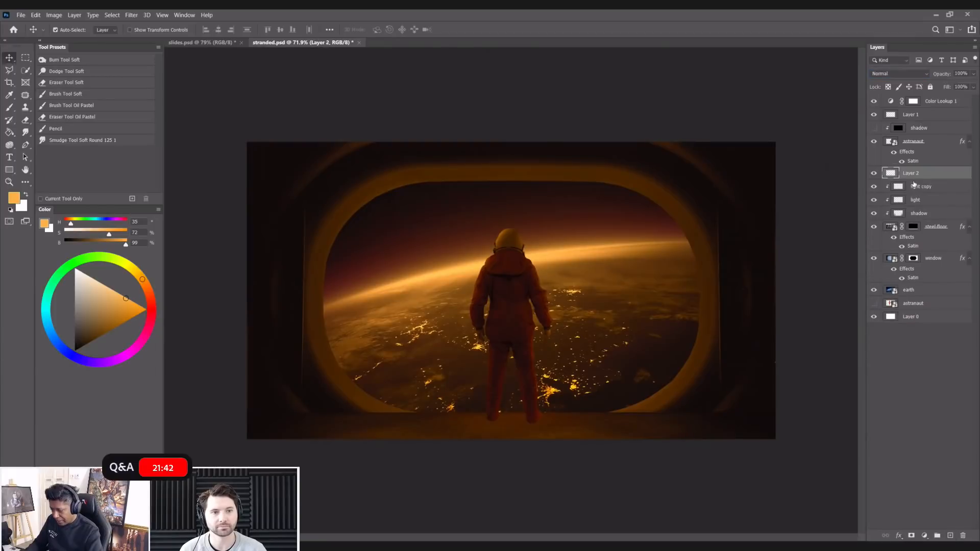
key(ctrl+alt+g)
double_click(917, 173)
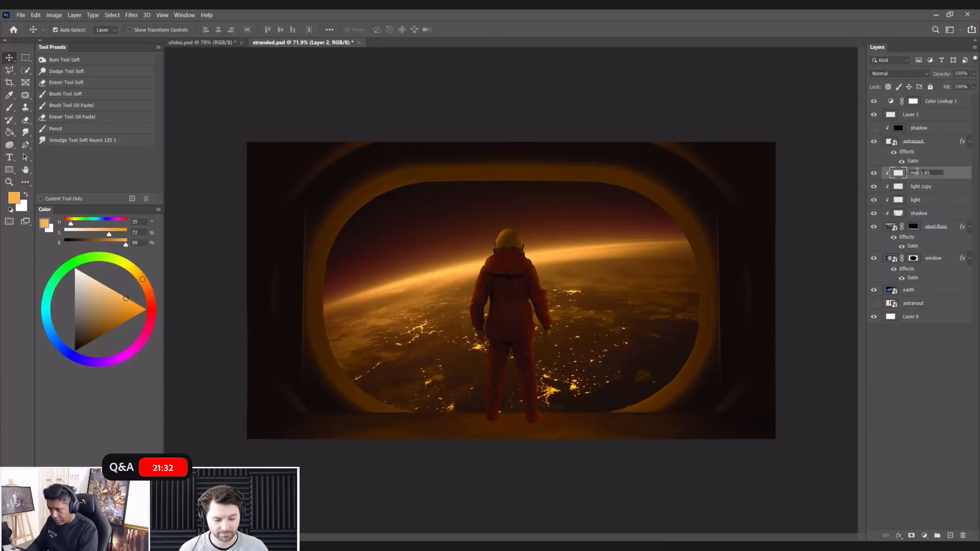
key(Return)
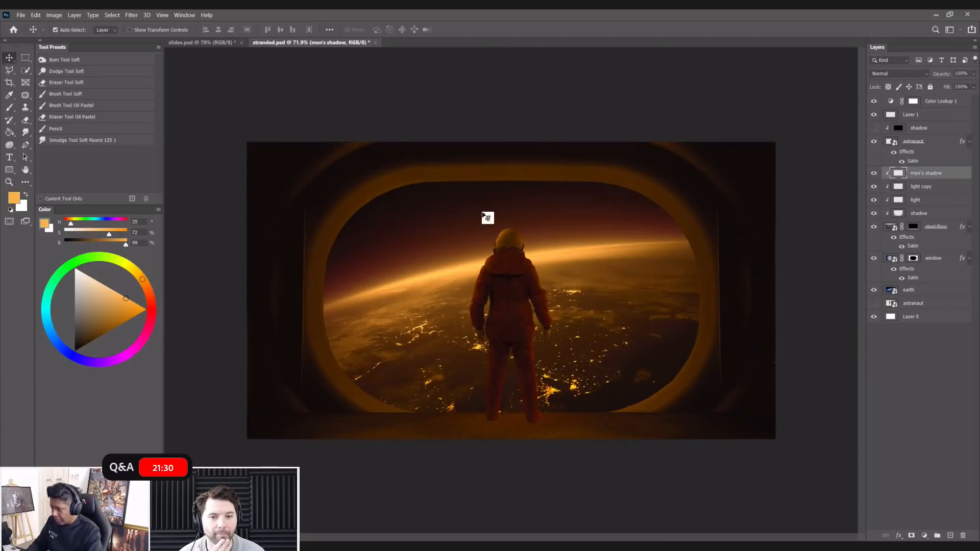
- Paint soft black shadows with a smaller brush from both of the astronaut's feet down across the floor
scroll(541, 258, up, 4)
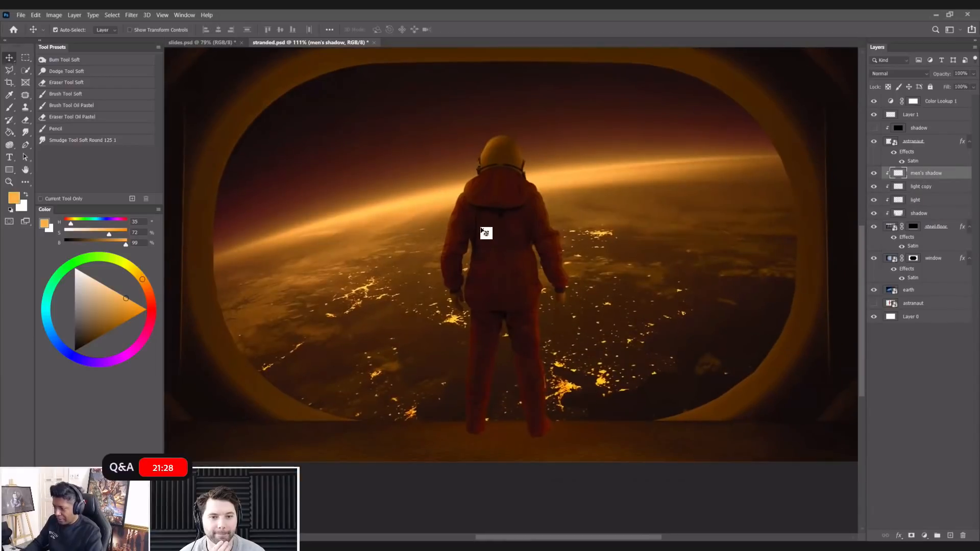
key(b)
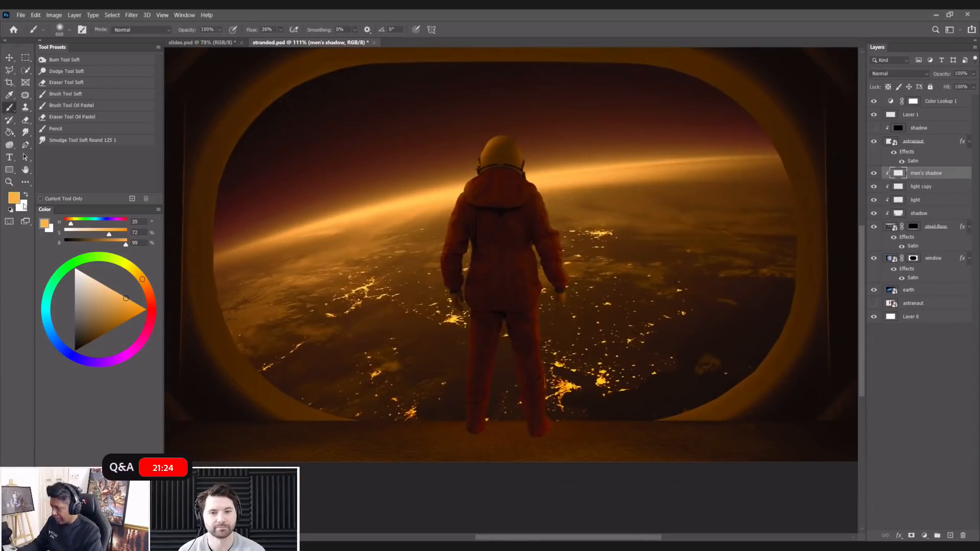
key(d)
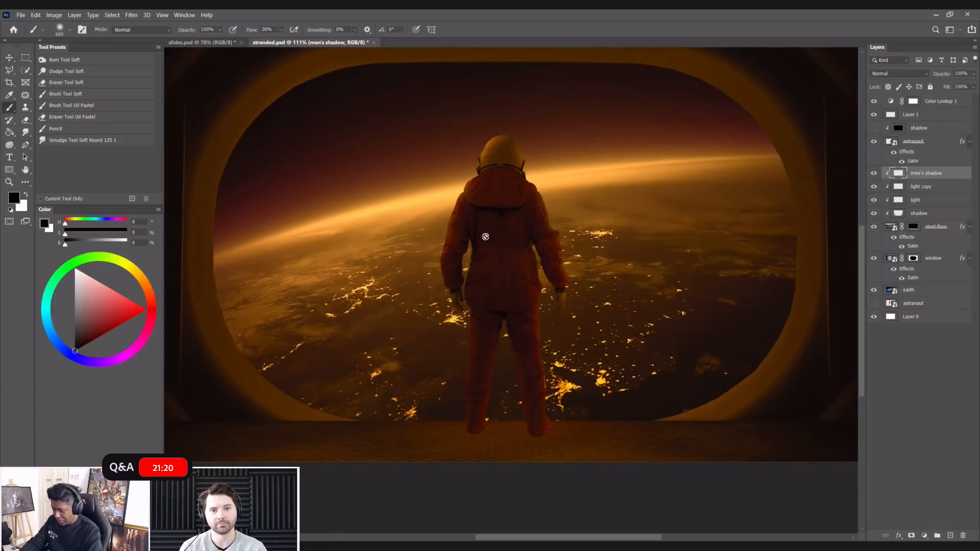
key(bracketleft)
key(bracketleft)
key(bracketleft)
key(bracketleft)
key(bracketleft)
key(bracketleft)
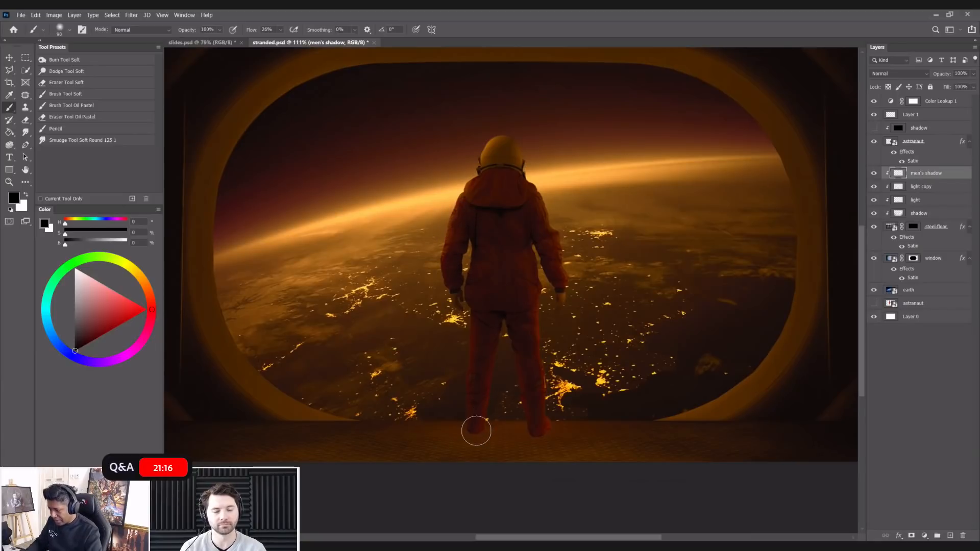
drag(475, 433, 461, 482)
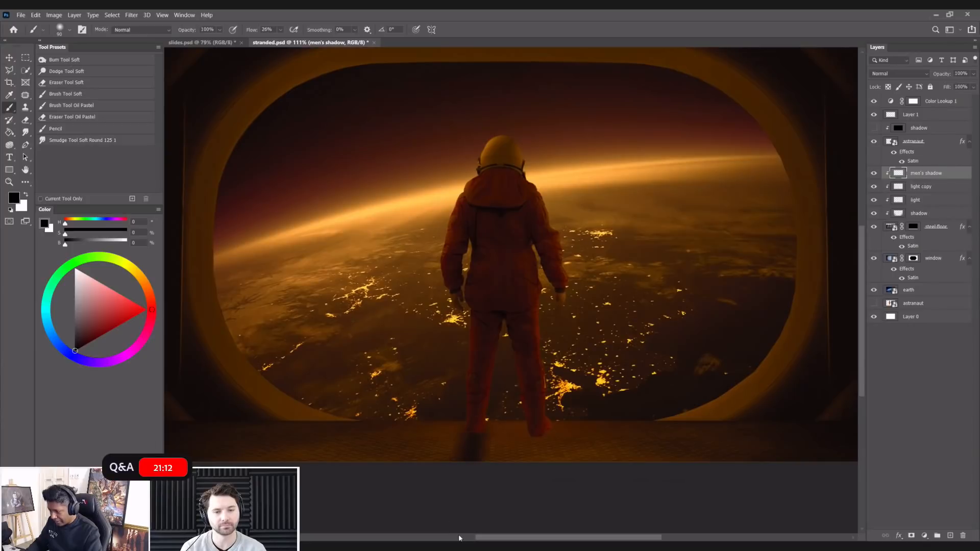
drag(540, 433, 549, 498)
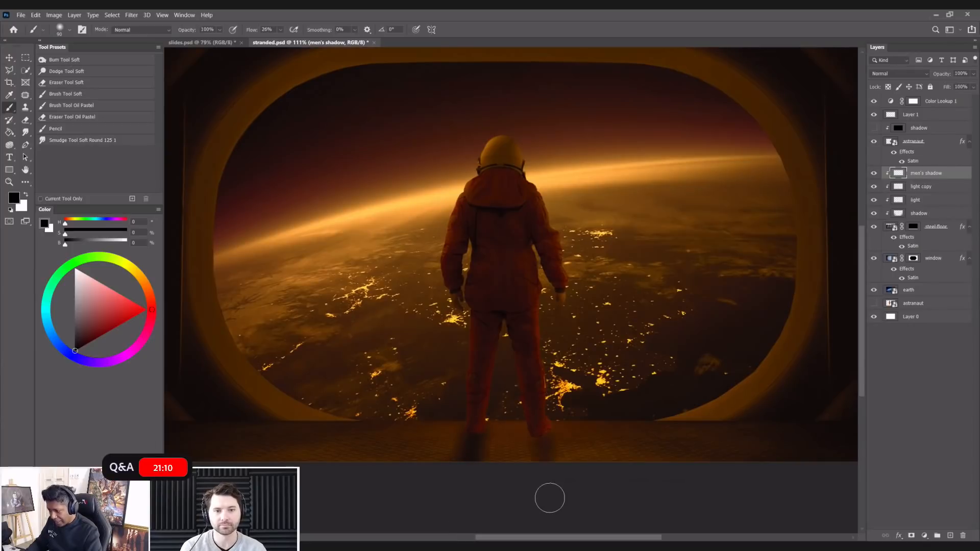
drag(541, 432, 560, 521)
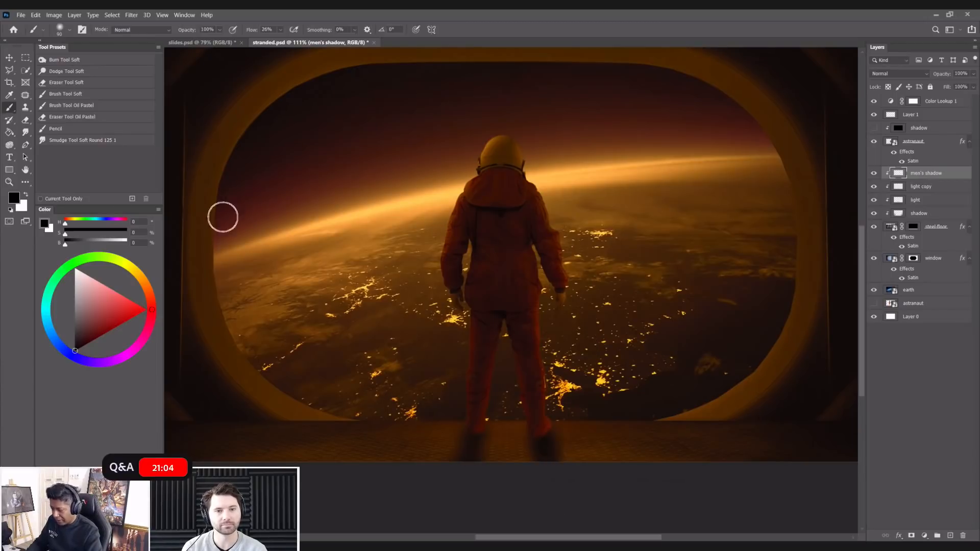
- Lower the men's shadow layer's opacity to 64%
click(9, 58)
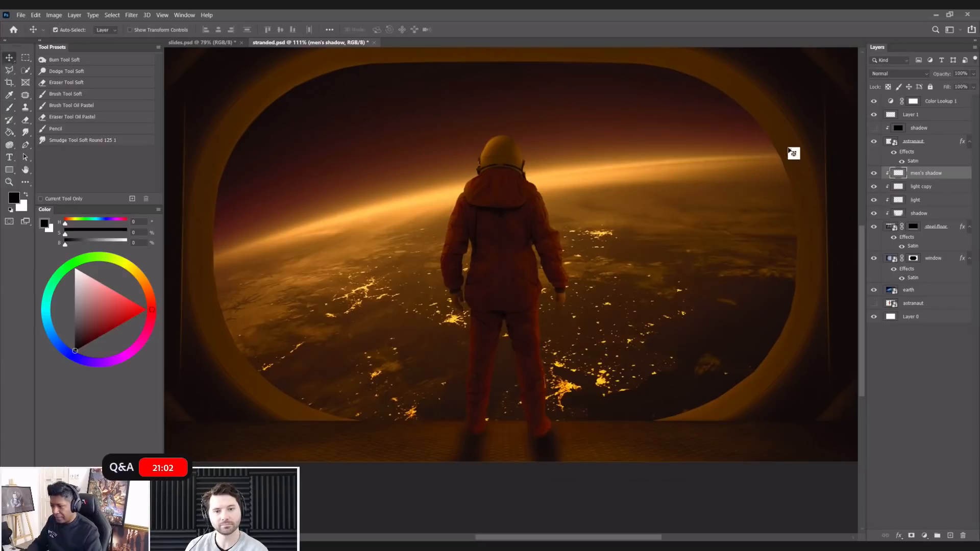
click(974, 74)
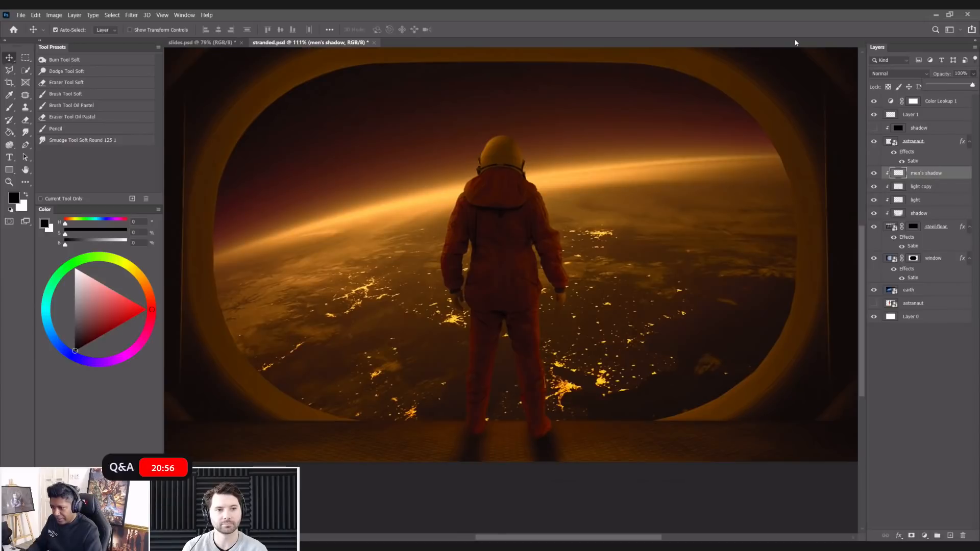
click(953, 86)
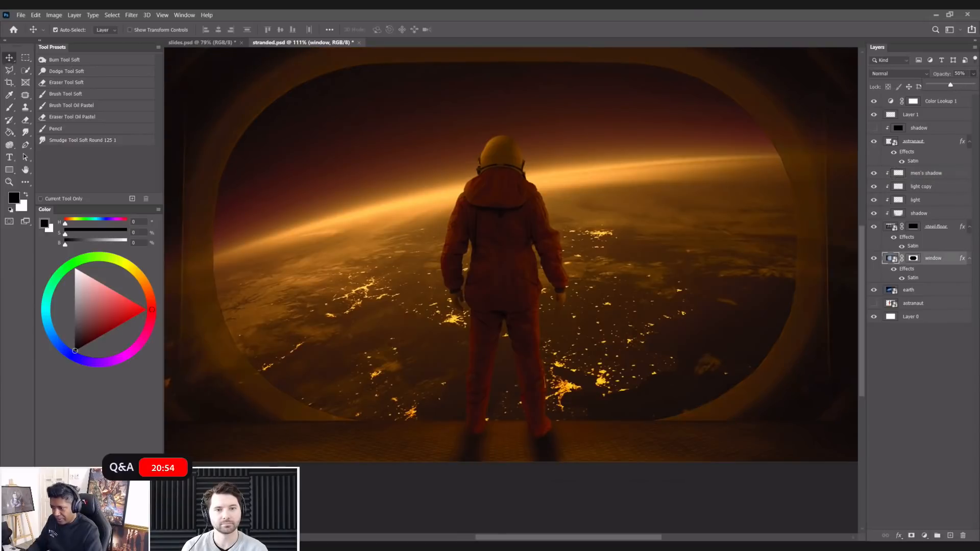
drag(951, 85, 975, 202)
click(939, 176)
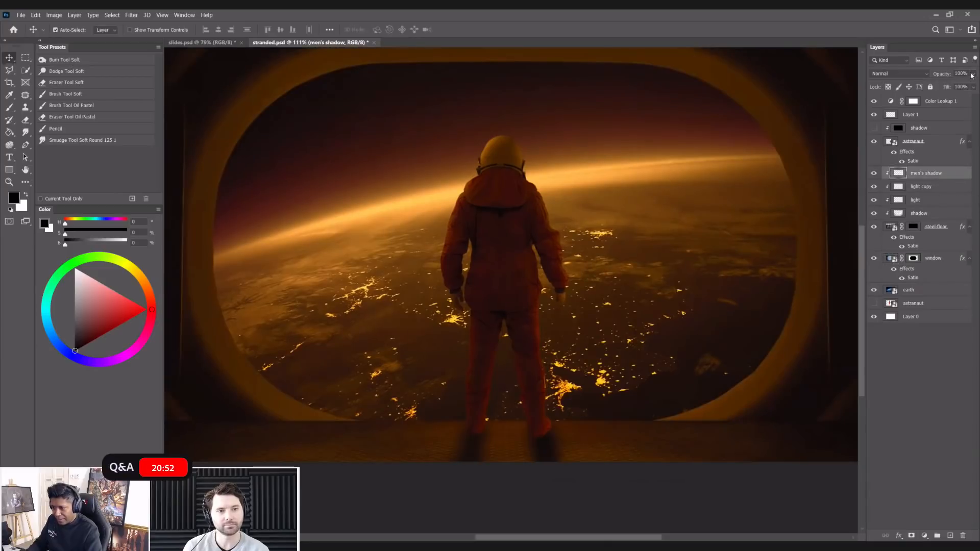
drag(971, 75, 957, 85)
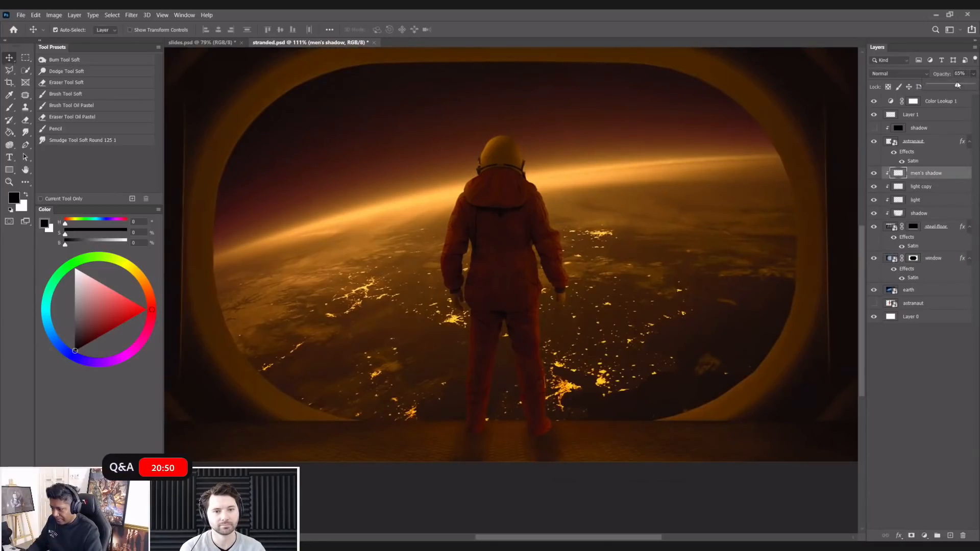
- Warp the men's shadow layer so the foot shadows stretch downward and spread outward over the floor, and commit the transform
scroll(651, 396, up, 2)
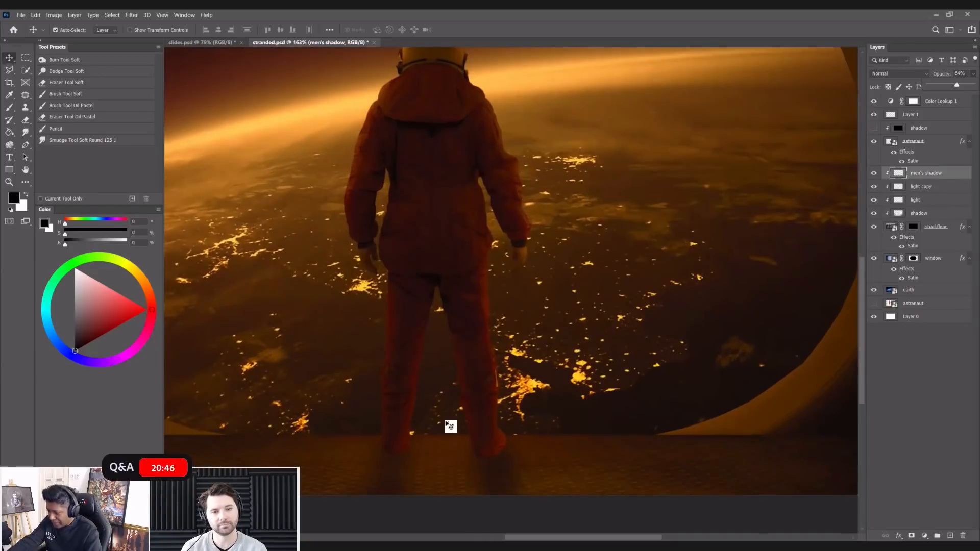
scroll(451, 426, up, 1)
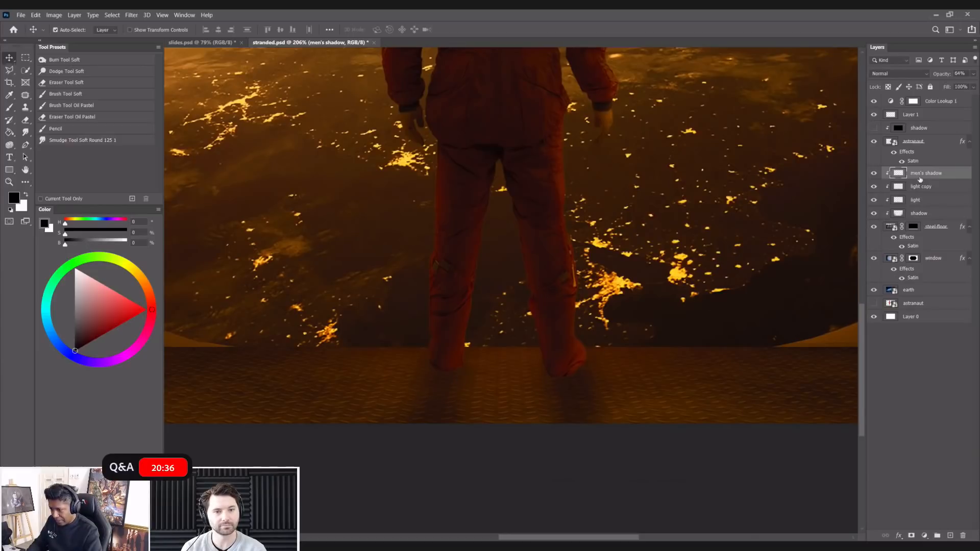
key(ctrl+t)
right_click(487, 356)
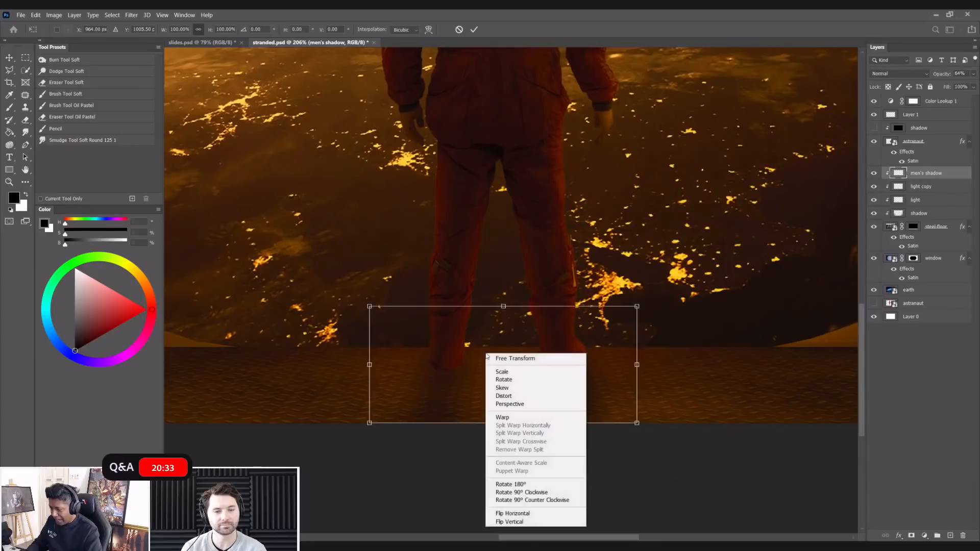
click(518, 418)
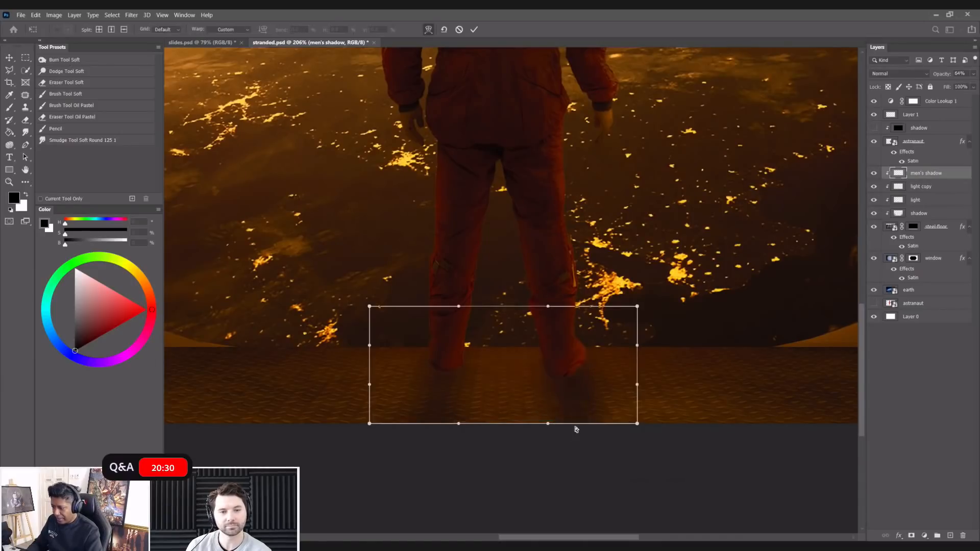
drag(560, 415, 585, 418)
key(ctrl+z)
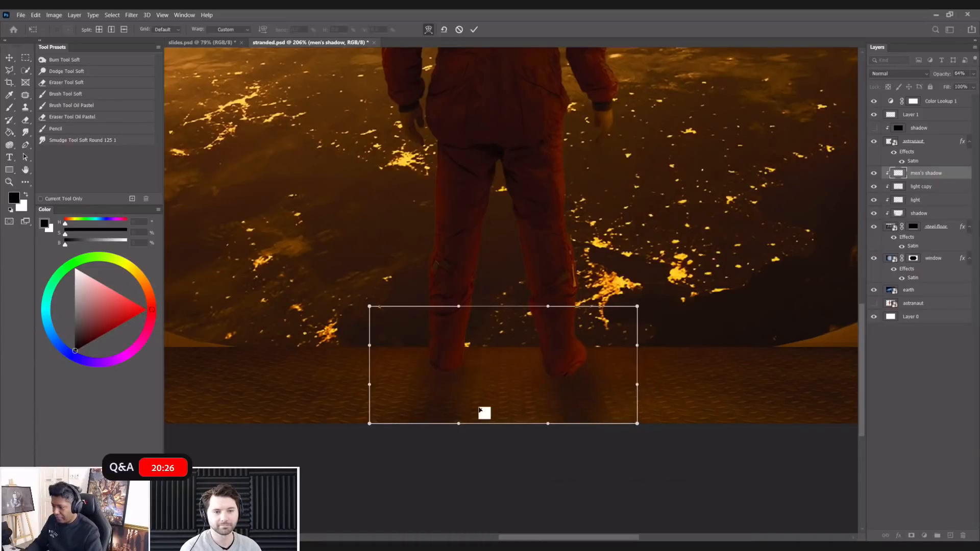
drag(425, 423, 401, 512)
drag(443, 351, 444, 343)
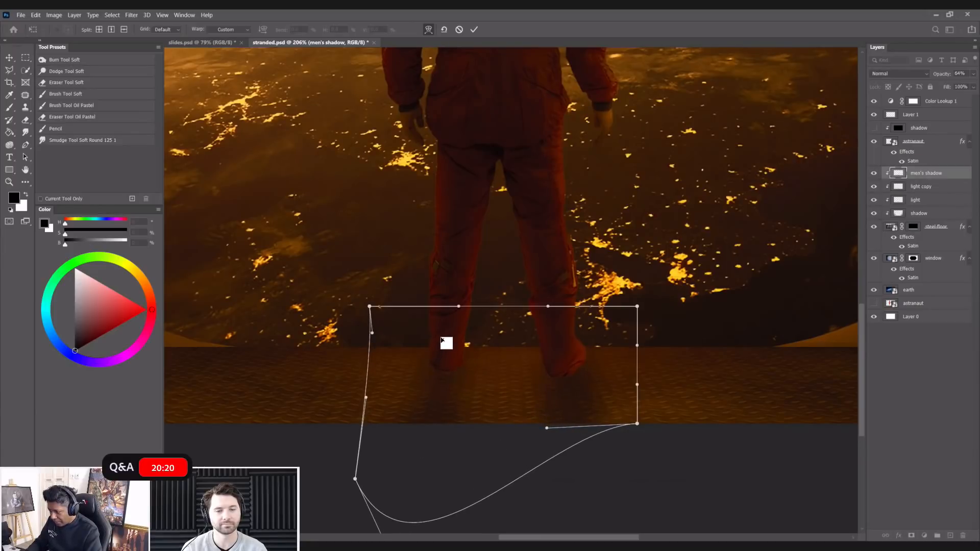
drag(612, 436, 632, 482)
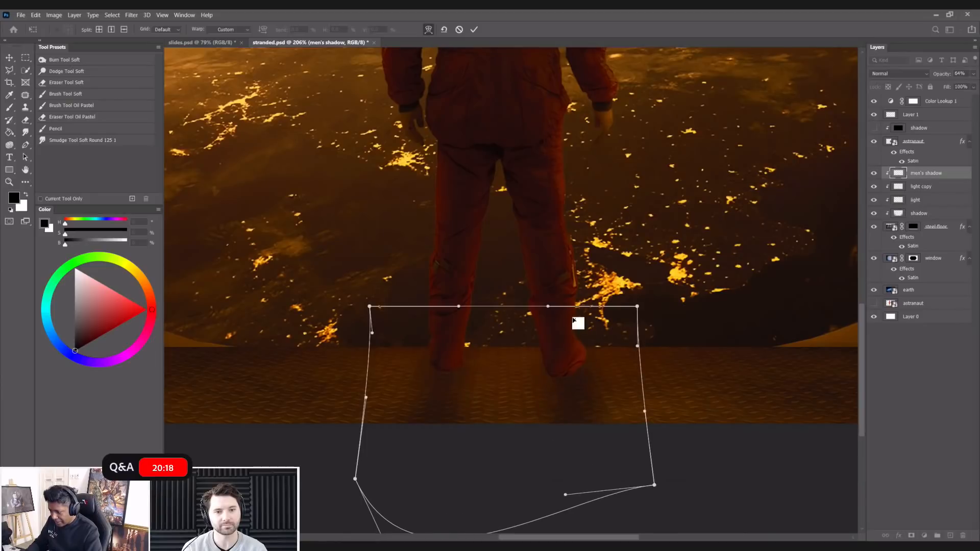
drag(575, 321, 564, 314)
drag(573, 432, 575, 433)
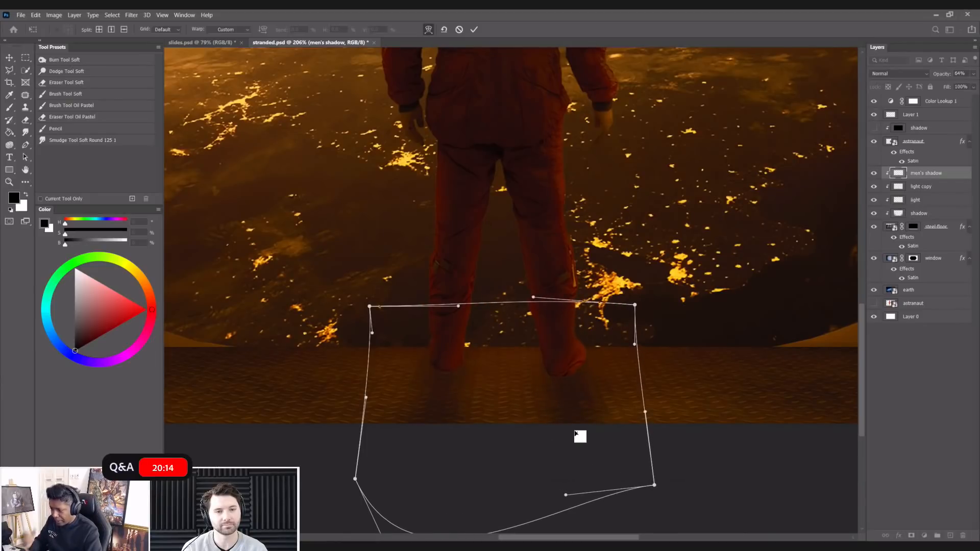
key(Return)
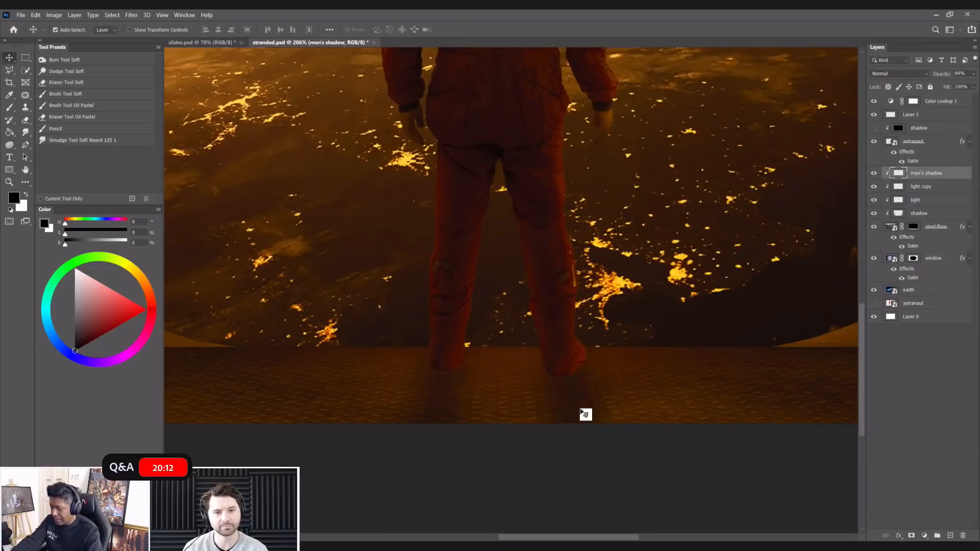
- Compare the astronaut with and without its clipped shadow layer, leave the layer visible and lower its opacity to 28%
key(ctrl+0)
drag(625, 433, 628, 433)
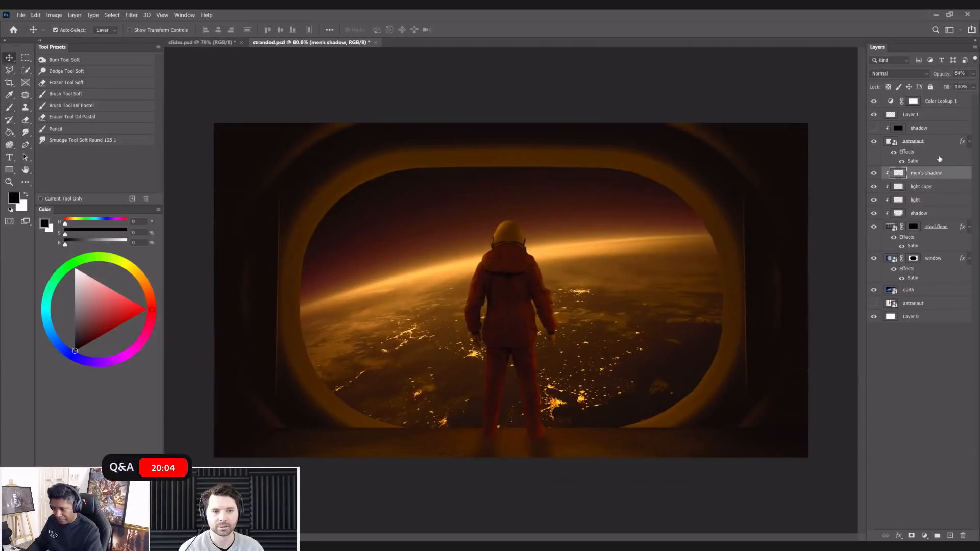
click(873, 128)
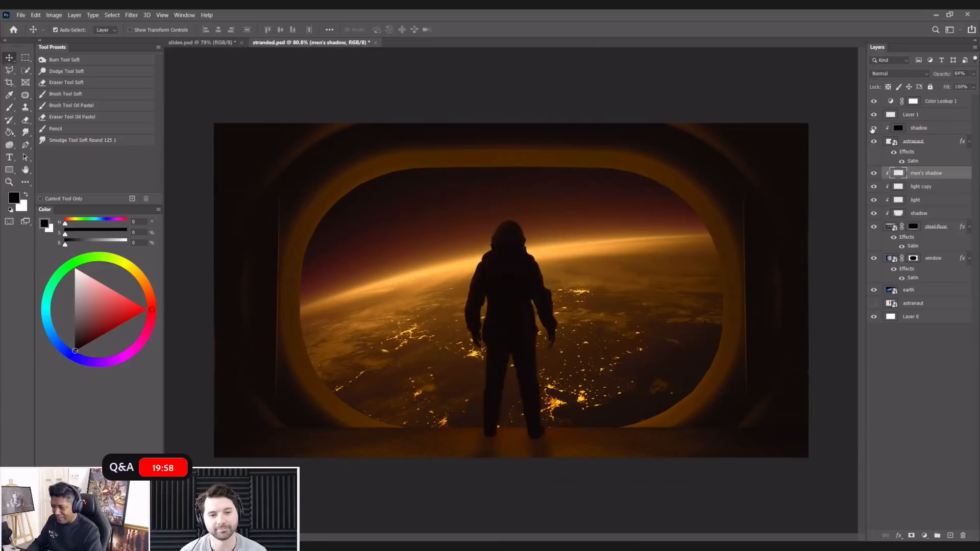
click(873, 128)
click(873, 128)
click(873, 128)
click(873, 128)
click(874, 128)
click(873, 128)
click(873, 128)
click(873, 128)
click(925, 128)
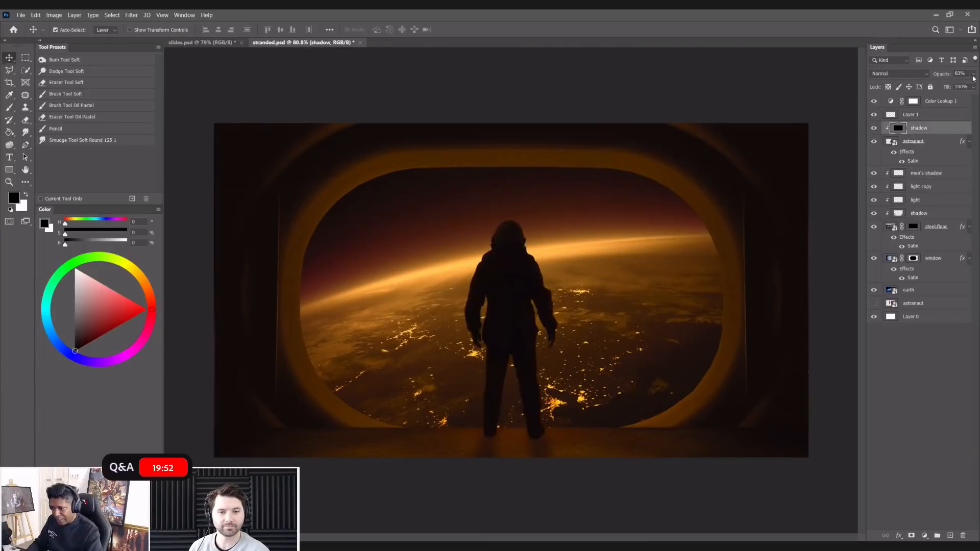
drag(973, 74, 933, 88)
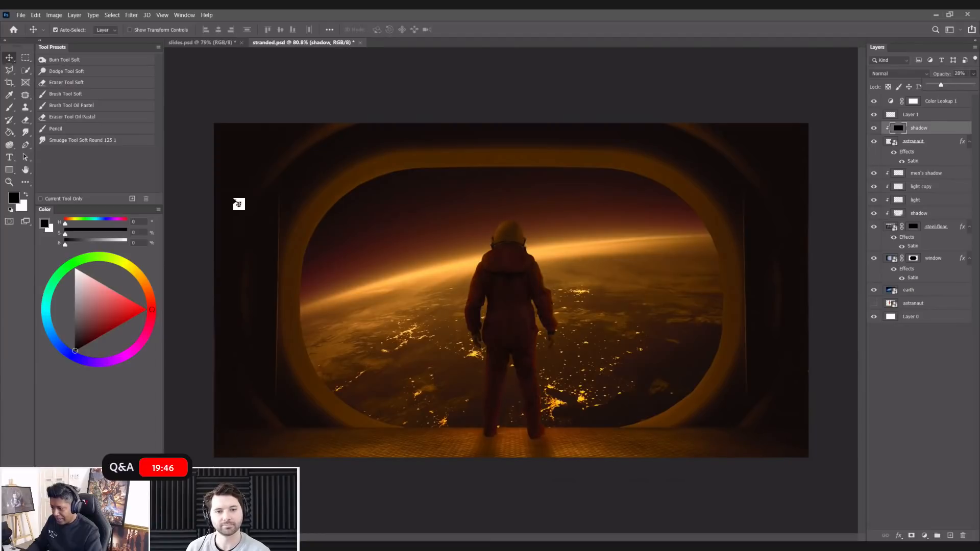
- Add a clipped layer directly above the astronaut and draw a black-to-transparent gradient on it from below the floor up to his torso
click(9, 107)
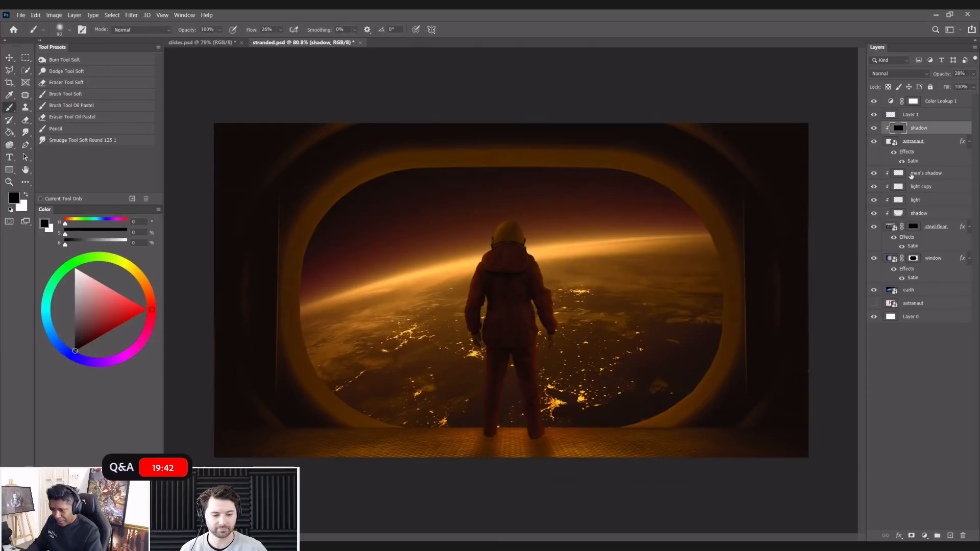
click(890, 142)
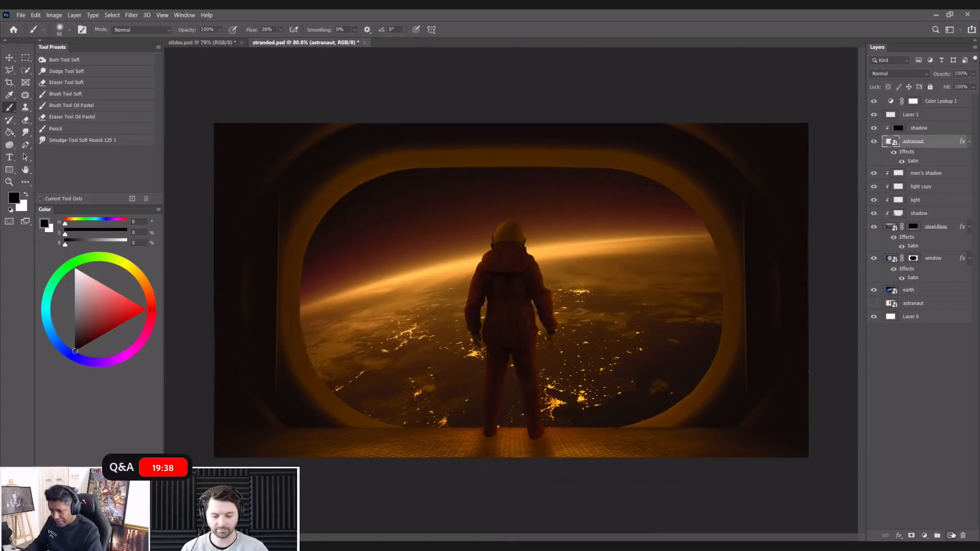
click(952, 535)
scroll(616, 451, up, 5)
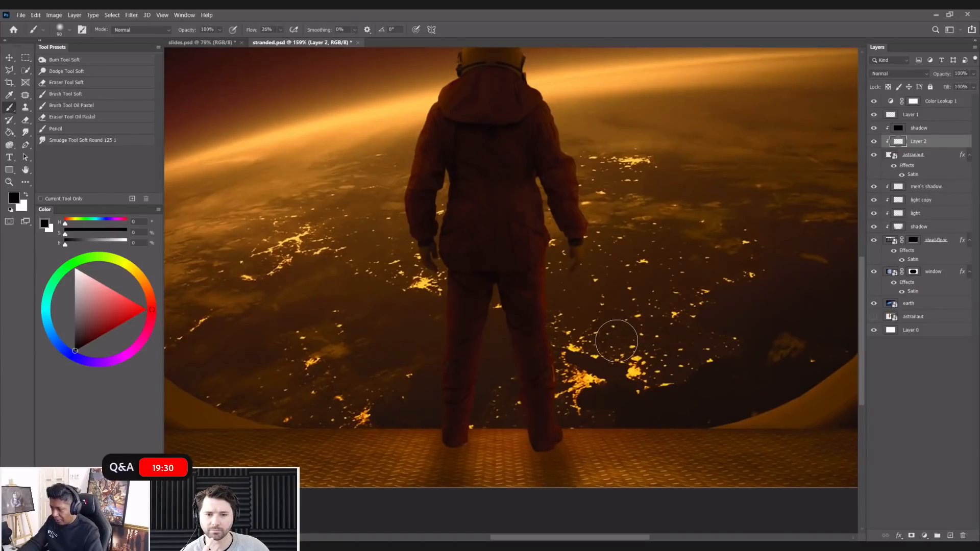
key(ctrl+0)
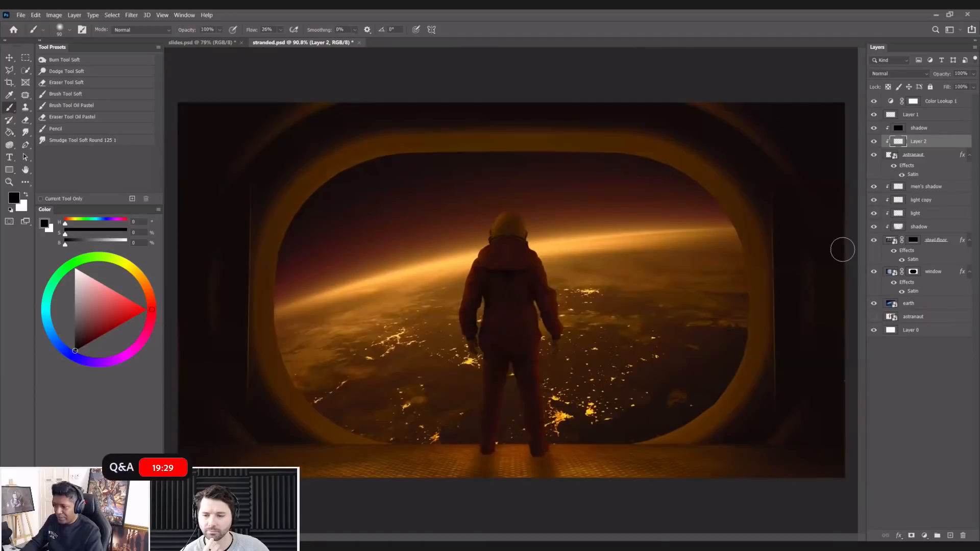
click(9, 132)
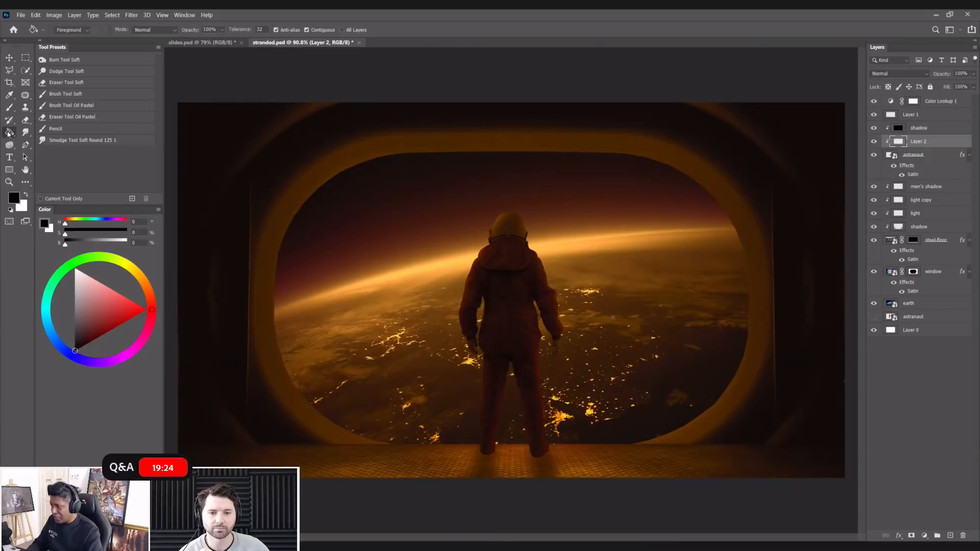
key(shift+g)
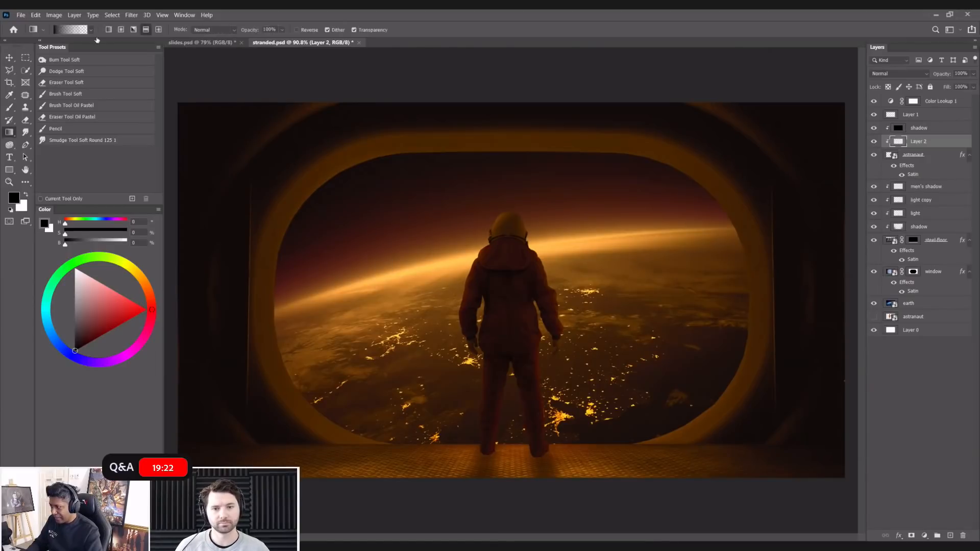
scroll(414, 297, down, 5)
drag(513, 491, 515, 289)
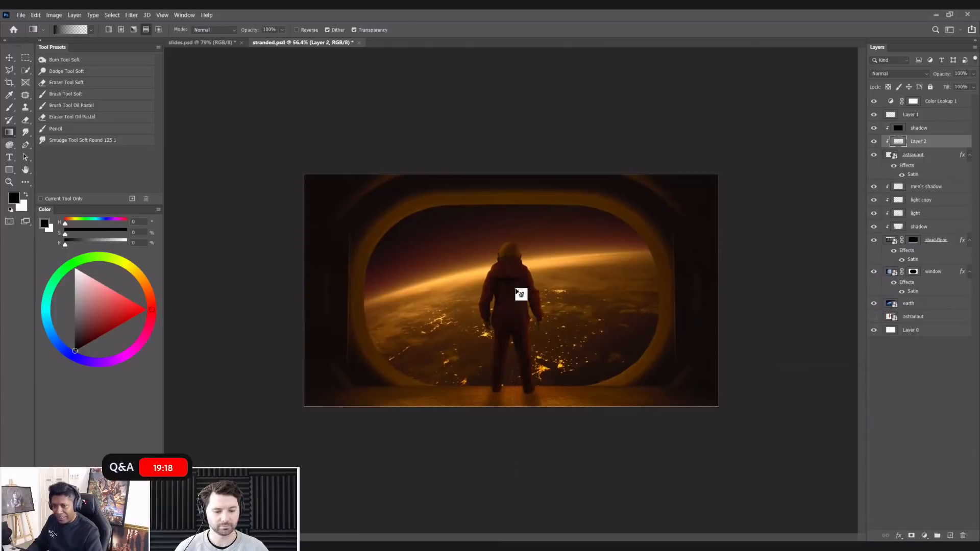
- Move the astronaut's clipped gradient downward so it darkens mainly the lower legs and feet, and commit the transform
scroll(517, 292, up, 3)
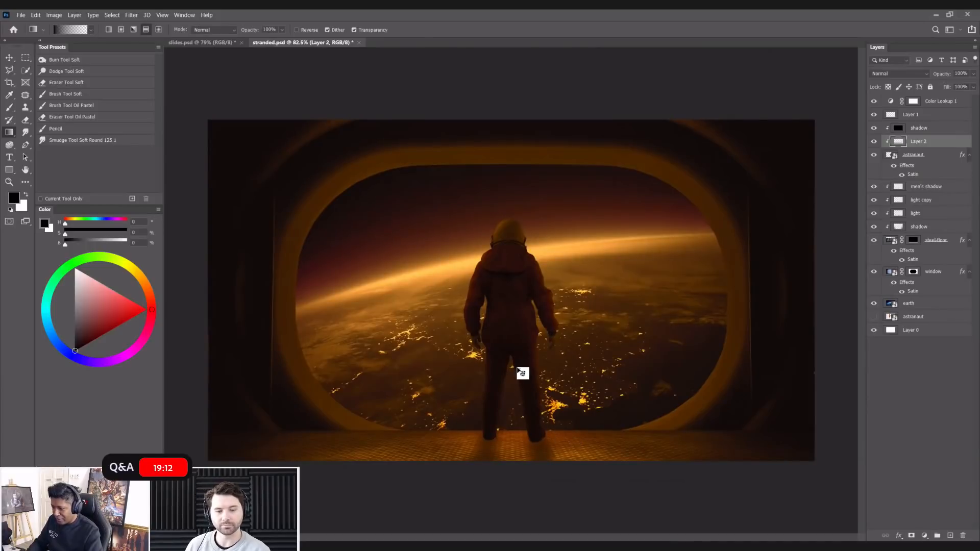
key(ctrl+t)
drag(512, 283, 523, 372)
key(Return)
key(g)
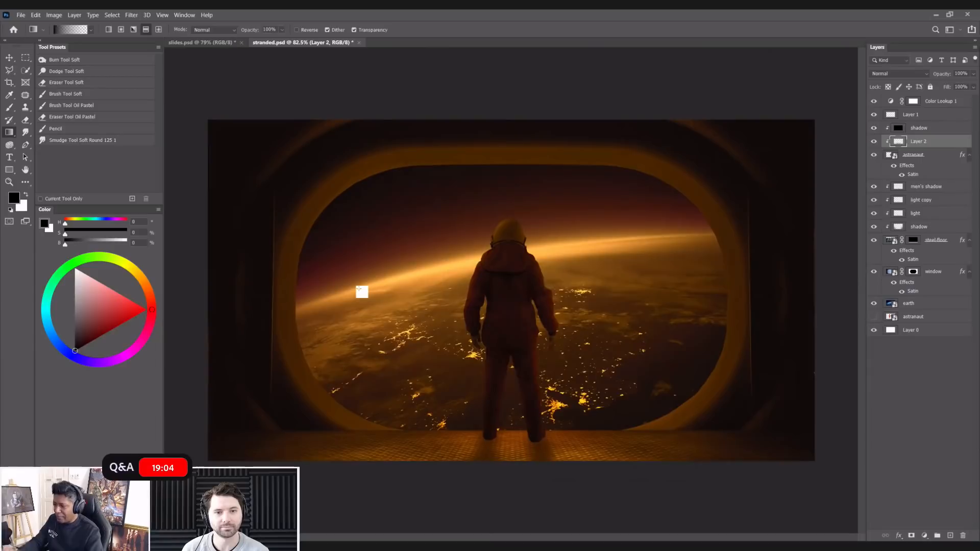
click(9, 58)
drag(439, 190, 620, 203)
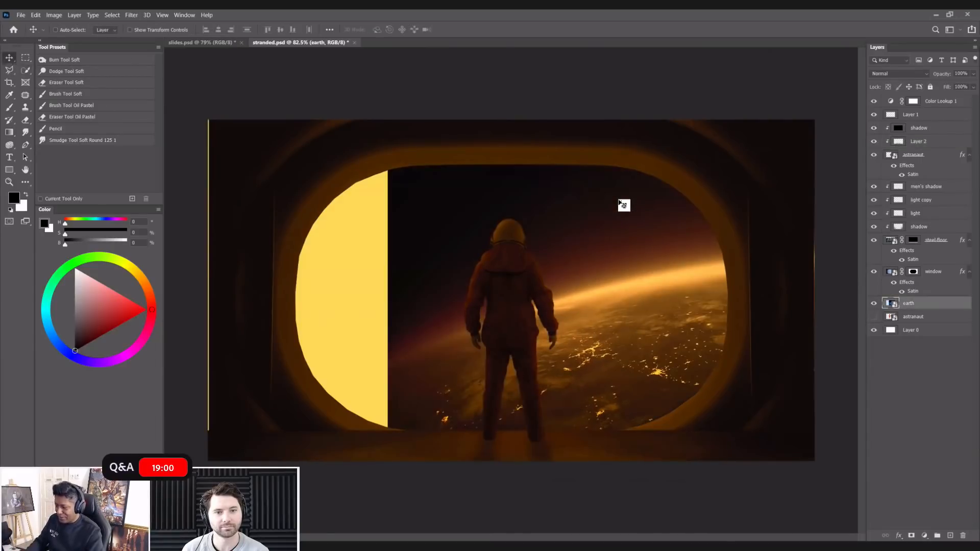
key(ctrl+z)
- Save the document and set the men's shadow layer's opacity to 77%
key(ctrl+s)
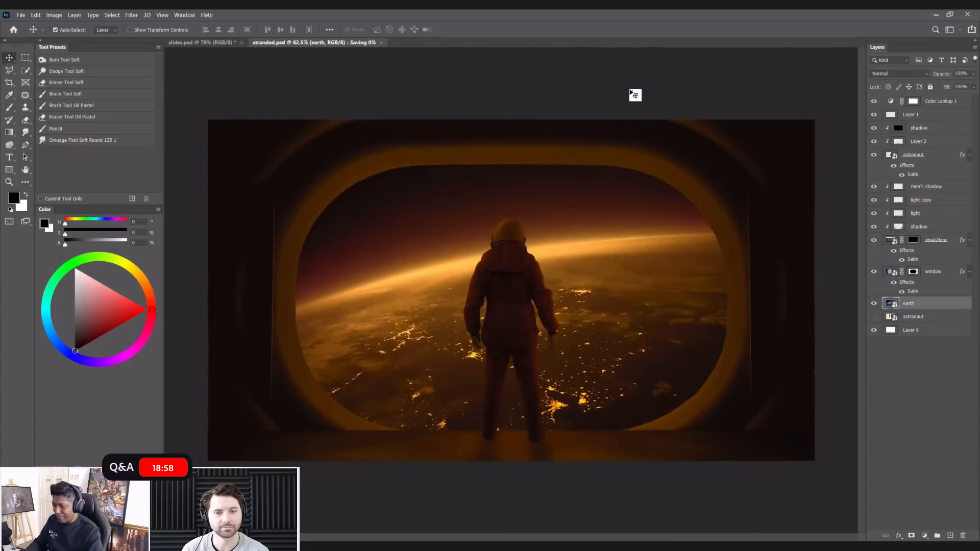
key(ctrl+0)
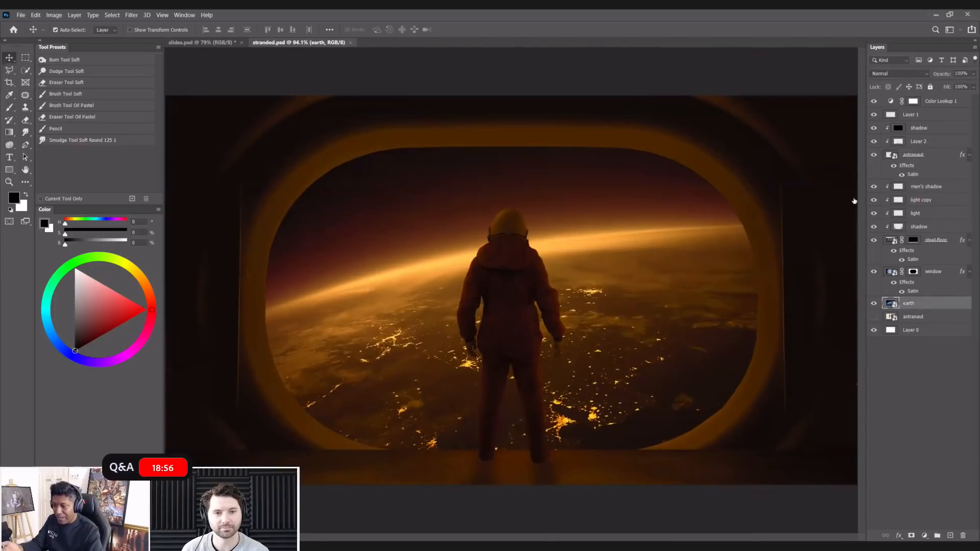
click(932, 145)
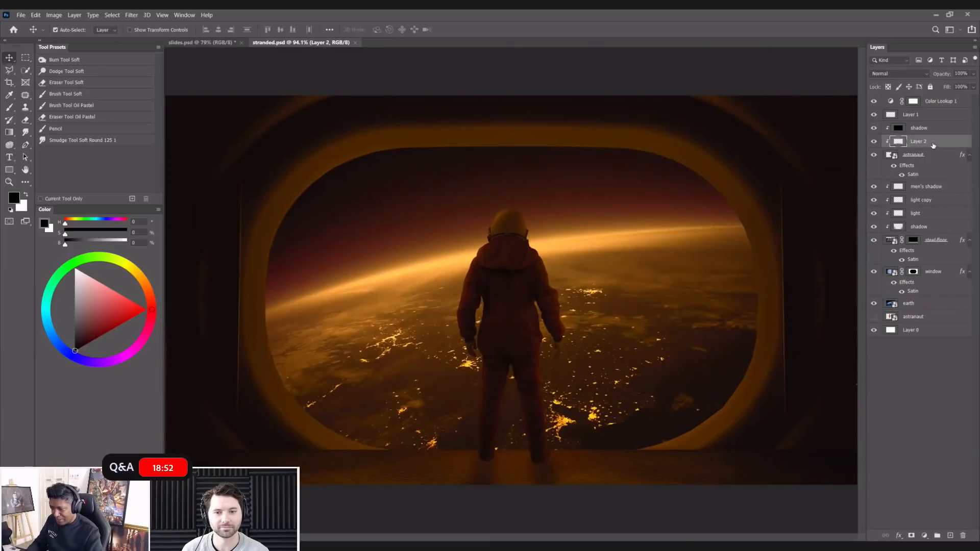
click(918, 189)
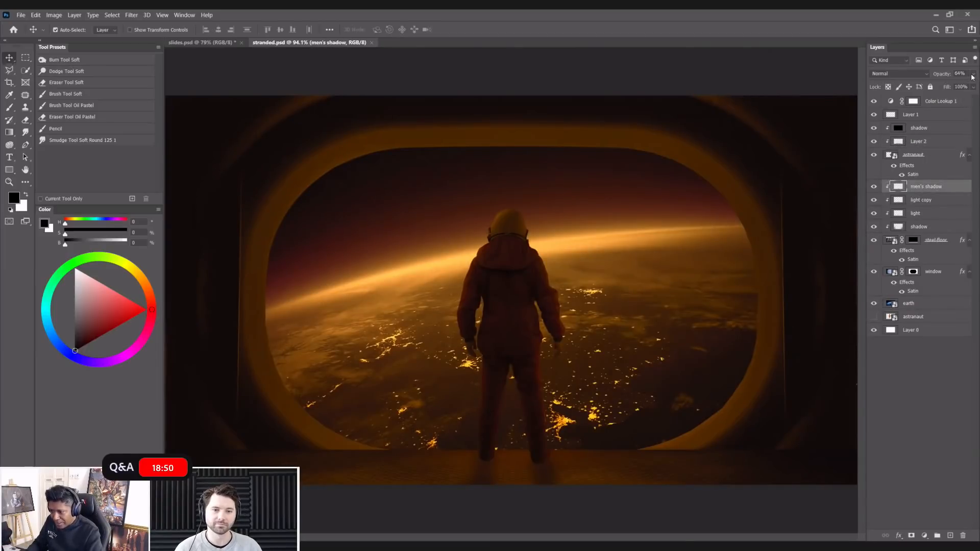
click(972, 75)
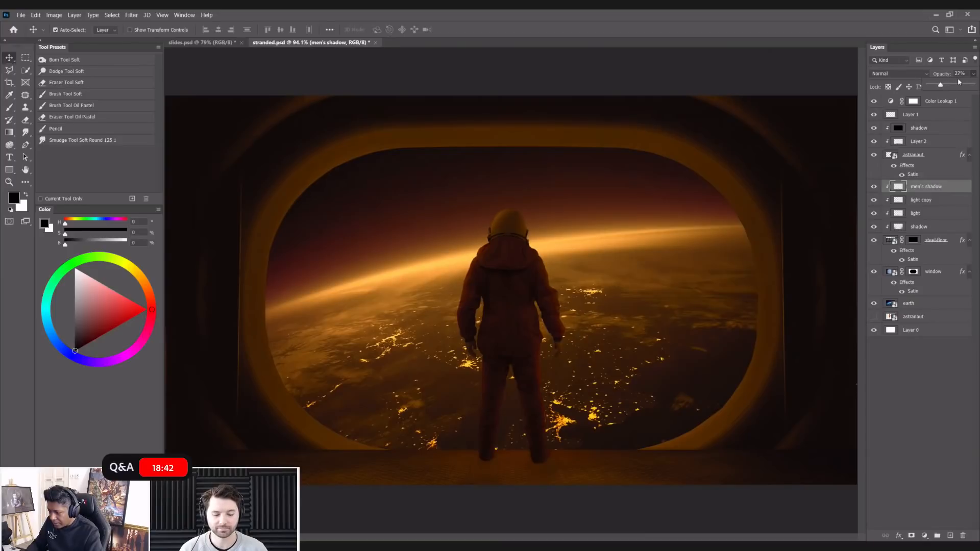
drag(958, 84, 963, 85)
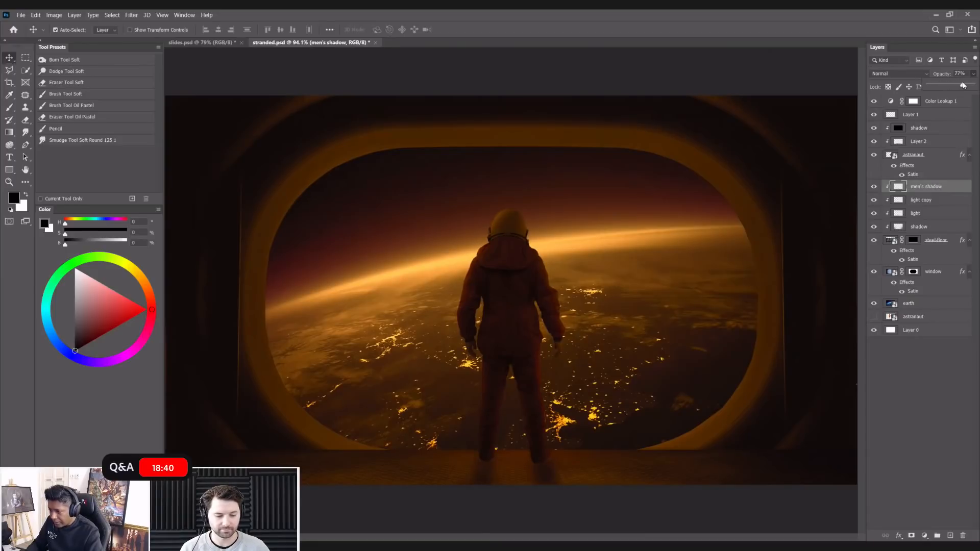
- Add a new layer above the men's shadow layer, clip it to the layers below and name it "hard shadow"
click(949, 535)
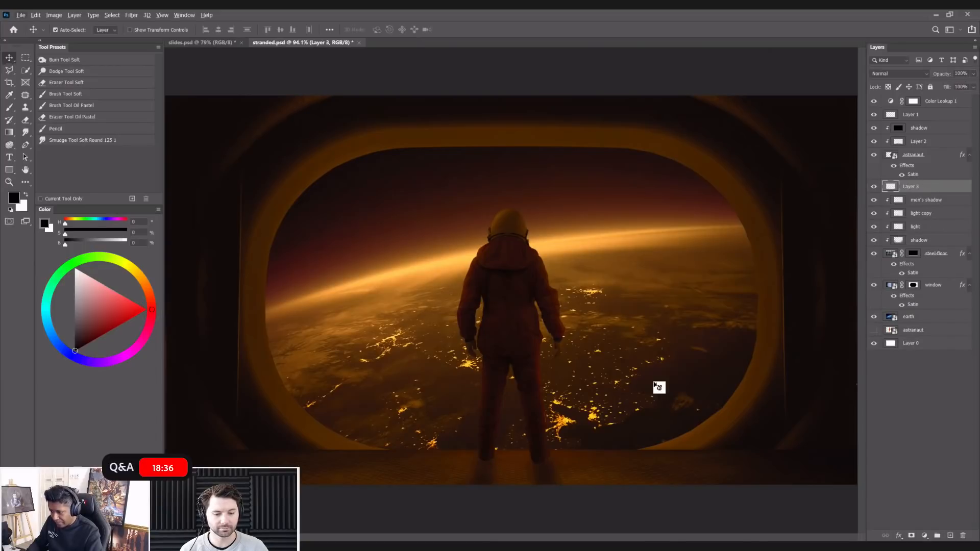
alt+click(918, 193)
double_click(917, 187)
text(hard shadow)
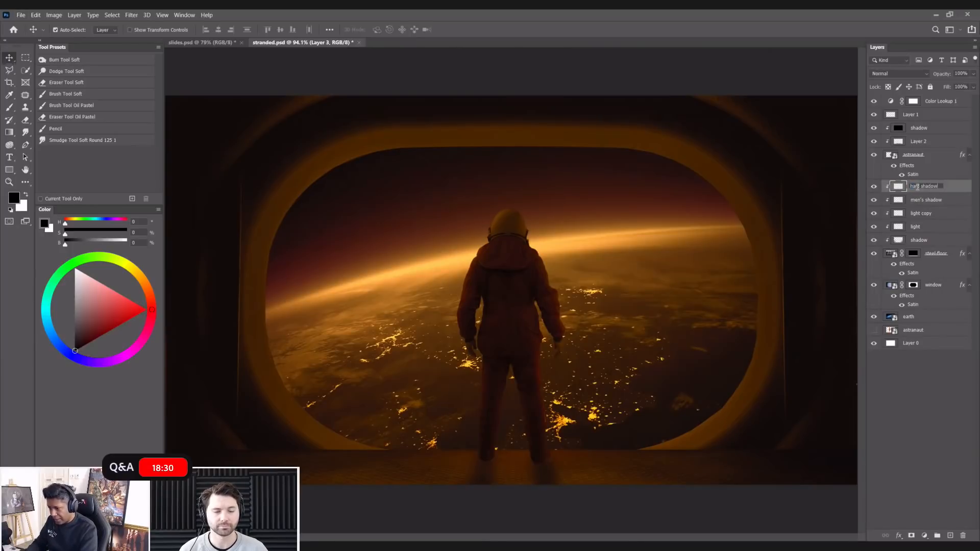
key(Return)
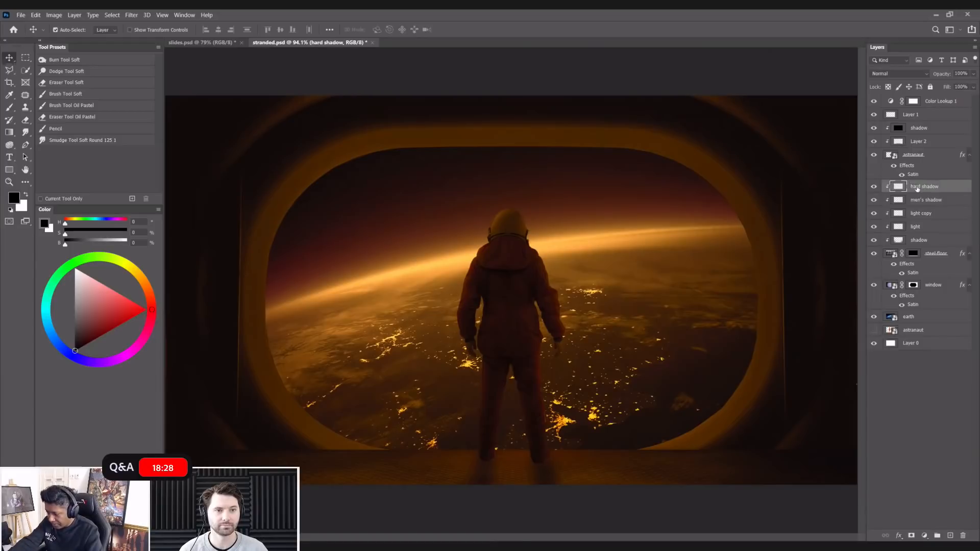
- Outline a straight-edged selection around the left foot's shadow, widening from the shoe to beyond the canvas's lower edge
scroll(687, 352, up, 4)
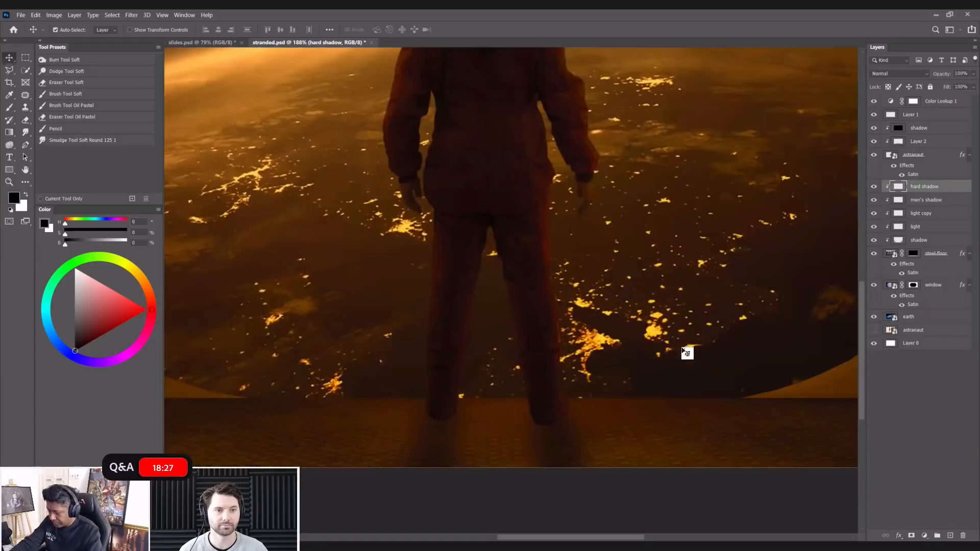
click(9, 70)
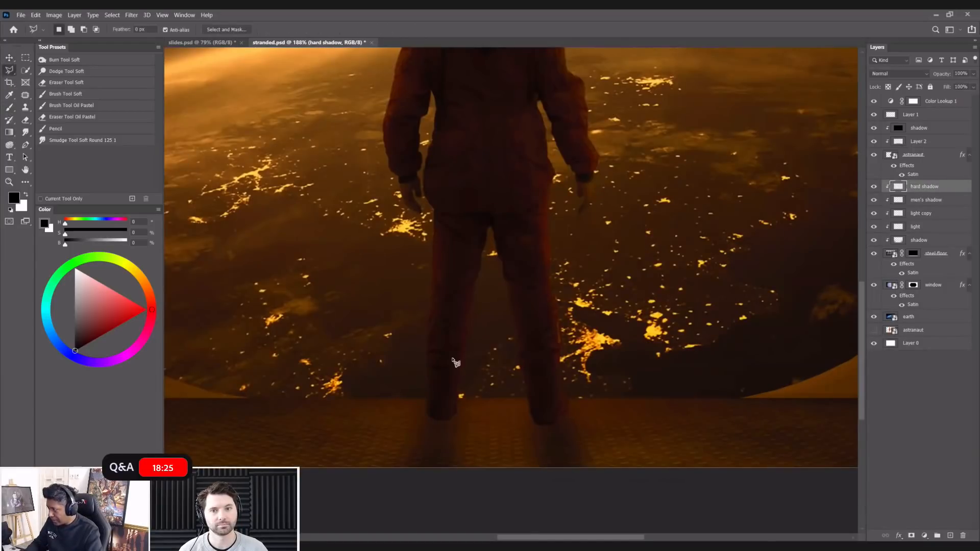
click(432, 401)
click(405, 468)
click(406, 505)
click(464, 502)
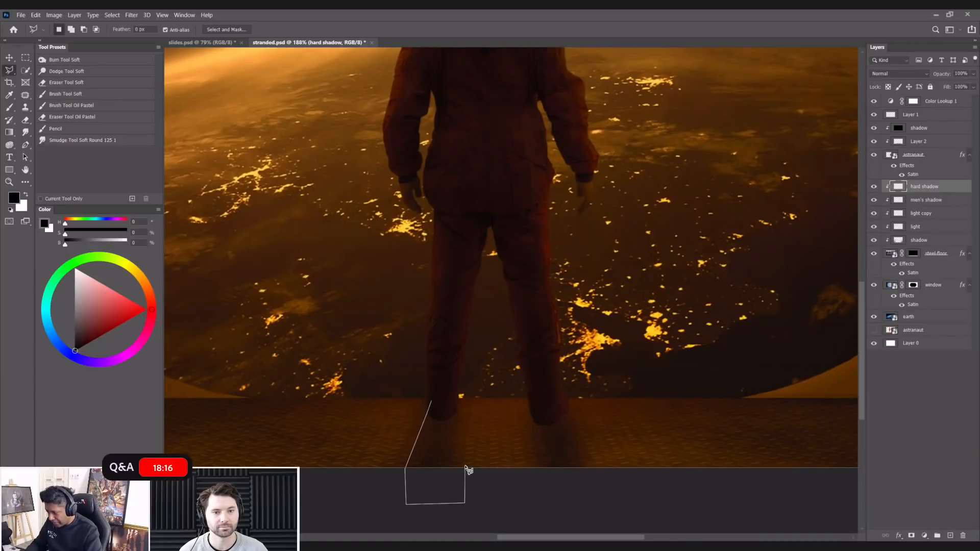
double_click(454, 398)
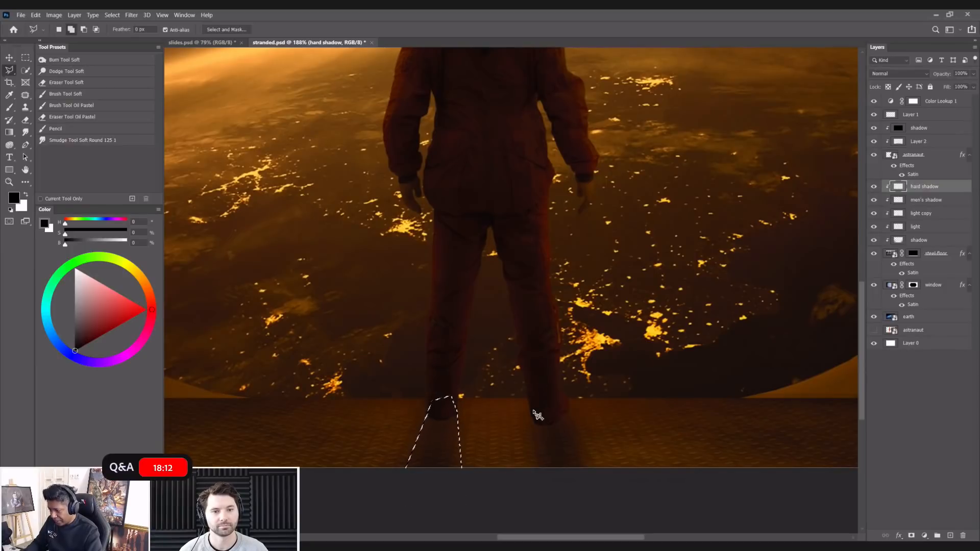
- Add a matching straight-edged area around the right foot's shadow to the selection, running beyond the canvas's lower edge
click(533, 410)
click(539, 492)
click(562, 499)
click(594, 494)
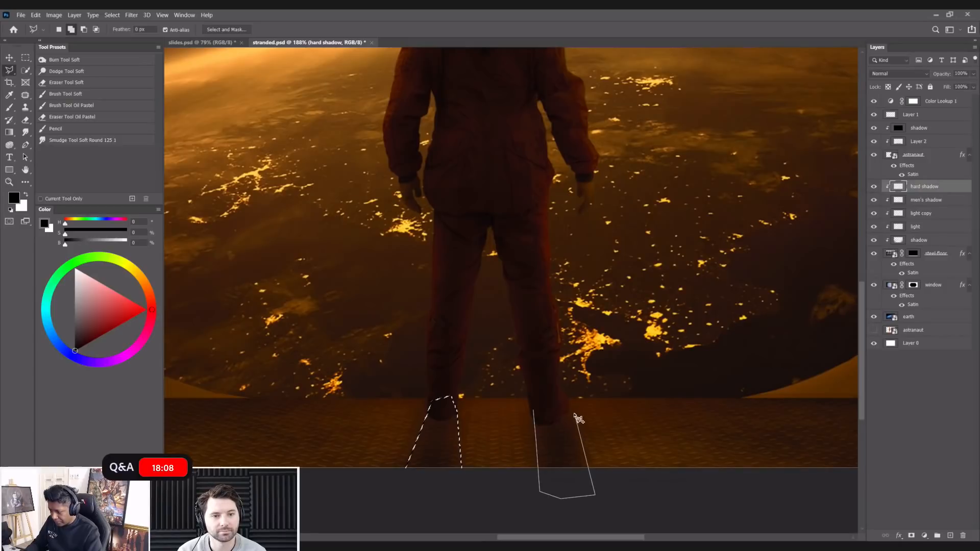
click(569, 405)
double_click(555, 415)
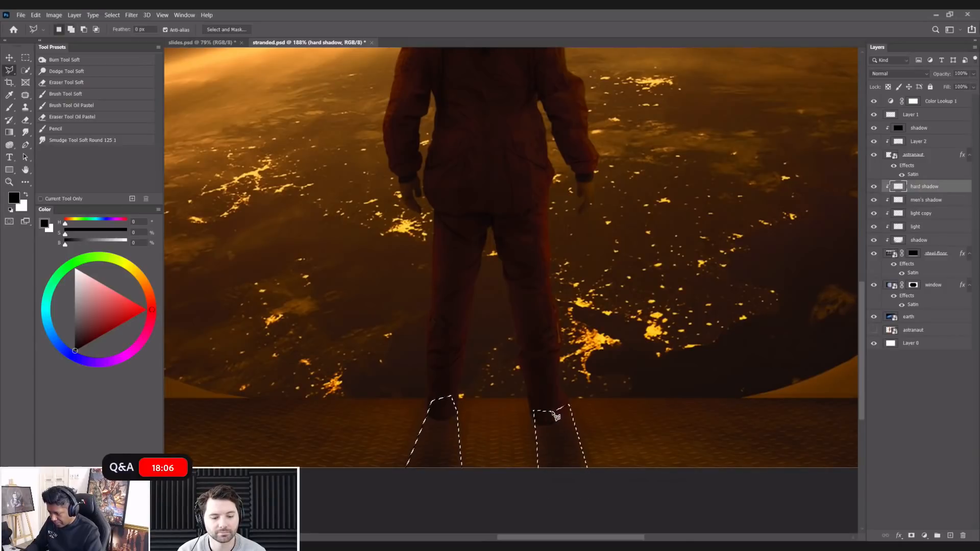
- Fill both selected foot shadow shapes with black on the hard shadow layer using the Paint Bucket, and deselect
key(ctrl+0)
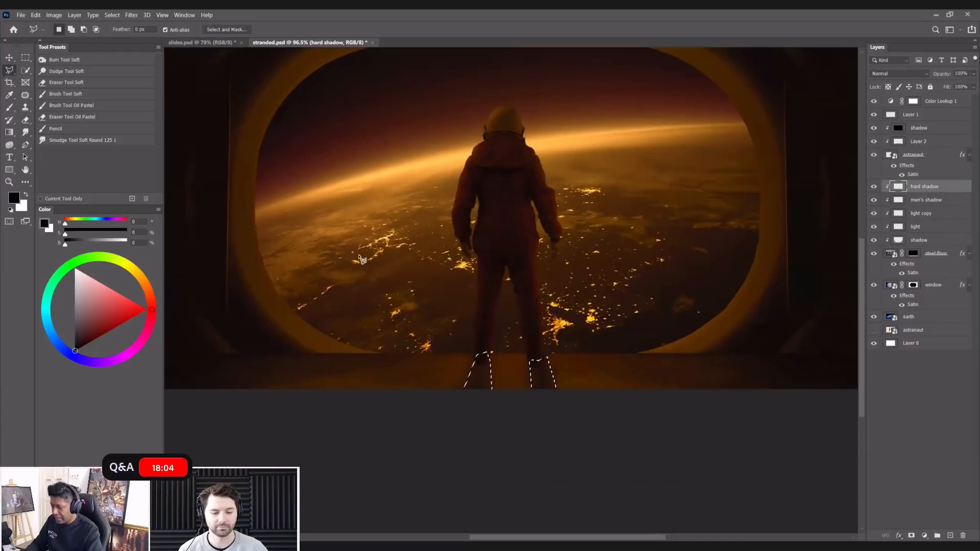
key(shift)
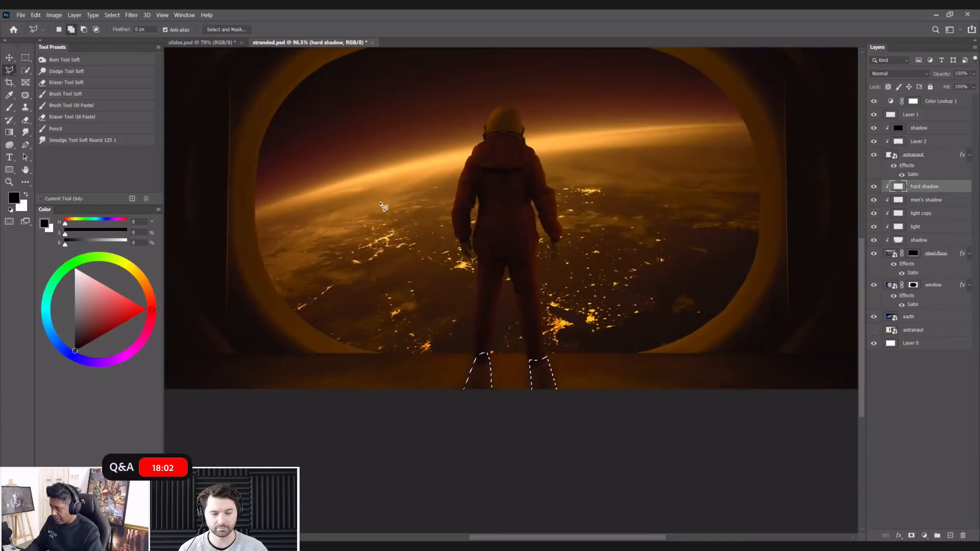
key(shift+g)
key(shift+g)
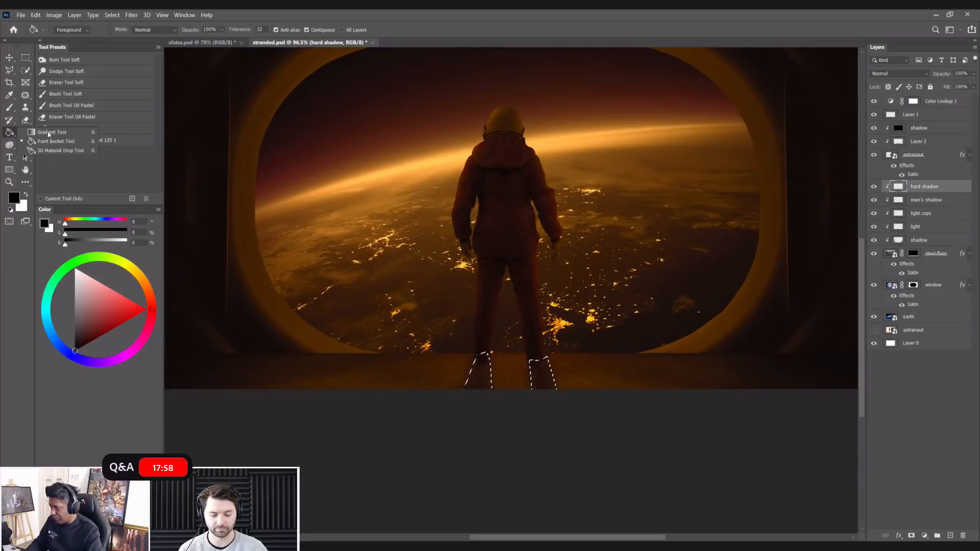
click(13, 134)
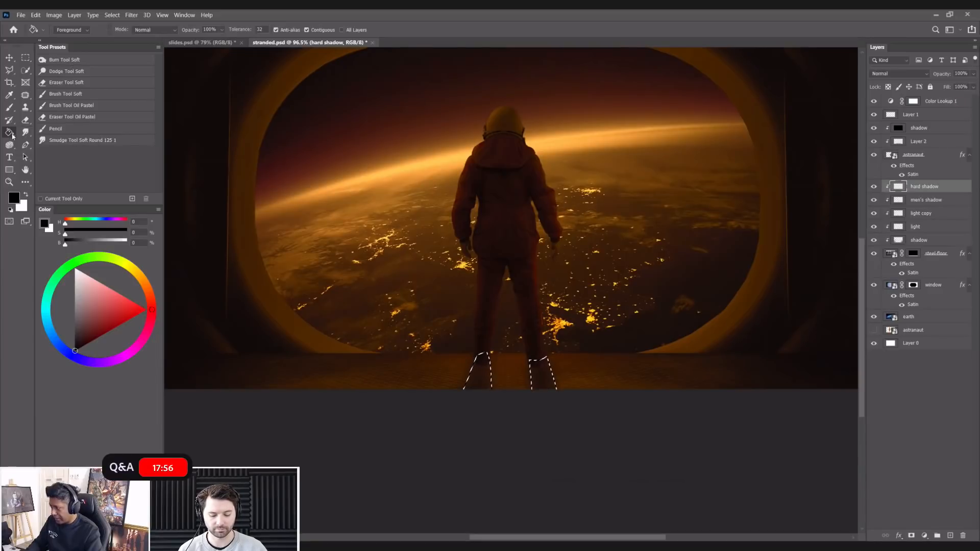
click(549, 379)
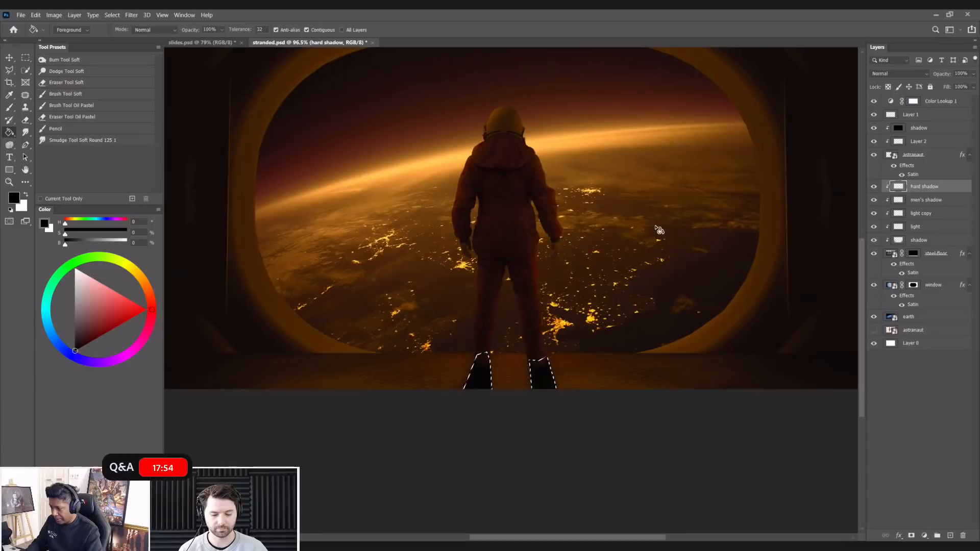
key(ctrl+d)
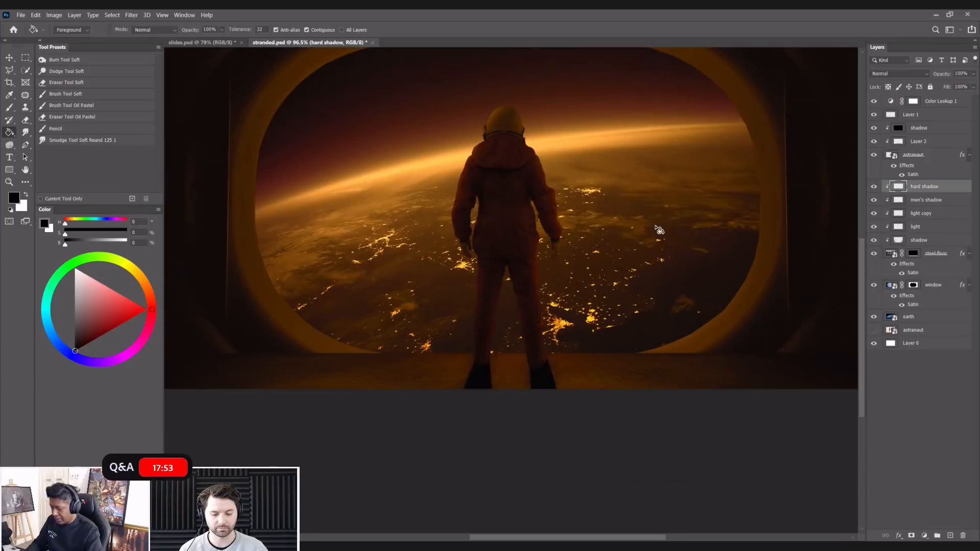
- Lower the hard shadow layer's opacity to 25%
click(973, 74)
drag(972, 85, 956, 87)
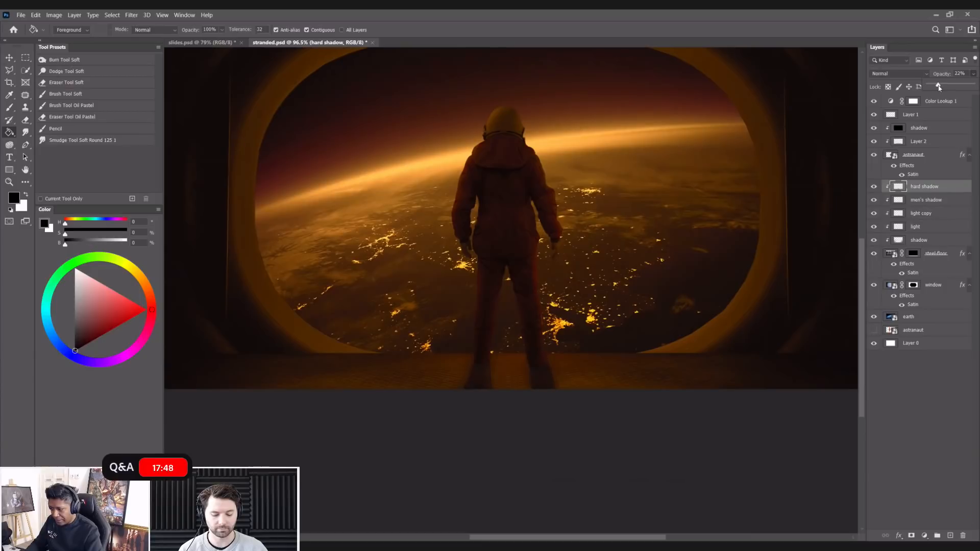
drag(941, 88, 942, 87)
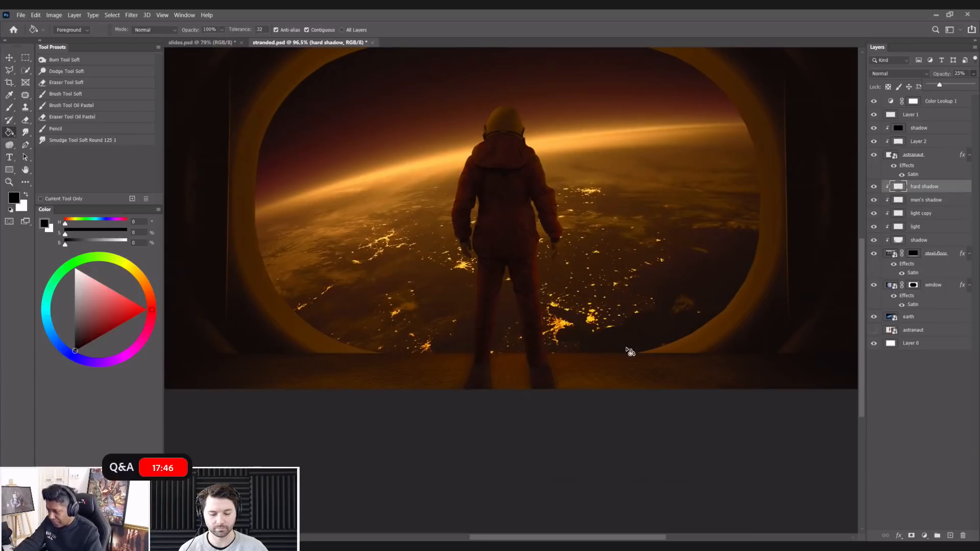
- Apply Motion Blur at angle 0° and distance 10 pixels to the hard shadow layer, and lower its opacity to 0%
scroll(575, 362, up, 3)
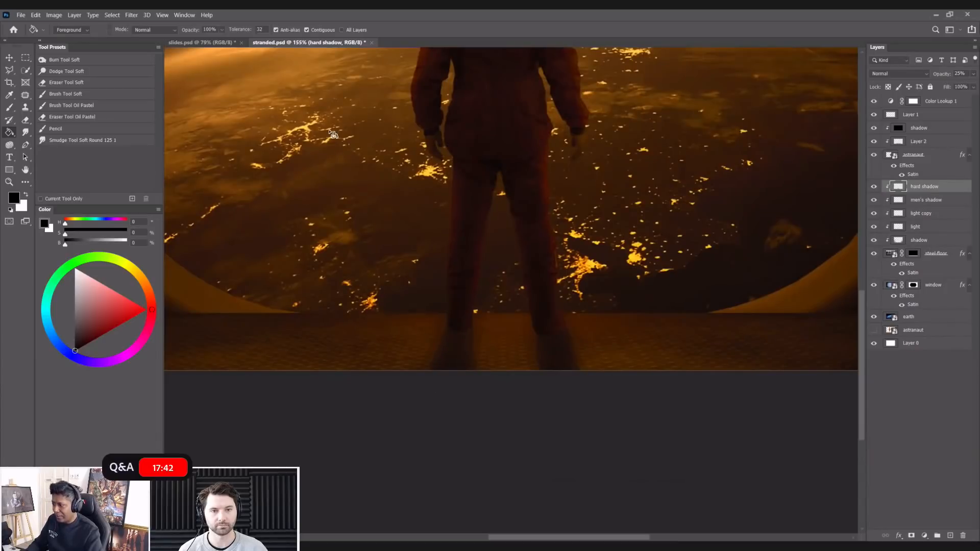
click(134, 15)
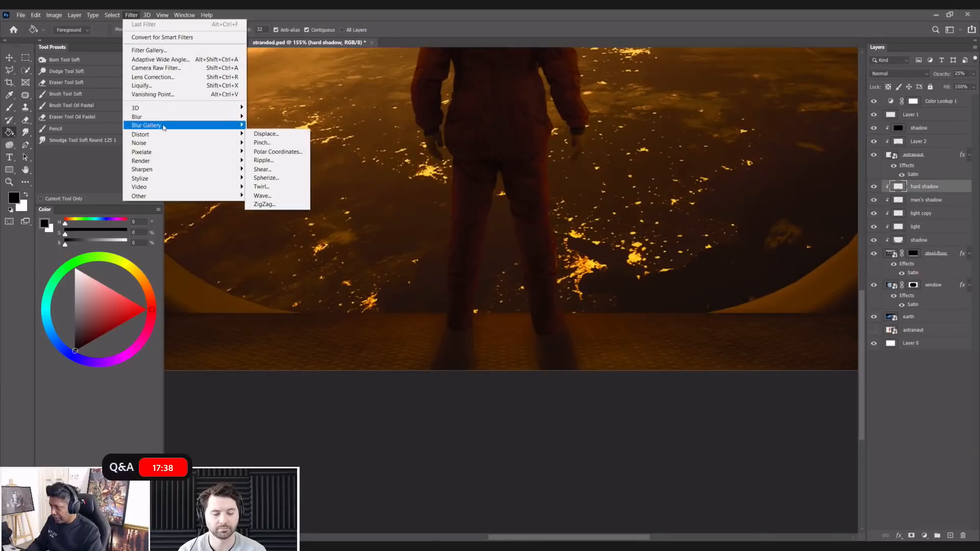
mouse_move(162, 118)
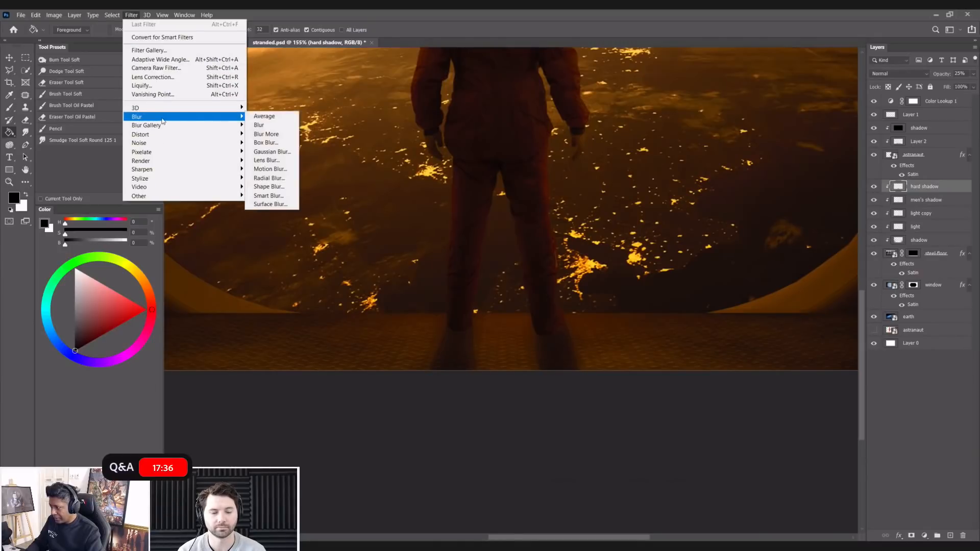
click(266, 170)
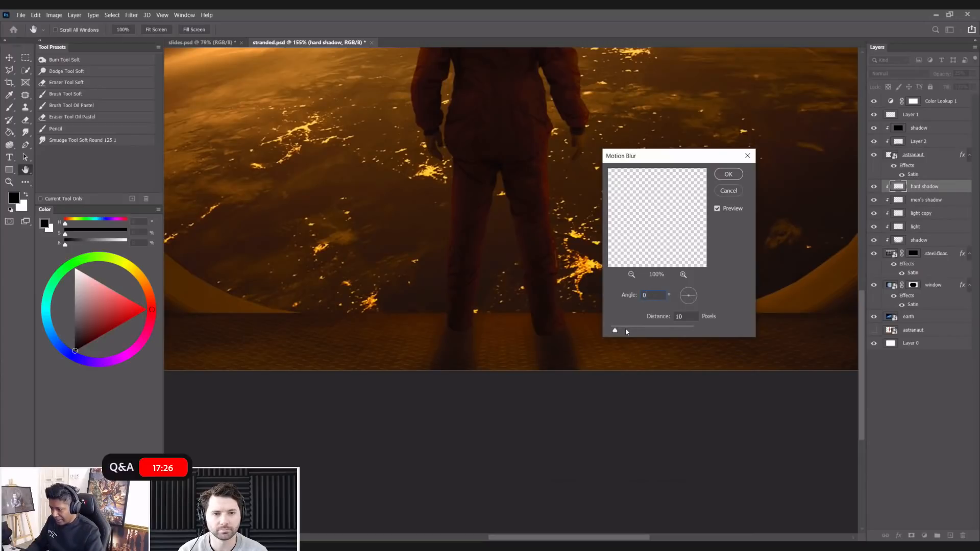
click(728, 174)
key(ctrl+0)
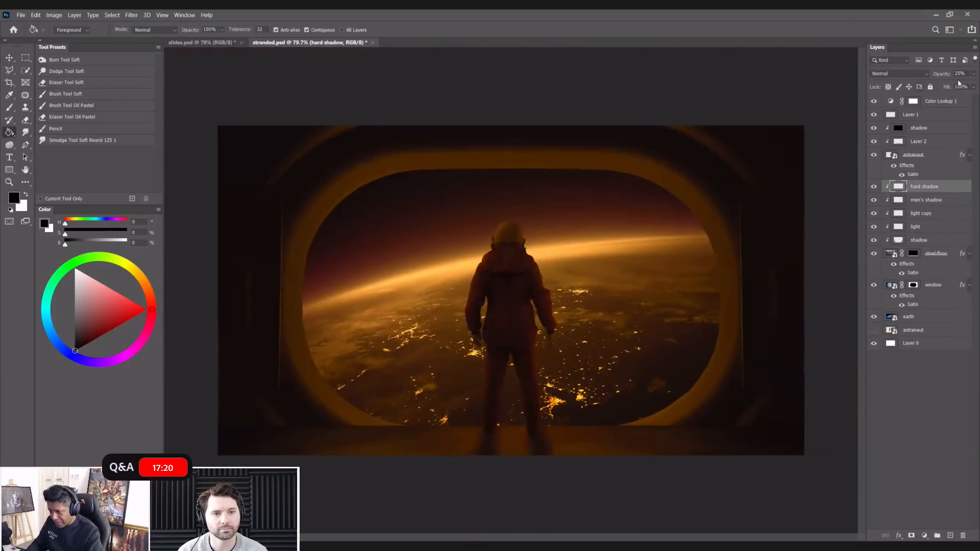
click(973, 74)
drag(941, 87, 930, 86)
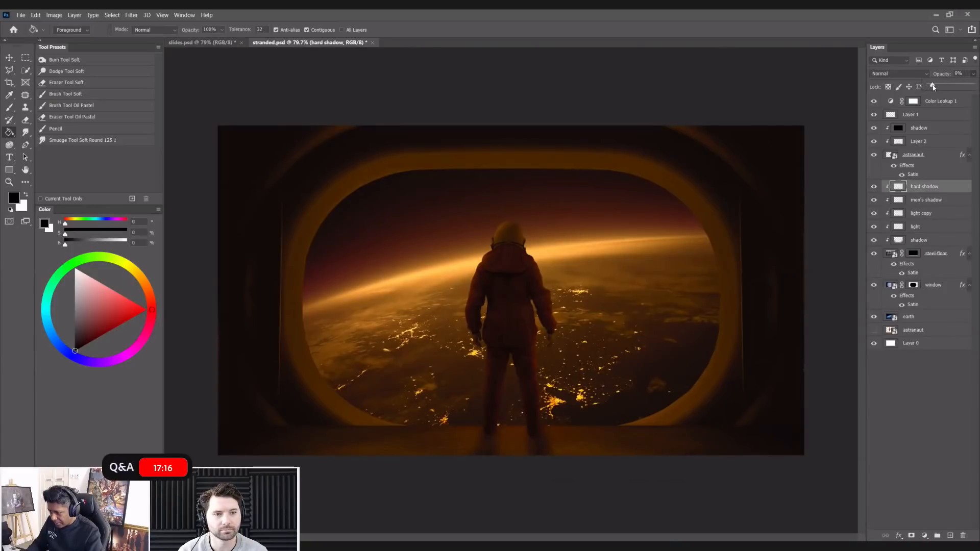
- Add a layer mask to the men's shadow layer and fade the foot shadows with a soft black 300 px brush
click(874, 203)
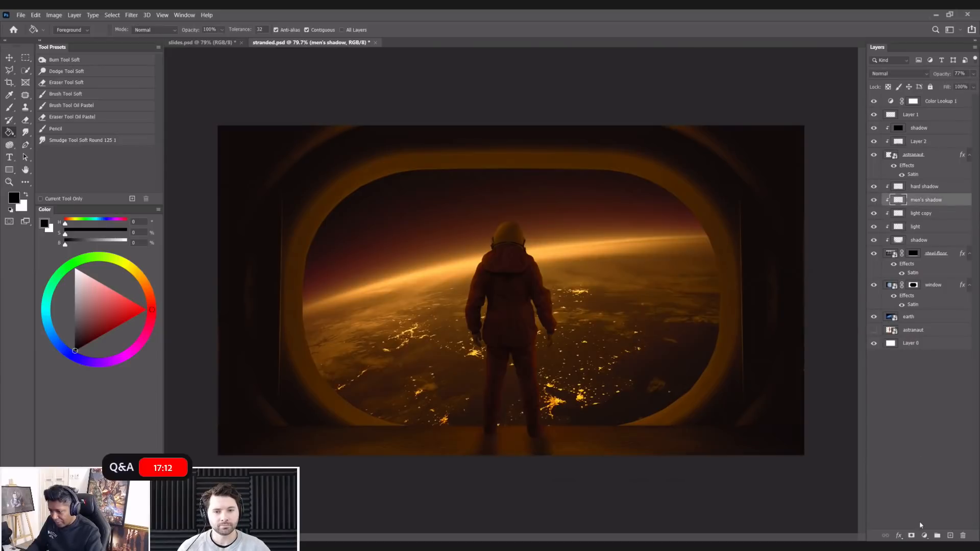
click(912, 536)
key(b)
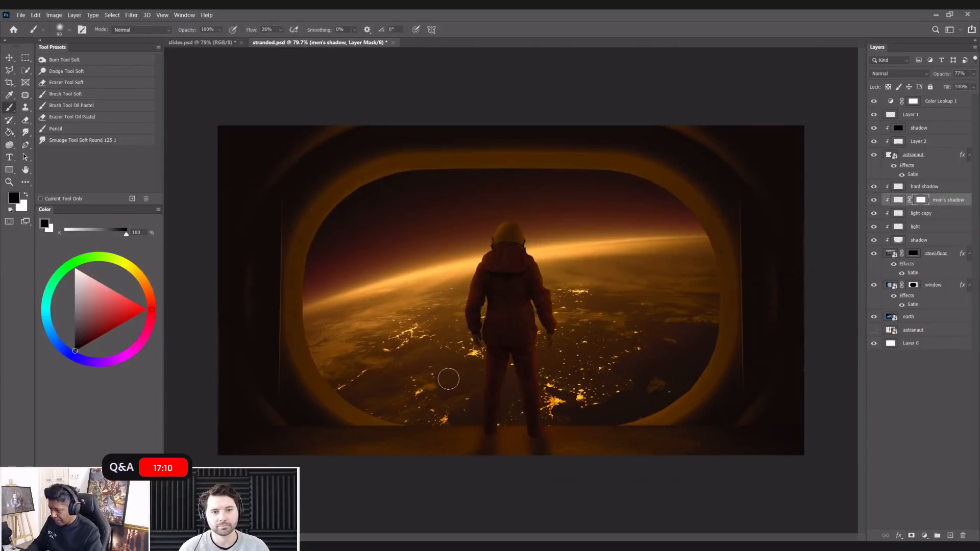
key(bracketright)
key(bracketright)
key(bracketright)
key(bracketright)
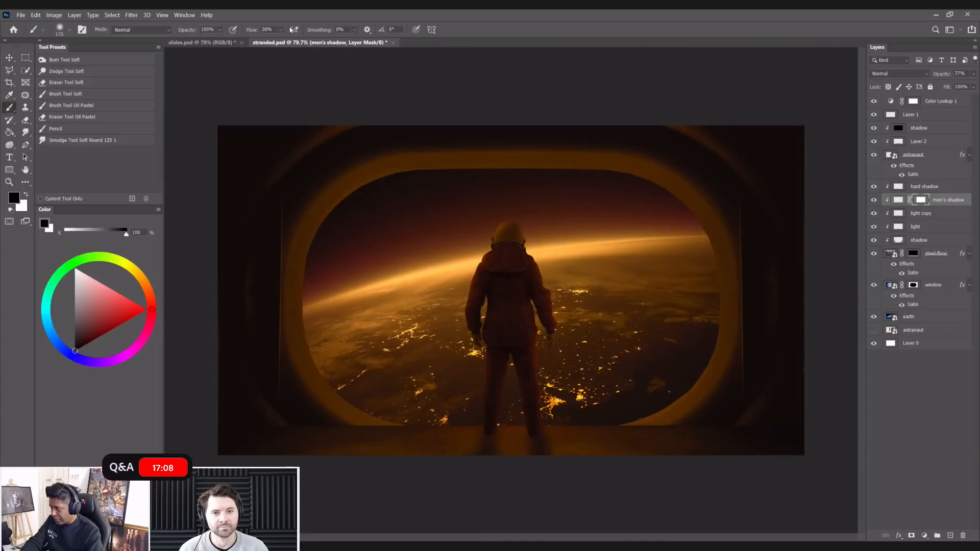
key(bracketright)
key(bracketright)
key(bracketright)
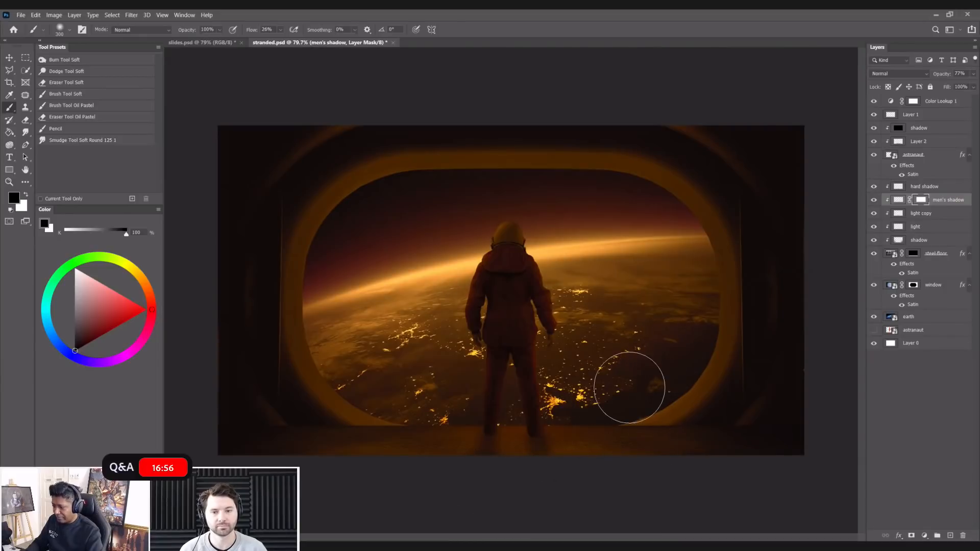
scroll(635, 384, up, 3)
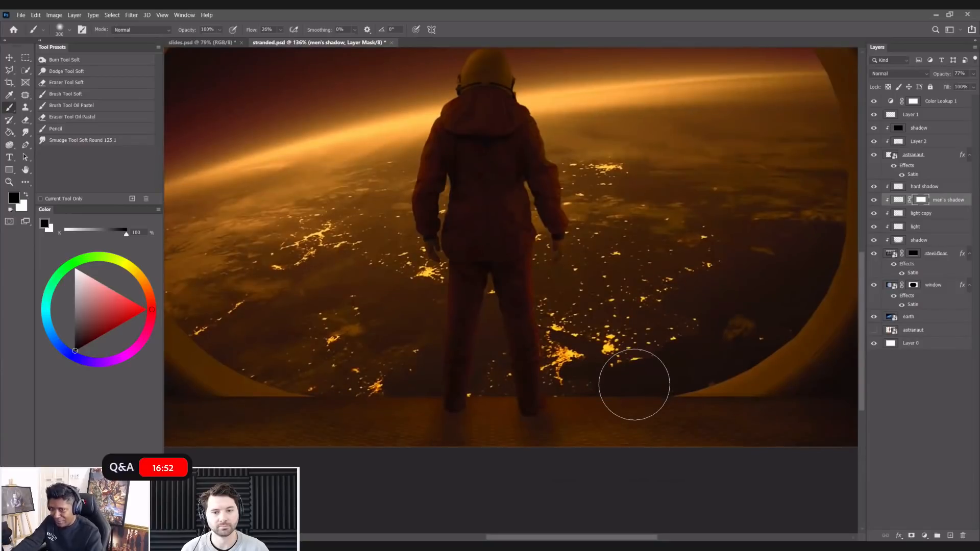
scroll(634, 385, down, 3)
scroll(635, 385, up, 1)
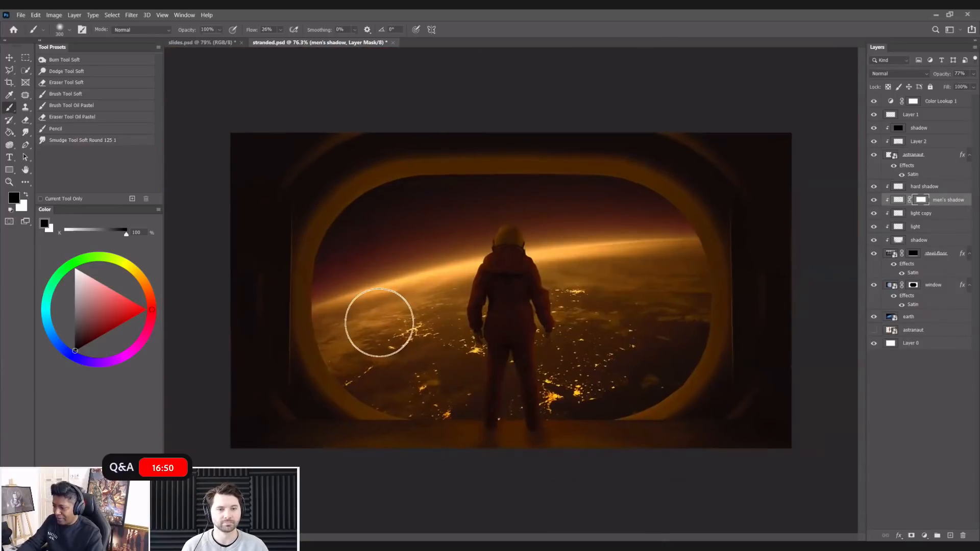
click(12, 60)
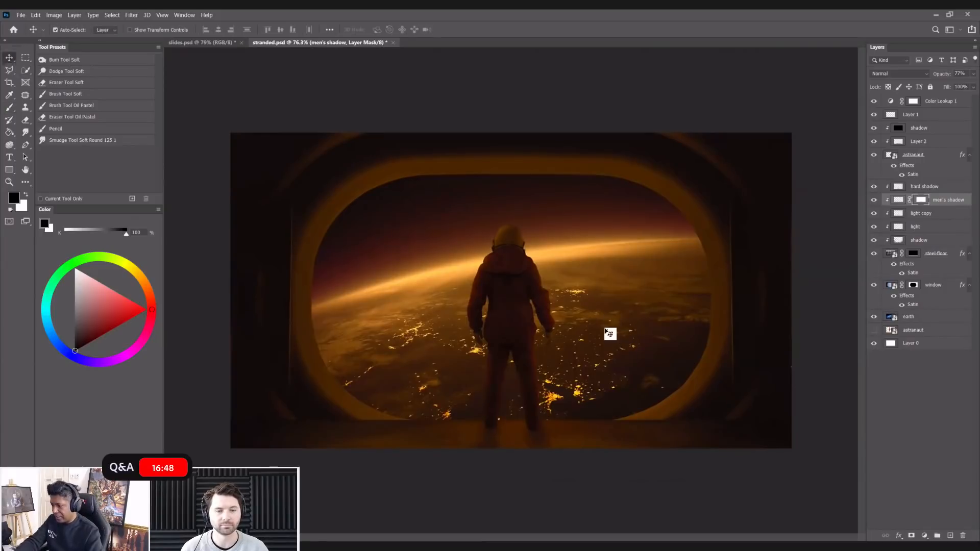
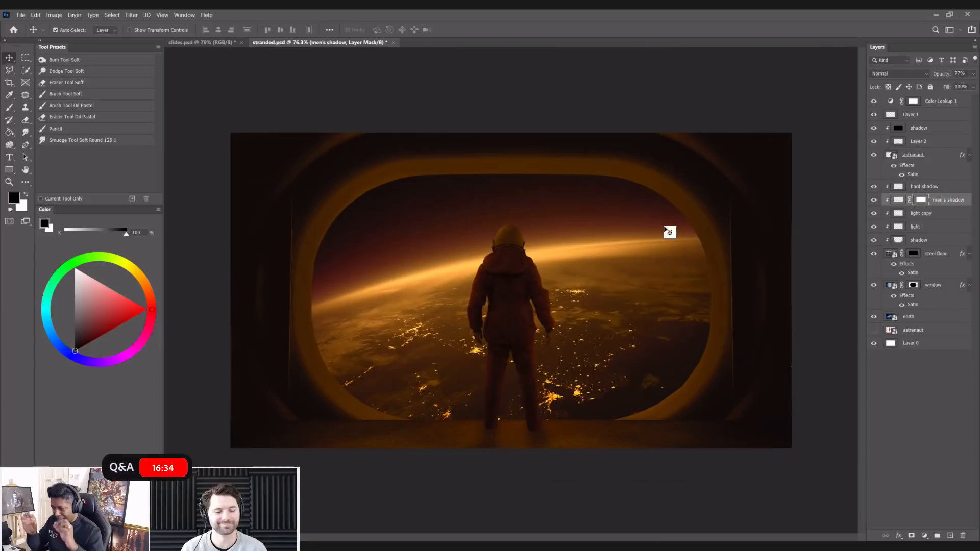
- Rename Layer 1, directly below the Color Lookup 1 adjustment, as "light"
click(933, 120)
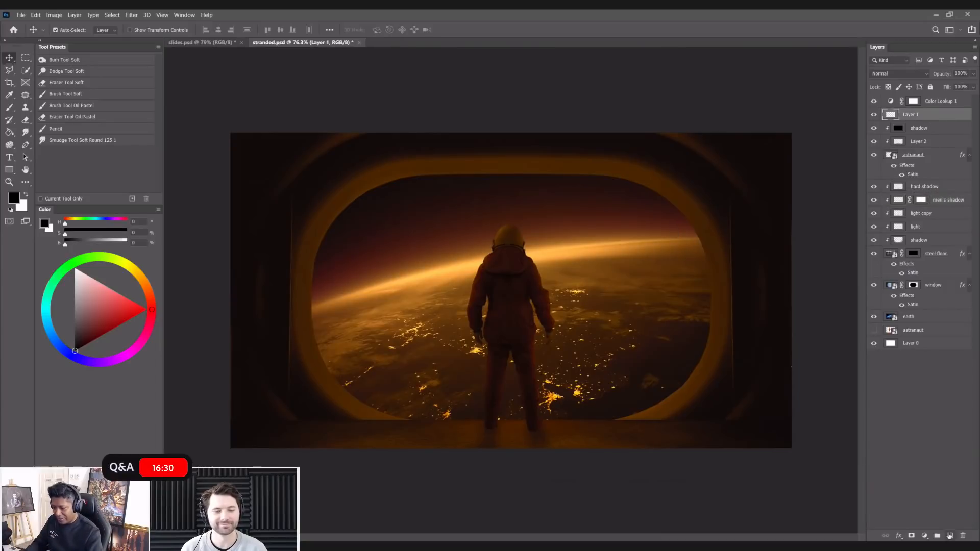
double_click(909, 115)
text(light)
key(Return)
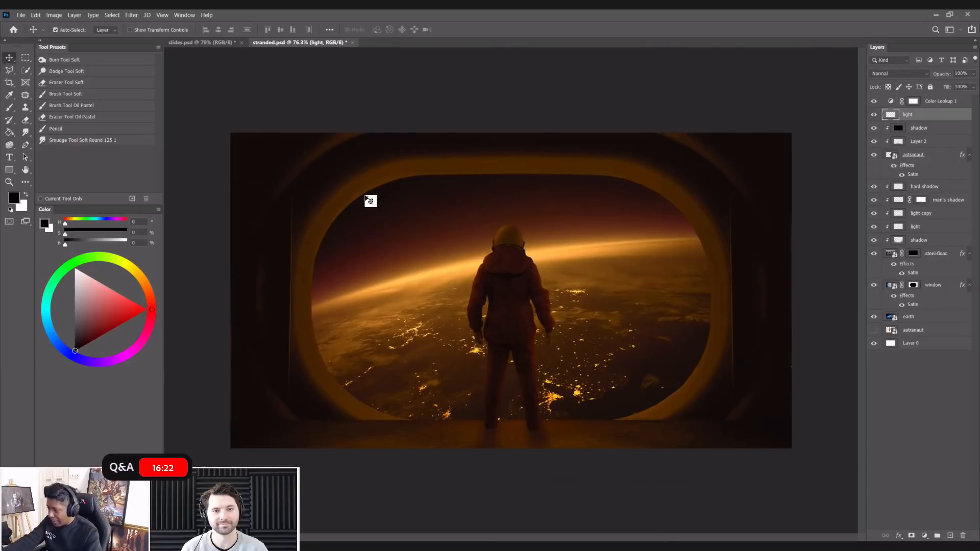
- Select a very narrow vertical strip along the wall edge left of the window with the Rectangular Marquee
key(ctrl+0)
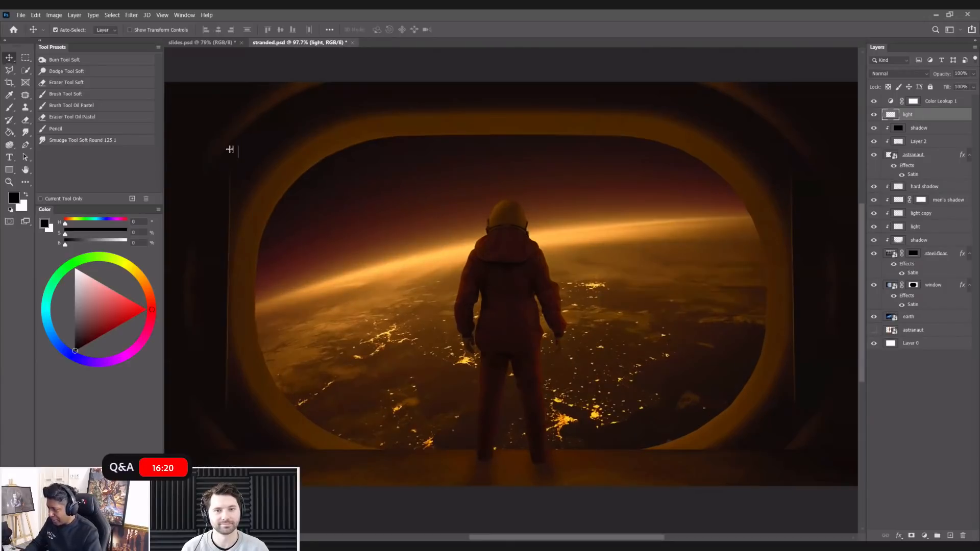
key(m)
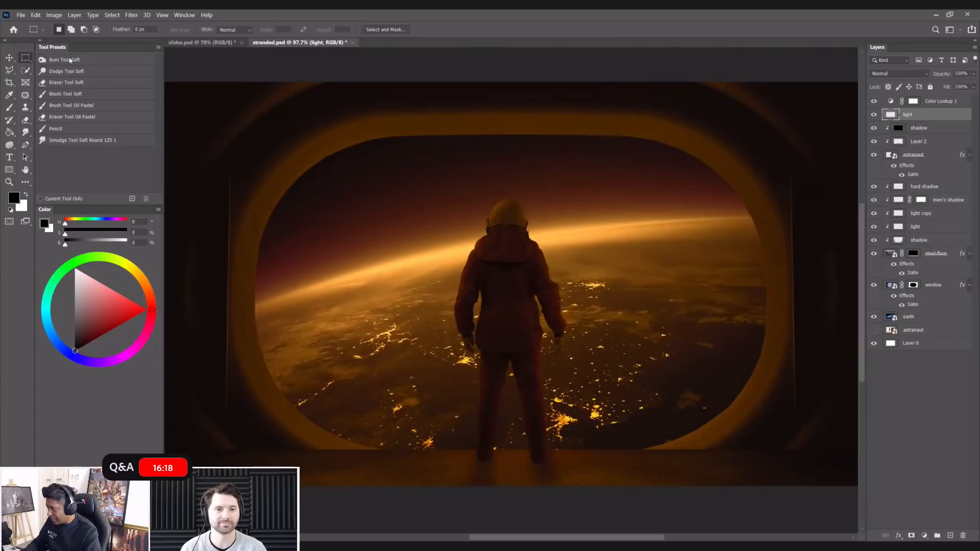
right_click(25, 57)
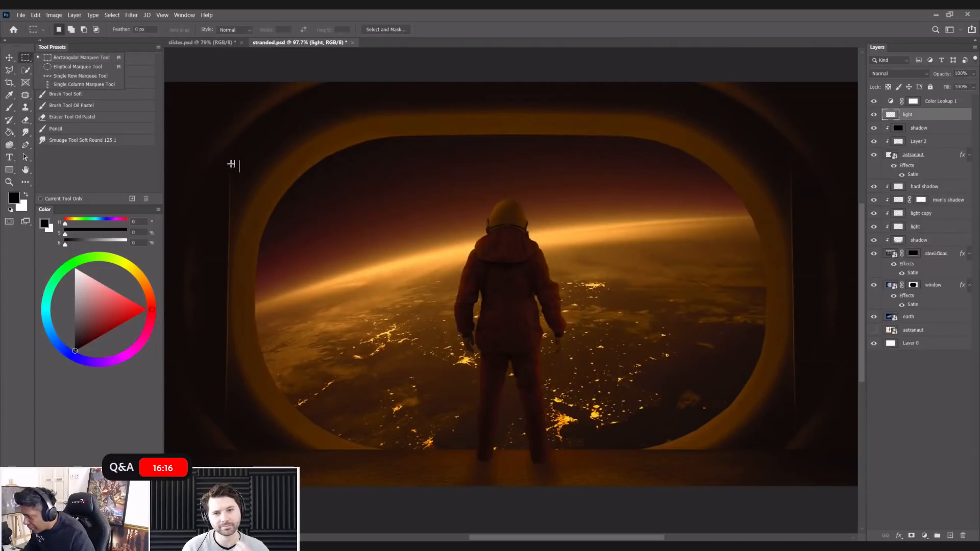
drag(231, 165, 233, 355)
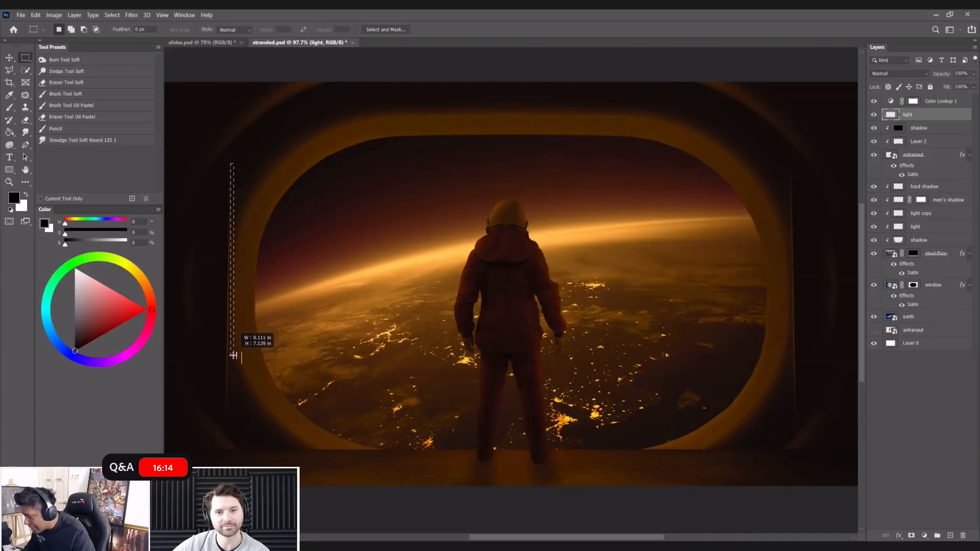
drag(228, 415, 232, 418)
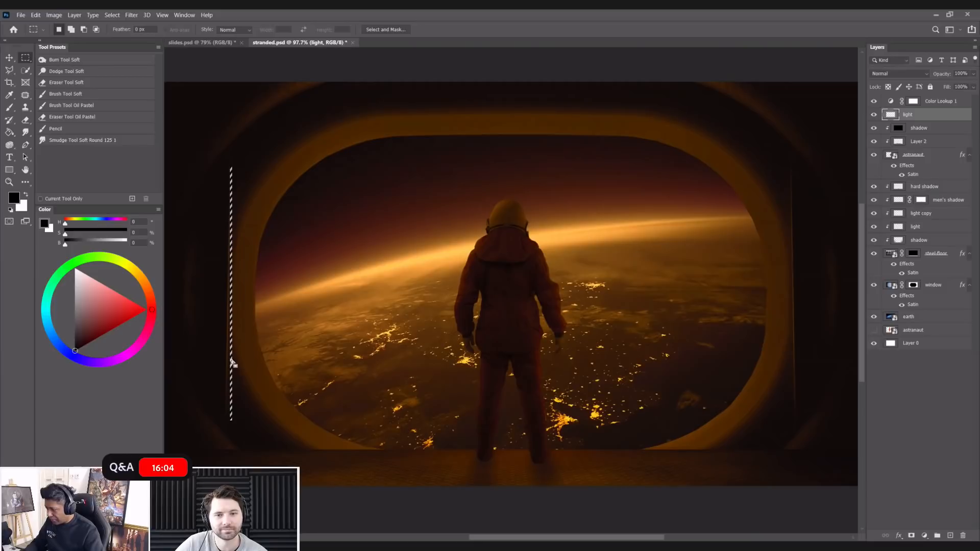
- Fill the narrow strip on the light layer with pale yellow (H 61, S 23, B 100) using the Paint Bucket, and deselect
click(122, 267)
click(90, 282)
click(92, 276)
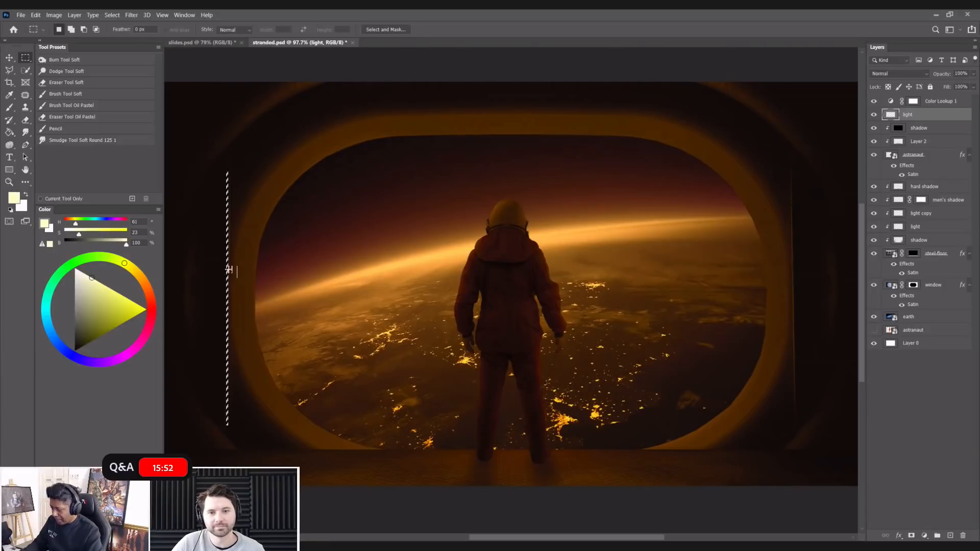
key(g)
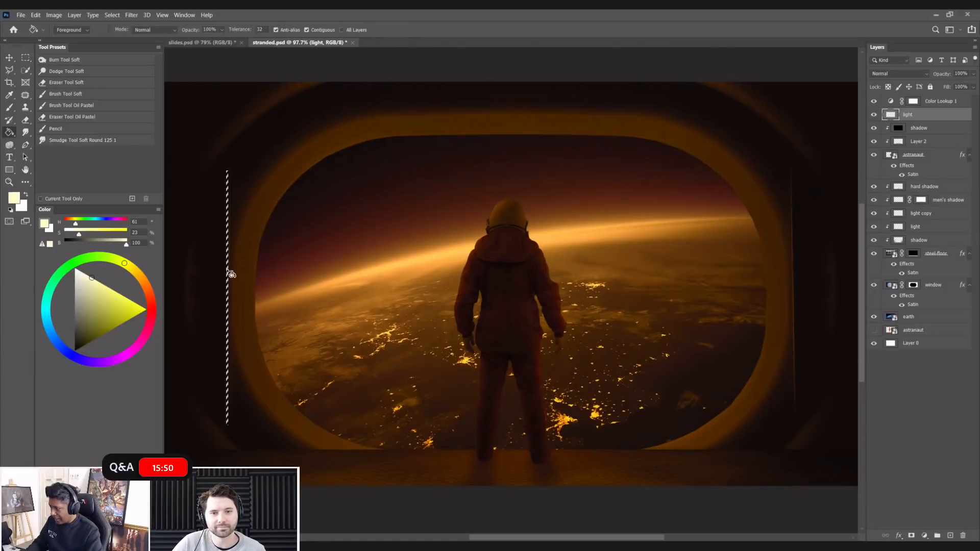
key(ctrl+d)
scroll(289, 247, down, 4)
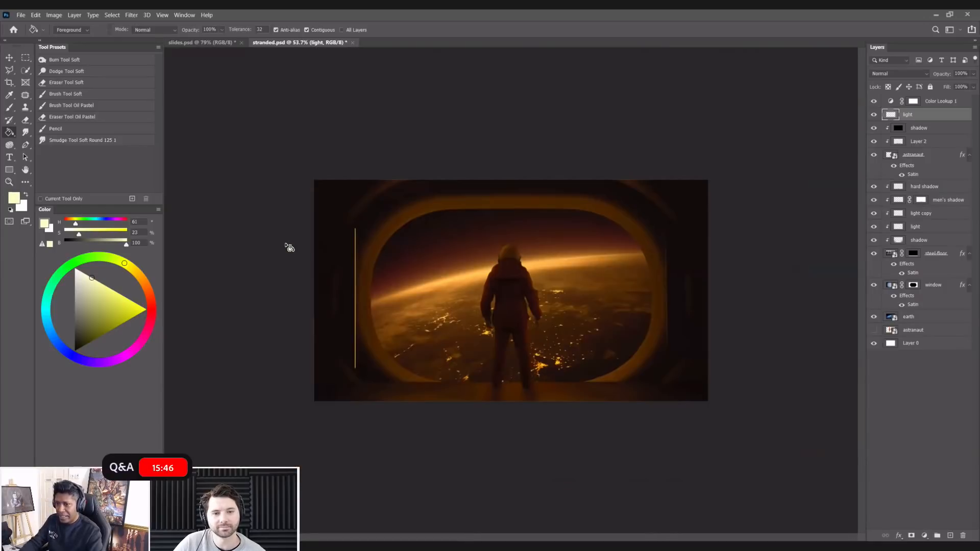
scroll(289, 247, up, 3)
click(9, 59)
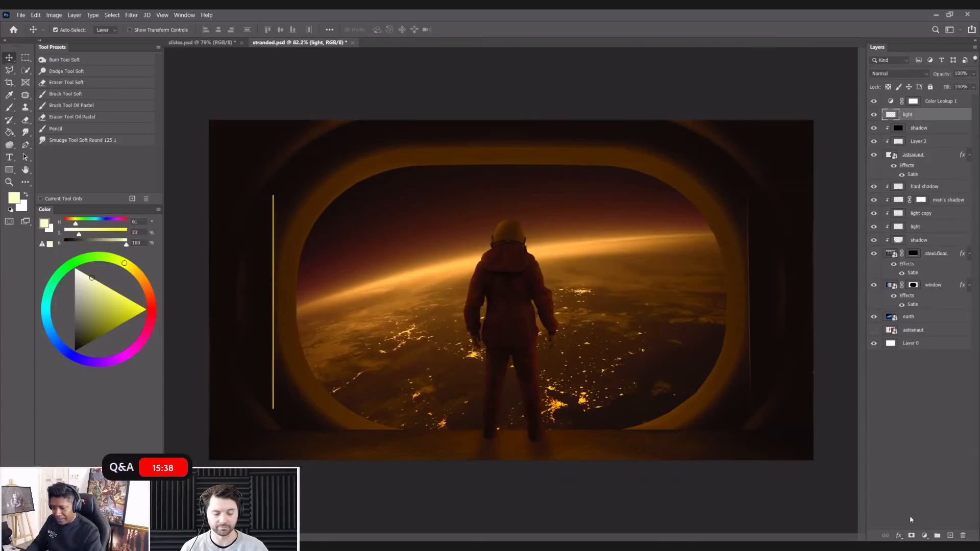
- Give the light layer a Screen-mode Outer Glow with 97% opacity, 0% spread and 46 px size
click(898, 536)
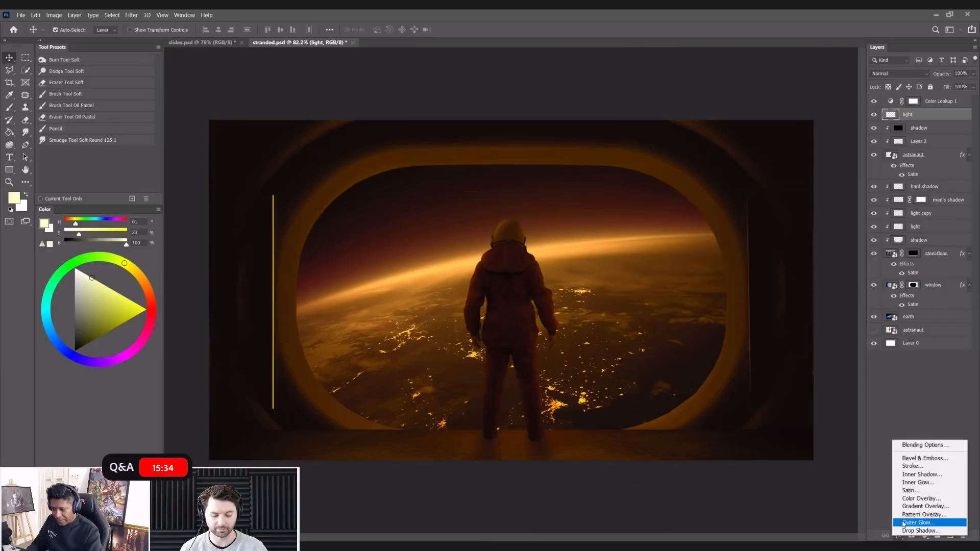
click(918, 523)
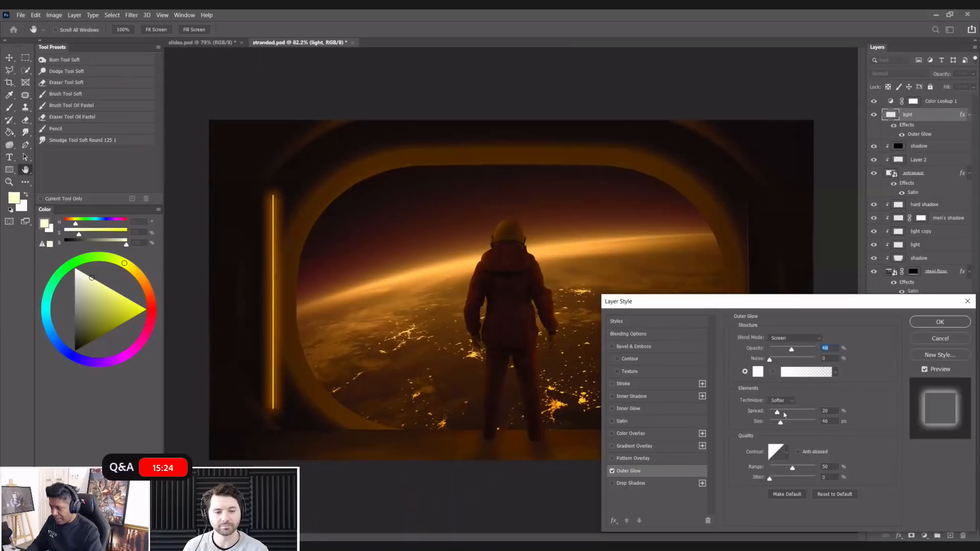
drag(772, 414, 784, 413)
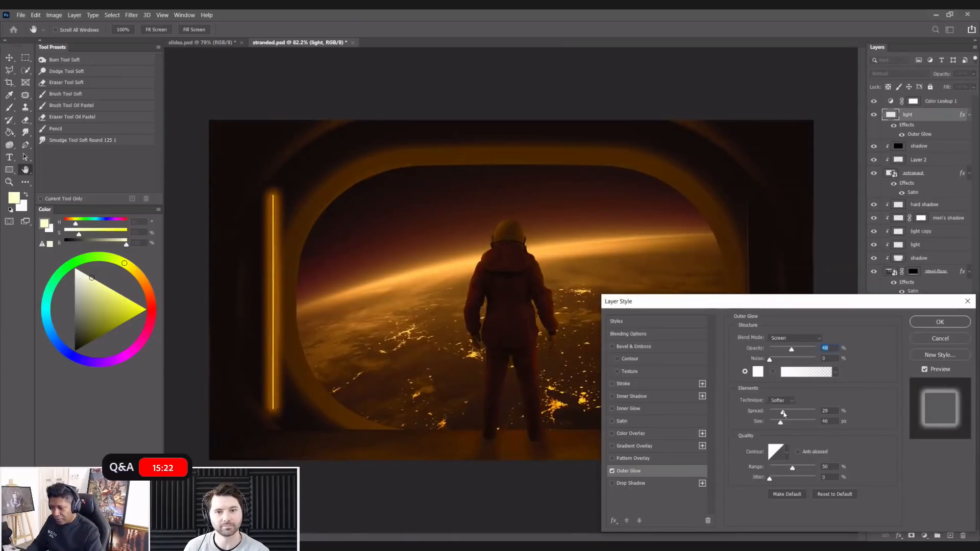
drag(784, 413, 751, 416)
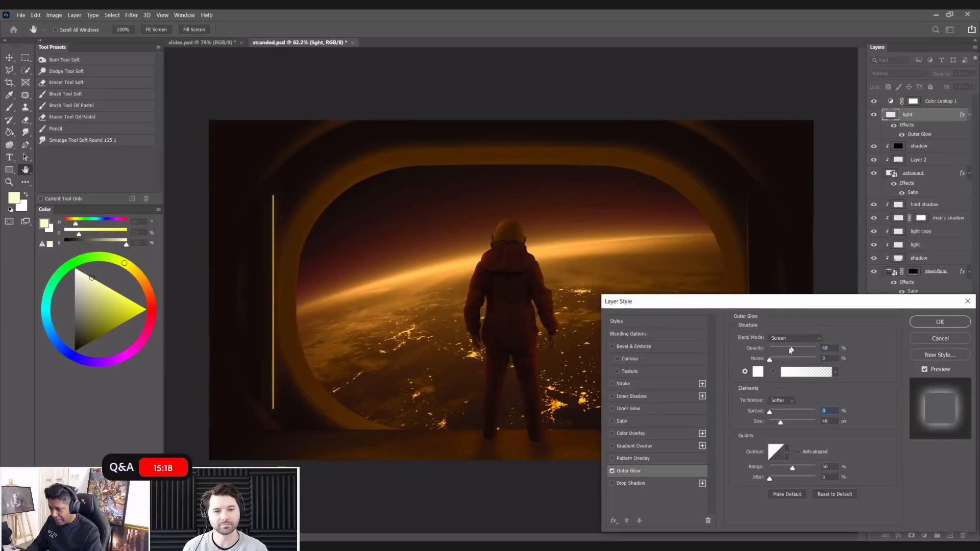
drag(791, 350, 814, 348)
click(925, 370)
click(925, 369)
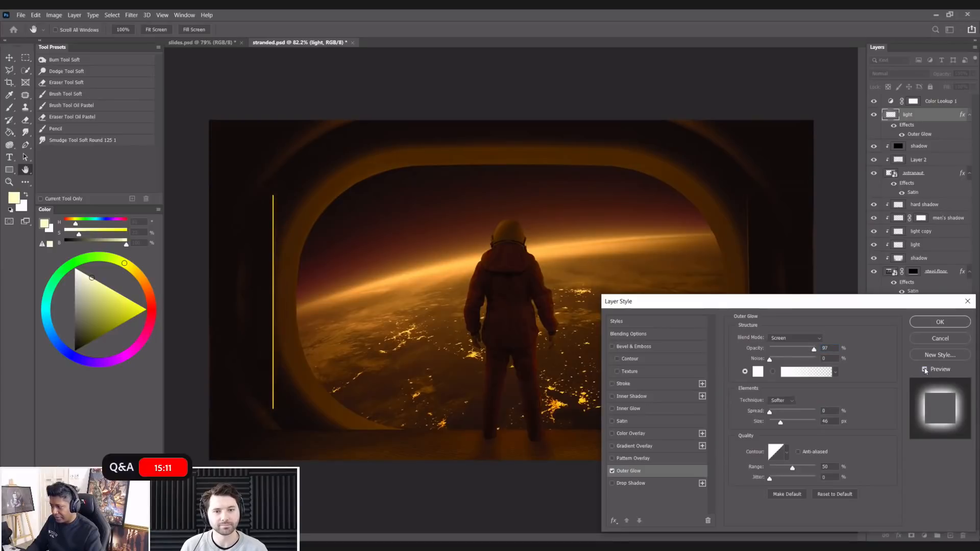
click(942, 321)
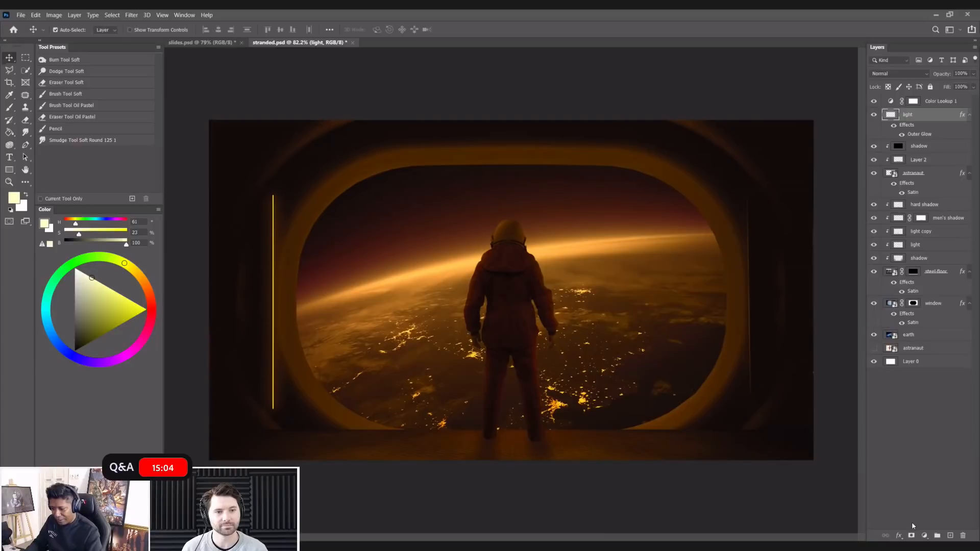
click(911, 536)
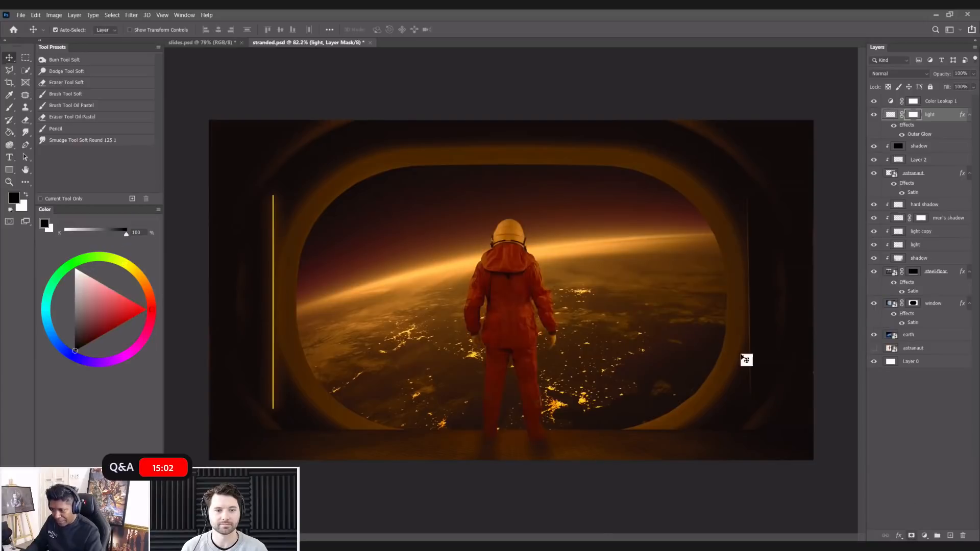
key(b)
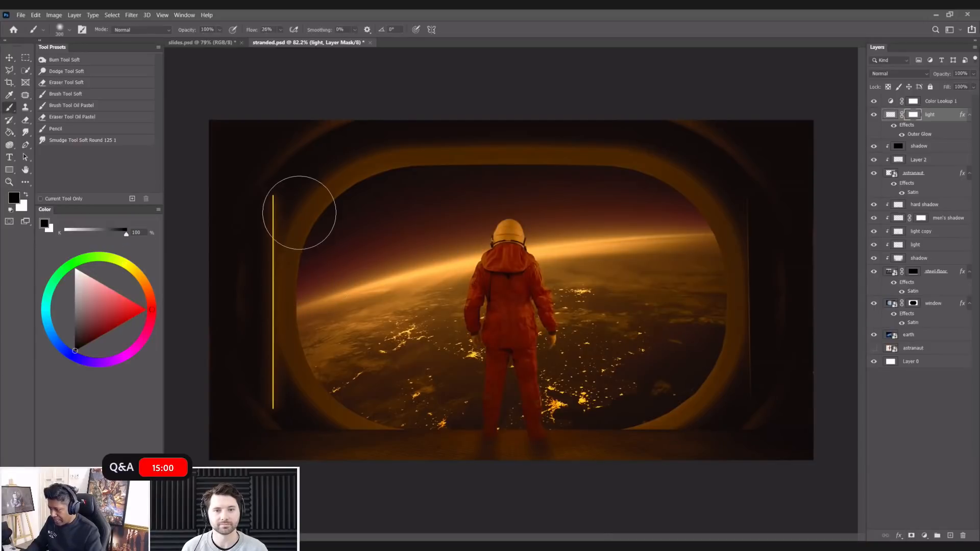
key(ctrl+z)
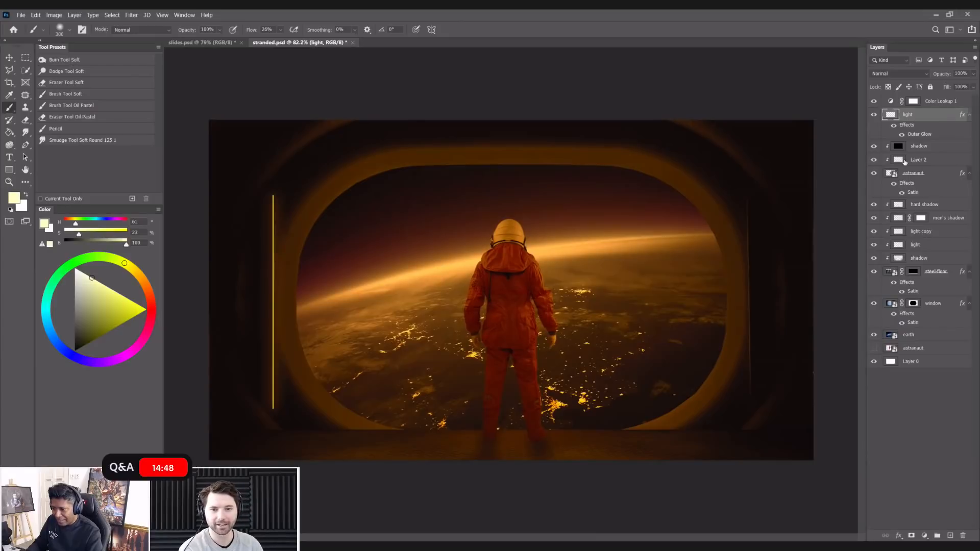
- Make the light layer the active layer and save the document
click(912, 194)
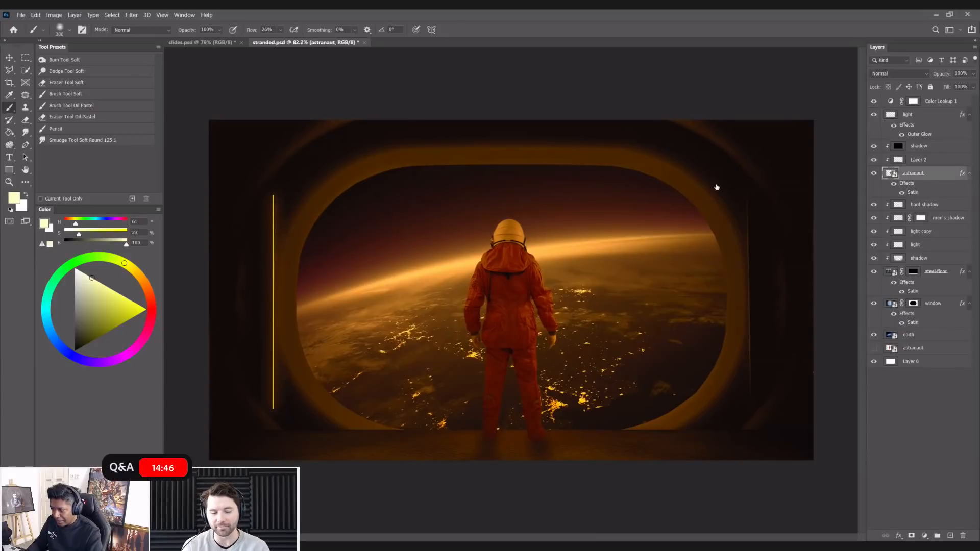
click(925, 323)
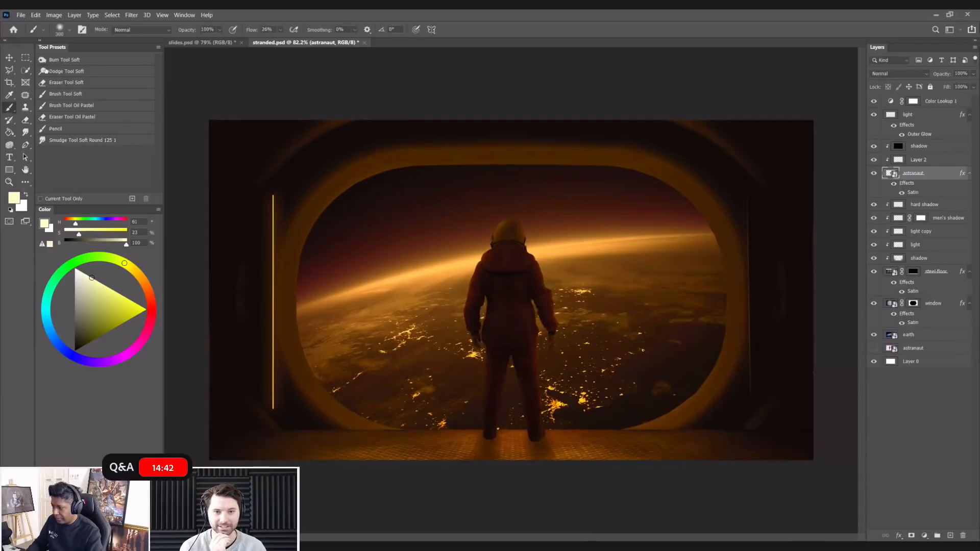
key(v)
click(919, 118)
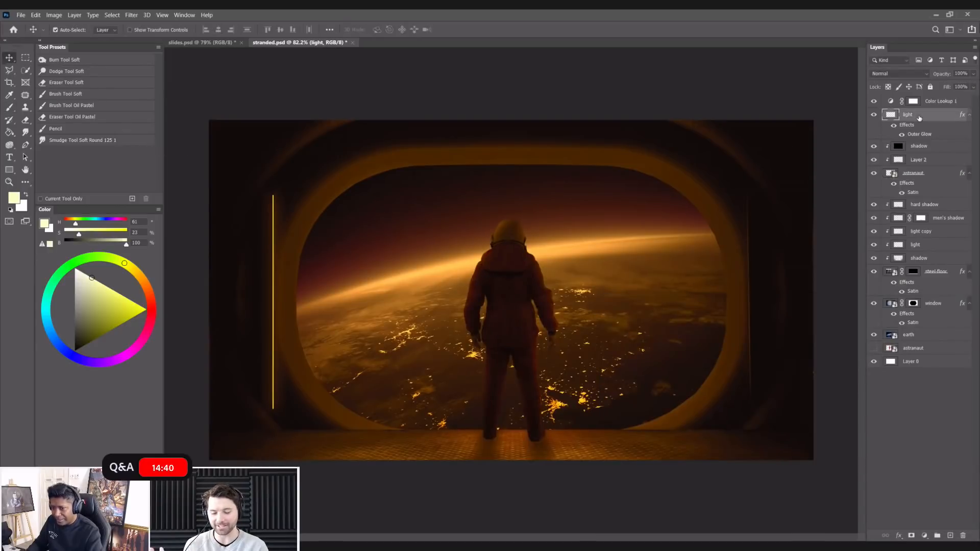
key(ctrl+s)
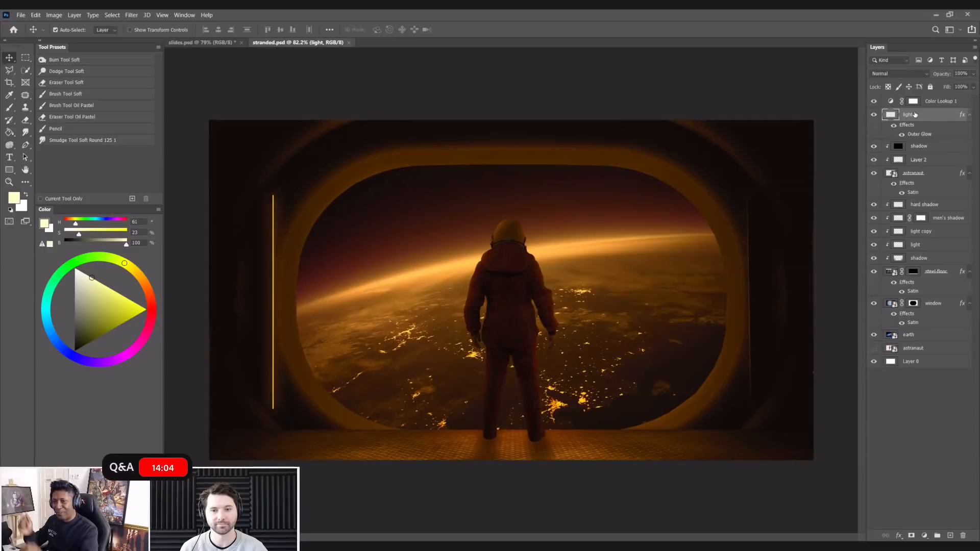
- Add a layer mask to the light layer and fade the strip's upper and lower ends with a soft 200 px black brush
click(912, 535)
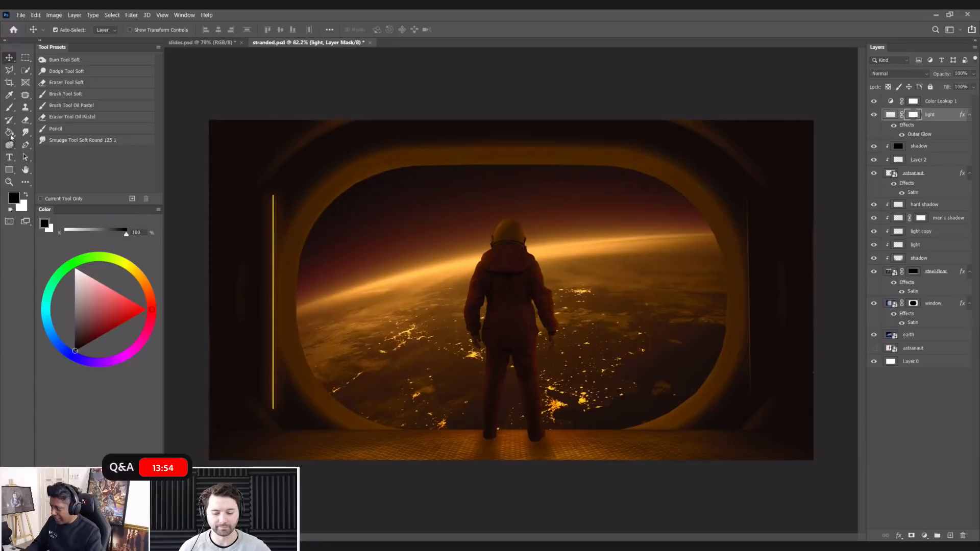
click(9, 107)
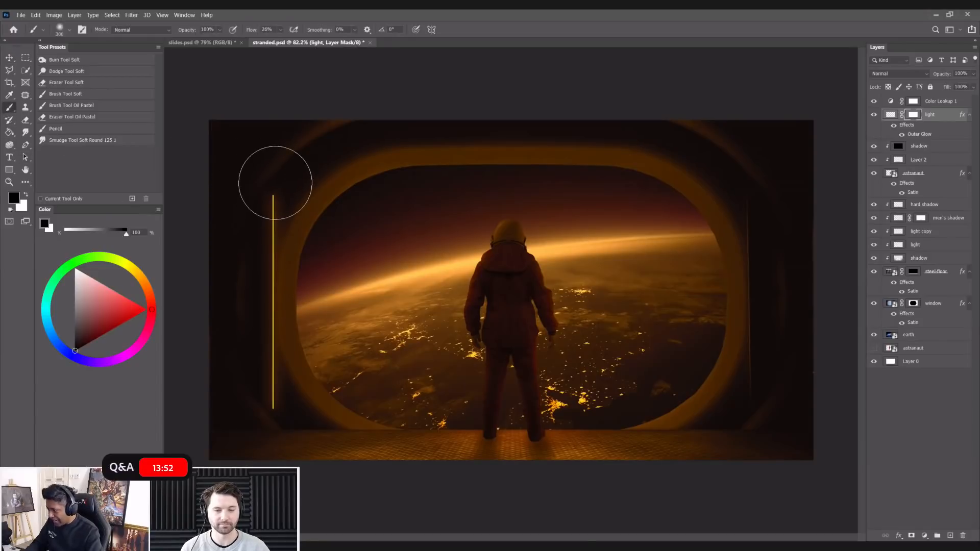
key(bracketleft)
key(bracketleft)
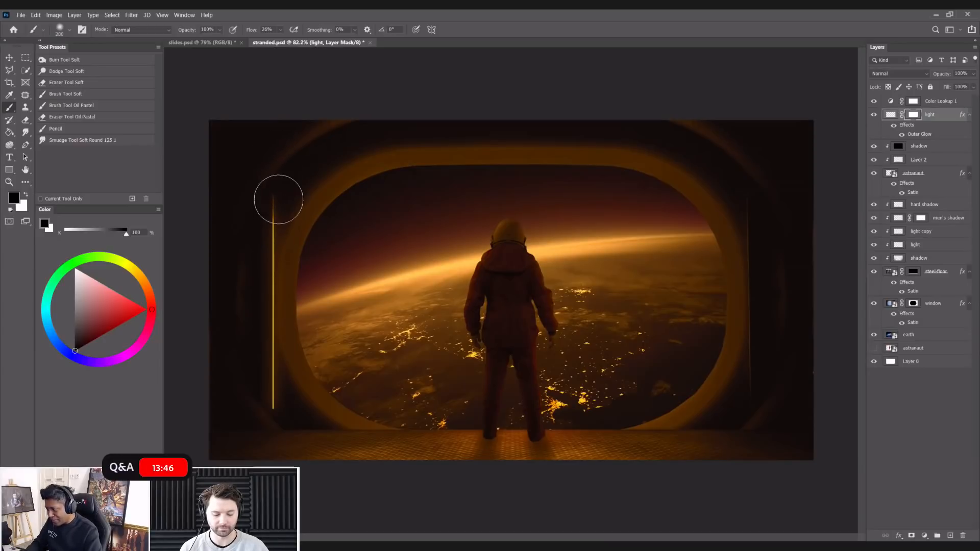
mouse_move(275, 171)
mouse_down()
mouse_move(278, 216)
mouse_move(276, 183)
mouse_up()
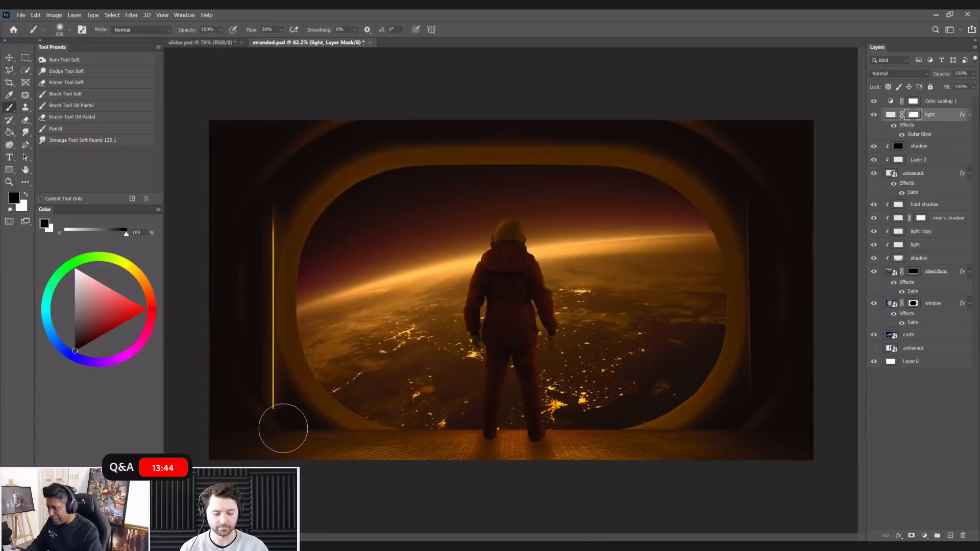
mouse_move(271, 402)
mouse_down()
mouse_move(272, 430)
mouse_move(271, 410)
mouse_up()
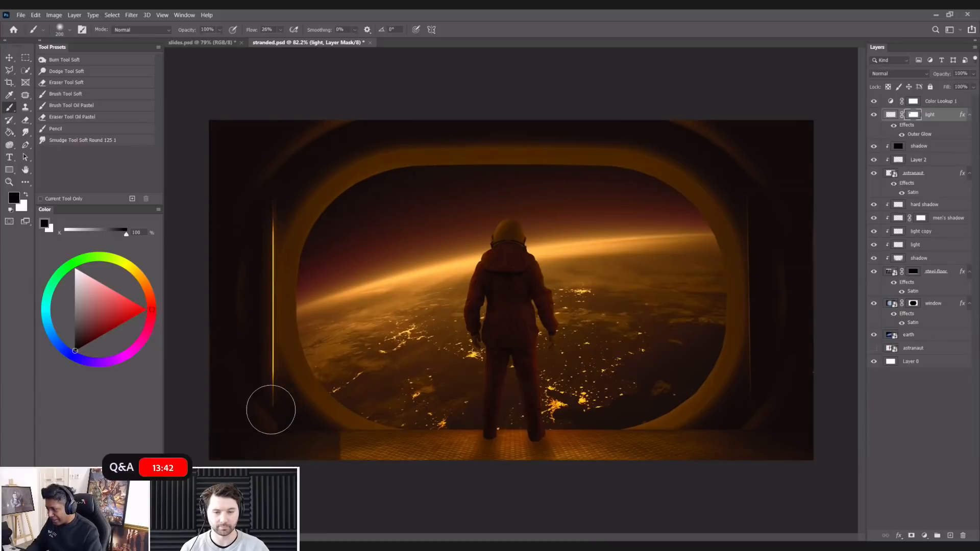
- Examine the faded light strip up close and check how its glow and the layer effects look in the whole composition
click(10, 57)
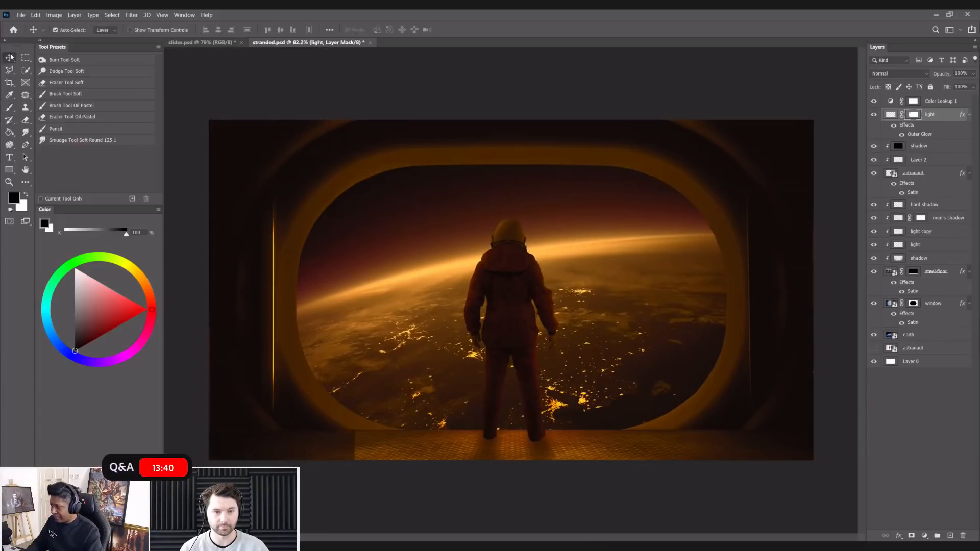
key(ctrl+plus)
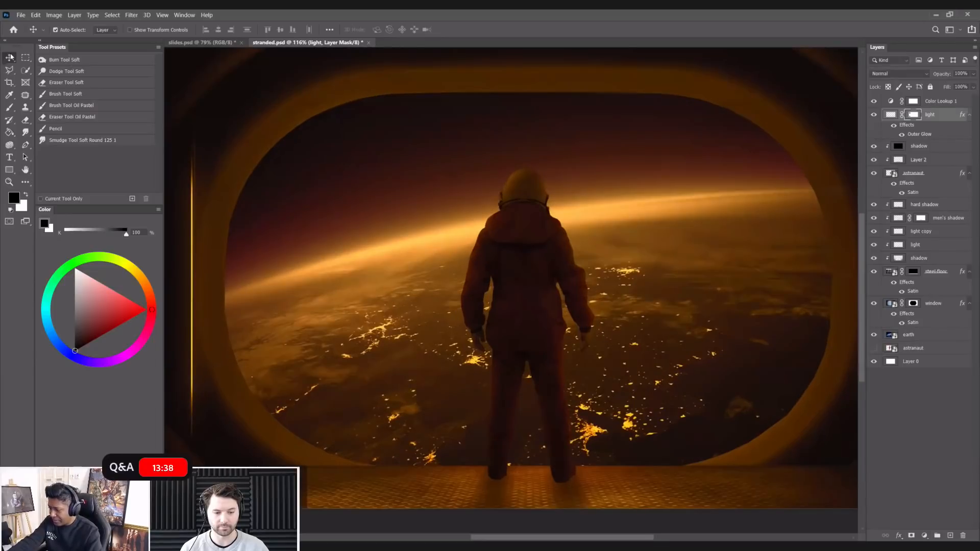
key(ctrl+plus)
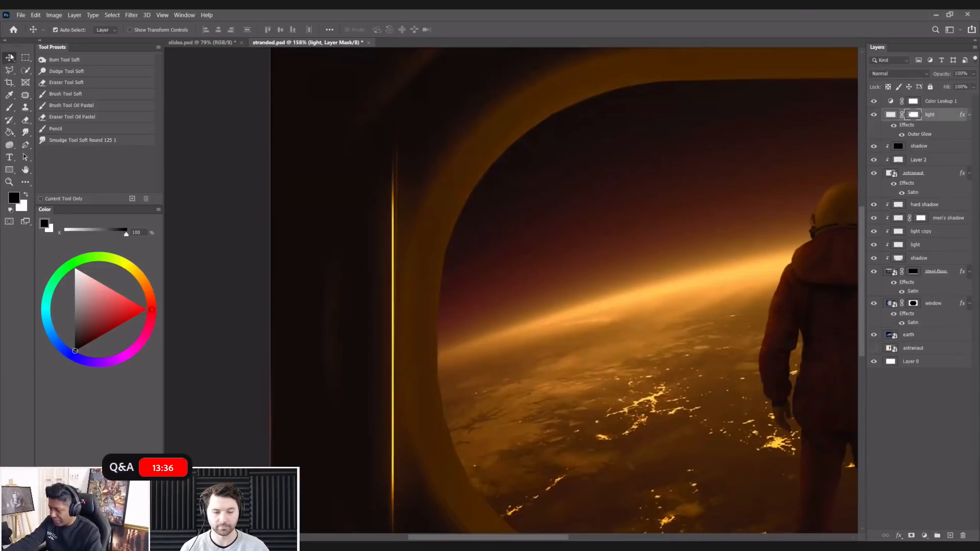
key(ctrl+0)
scroll(2, 13, up, 2)
key(m)
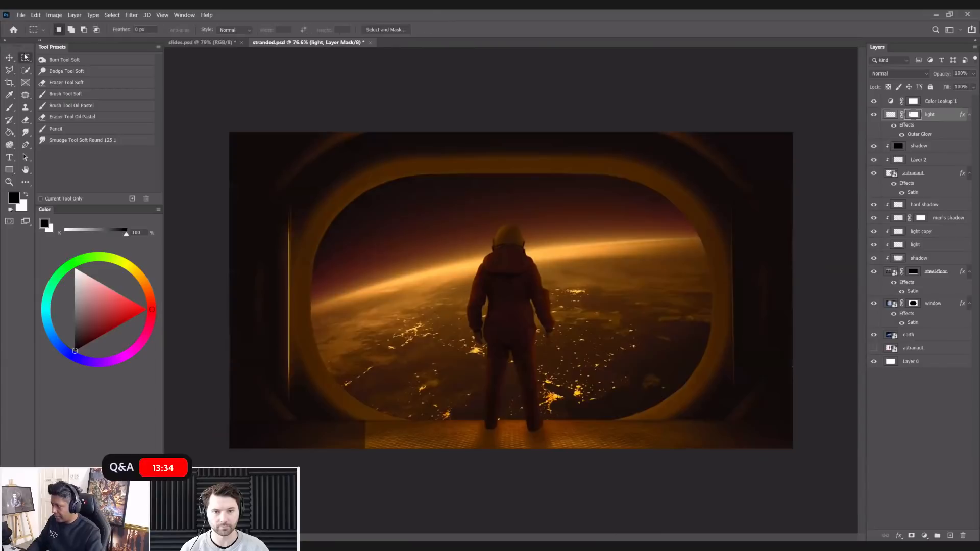
click(901, 135)
click(901, 135)
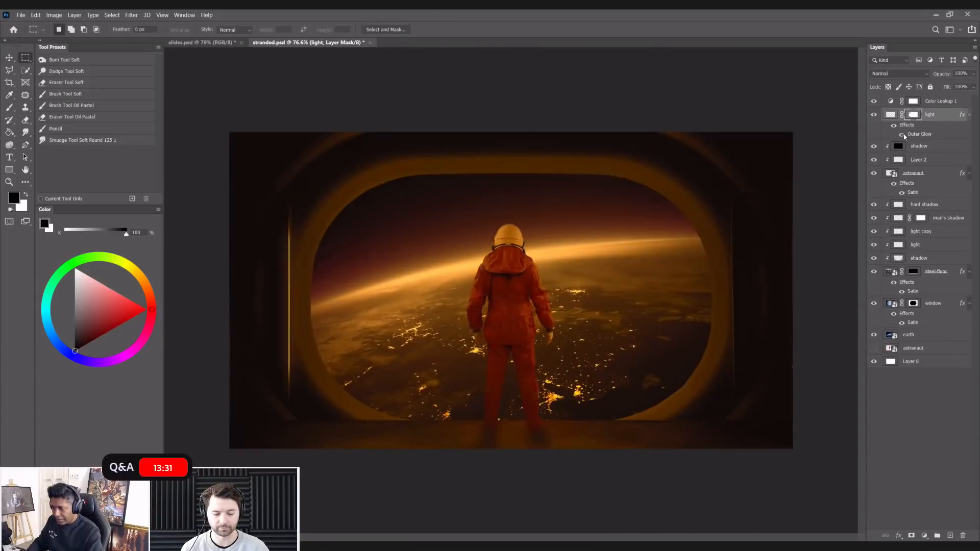
click(906, 196)
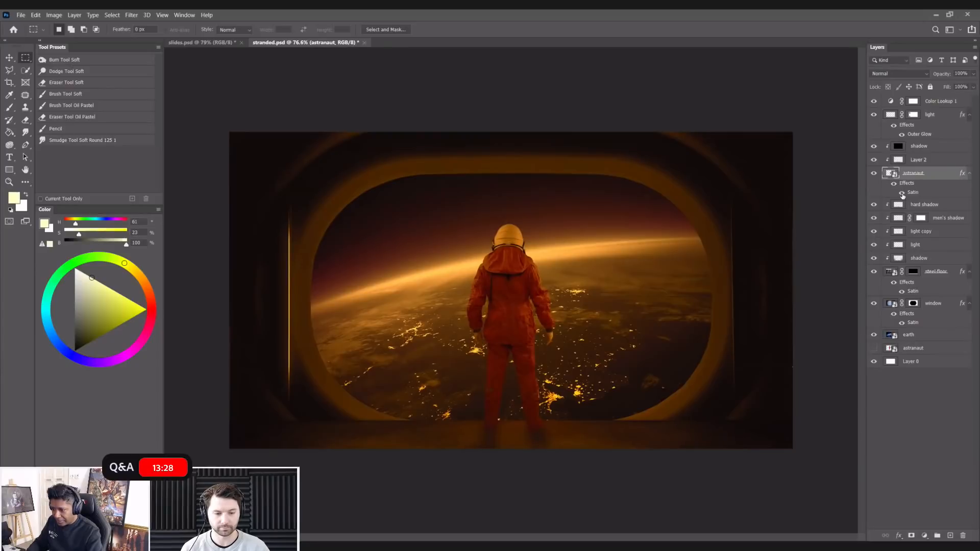
double_click(924, 265)
click(937, 323)
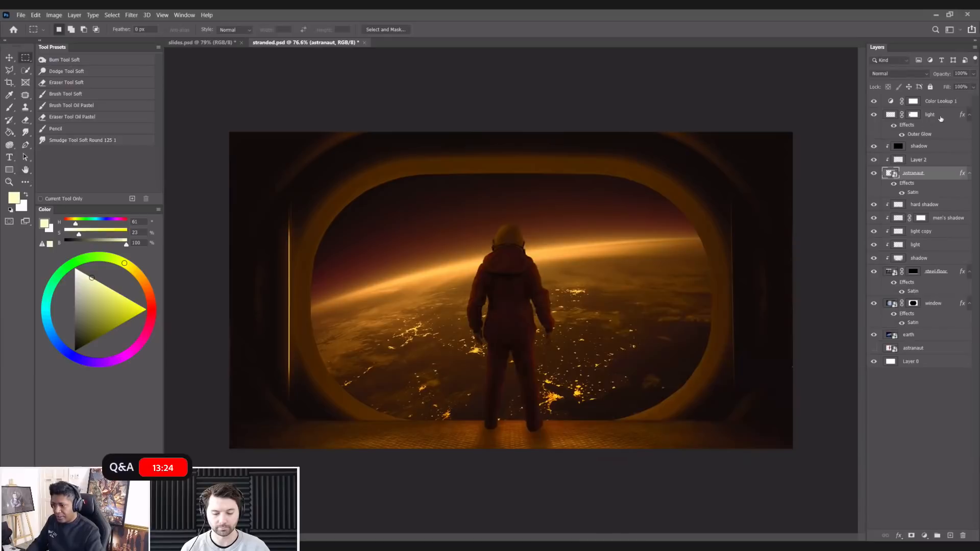
- Duplicate the light layer and move the copy onto the matching wall edge right of the spaceship window
click(940, 118)
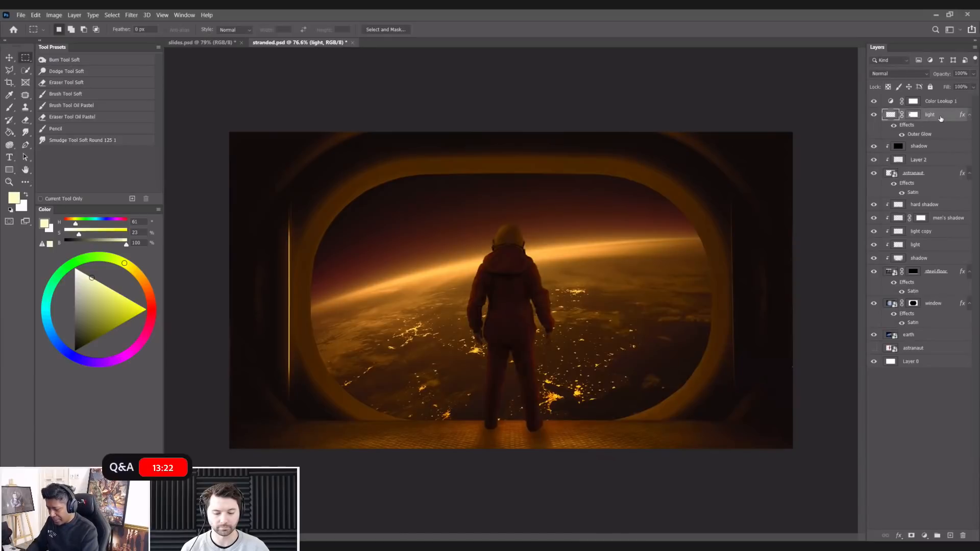
key(ctrl+j)
key(ctrl+t)
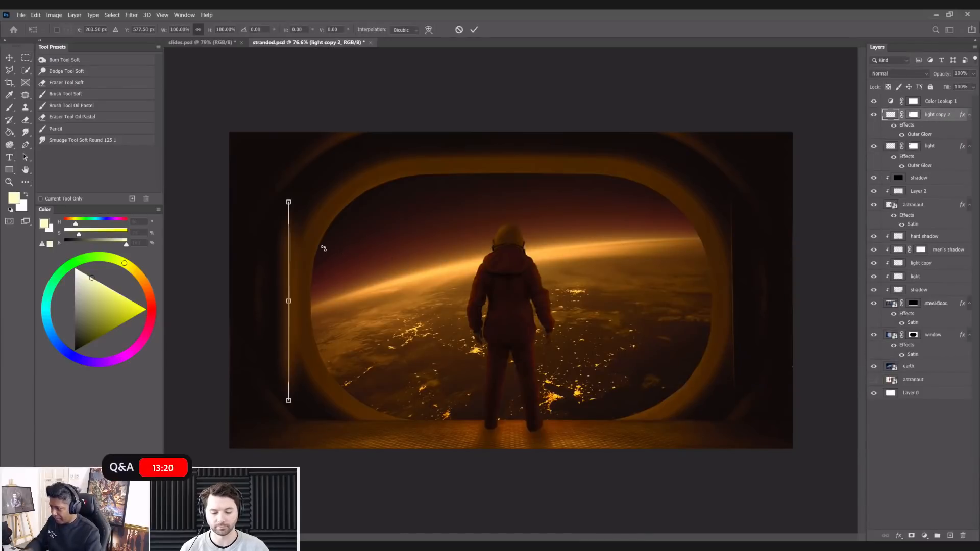
key(Return)
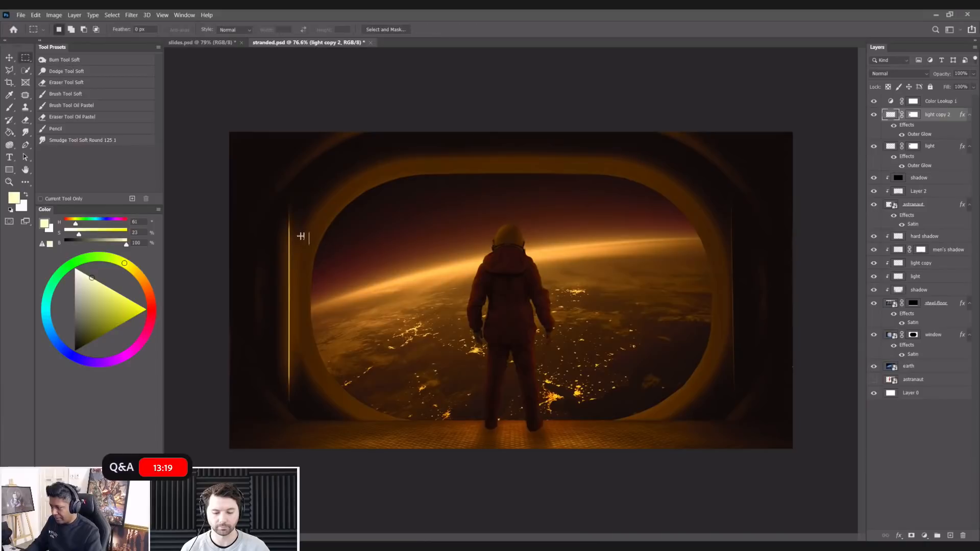
click(10, 58)
drag(354, 168, 680, 175)
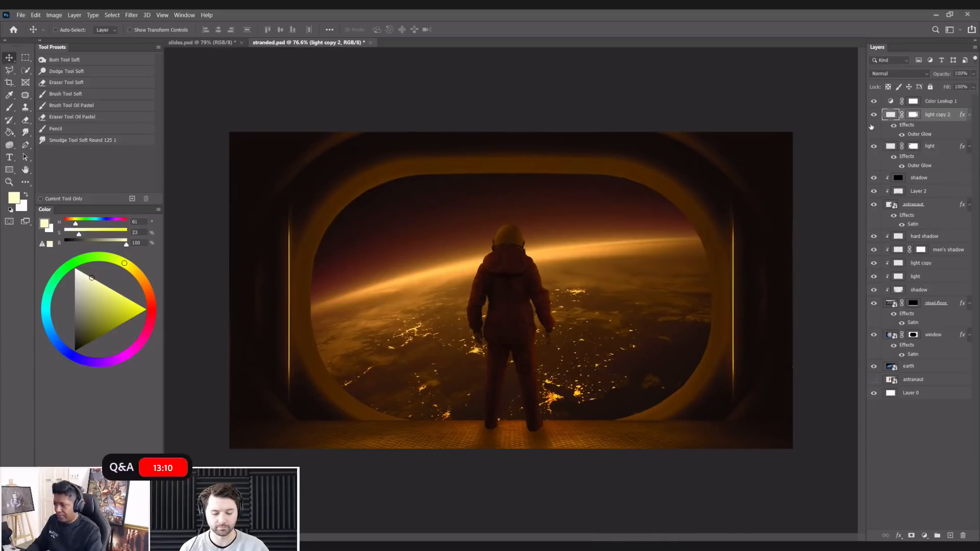
click(930, 147)
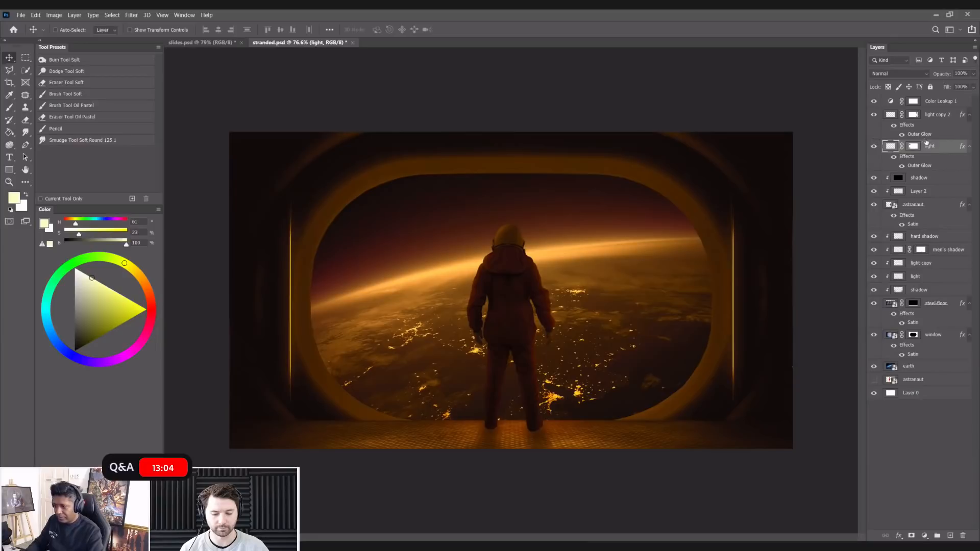
- Add a new layer above light copy 2 and paint one soft 400 px pale yellow dab over the earth
click(935, 115)
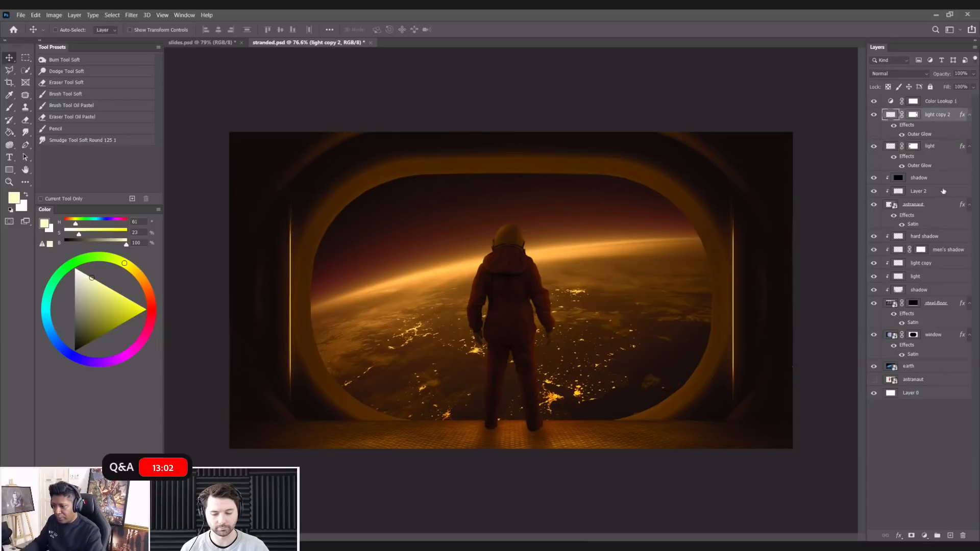
click(950, 535)
key(b)
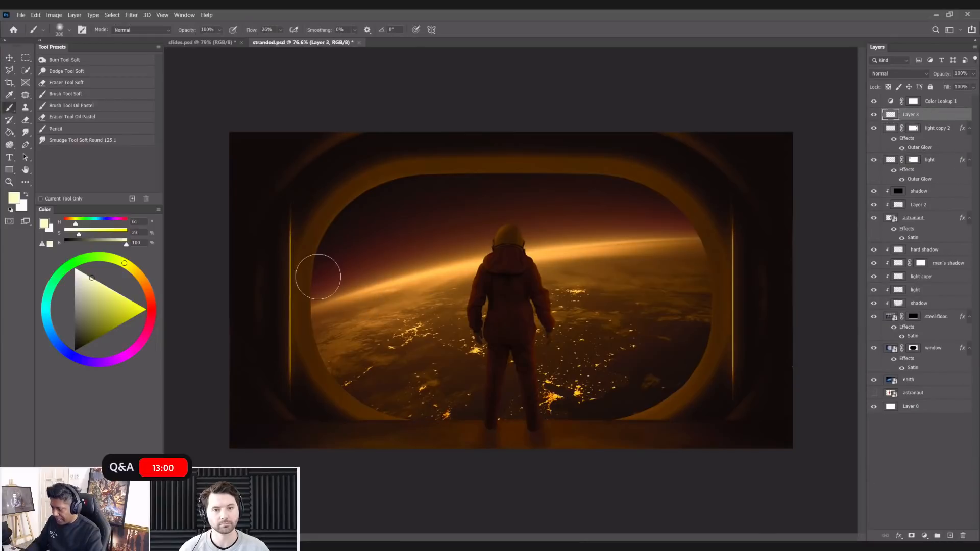
key(bracketright)
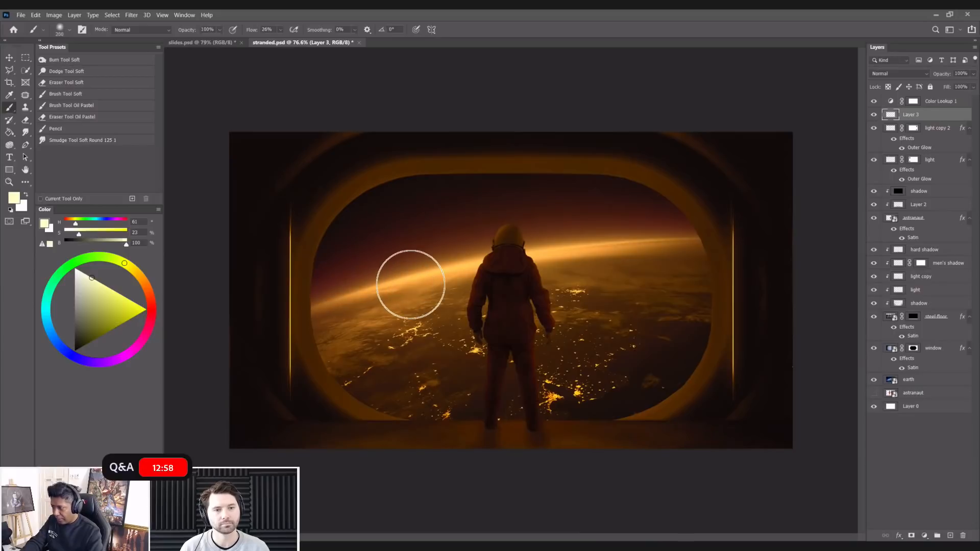
key(bracketright)
key(bracketright)
key(bracketright)
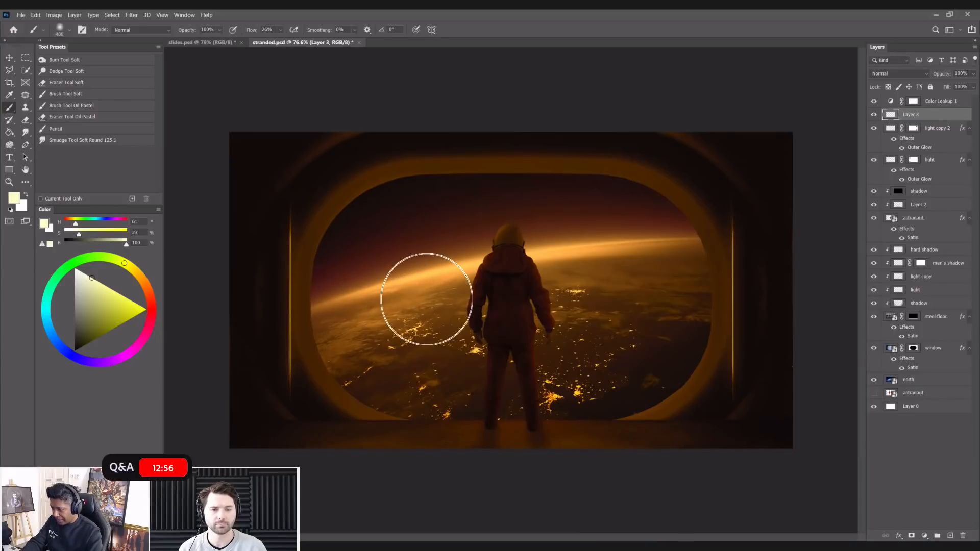
click(426, 299)
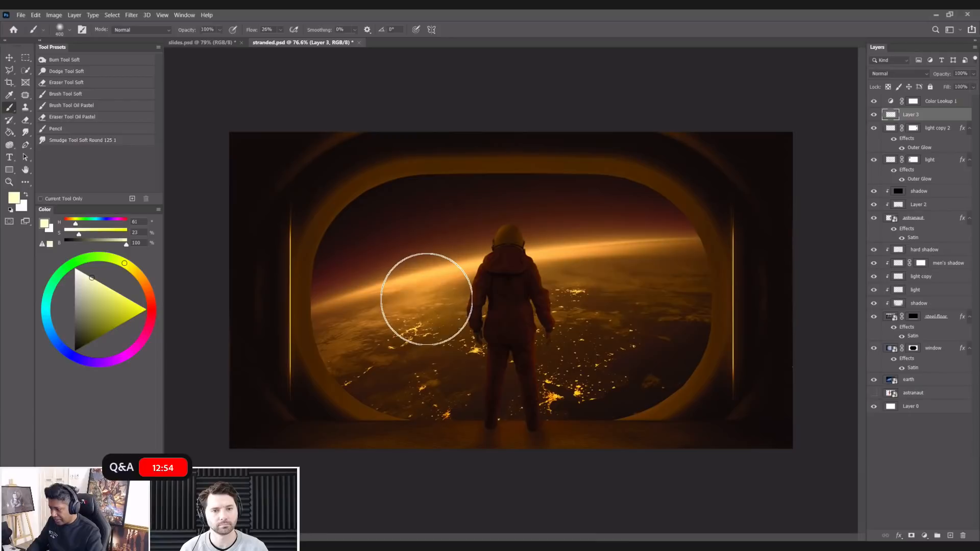
- Squeeze the pale yellow dab to about a quarter of its width and place it over the strip left of the window
key(ctrl+t)
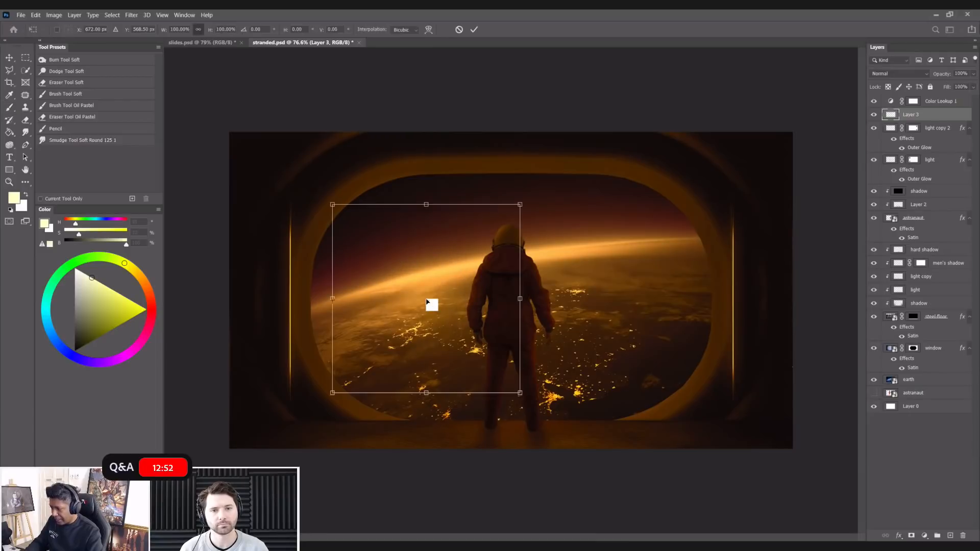
drag(523, 298, 307, 284)
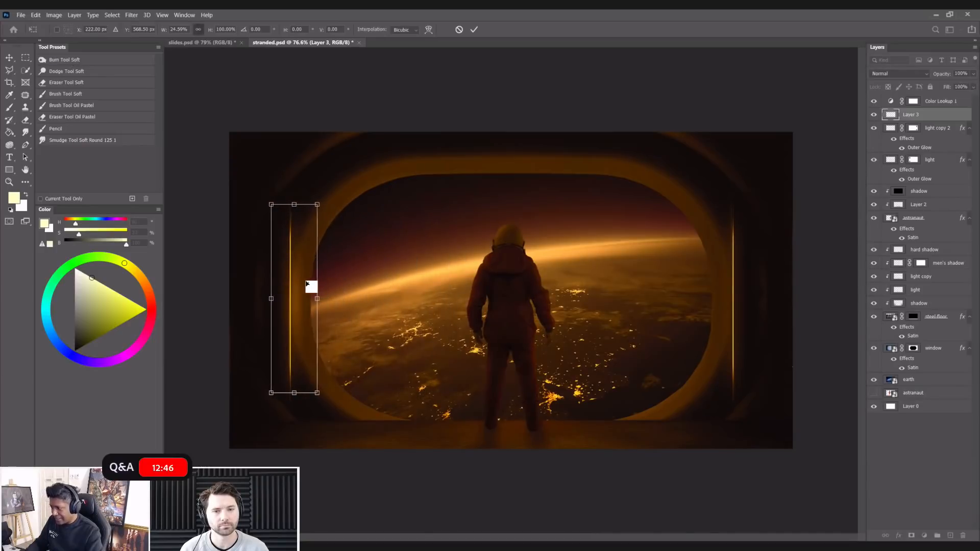
key(Return)
key(b)
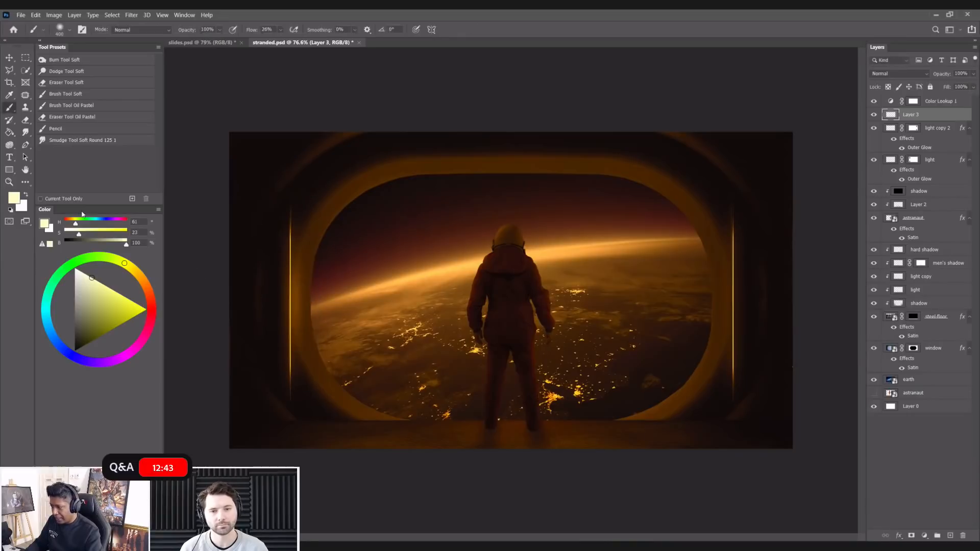
- Rename the new glow layer, Layer 3, as "soft-light"
click(9, 57)
double_click(915, 115)
text(soft-light)
key(Return)
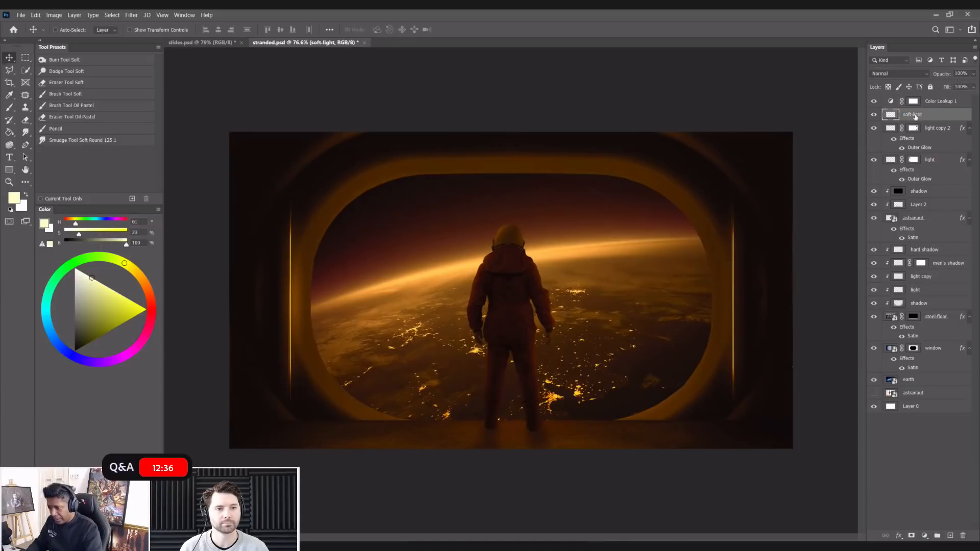
- Duplicate the soft-light layer and move the copy over the light strip right of the window
key(ctrl+j)
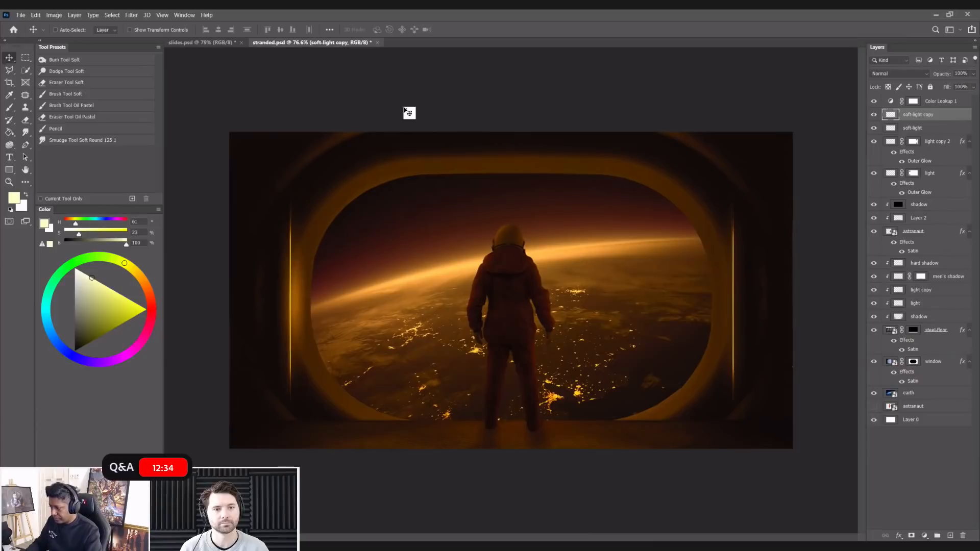
drag(259, 211, 699, 222)
drag(691, 223, 691, 223)
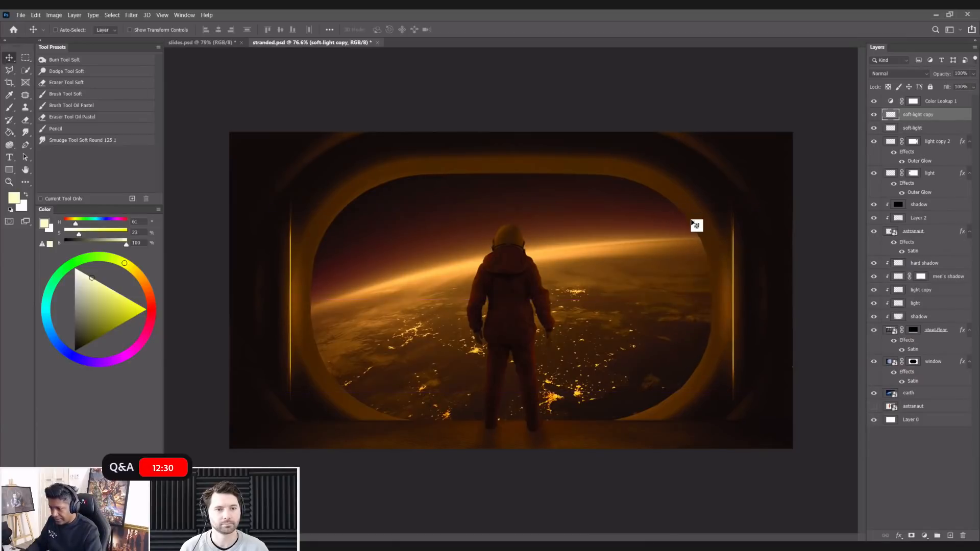
scroll(578, 197, down, 3)
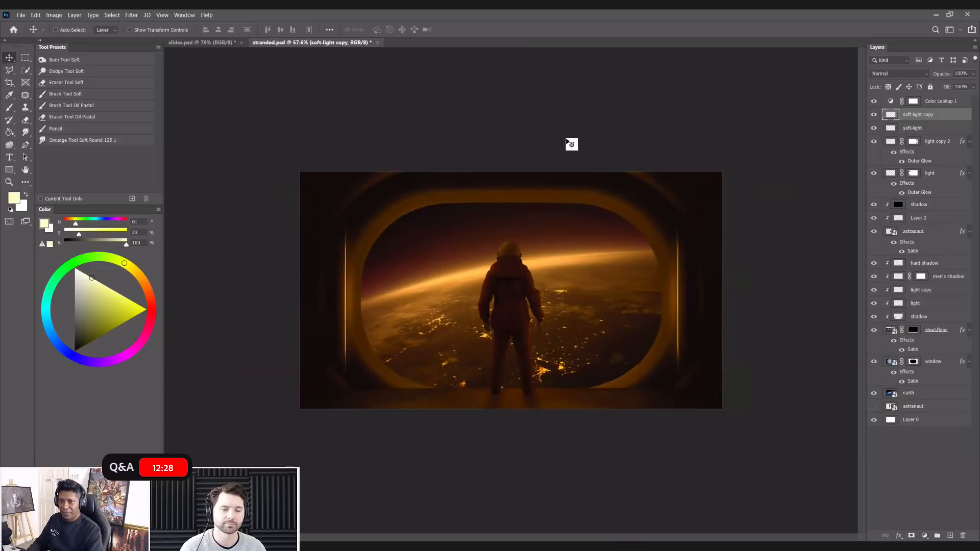
scroll(569, 145, up, 2)
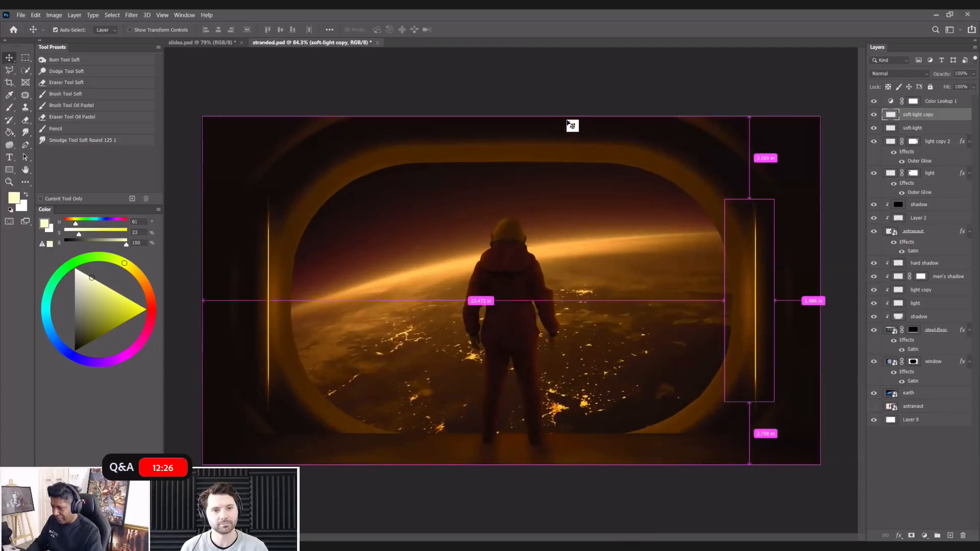
scroll(564, 97, up, 1)
scroll(565, 91, down, 1)
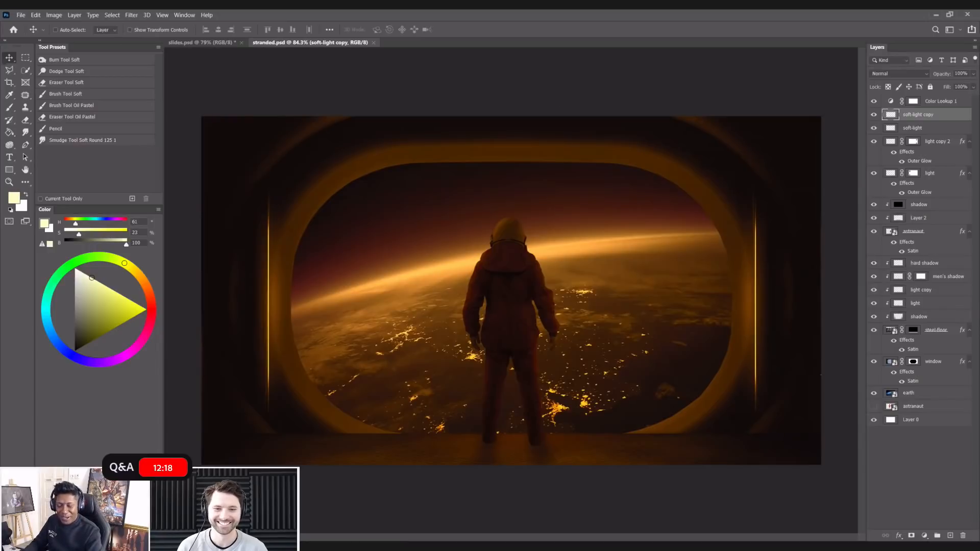
- Add a new layer above the earth layer, and outline and copy the front modules of the station in station.jpg with the Polygonal Lasso
click(923, 395)
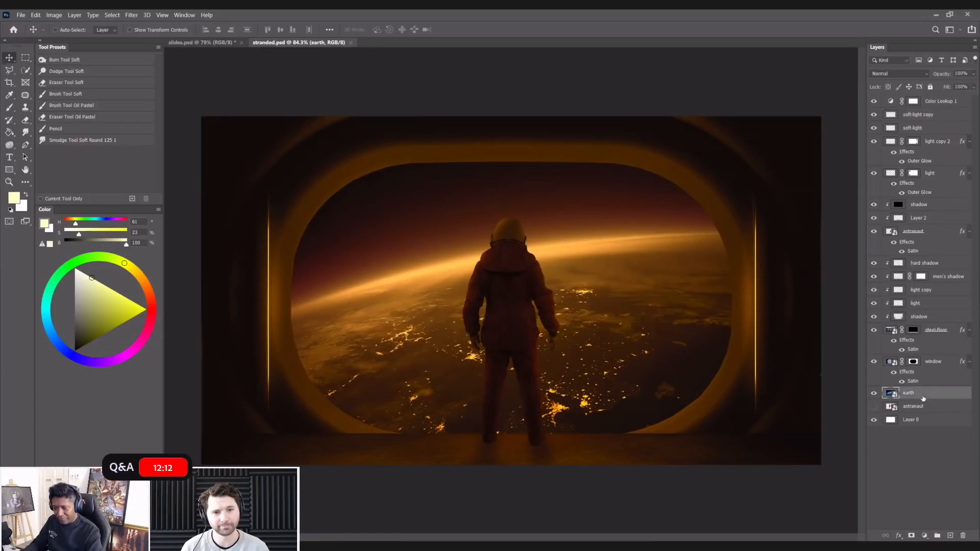
click(950, 535)
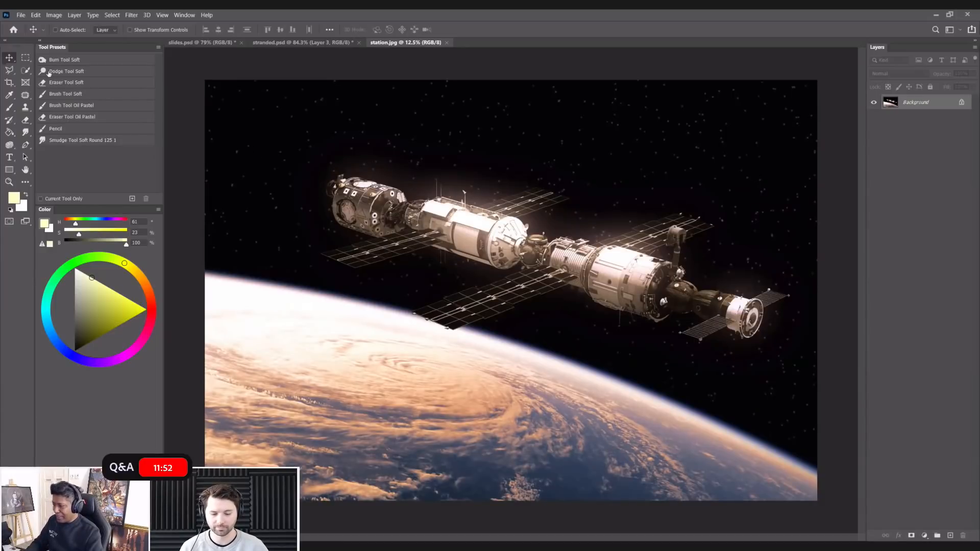
click(11, 72)
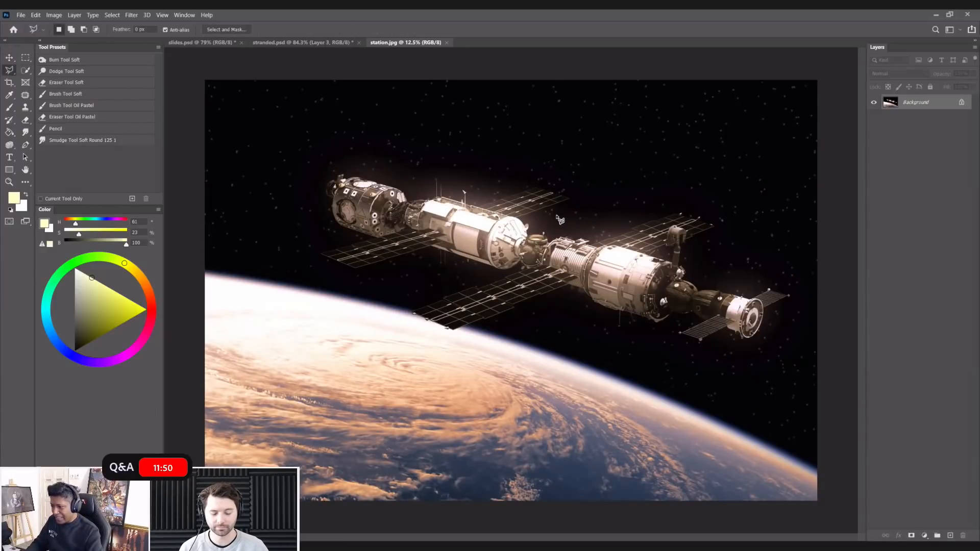
drag(556, 212, 535, 228)
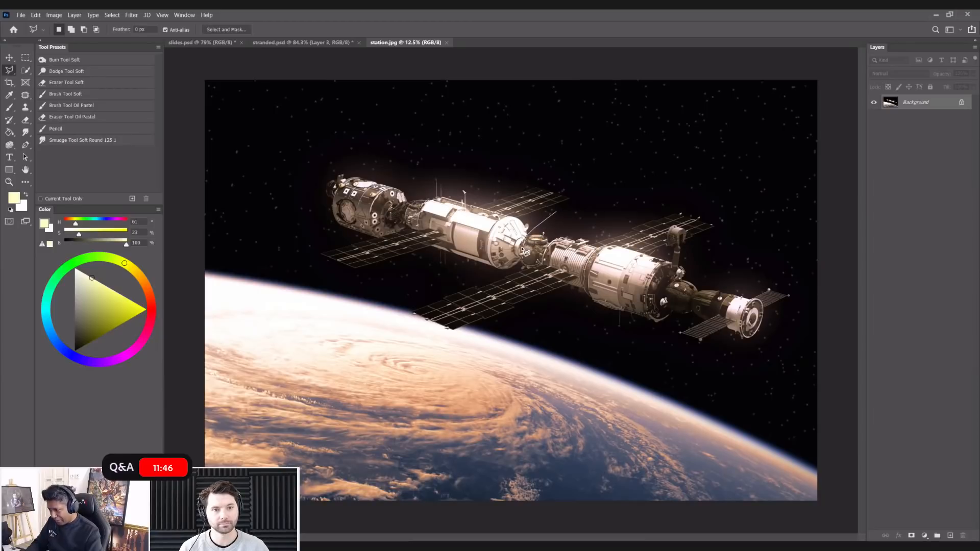
mouse_move(526, 269)
mouse_down()
mouse_move(442, 285)
mouse_move(334, 273)
mouse_move(267, 196)
mouse_move(308, 157)
mouse_move(582, 152)
mouse_move(586, 212)
mouse_up()
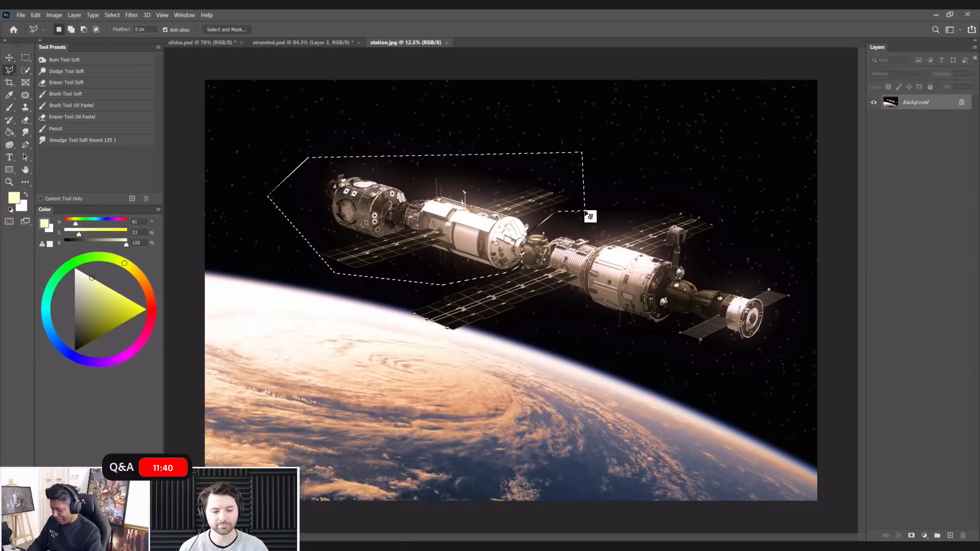
- Paste the copied station modules into the new layer of stranded.psd and convert that layer to a Smart Object
click(279, 44)
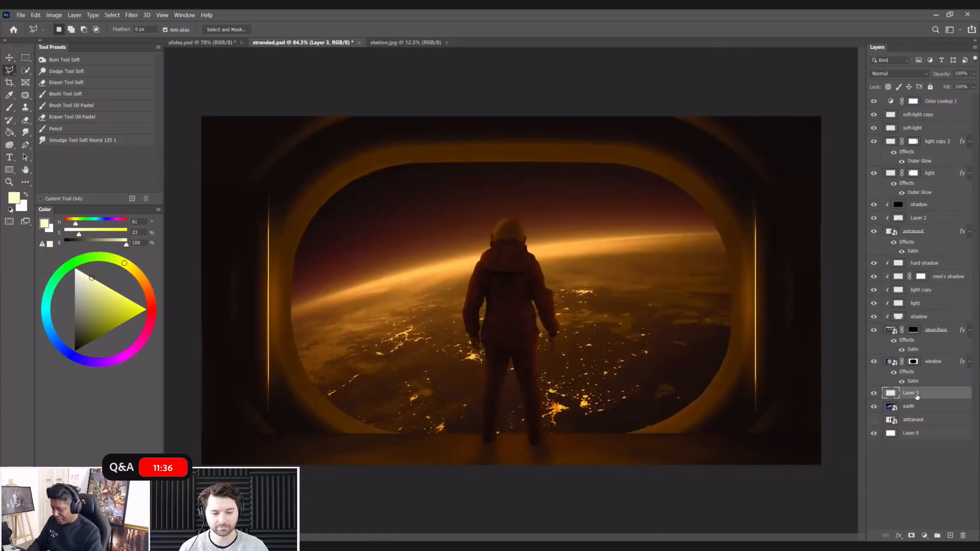
key(ctrl+v)
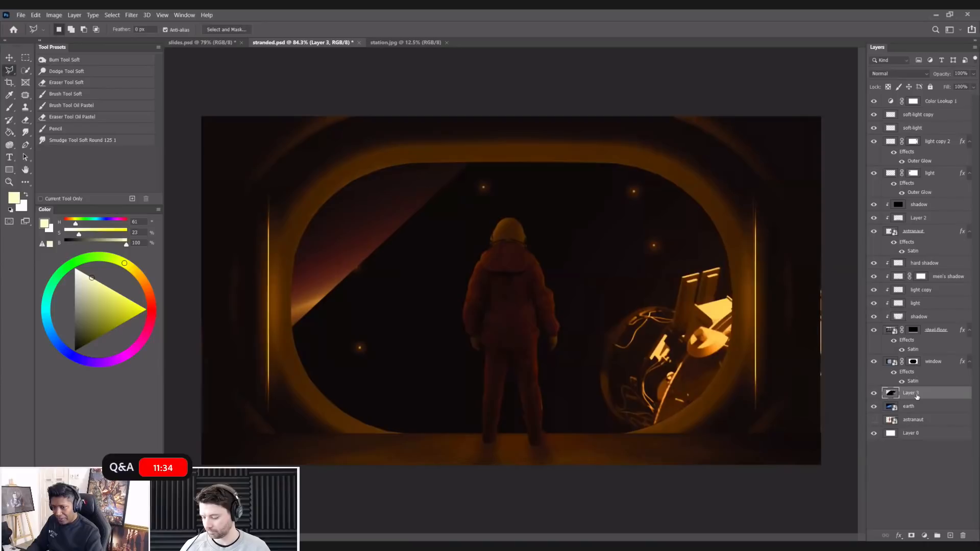
right_click(917, 396)
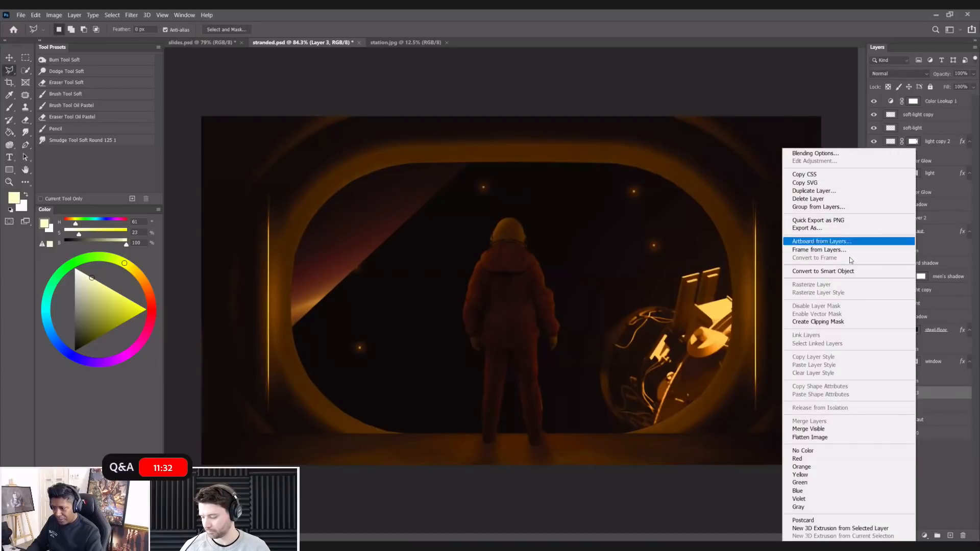
click(844, 272)
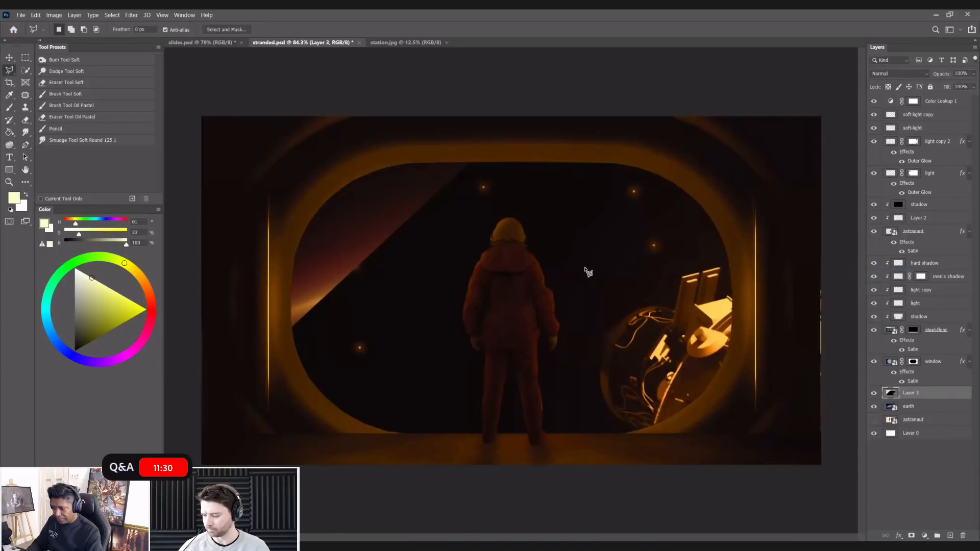
- Scale the pasted station down to about 12.8% and place it inside the window to the left of the astronaut
key(ctrl+t)
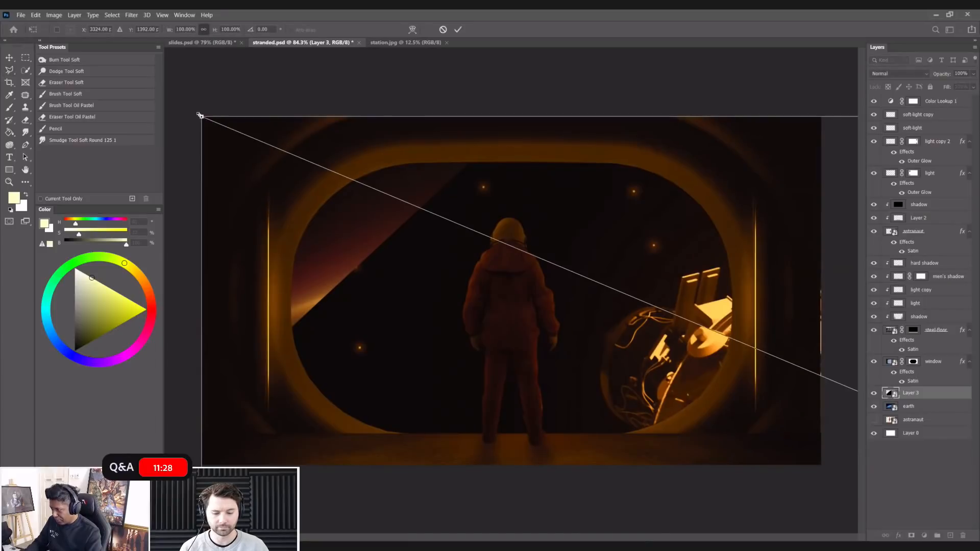
drag(199, 116, 595, 262)
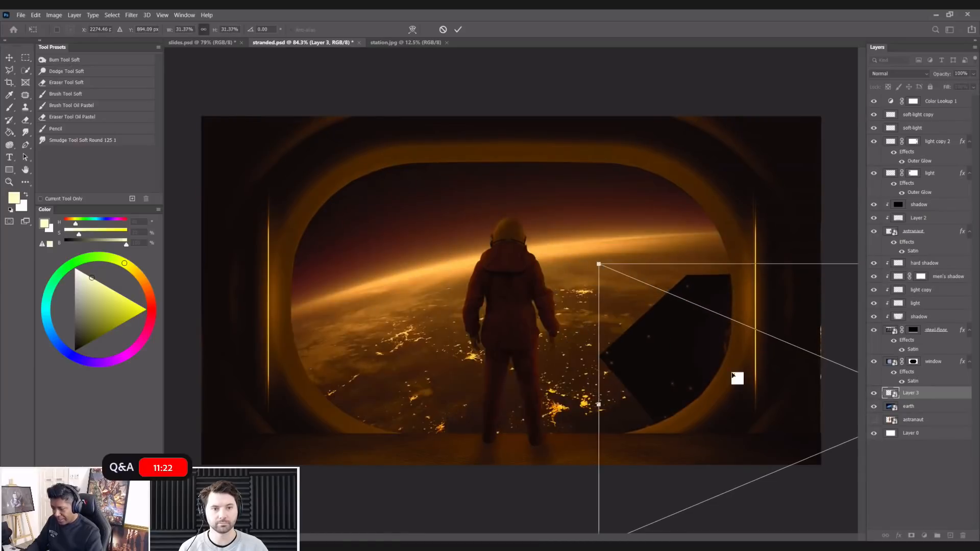
drag(340, 259, 339, 258)
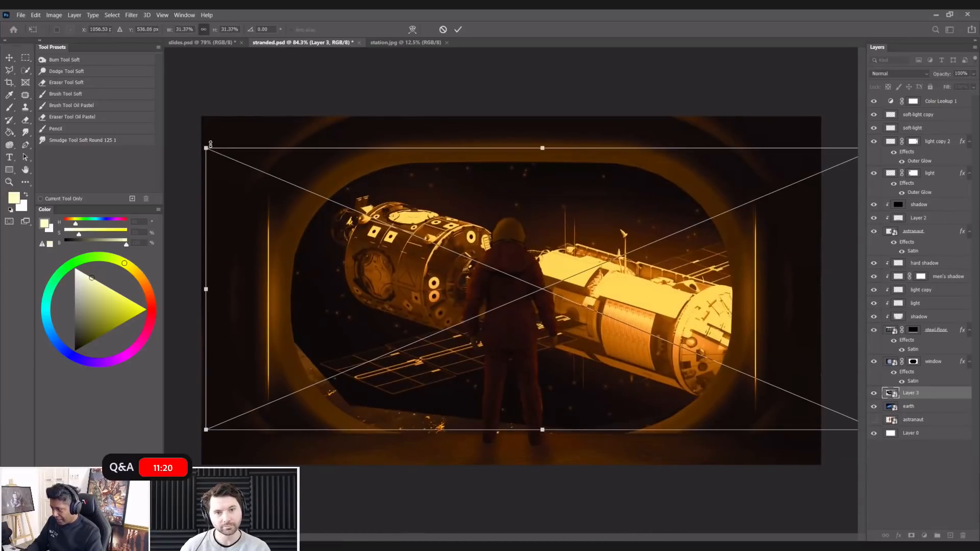
drag(206, 147, 389, 225)
drag(643, 324, 458, 363)
drag(511, 393, 481, 379)
drag(430, 343, 466, 343)
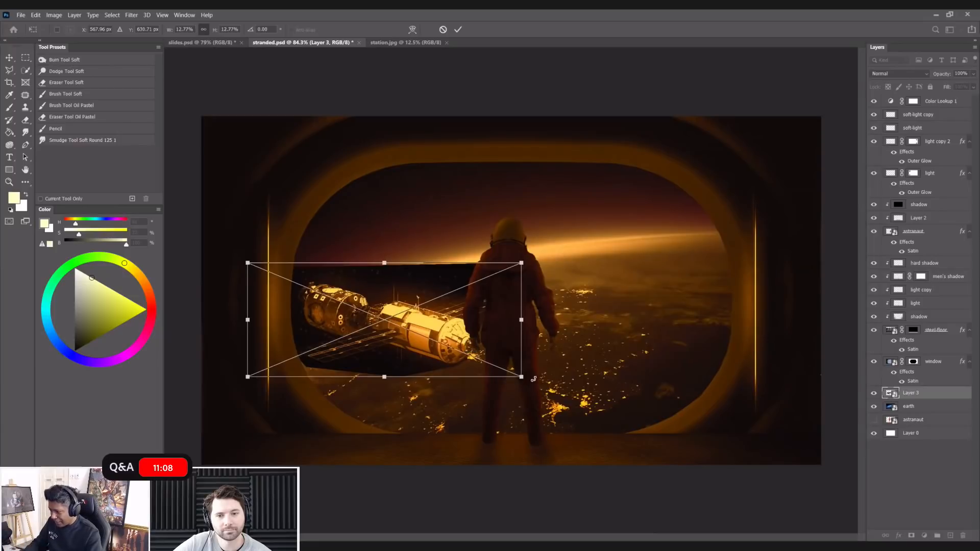
- Refine the station's scale to about 12.2%, rotate it about 4.1° clockwise and settle it beside the astronaut's arm
drag(531, 382, 540, 385)
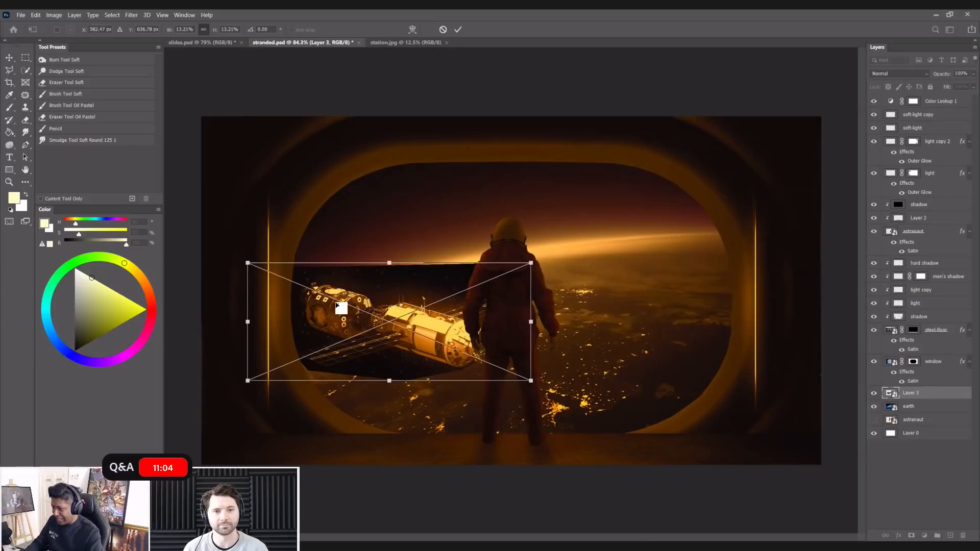
drag(248, 263, 241, 259)
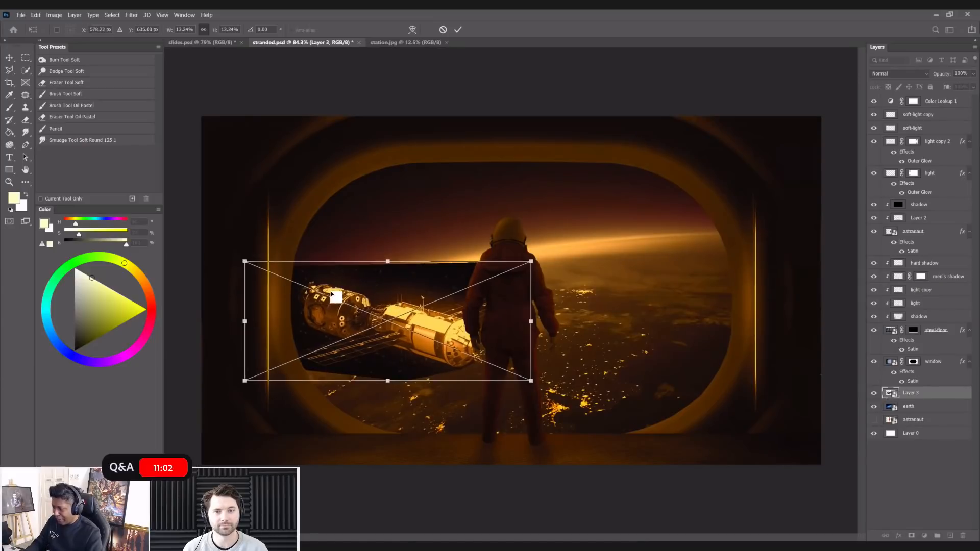
drag(331, 294, 327, 291)
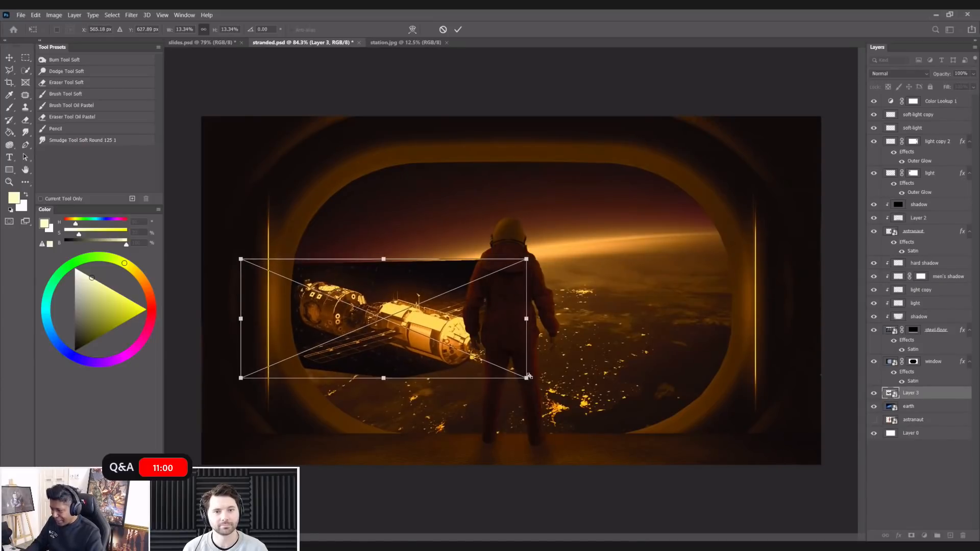
drag(526, 379, 502, 368)
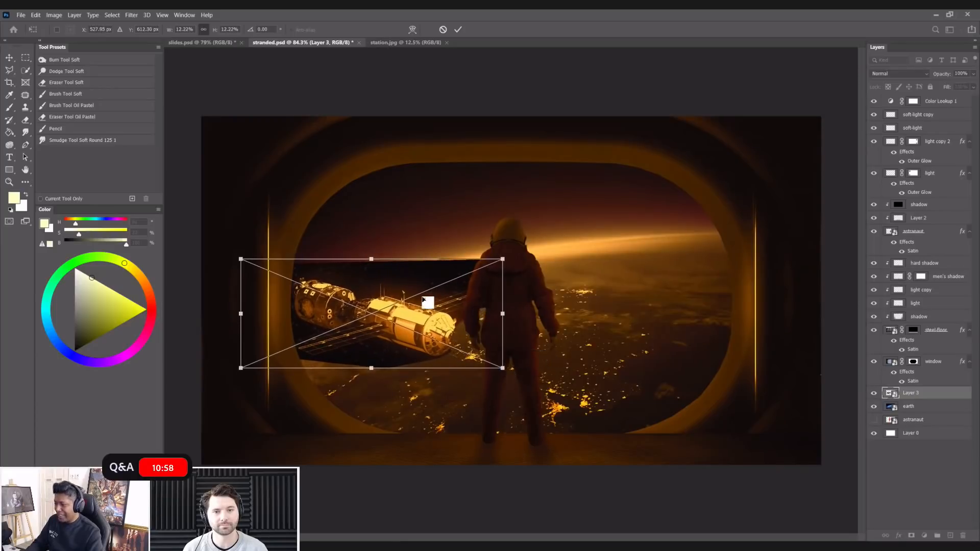
drag(433, 281, 441, 282)
drag(560, 236, 564, 252)
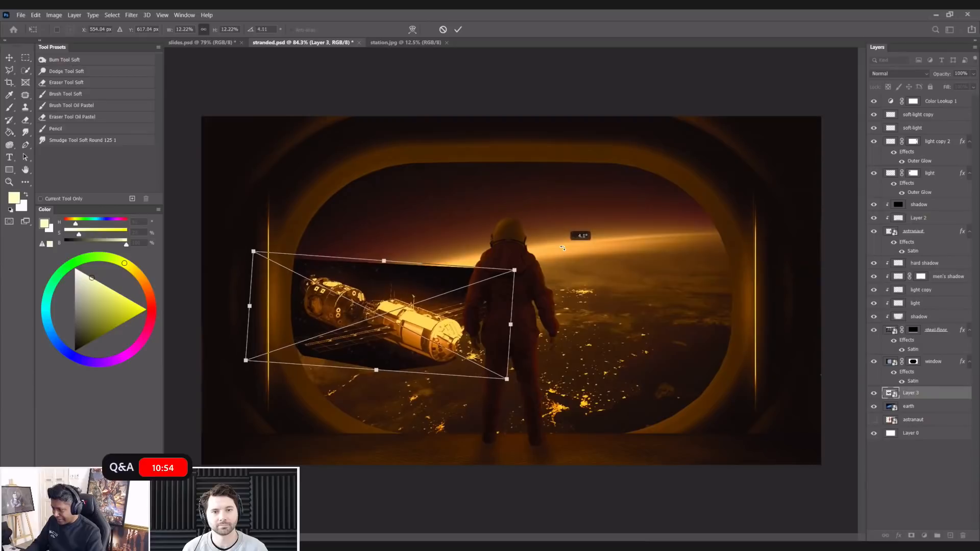
drag(411, 341, 411, 337)
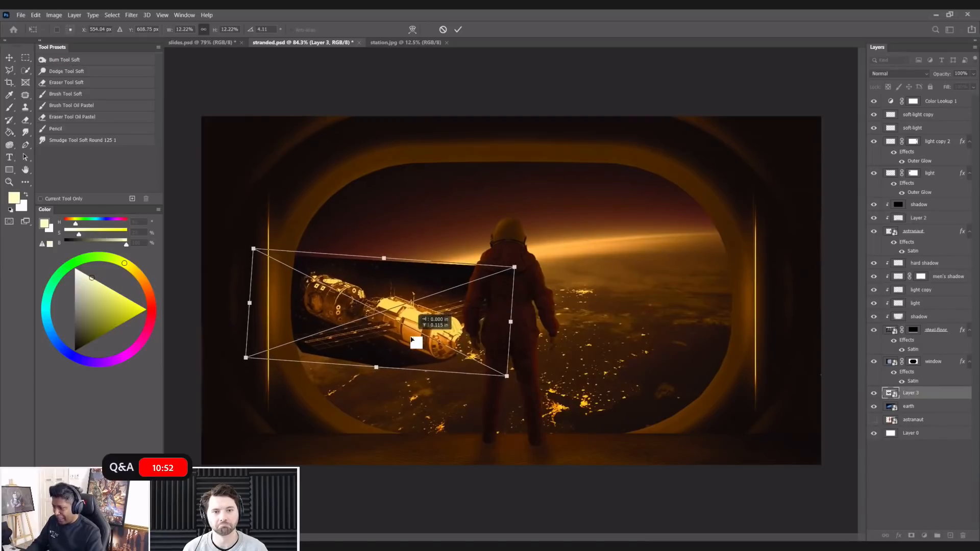
key(Return)
key(l)
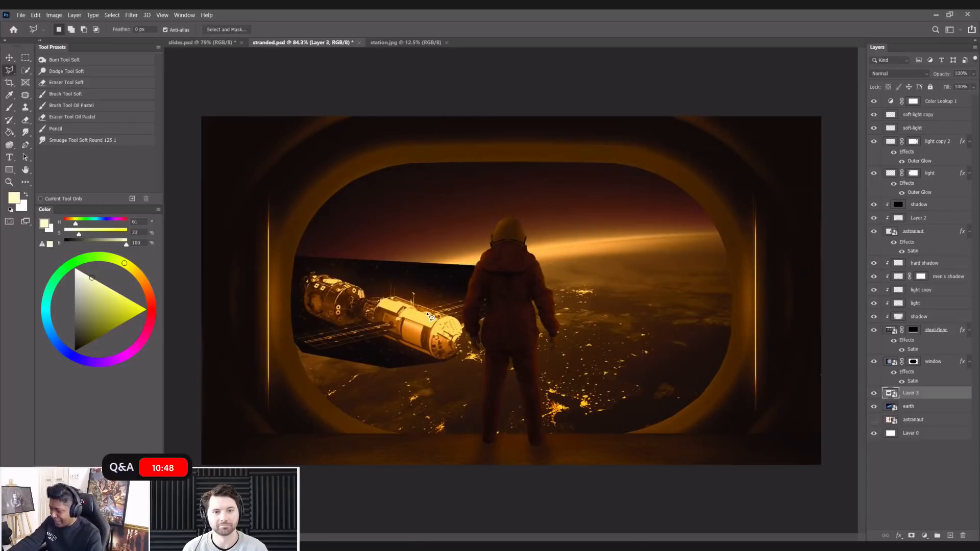
scroll(358, 299, up, 3)
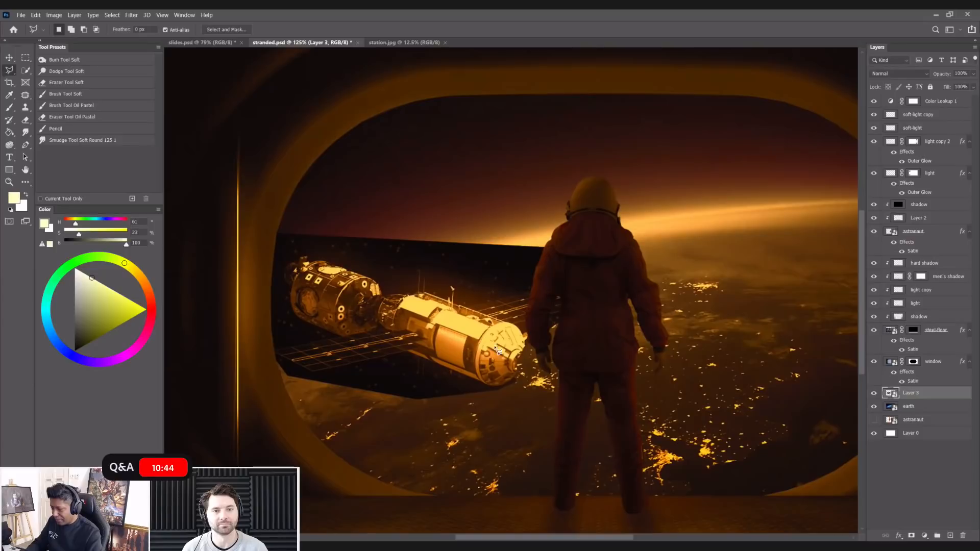
key(b)
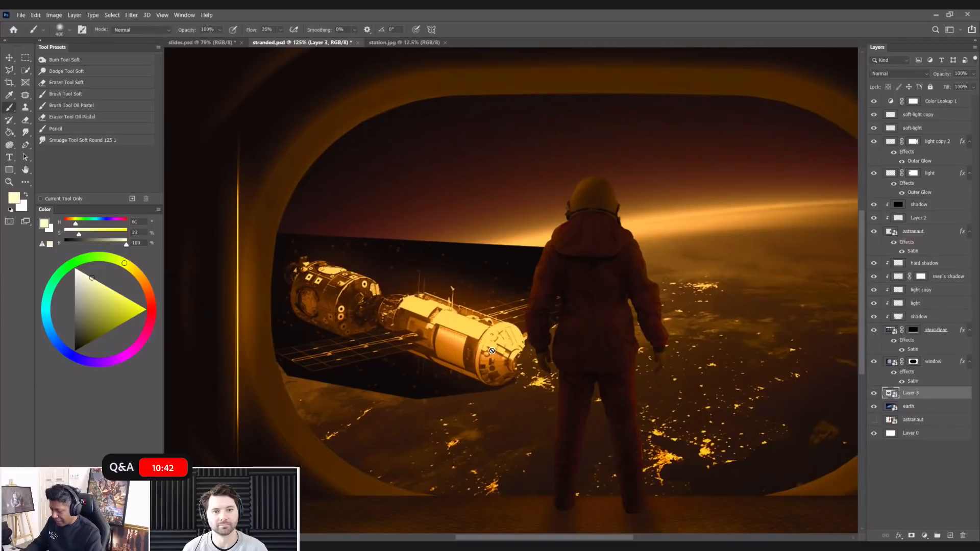
key(d)
key(q)
key(w)
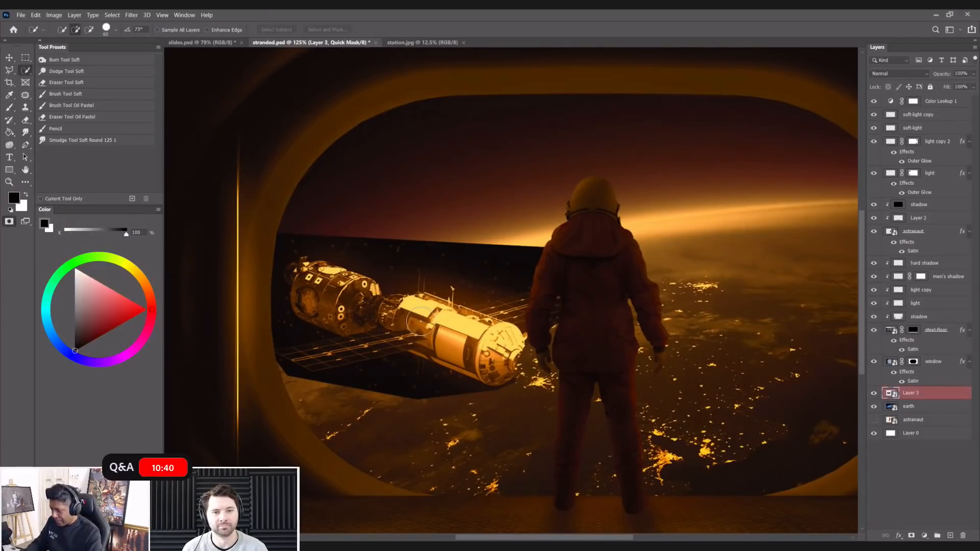
key(bracketleft)
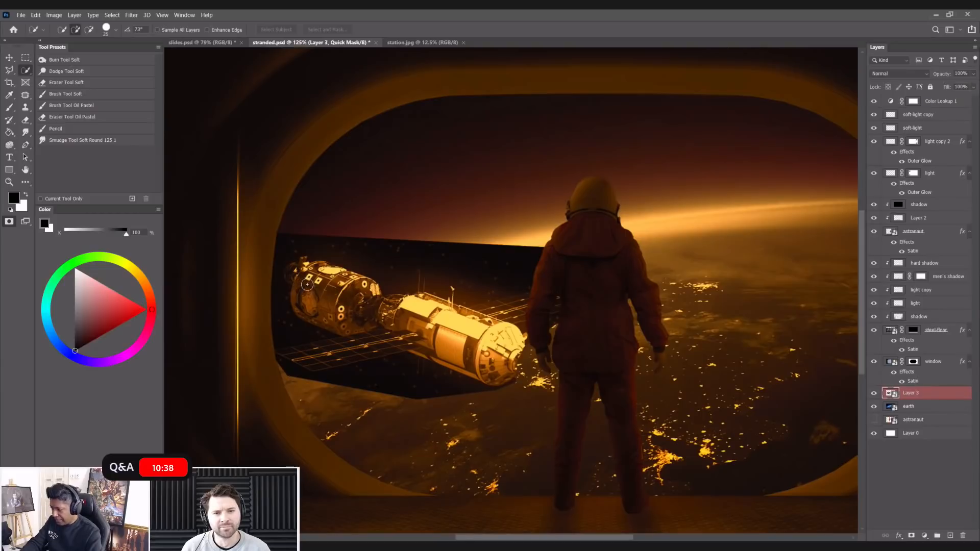
mouse_move(310, 283)
mouse_down()
mouse_move(376, 311)
mouse_move(308, 275)
mouse_move(351, 272)
mouse_move(376, 297)
mouse_move(451, 327)
mouse_up()
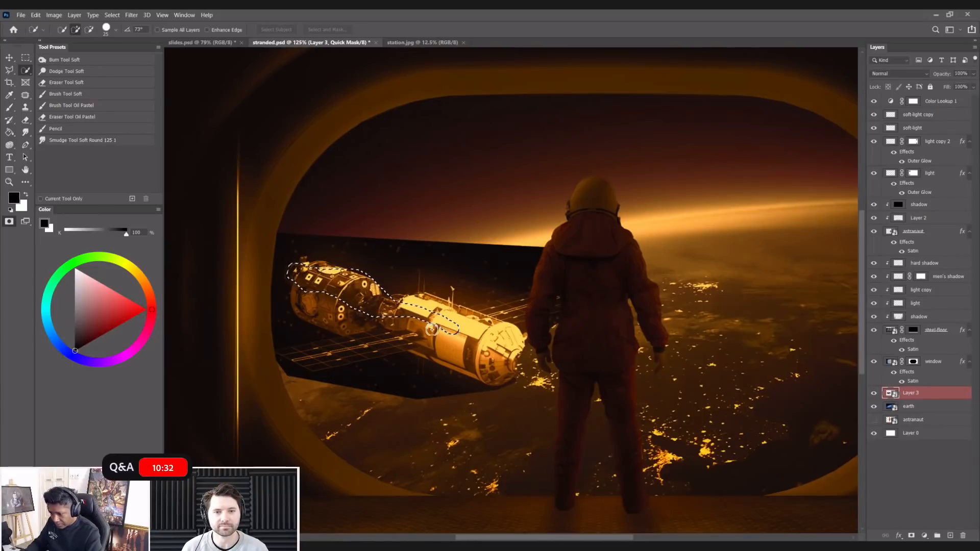
mouse_move(478, 375)
mouse_down()
mouse_move(496, 355)
mouse_move(444, 342)
mouse_move(442, 321)
mouse_up()
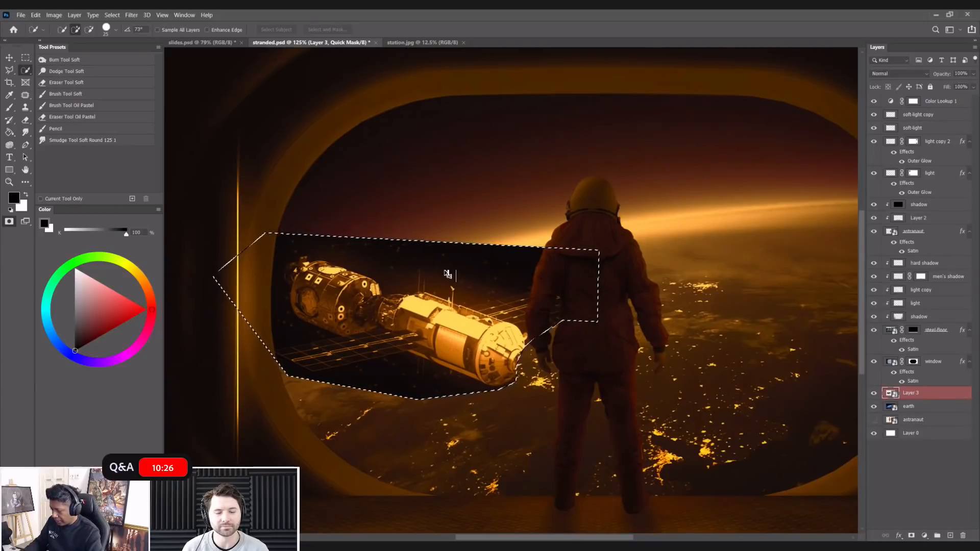
key(ctrl+d)
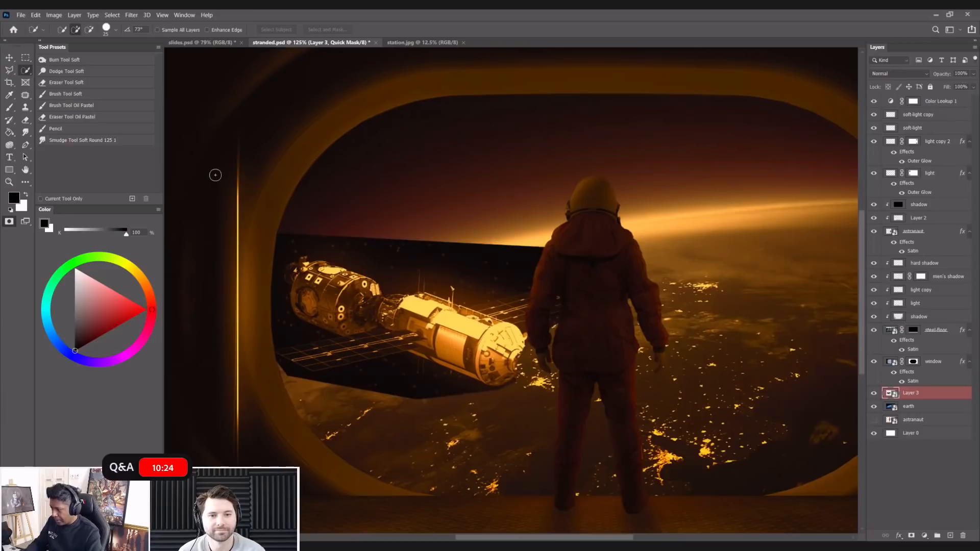
click(10, 72)
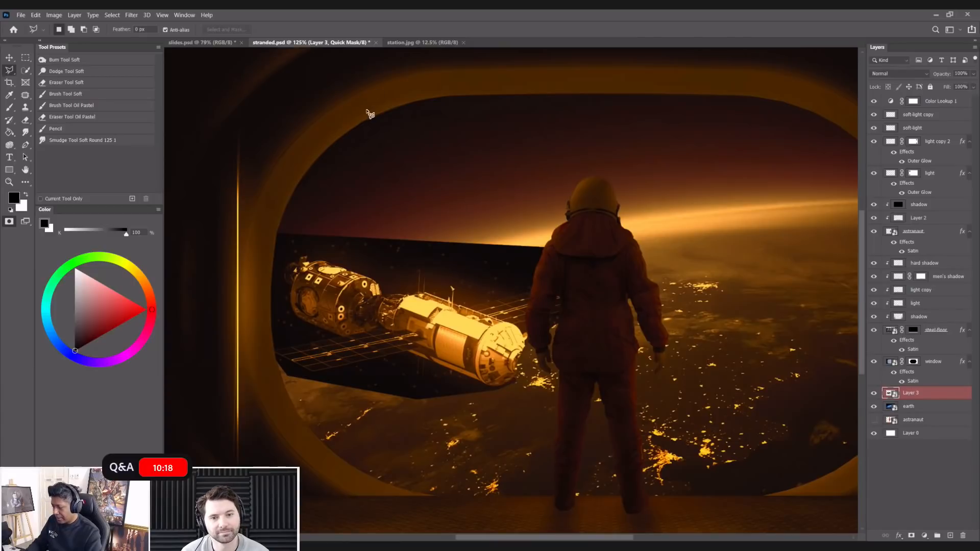
key(w)
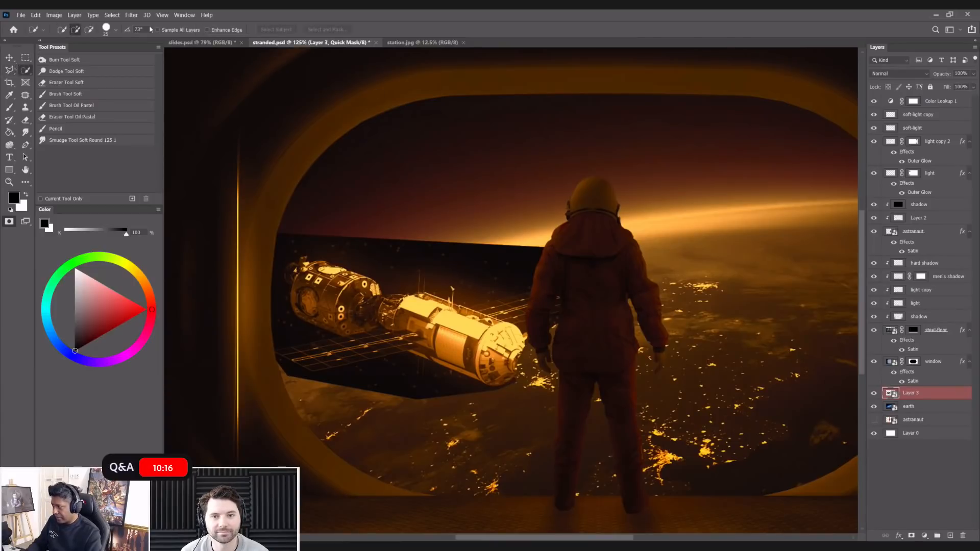
click(9, 58)
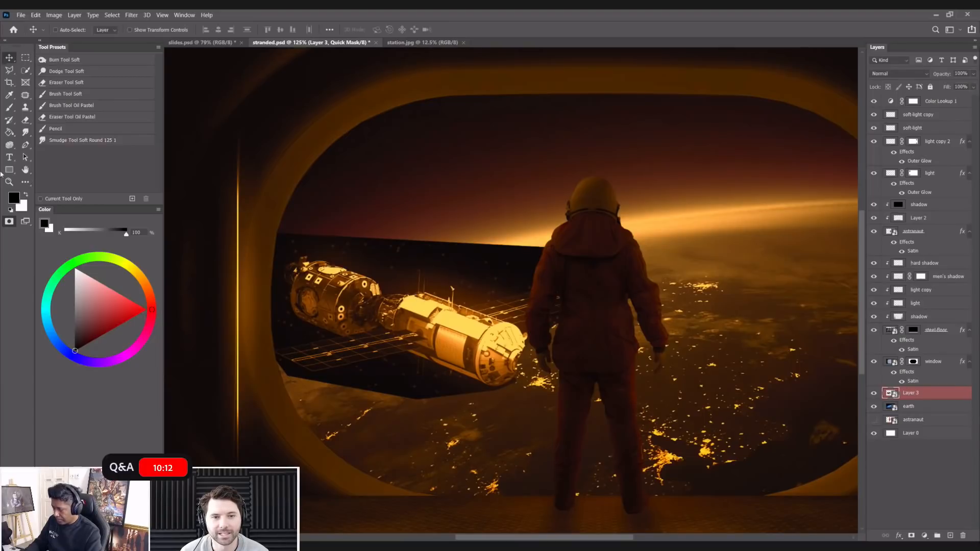
click(10, 221)
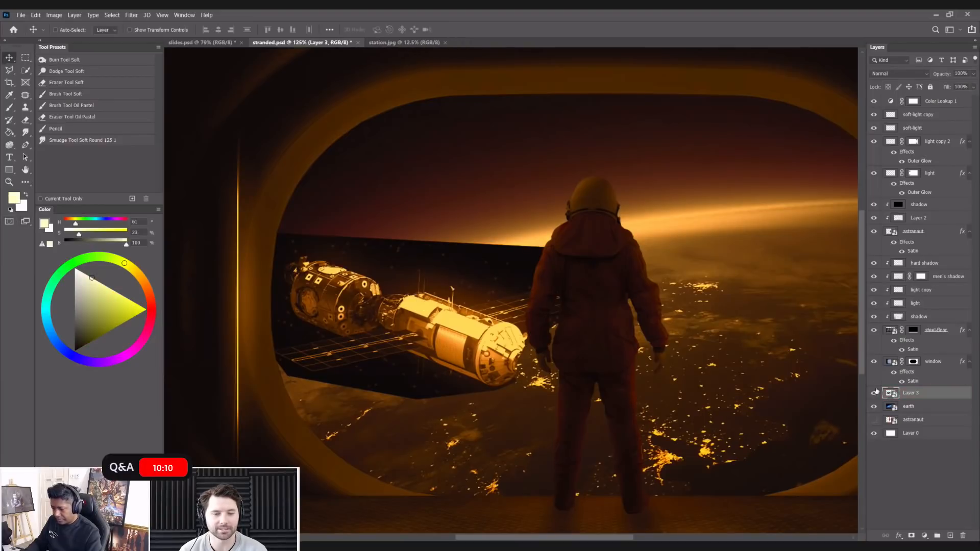
- Quick-select the station with the dark area beneath it and turn the selection into a layer mask on Layer 3
key(w)
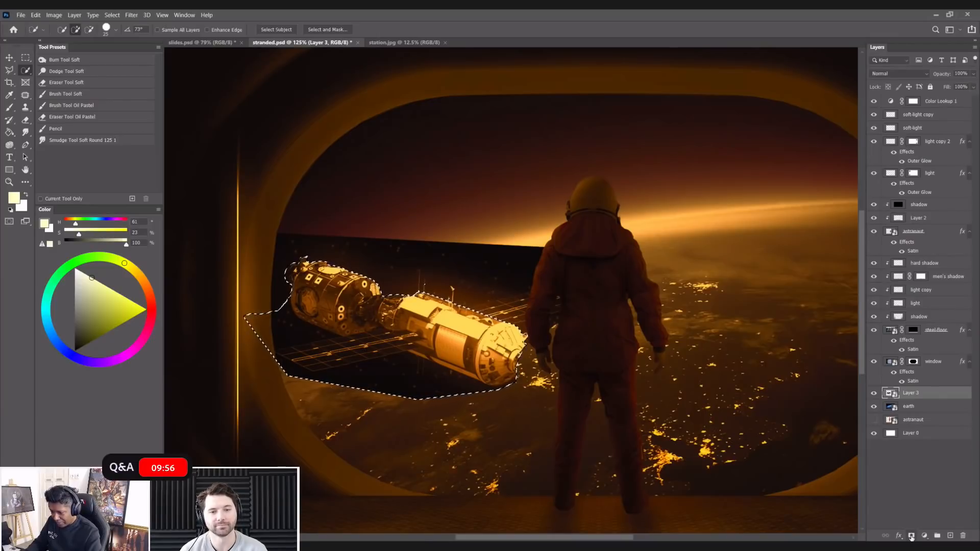
click(912, 536)
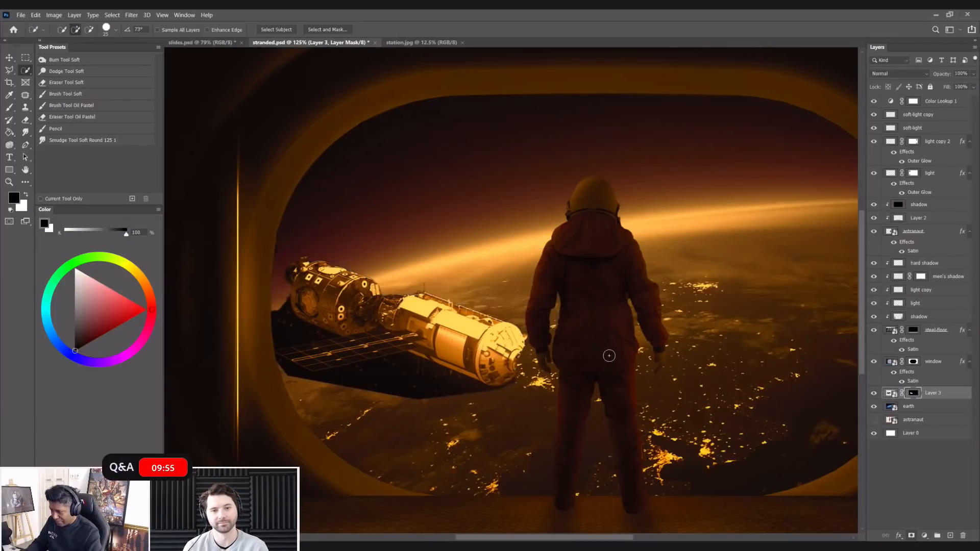
- Outline the dark area beneath the station with the Polygonal Lasso, following the lower module edge and around the solar panels
click(10, 71)
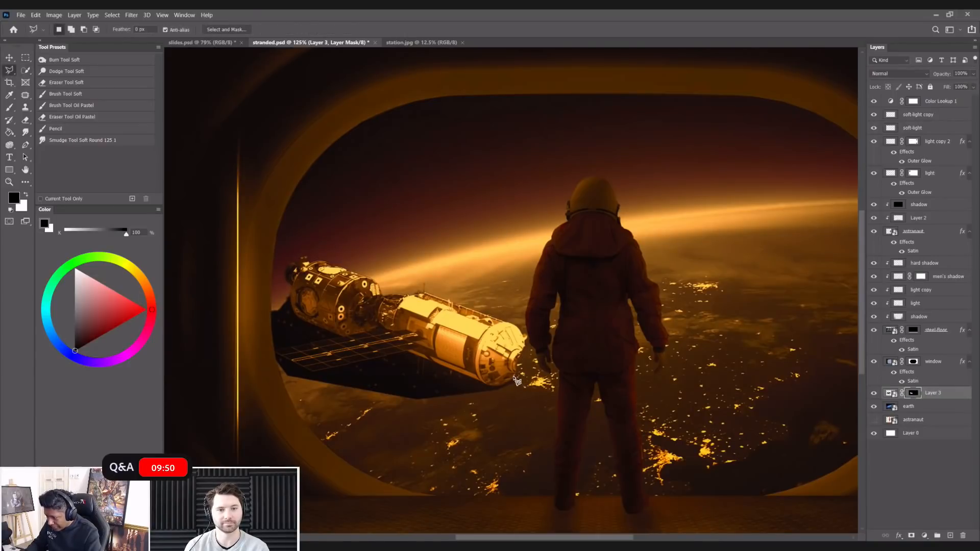
click(504, 384)
click(496, 386)
click(480, 382)
click(429, 360)
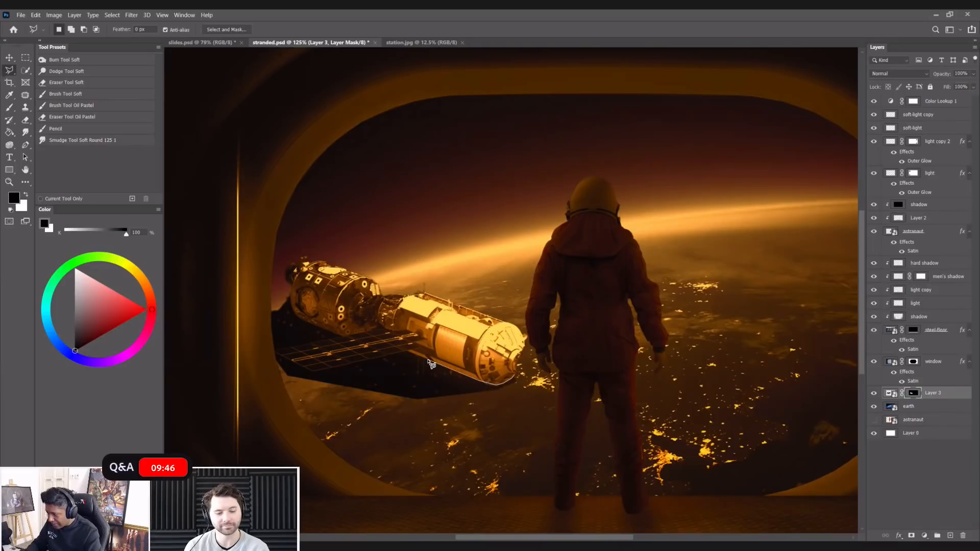
click(410, 352)
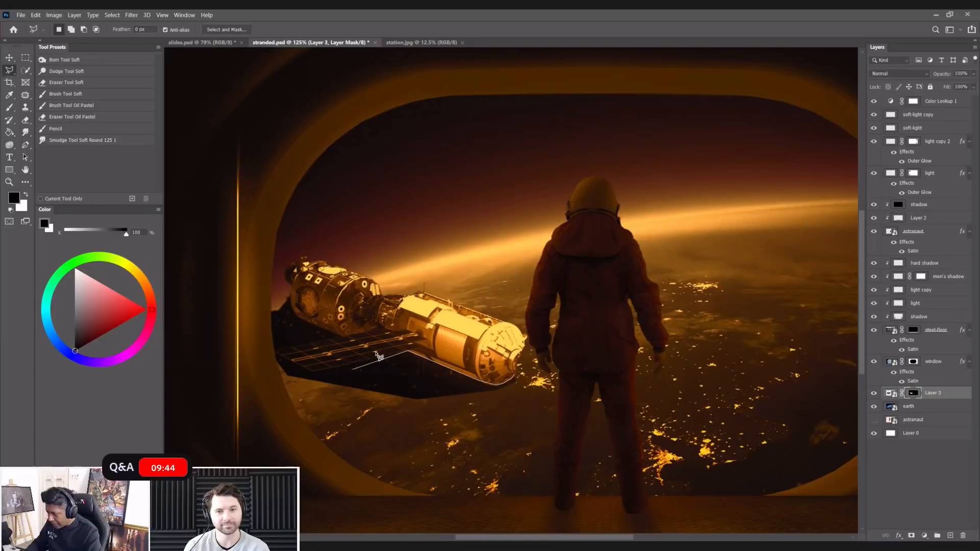
click(276, 352)
click(345, 339)
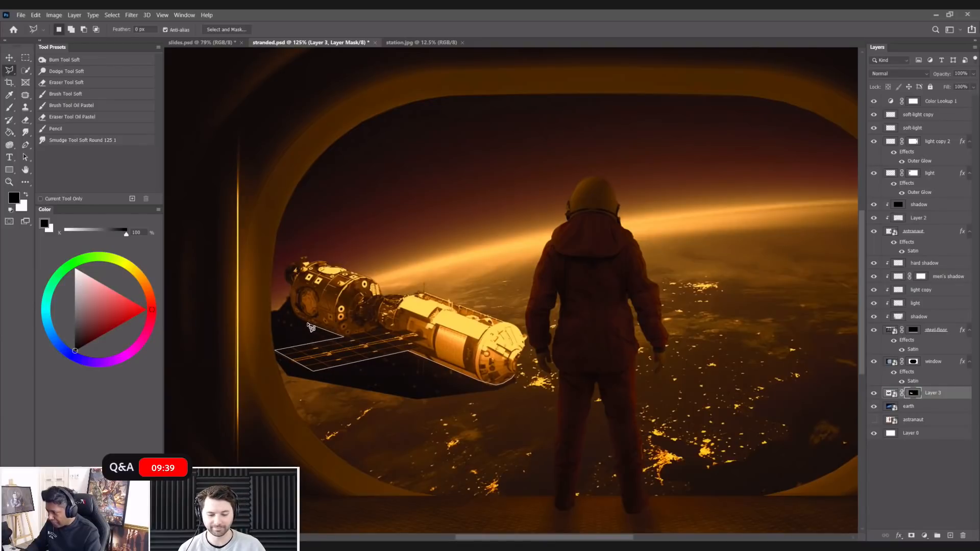
click(289, 282)
click(235, 265)
click(248, 464)
double_click(596, 401)
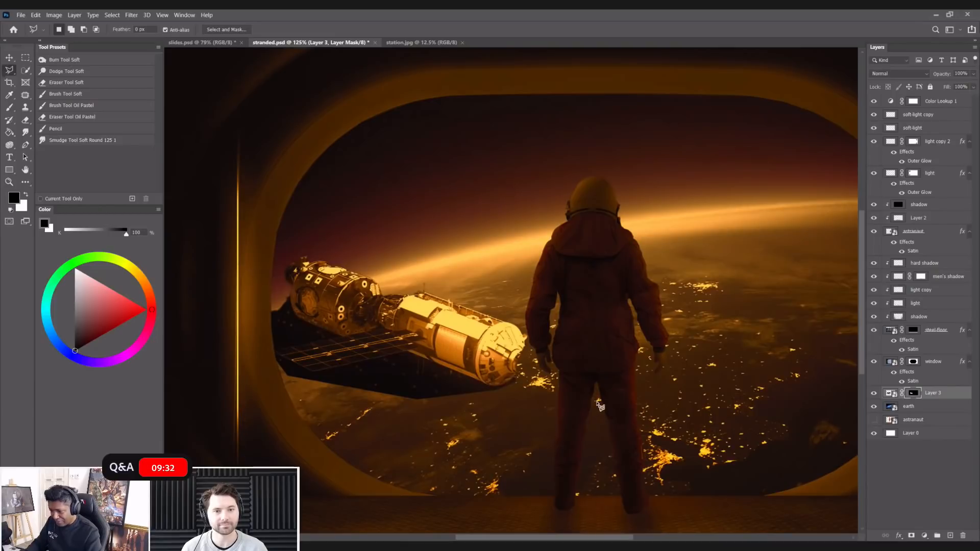
- Paint black on Layer 3's mask inside the selection to hide the dark area beneath the station, and clear the selection
key(b)
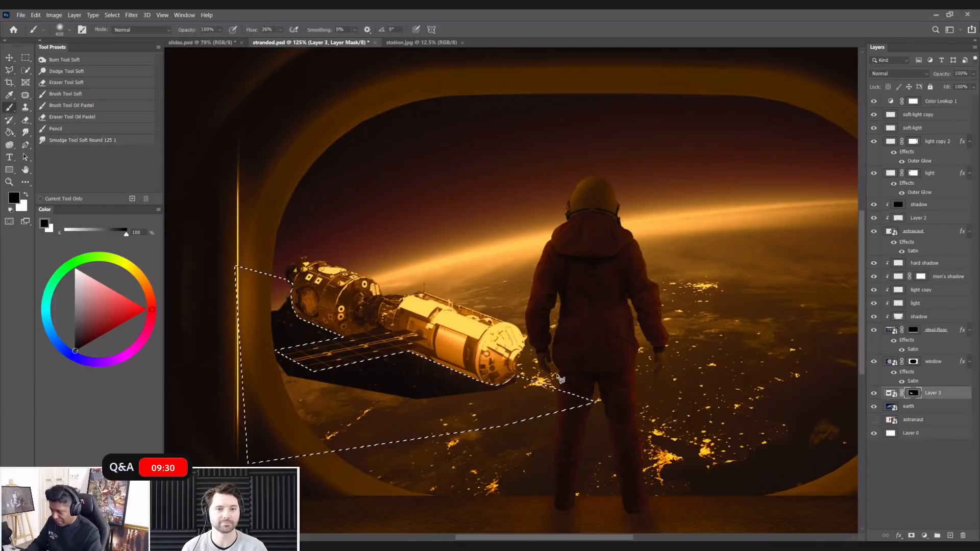
mouse_move(590, 403)
mouse_down()
mouse_move(299, 353)
mouse_move(339, 358)
mouse_move(250, 297)
mouse_up()
key(ctrl+d)
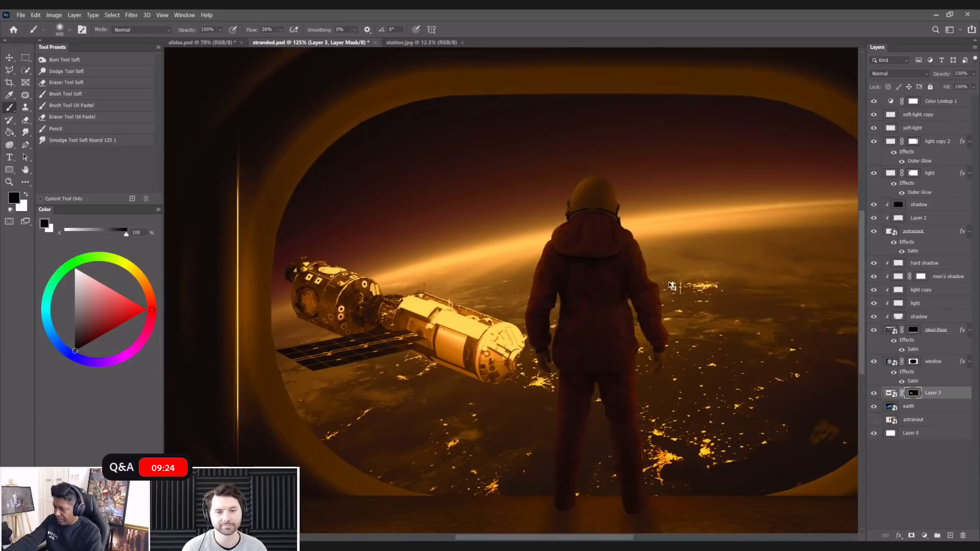
key(ctrl+0)
- Add a Satin effect to the station on Layer 3 and shift its angle and distance to shade the modules
click(10, 57)
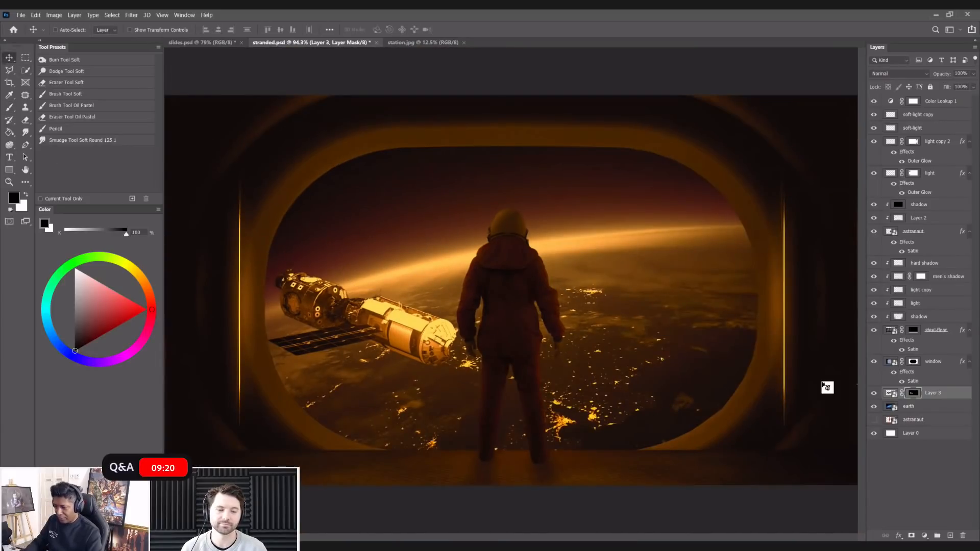
click(892, 394)
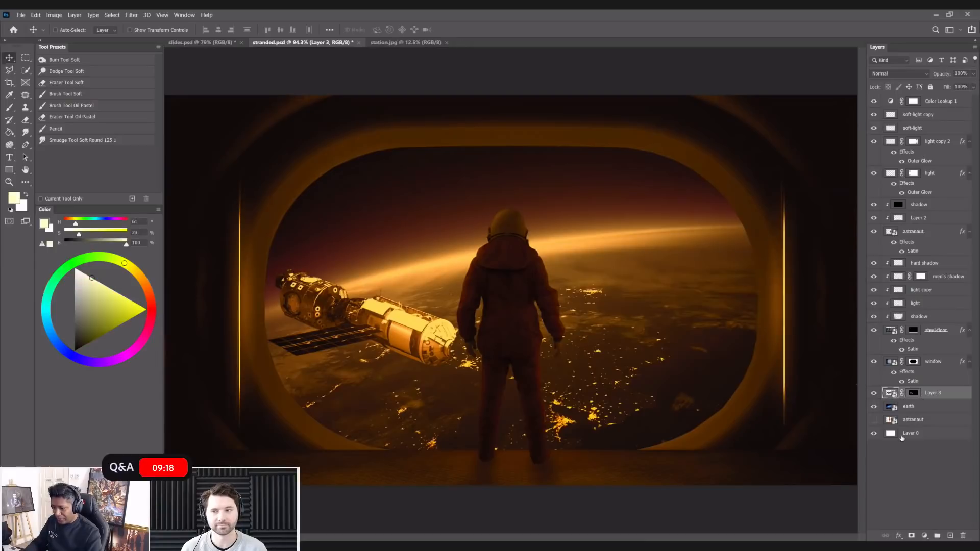
click(903, 537)
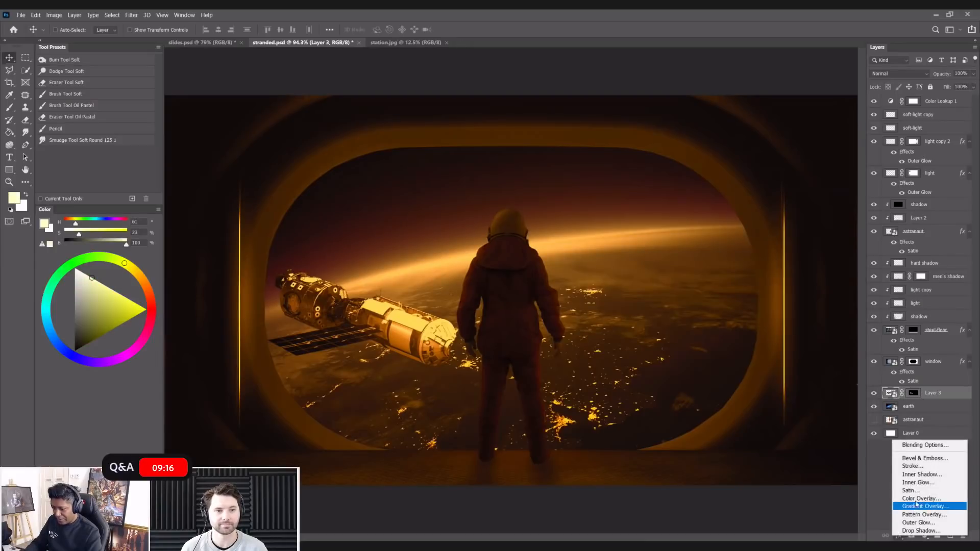
click(888, 438)
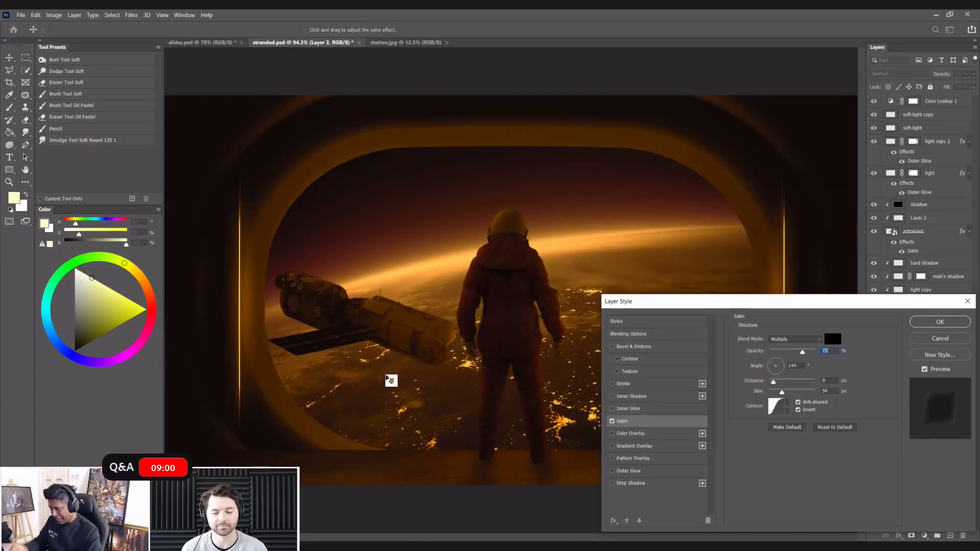
mouse_move(375, 323)
mouse_down()
mouse_move(405, 326)
mouse_move(362, 325)
mouse_move(373, 327)
mouse_up()
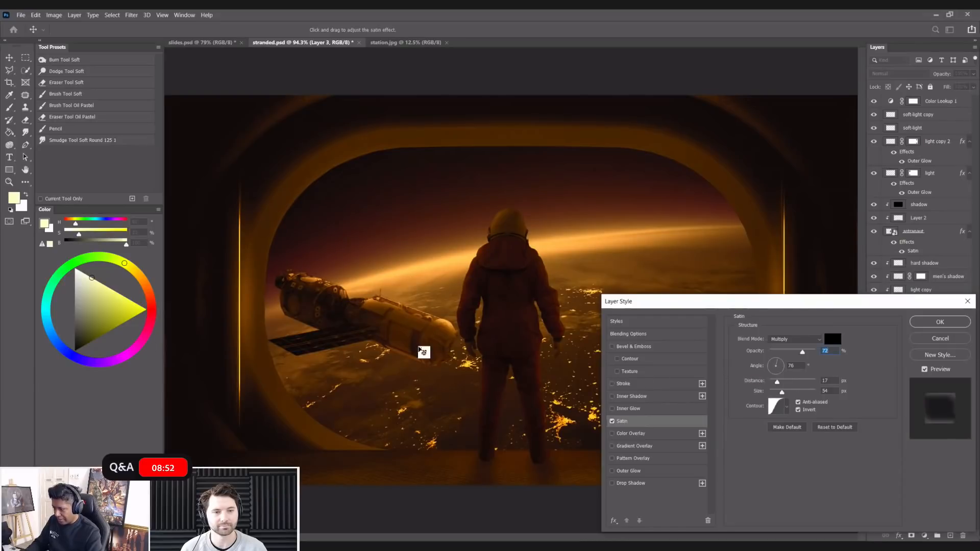
drag(409, 340, 389, 344)
click(939, 322)
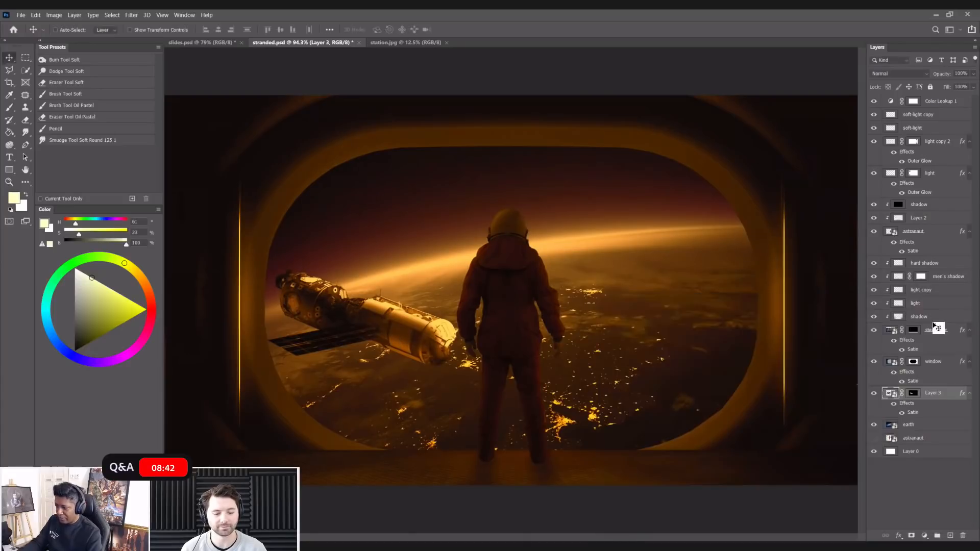
- Place the fire (2) image above Layer 3, beneath the window layer, and set its blend mode to Screen
key(ctrl+minus)
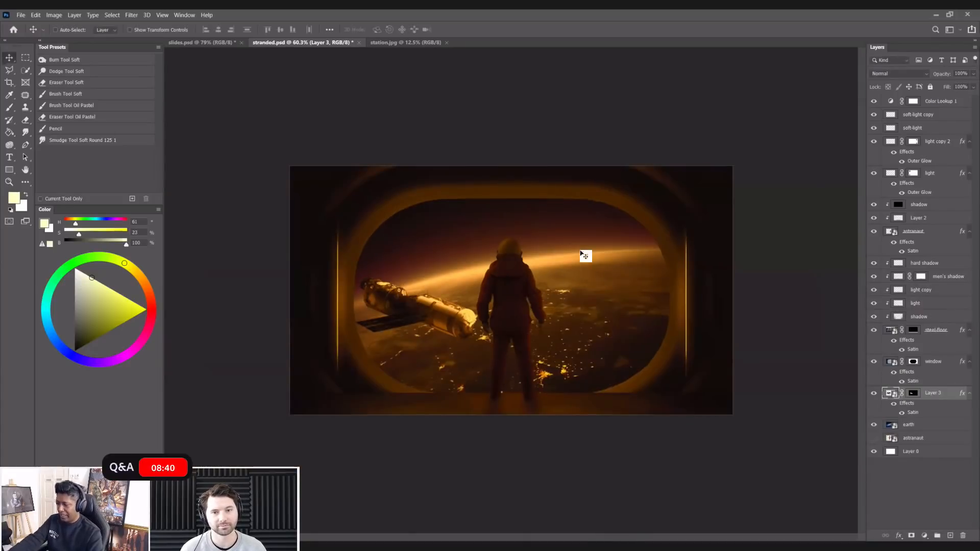
scroll(585, 255, up, 3)
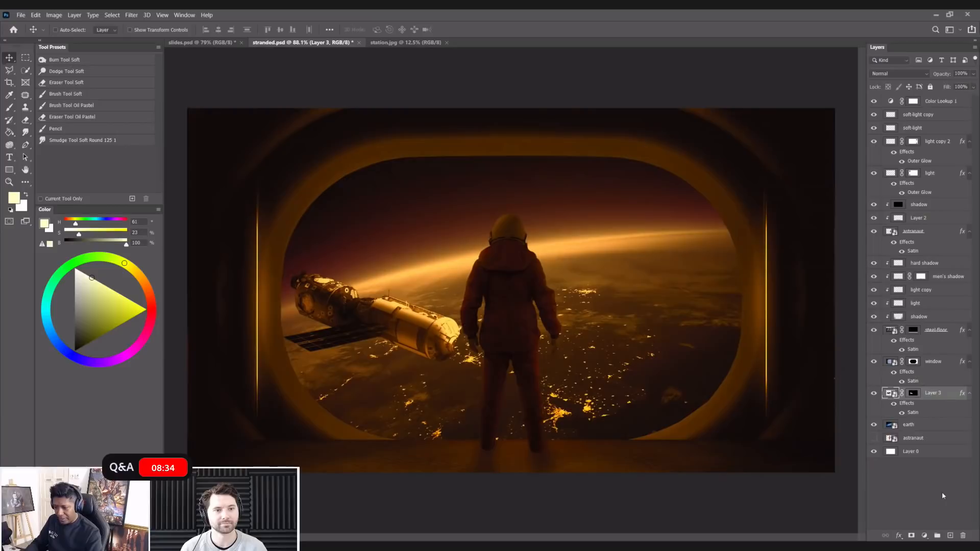
click(949, 536)
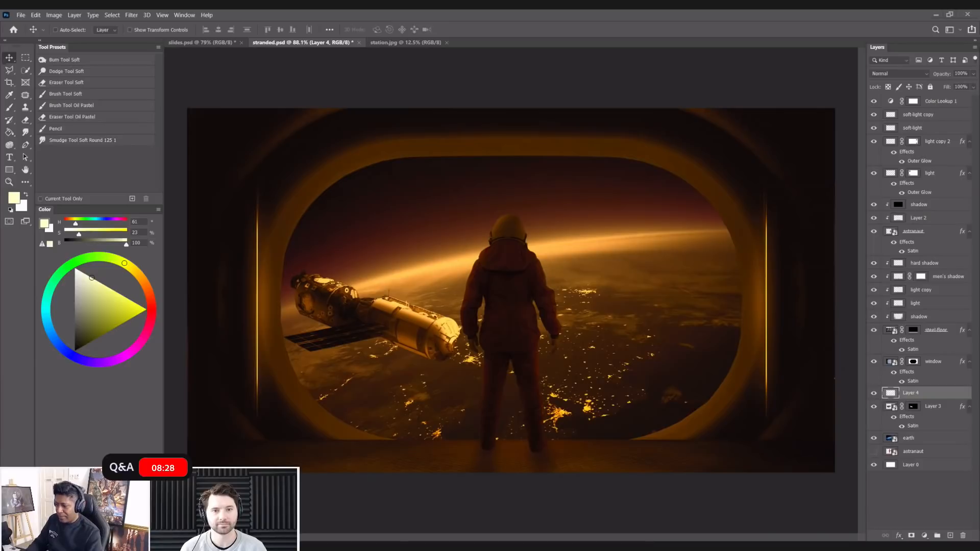
drag(662, 445, 477, 276)
key(Return)
drag(433, 213, 431, 262)
click(892, 71)
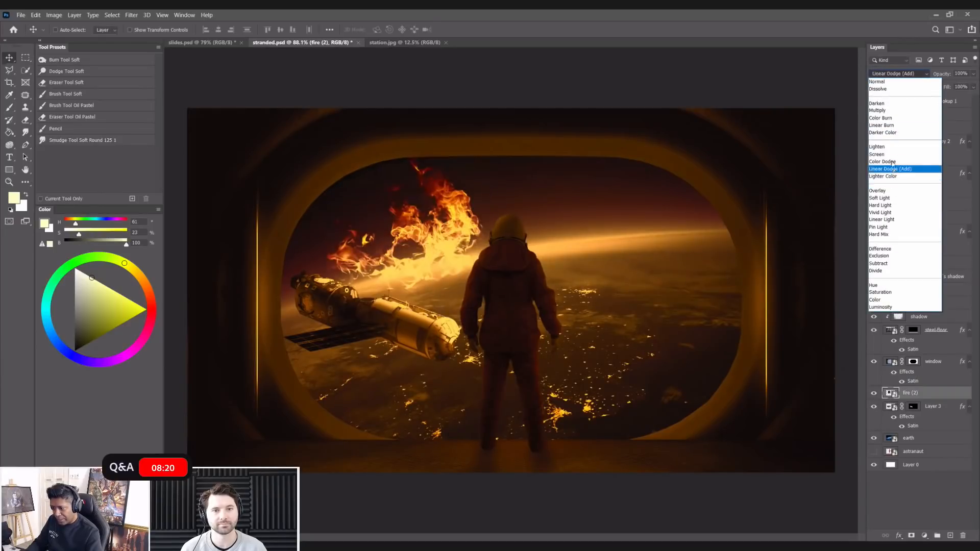
click(889, 154)
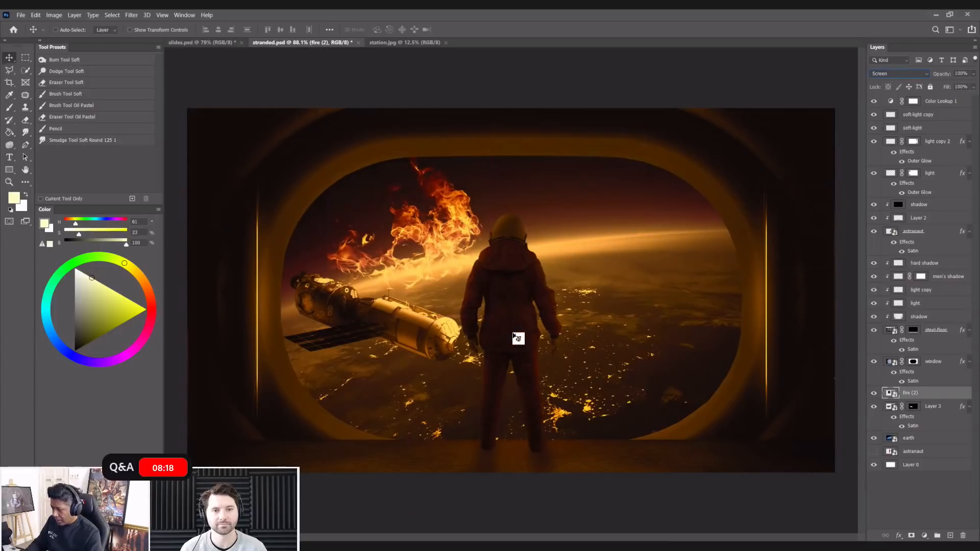
- Scale the fire down and position it over the rear section of the space station
key(ctrl+t)
drag(493, 318, 443, 264)
drag(398, 233, 374, 305)
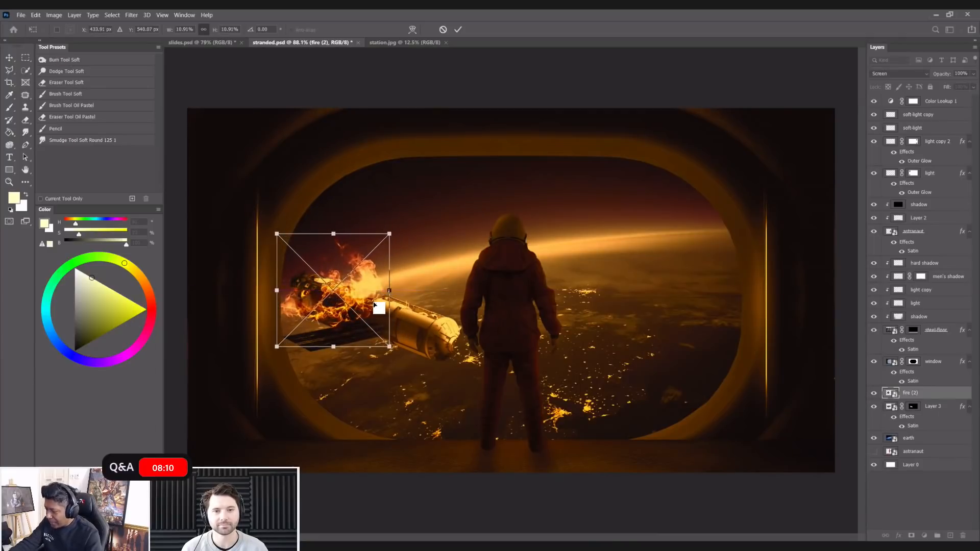
right_click(373, 311)
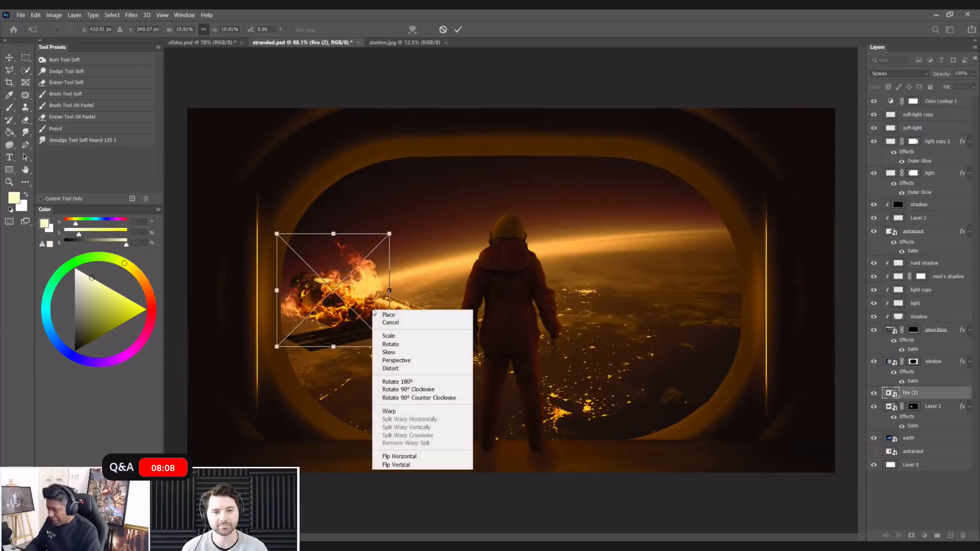
click(332, 302)
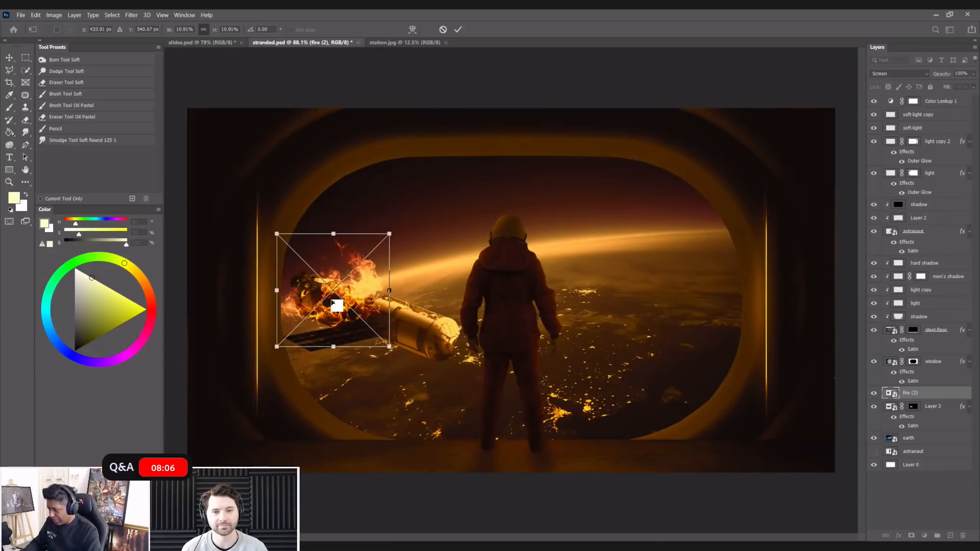
drag(275, 233, 270, 226)
drag(356, 265, 353, 279)
key(Return)
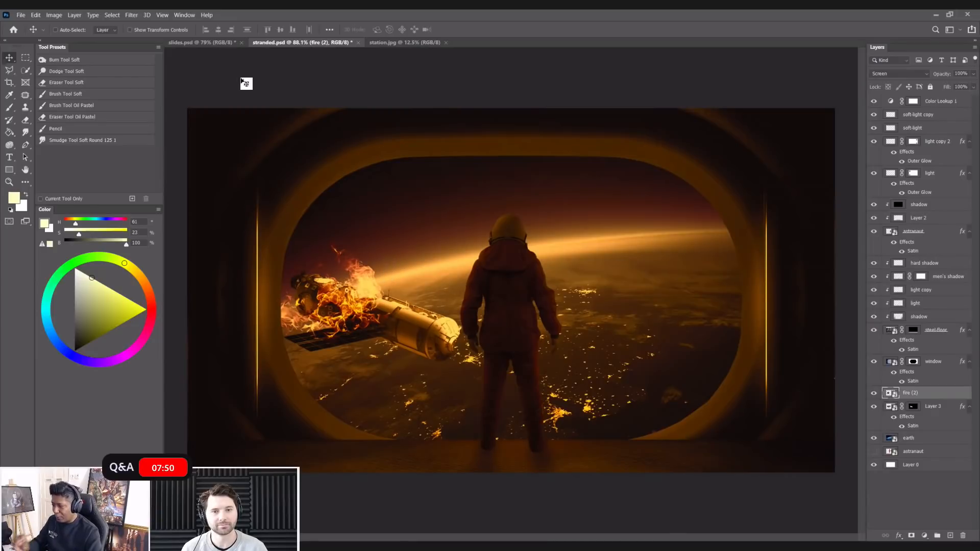
- Apply a Motion Blur to the fire layer with an angle of -41° and a distance of 10 pixels
click(129, 14)
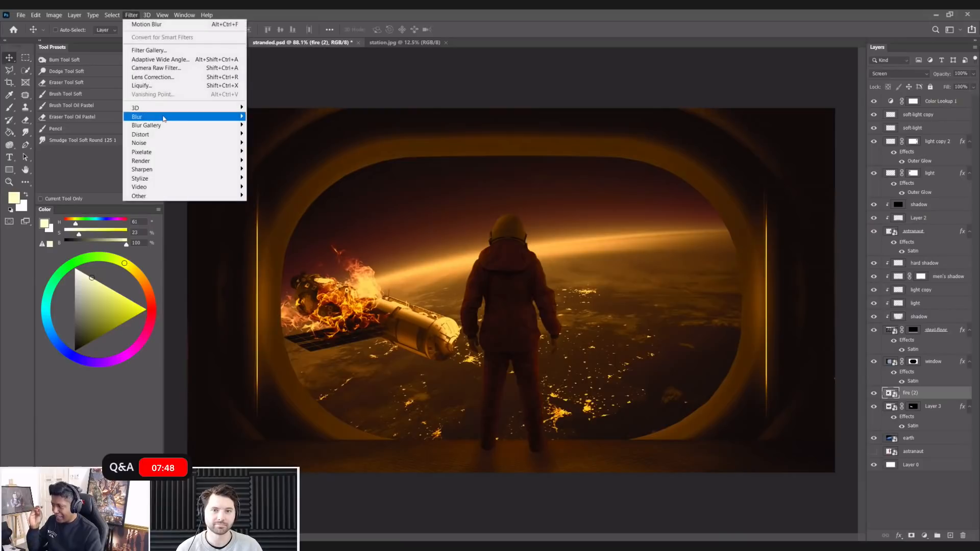
mouse_move(162, 118)
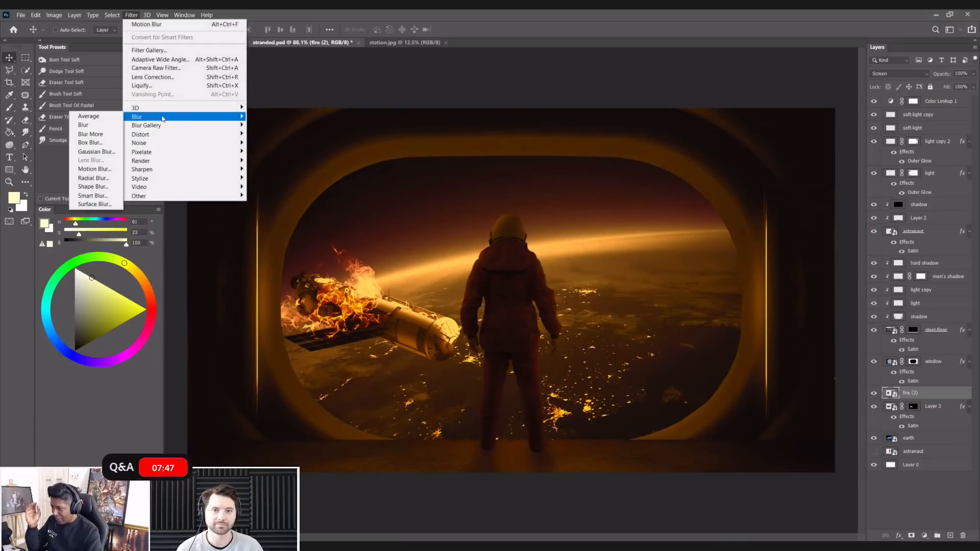
click(96, 170)
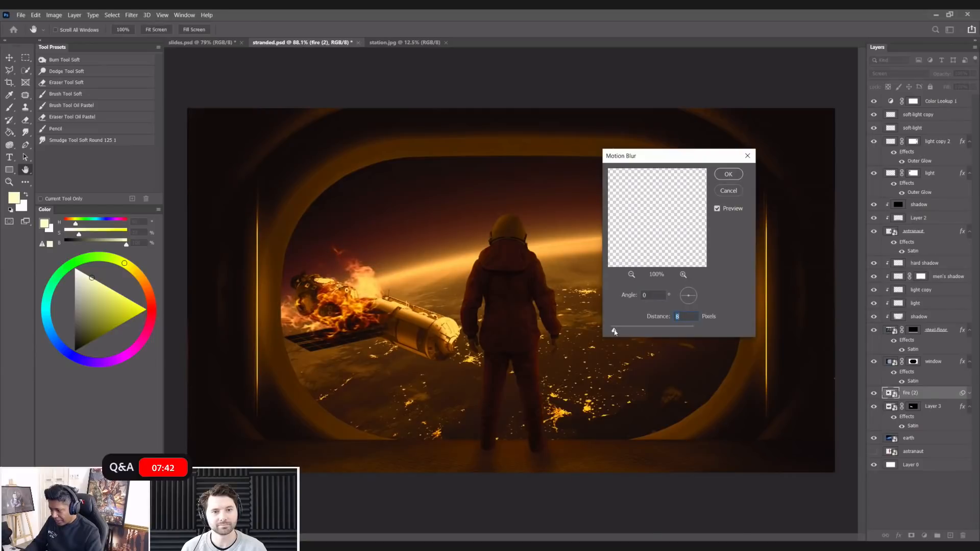
click(693, 298)
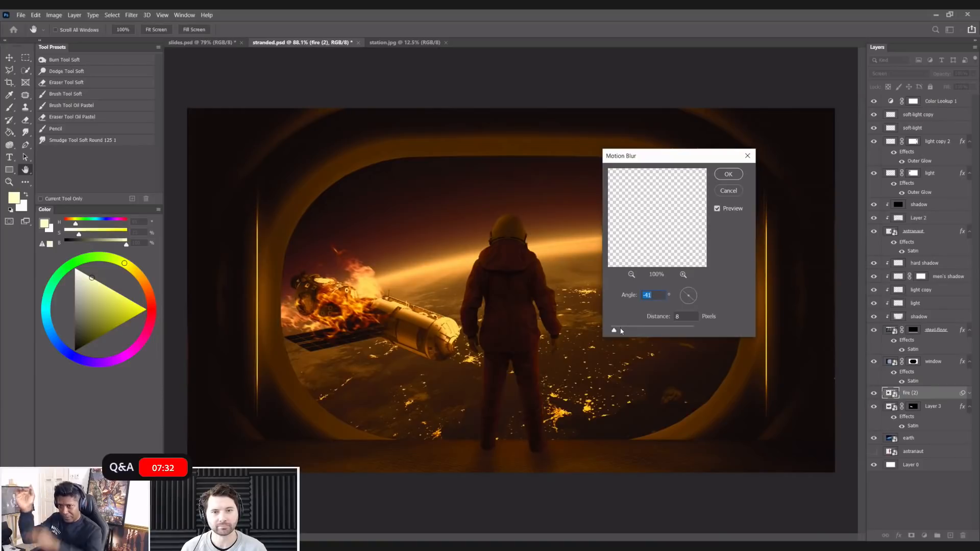
drag(614, 331, 616, 332)
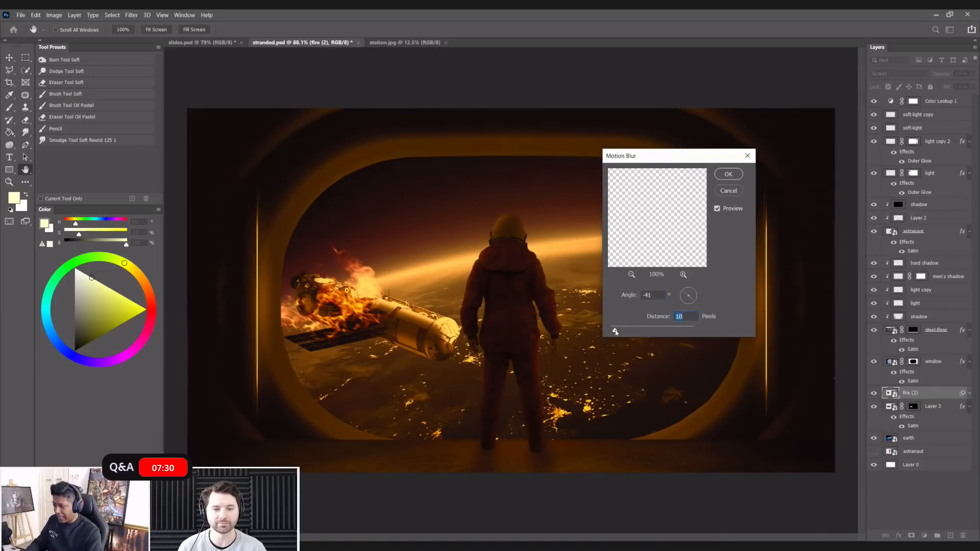
click(727, 175)
scroll(455, 239, up, 6)
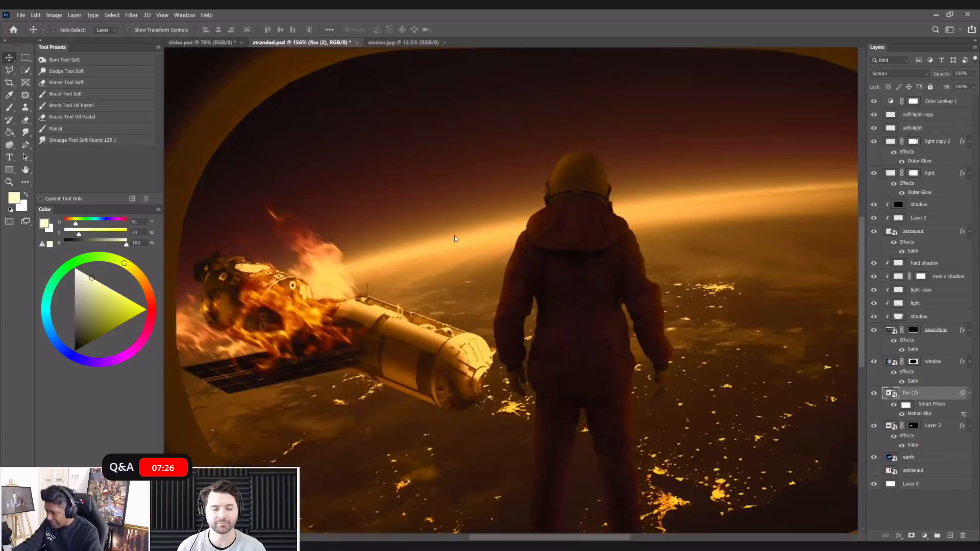
scroll(456, 239, down, 4)
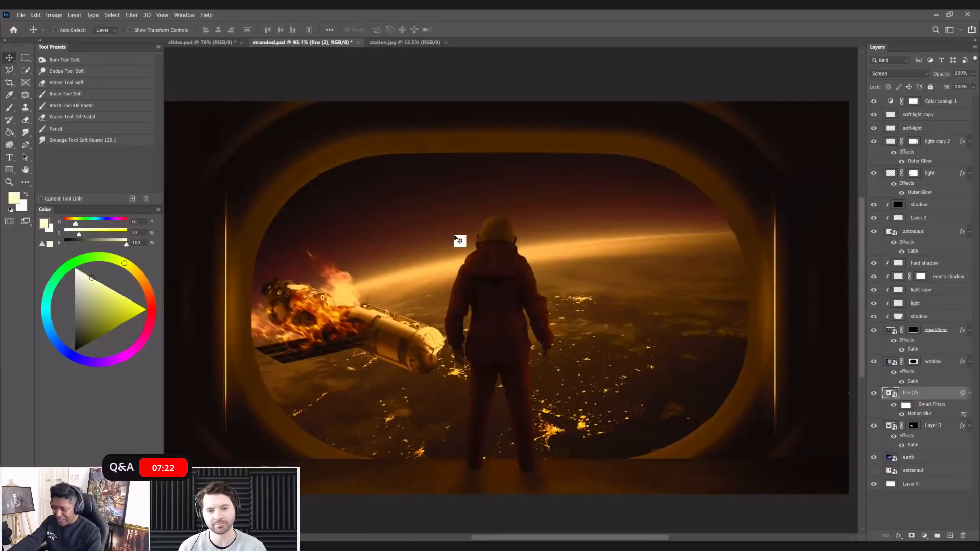
scroll(456, 239, down, 1)
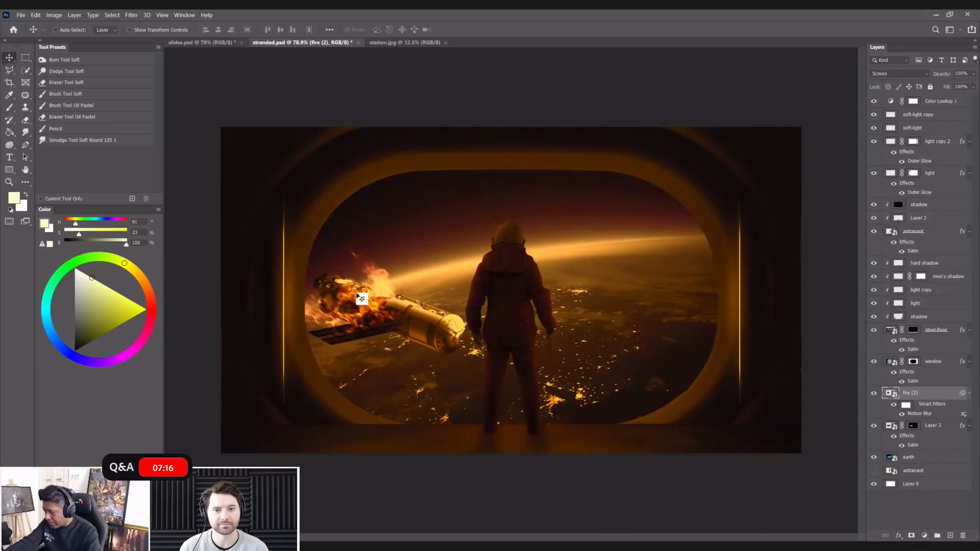
- Apply a Levels adjustment to the fire layer with the black input level set to 18
scroll(362, 297, up, 4)
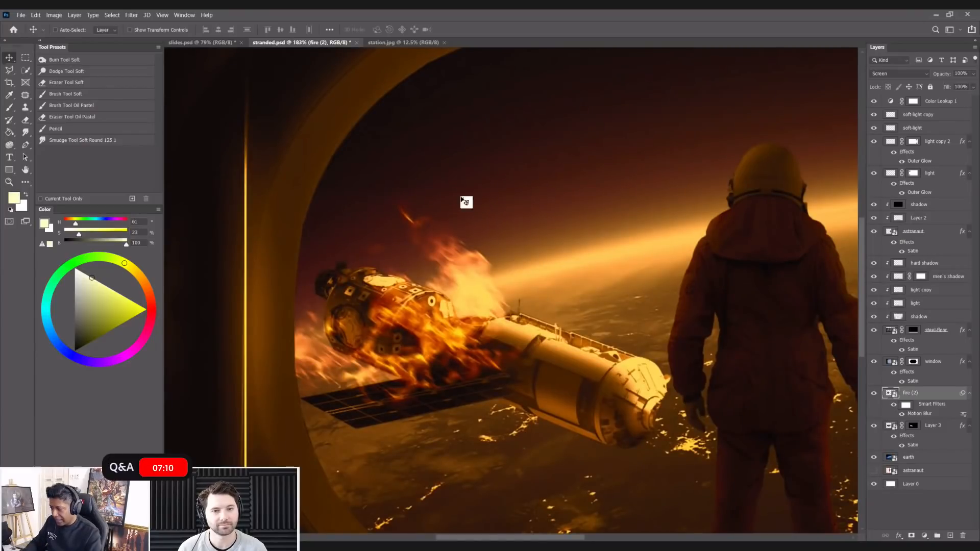
key(ctrl)
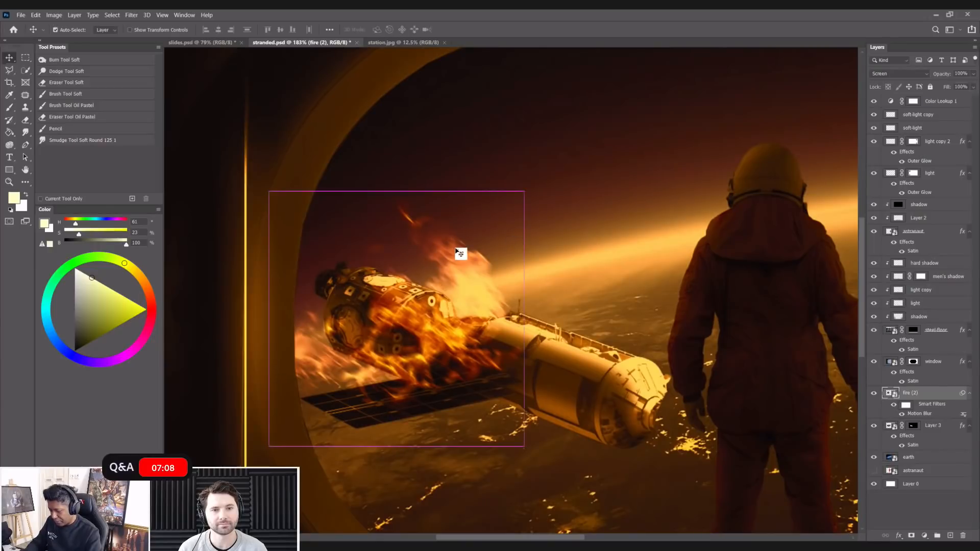
key(ctrl+l)
drag(460, 110, 678, 156)
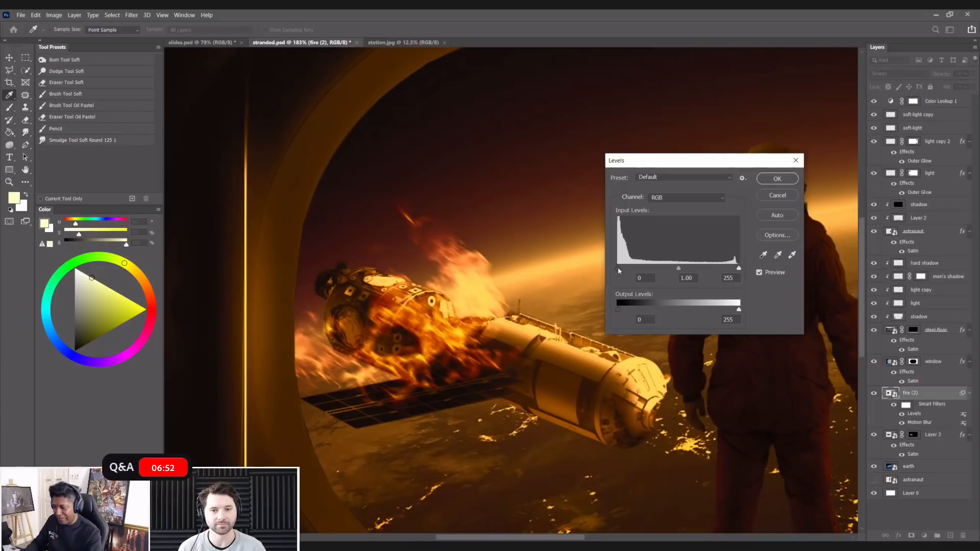
drag(619, 268, 622, 268)
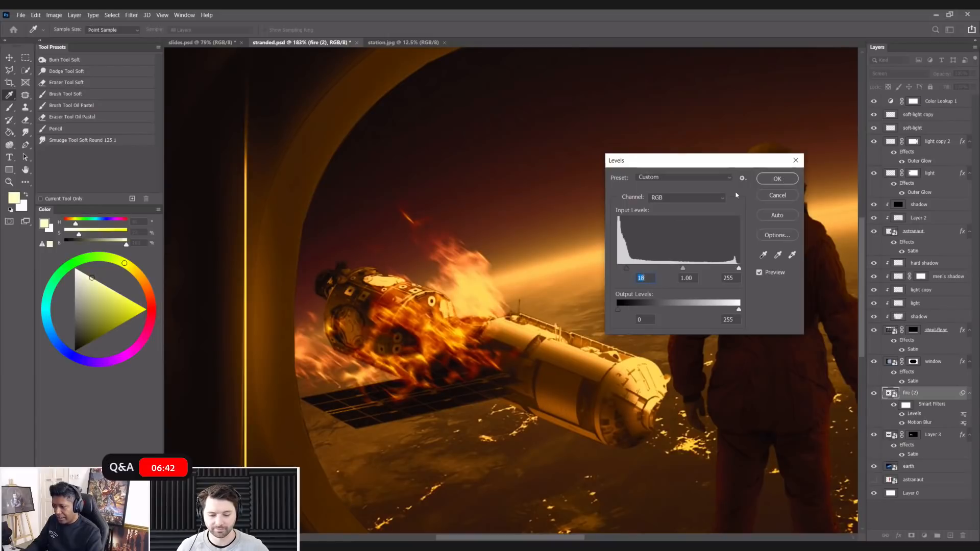
click(768, 179)
key(v)
key(ctrl+0)
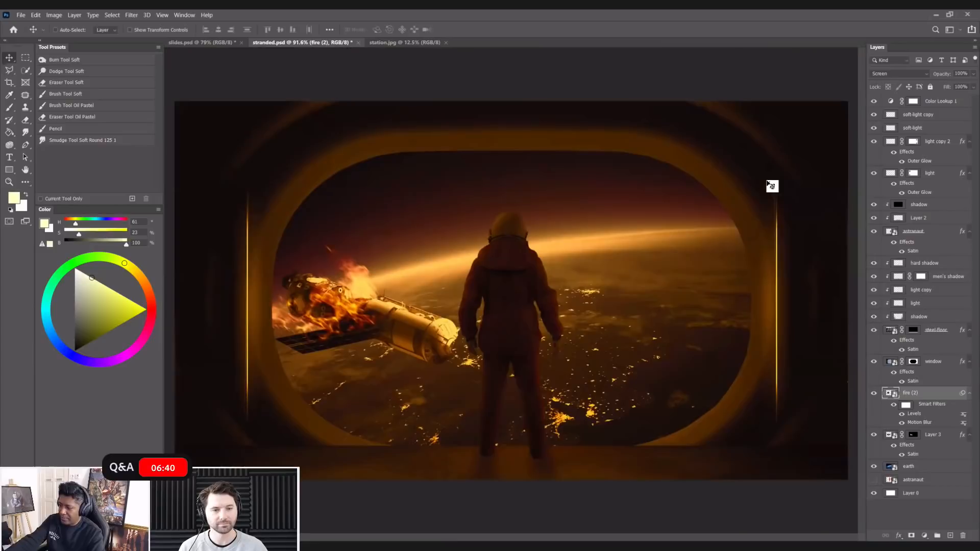
- Place the particles image above the fire layer and set its blend mode to Screen
scroll(771, 186, down, 1)
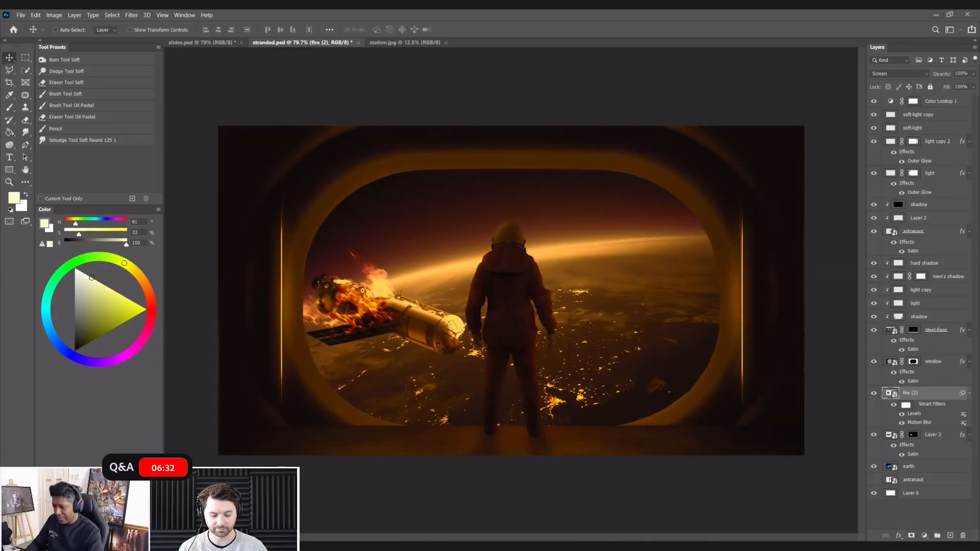
drag(748, 472, 743, 470)
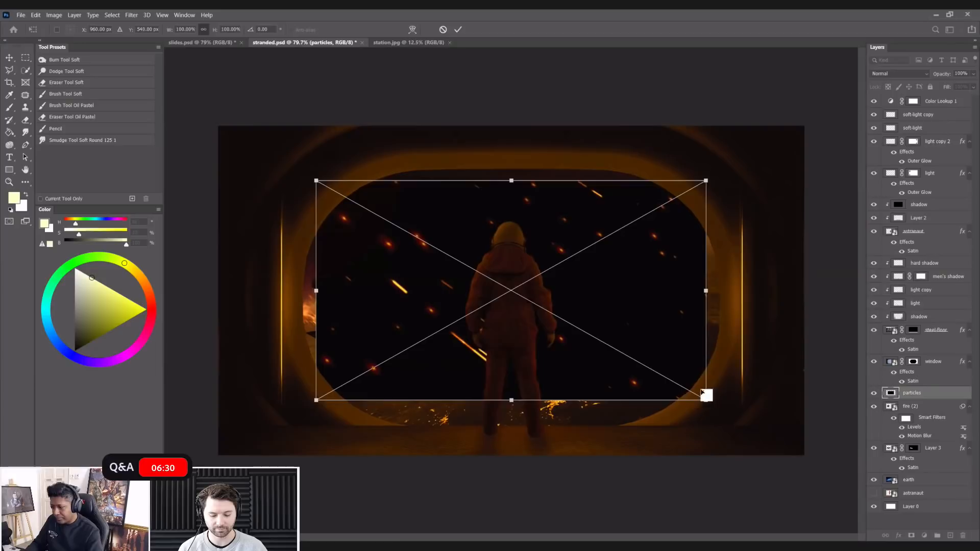
key(Return)
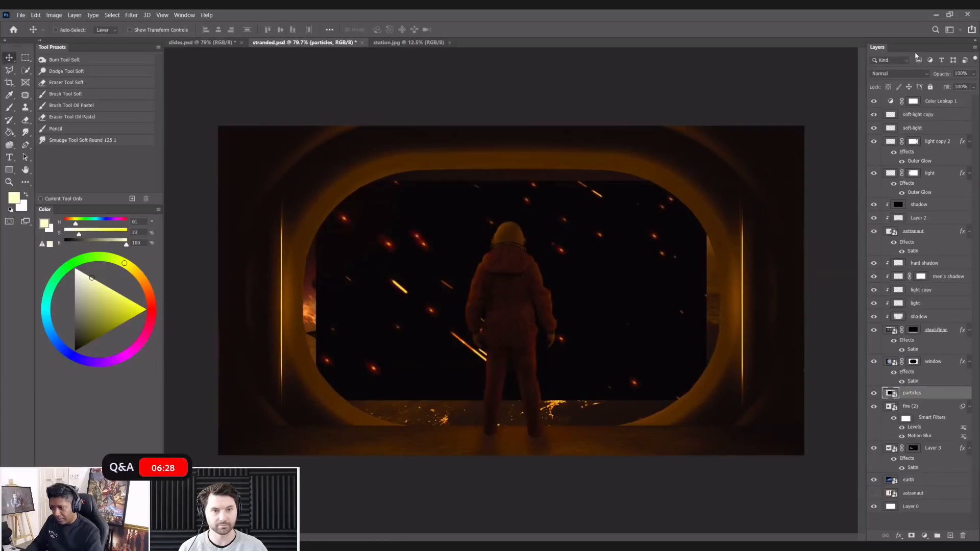
click(900, 75)
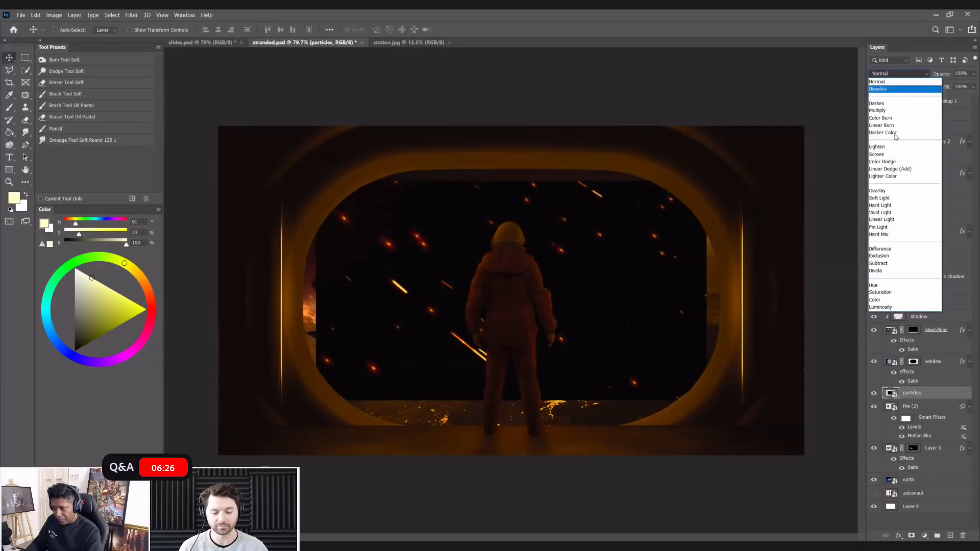
click(891, 156)
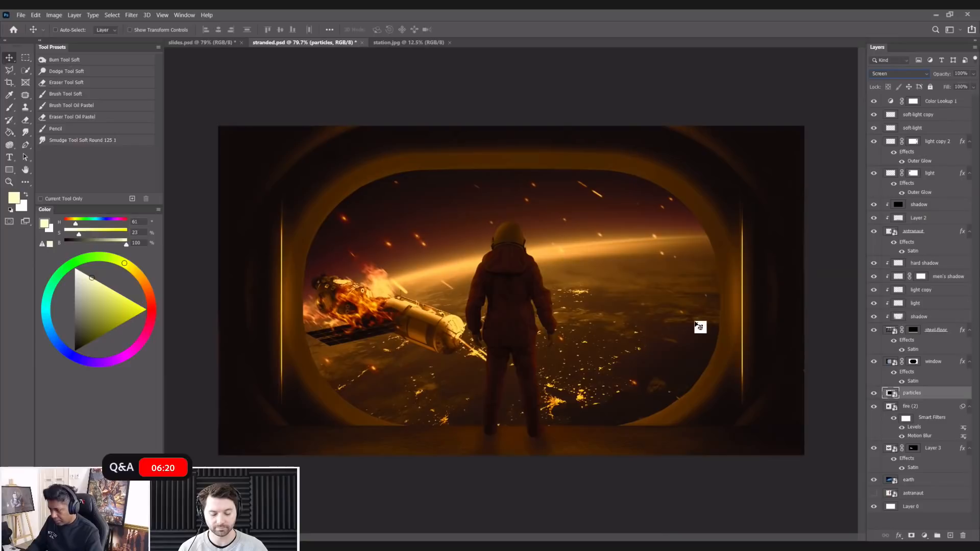
- Scale the particles down to about 29% and position the sparks over the burning rear of the station
key(ctrl+t)
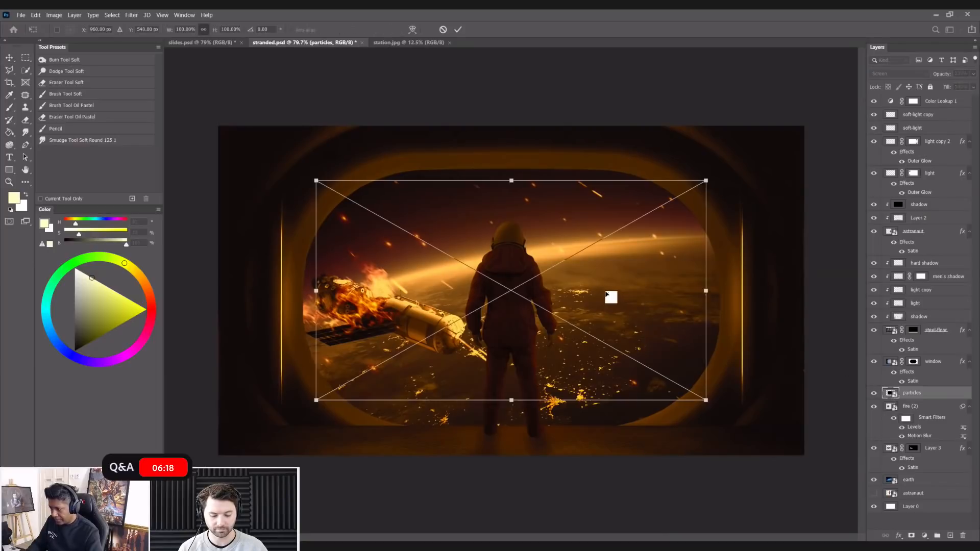
mouse_move(707, 402)
mouse_down()
mouse_move(435, 249)
mouse_move(415, 245)
mouse_move(376, 327)
mouse_up()
scroll(415, 220, up, 2)
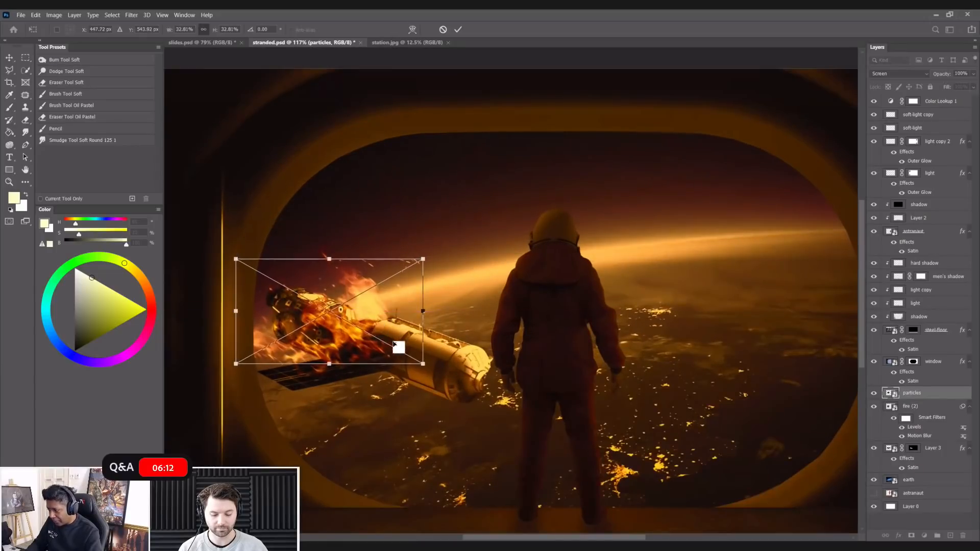
drag(424, 364, 390, 346)
drag(230, 254, 223, 248)
key(Return)
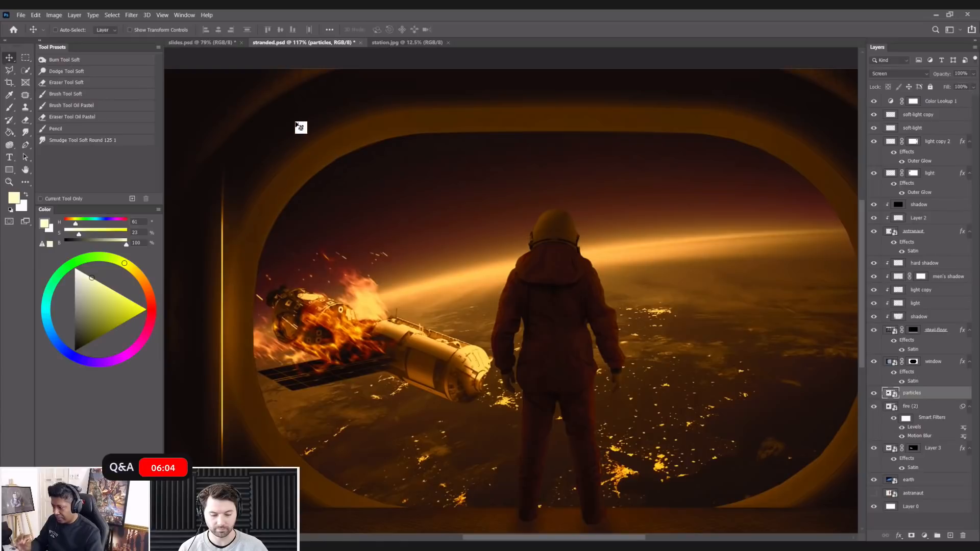
- Apply a Motion Blur of -41° and 17 pixels to the particles layer, and compare the image with the layer hidden and shown
click(131, 15)
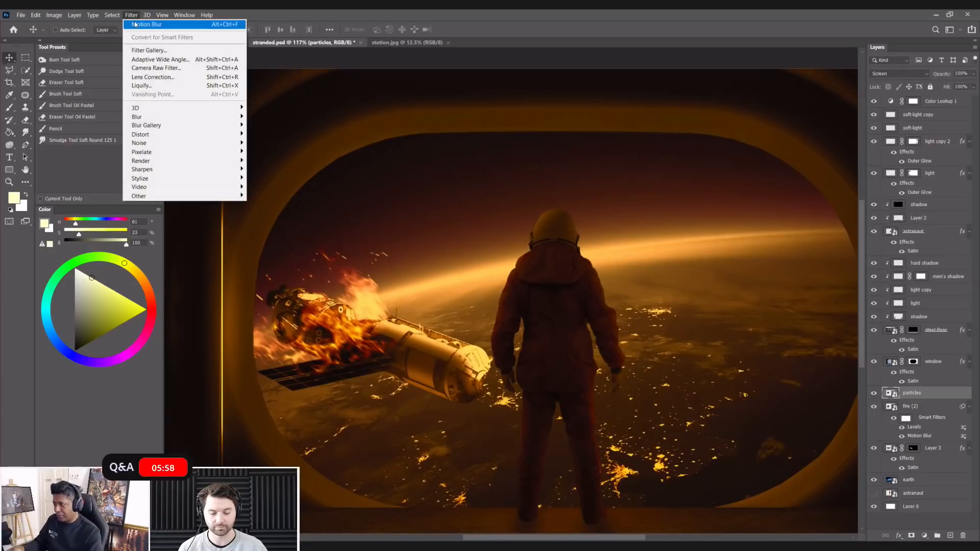
click(135, 24)
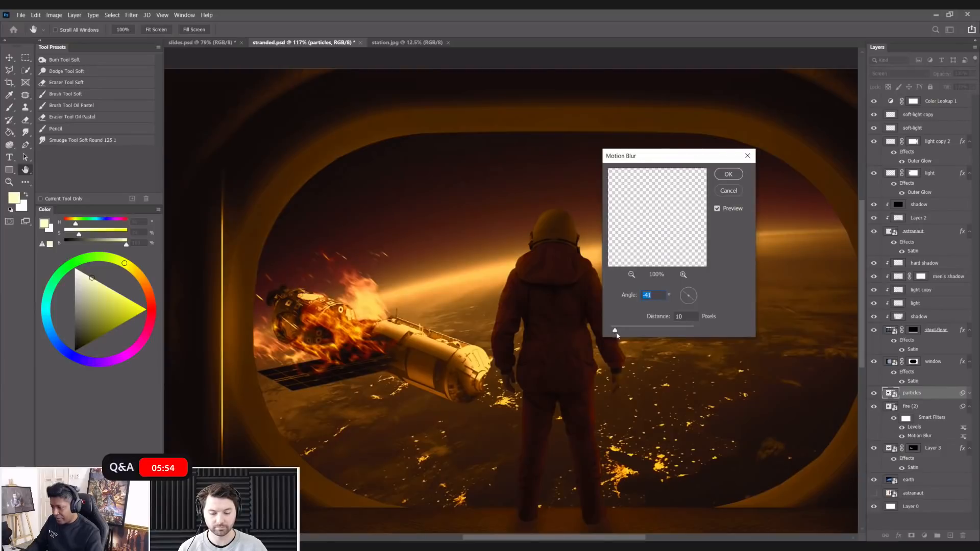
key(Tab)
drag(620, 333, 619, 332)
drag(619, 332, 618, 331)
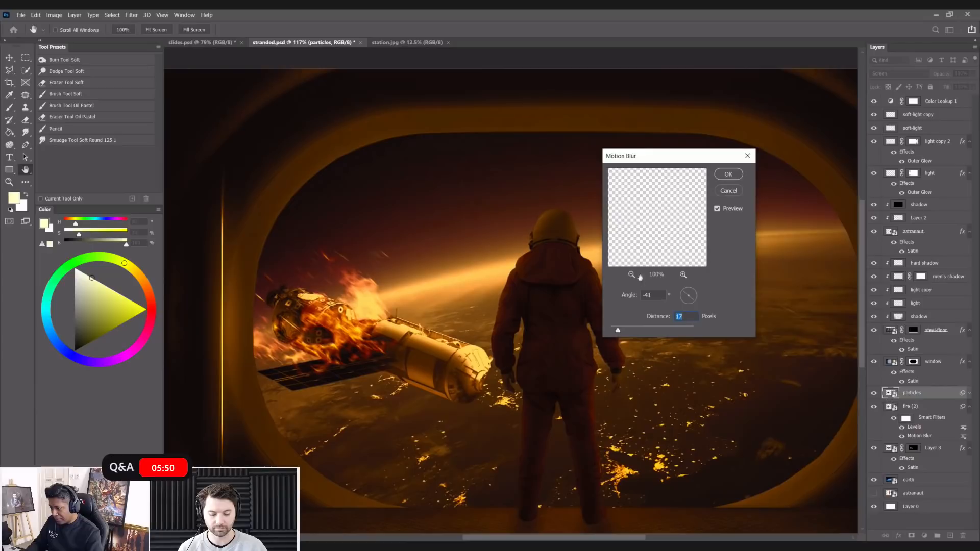
click(736, 172)
scroll(749, 289, down, 3)
click(873, 395)
click(873, 395)
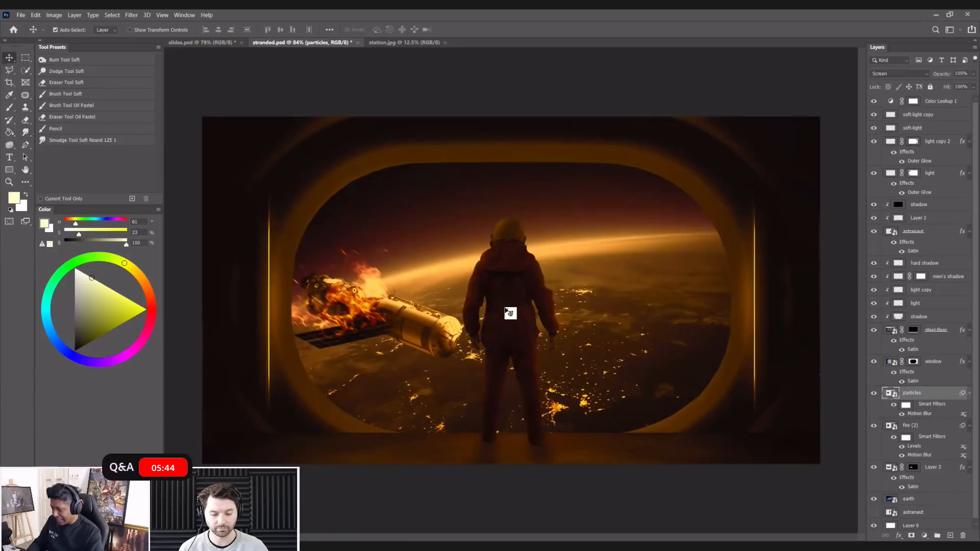
- Warp the particles layer by pulling its upper-left corner far outward so the sparks spread away from the station's burning rear
key(ctrl+t)
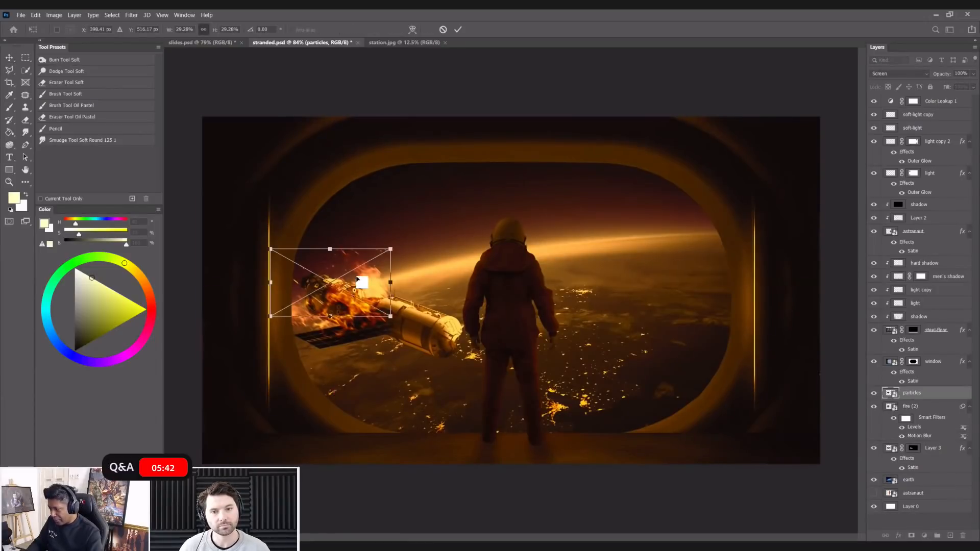
right_click(356, 277)
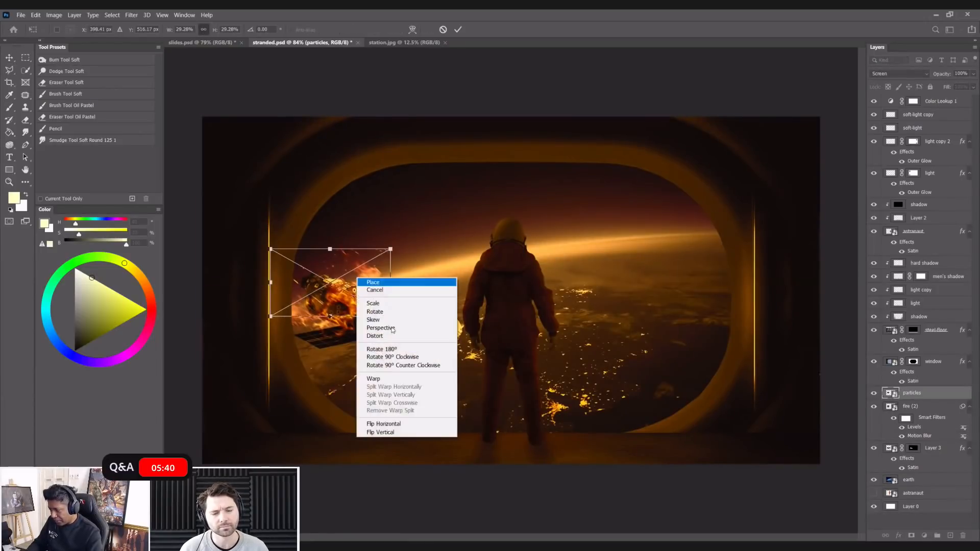
click(409, 380)
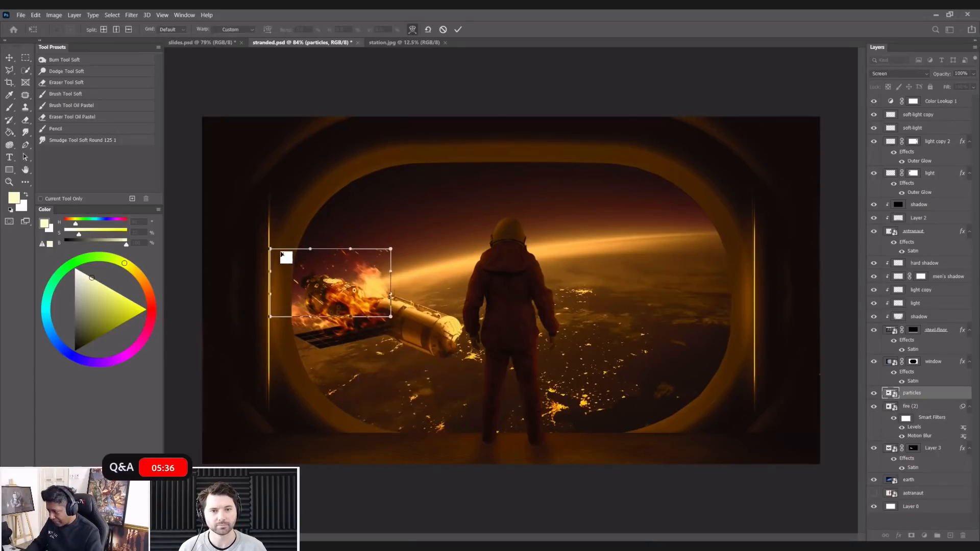
drag(270, 250, 196, 195)
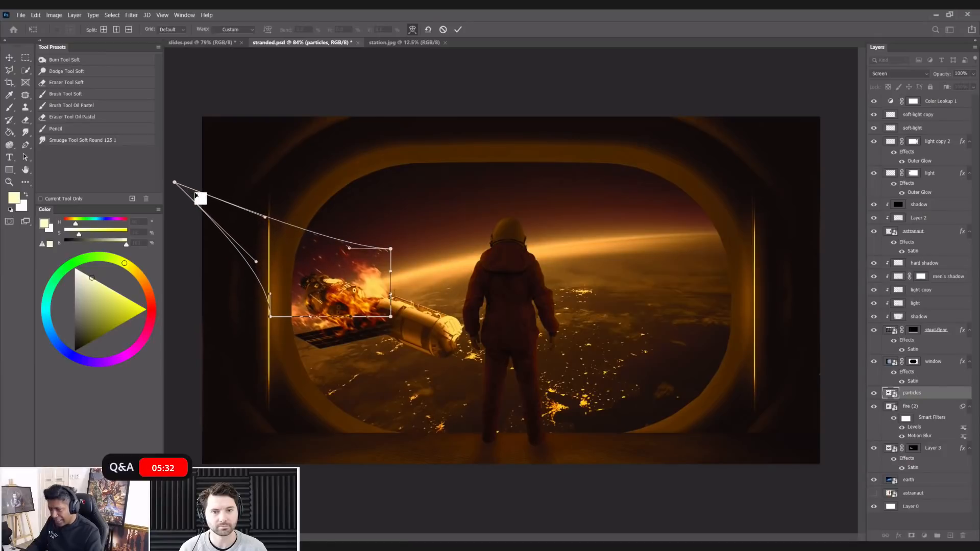
key(Escape)
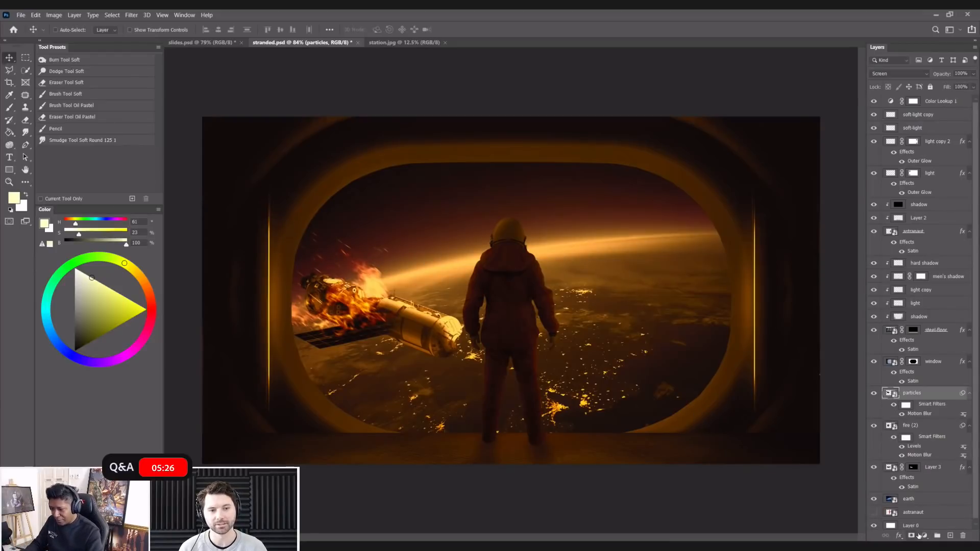
- Add a layer mask to the particles layer, hide unwanted sparks with a smaller black brush, and save the document
click(911, 536)
key(d)
key(b)
key(bracketleft)
key(bracketleft)
key(bracketleft)
key(bracketleft)
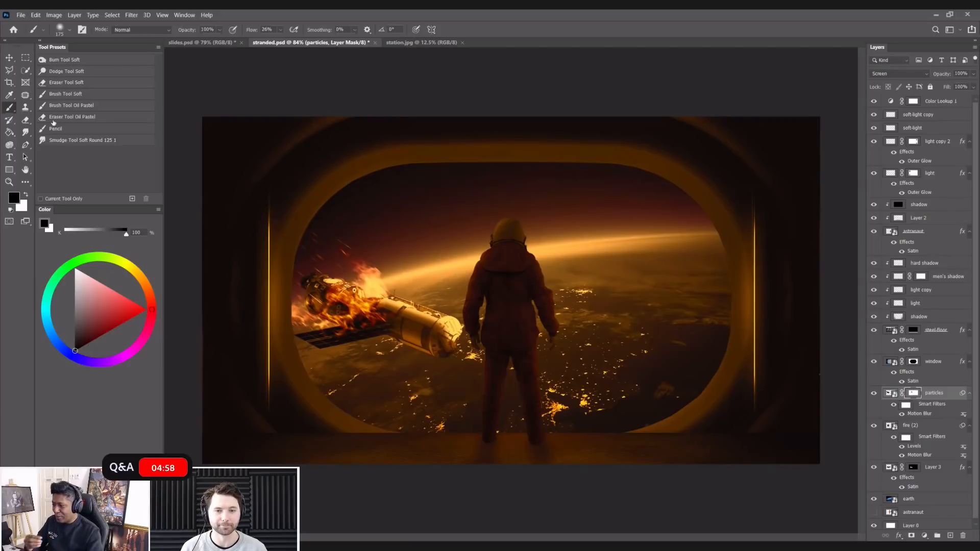
click(9, 58)
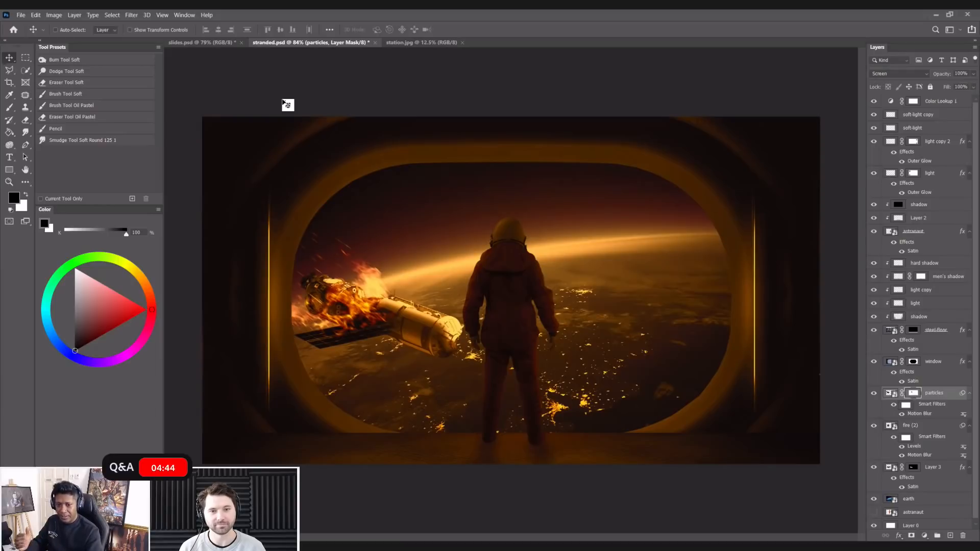
scroll(397, 121, down, 2)
key(ctrl+s)
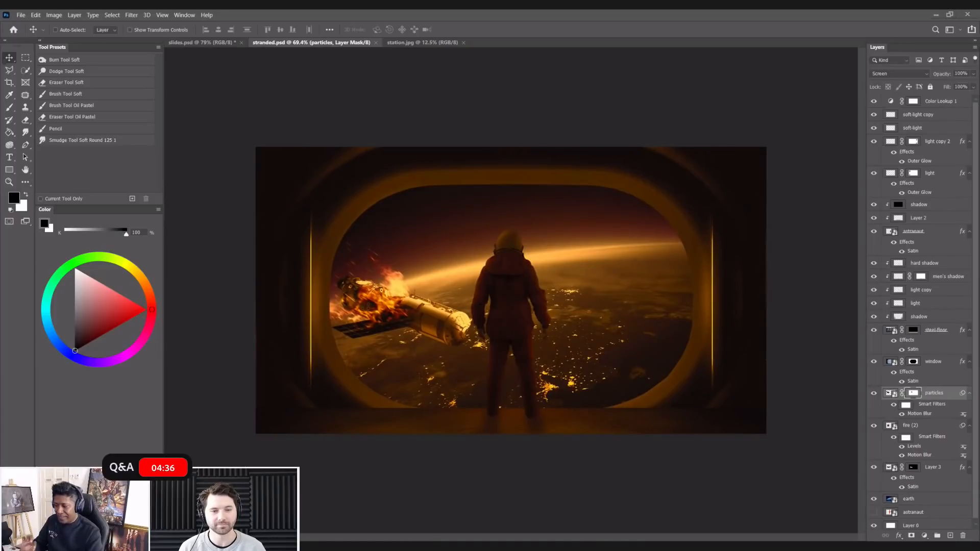
- Place the black-dust image above the particles layer, below the window layer, and invert its colors
scroll(417, 329, up, 3)
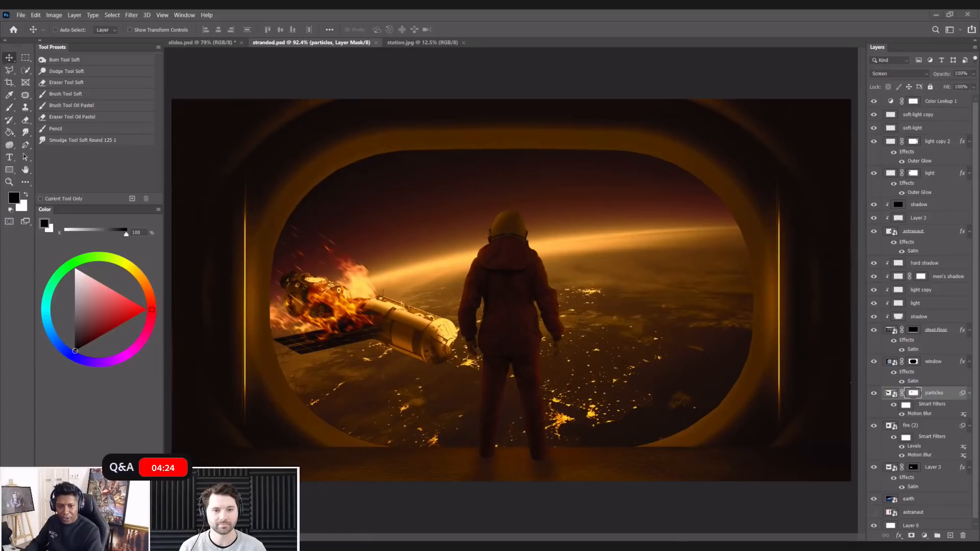
drag(653, 406, 627, 392)
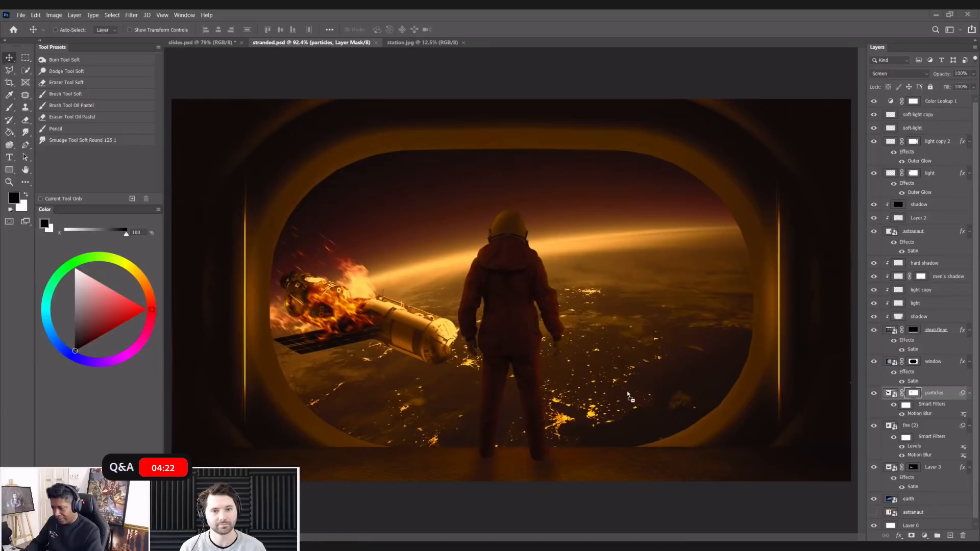
key(Return)
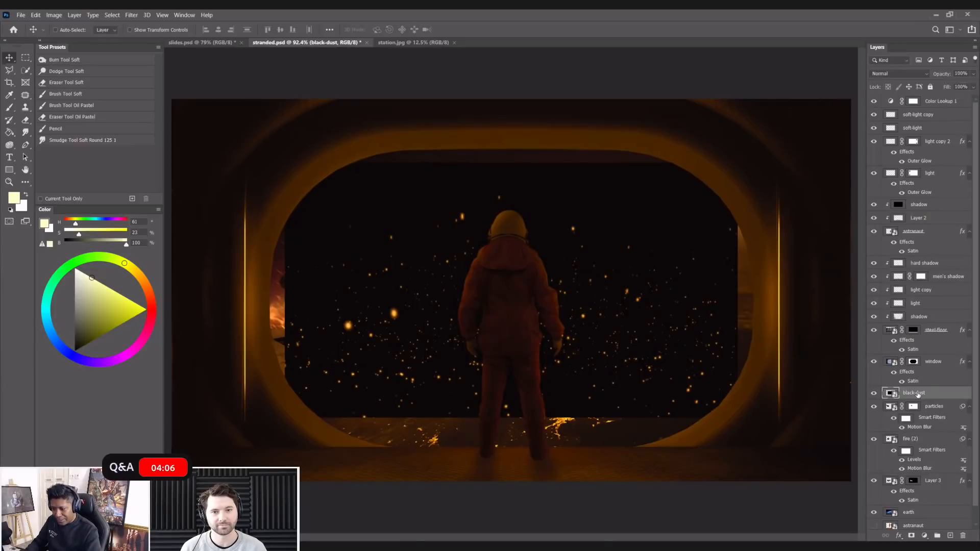
key(ctrl+shift+bracketright)
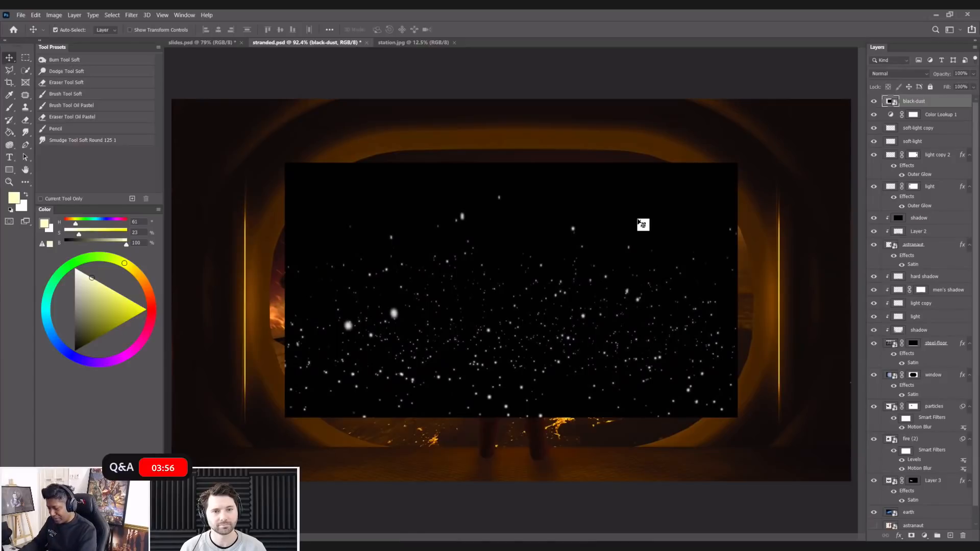
key(ctrl+i)
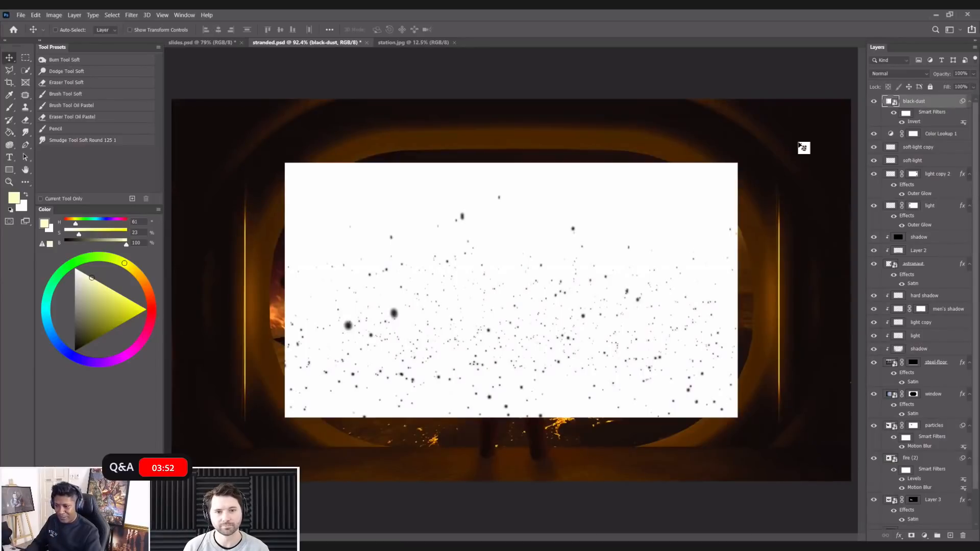
drag(913, 281, 901, 424)
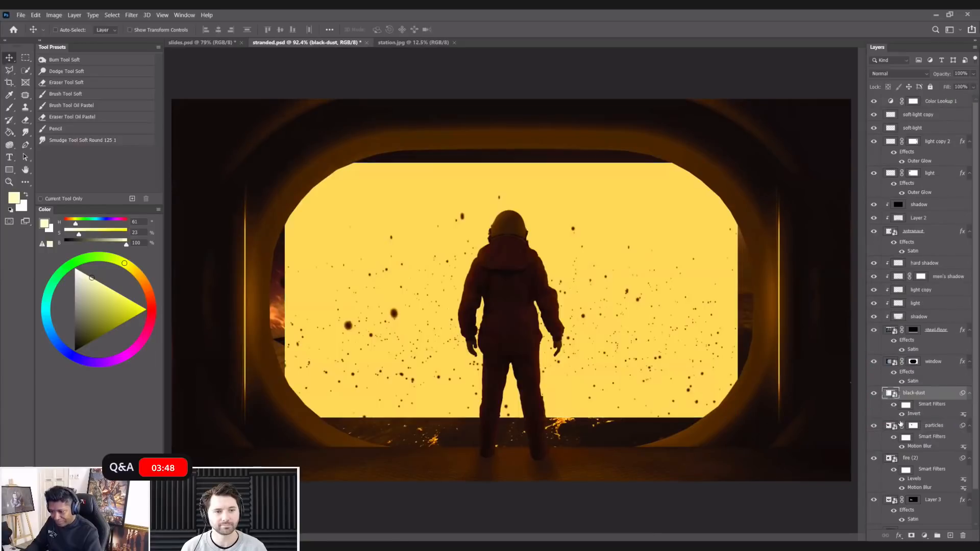
- Set the black-dust layer's blend mode to Darken and scale it to about 37% over the burning station
click(901, 74)
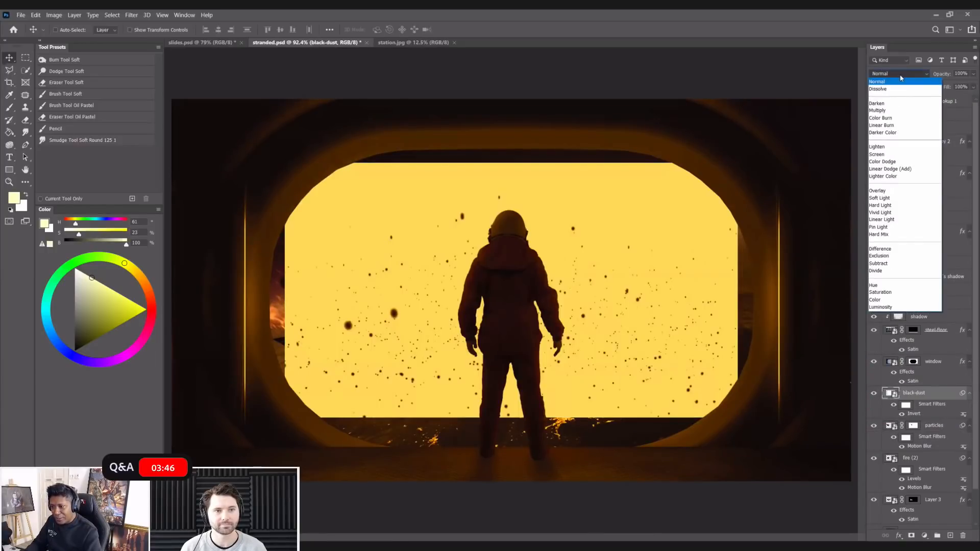
click(897, 104)
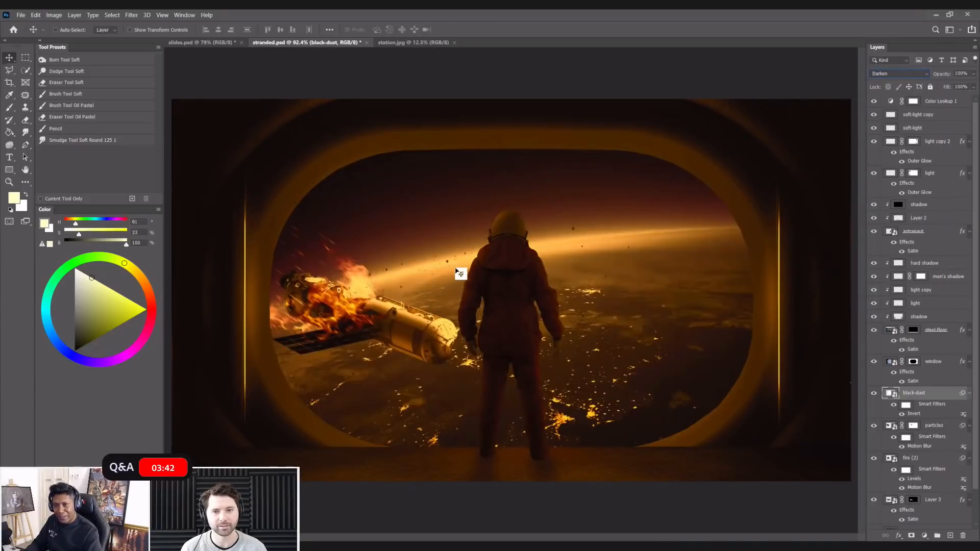
key(ctrl+t)
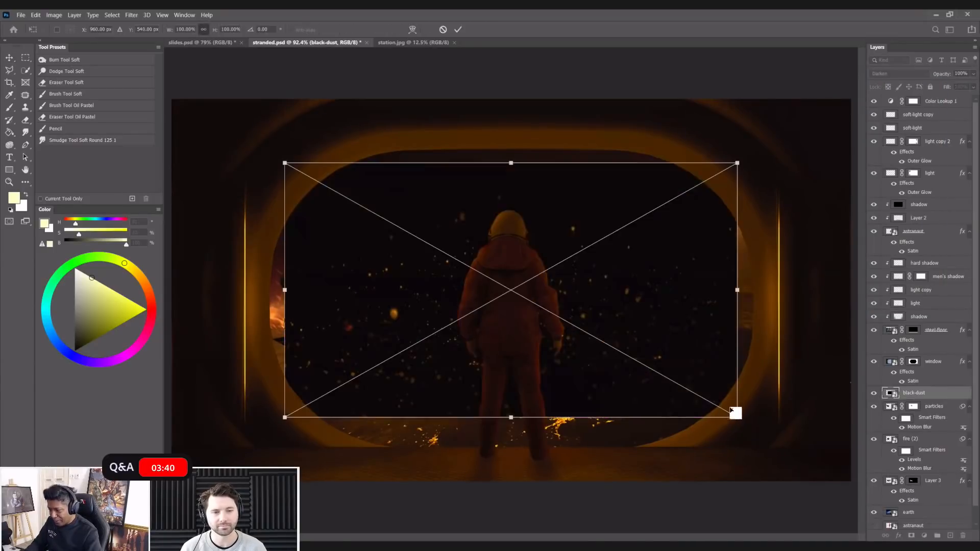
drag(589, 358, 452, 258)
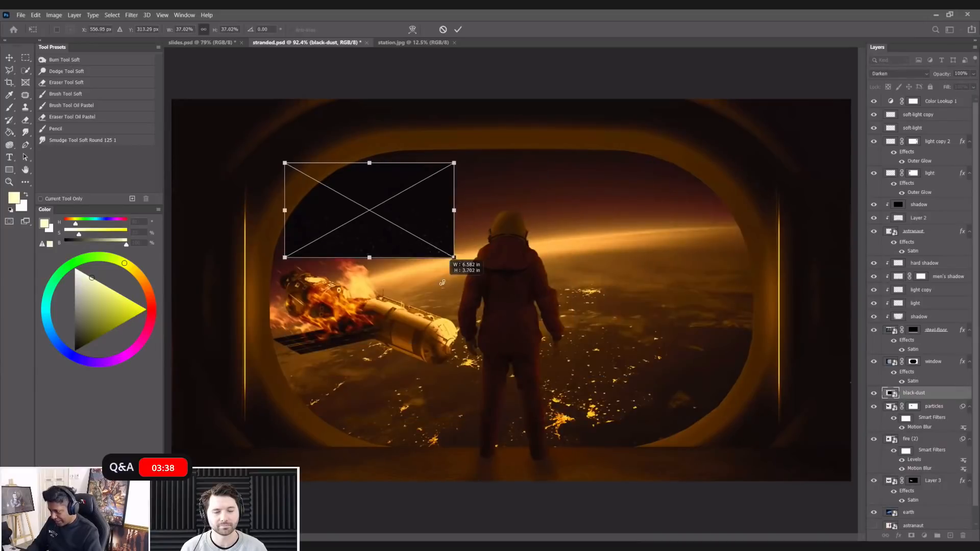
drag(396, 243, 381, 321)
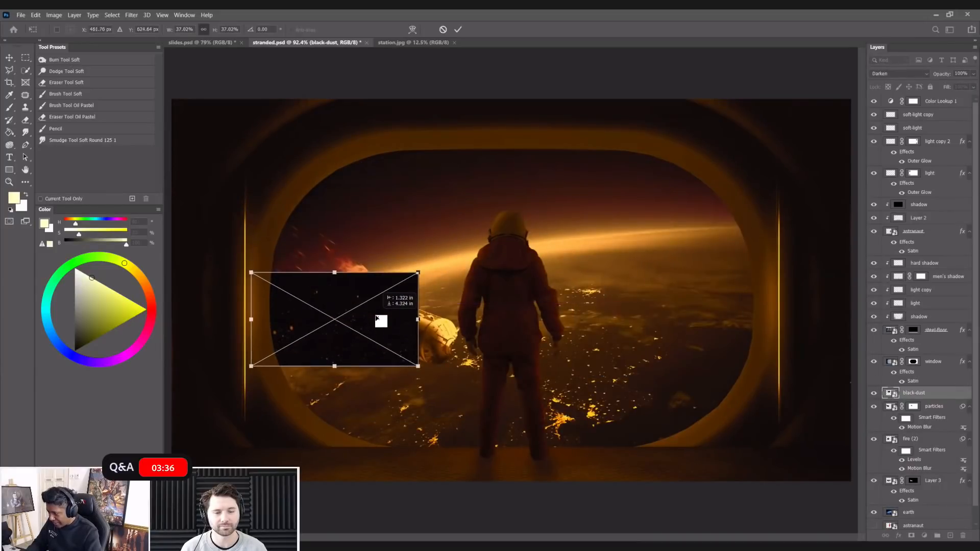
key(Return)
key(ctrl+i)
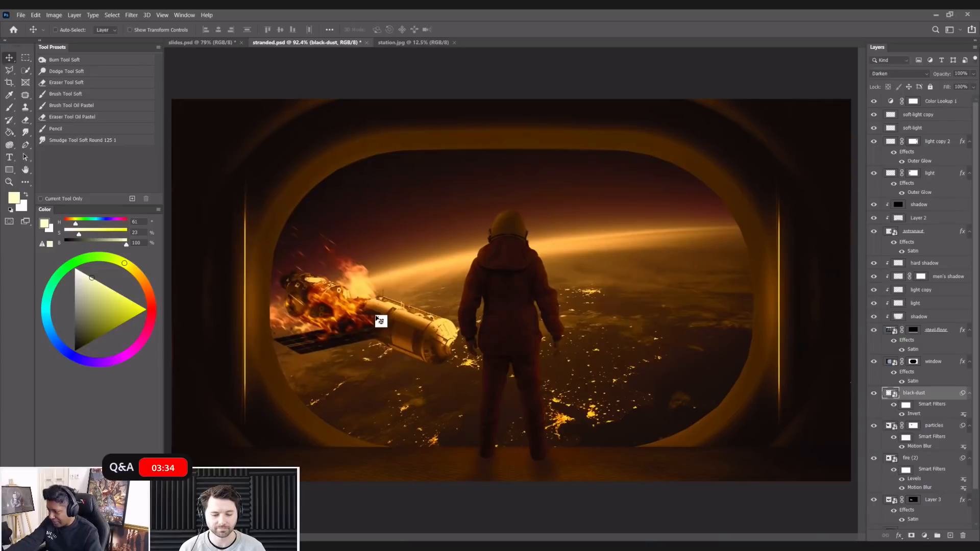
- Scale the black-dust layer down to about 32% and adjust its placement around the burning part of the station
scroll(380, 321, up, 3)
key(ctrl+t)
drag(515, 285, 510, 322)
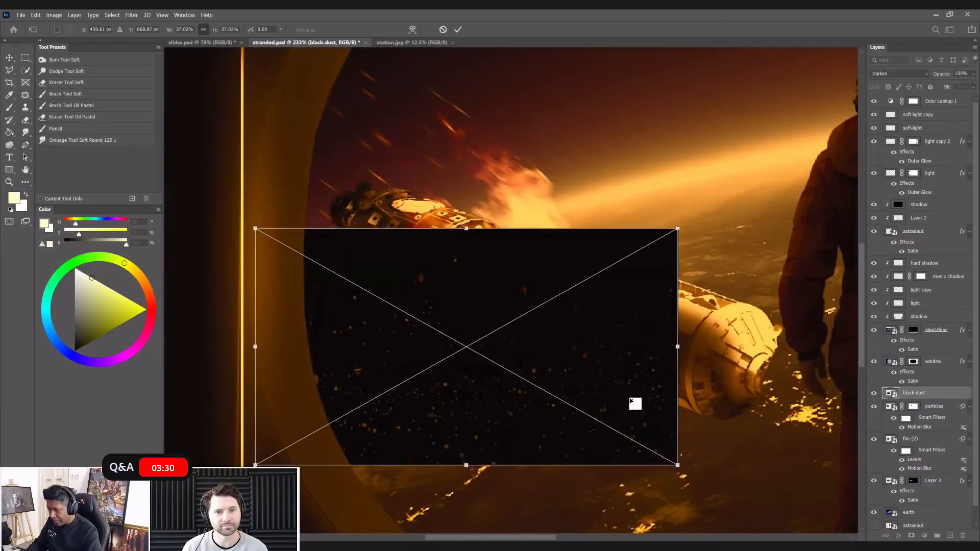
drag(678, 466, 620, 432)
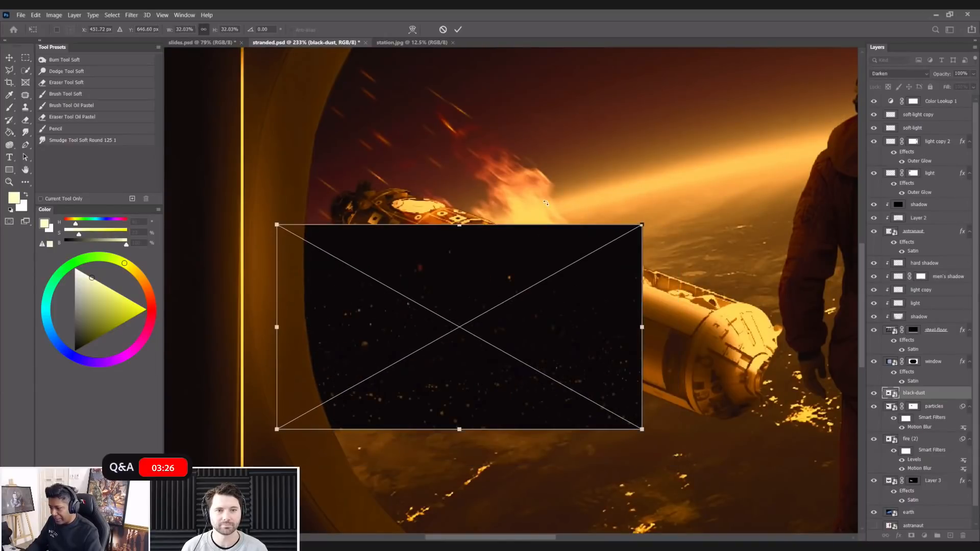
drag(546, 206, 505, 213)
drag(551, 294, 538, 300)
key(Return)
key(ctrl+i)
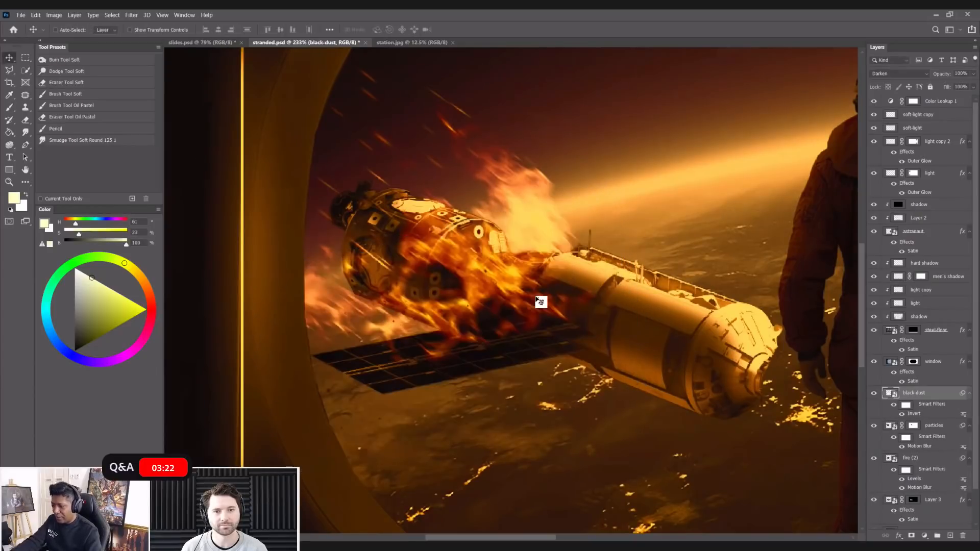
- Change the black-dust layer's blend mode to Multiply and examine the debris around the station up close
key(ctrl+0)
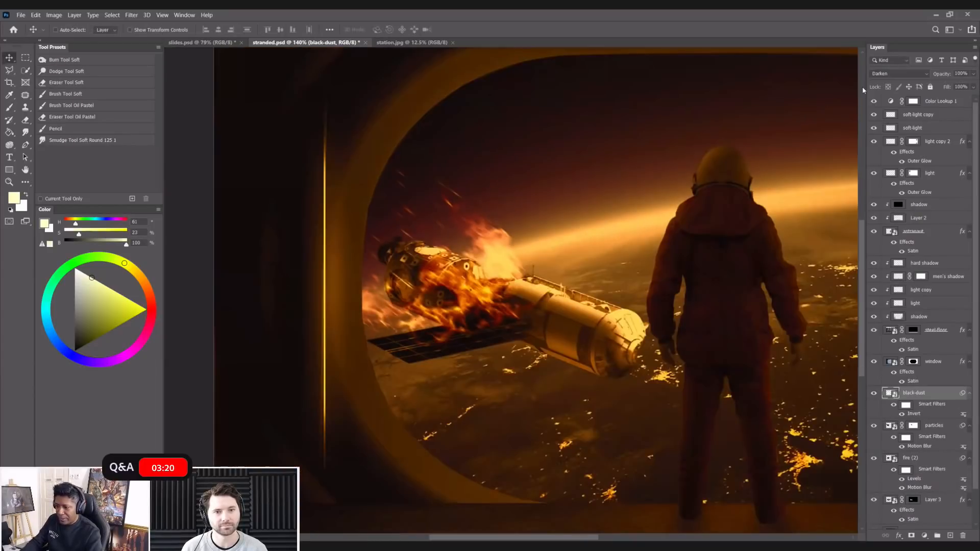
click(888, 75)
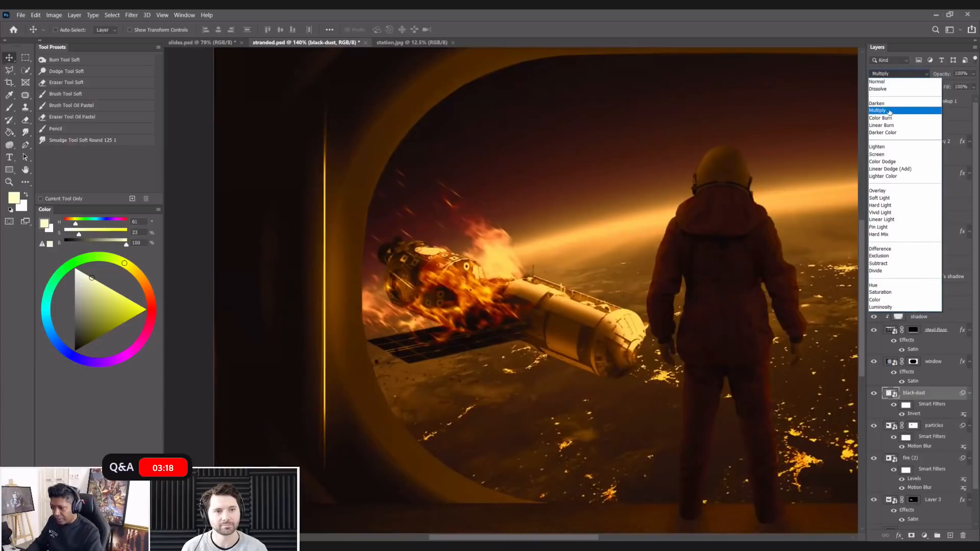
click(889, 111)
key(ctrl+0)
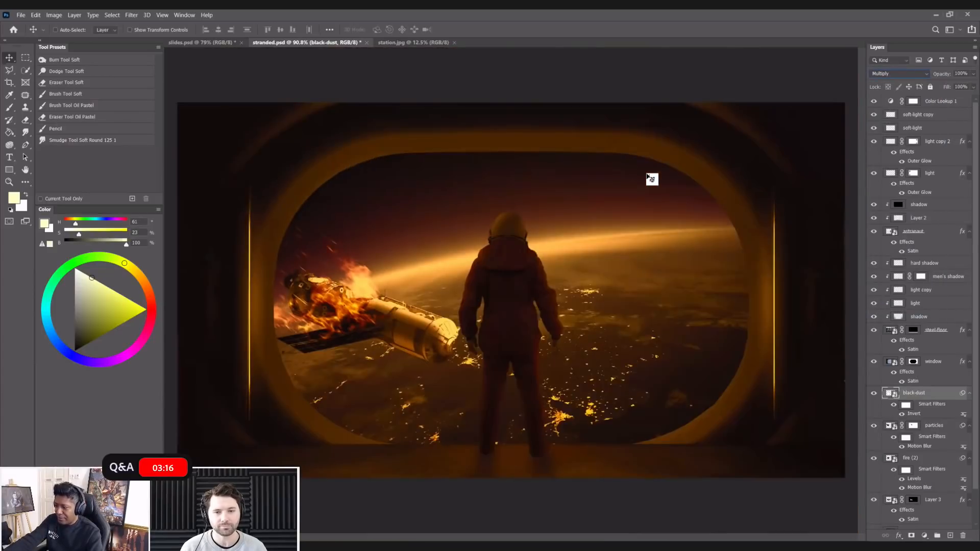
scroll(651, 178, up, 3)
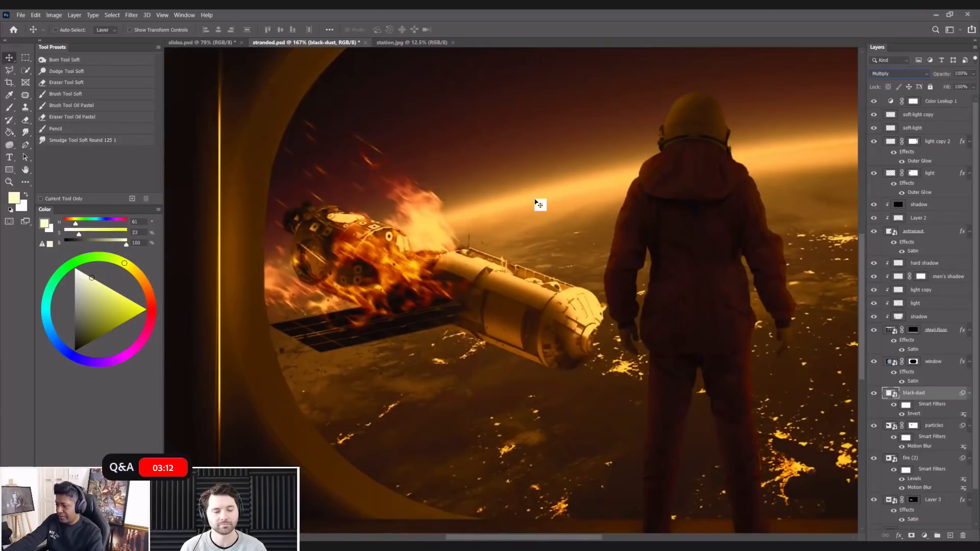
scroll(536, 201, up, 1)
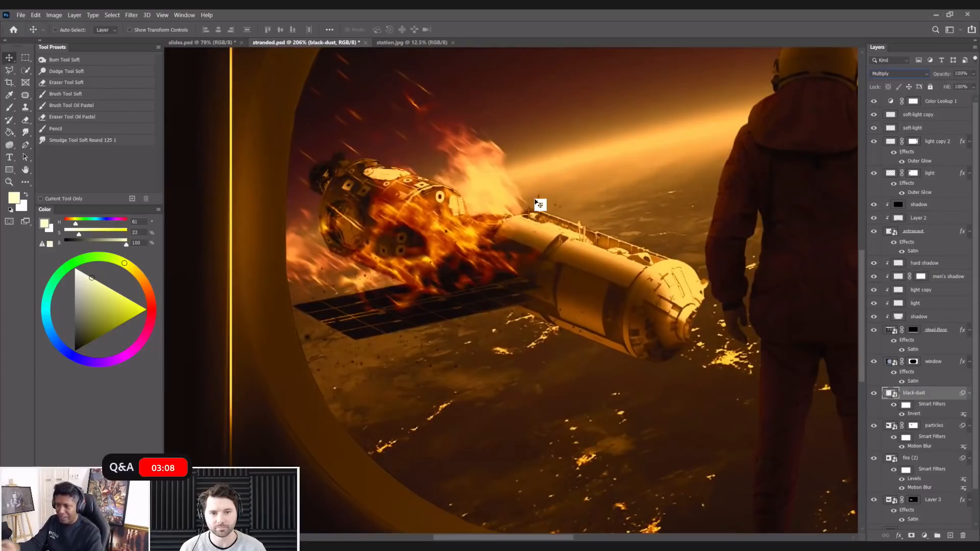
scroll(539, 204, down, 2)
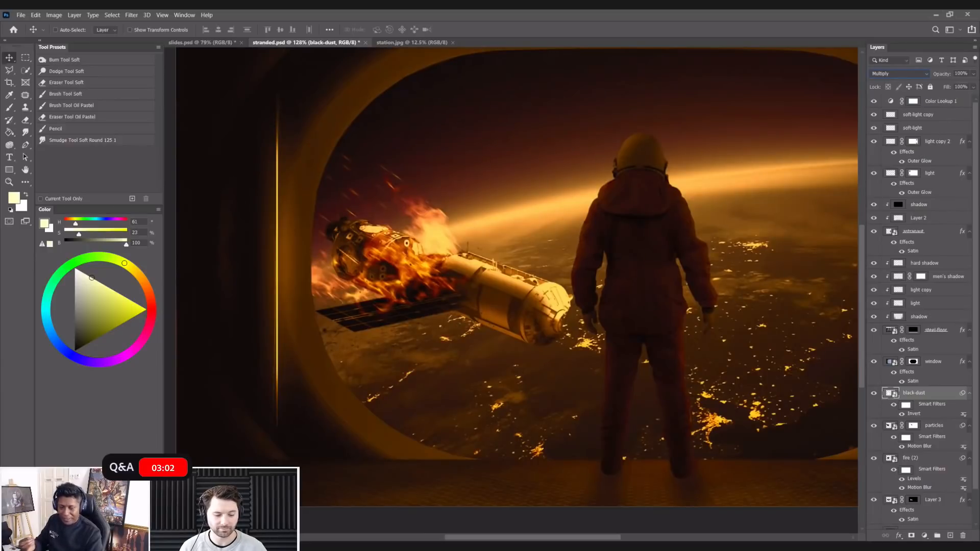
- Place the particles-tiny image over the station at about 134% scale and set its blend mode to Screen
drag(608, 319, 704, 403)
drag(531, 247, 519, 233)
key(Return)
click(901, 74)
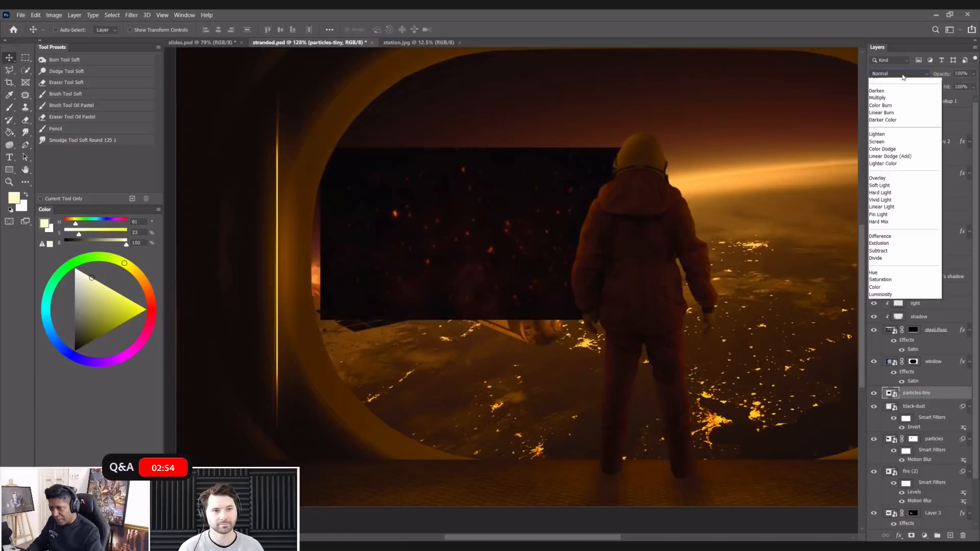
click(881, 154)
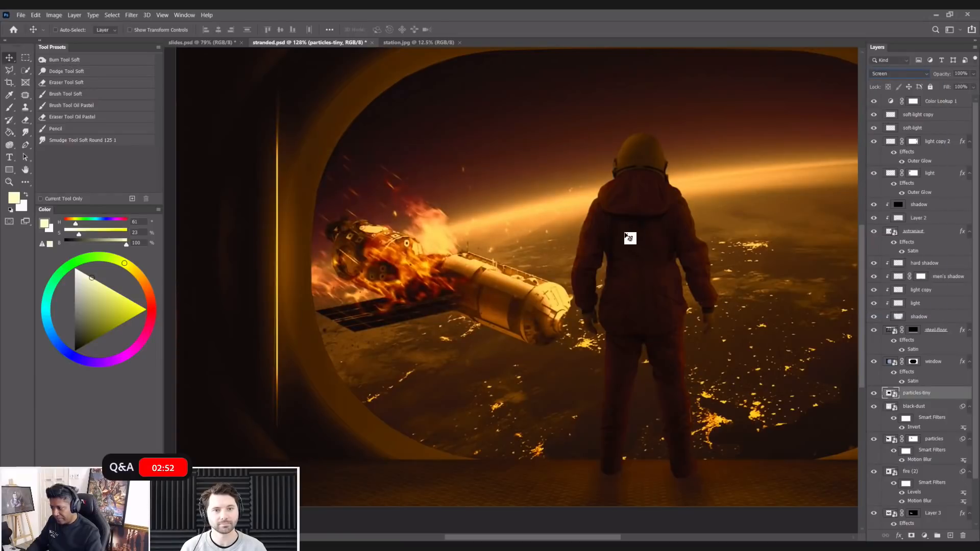
- Warp the particles-tiny layer, stretching its upper edge outward and curving the side near the astronaut inward over the burning station
key(ctrl)
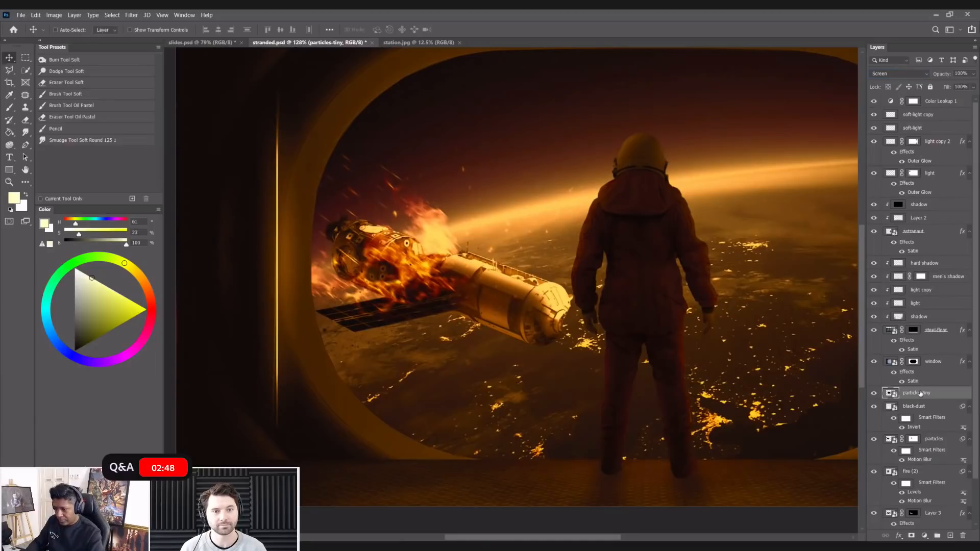
key(ctrl+minus)
key(ctrl+minus)
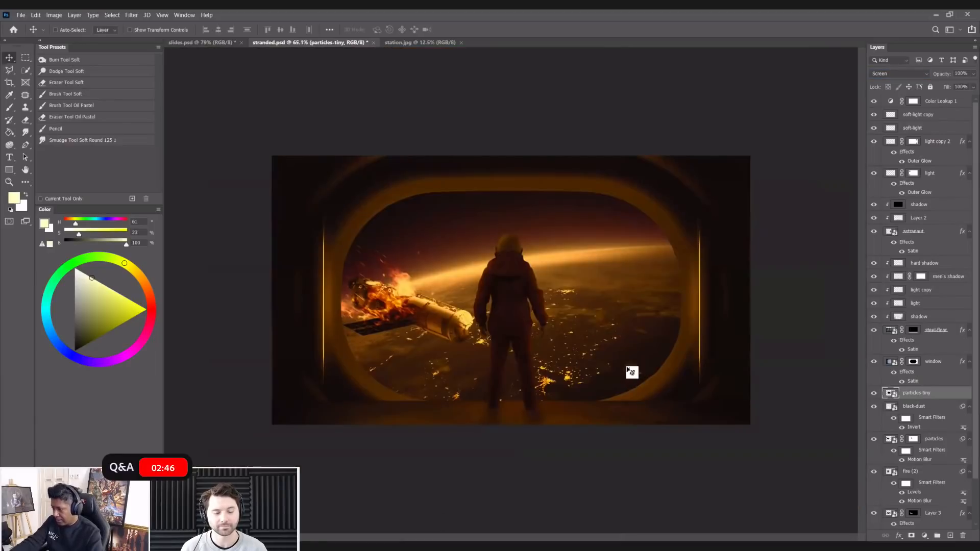
key(ctrl+0)
key(ctrl+t)
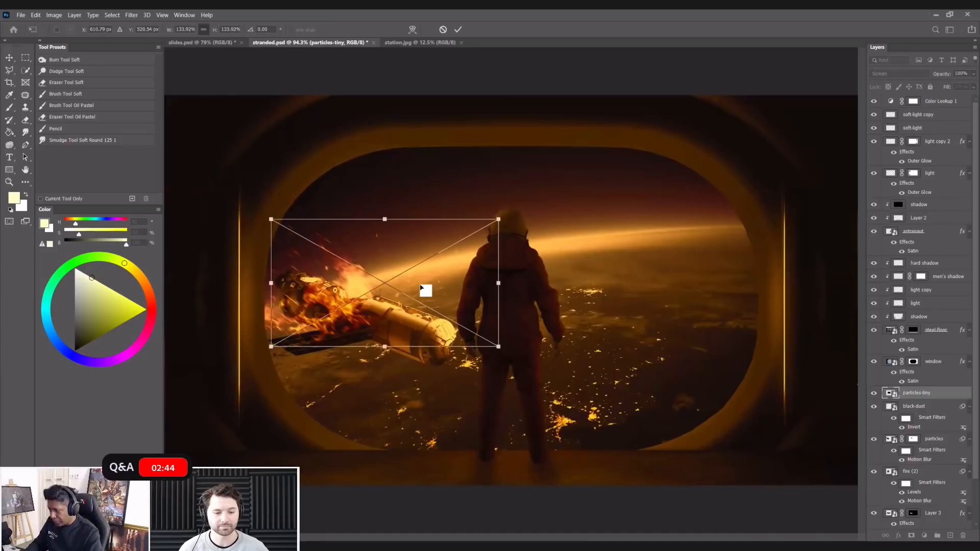
right_click(421, 285)
click(439, 387)
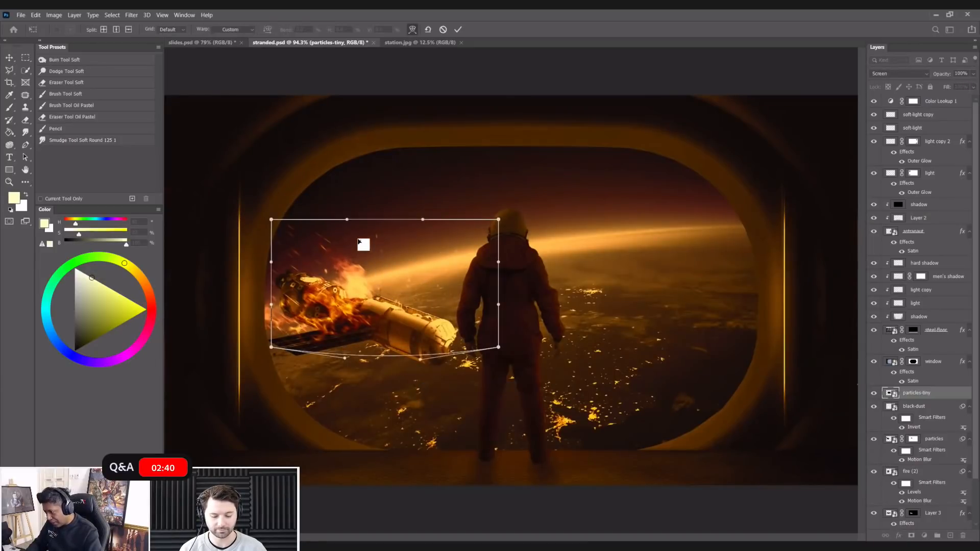
drag(314, 219, 238, 179)
drag(354, 186, 321, 167)
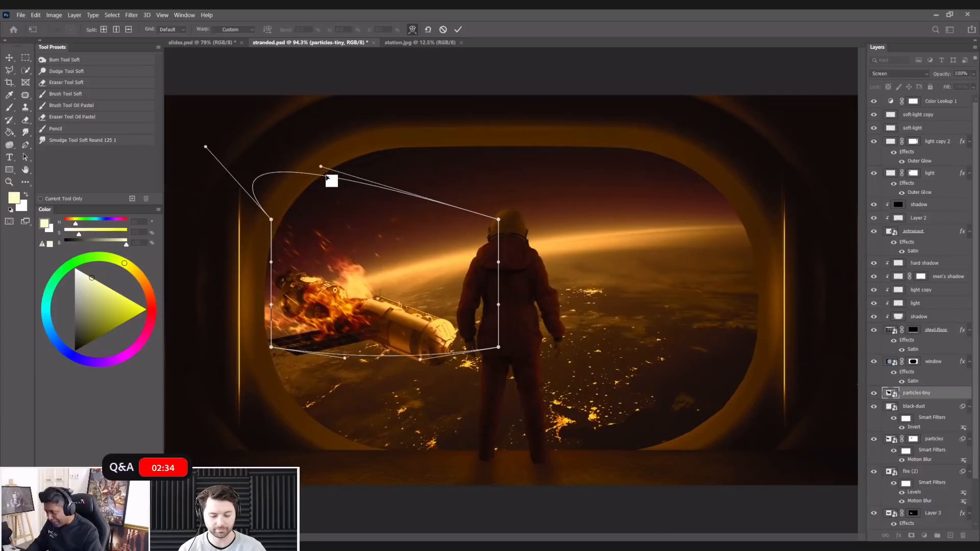
drag(453, 254, 425, 249)
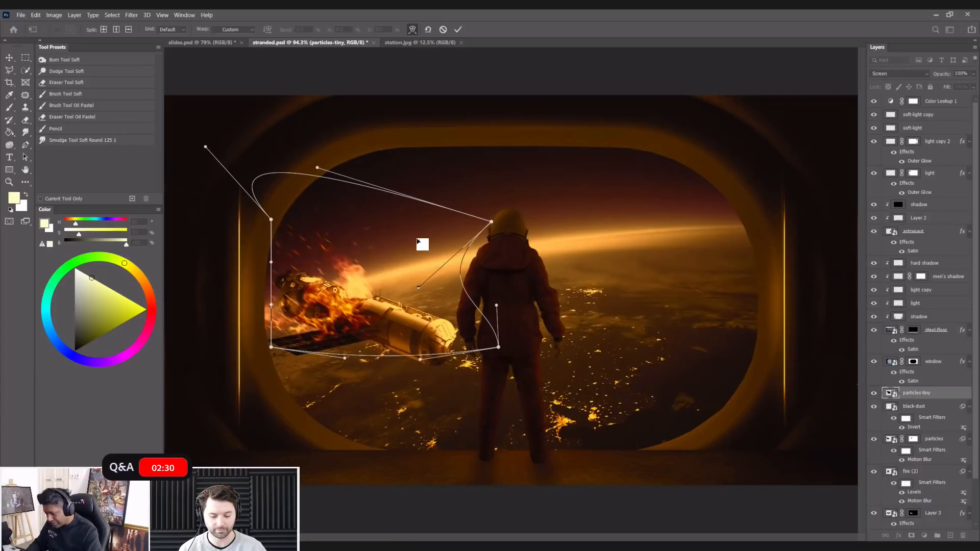
key(Return)
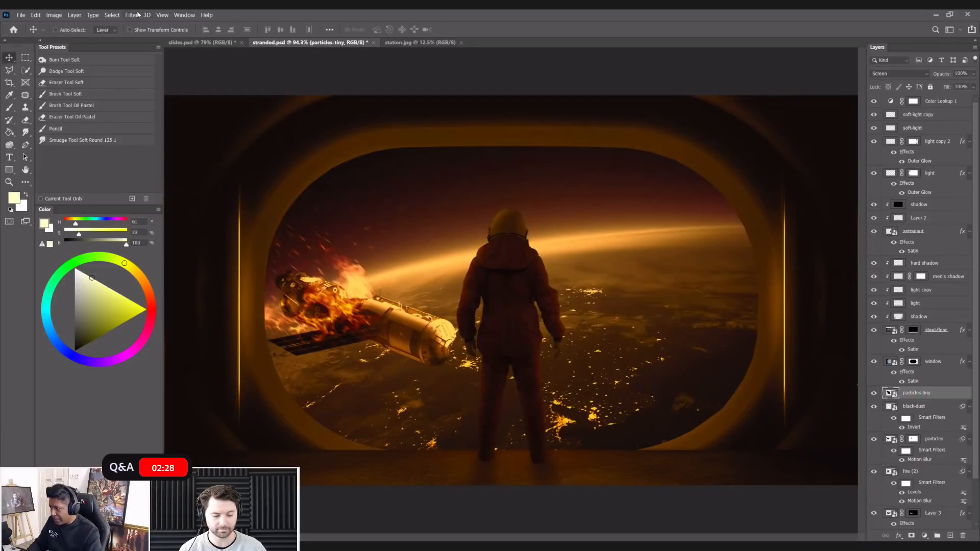
- Apply Motion Blur to the particles-tiny layer at a -41° angle and 17 pixels distance, and adjust its transform around the station
click(132, 15)
click(145, 25)
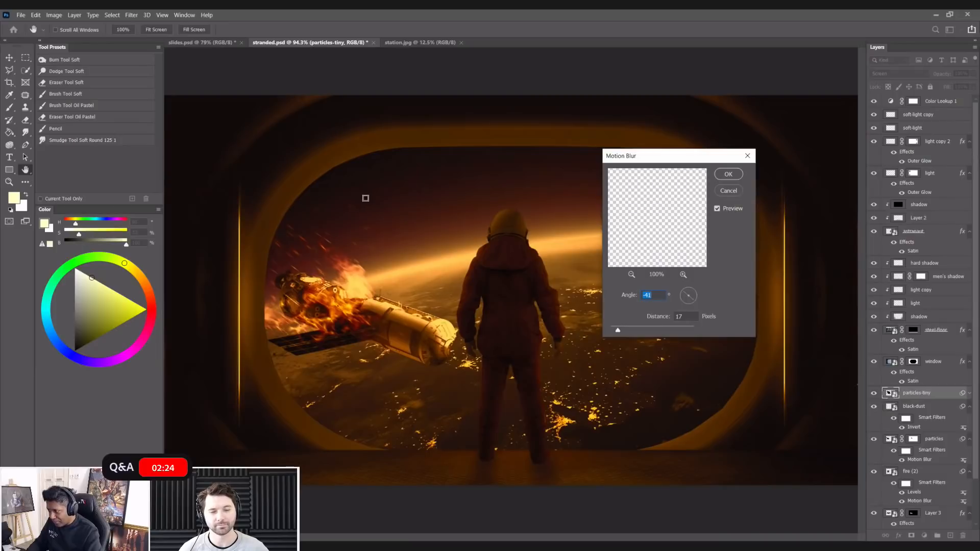
click(726, 175)
key(ctrl+t)
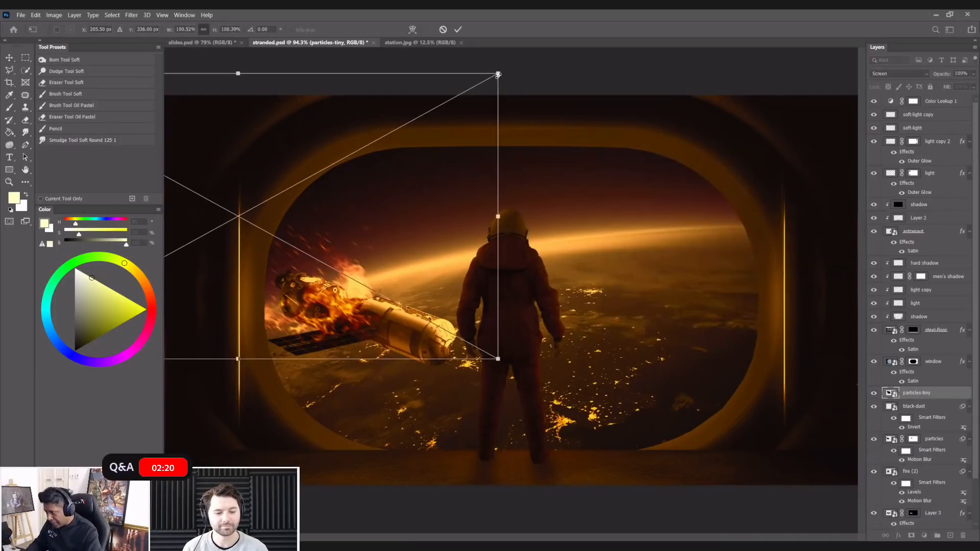
drag(475, 116, 405, 170)
key(Return)
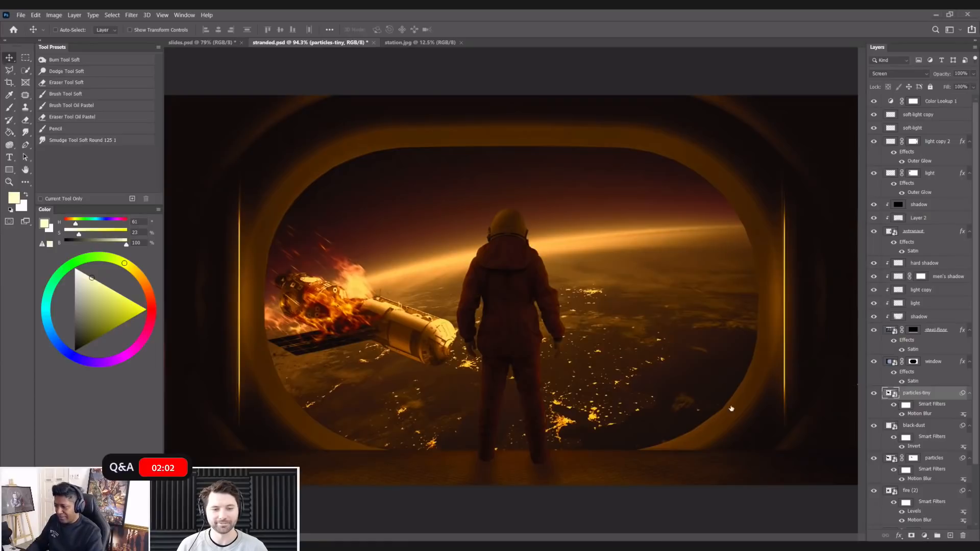
- Place the fire selection image, flip it horizontally, and scale it to about 69% over the right half of the window view
drag(731, 408, 614, 290)
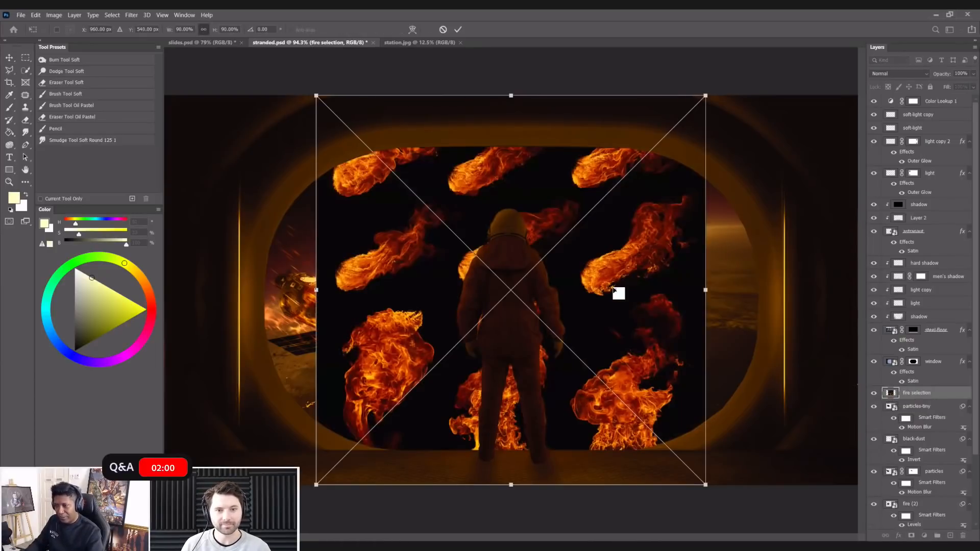
key(Return)
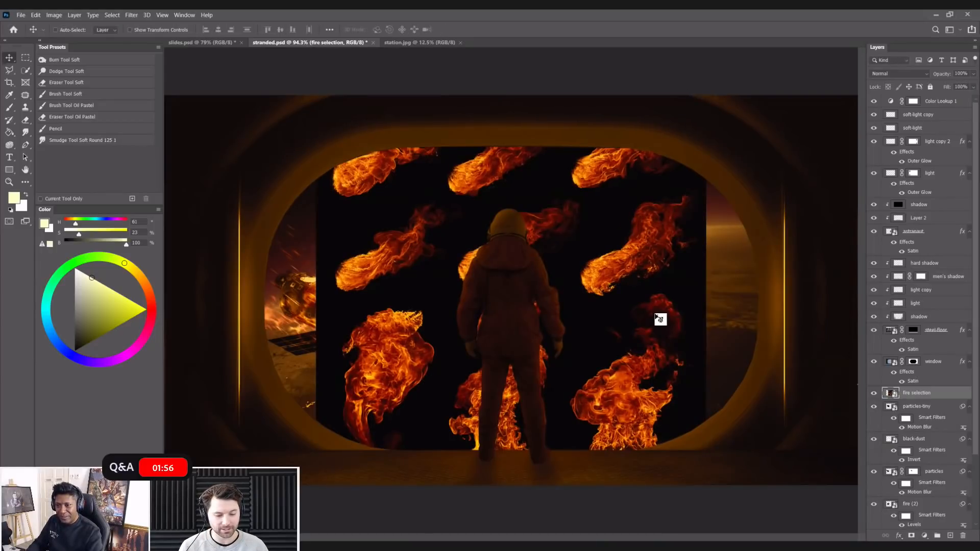
key(ctrl+t)
drag(534, 327, 488, 287)
drag(428, 219, 493, 347)
right_click(493, 348)
click(541, 490)
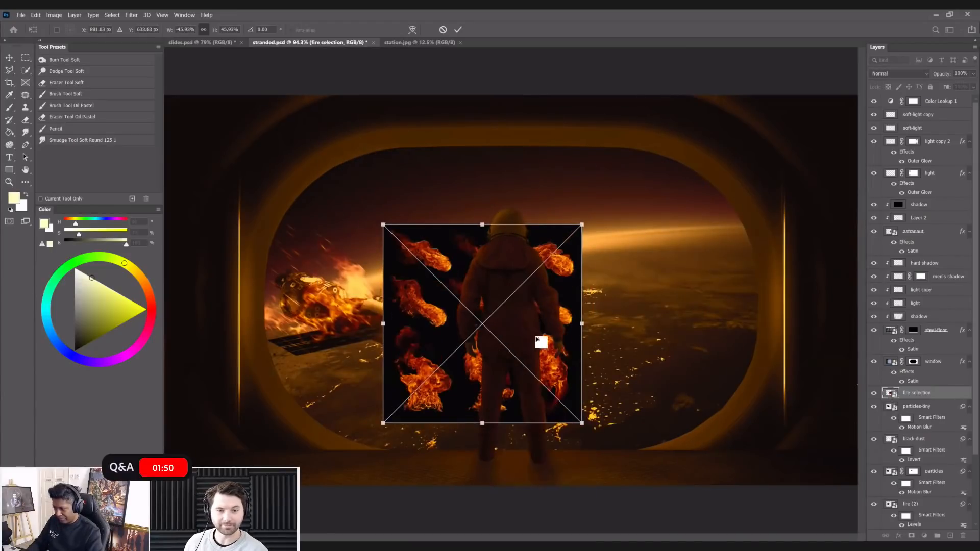
drag(510, 385, 639, 268)
drag(640, 324, 740, 423)
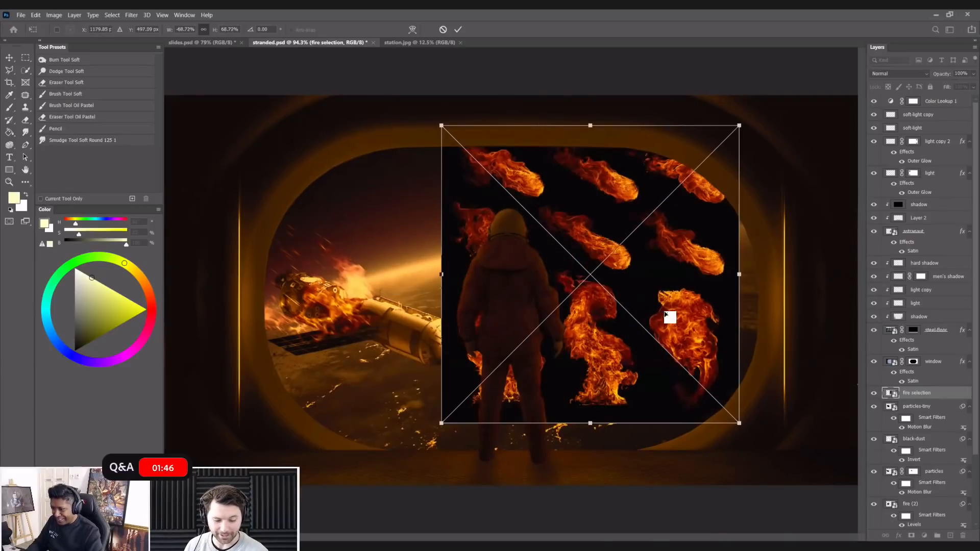
drag(663, 314, 690, 348)
key(Return)
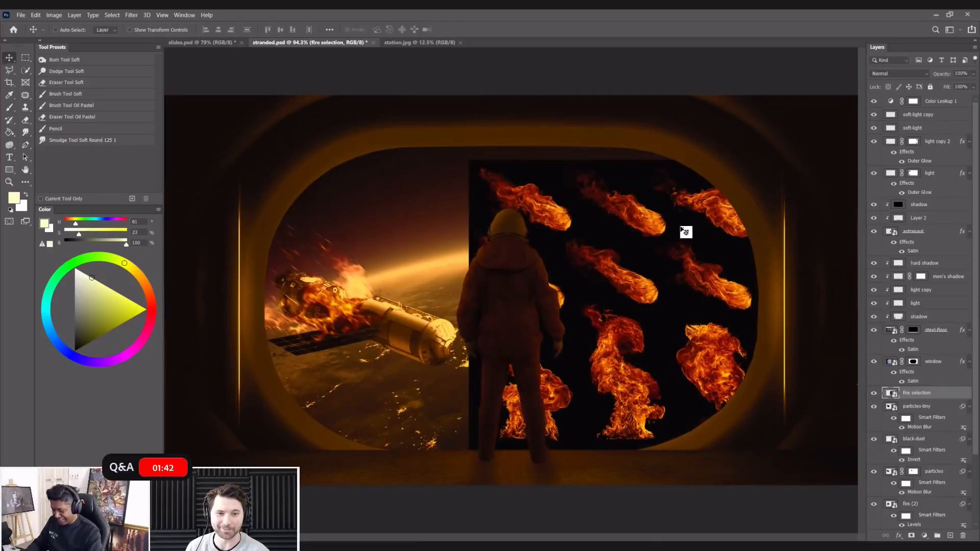
- Outline the upper-middle fireball with the Polygonal Lasso and copy it to a new layer, hiding the fire selection layer
key(l)
click(658, 248)
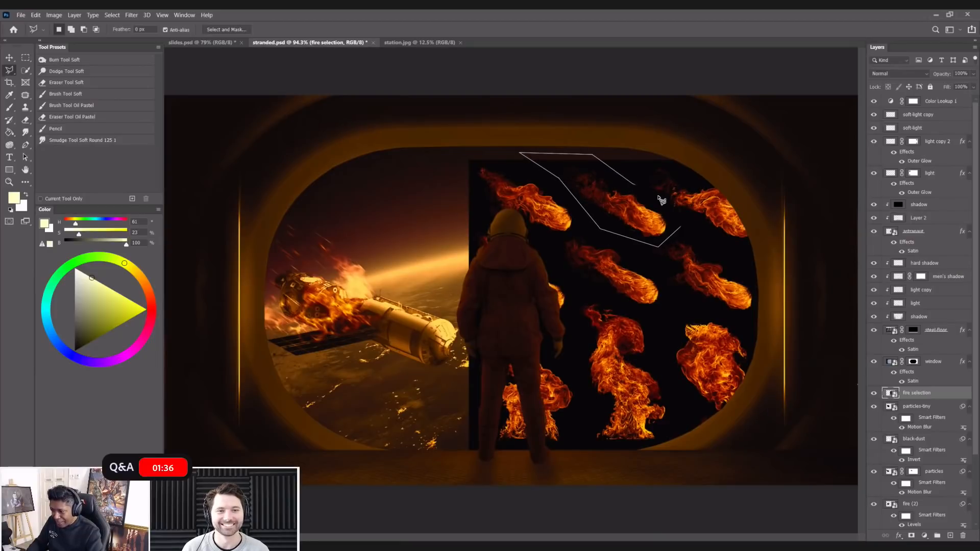
click(680, 226)
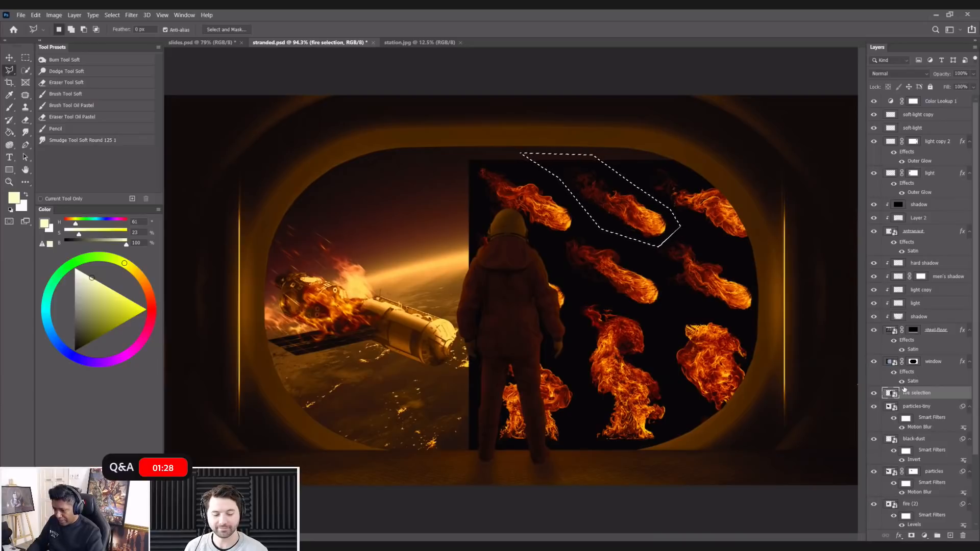
click(874, 392)
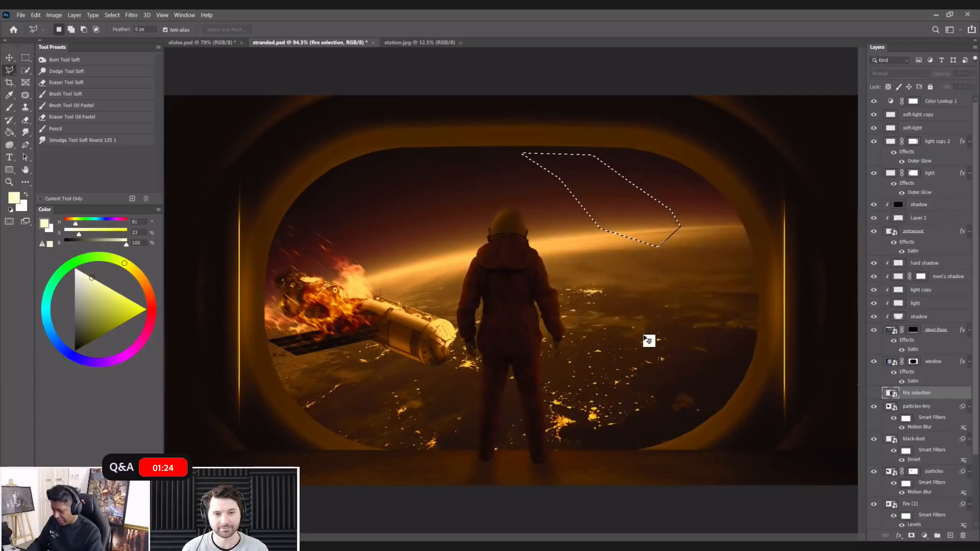
key(ctrl+j)
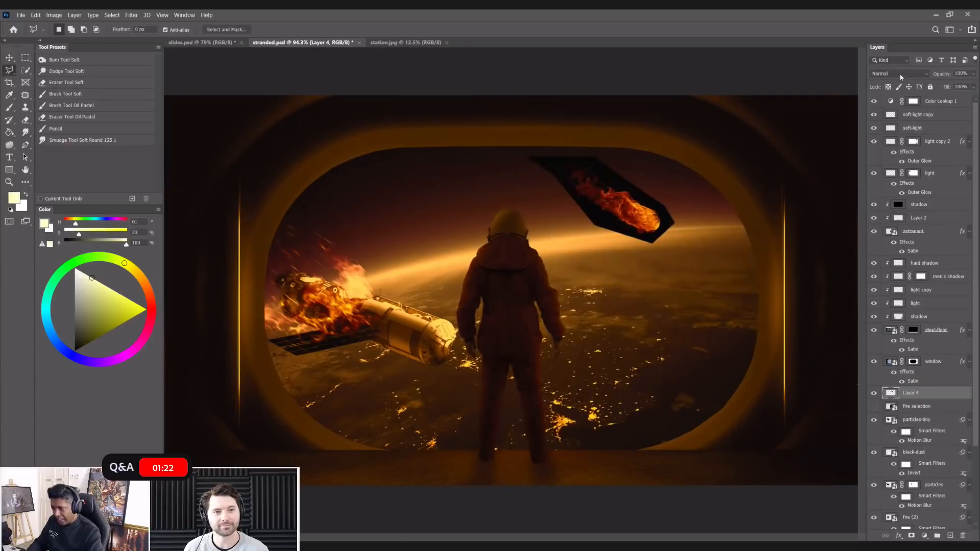
- Set the copied fireball layer's blend mode to Screen and shrink it to a tiny ember size
click(901, 75)
click(885, 154)
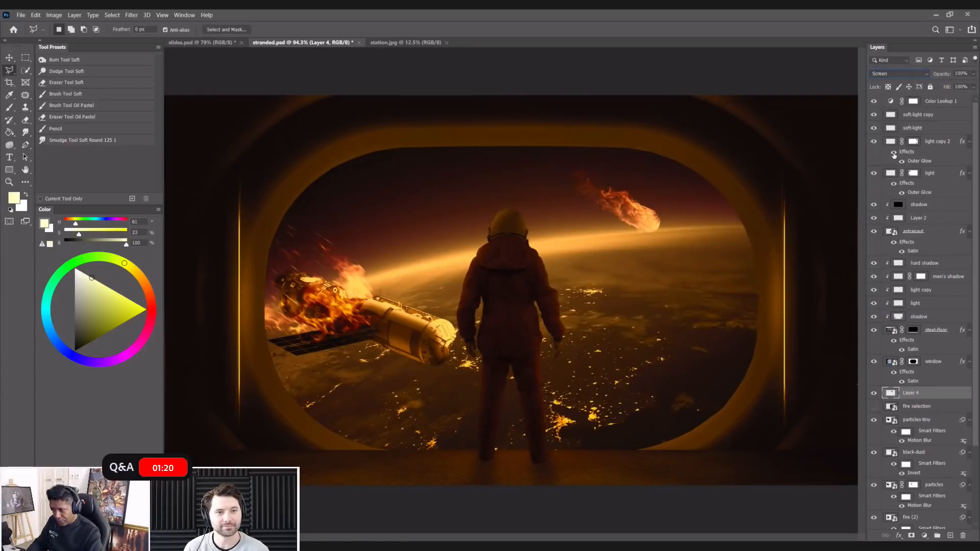
key(ctrl+t)
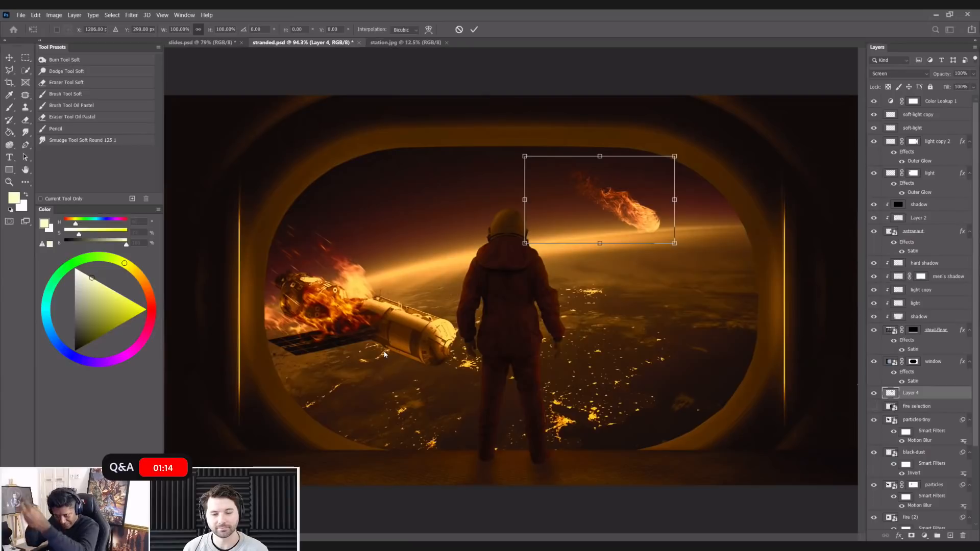
drag(675, 243, 558, 176)
key(Return)
- Move the small fireball just below the station's solar panel and rotate it to look like falling debris
key(l)
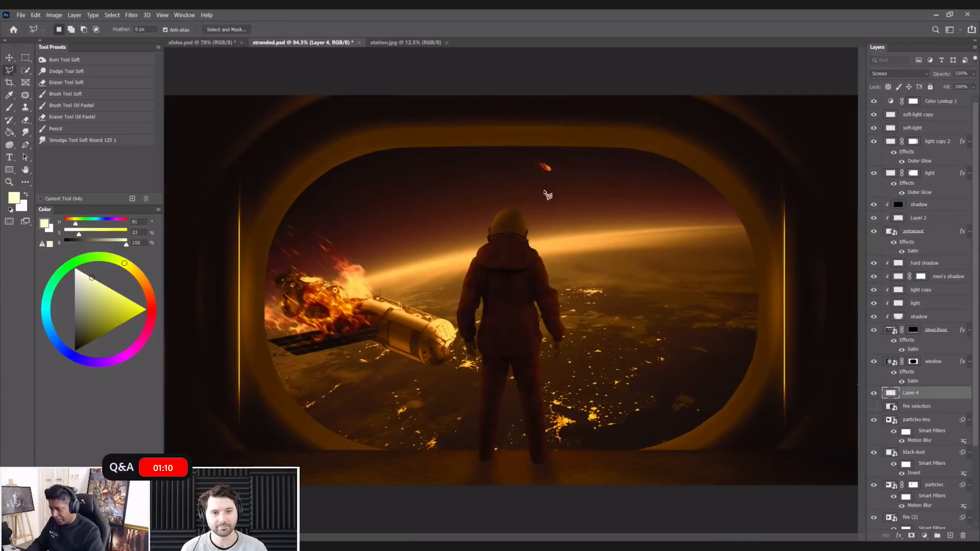
click(9, 58)
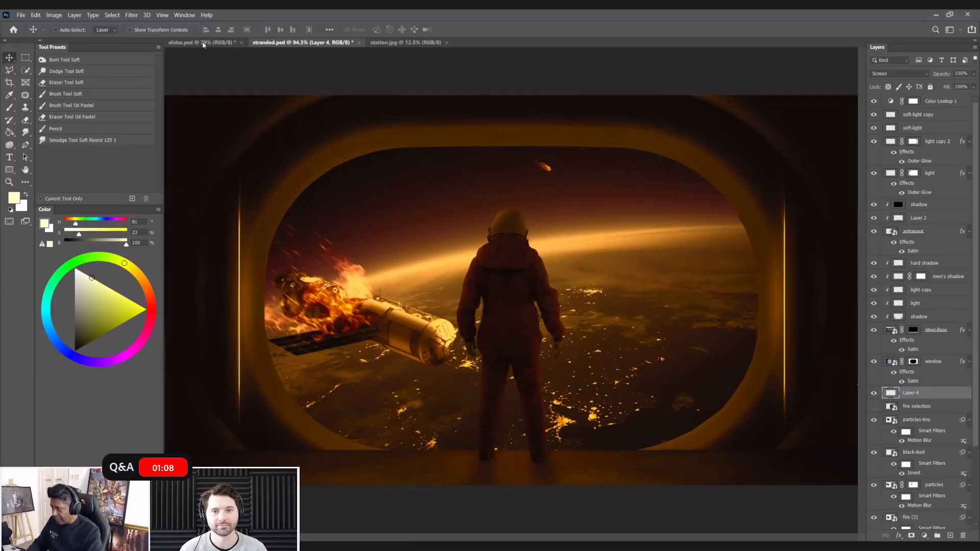
drag(566, 153, 370, 343)
key(ctrl+t)
drag(414, 298, 422, 328)
key(Return)
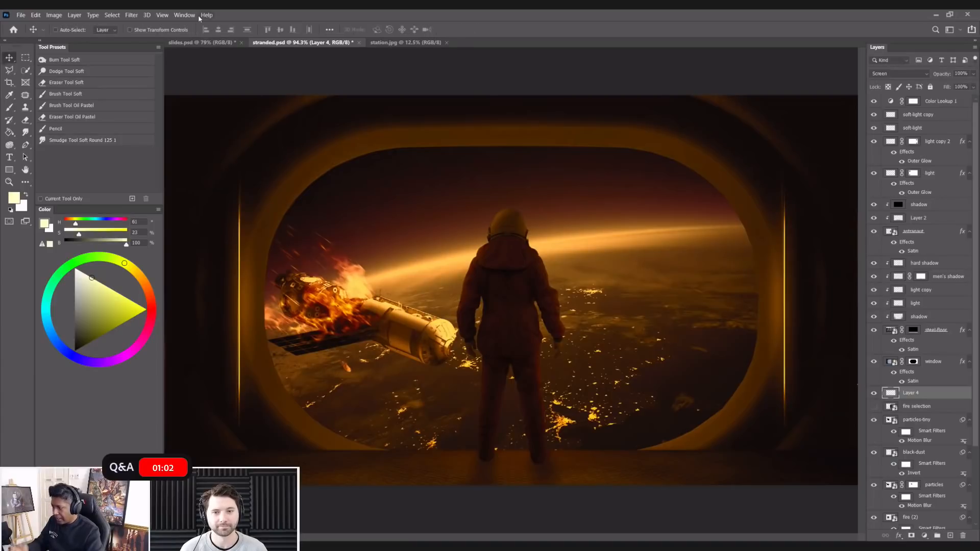
- Apply Motion Blur to the small fireball at a -41° angle and 5 pixels distance, and rename its layer fire-ball
click(134, 17)
click(143, 25)
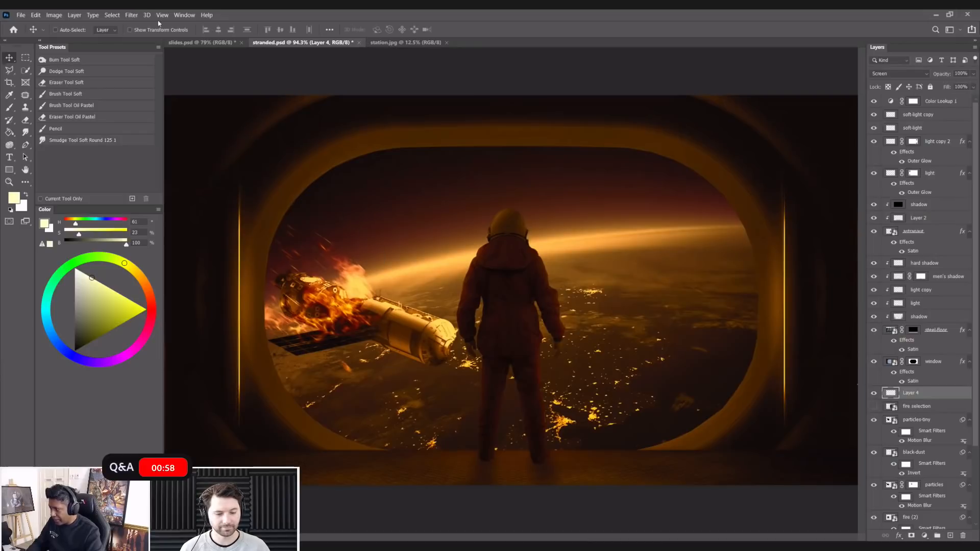
click(128, 17)
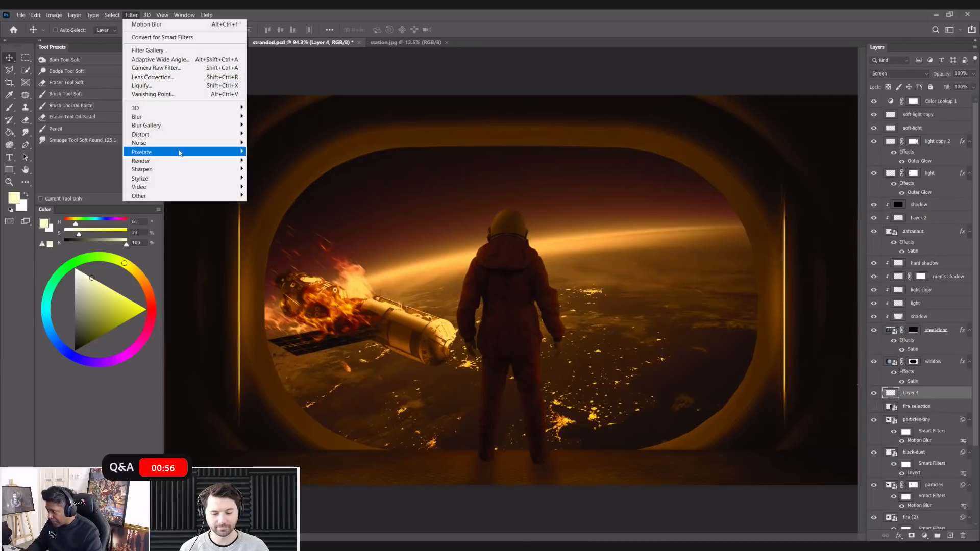
mouse_move(175, 119)
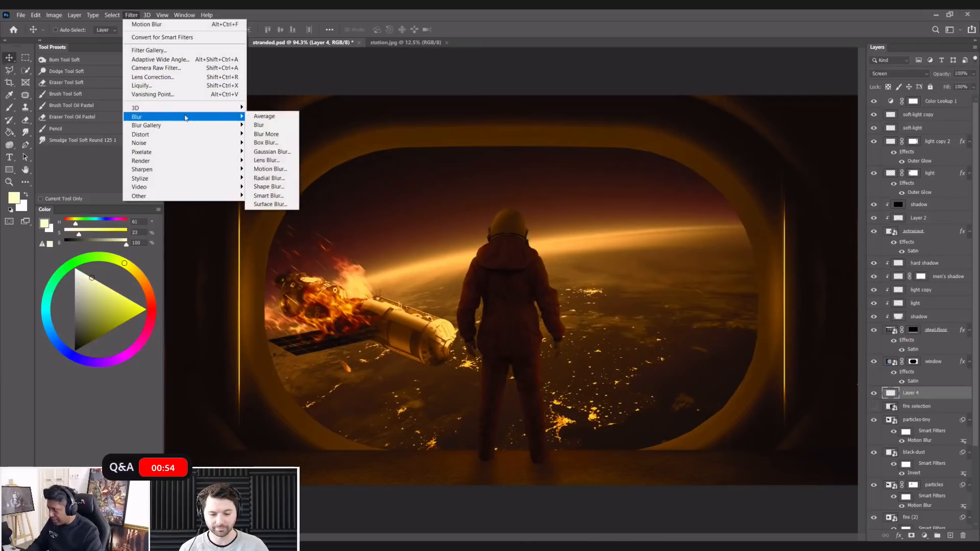
click(270, 170)
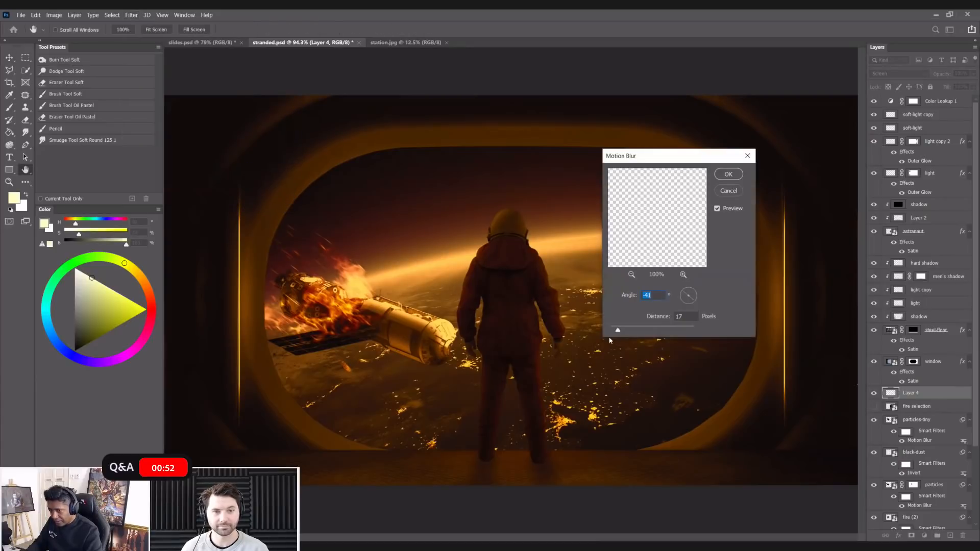
drag(617, 330, 613, 330)
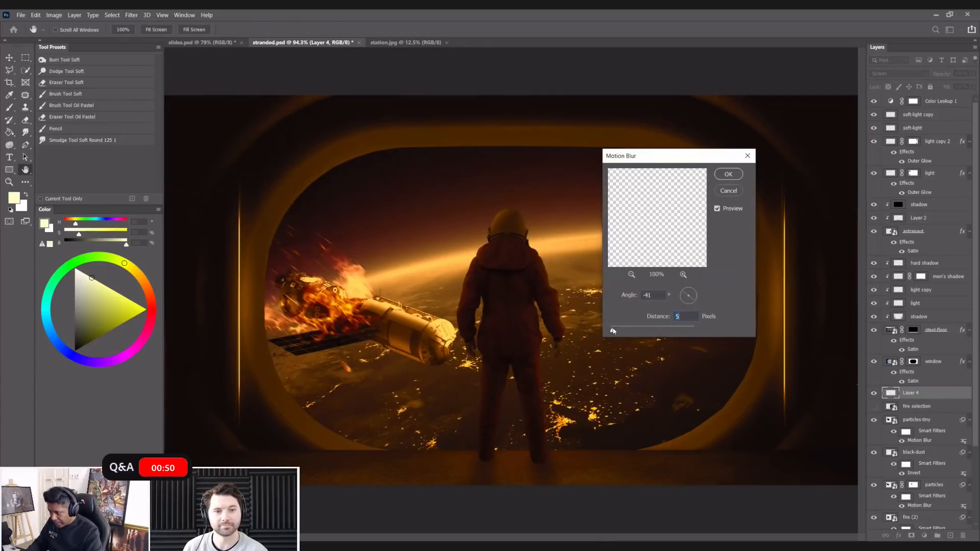
click(729, 174)
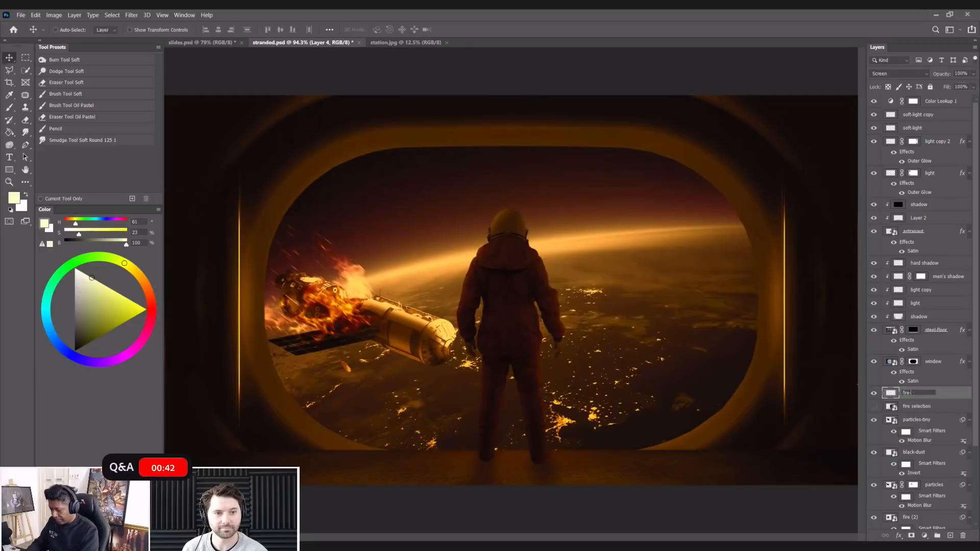
key(Return)
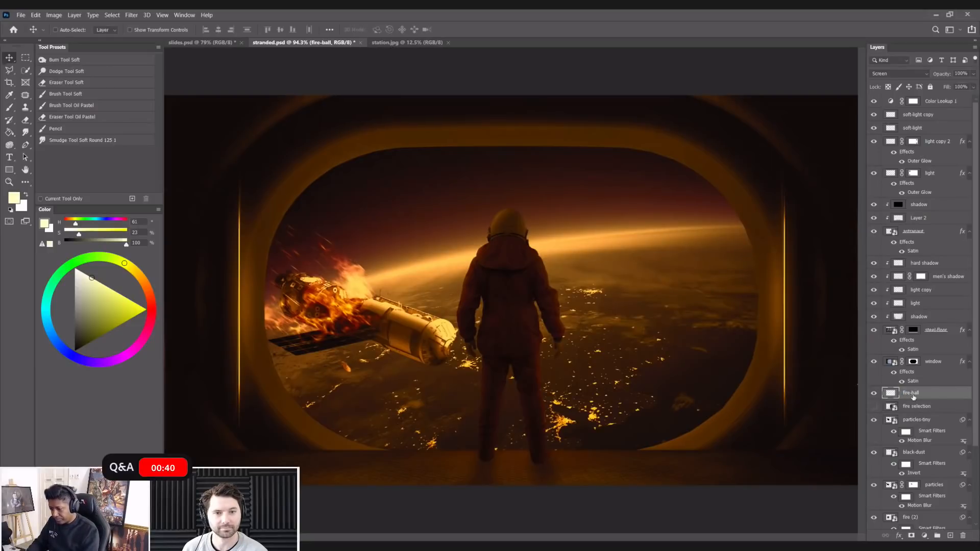
- Duplicate the fire-ball layer and transform the copy, placing it below and slightly left of the original fireball
key(ctrl+j)
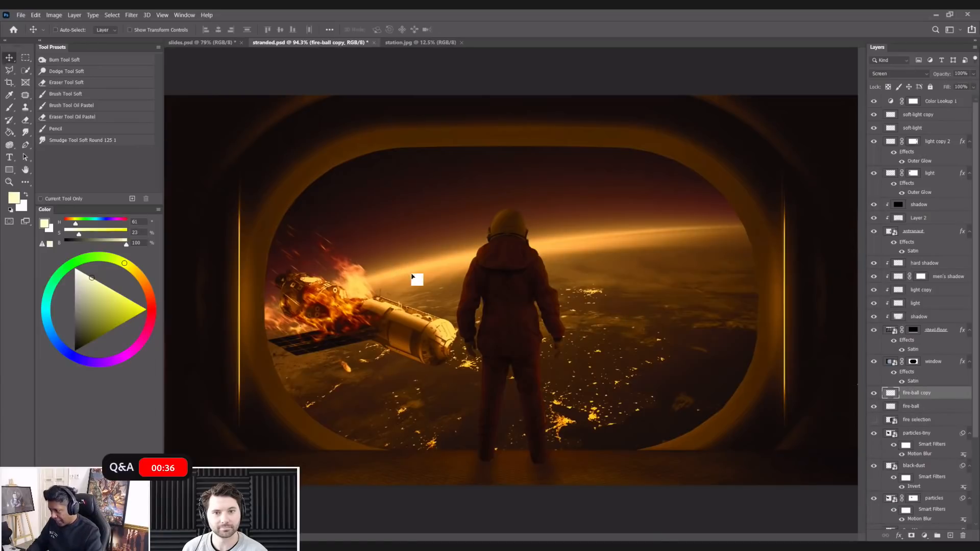
key(ctrl+t)
mouse_move(391, 392)
mouse_down()
mouse_move(381, 379)
mouse_move(374, 400)
mouse_move(380, 392)
mouse_up()
key(Return)
key(ctrl+t)
drag(396, 358, 401, 372)
key(Return)
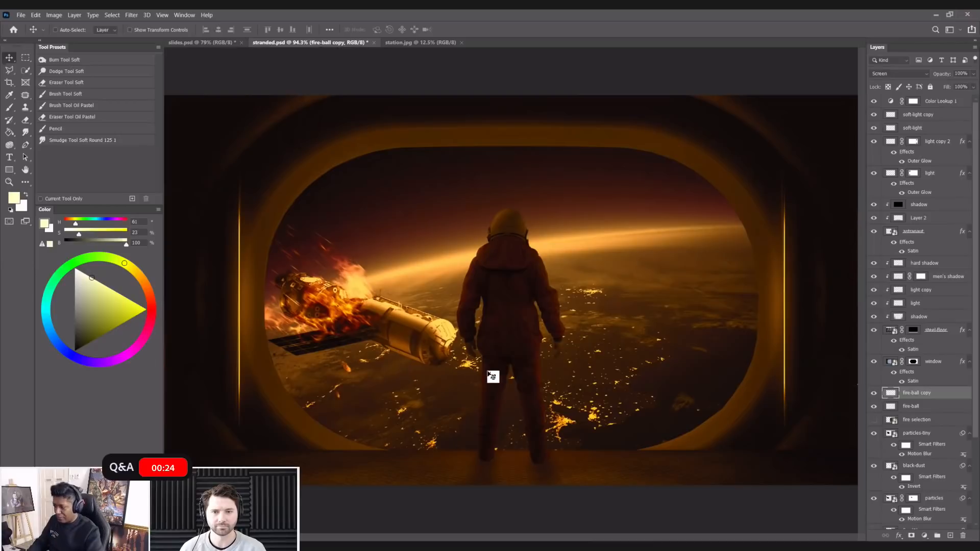
- Duplicate the fire-ball copy layer and move the new fireball up beneath the station, right of the original
drag(936, 396, 950, 535)
key(ctrl+t)
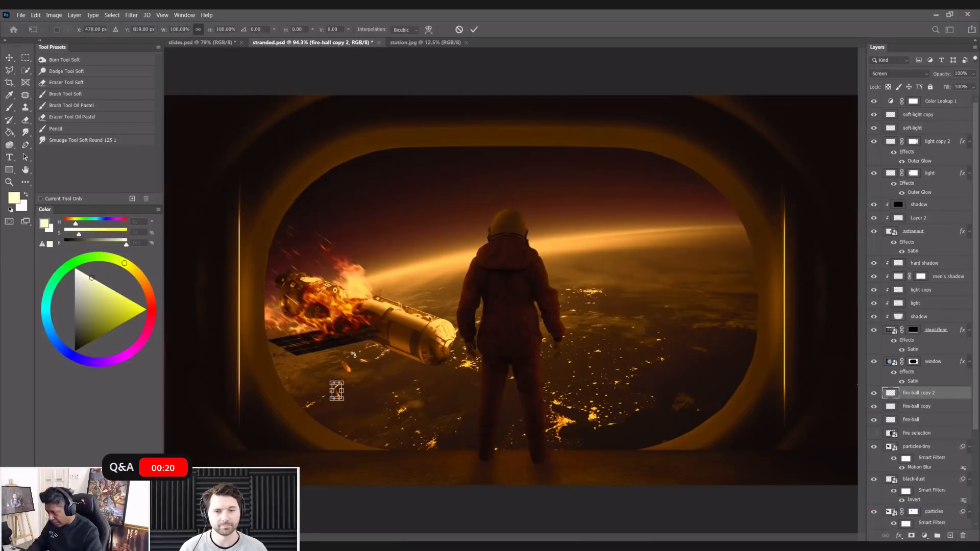
key(Return)
drag(328, 347, 362, 353)
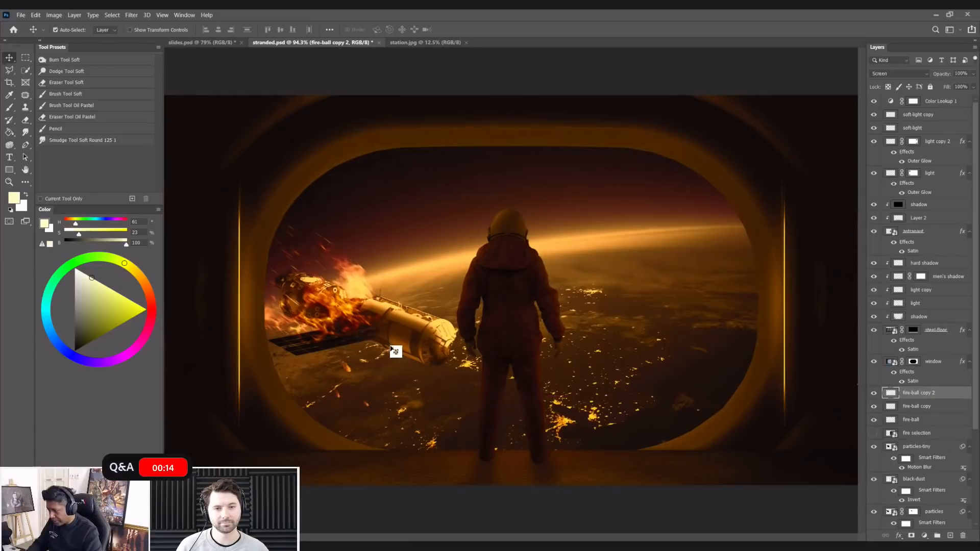
- Rotate the fireball on the fire-ball copy 2 layer by about 24° and save the document
key(ctrl+t)
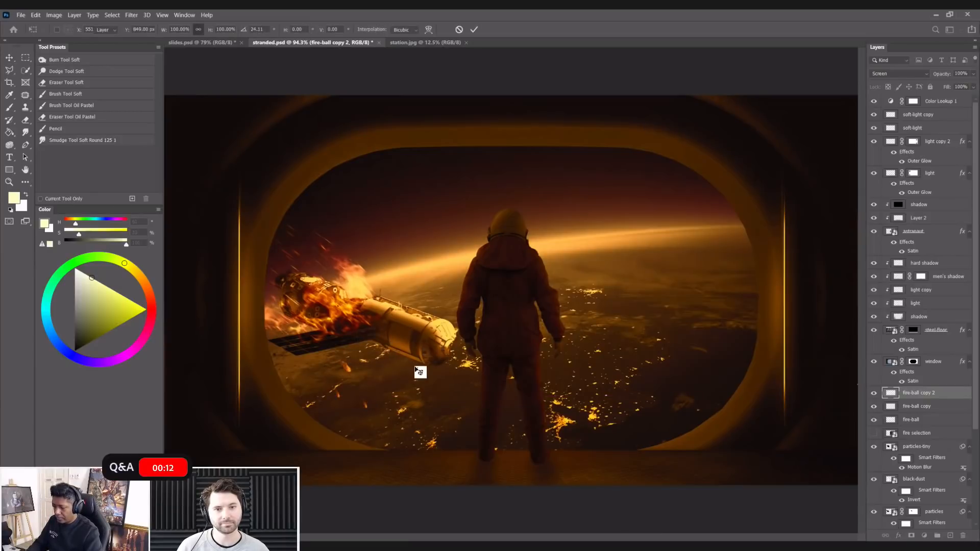
key(Return)
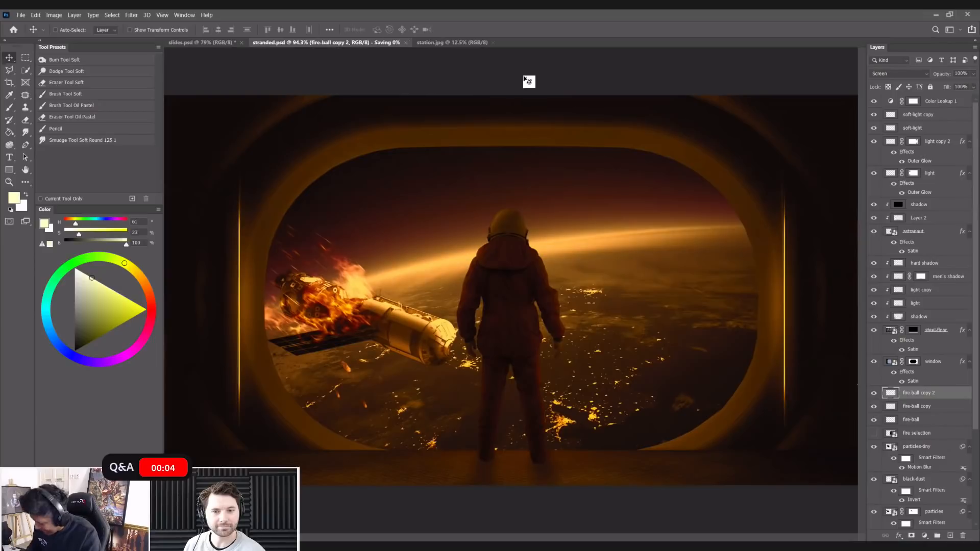
key(ctrl+s)
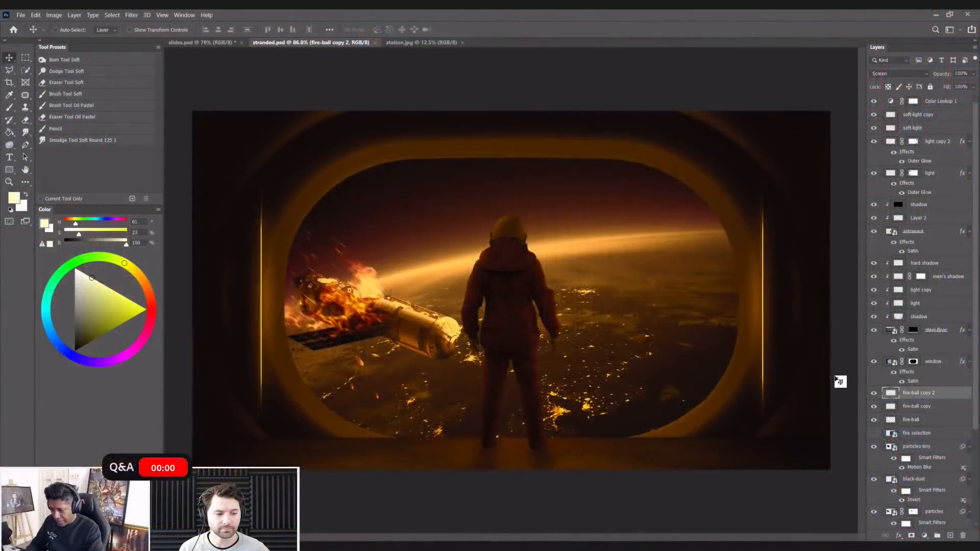
- Show the fire selection layer and try a Blend If black value of 4 for This Layer in its blending options
click(873, 433)
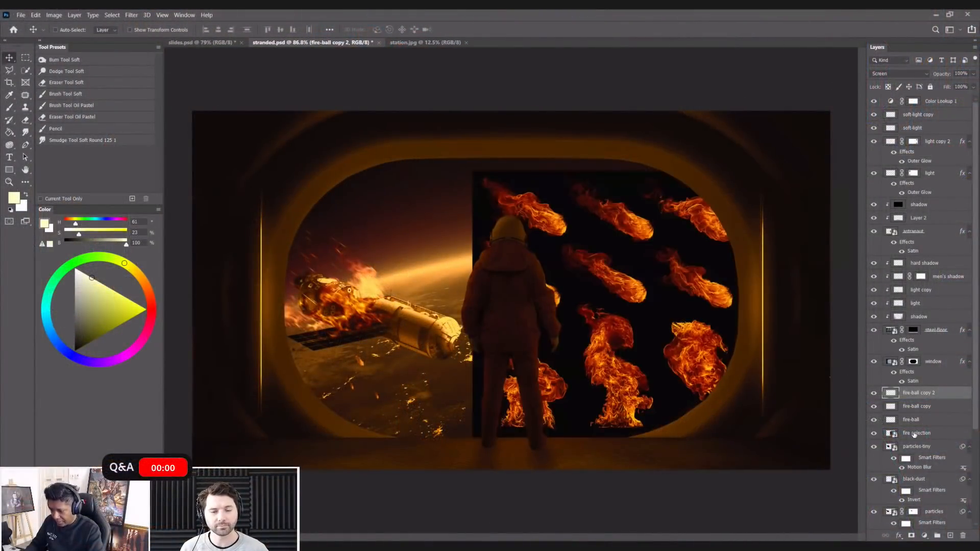
click(915, 434)
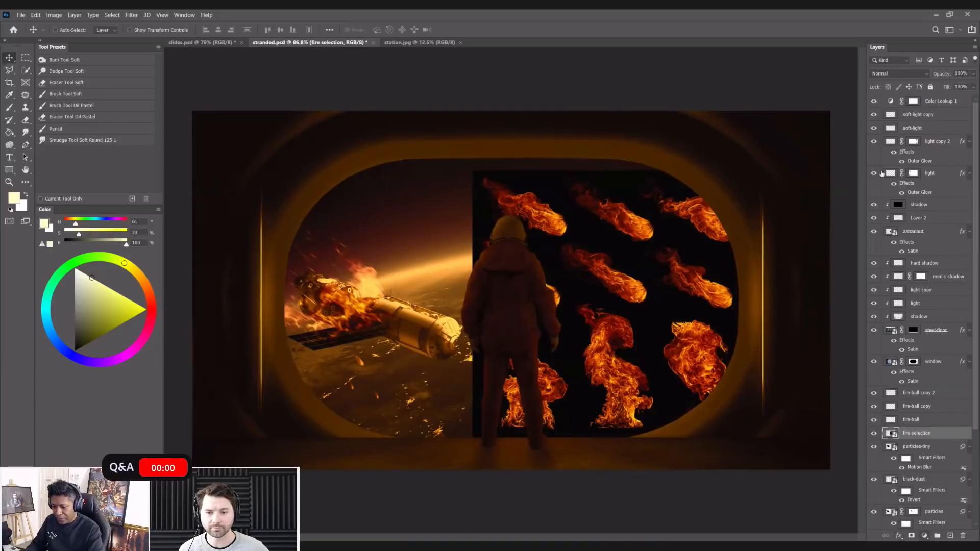
click(896, 75)
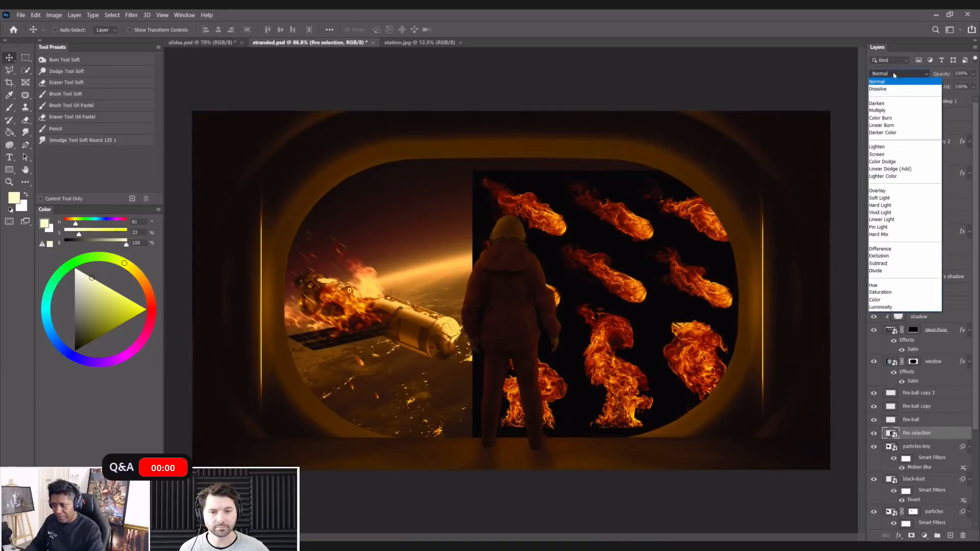
click(893, 75)
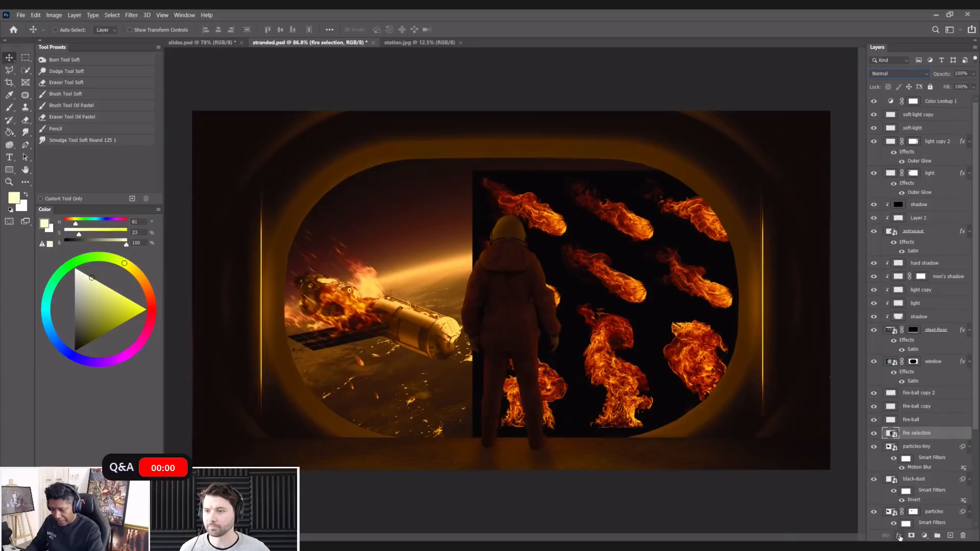
click(925, 535)
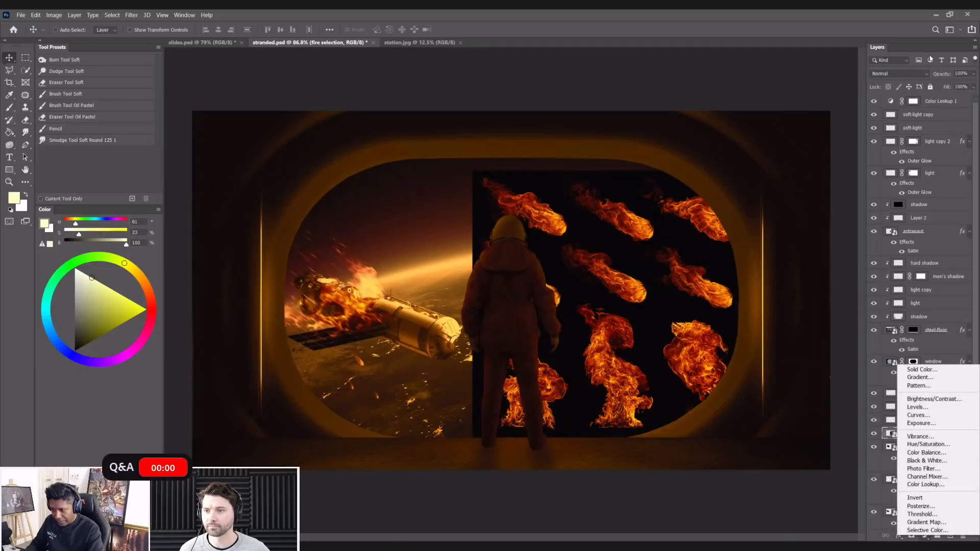
click(895, 538)
click(898, 536)
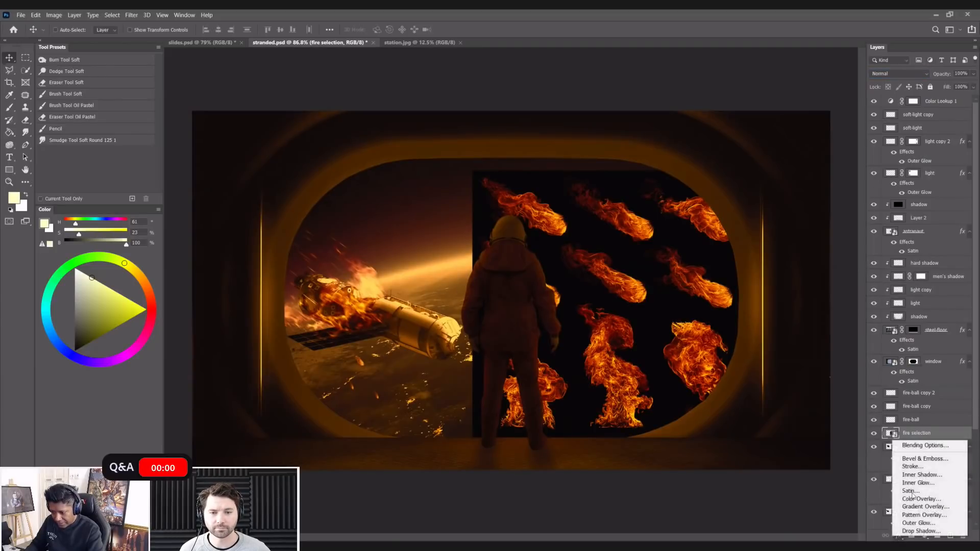
click(921, 446)
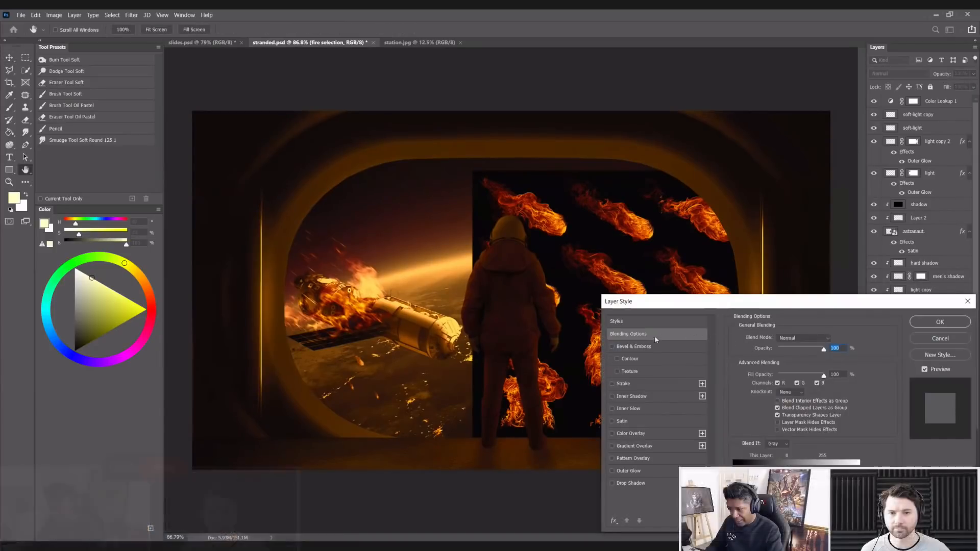
drag(733, 467, 737, 470)
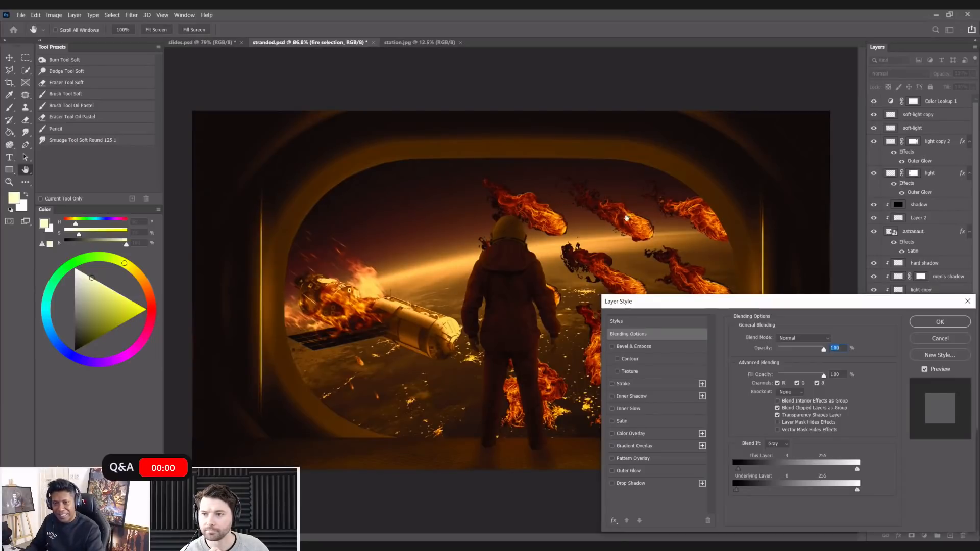
click(942, 339)
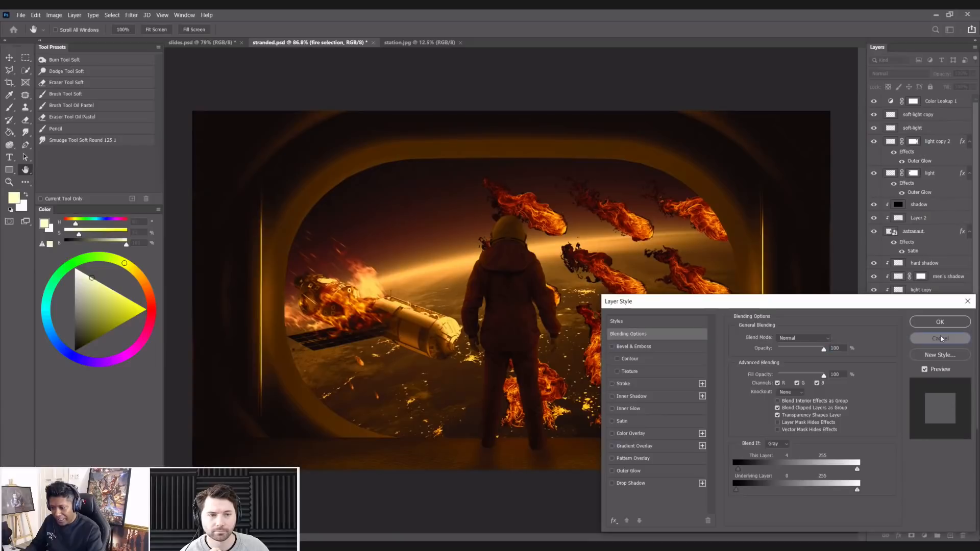
- Try dropping out the fire selection layer's black background with Blend If, setting This Layer's black value to 6
click(900, 535)
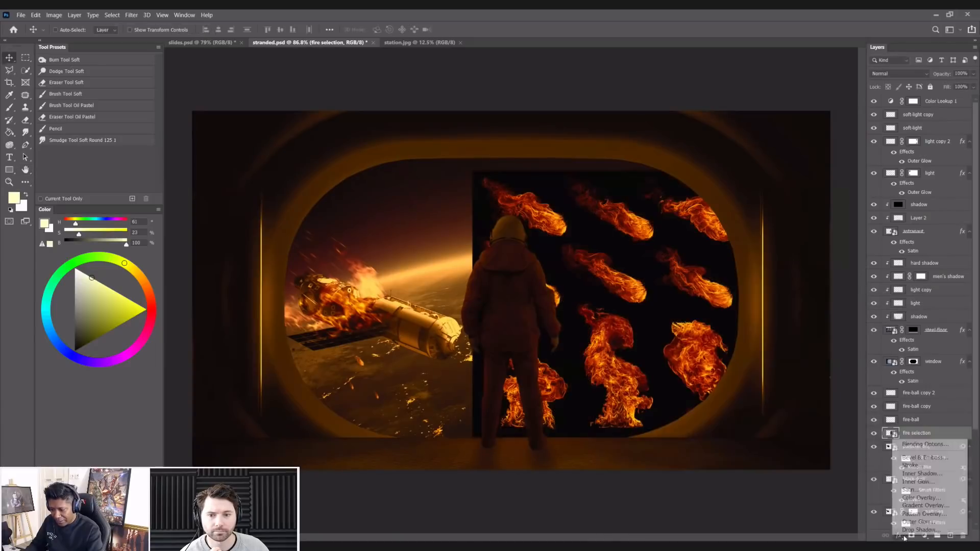
click(924, 444)
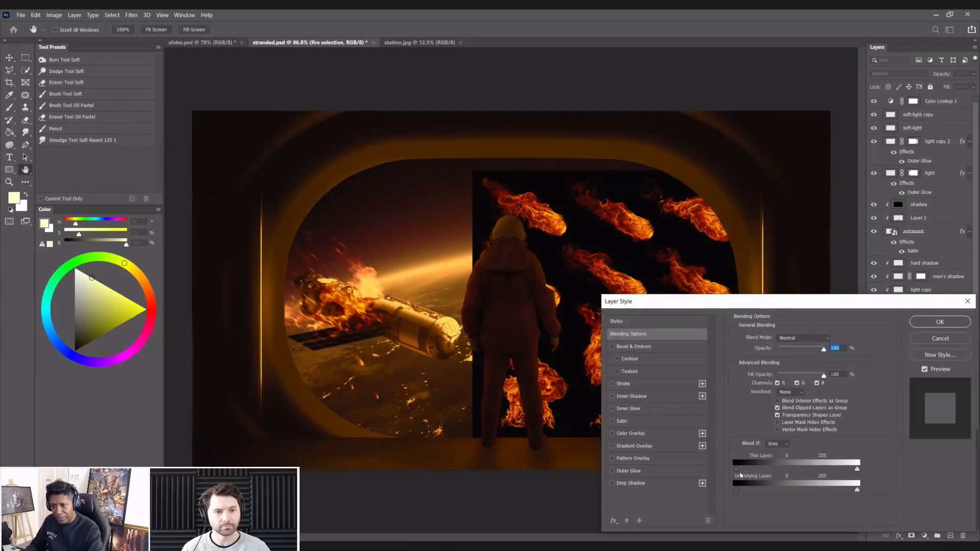
drag(737, 471, 739, 471)
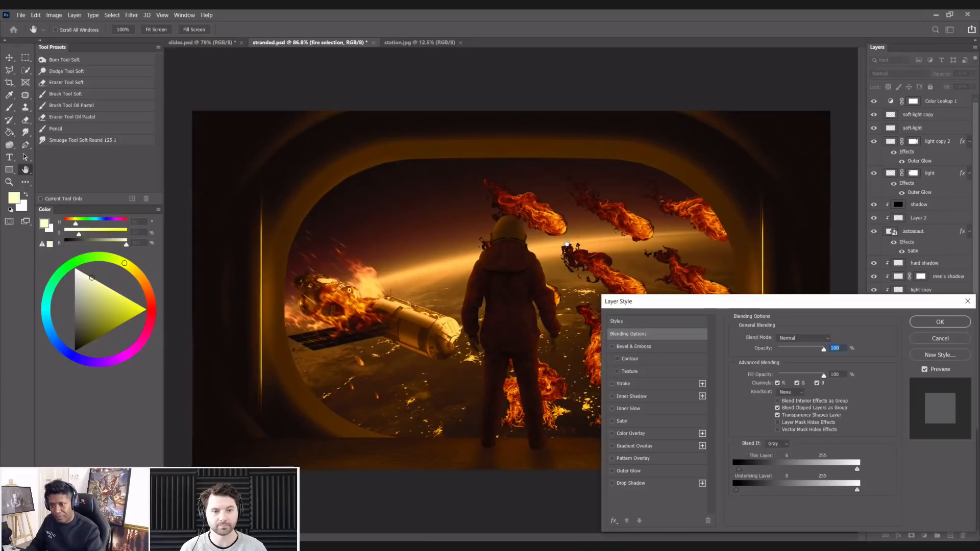
click(944, 322)
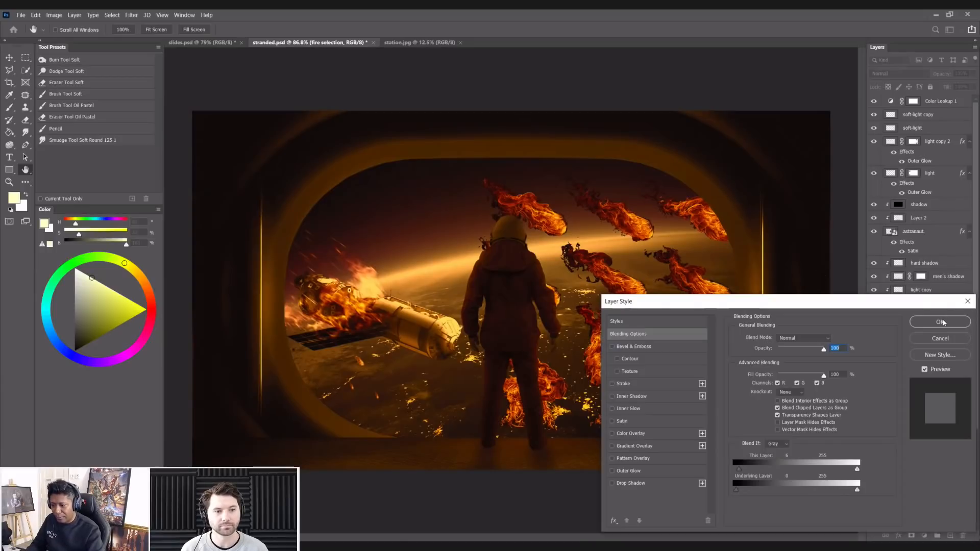
scroll(621, 208, up, 5)
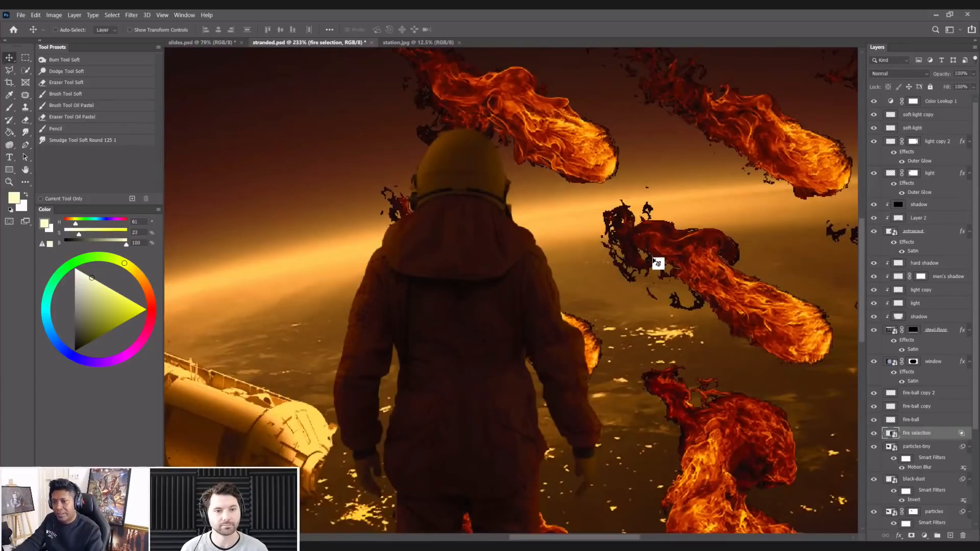
scroll(658, 263, down, 4)
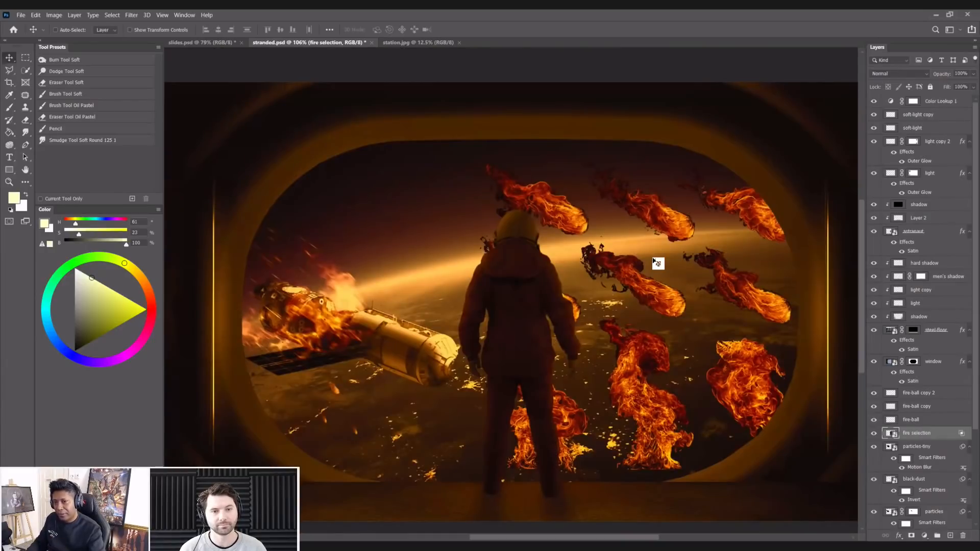
key(ctrl+z)
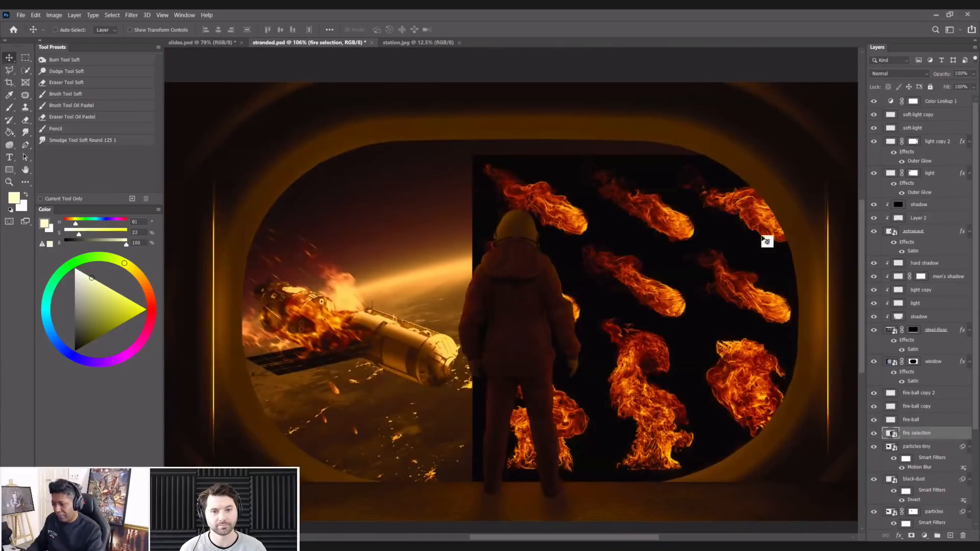
- Try the Screen blend mode on the fire selection layer, restore Normal and hide the layer
click(893, 75)
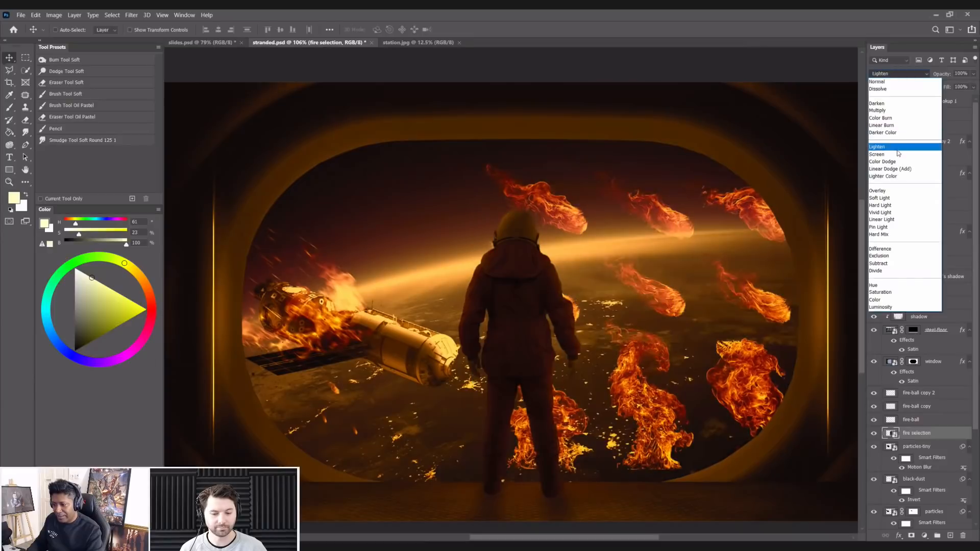
click(896, 154)
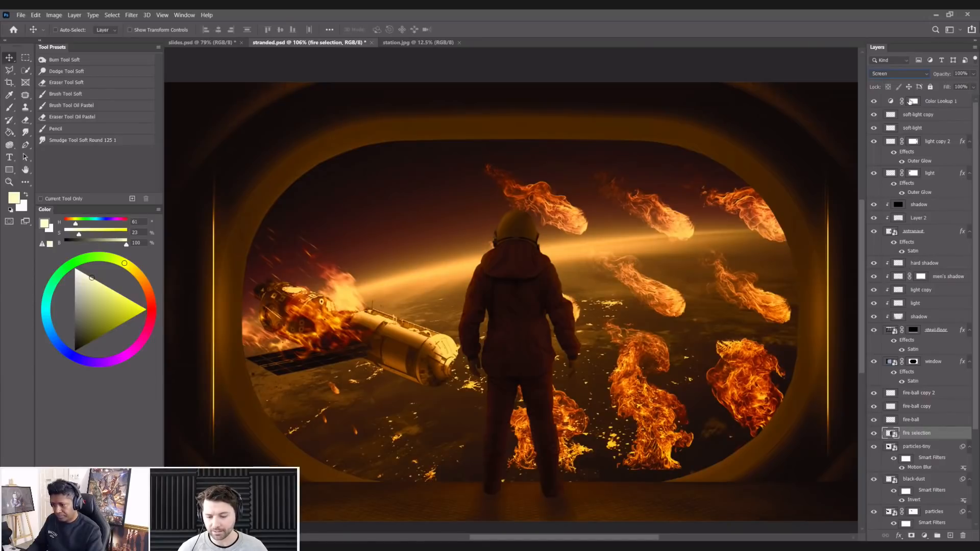
click(903, 76)
click(900, 84)
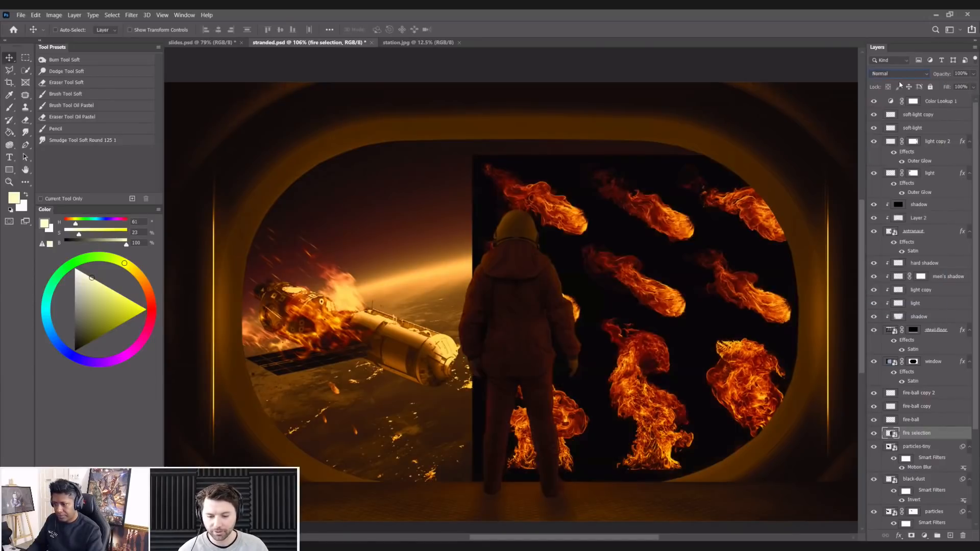
click(873, 433)
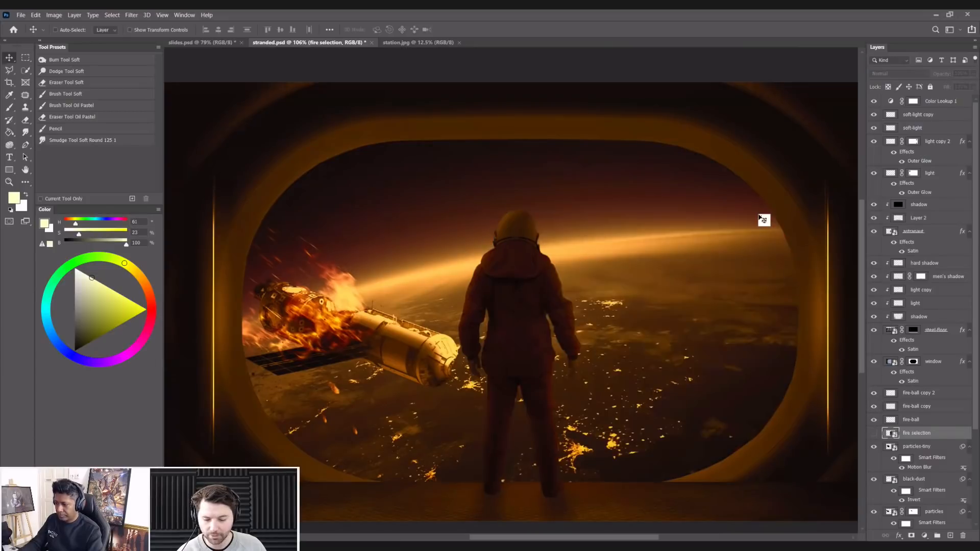
- Save stranded.psd with the fire selection layer hidden
key(ctrl+minus)
scroll(763, 219, down, 2)
key(ctrl+s)
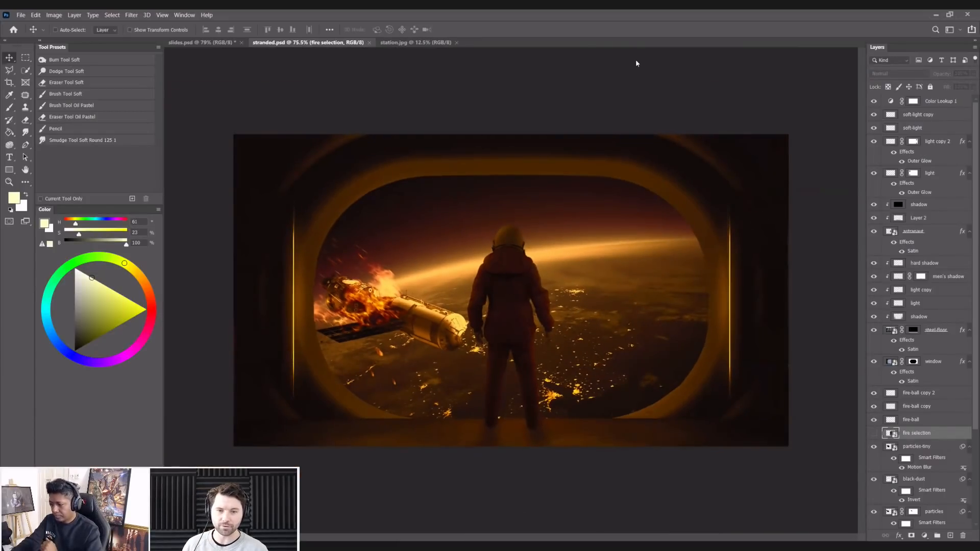
key(ctrl+0)
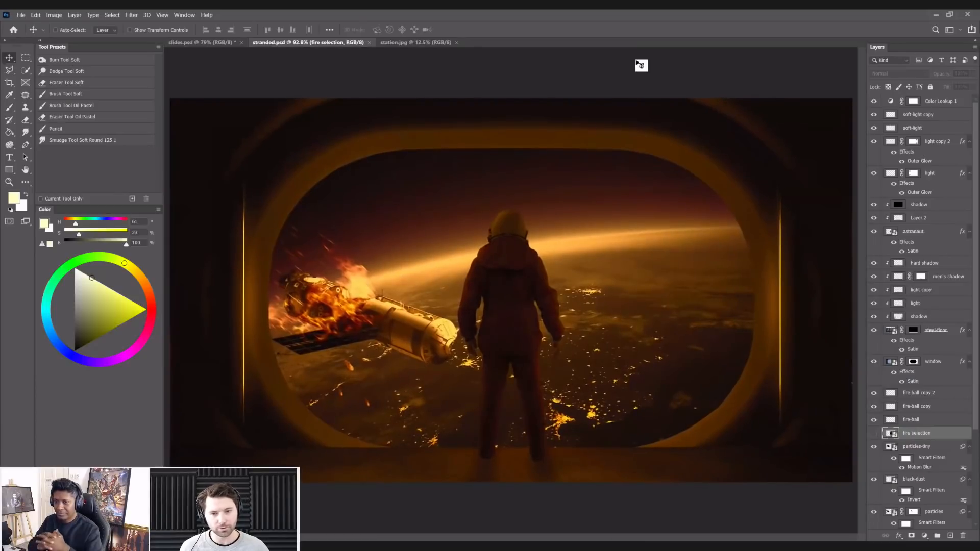
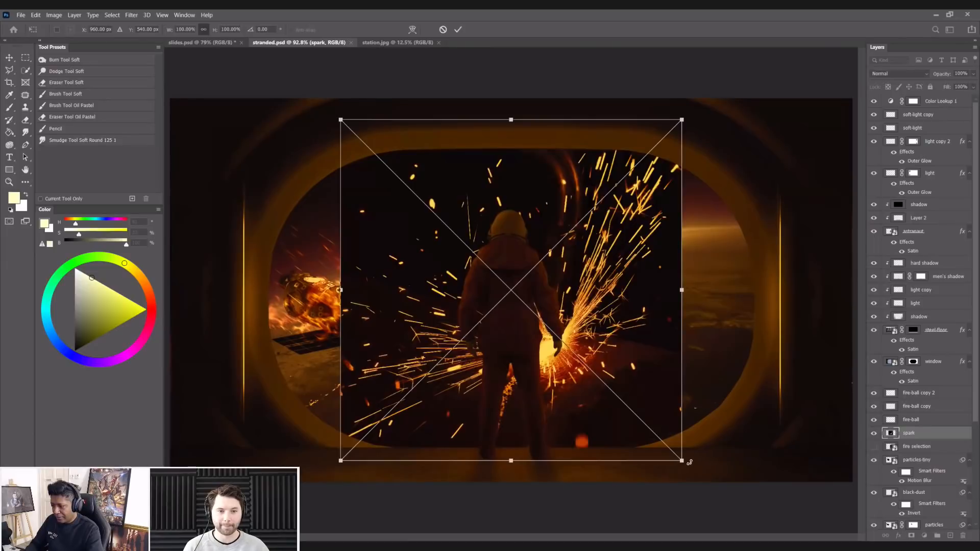
- Scale down the placed spark image and position it over the burning space station, beside the astronaut
drag(685, 464, 659, 447)
drag(557, 379, 516, 360)
drag(438, 316, 401, 378)
drag(511, 388, 452, 337)
key(Return)
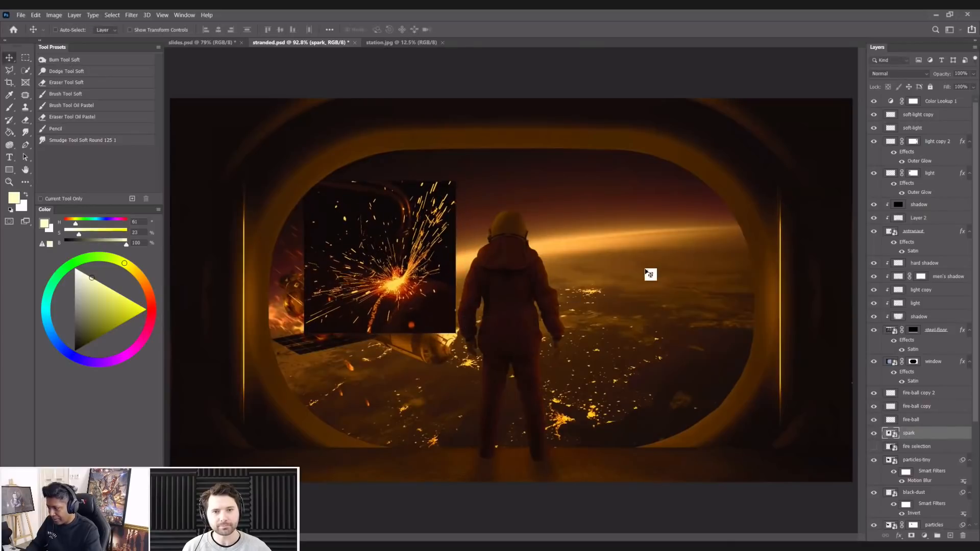
- Set the spark layer's blend mode to Screen to drop out its black background
scroll(400, 225, up, 3)
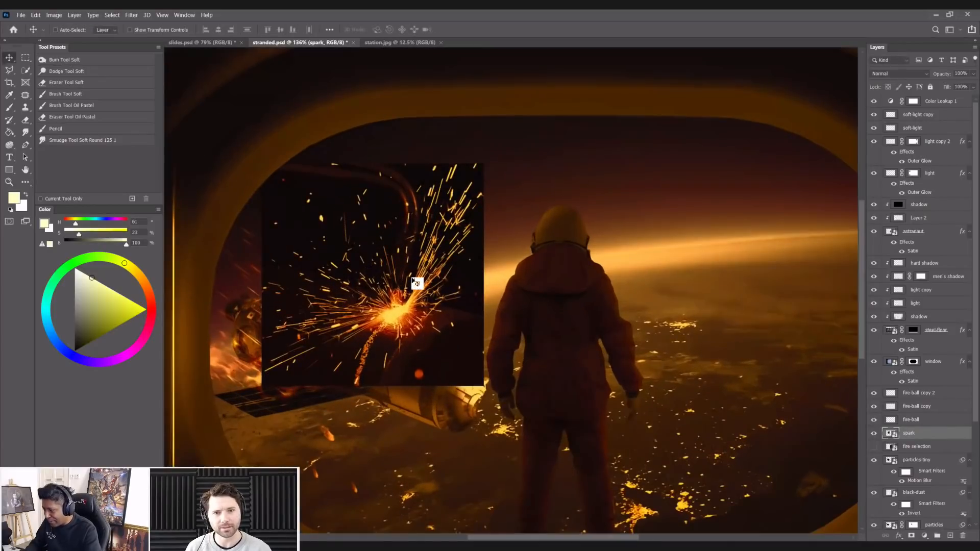
click(901, 74)
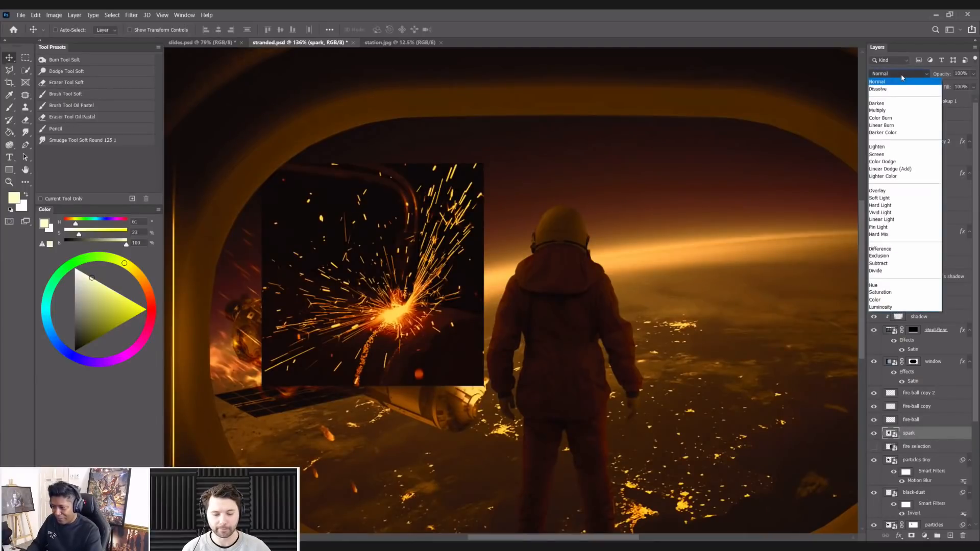
click(877, 154)
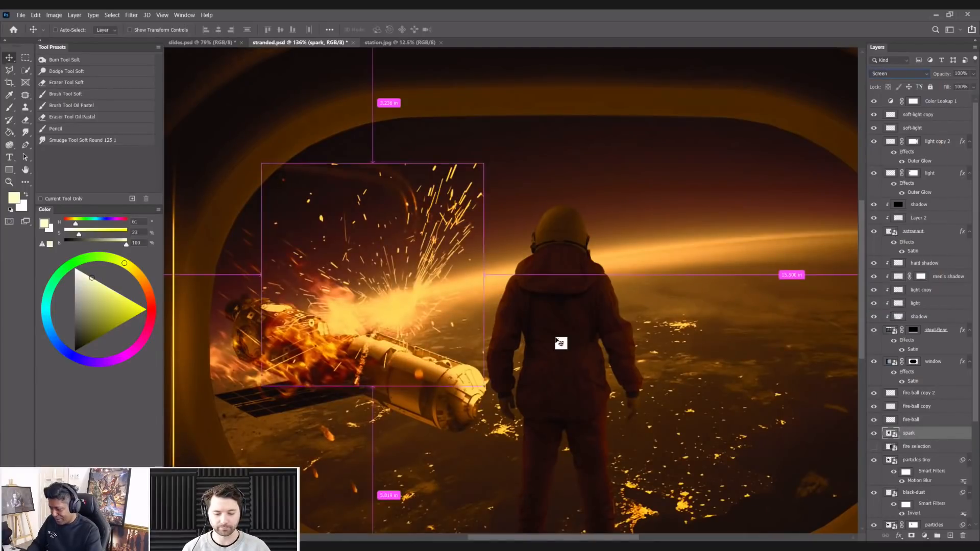
- Scale the spark layer to about 9.13%, rotate it slightly and place it on the burning hull just above the solar panel
key(ctrl+t)
mouse_move(483, 274)
mouse_down()
mouse_move(318, 268)
mouse_move(347, 380)
mouse_move(314, 363)
mouse_up()
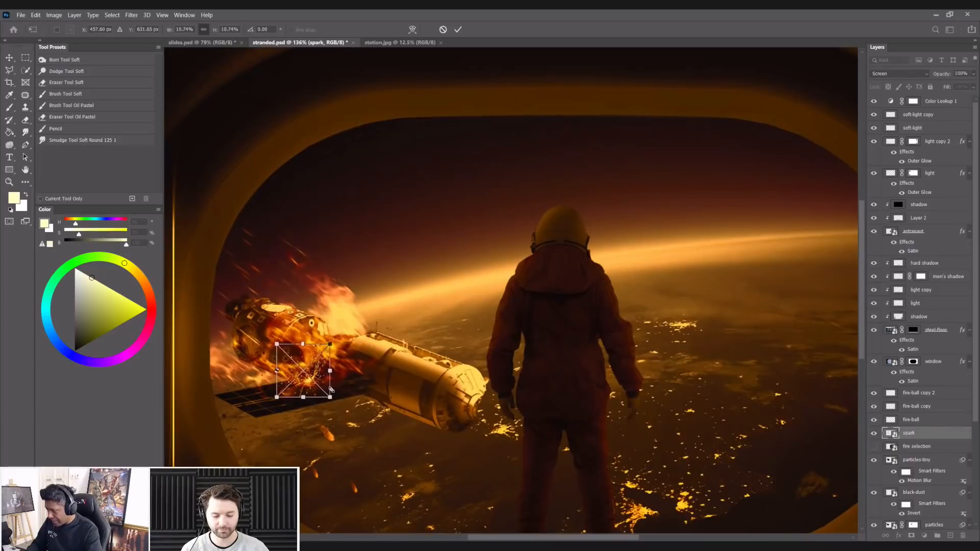
drag(330, 399, 322, 389)
drag(358, 318, 356, 318)
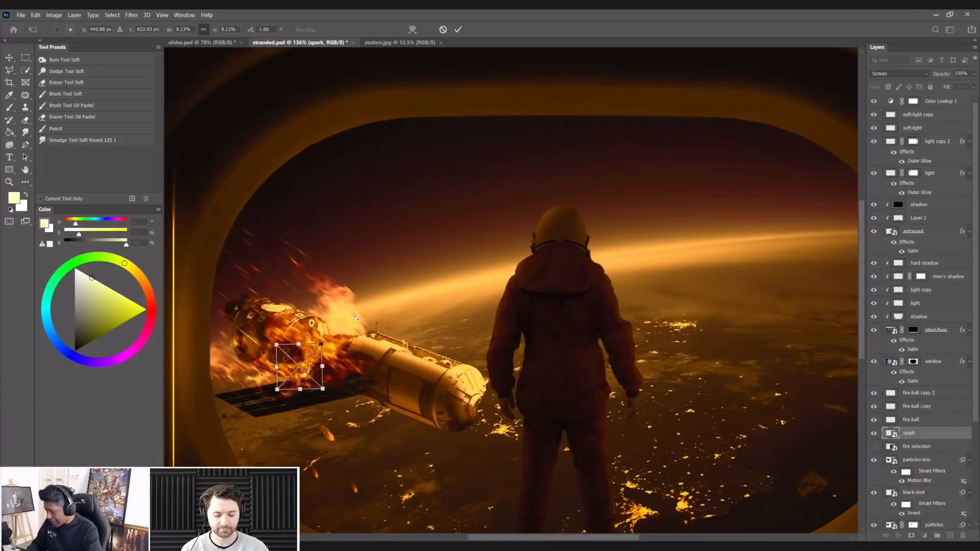
key(Return)
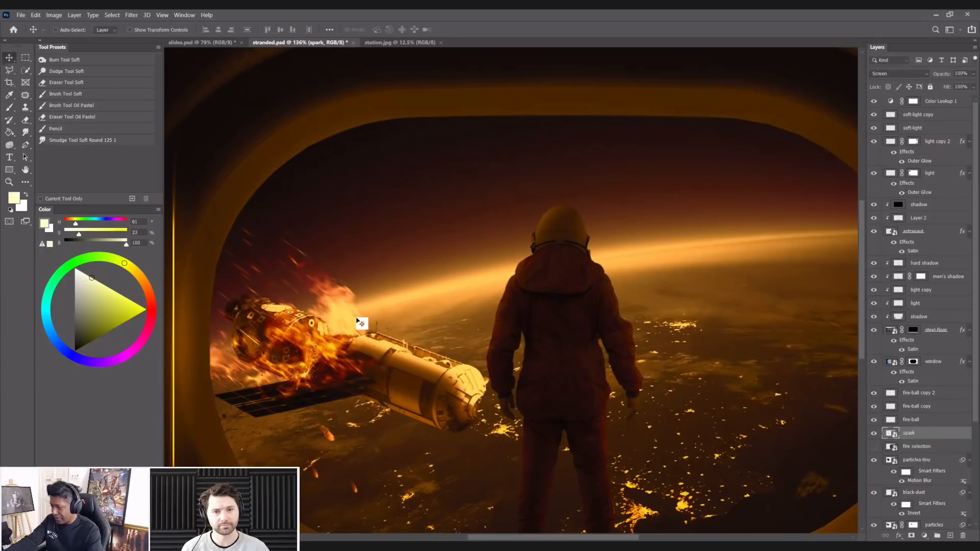
- Duplicate the spark layer, rotate the copy to about -99°, scale it to 7.56% and place it on the burning hull's far-left end
key(ctrl+plus)
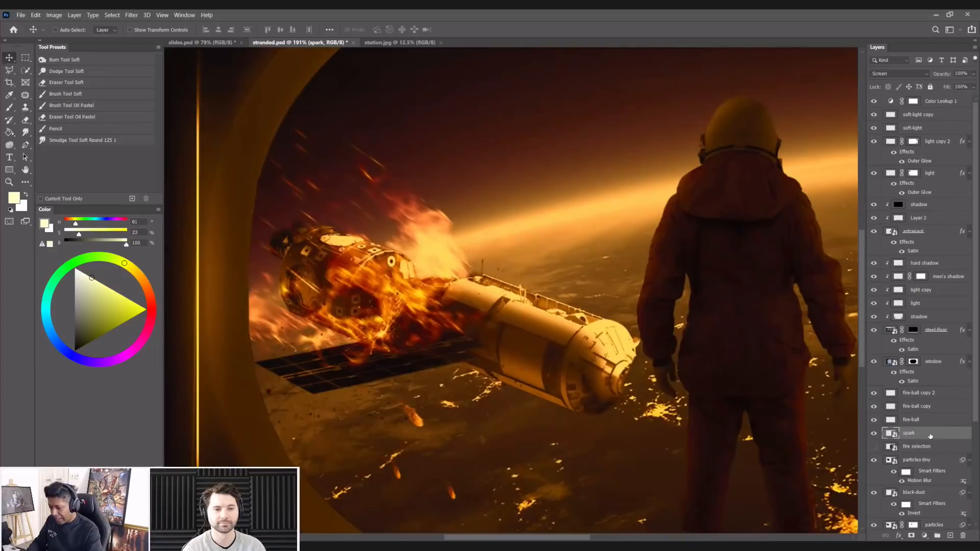
key(ctrl+j)
key(ctrl+t)
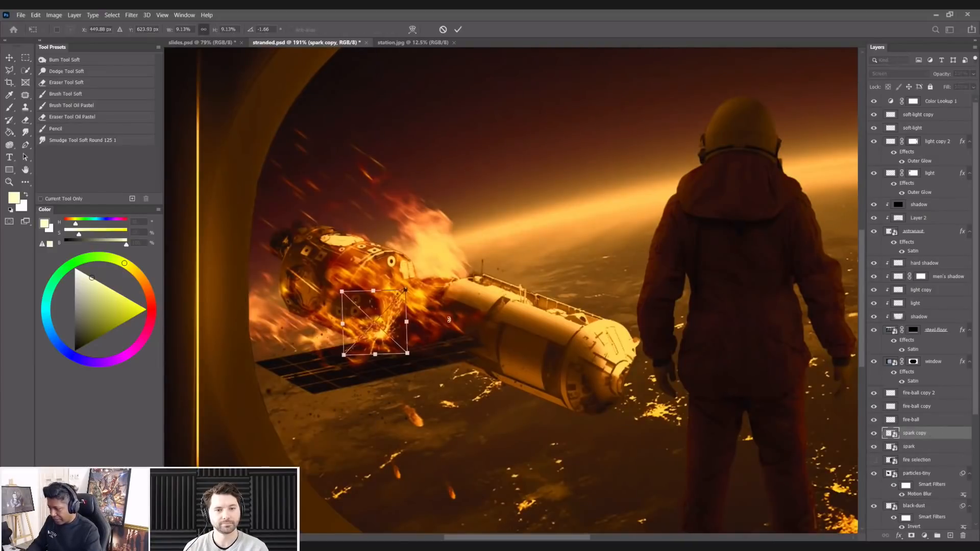
drag(423, 285, 420, 350)
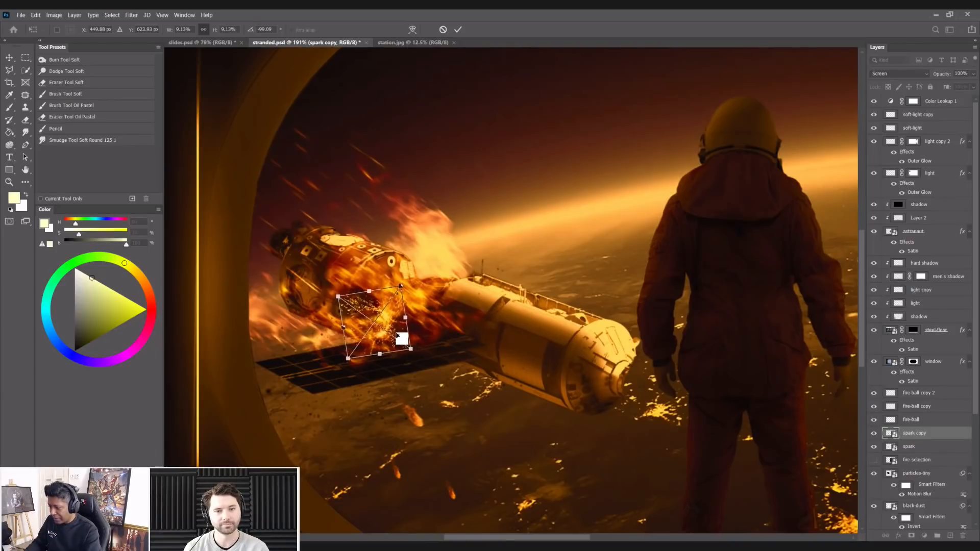
drag(397, 335, 305, 305)
key(Return)
scroll(296, 260, up, 3)
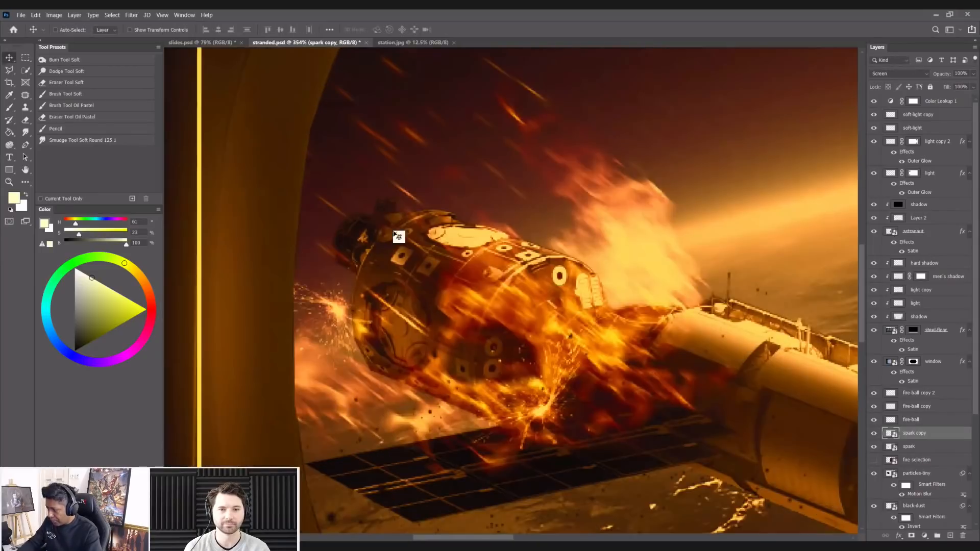
mouse_move(419, 247)
mouse_down()
mouse_move(436, 242)
mouse_move(431, 261)
mouse_up()
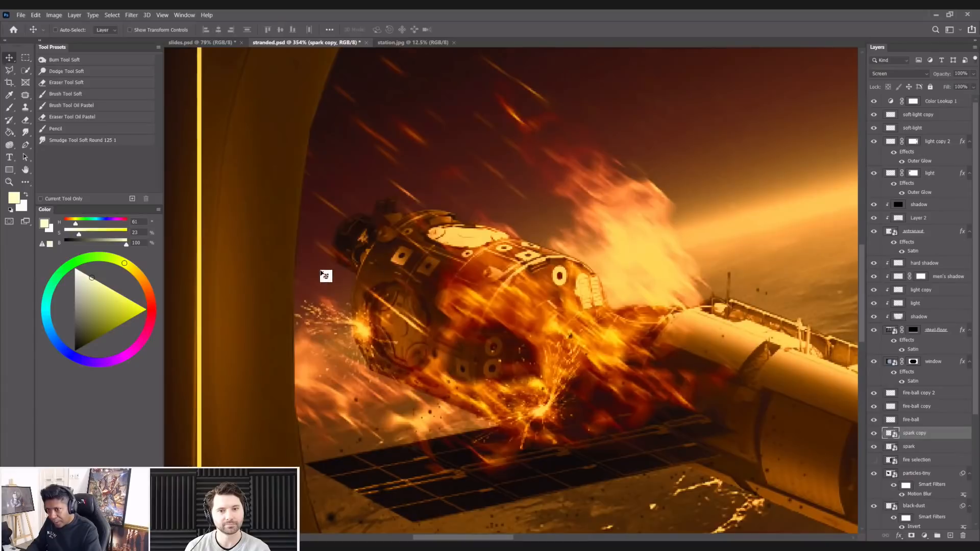
drag(372, 317, 368, 310)
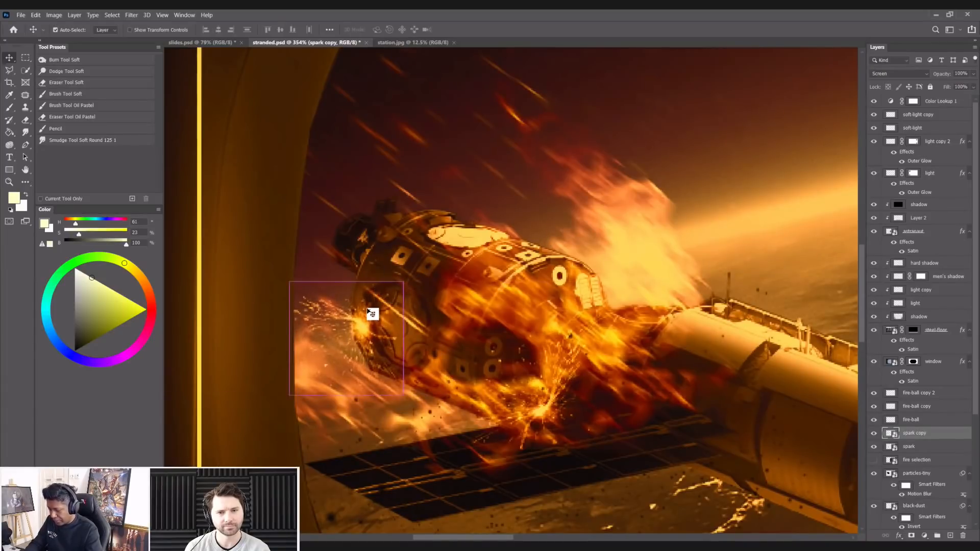
- Apply a Levels adjustment to the spark copy with the shadow input level set to 14
key(ctrl+l)
drag(618, 268, 625, 267)
click(774, 180)
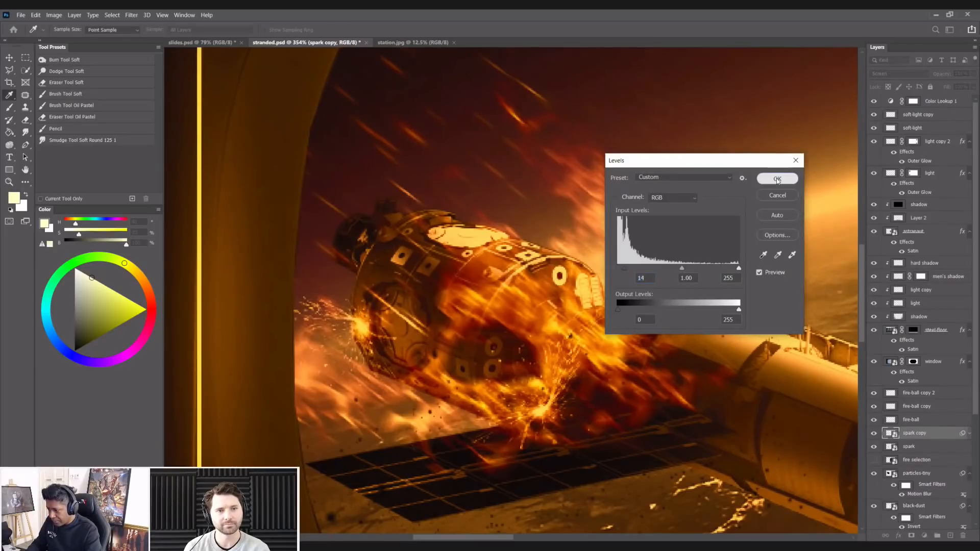
- Warp the spark copy by pulling its upper-left corner inward so the sparks follow the hull's curved end
key(ctrl+t)
right_click(365, 324)
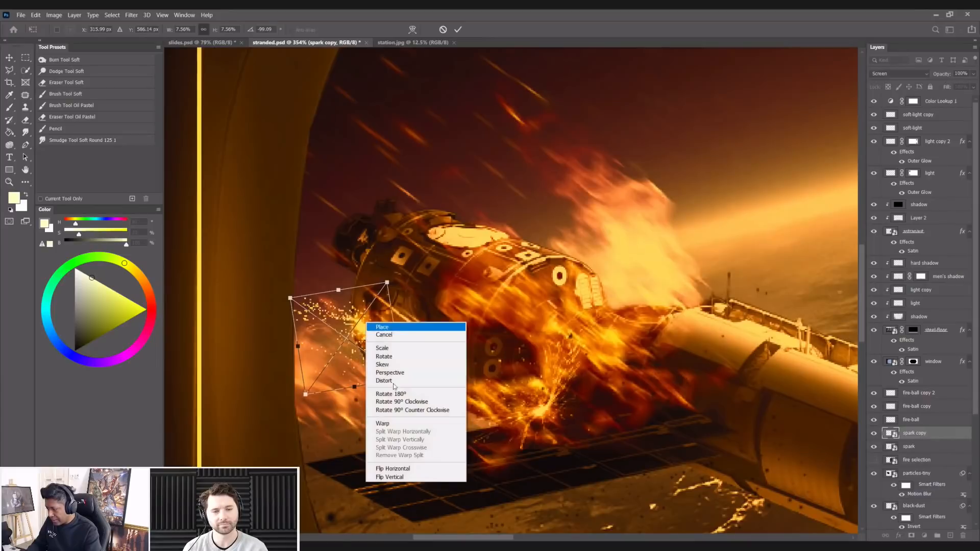
click(399, 425)
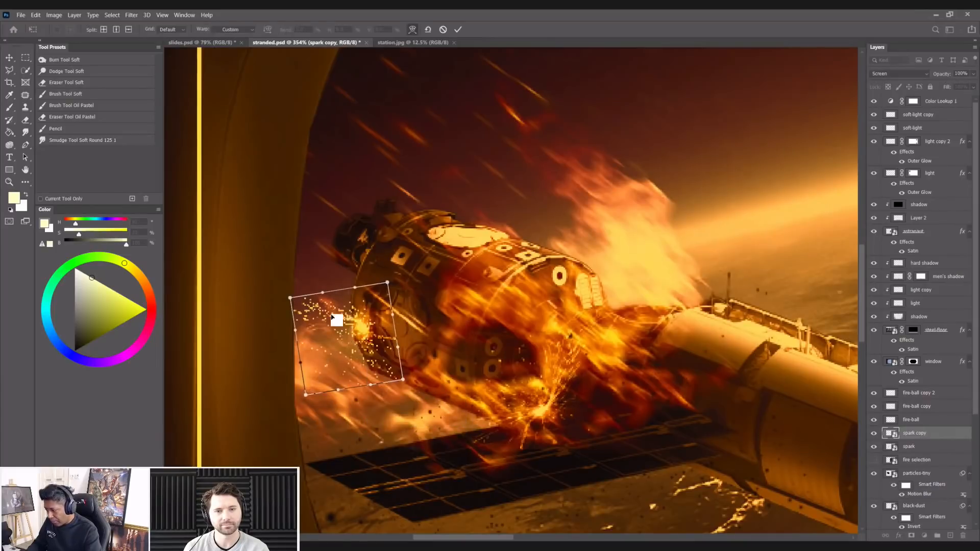
drag(312, 313, 328, 289)
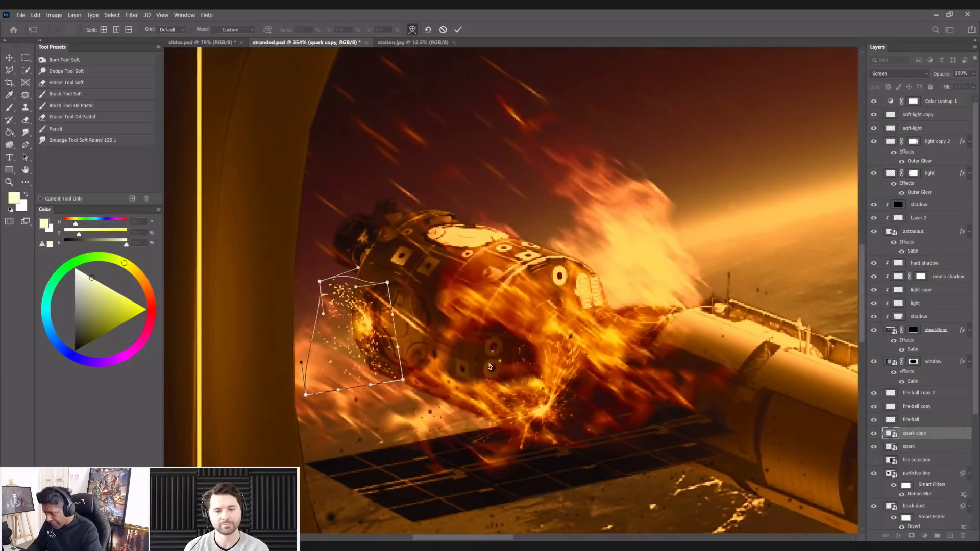
drag(387, 287, 391, 289)
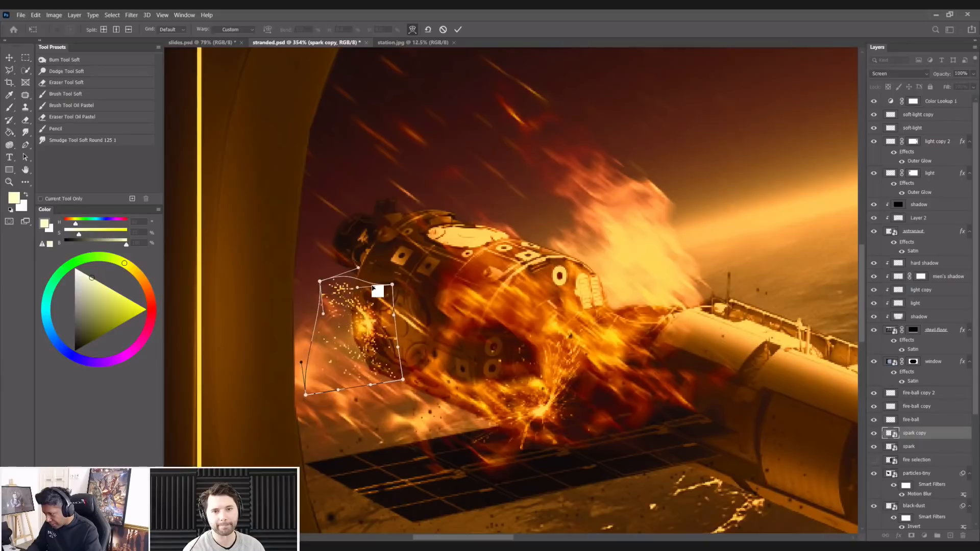
drag(325, 285, 372, 296)
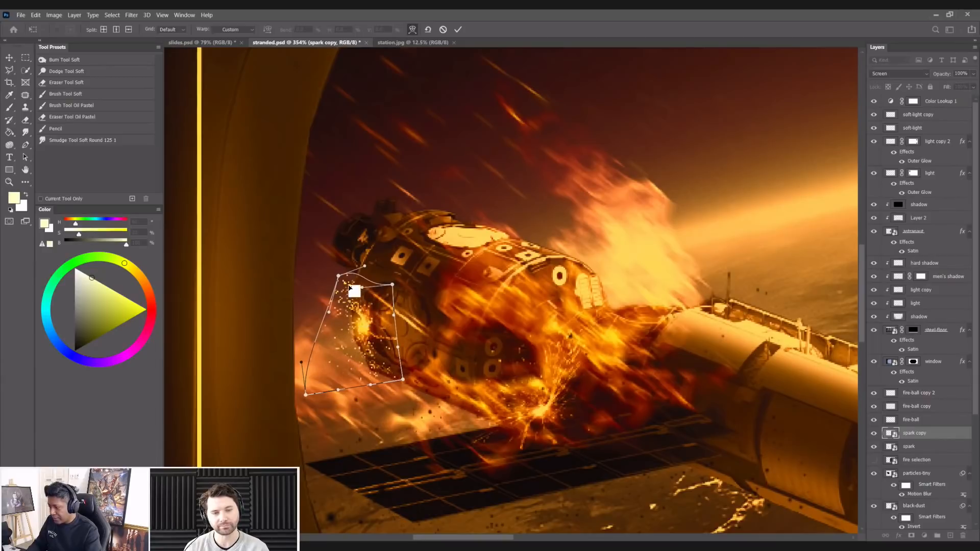
drag(350, 283, 359, 282)
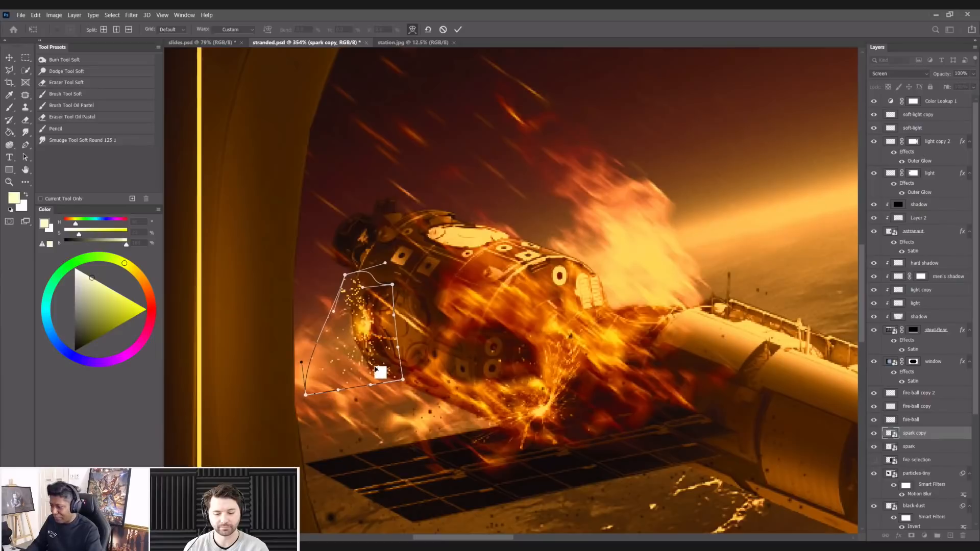
key(Return)
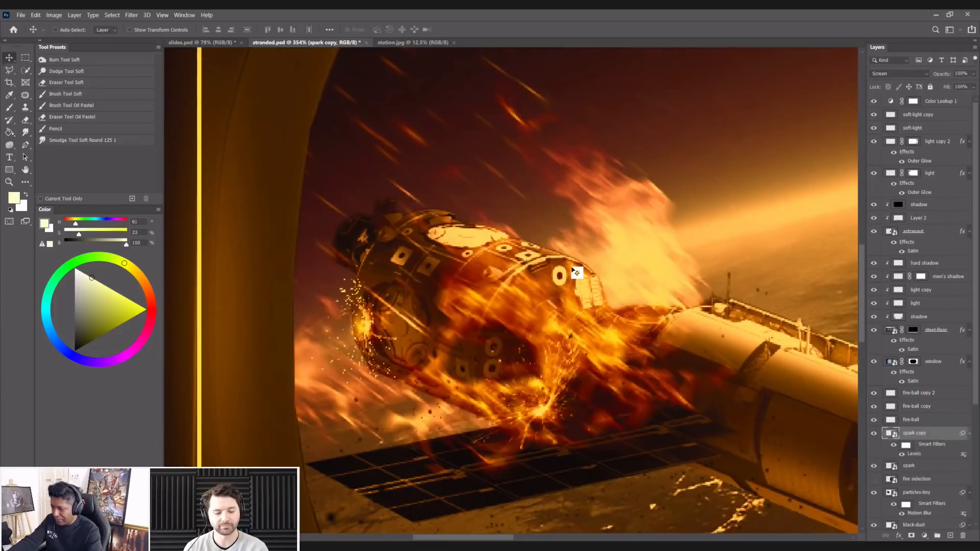
- Check the sparks against the whole composition and save stranded.psd
key(ctrl+minus)
key(ctrl+minus)
key(ctrl+minus)
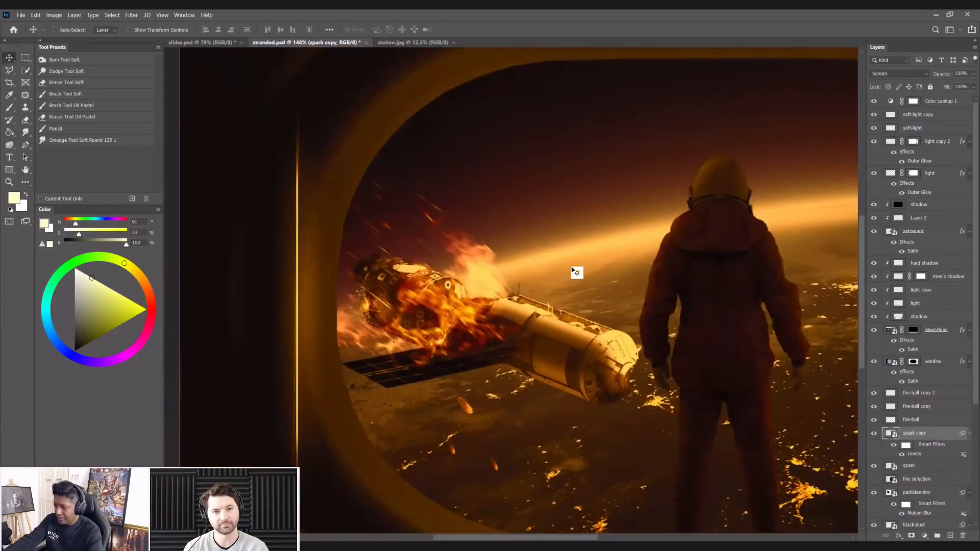
drag(572, 268, 808, 312)
drag(620, 276, 526, 273)
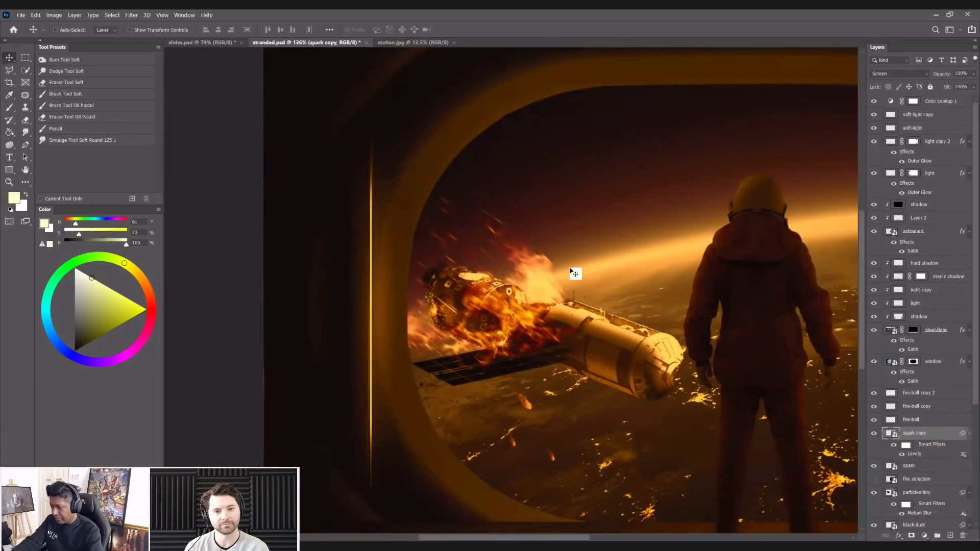
drag(676, 325, 750, 325)
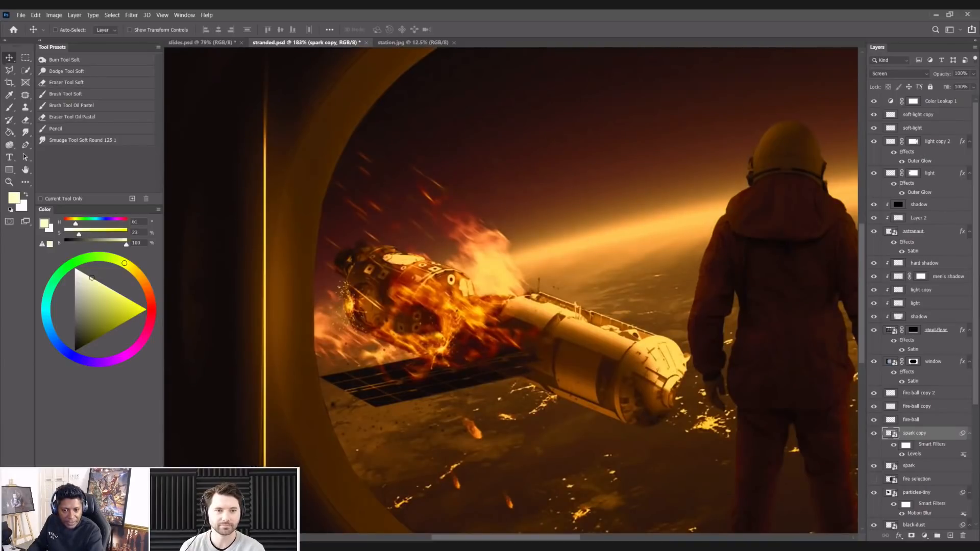
scroll(501, 354, down, 3)
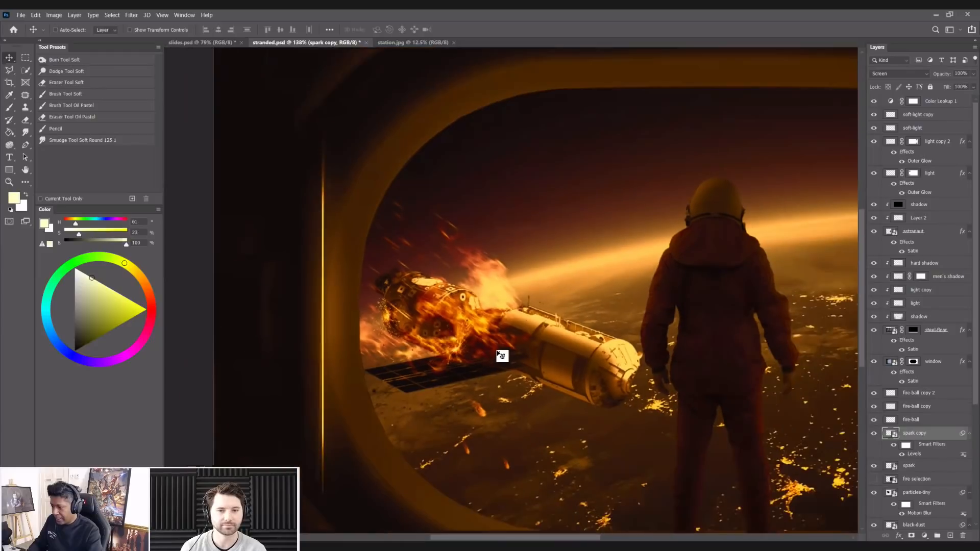
scroll(553, 277, down, 3)
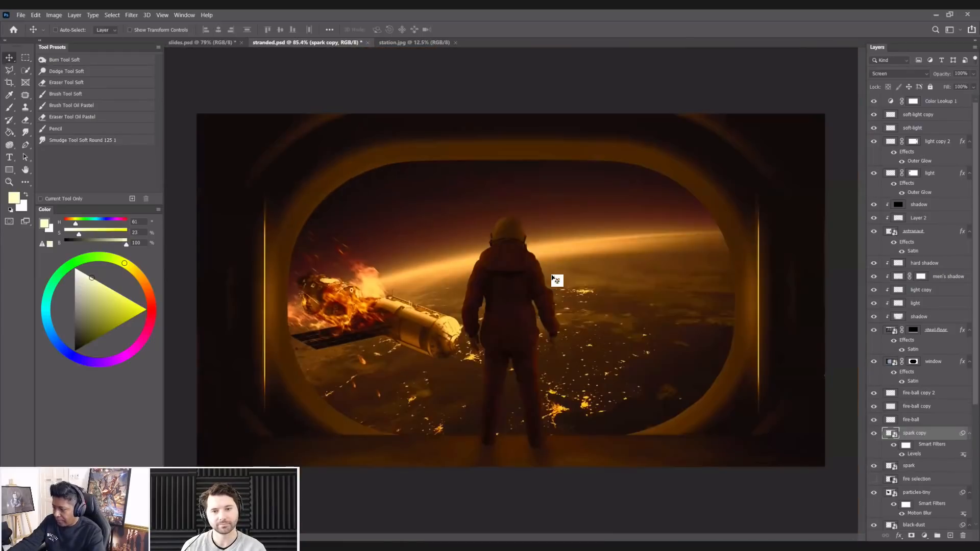
scroll(552, 277, up, 1)
key(ctrl+s)
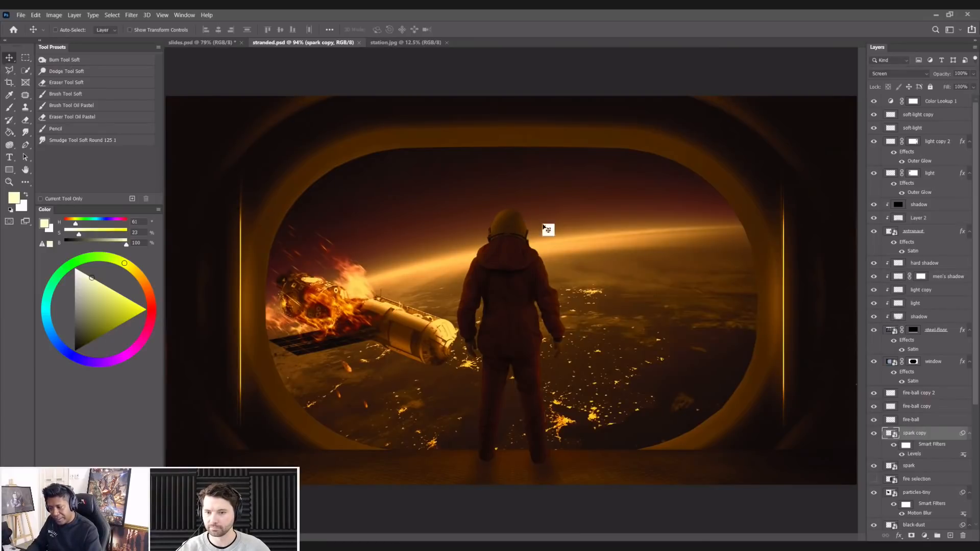
- Add a layer mask to the shadow layer clipped to the astronaut and brush black over the figure to lighten its shadow
click(902, 207)
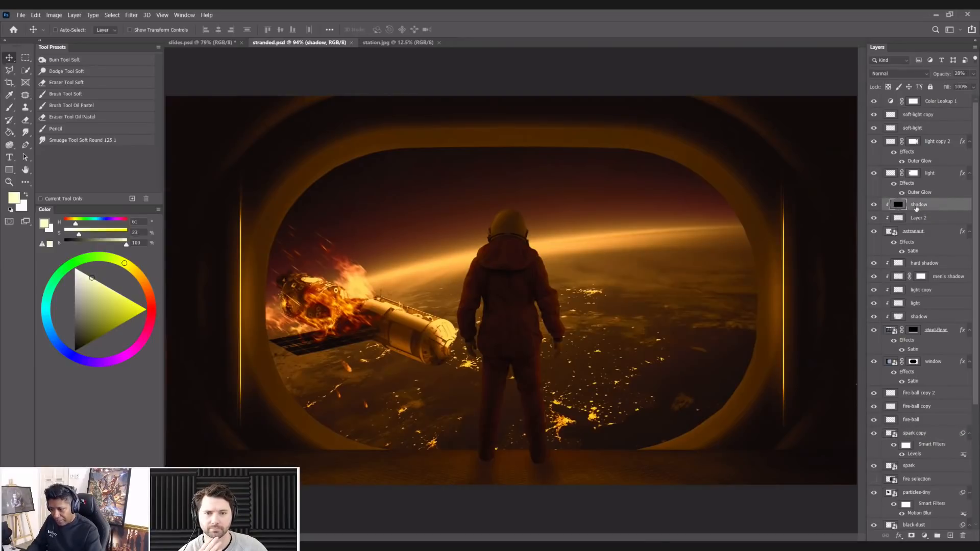
click(911, 536)
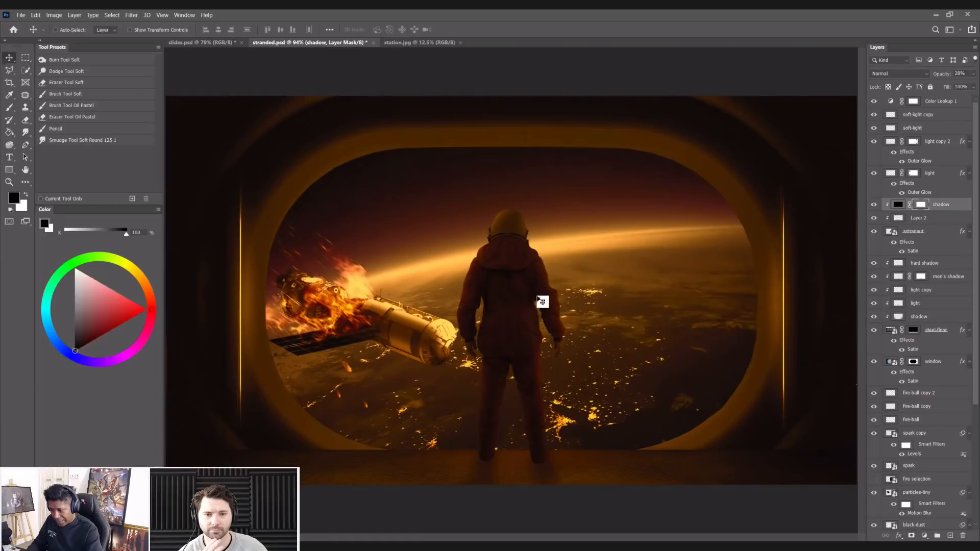
key(b)
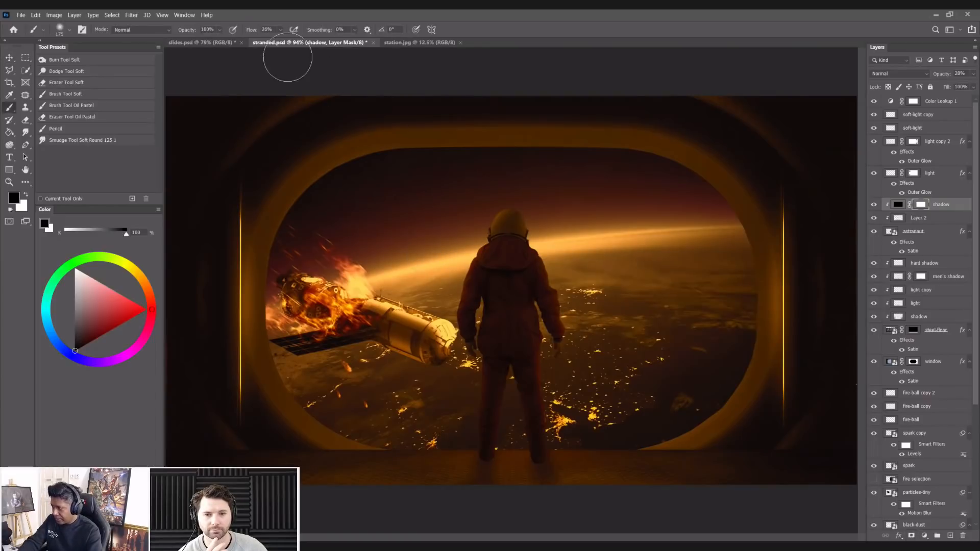
key(bracketleft)
key(bracketleft)
key(bracketleft)
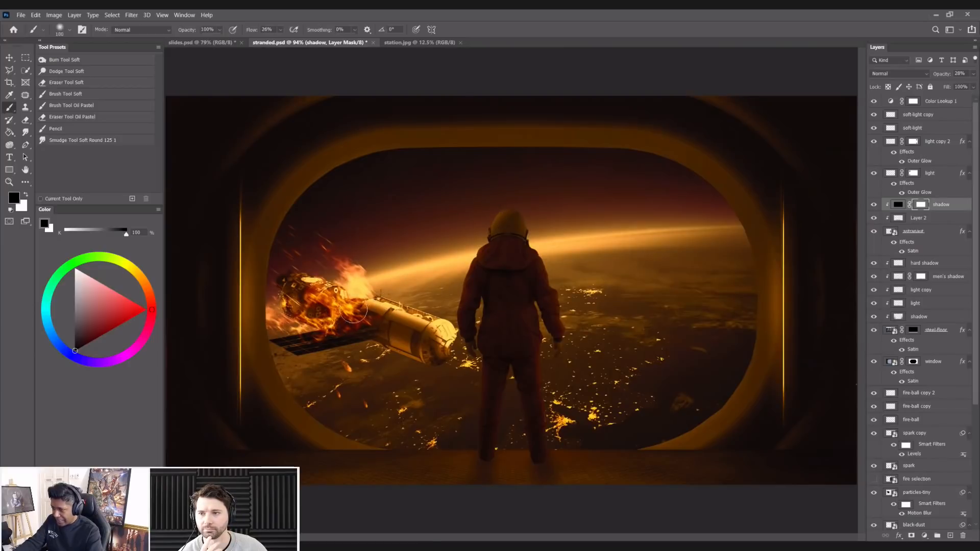
key(bracketleft)
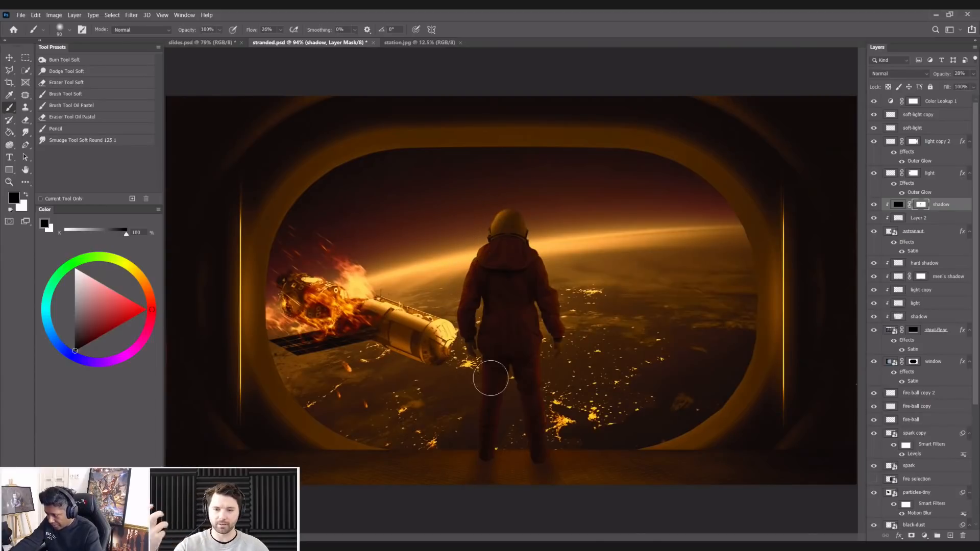
- Refine the shadow mask along the astronaut's body with a soft black brush reduced to size 50
scroll(490, 376, up, 3)
key(bracketleft)
key(bracketleft)
key(bracketleft)
key(bracketleft)
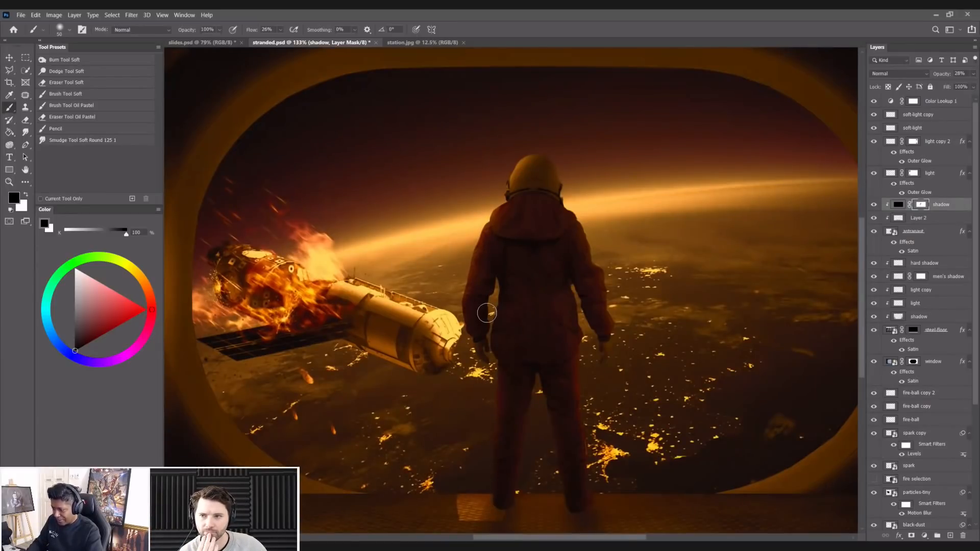
scroll(472, 403, down, 3)
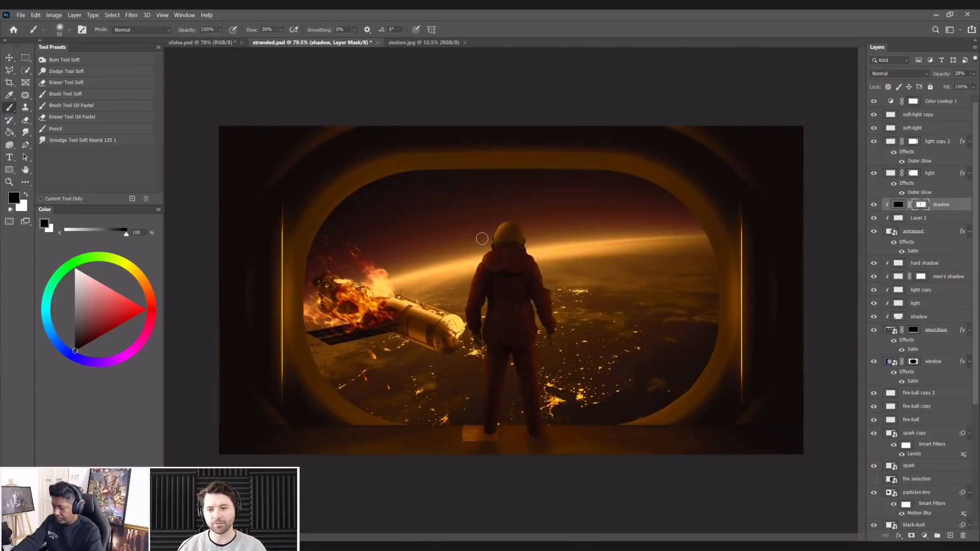
scroll(826, 337, up, 1)
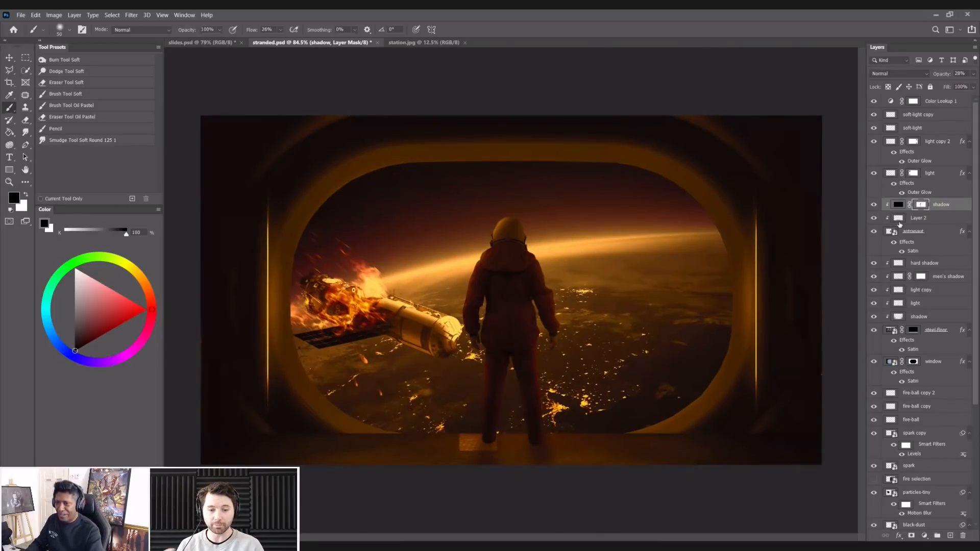
- Compare the image with and without the shadow layer, and touch up its mask around the astronaut's legs with a size 30 brush
click(875, 205)
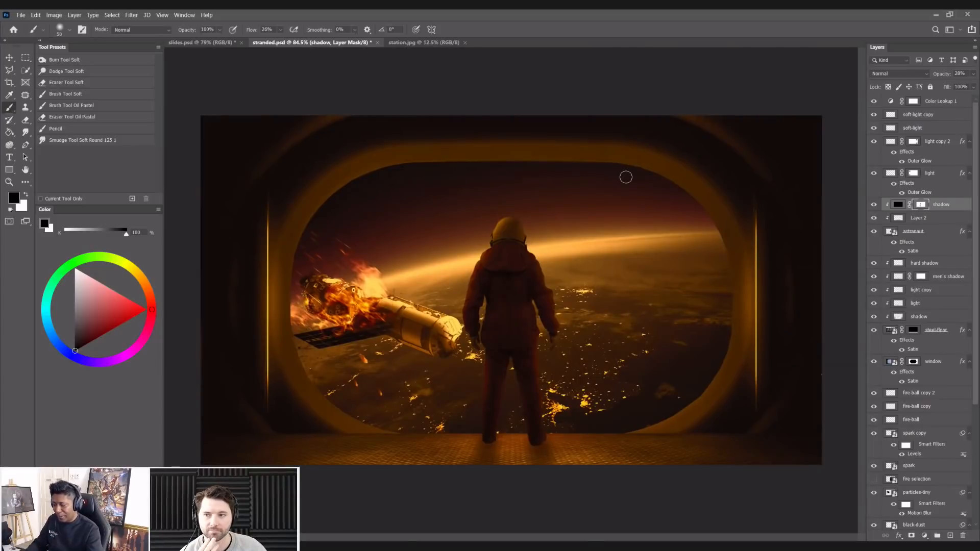
scroll(625, 177, up, 2)
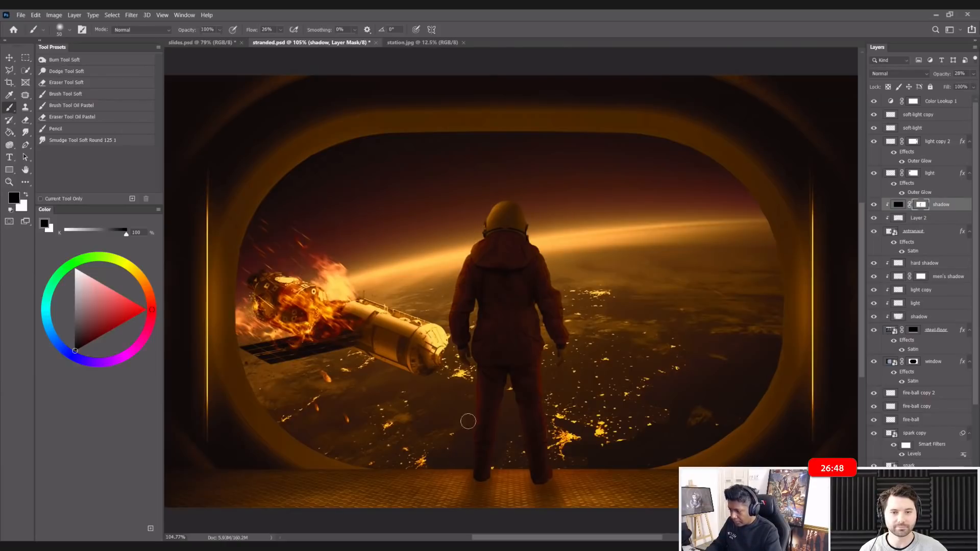
key(bracketleft)
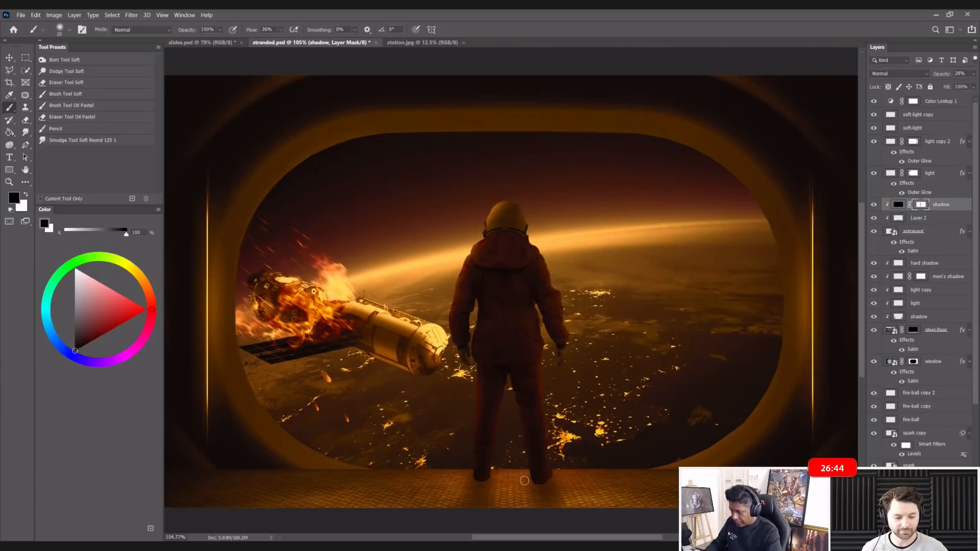
scroll(626, 265, down, 3)
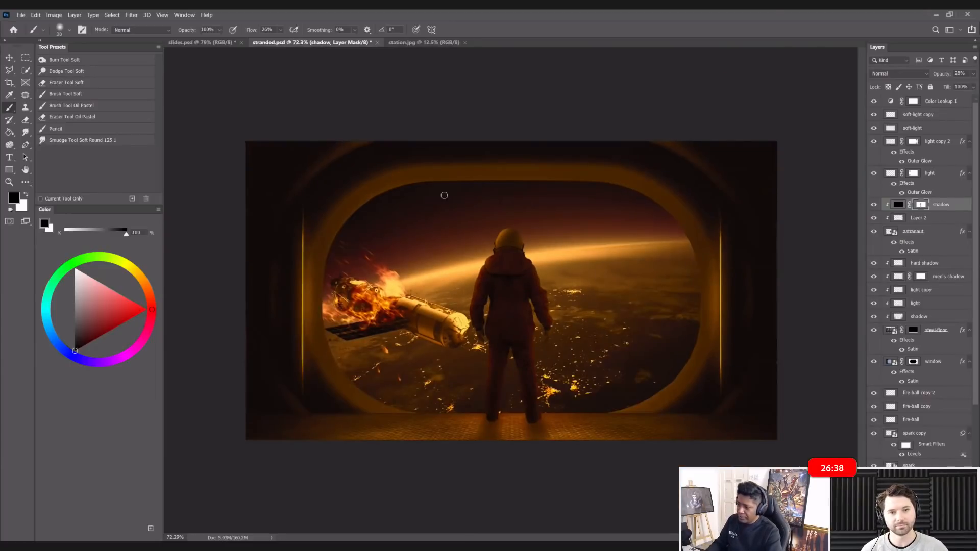
- Switch to the Move tool and save stranded.psd with the masked shadow layer
click(10, 58)
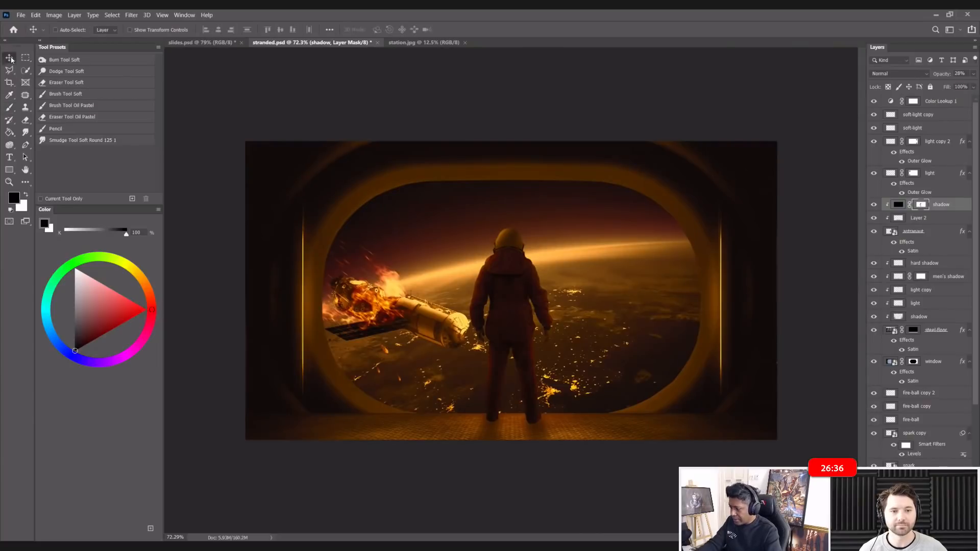
scroll(335, 73, up, 1)
key(ctrl+s)
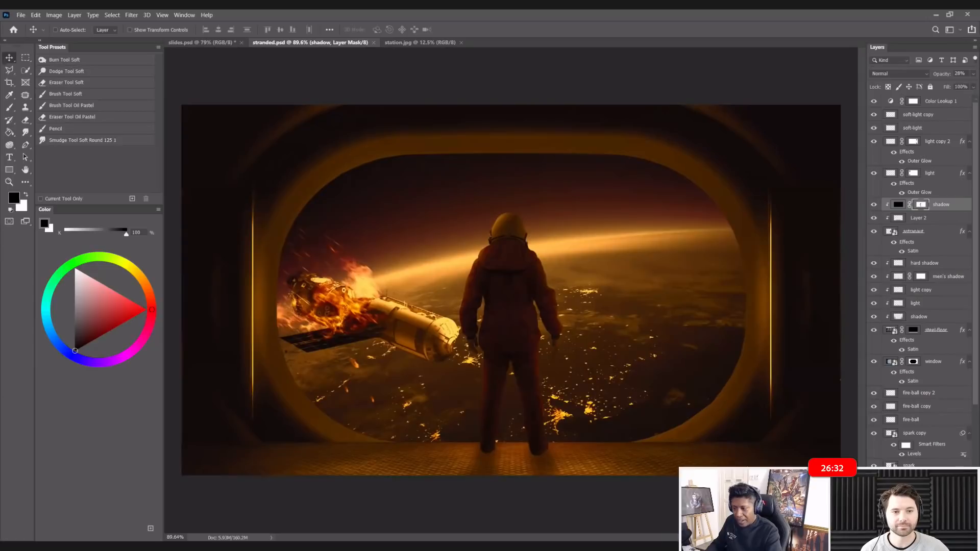
- Place the flare image as a new layer above soft-light copy and set its blend mode to Screen
click(930, 174)
click(936, 113)
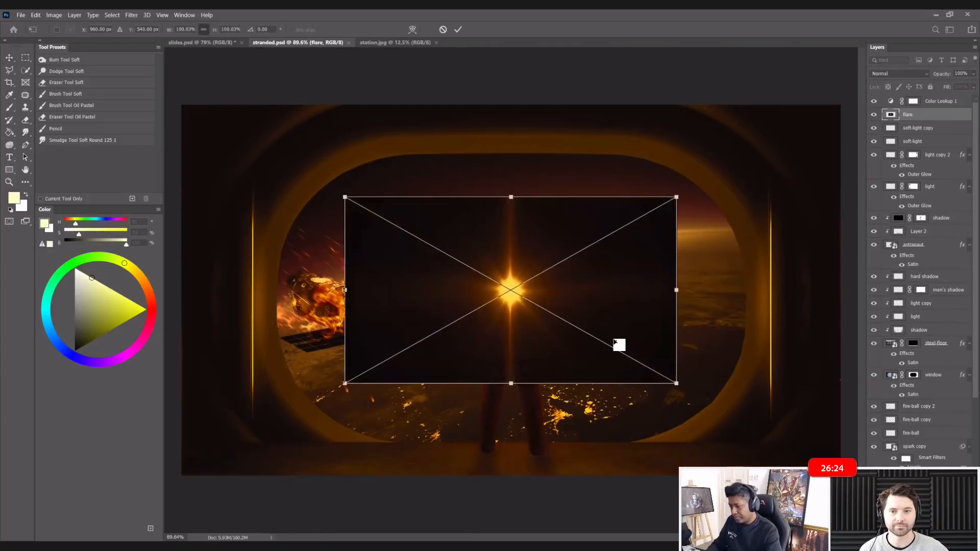
click(890, 75)
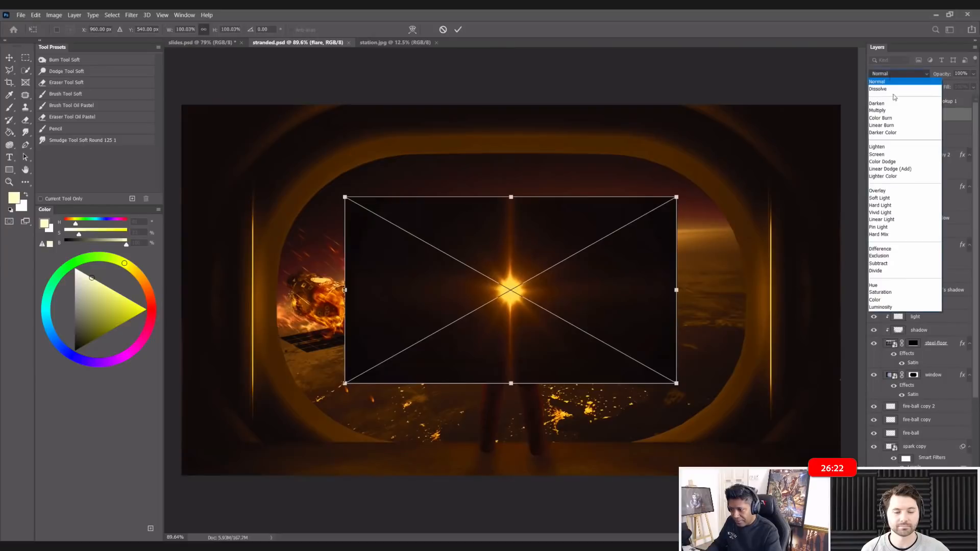
click(890, 133)
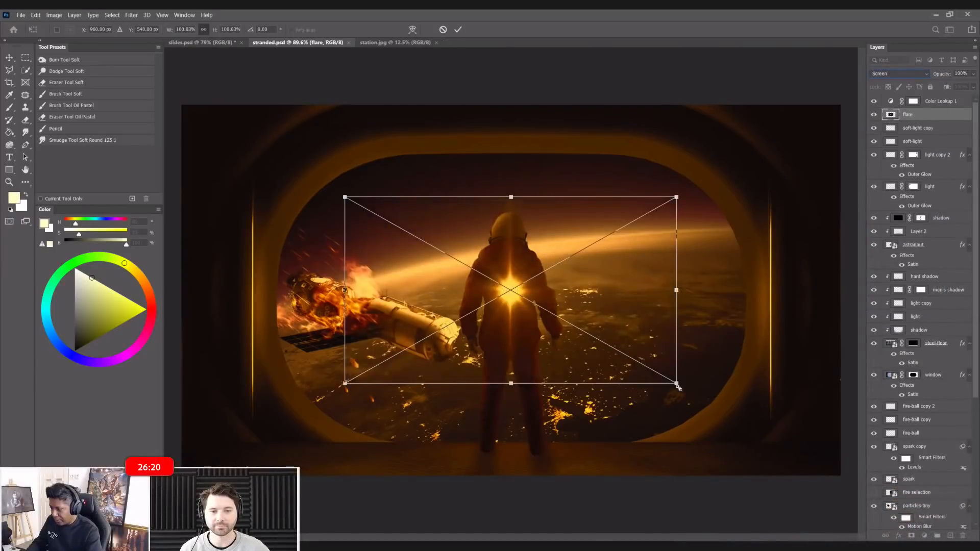
- Position the flare on the horizon beside the astronaut's neck and enlarge it to about 112%
drag(579, 350, 603, 303)
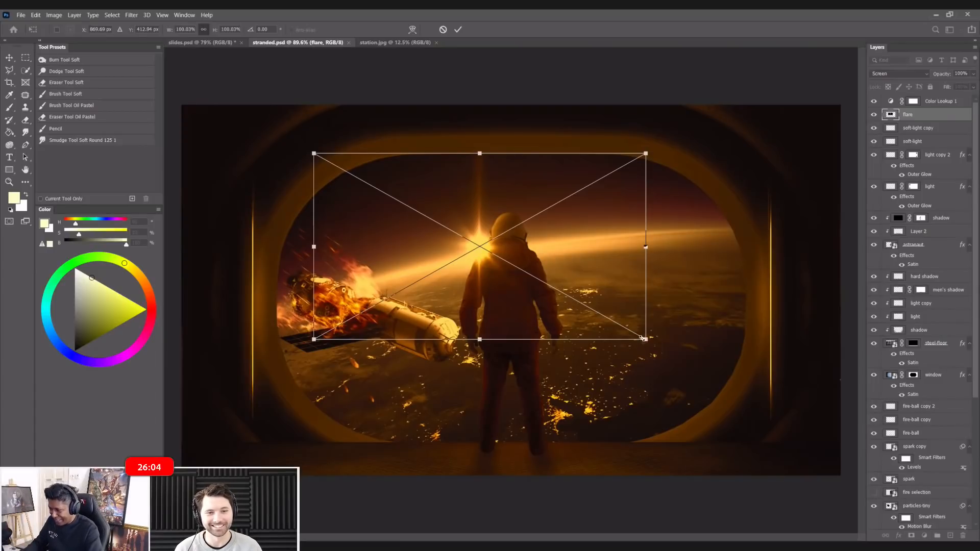
drag(645, 340, 666, 351)
key(Return)
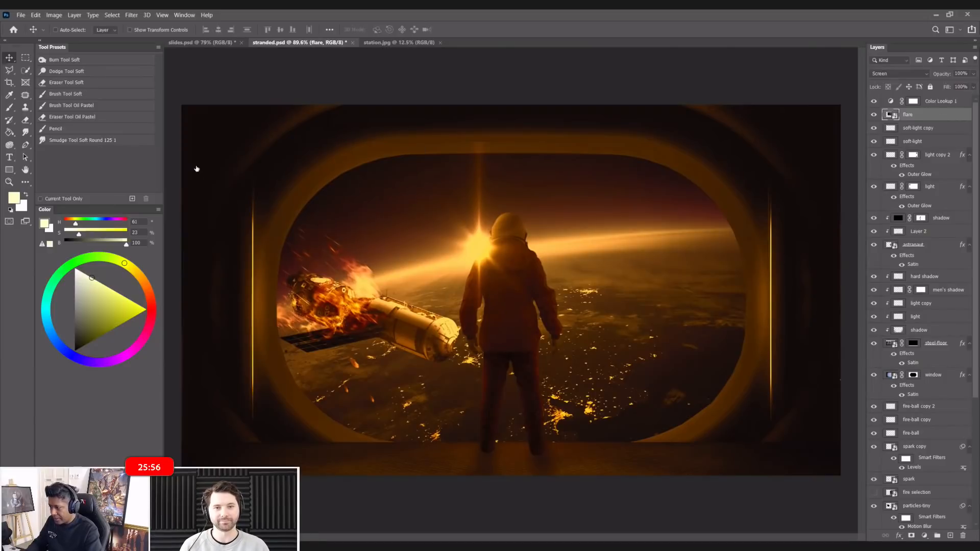
scroll(422, 166, down, 3)
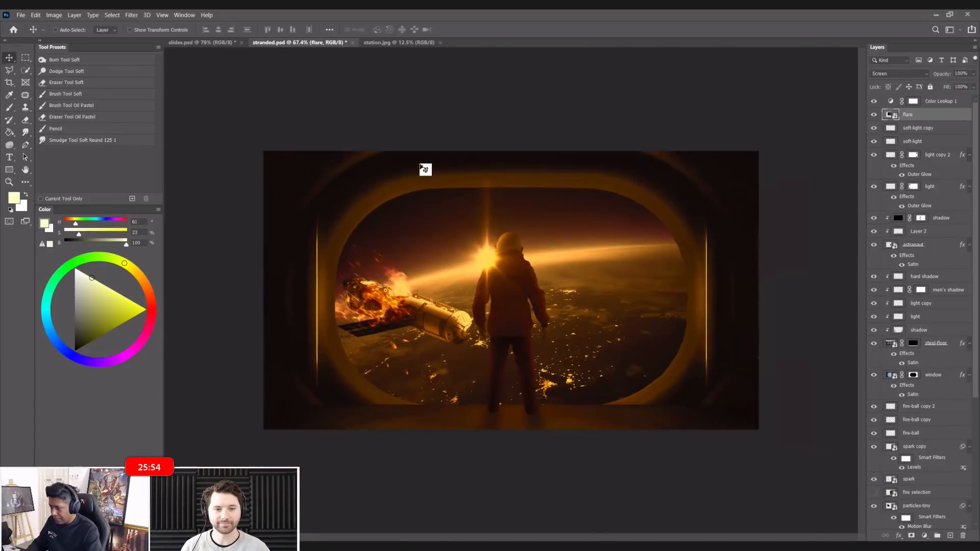
scroll(425, 169, up, 4)
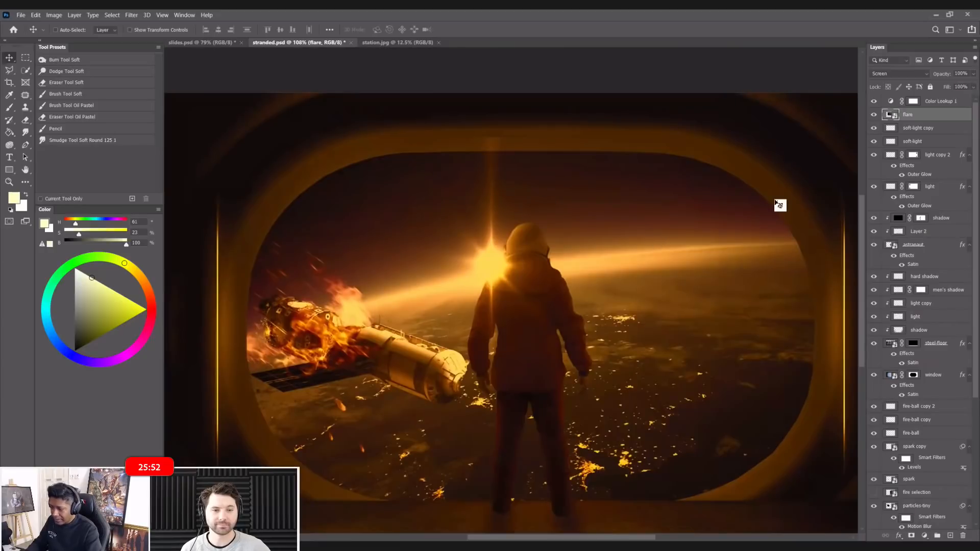
- Compare the image with and without the flare, and apply Levels to the flare with the black input level at 8
click(873, 114)
click(874, 115)
click(874, 114)
click(874, 114)
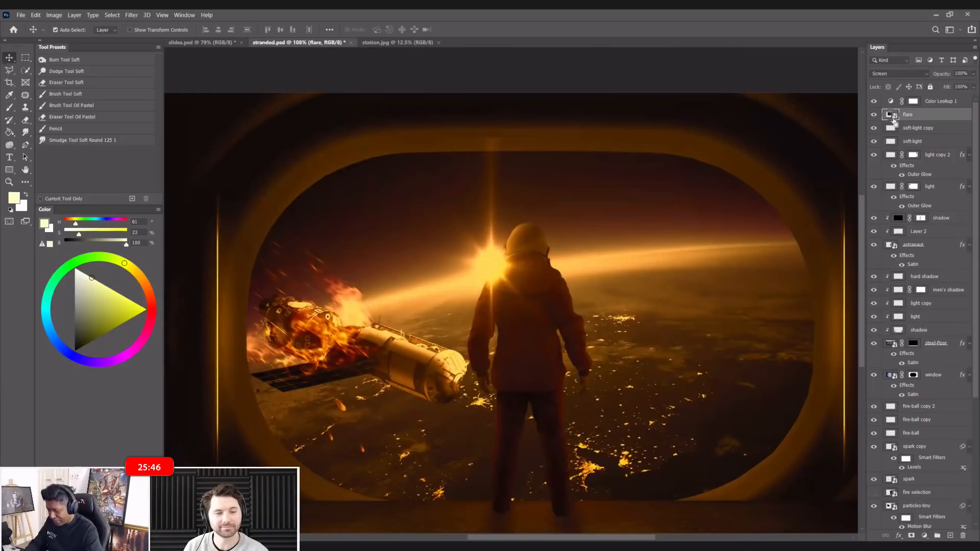
key(ctrl+l)
drag(618, 268, 622, 269)
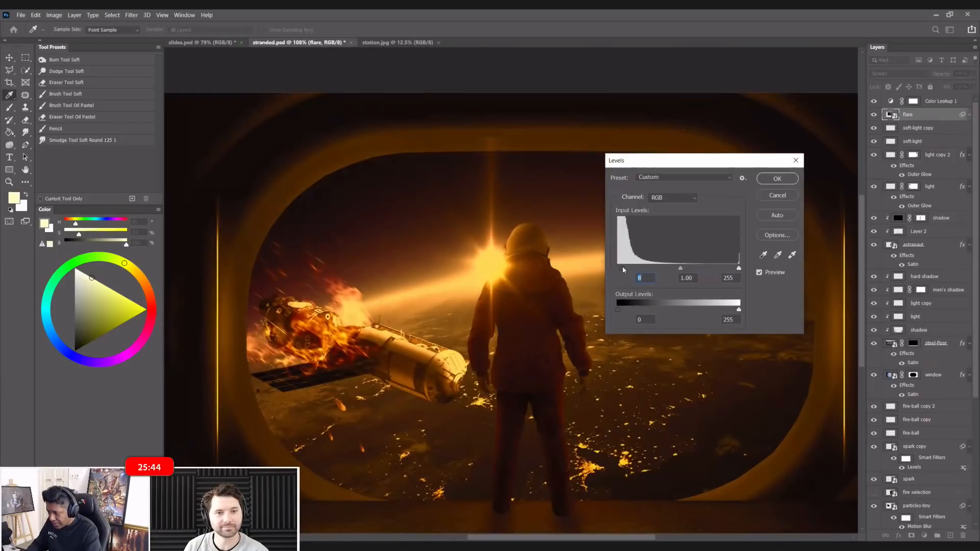
click(788, 180)
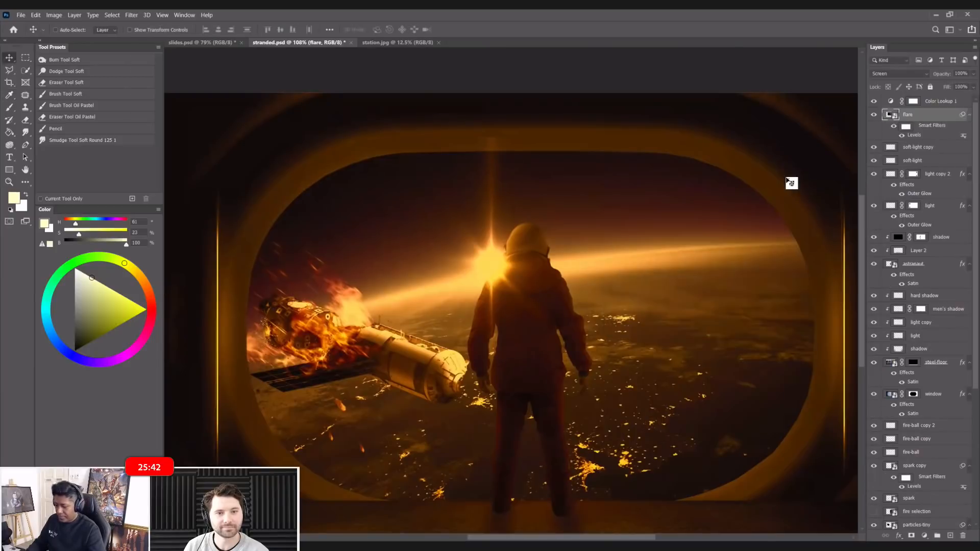
- Shrink the flare slightly from its upper edge with Free Transform and save stranded.psd
key(ctrl+t)
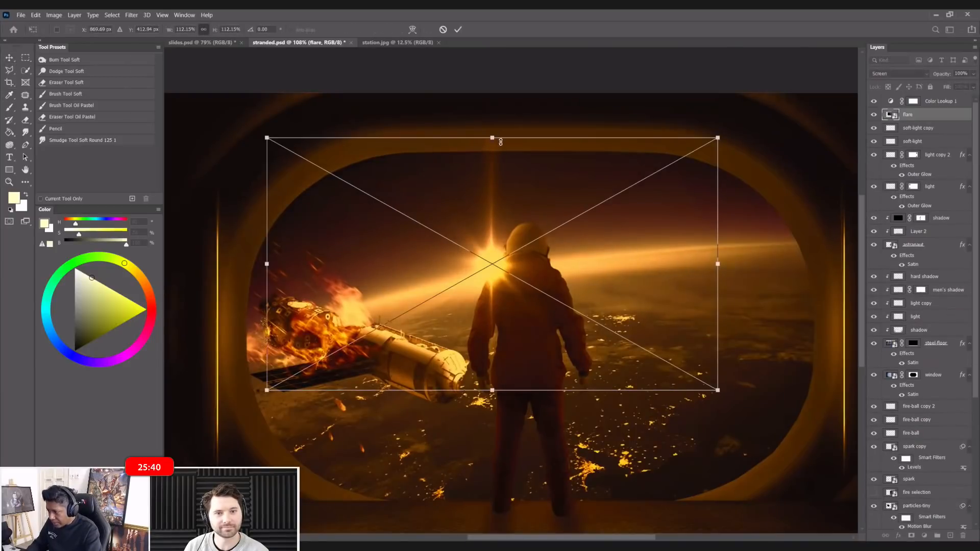
drag(500, 142, 507, 148)
key(Return)
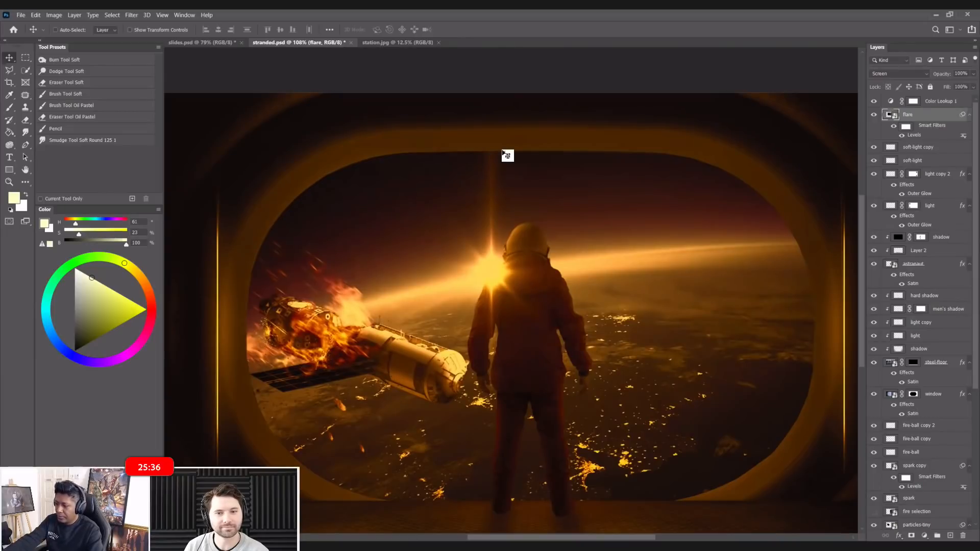
scroll(502, 153, up, 1)
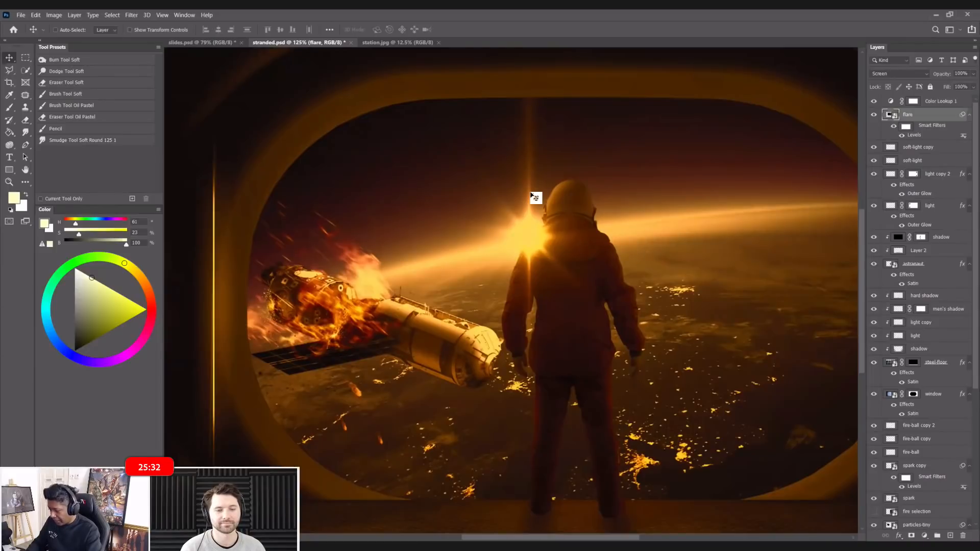
key(ctrl+s)
scroll(531, 195, down, 1)
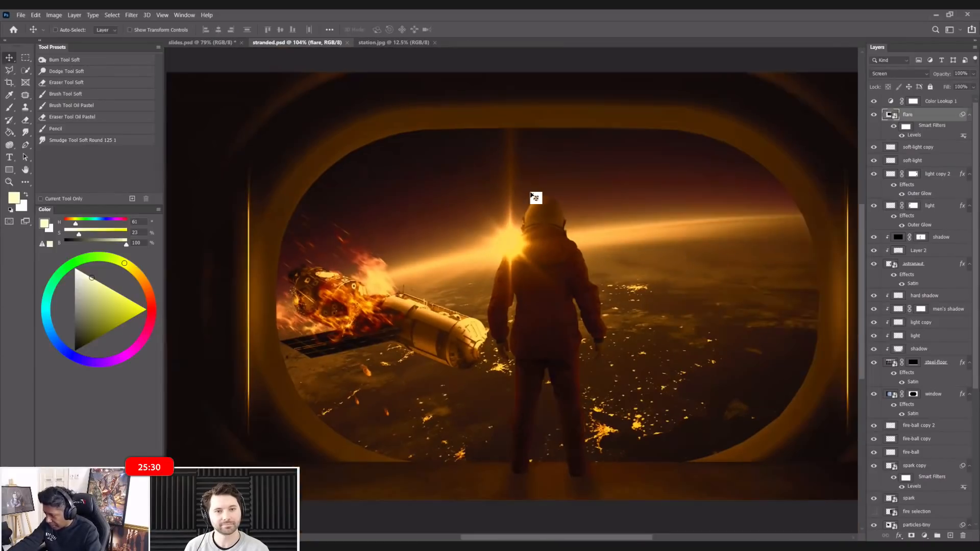
scroll(534, 197, up, 2)
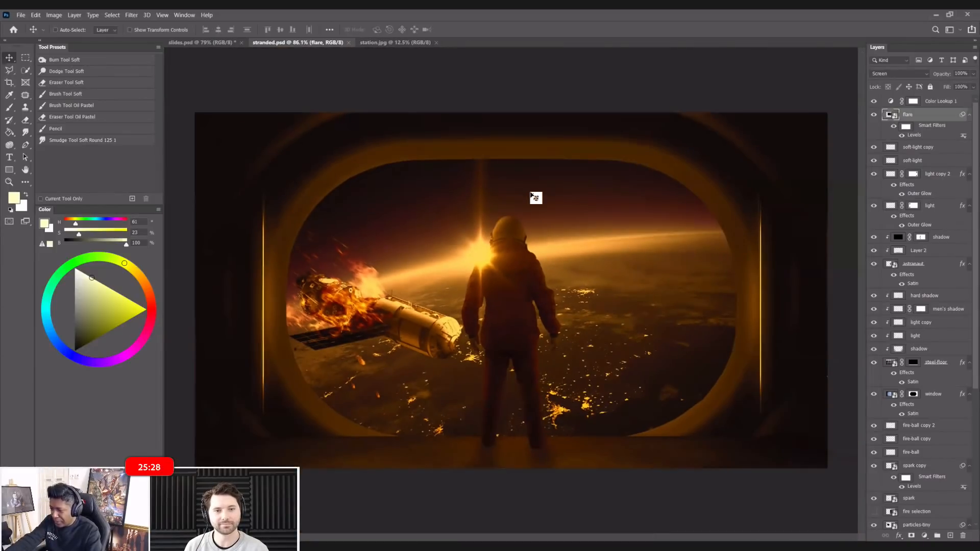
drag(531, 195, 626, 171)
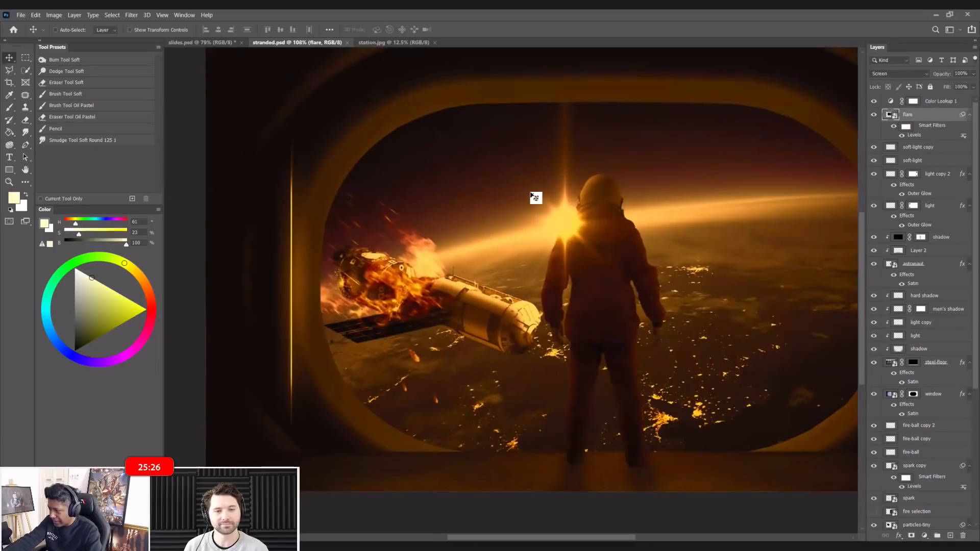
scroll(535, 197, up, 3)
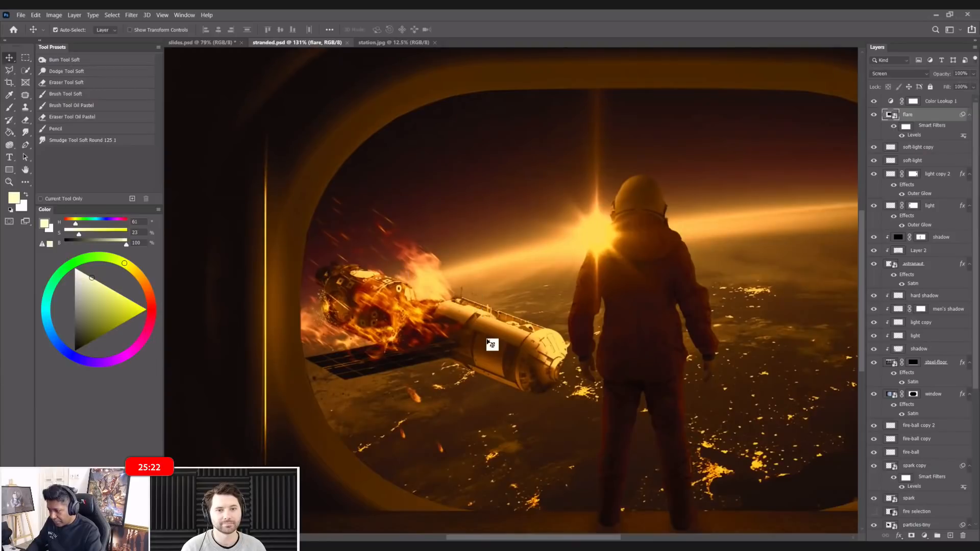
- Add a new layer clipped to the space station's Layer 3 and name it shadow
scroll(947, 413, down, 1)
scroll(948, 413, down, 5)
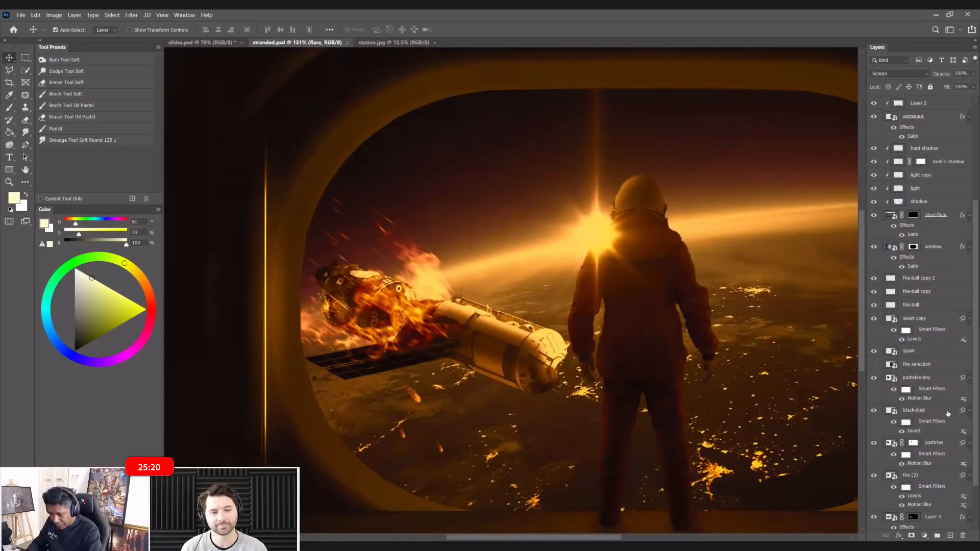
click(875, 518)
click(875, 518)
scroll(948, 474, down, 4)
click(934, 465)
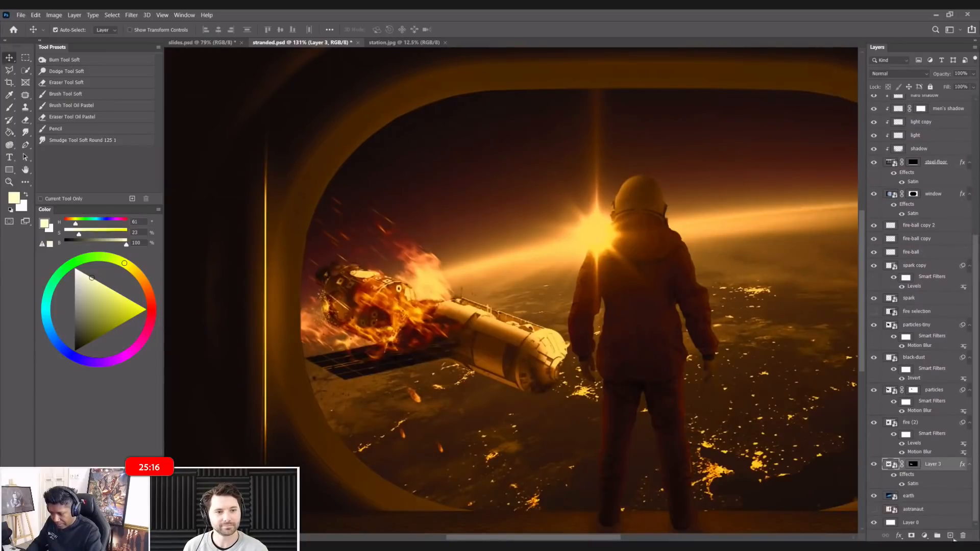
click(951, 537)
alt+click(926, 467)
double_click(918, 464)
text(sah)
text(hadow)
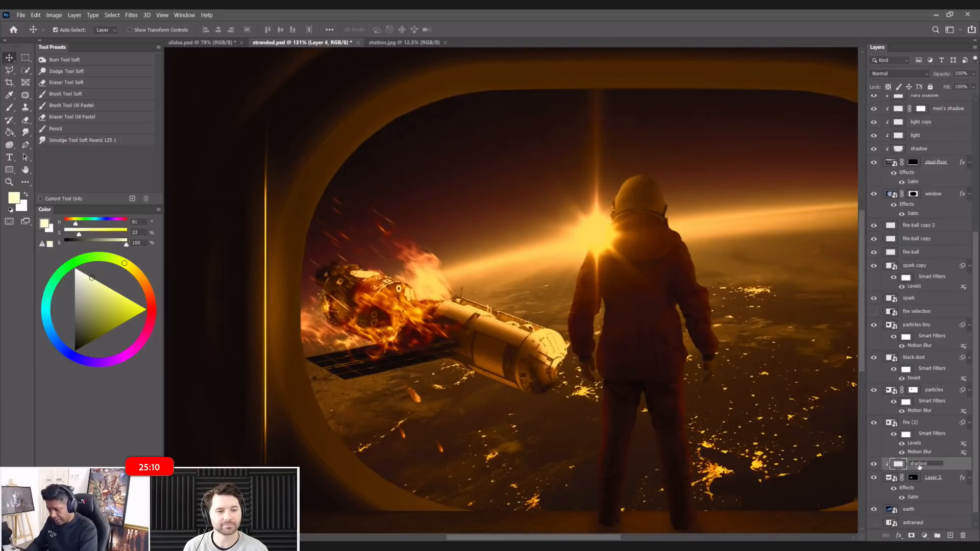
key(Return)
- Brush soft black shading over the station's burning end and upper edge on the clipped shadow layer, using a size 175 brush
key(b)
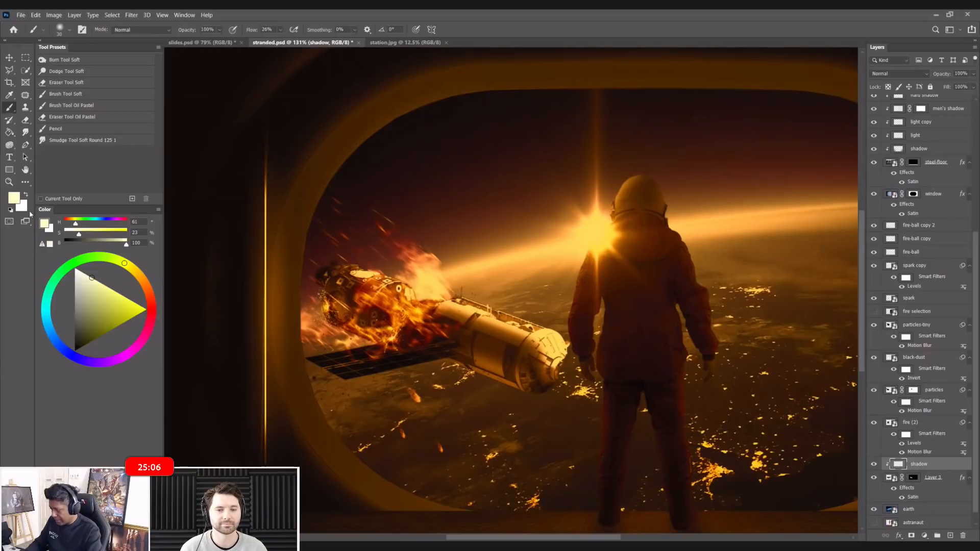
key(d)
key(bracketright)
key(bracketright)
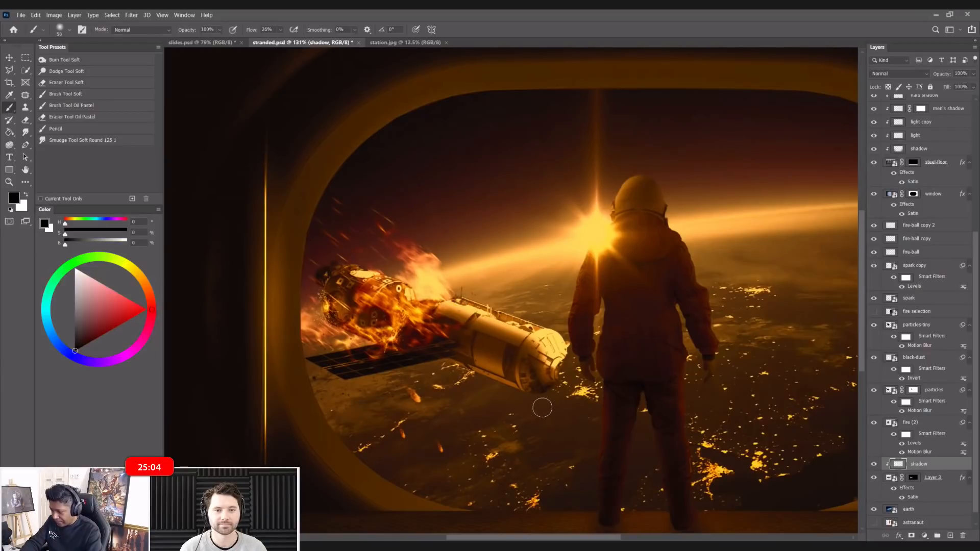
key(bracketright)
key(bracketright)
key(bracketright)
key(bracketright)
key(bracketright)
key(bracketright)
key(bracketright)
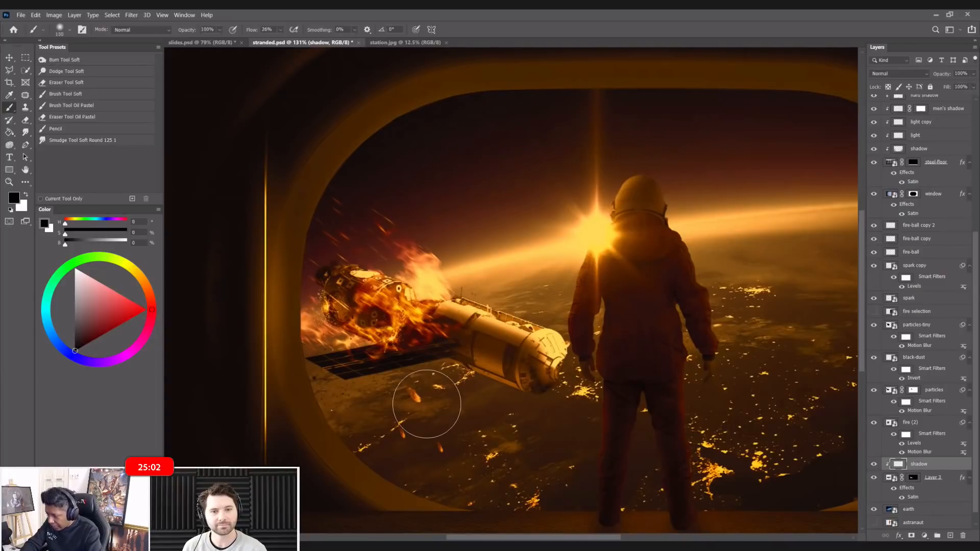
key(bracketright)
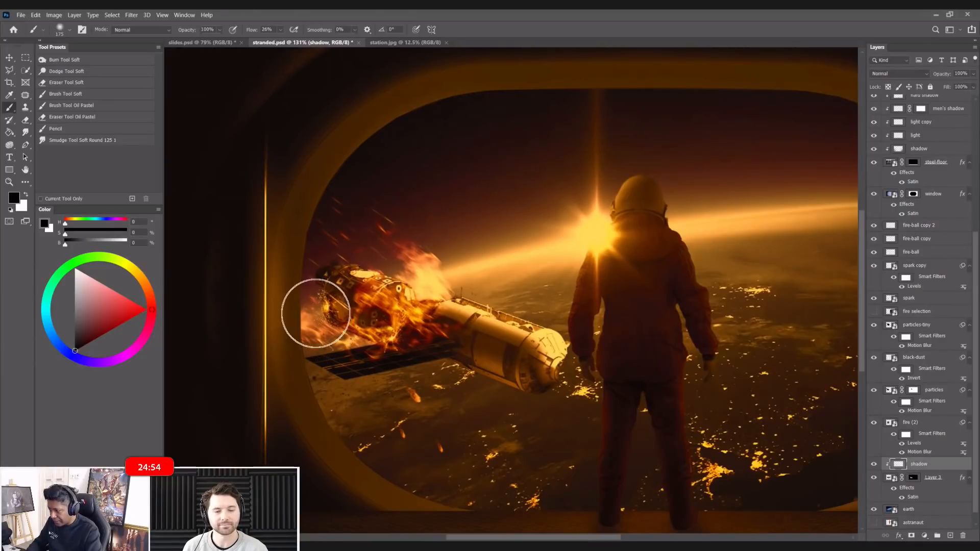
mouse_move(311, 308)
mouse_down()
mouse_move(323, 256)
mouse_move(346, 250)
mouse_up()
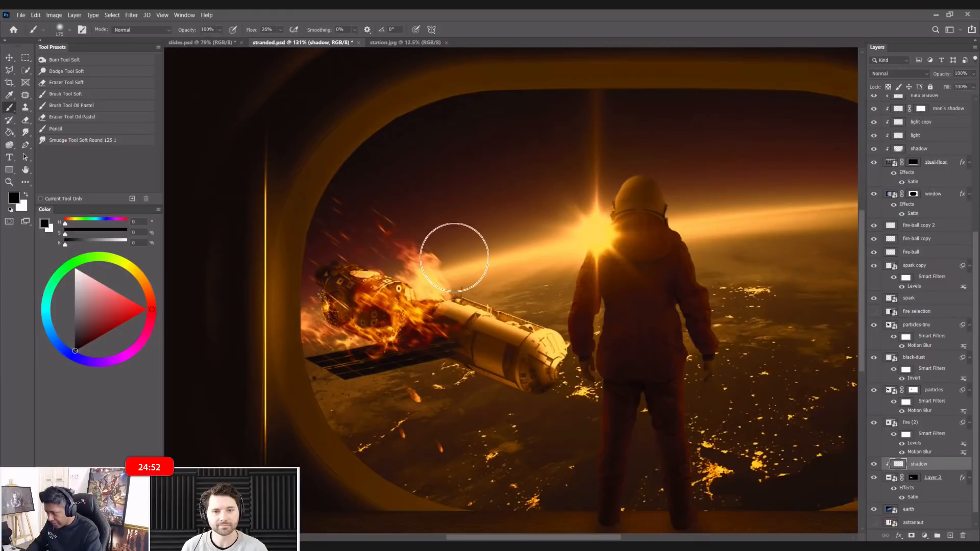
drag(453, 276, 450, 277)
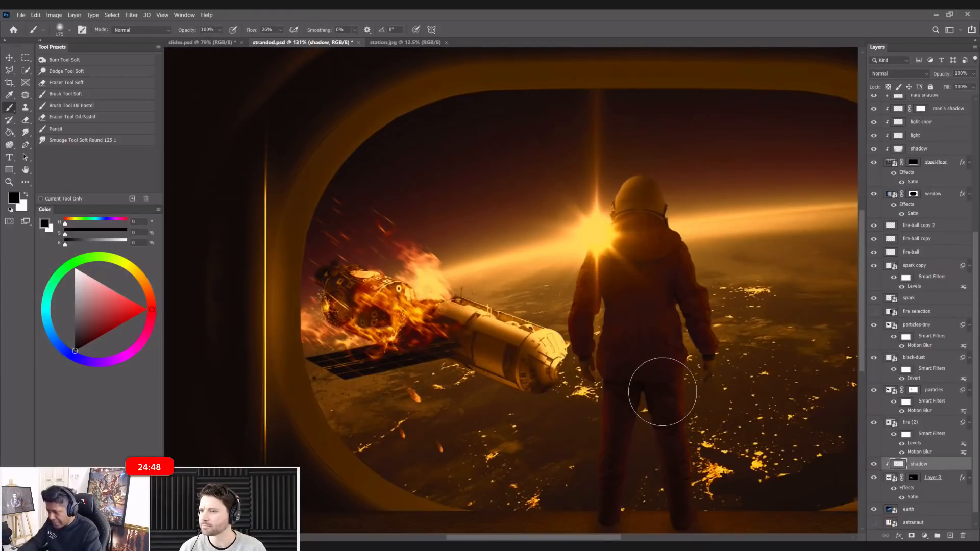
scroll(628, 316, up, 3)
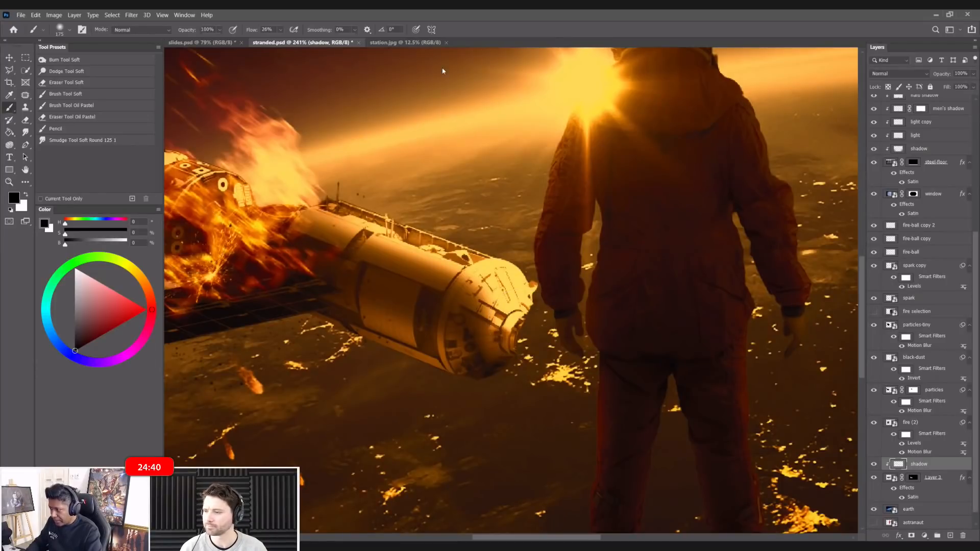
- In station.jpg, outline the round end module at the station's far tip with the Polygonal Lasso
click(390, 43)
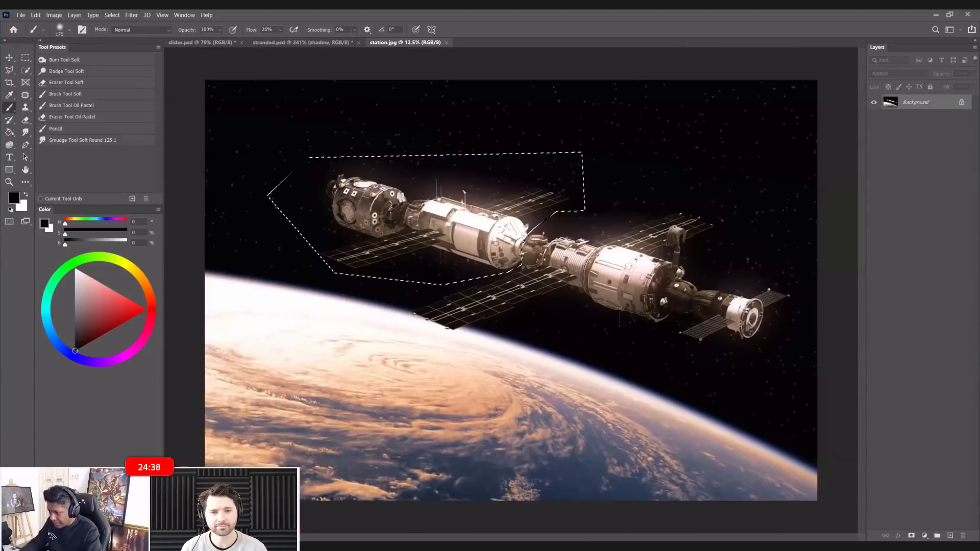
scroll(666, 266, up, 3)
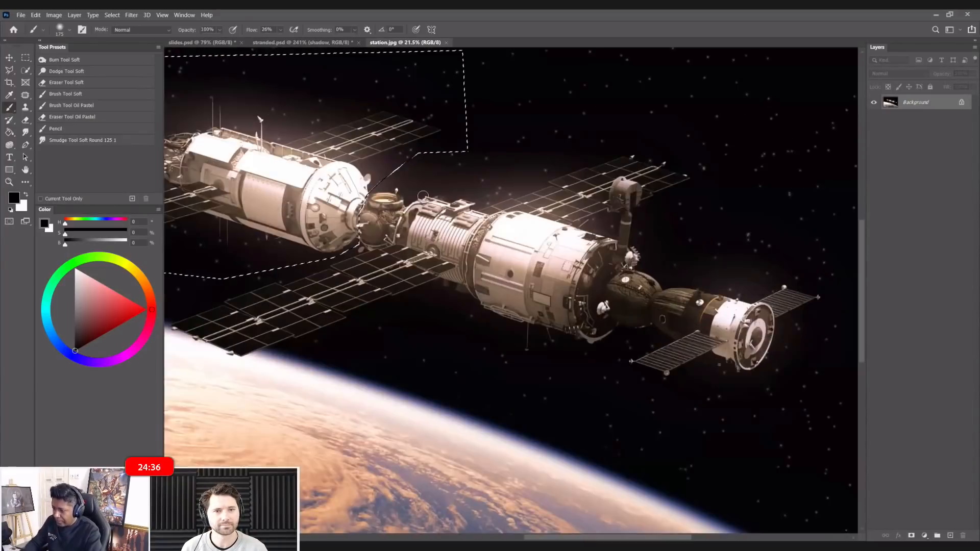
drag(423, 196, 269, 183)
click(9, 71)
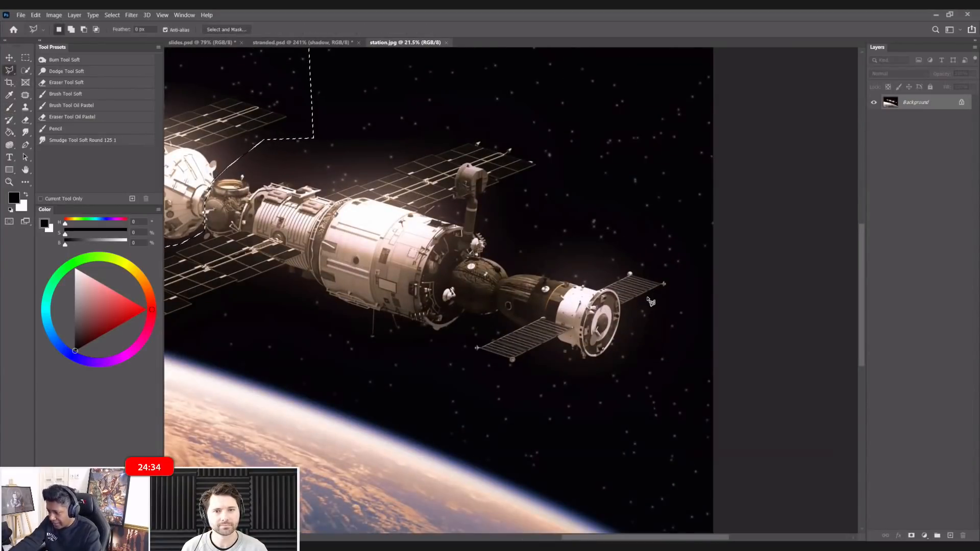
scroll(650, 301, up, 3)
click(517, 227)
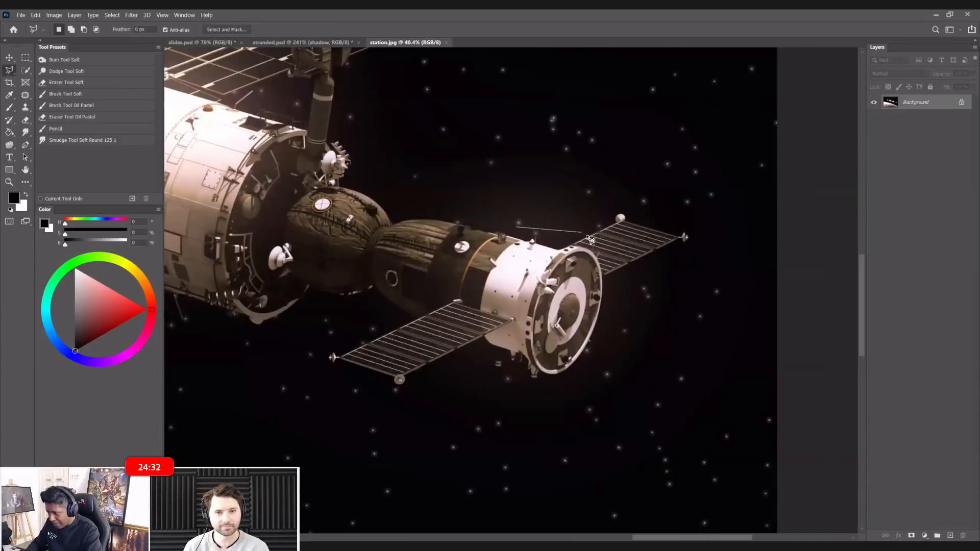
click(621, 279)
click(600, 389)
click(529, 389)
click(480, 357)
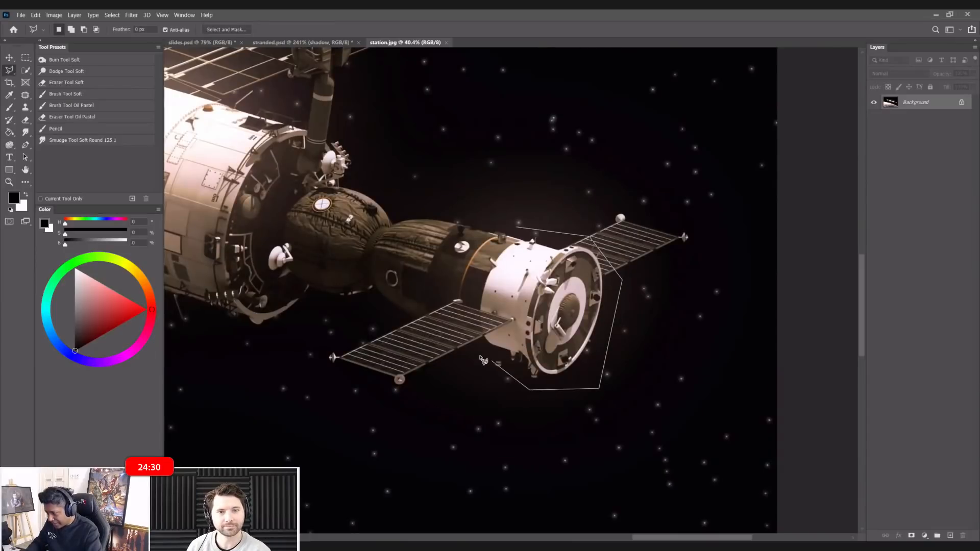
click(477, 316)
double_click(499, 246)
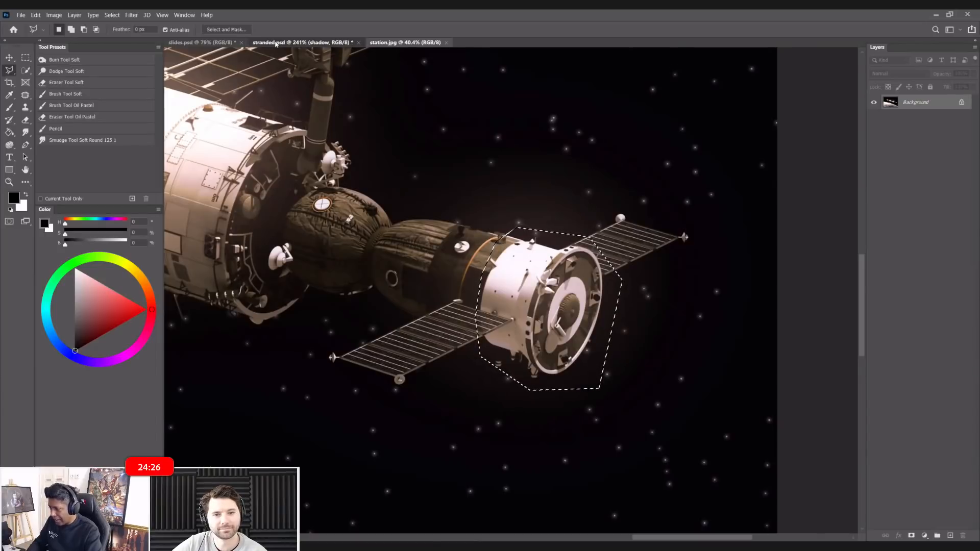
- Paste the copied end module into stranded.psd on a new layer directly below the fire (2) layer
click(301, 42)
click(950, 536)
key(ctrl+v)
scroll(539, 267, down, 3)
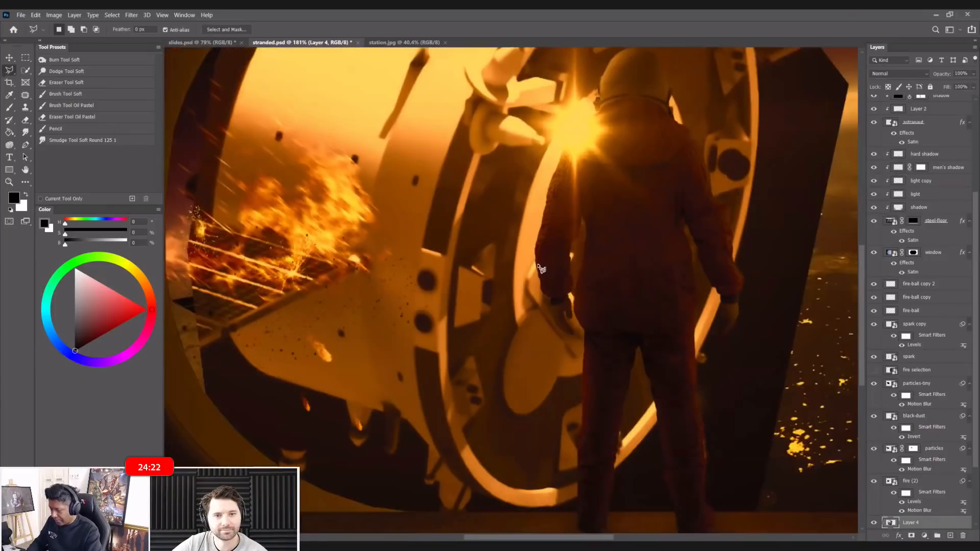
scroll(543, 269, down, 5)
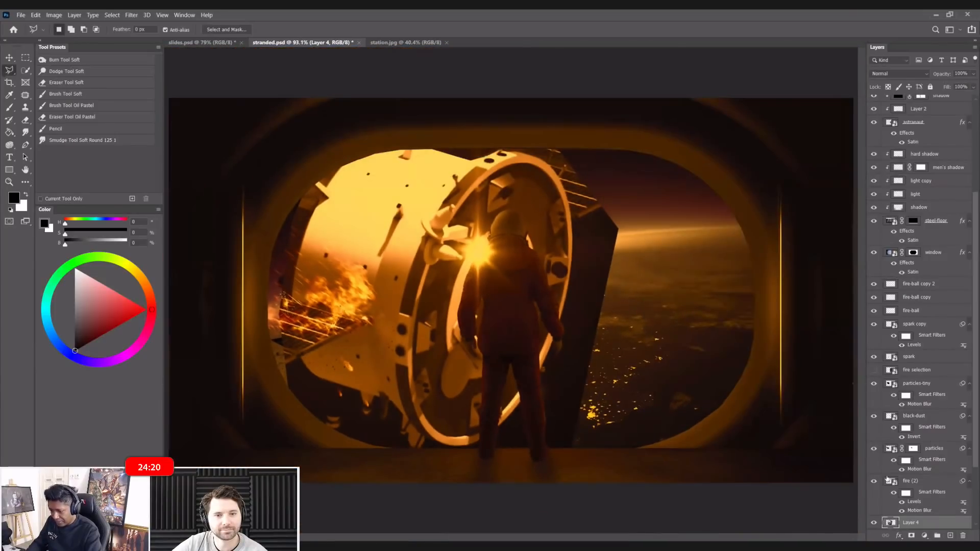
- Convert the pasted end module on Layer 4 to a smart object, shrink it to about 31% and place it over the station's lower end
right_click(905, 525)
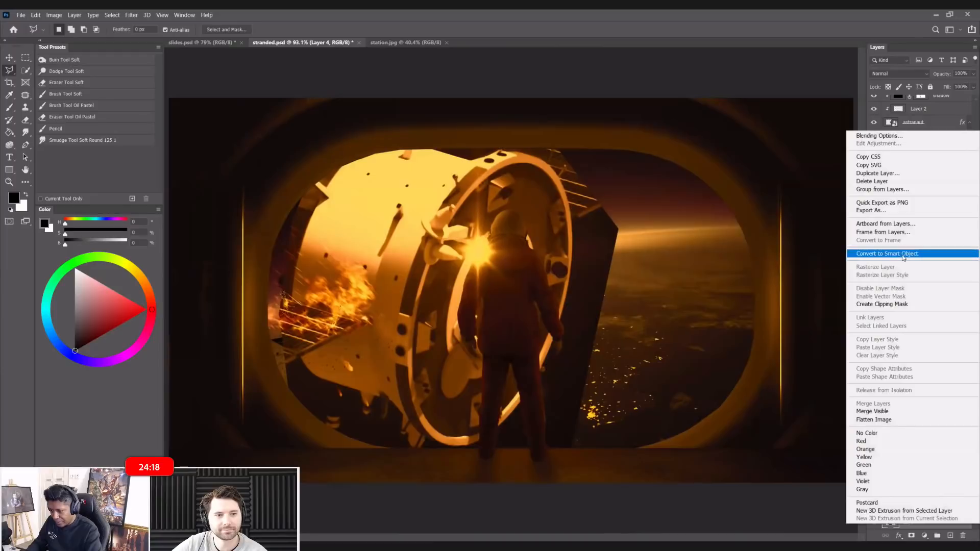
click(907, 254)
key(ctrl+t)
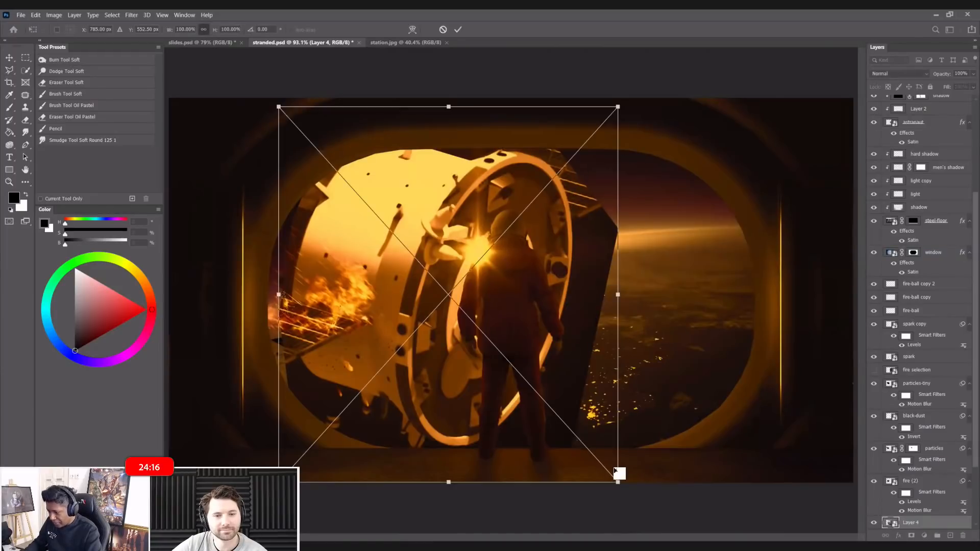
drag(617, 479, 501, 353)
drag(453, 313, 516, 383)
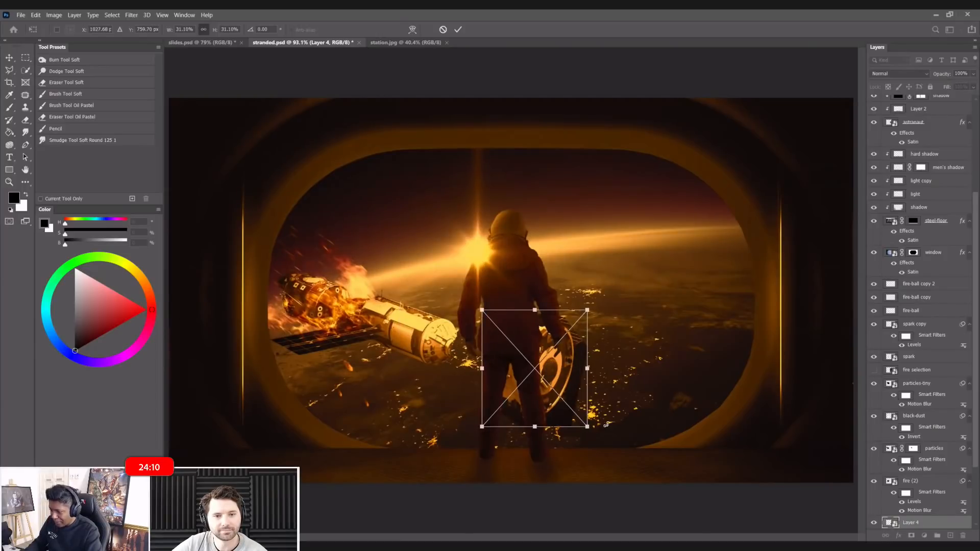
drag(561, 390, 553, 394)
drag(469, 411, 437, 392)
key(Return)
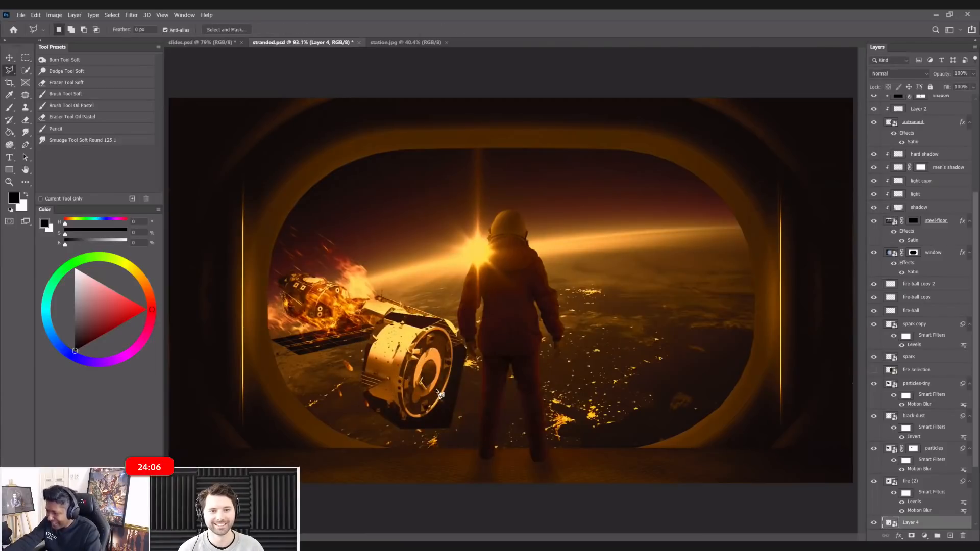
- Select the round module with the Quick Selection tool and mask out the dark background around it on Layer 4
scroll(438, 392, up, 5)
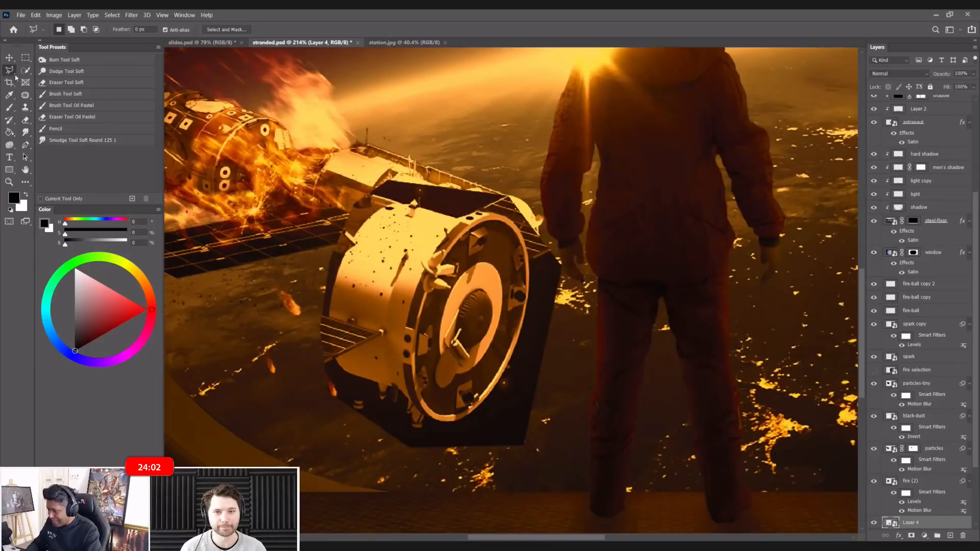
key(w)
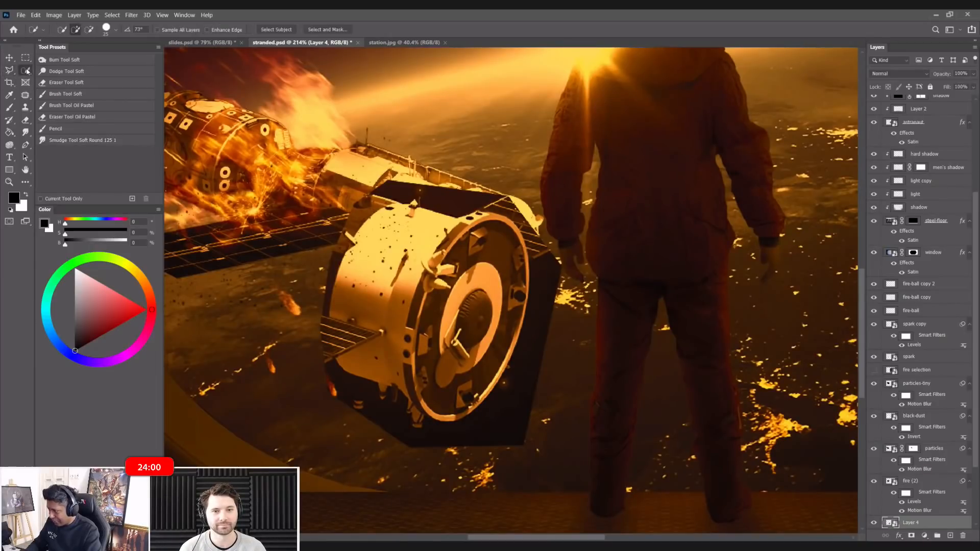
mouse_move(378, 204)
mouse_down()
mouse_move(420, 257)
mouse_move(476, 272)
mouse_move(496, 244)
mouse_move(462, 376)
mouse_move(424, 395)
mouse_move(442, 401)
mouse_move(472, 381)
mouse_move(501, 315)
mouse_move(480, 383)
mouse_move(493, 352)
mouse_up()
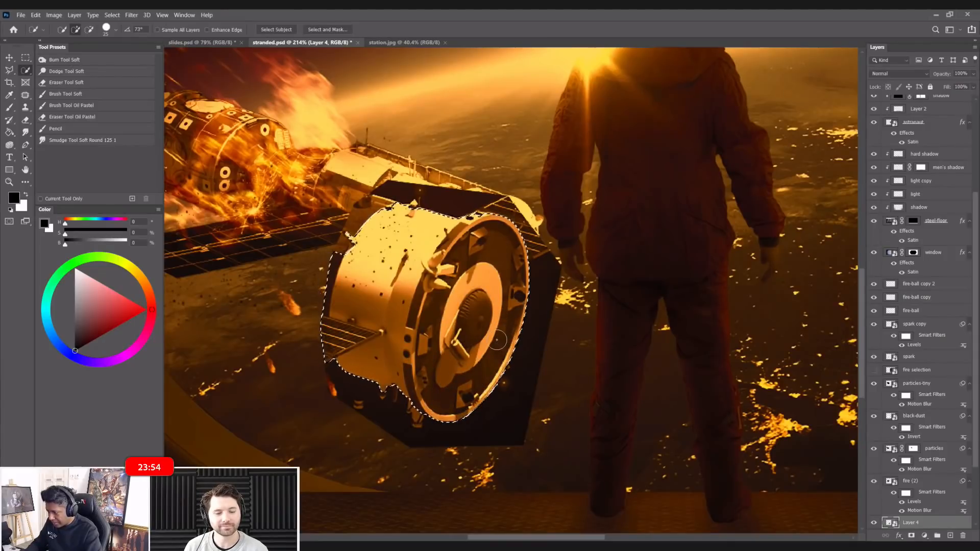
click(911, 535)
- Scale the masked module to about 46.5%, rotate it about 37° and position it against the station's end cap beside the astronaut's hand
key(ctrl+t)
drag(564, 450, 562, 448)
drag(487, 383, 432, 304)
drag(391, 251, 586, 281)
drag(680, 205, 691, 255)
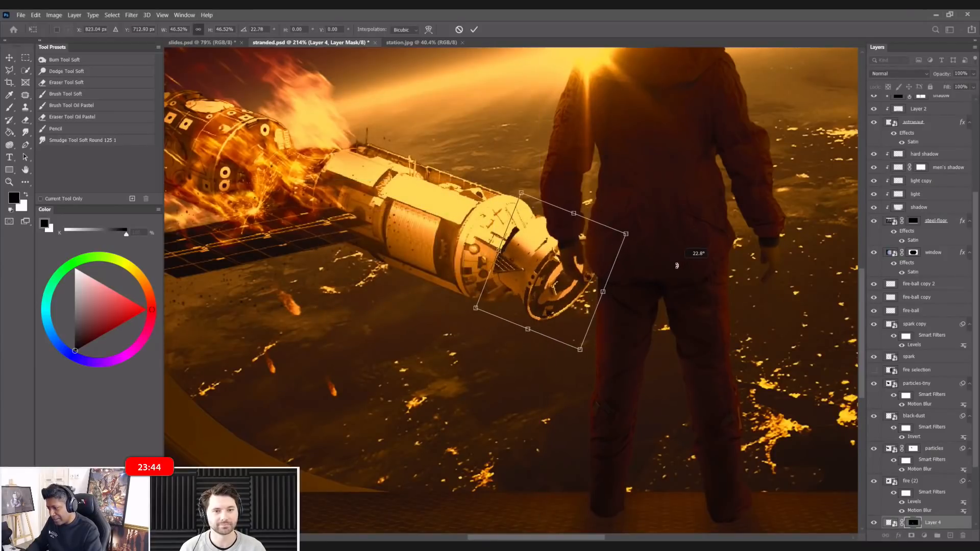
drag(584, 267, 583, 289)
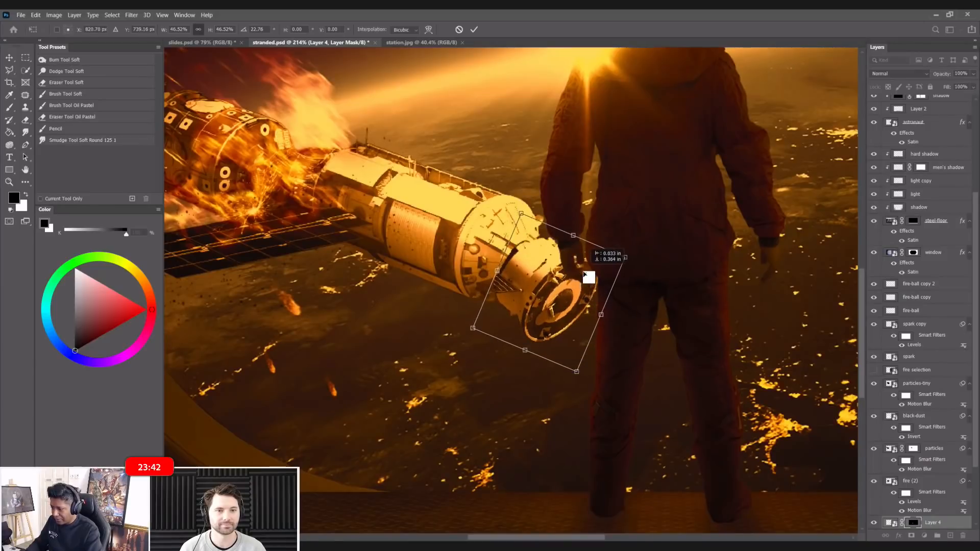
drag(647, 239, 659, 272)
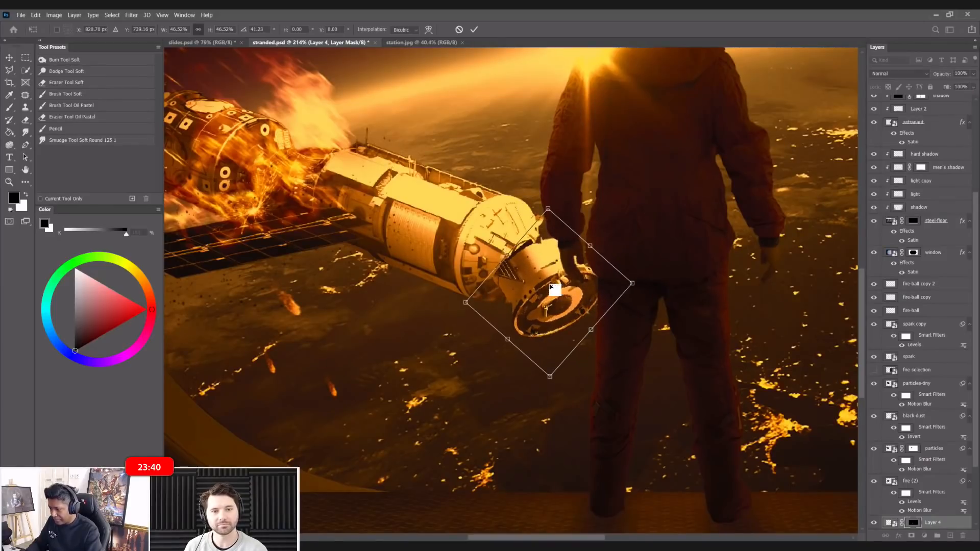
drag(554, 284, 537, 296)
drag(592, 247, 587, 242)
key(Return)
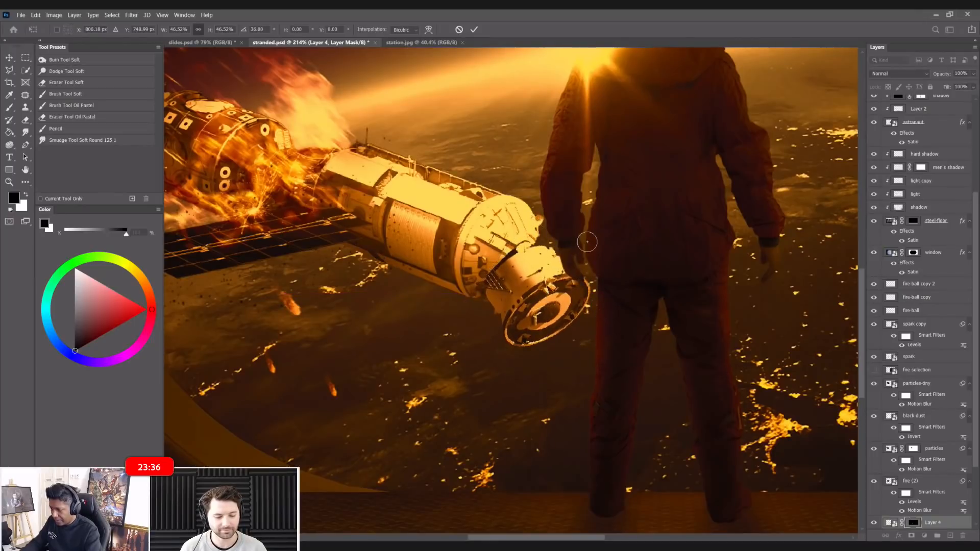
- Paint black on Layer 4's mask with a small Oil Pastel brush to blend the module's joint into the station's end cap
key(w)
scroll(634, 313, up, 2)
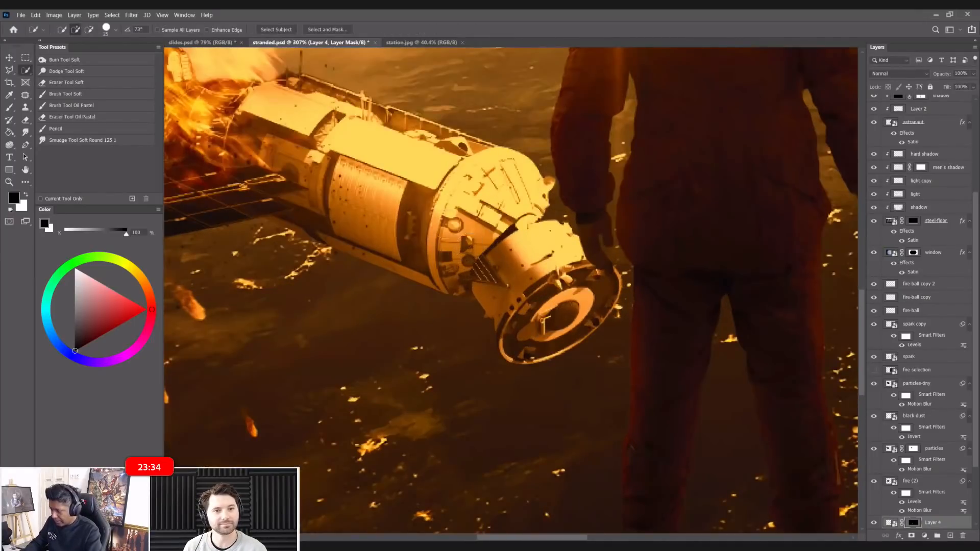
key(b)
click(65, 105)
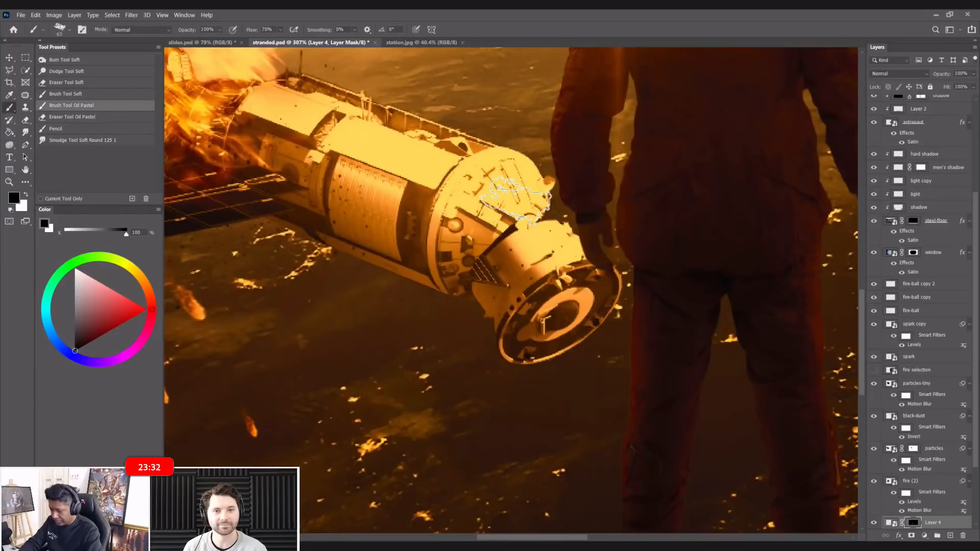
key(bracketleft)
key(bracketleft)
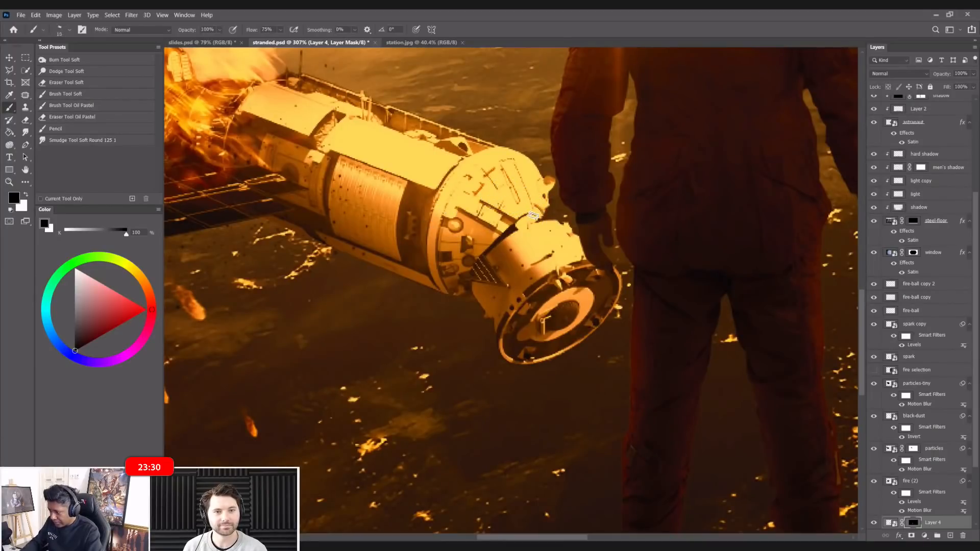
mouse_move(515, 227)
mouse_down()
mouse_move(473, 254)
mouse_move(516, 227)
mouse_up()
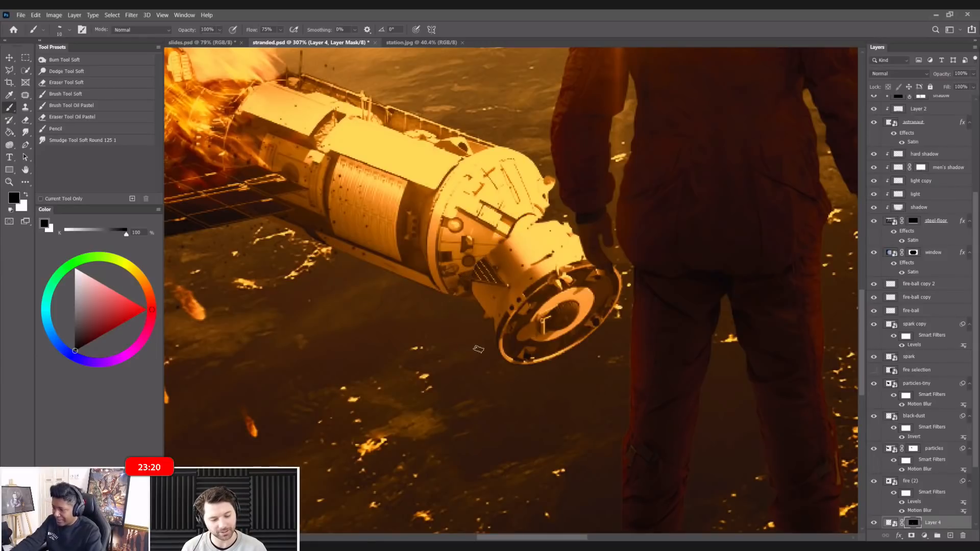
- Examine the attached module in the whole composite and compare it with the original end module in station.jpg
key(ctrl+0)
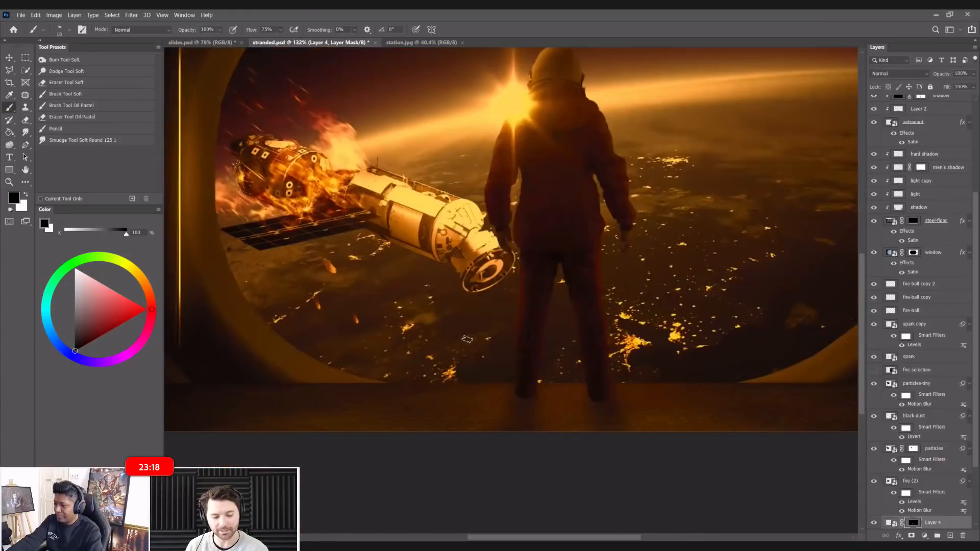
scroll(467, 339, down, 1)
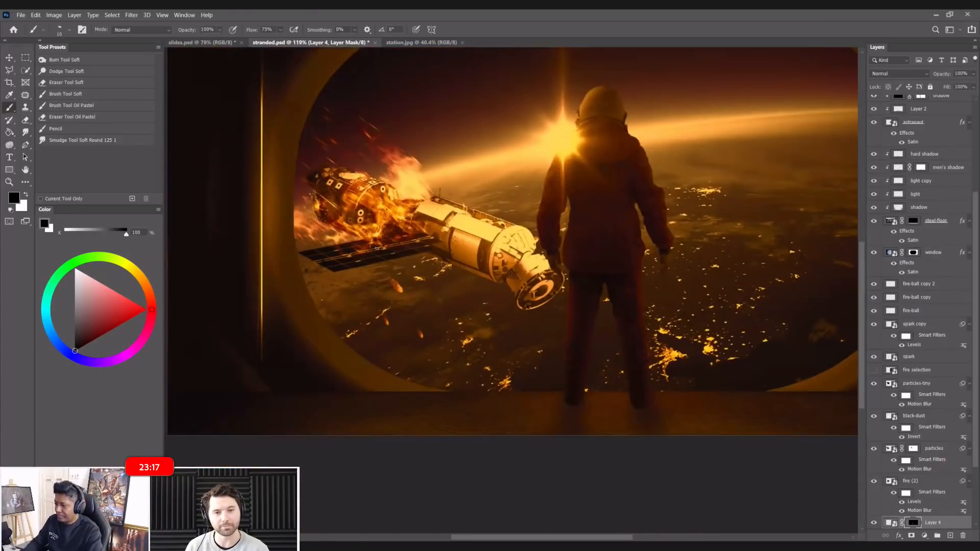
click(12, 58)
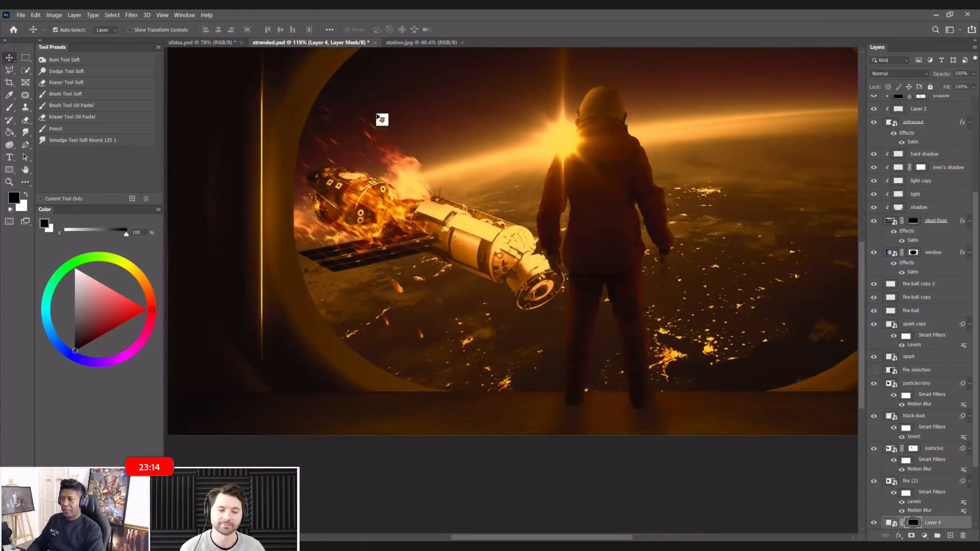
click(414, 44)
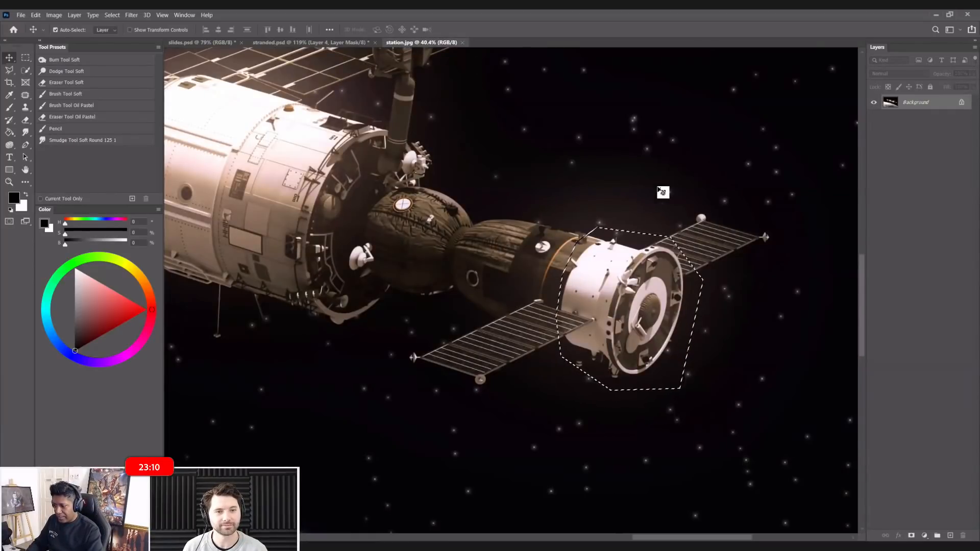
scroll(659, 285, up, 2)
scroll(659, 284, up, 3)
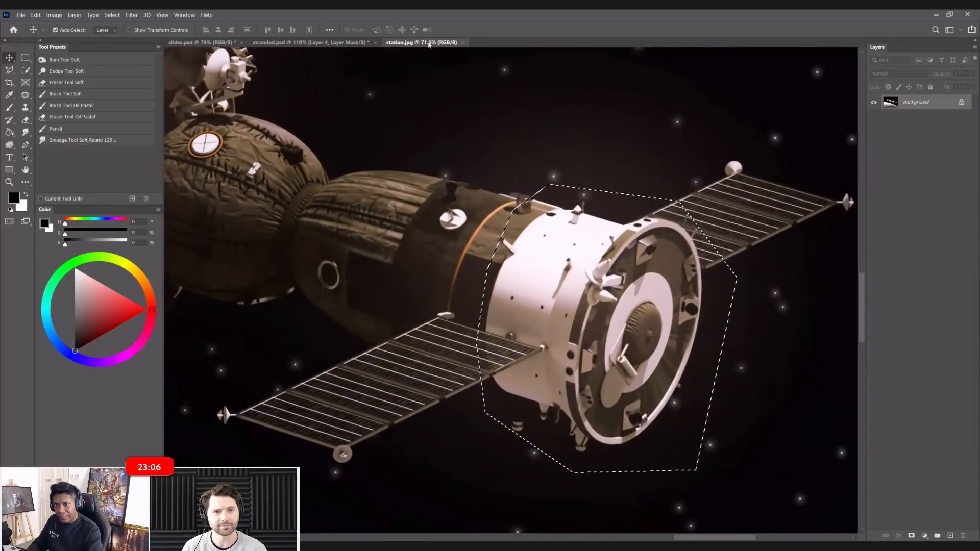
scroll(525, 203, up, 2)
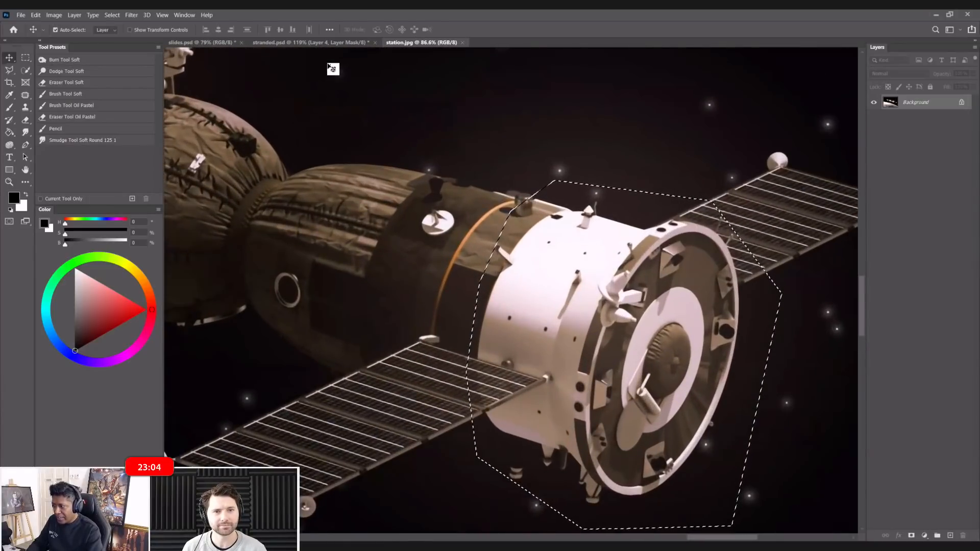
click(312, 42)
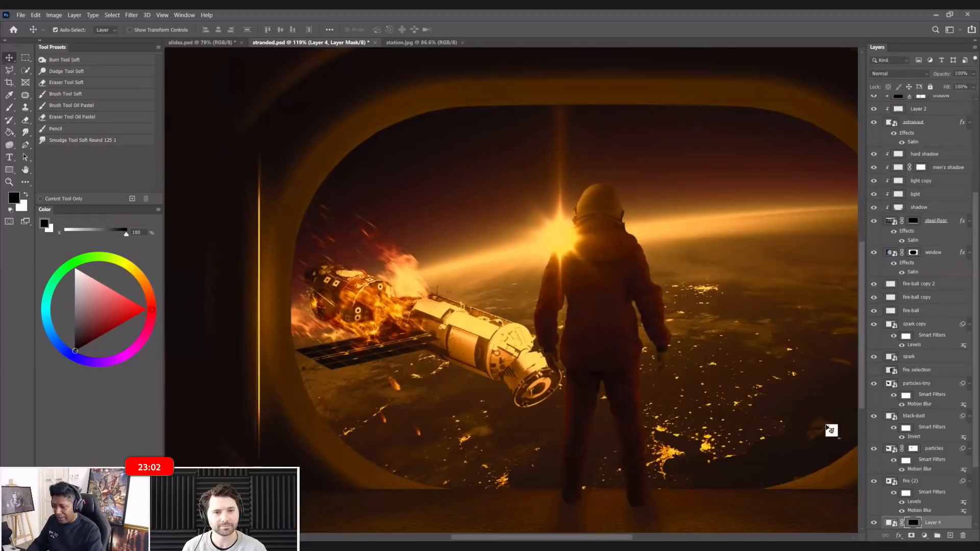
click(890, 523)
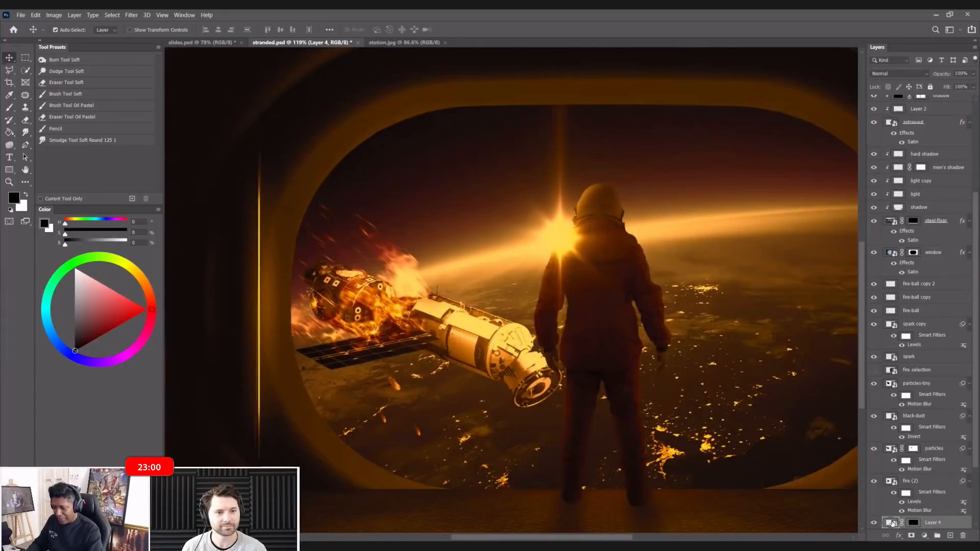
click(501, 289)
key(ctrl+t)
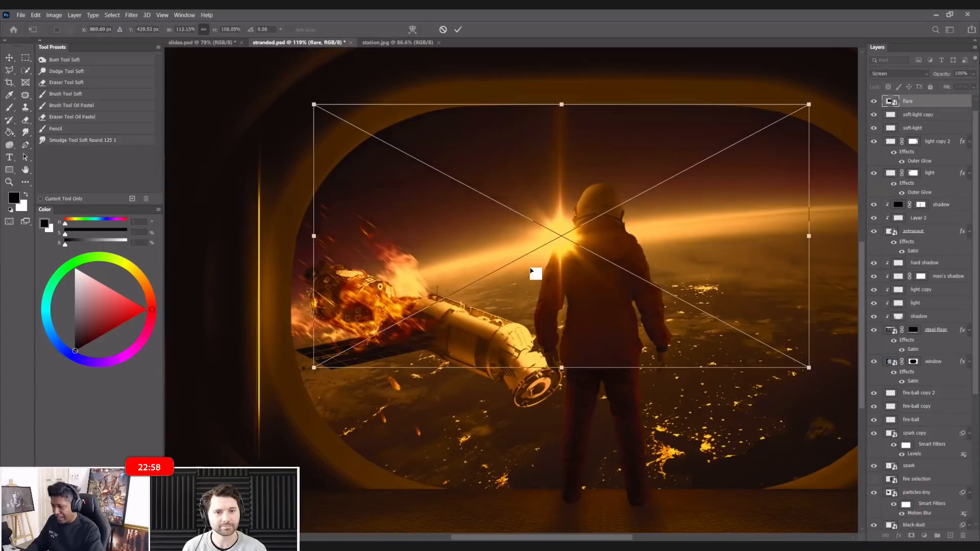
key(Escape)
scroll(905, 450, down, 8)
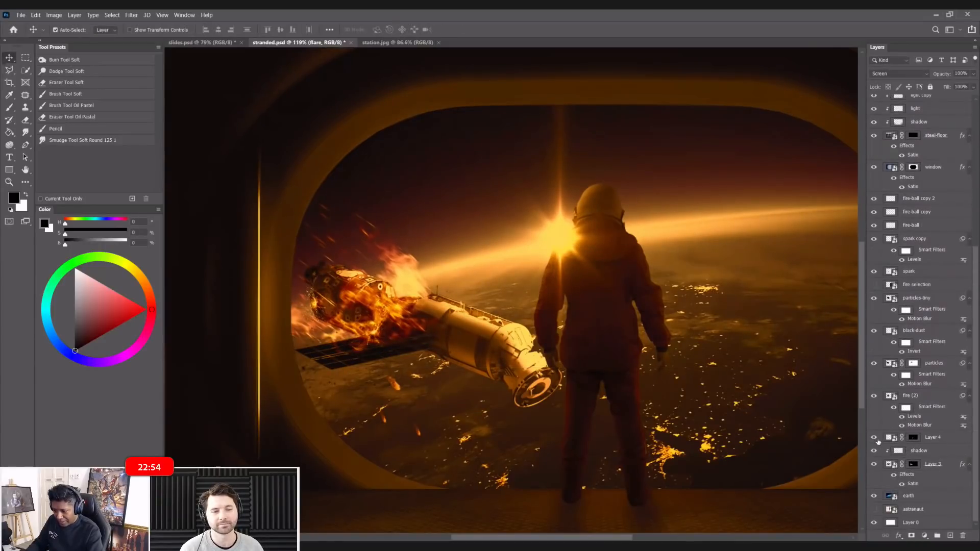
- Try enlarging the end module on Layer 4 to about 214% and placing it below the station, behind the astronaut's legs
click(874, 438)
click(891, 437)
key(ctrl+t)
drag(565, 420, 654, 502)
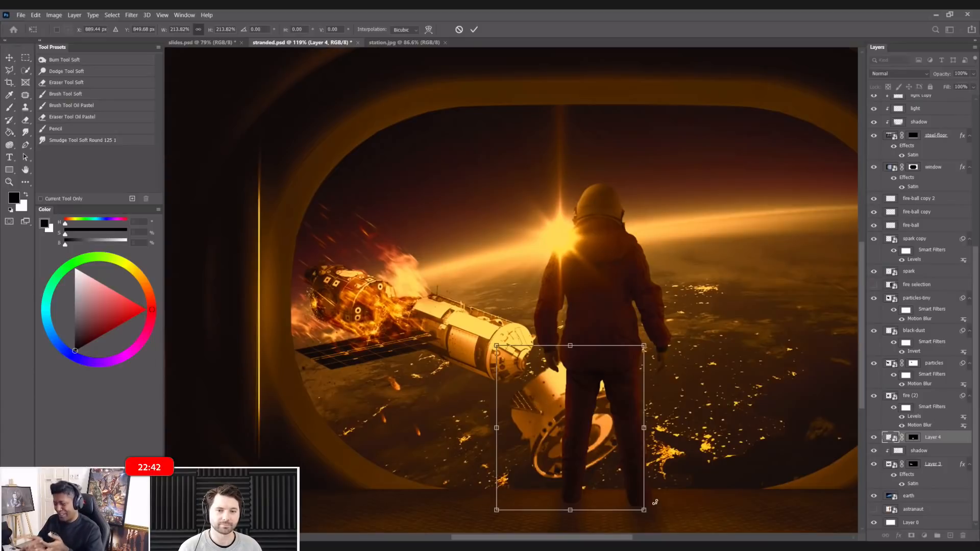
key(Return)
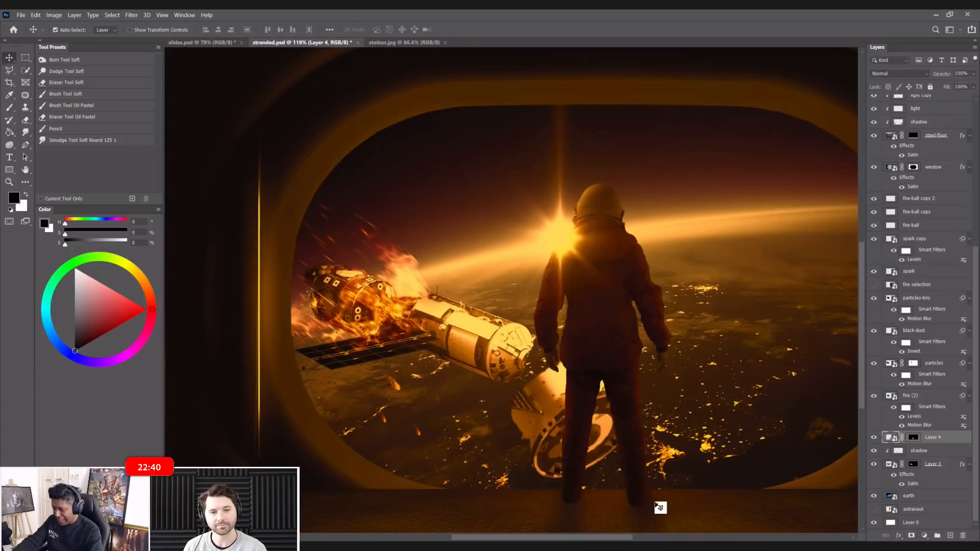
scroll(655, 502, up, 4)
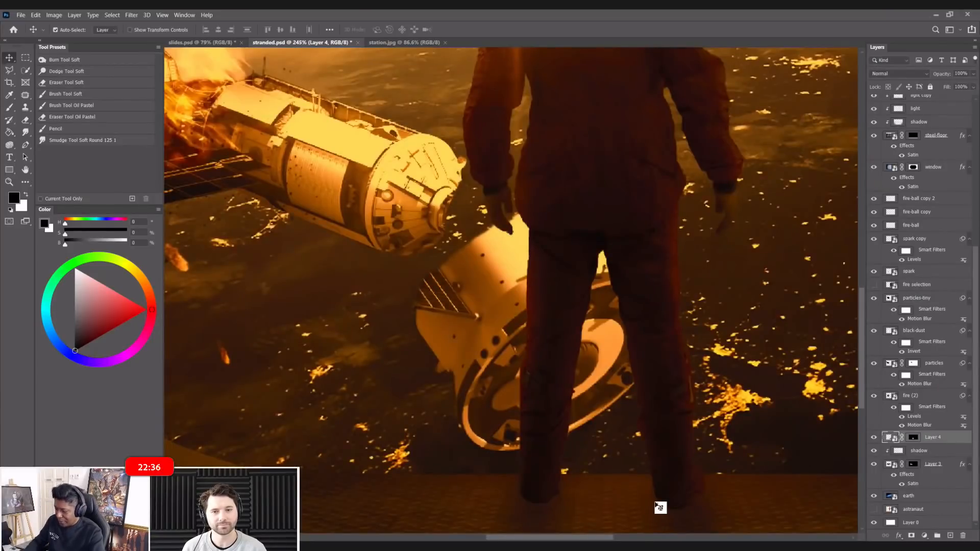
scroll(657, 506, down, 5)
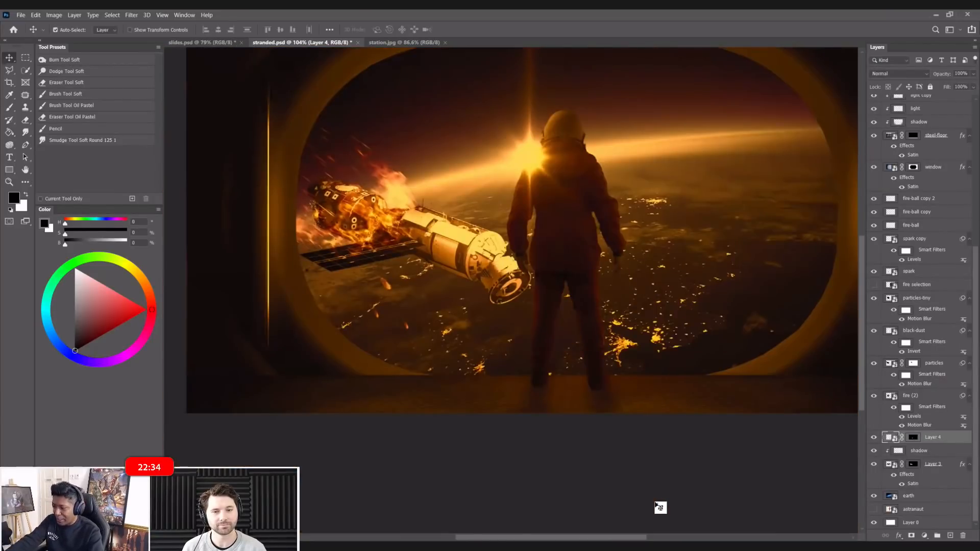
- Review the composite with the attached module, reselect Layer 4 and look through the layer stack
scroll(657, 506, up, 2)
scroll(660, 508, down, 3)
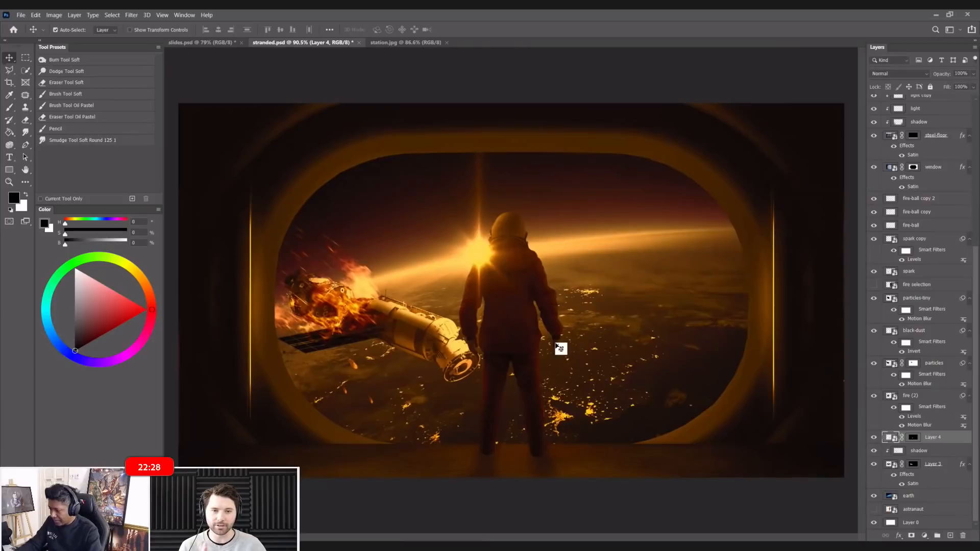
scroll(560, 348, up, 2)
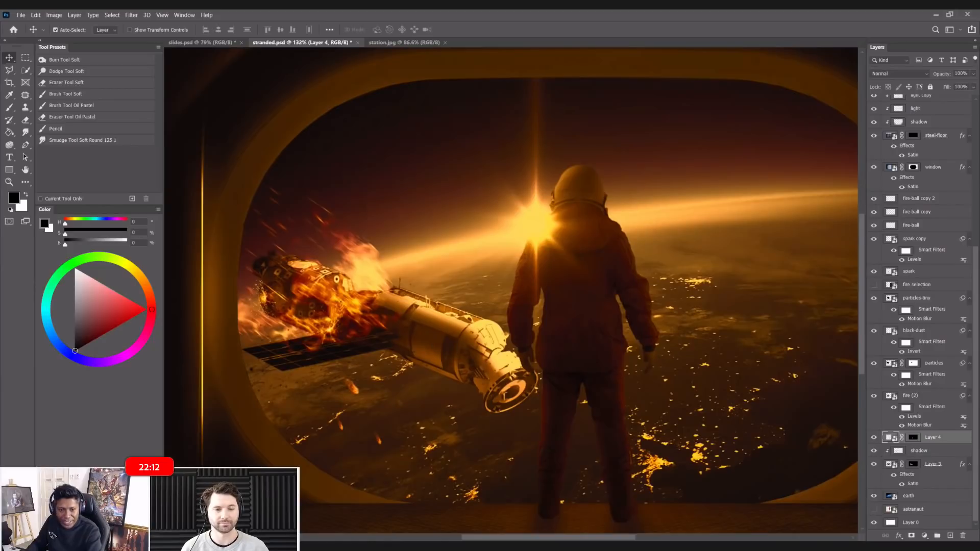
click(512, 371)
scroll(926, 333, down, 5)
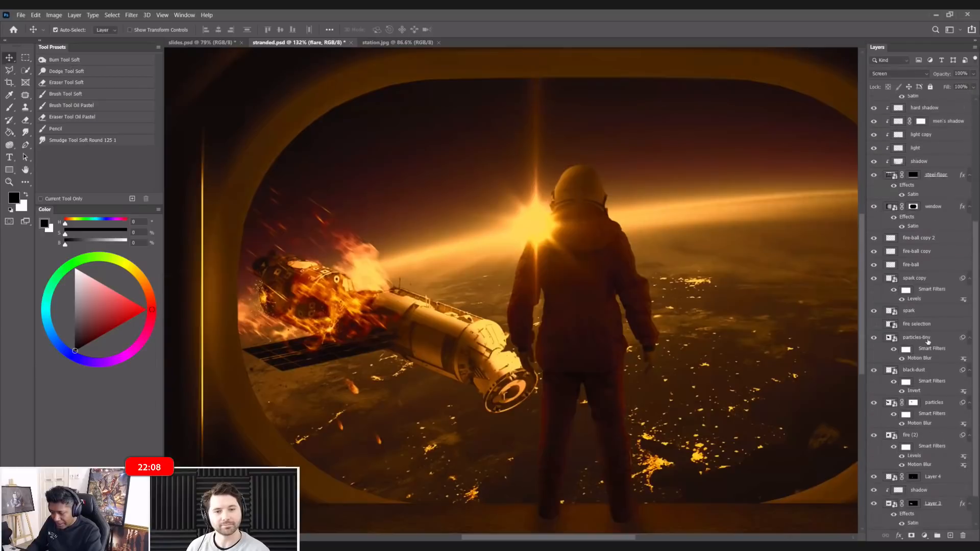
click(929, 440)
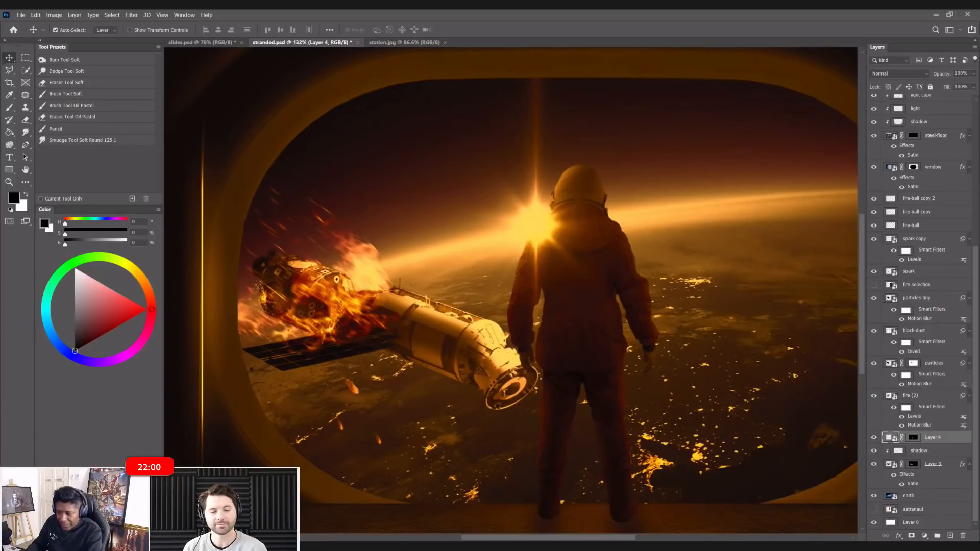
scroll(908, 148, up, 5)
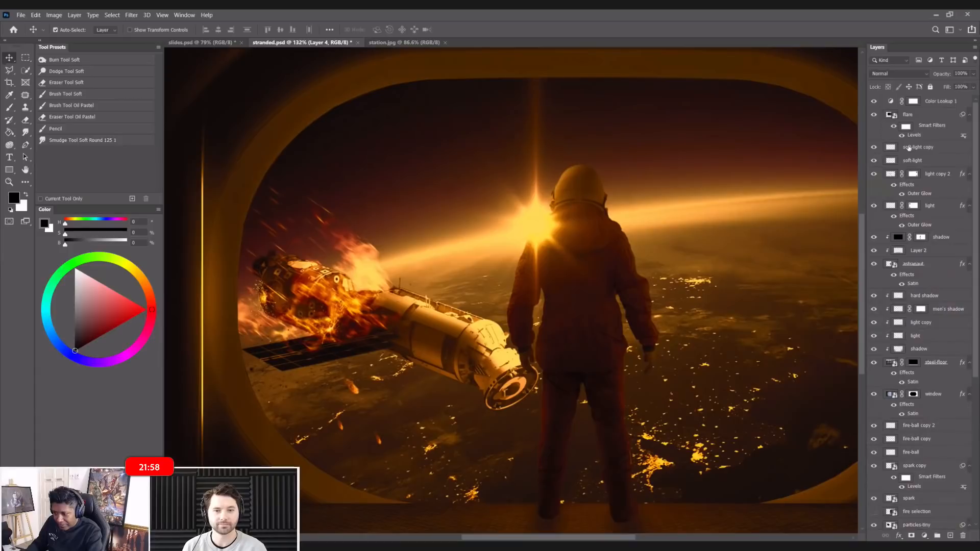
scroll(908, 148, down, 5)
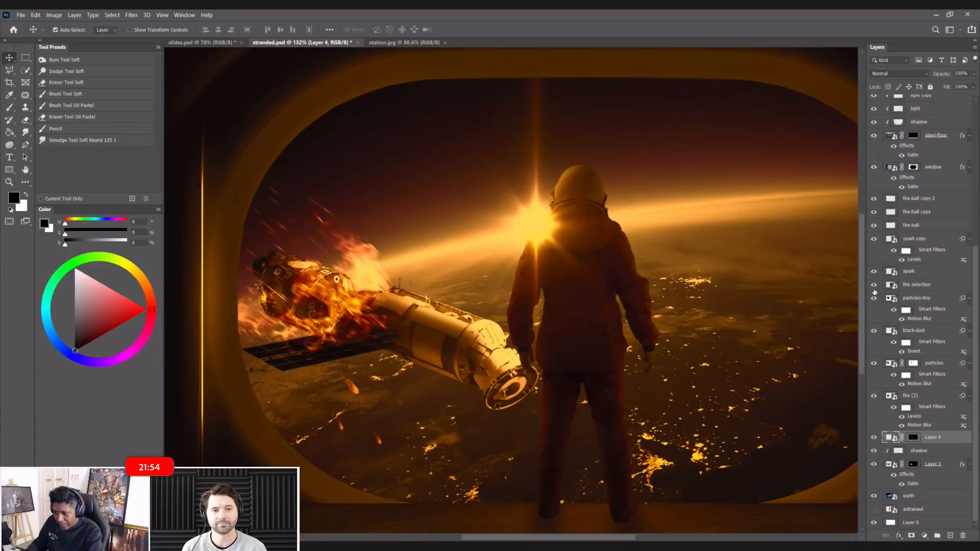
- Show the fire selection layer and move its sheet of flames over the station side of the window
click(917, 285)
drag(757, 347, 711, 322)
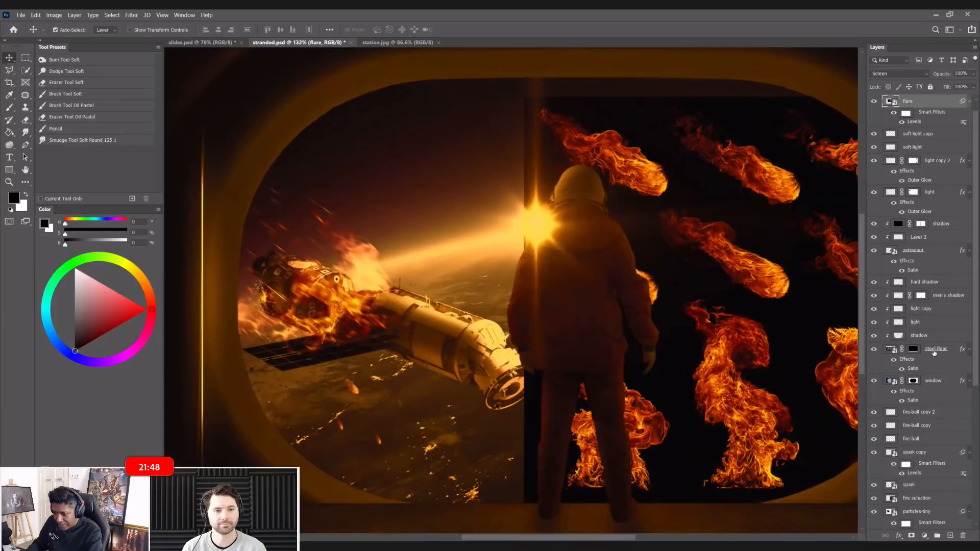
click(928, 497)
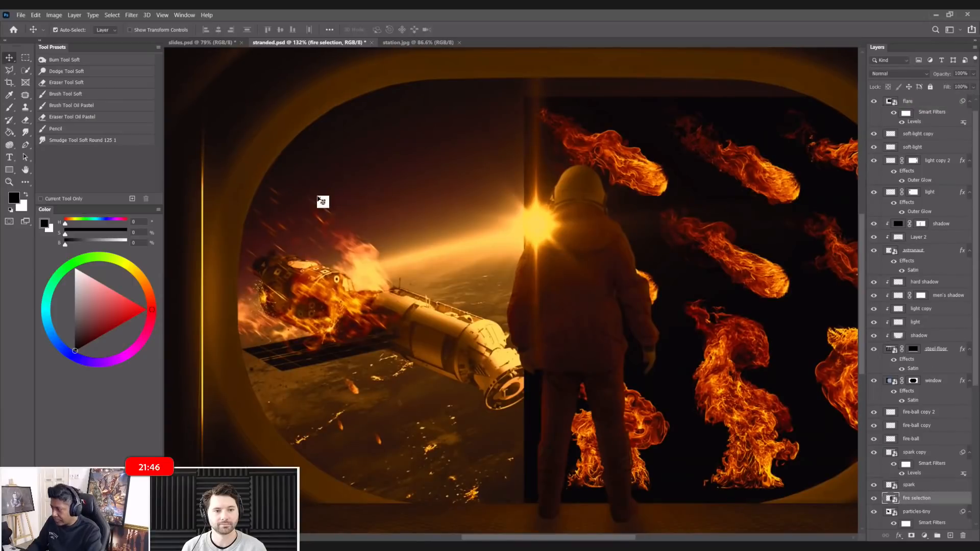
mouse_move(764, 313)
mouse_down()
mouse_move(511, 235)
mouse_move(338, 301)
mouse_move(323, 276)
mouse_move(225, 274)
mouse_up()
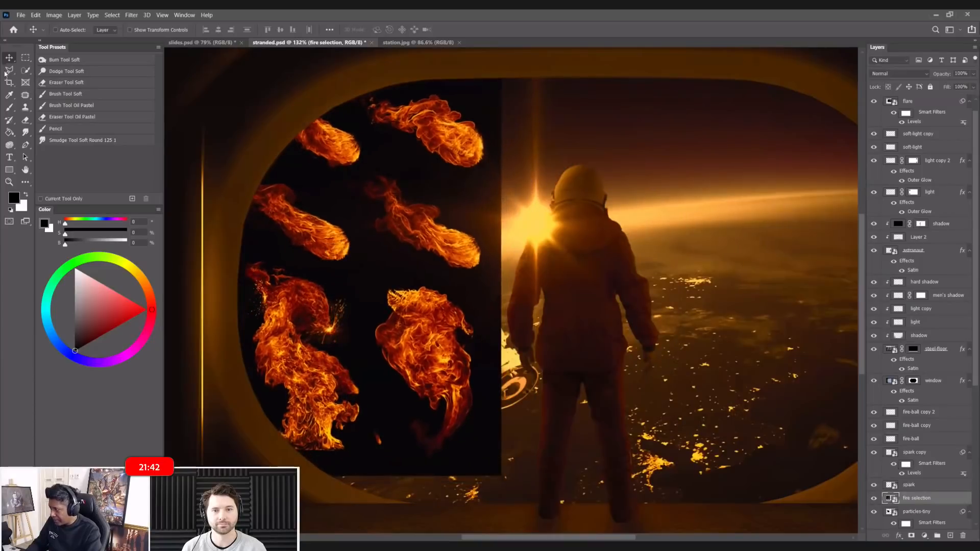
- Copy the rounded flame with the downward tail from the fire selection layer onto a new layer using the Polygonal Lasso, and hide the flame sheet
key(l)
click(382, 269)
click(482, 294)
click(528, 440)
click(446, 497)
click(382, 424)
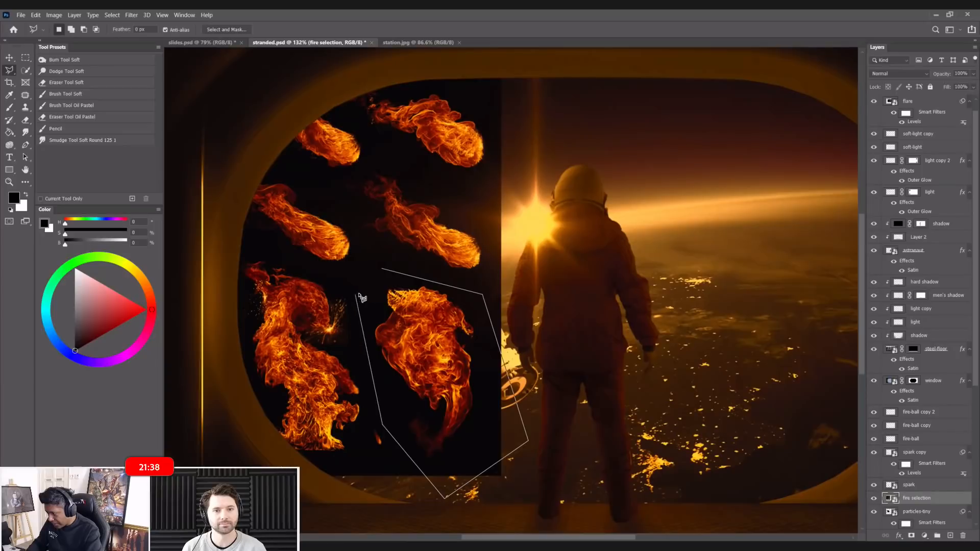
double_click(363, 294)
key(ctrl+c)
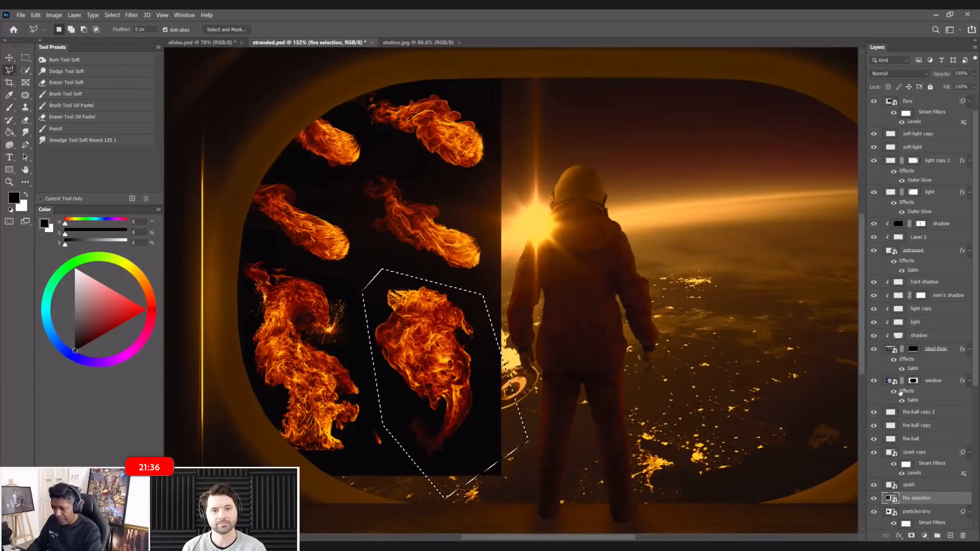
click(873, 500)
key(ctrl+v)
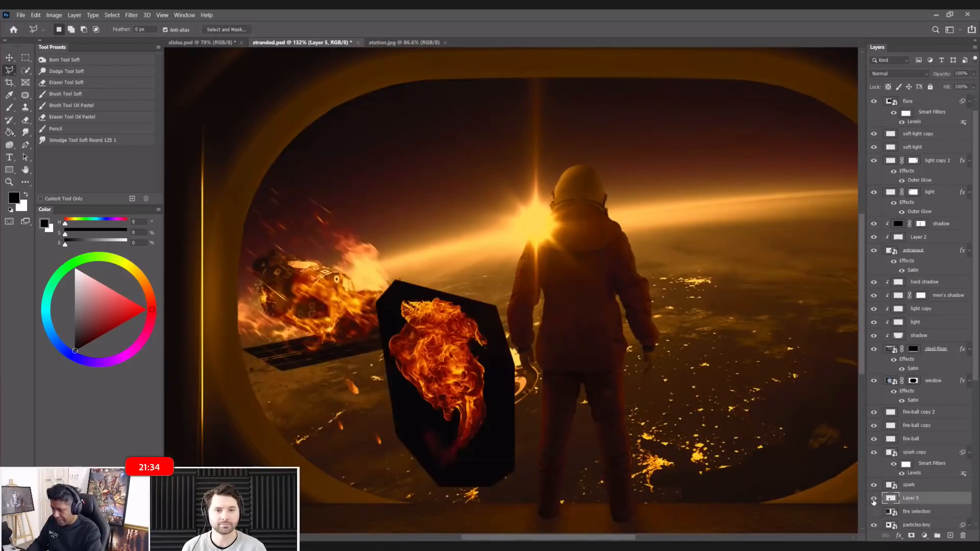
- Convert the pasted flame layer to a smart object and rename it fire
right_click(926, 498)
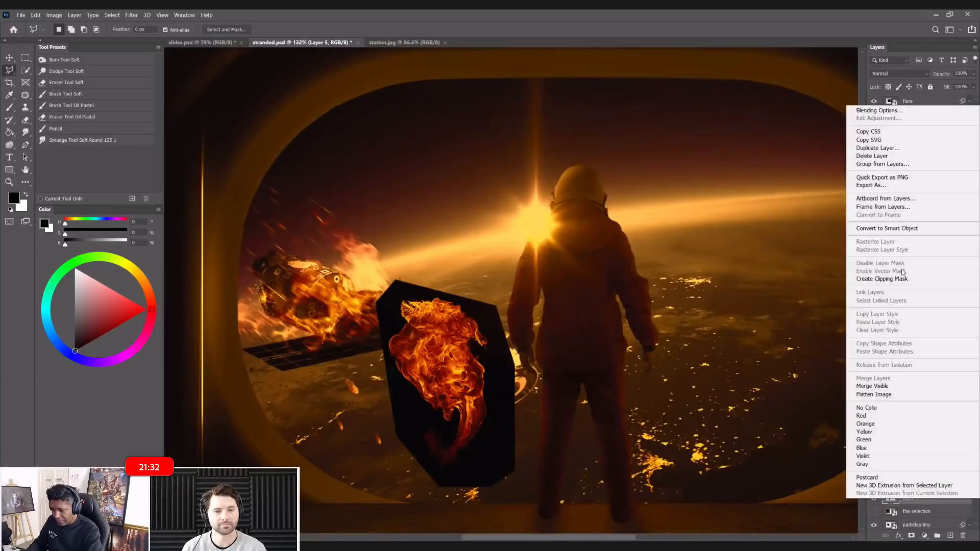
click(901, 229)
double_click(909, 497)
text(fire)
key(Return)
- Blend the fire layer with Screen, scale it to about 43.57% and place it on the station's end module
key(ctrl+t)
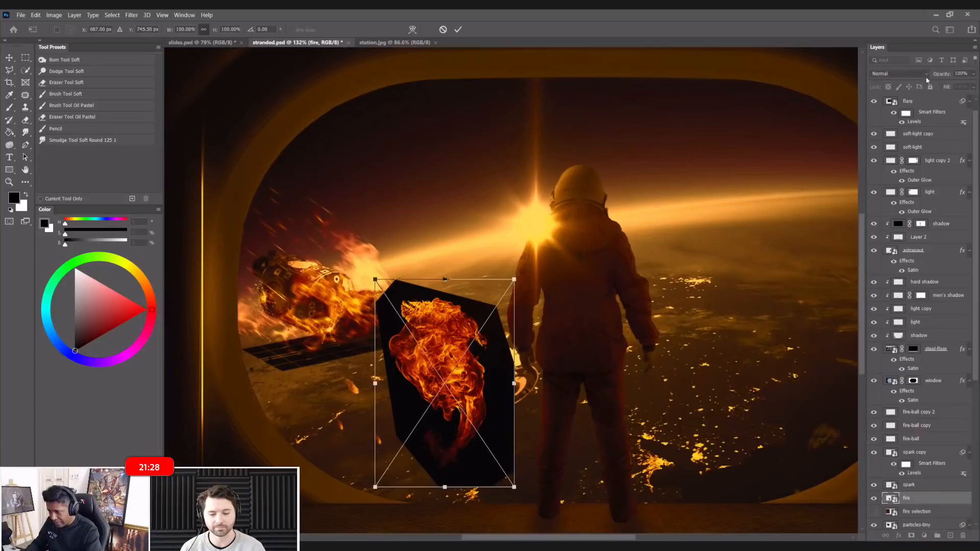
click(925, 74)
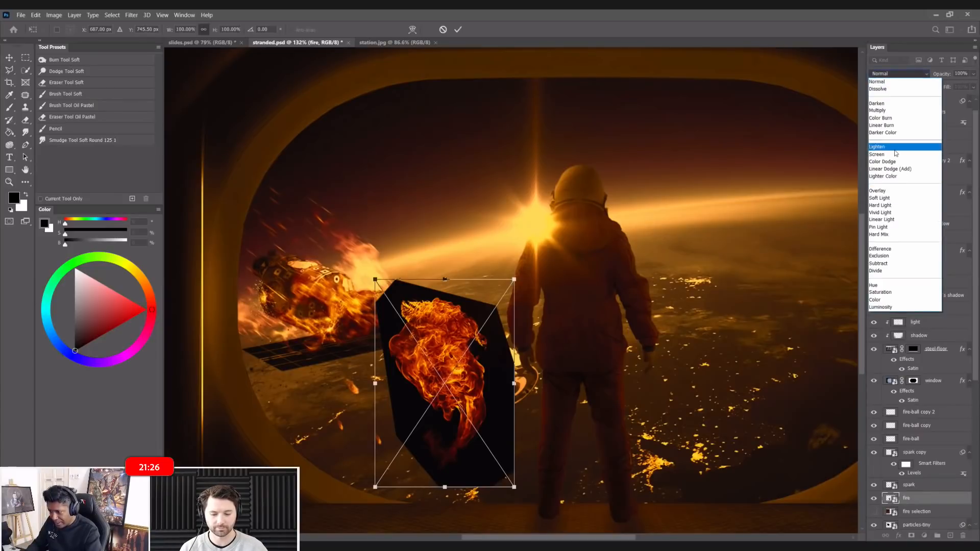
click(895, 154)
drag(517, 482, 482, 374)
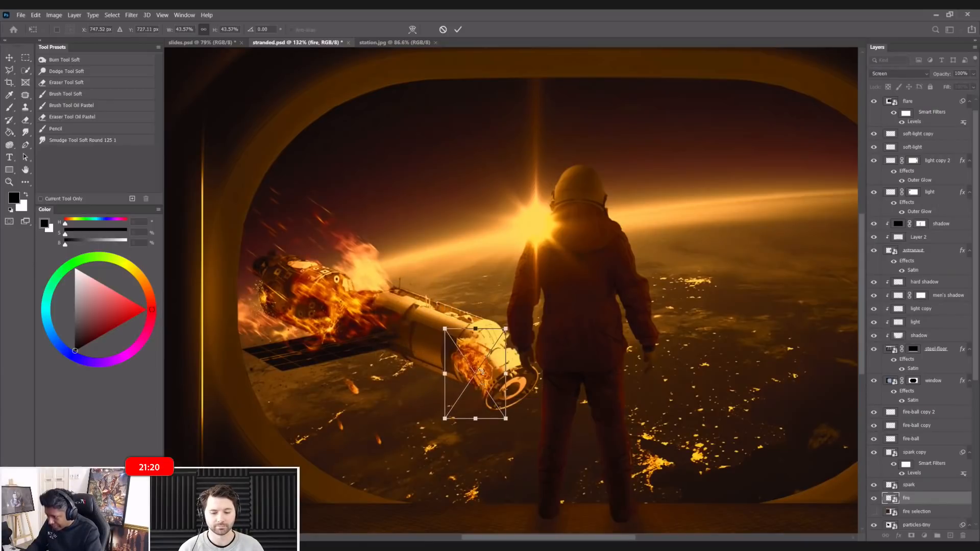
drag(505, 312, 483, 346)
key(Return)
- Apply Motion Blur to the fire layer with an angle of -34° and a distance of 4 pixels
key(l)
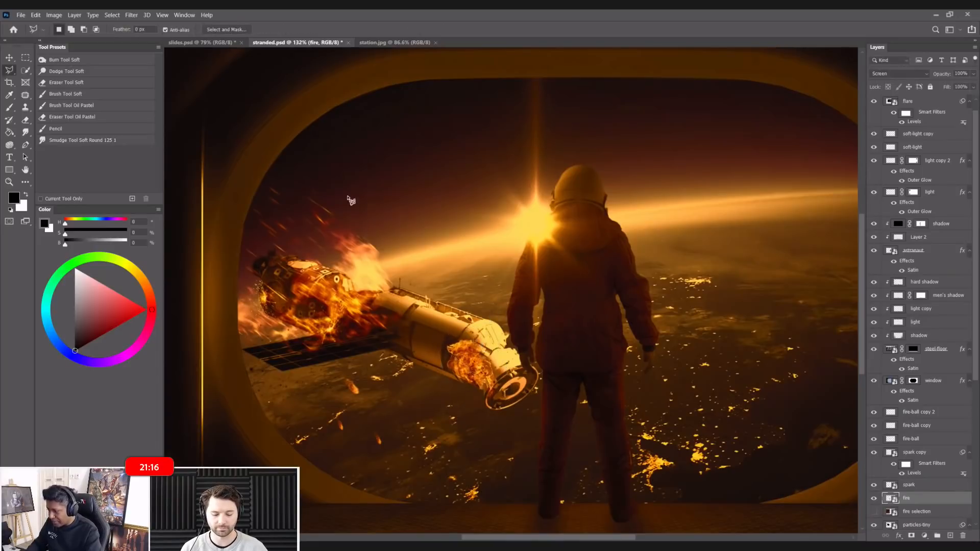
click(134, 16)
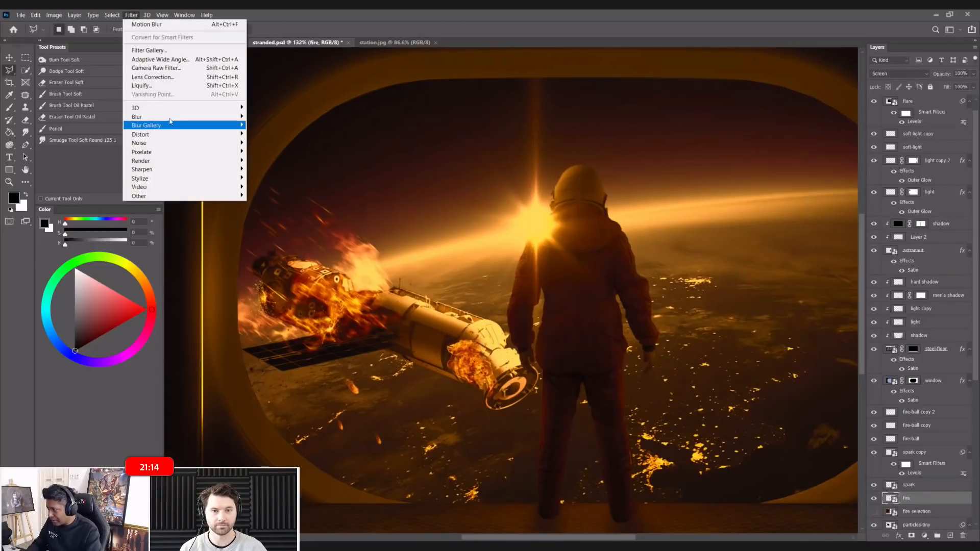
mouse_move(171, 118)
click(270, 169)
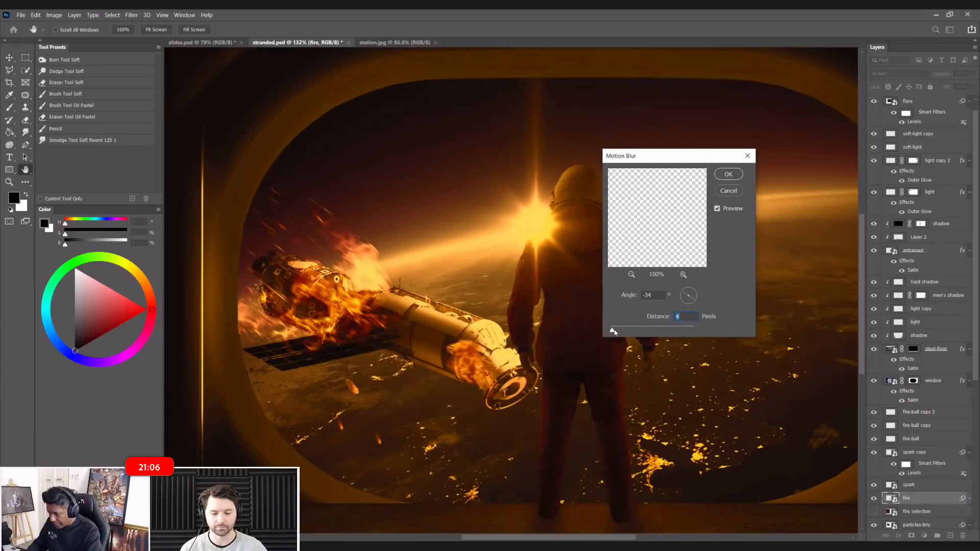
click(728, 174)
key(l)
- Hide the flare layer and check the burning end module up close and in the whole composite
scroll(367, 319, down, 2)
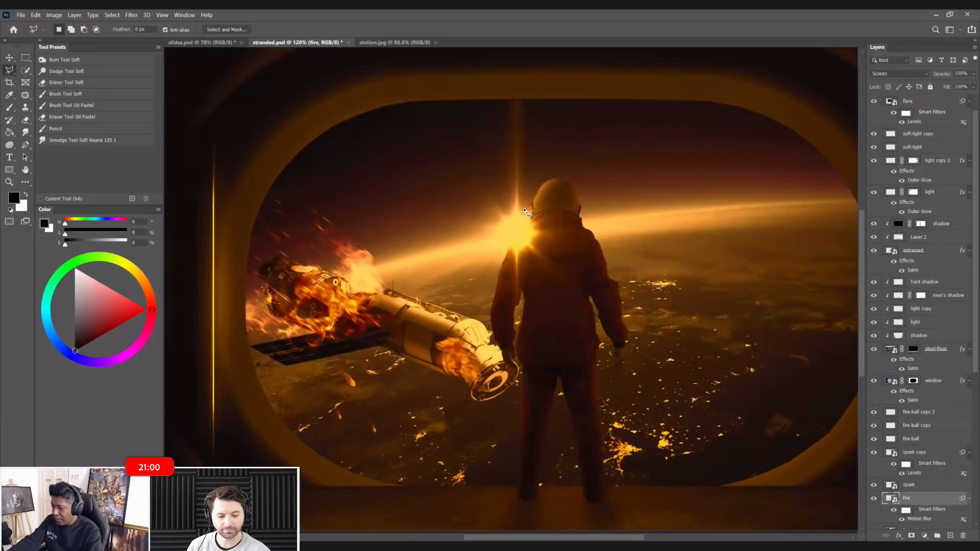
scroll(525, 211, down, 1)
click(11, 58)
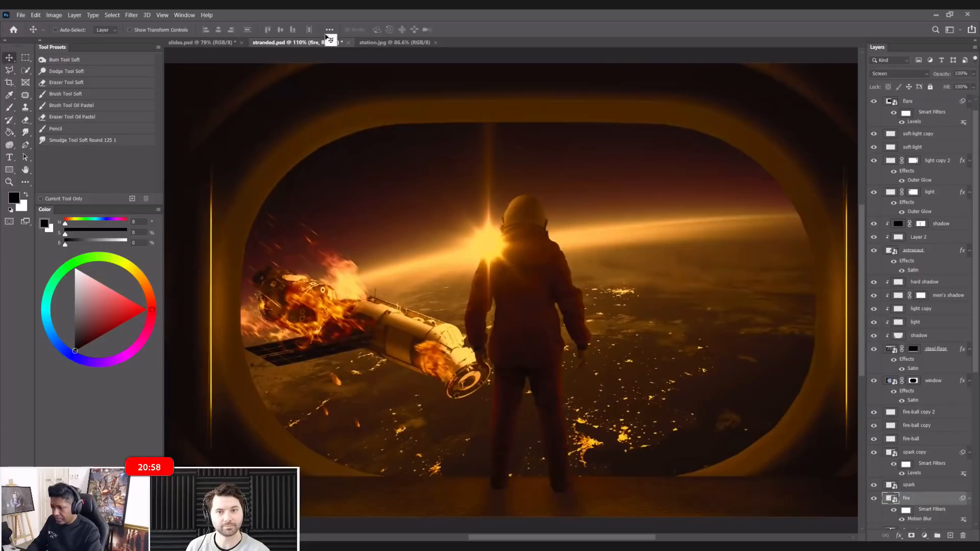
scroll(961, 195, up, 1)
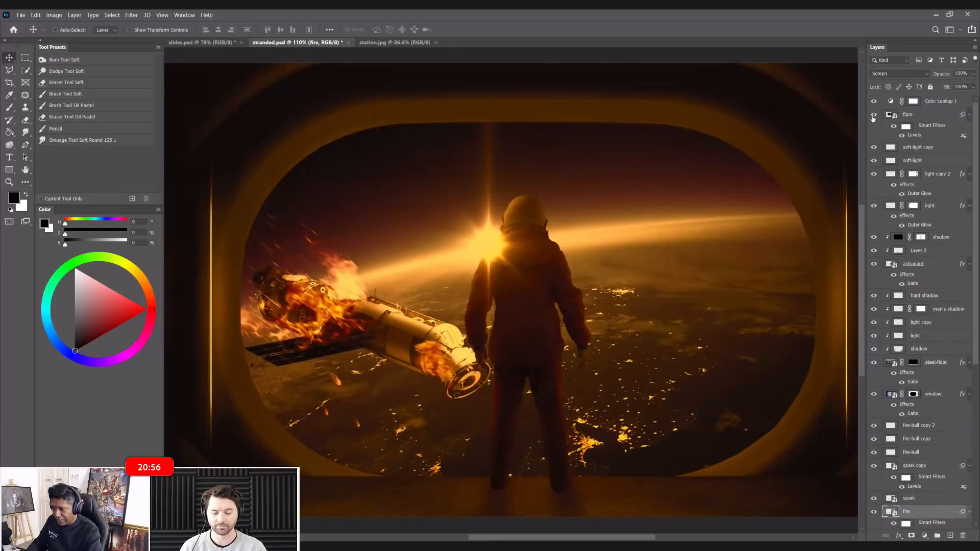
scroll(449, 379, up, 4)
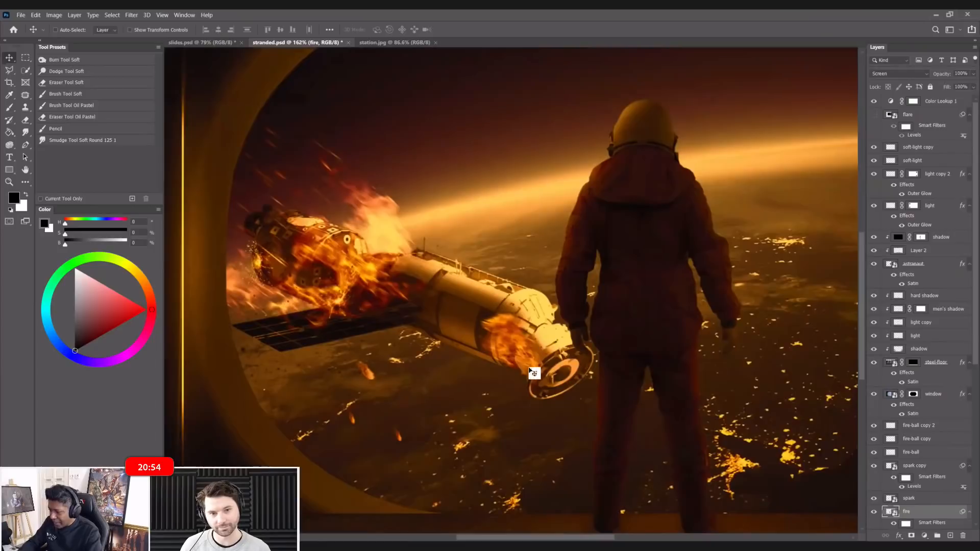
scroll(588, 340, down, 2)
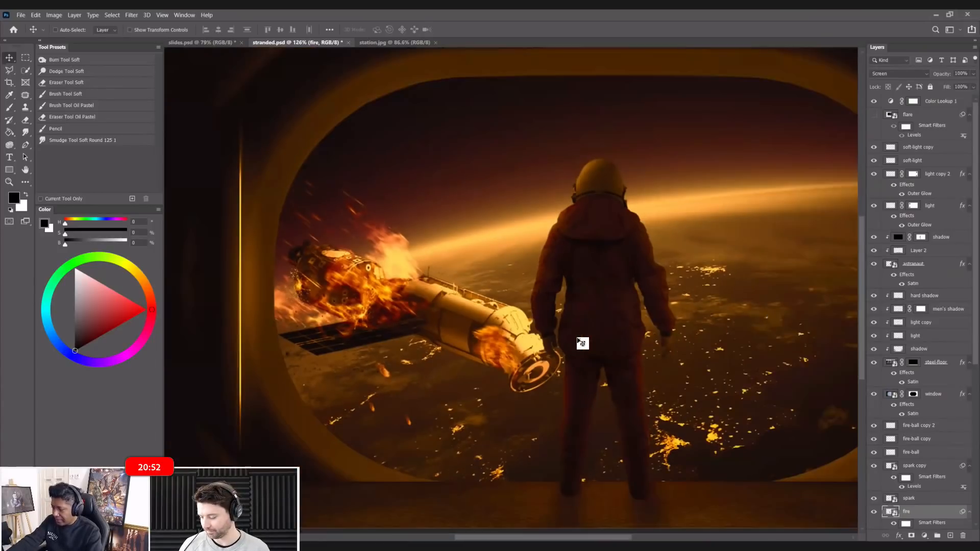
scroll(579, 340, down, 2)
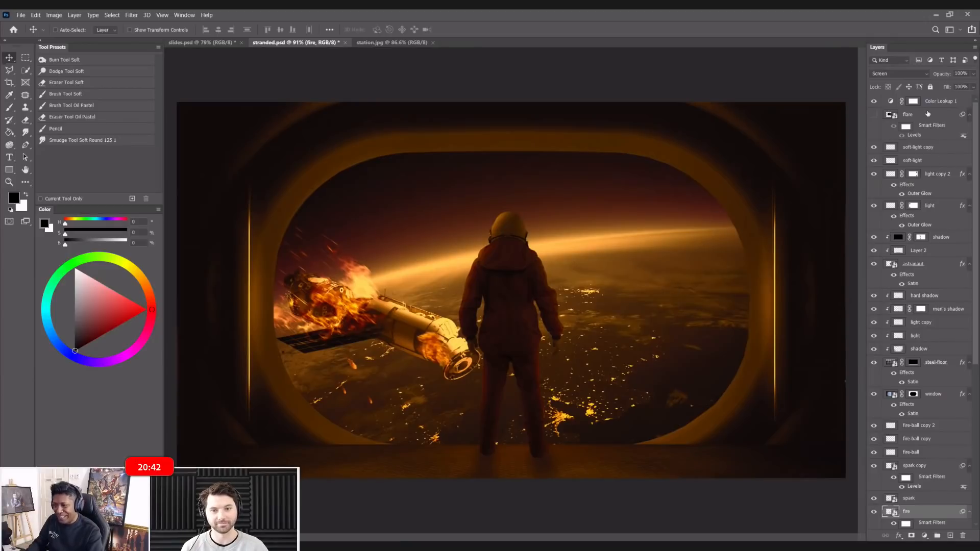
- Create a new layer above flare and load the Brush Tool Soft preset with a warm yellow sampled from the flames
click(928, 113)
click(950, 536)
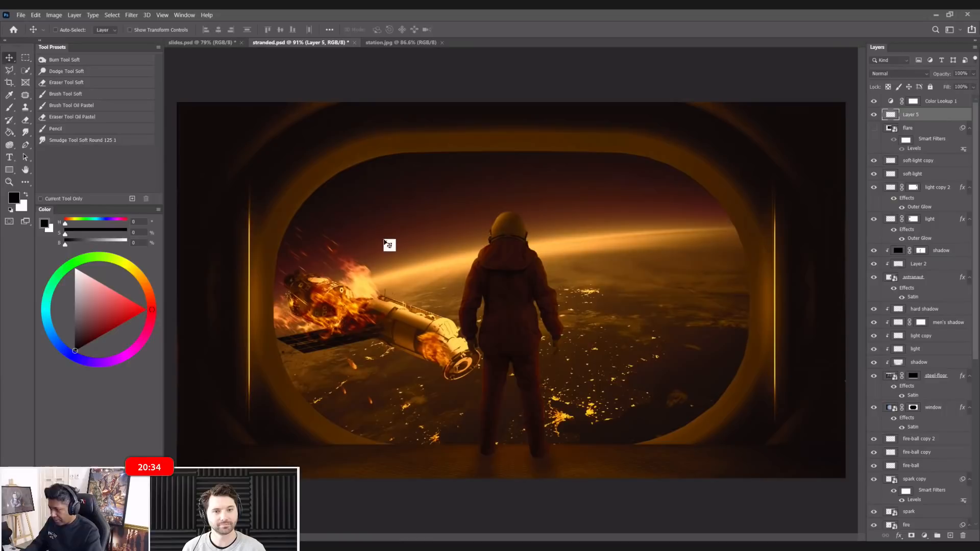
key(b)
click(79, 97)
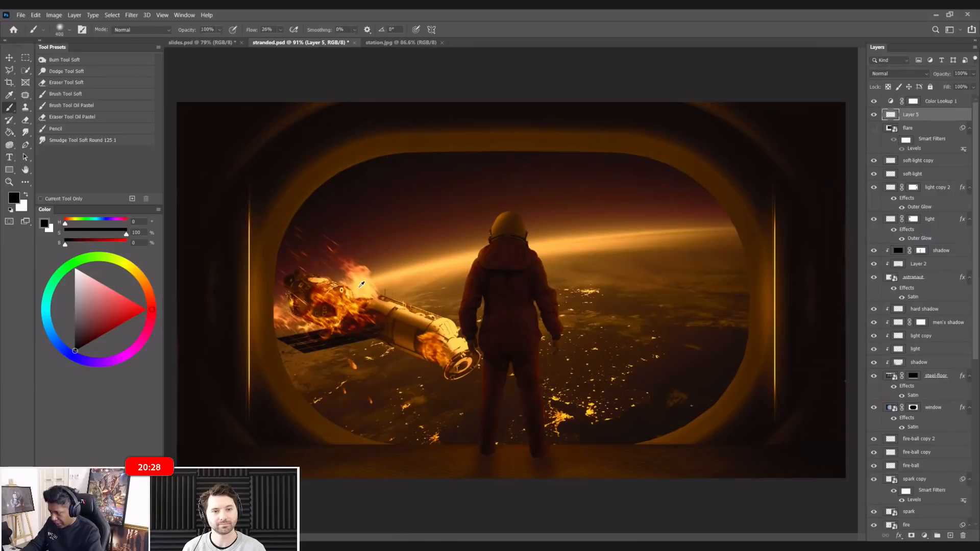
key(i)
drag(357, 284, 361, 283)
key(b)
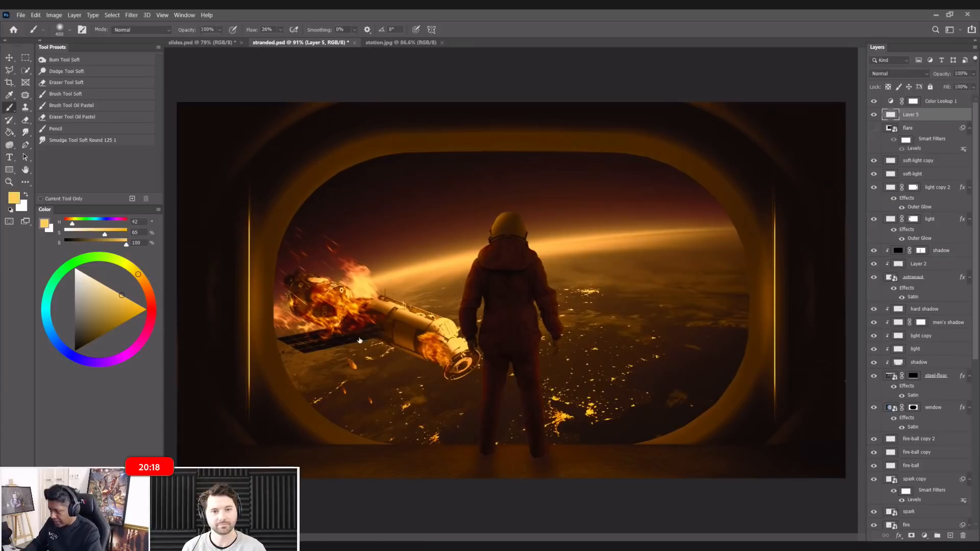
- Reduce the soft brush to 250 and then 175 pixels while trying yellow glow dabs around the station's fire on the new layer
key(bracketleft)
key(bracketleft)
key(bracketleft)
key(bracketleft)
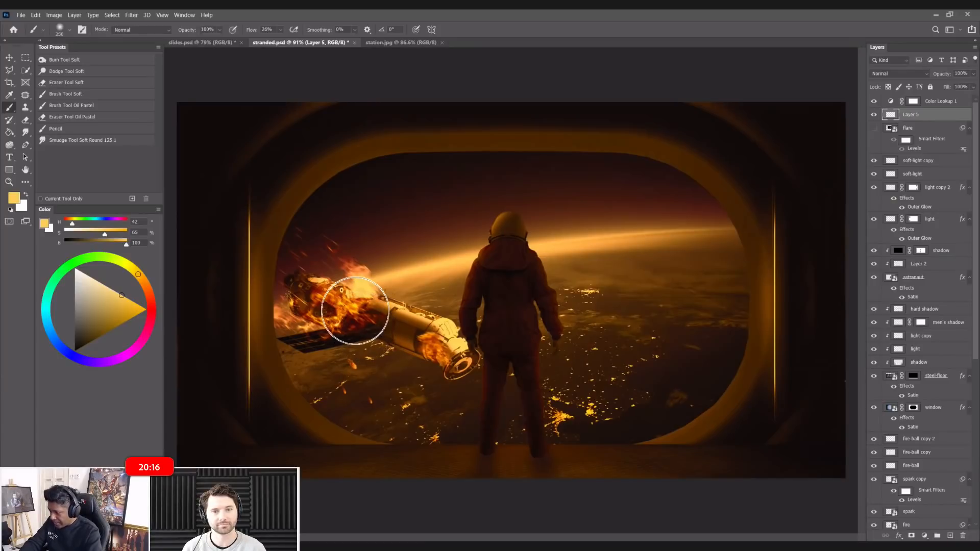
click(356, 311)
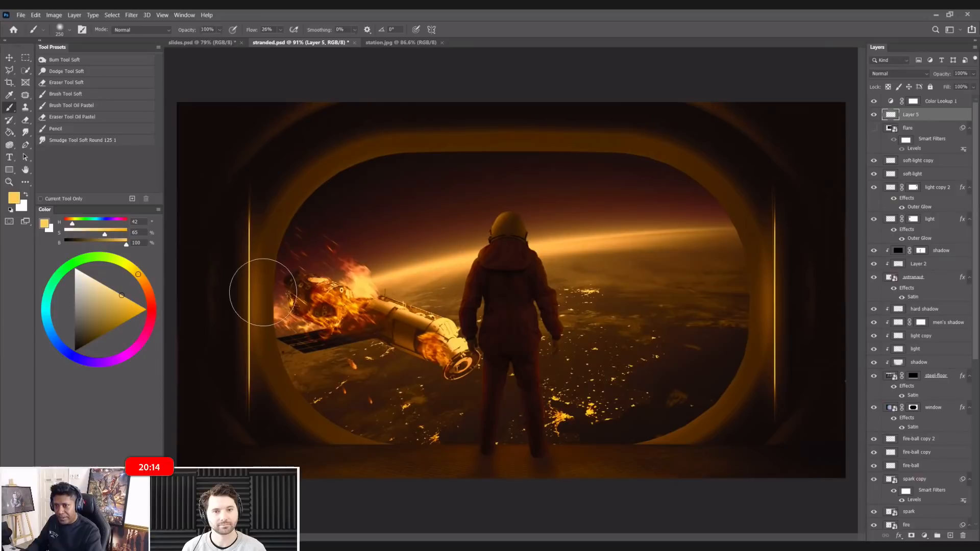
click(303, 275)
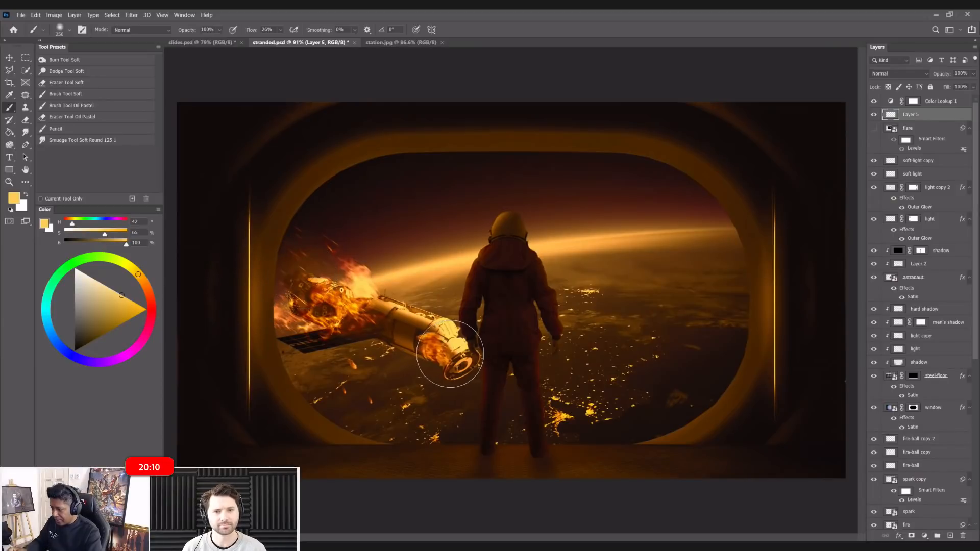
key(bracketleft)
key(bracketleft)
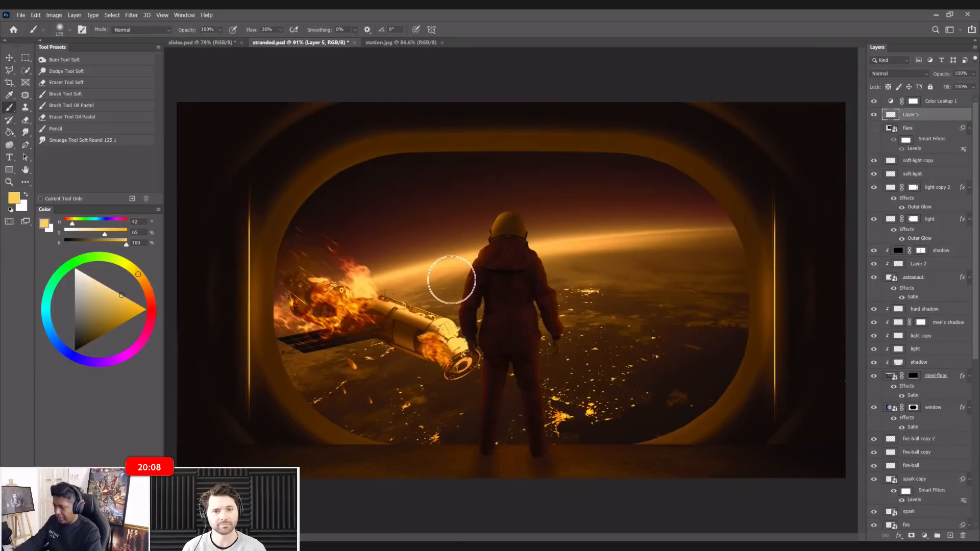
scroll(452, 279, down, 3)
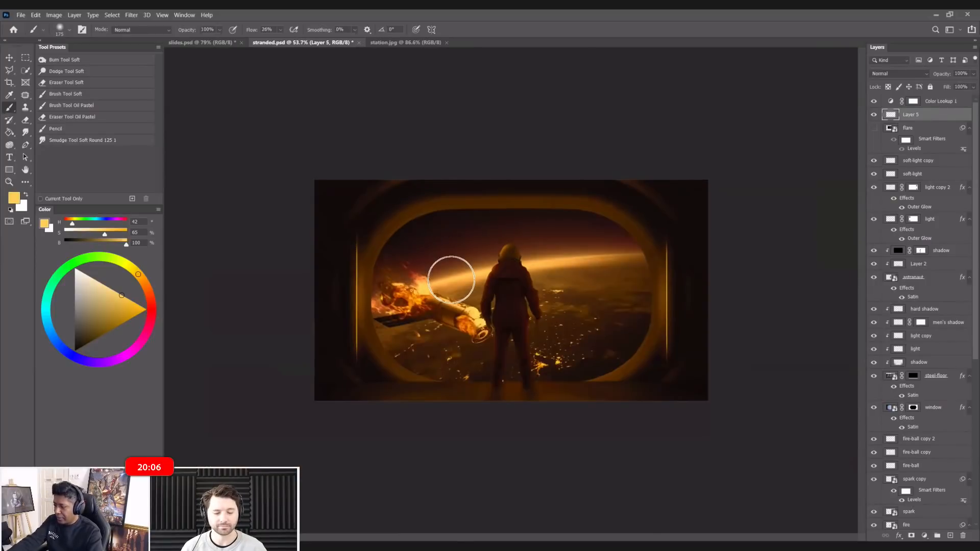
scroll(449, 279, up, 3)
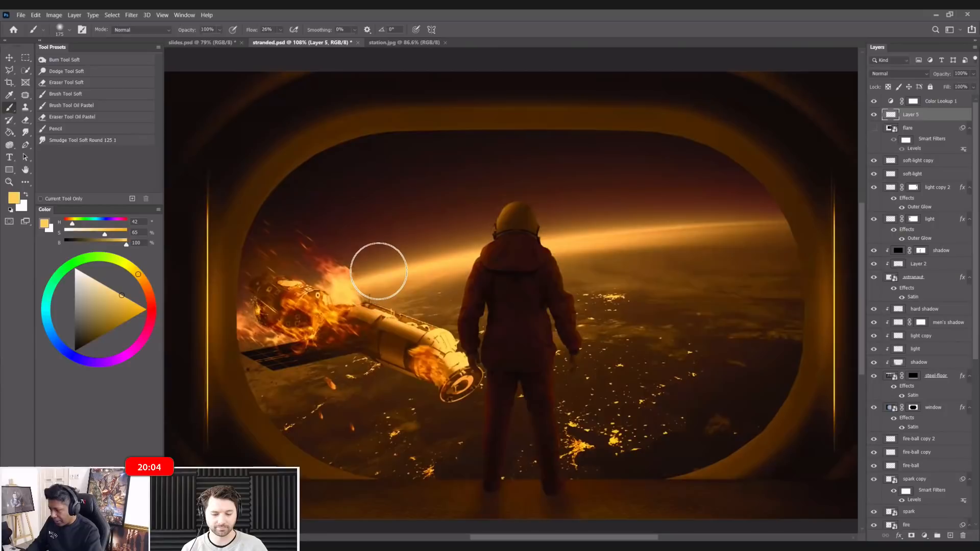
- Place the spark image in the composite and move its layer between black-dust and particles
click(11, 58)
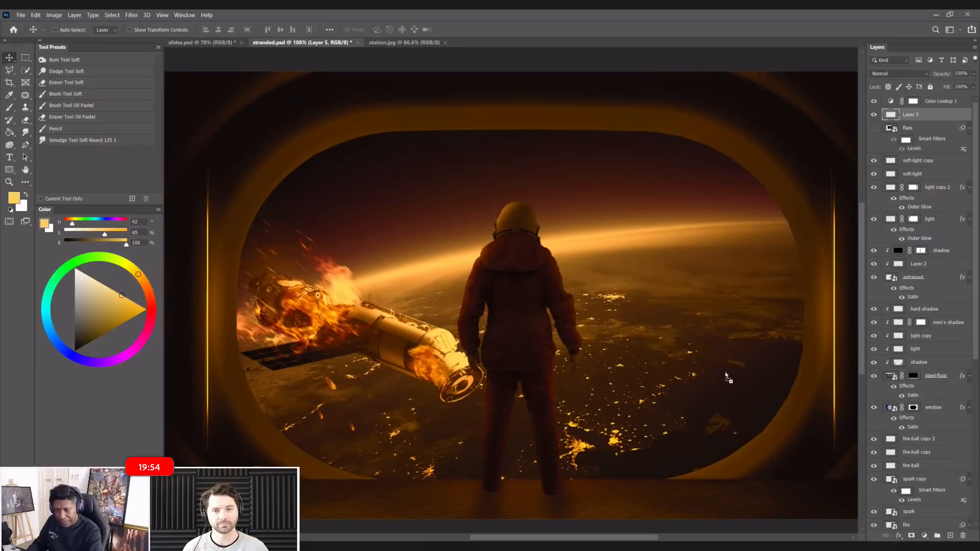
drag(716, 336, 711, 337)
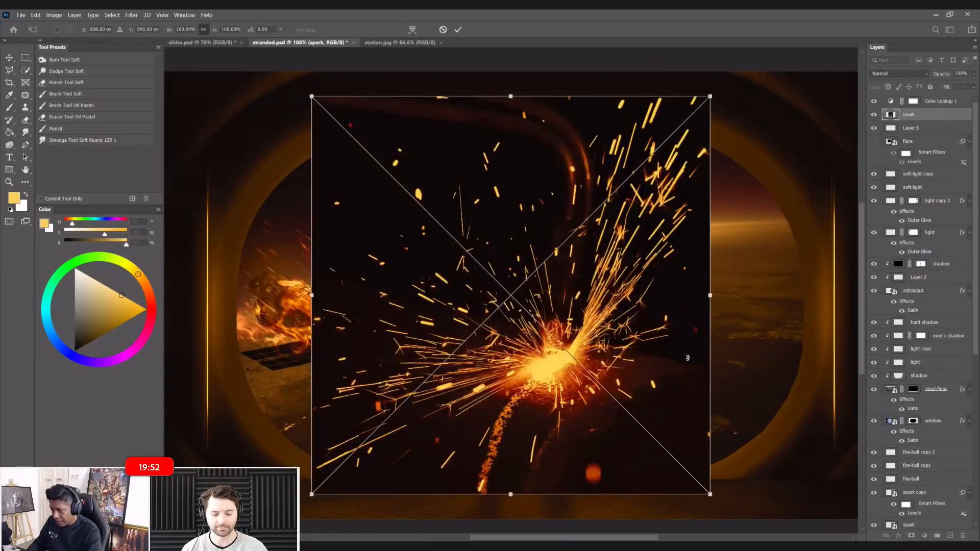
key(Return)
drag(925, 117, 929, 381)
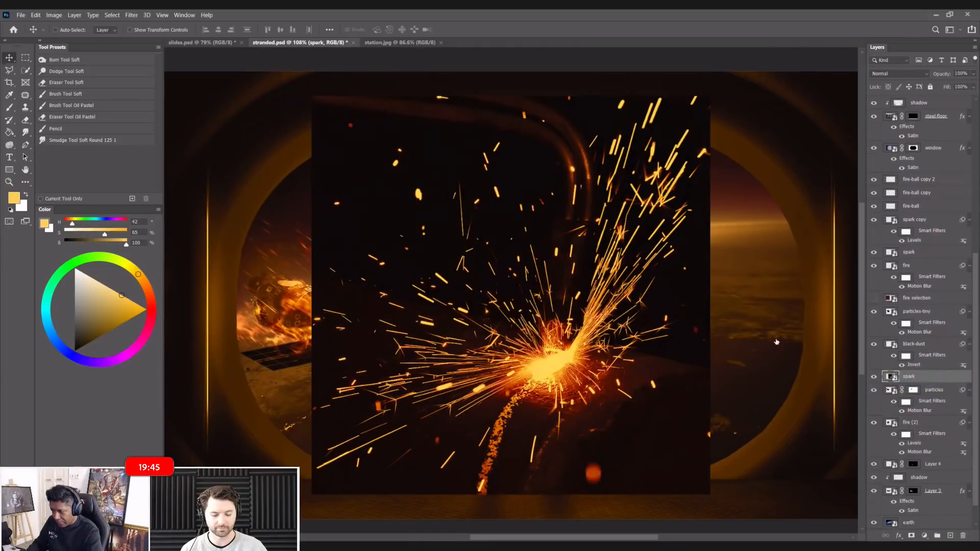
- Set the spark layer to Screen blending and scale it to about 14% over the broken end module of the station
click(896, 75)
click(891, 155)
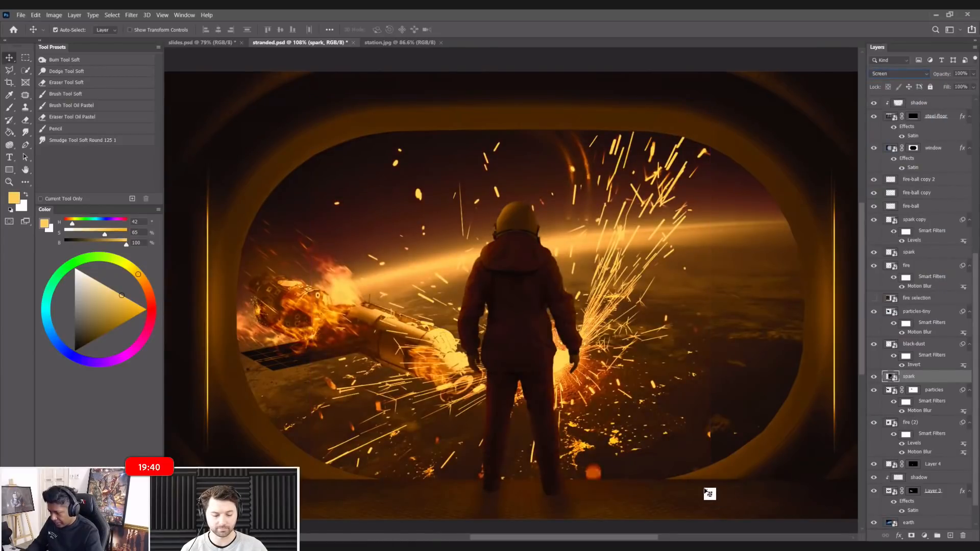
key(ctrl+t)
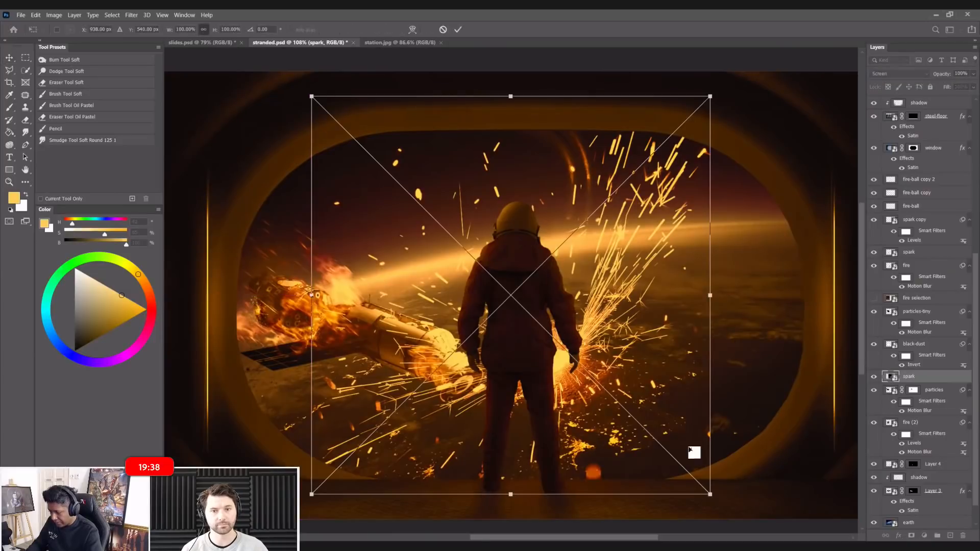
drag(710, 496, 425, 210)
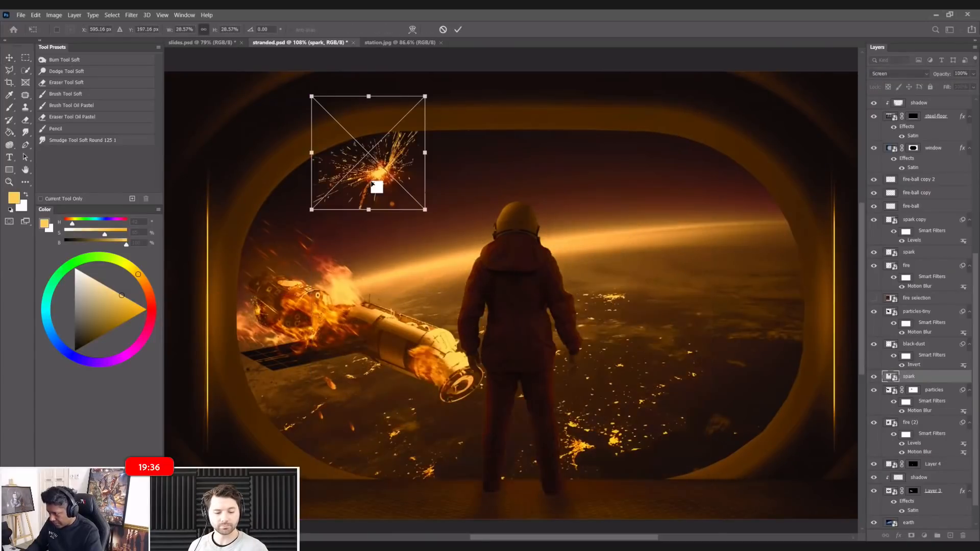
drag(357, 137, 474, 322)
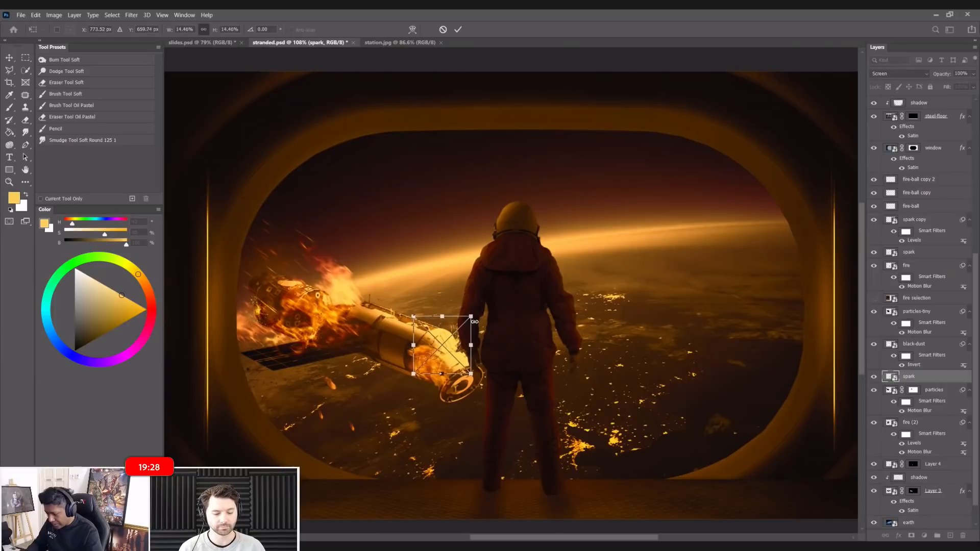
key(Return)
- Compare the broken end module with the spark layer and Layer 4 hidden and shown, up close and in the whole composite
drag(378, 413, 490, 410)
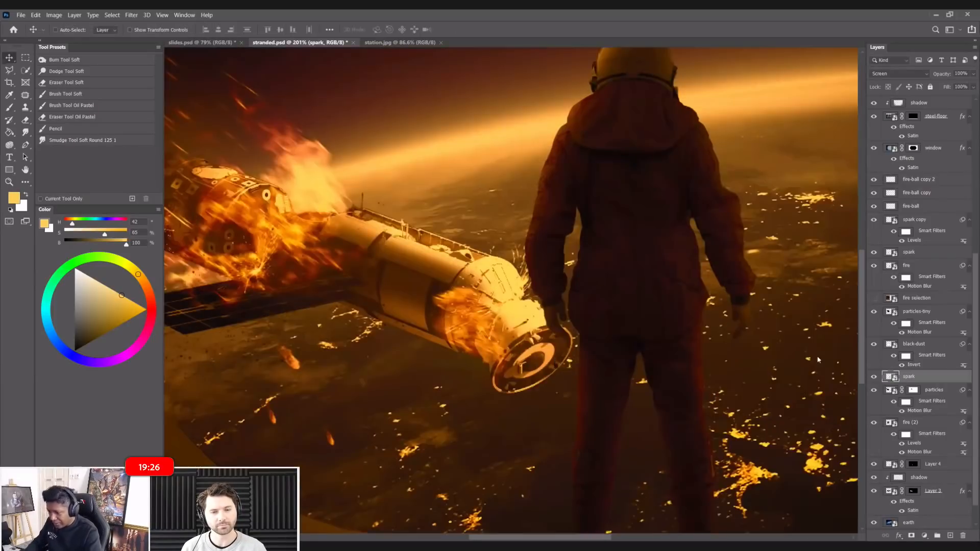
click(874, 376)
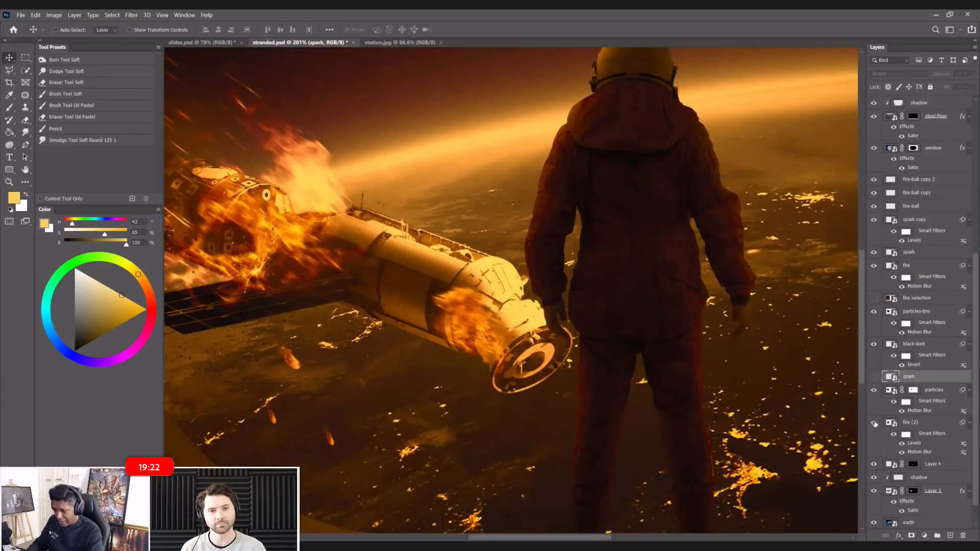
scroll(873, 434, down, 1)
click(874, 437)
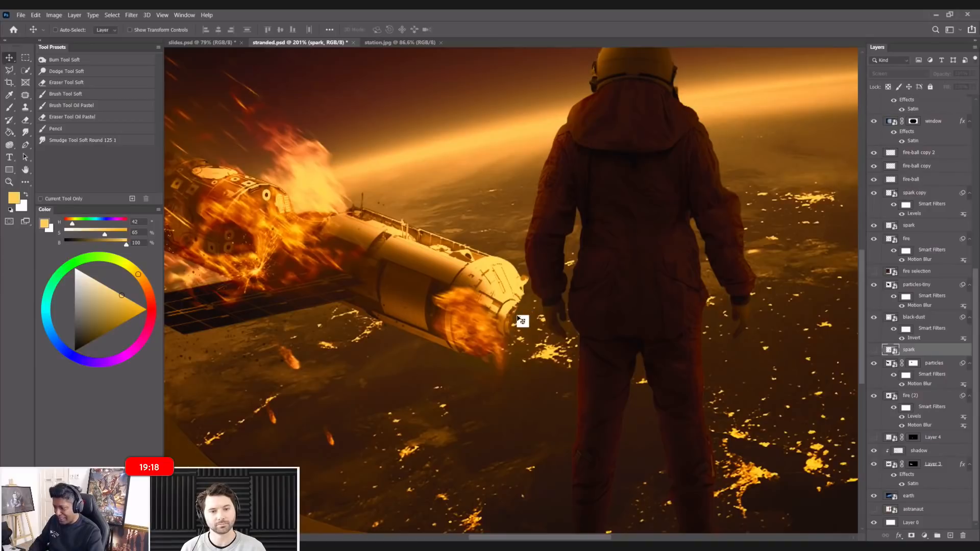
click(873, 351)
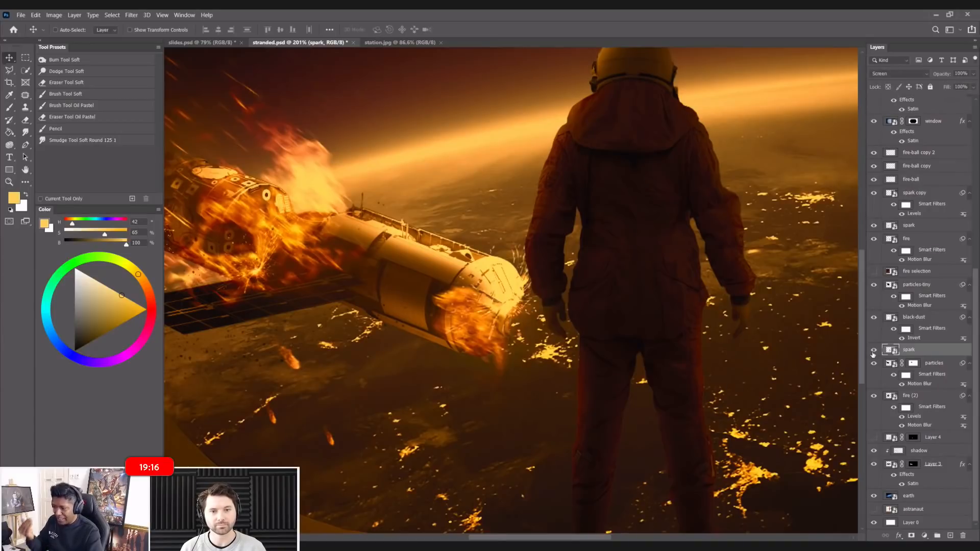
click(875, 438)
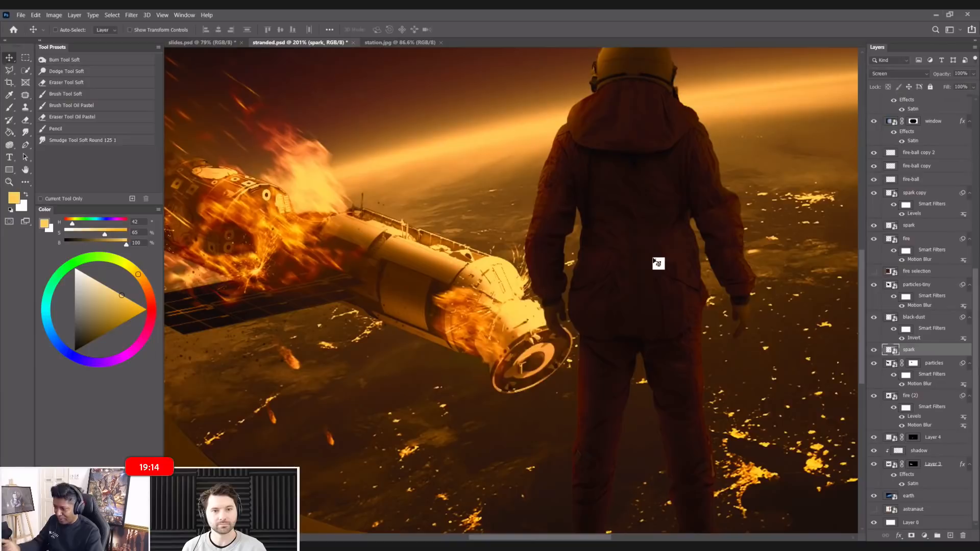
key(ctrl+0)
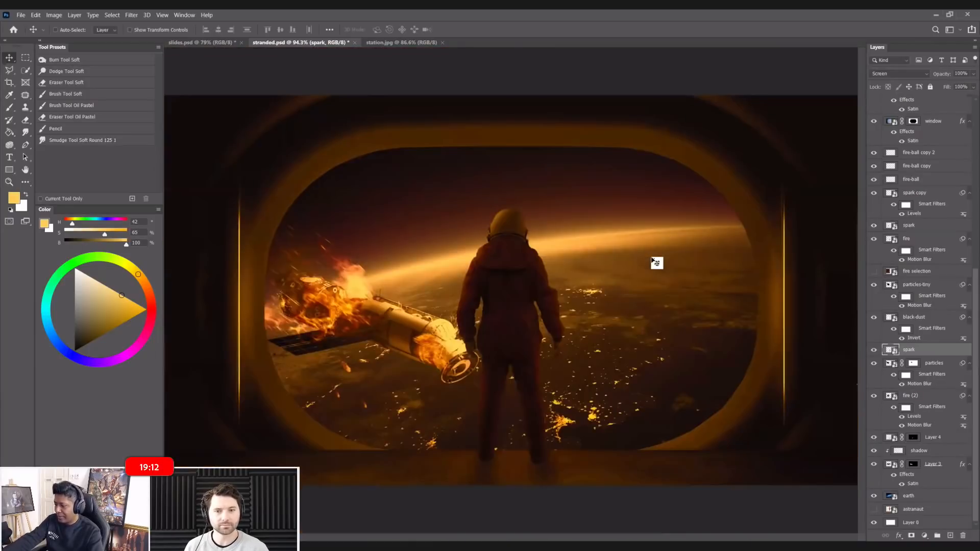
- Duplicate the particles-tiny layer, scale the copy to about 53% and place it across the burning station
scroll(516, 238, up, 4)
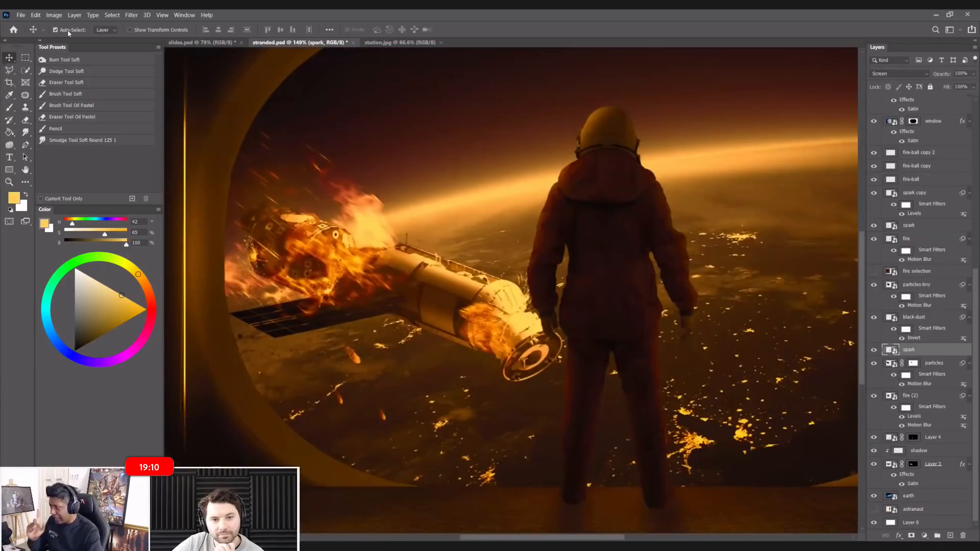
click(265, 183)
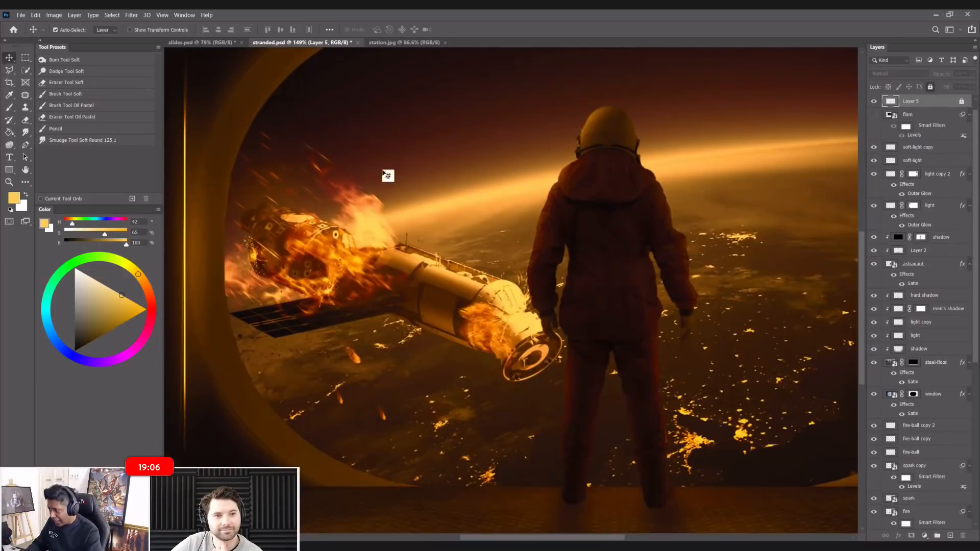
click(282, 178)
drag(939, 504, 949, 536)
key(ctrl+t)
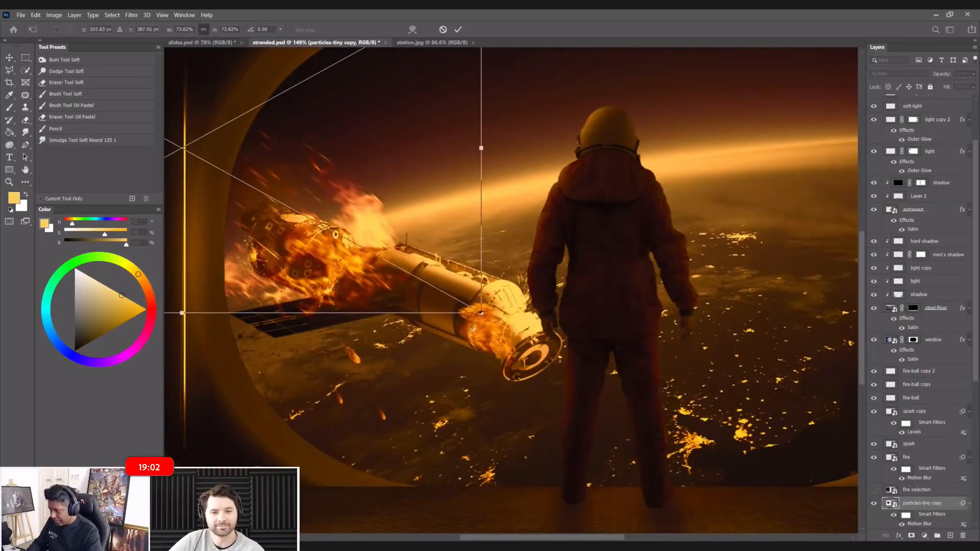
drag(482, 313, 372, 252)
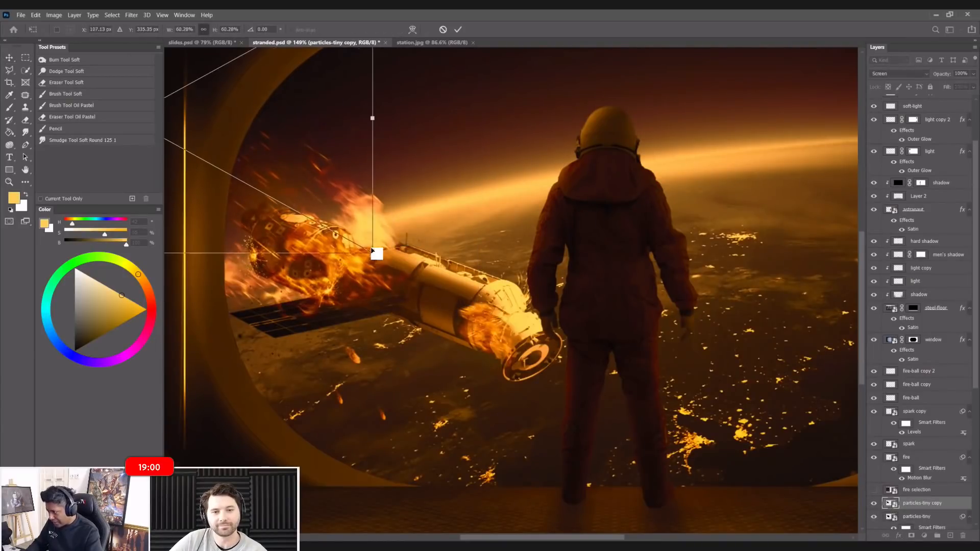
drag(356, 246, 319, 221)
drag(427, 247, 534, 312)
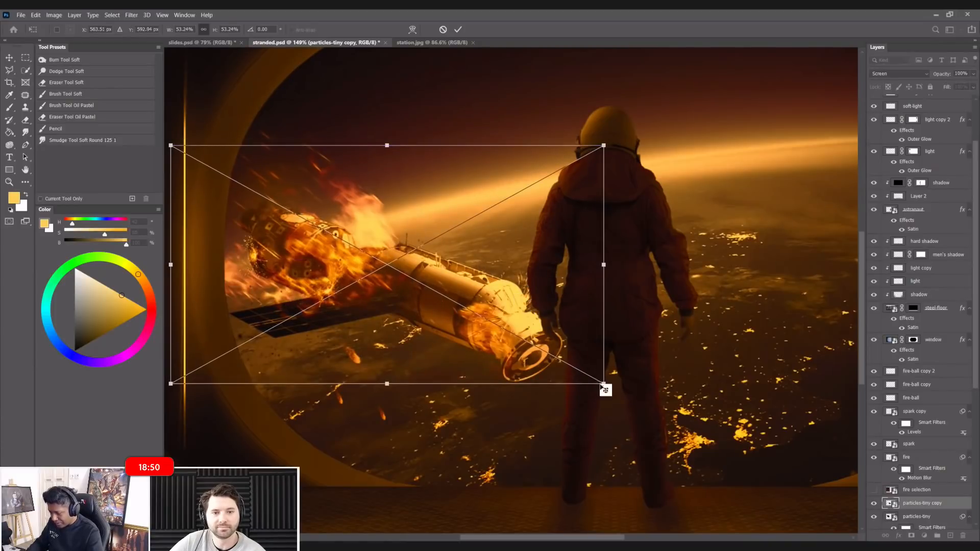
key(Return)
- Rotate the particles-tiny copy by about -1.9 degrees and nudge it over the station's end module
scroll(490, 324, up, 3)
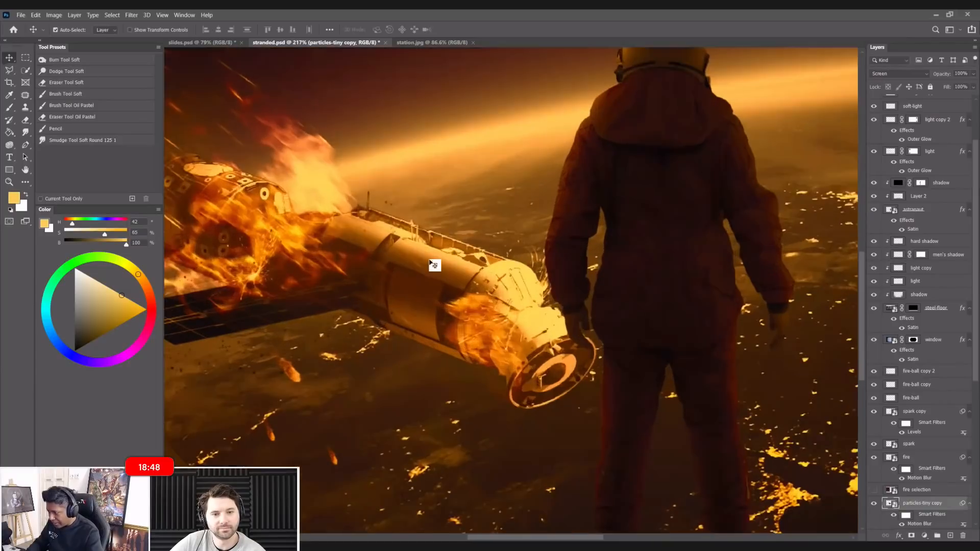
key(ctrl+t)
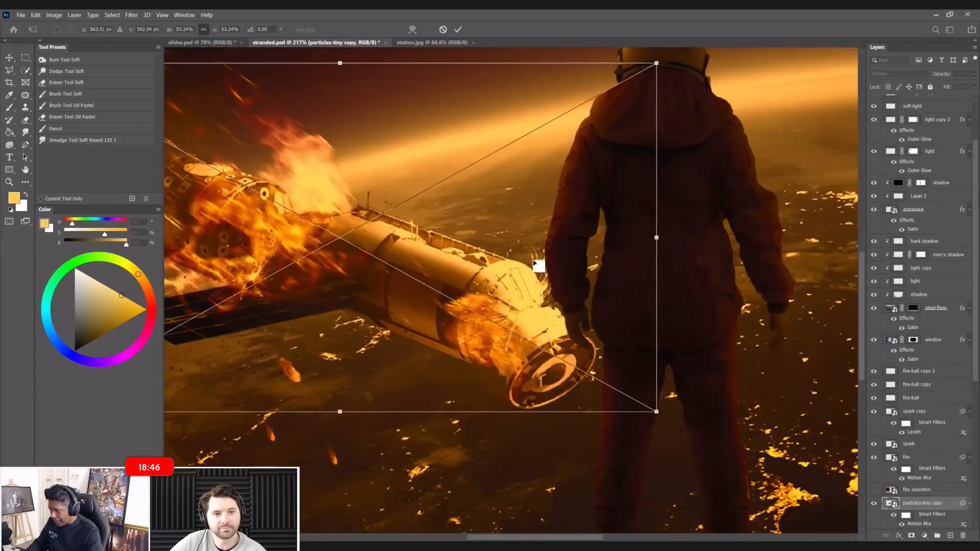
drag(696, 393, 700, 380)
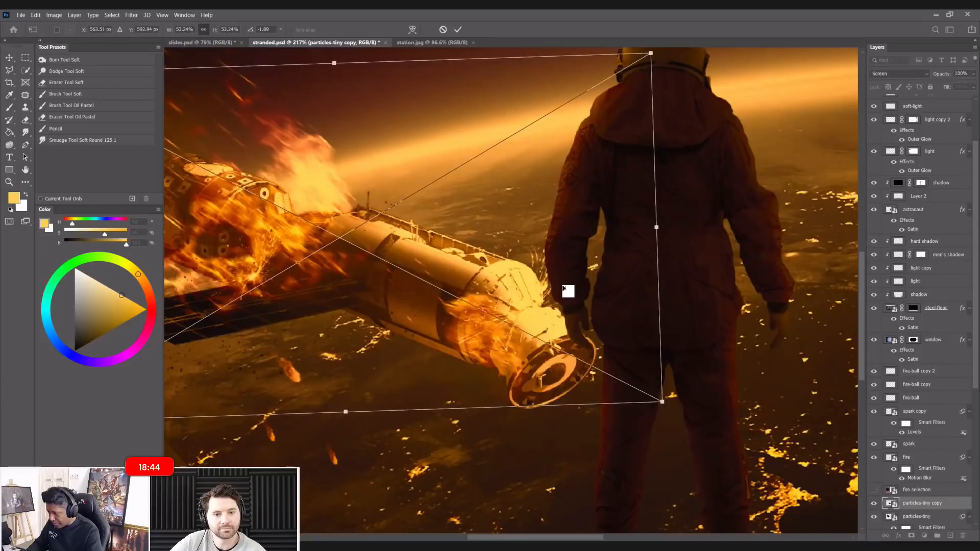
drag(562, 286, 567, 293)
key(Return)
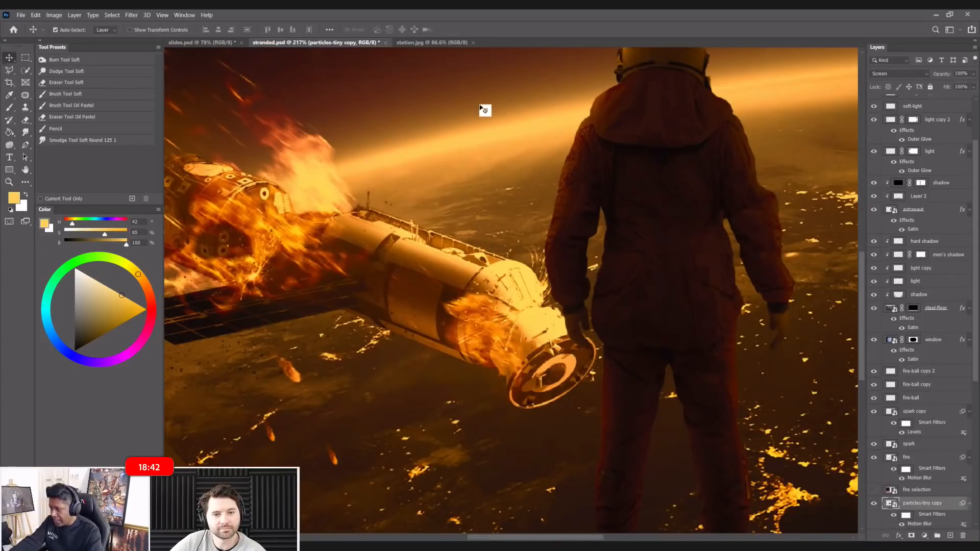
- Duplicate the particles-tiny copy layer again, compare the image with the duplicate hidden and shown, and save the document
scroll(480, 107, down, 4)
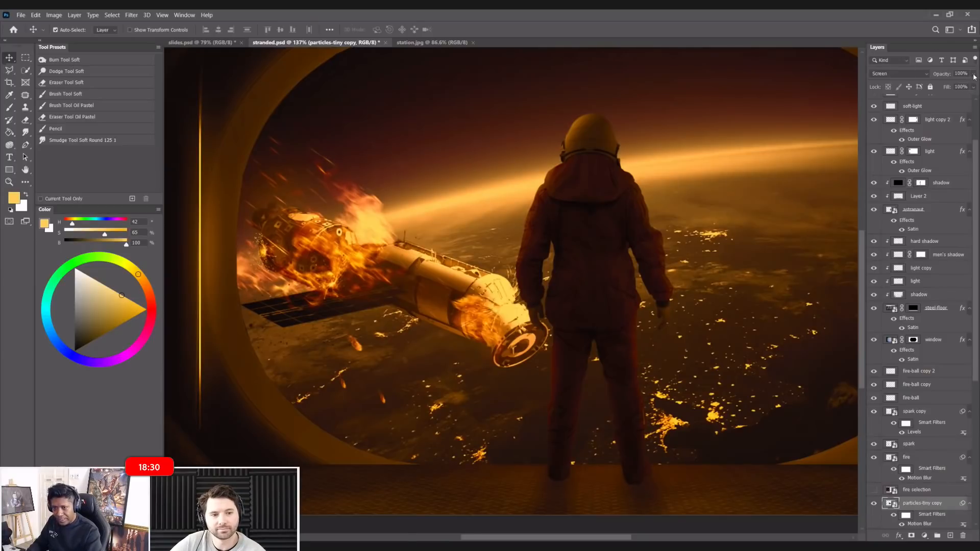
alt+drag(647, 222, 649, 222)
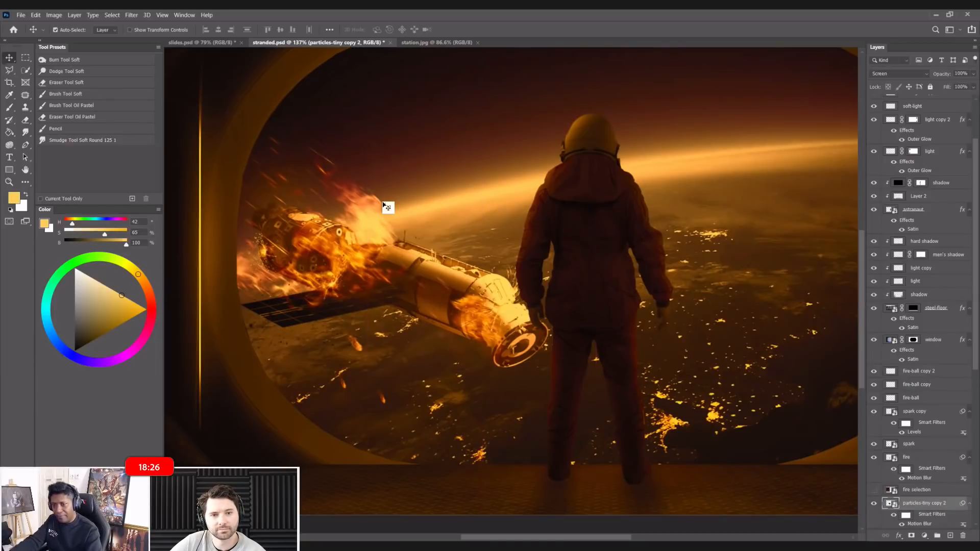
scroll(459, 283, up, 1)
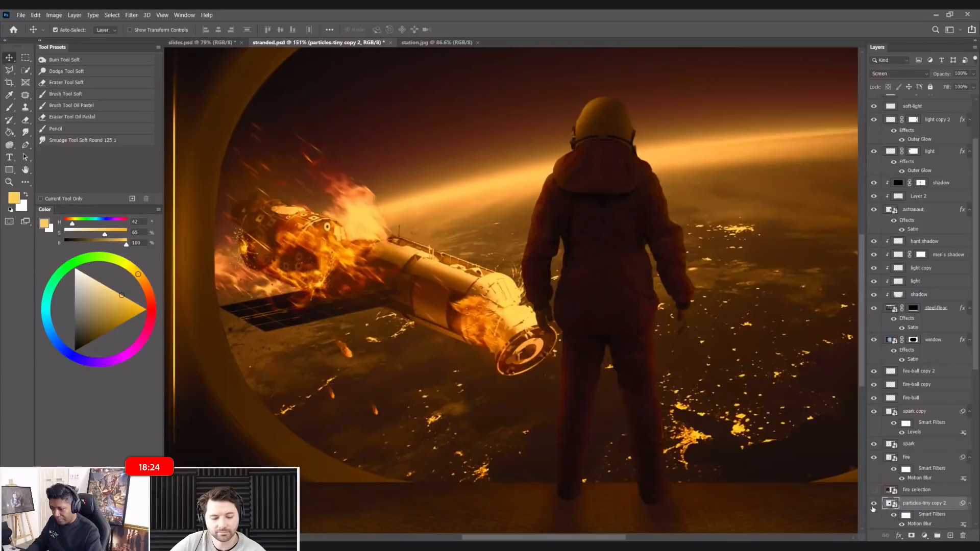
click(874, 505)
click(874, 504)
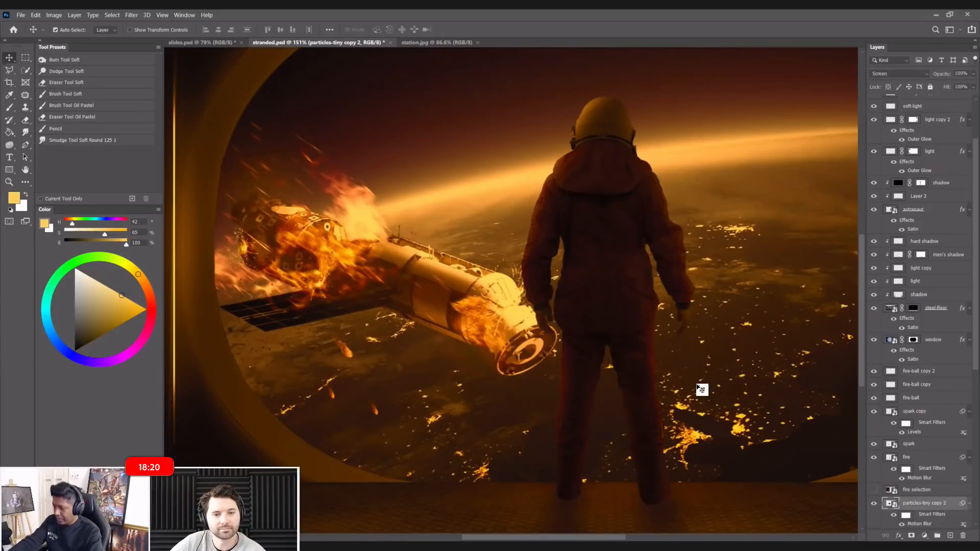
scroll(585, 207, down, 3)
key(ctrl+s)
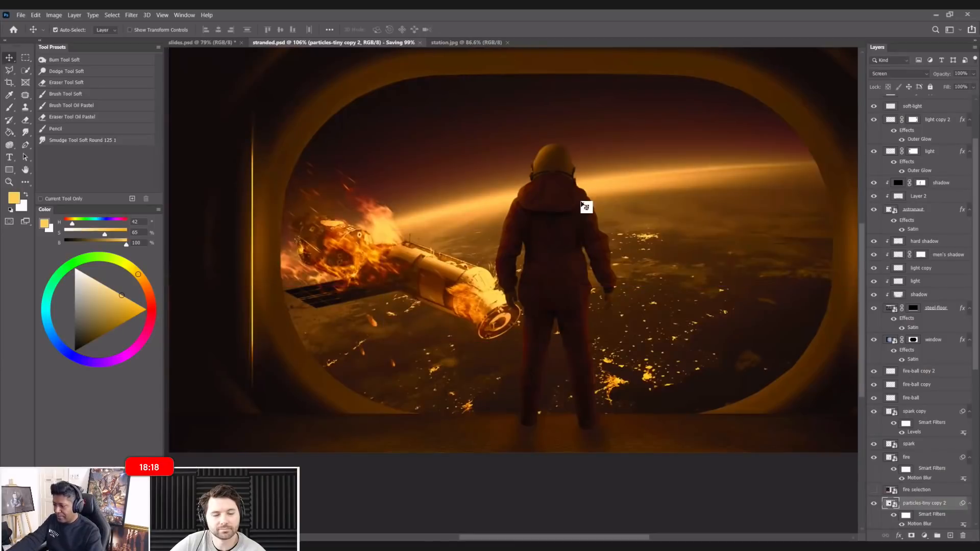
- Create a new layer clipped to the window layer and name it light
scroll(585, 206, up, 1)
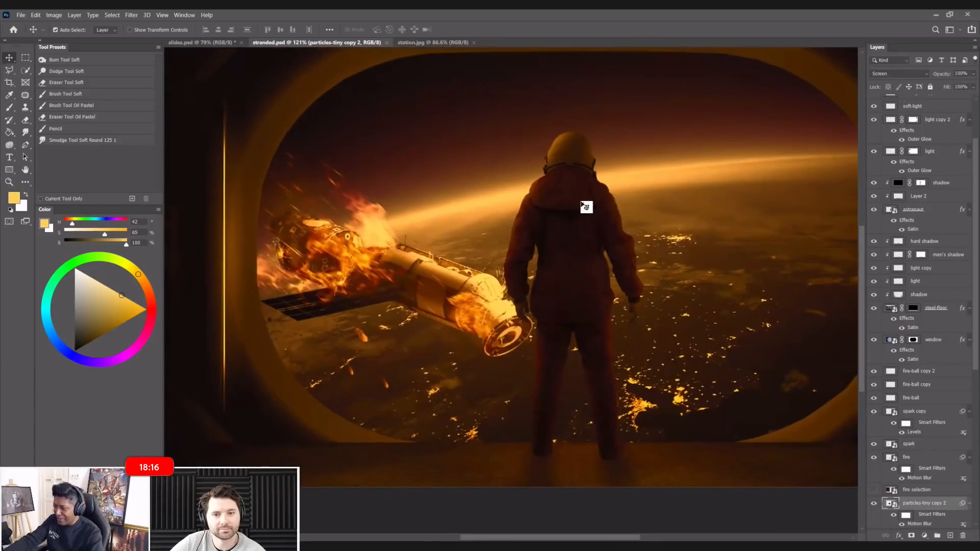
scroll(585, 207, down, 2)
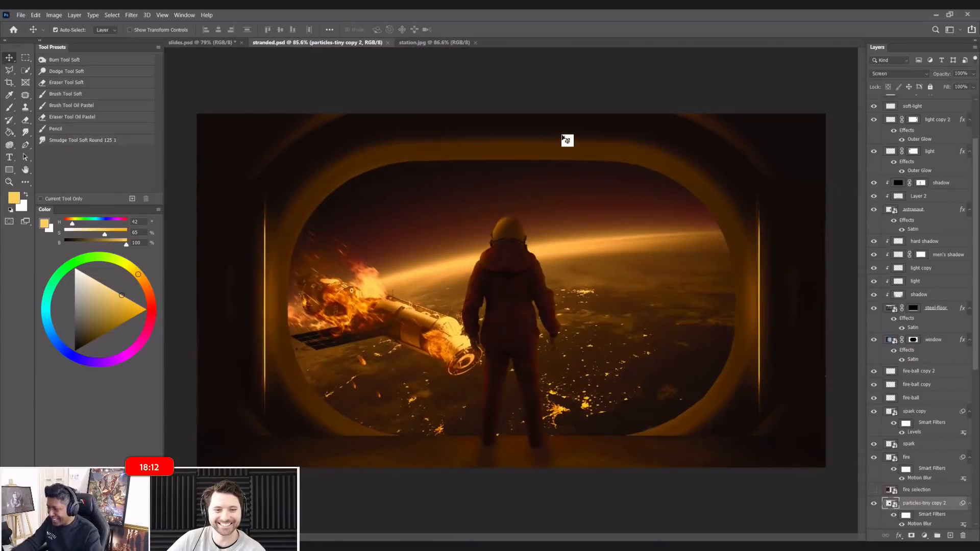
scroll(567, 141, up, 1)
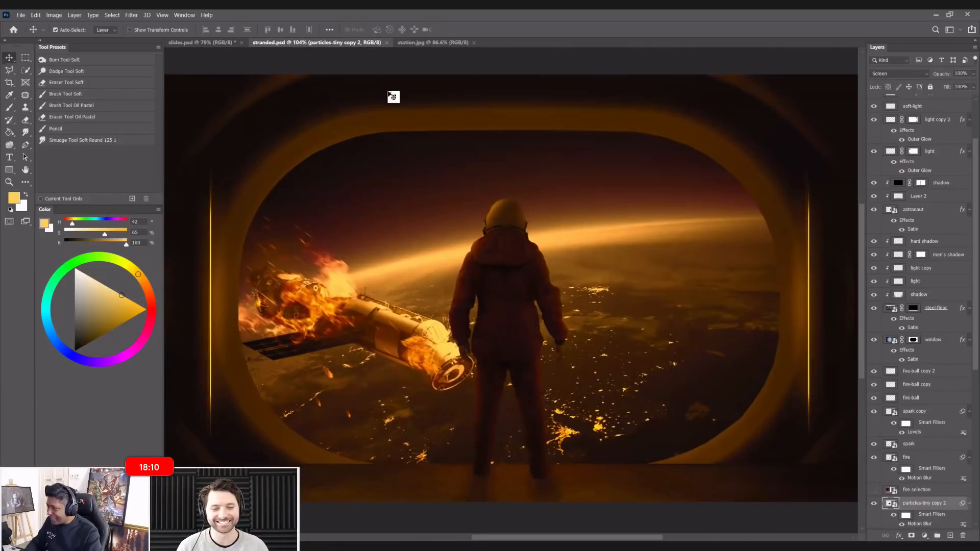
click(500, 132)
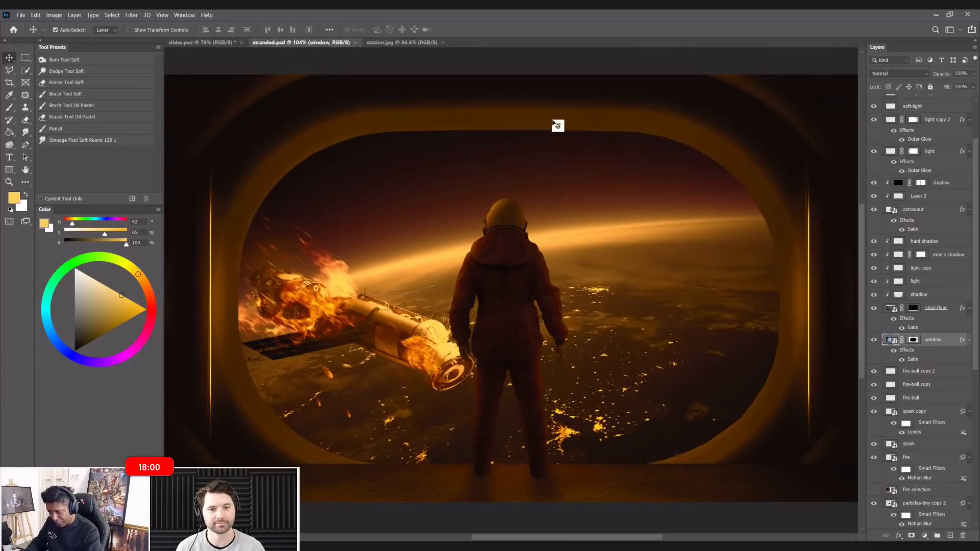
click(950, 536)
alt+click(935, 346)
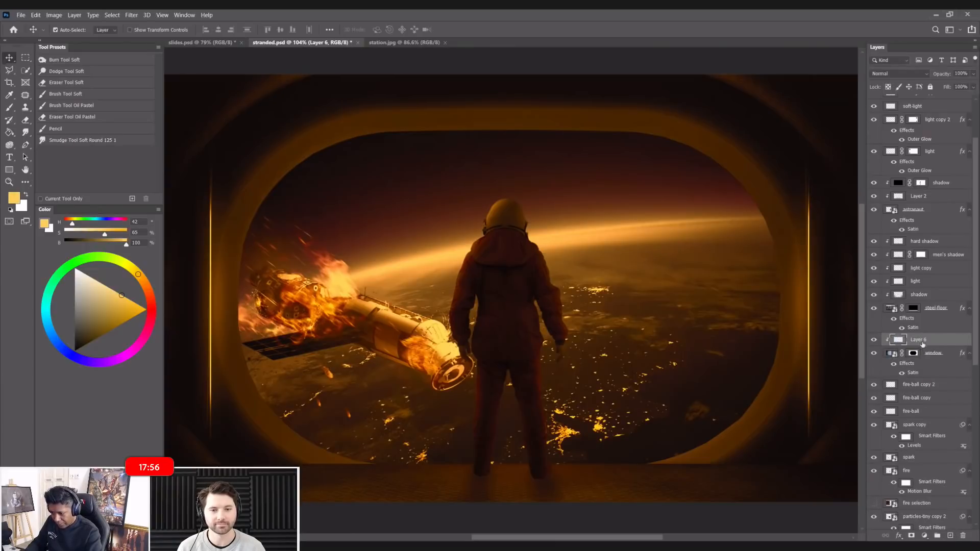
double_click(917, 339)
key(Return)
- Enlarge the soft brush and set the clipped light layer's blend mode to Soft Light
key(b)
key(bracketright)
key(bracketright)
key(bracketright)
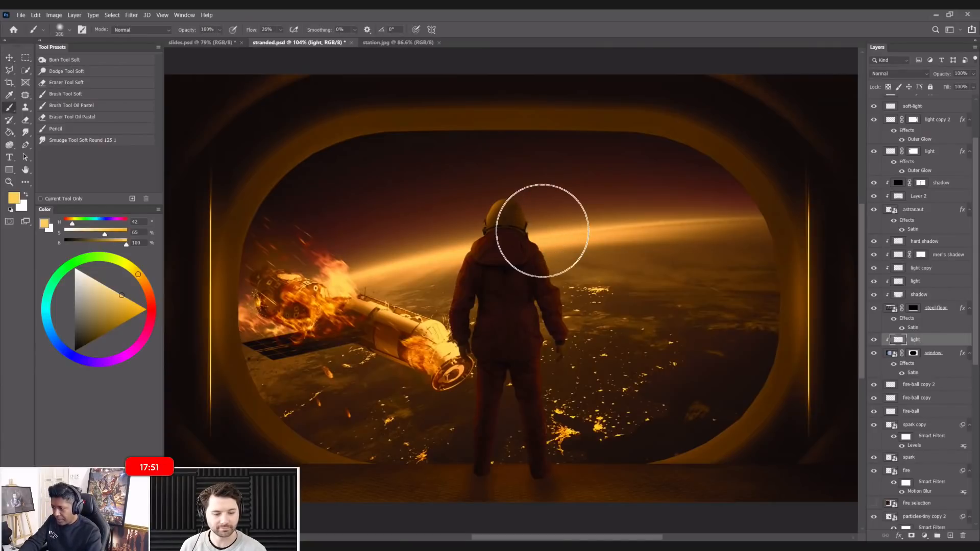
click(906, 72)
click(890, 193)
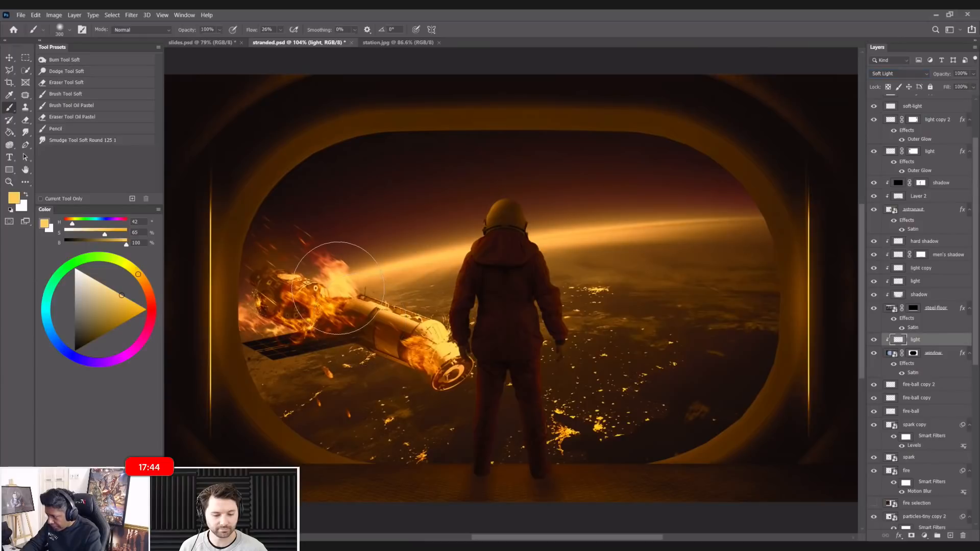
- Sample a warm yellow from the flames, raise the brush flow to 58% and dab light onto the window frame's upper edge
key(i)
click(339, 285)
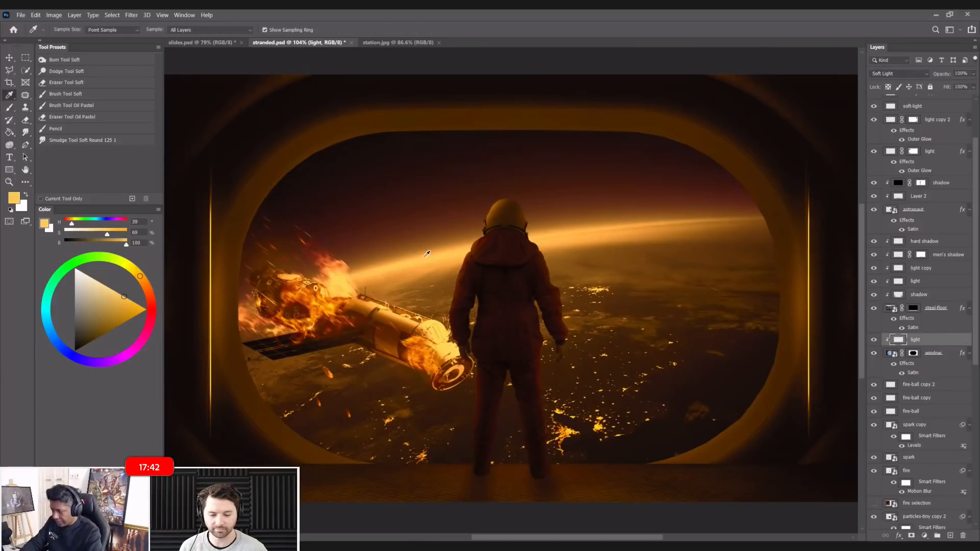
key(b)
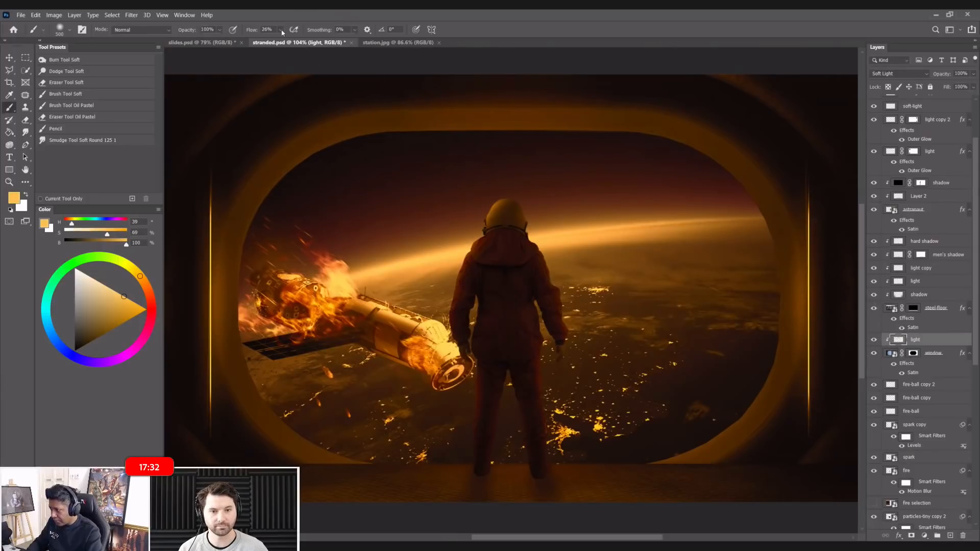
click(298, 42)
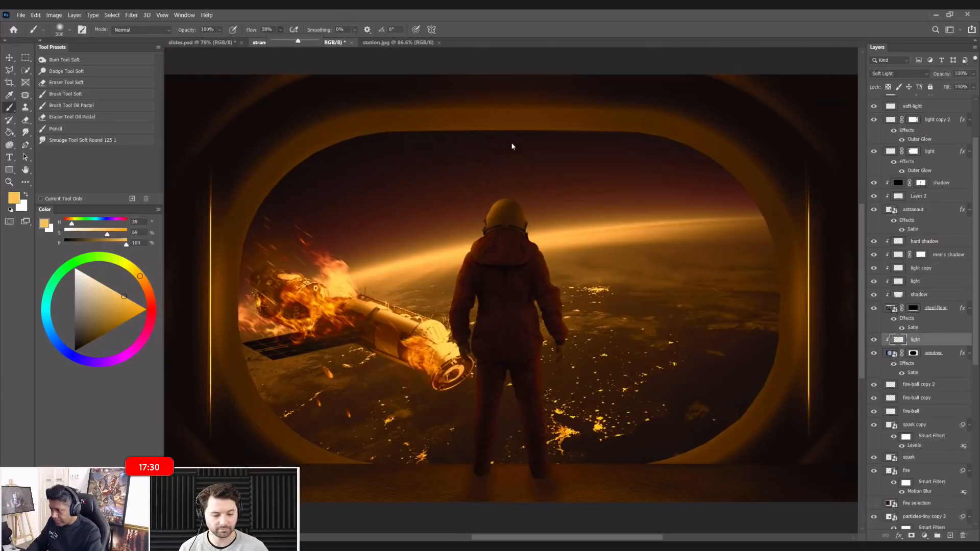
click(530, 137)
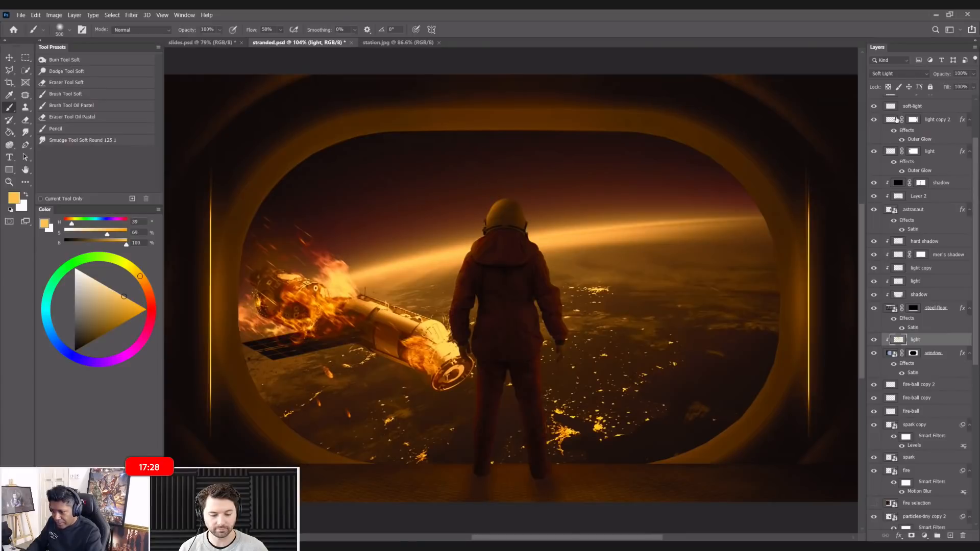
- Change the clipped light layer's blend mode to Overlay and paint warm light along the window frame's upper-right curve
click(899, 75)
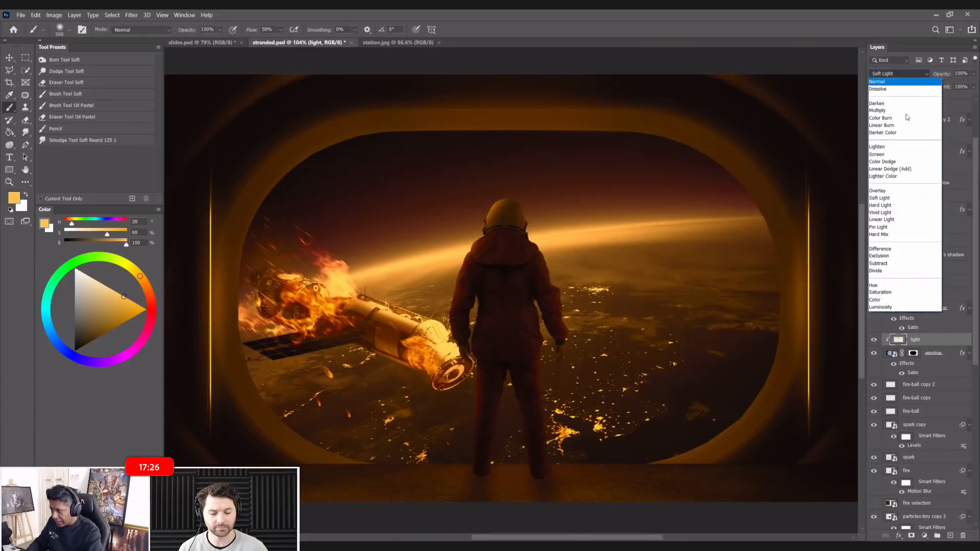
click(916, 195)
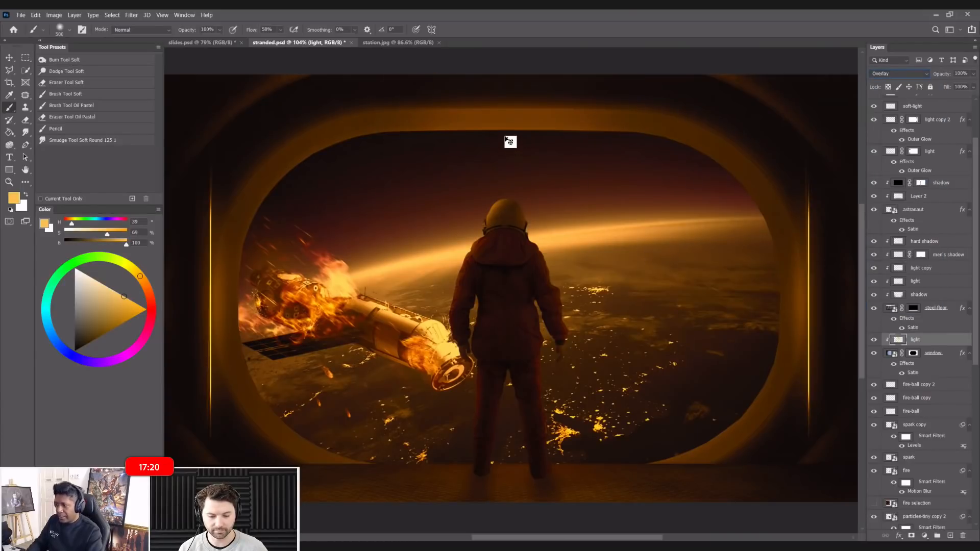
drag(575, 136, 710, 188)
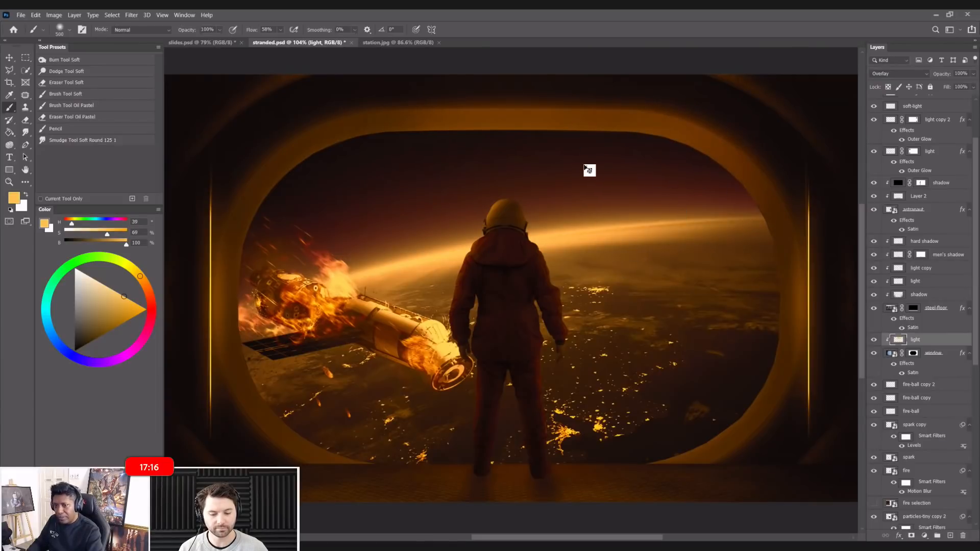
- Try a warp transform on the painted light layer
key(ctrl+t)
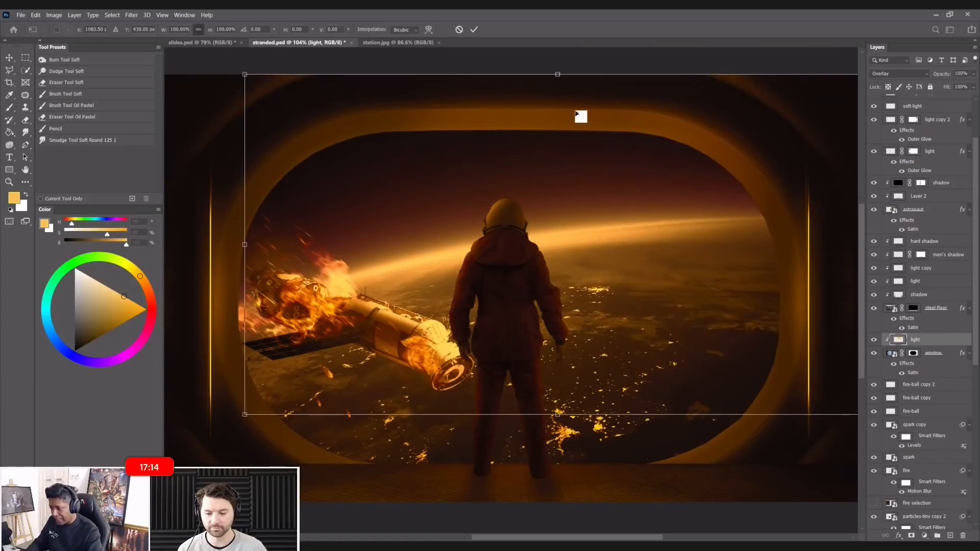
right_click(576, 113)
click(605, 177)
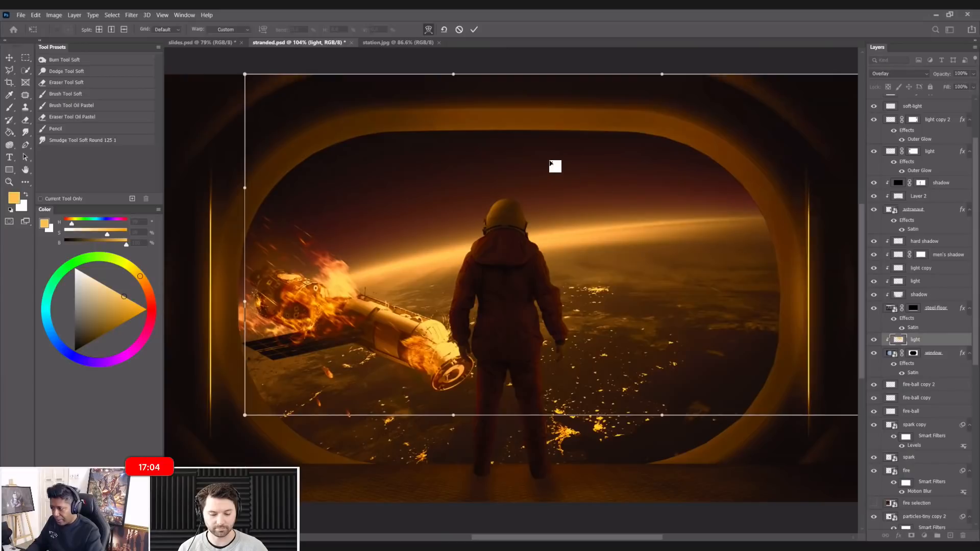
key(Return)
key(b)
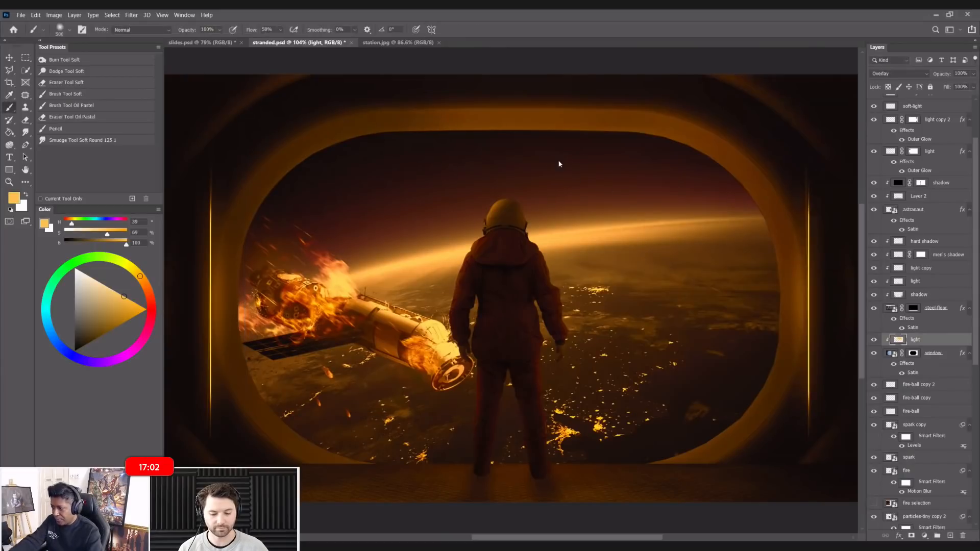
- Reduce the soft brush size to 250 px
scroll(558, 160, down, 5)
scroll(456, 231, up, 3)
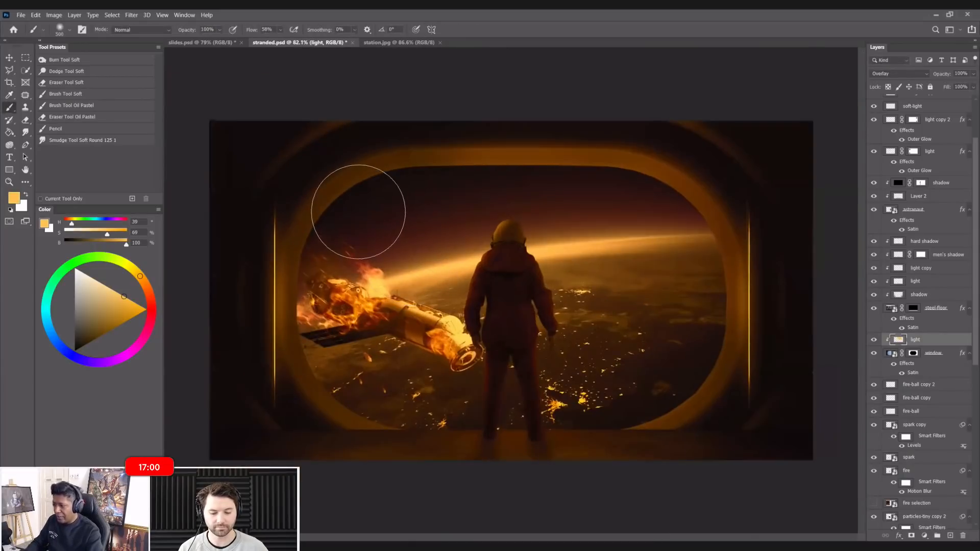
key(bracketleft)
key(bracketleft)
key(bracketleft)
key(bracketleft)
key(bracketleft)
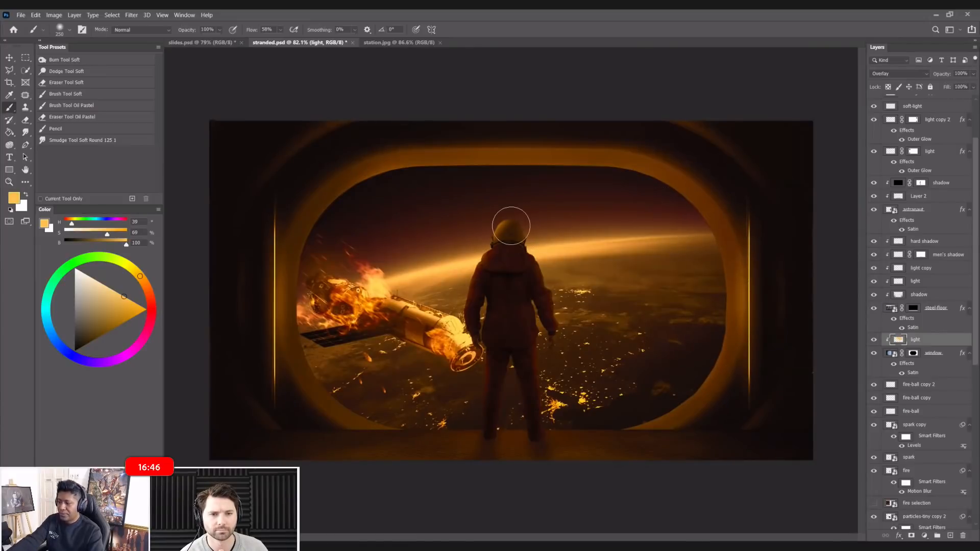
- Switch to the Move tool and save the stranded.psd document
scroll(511, 225, down, 3)
scroll(511, 226, up, 2)
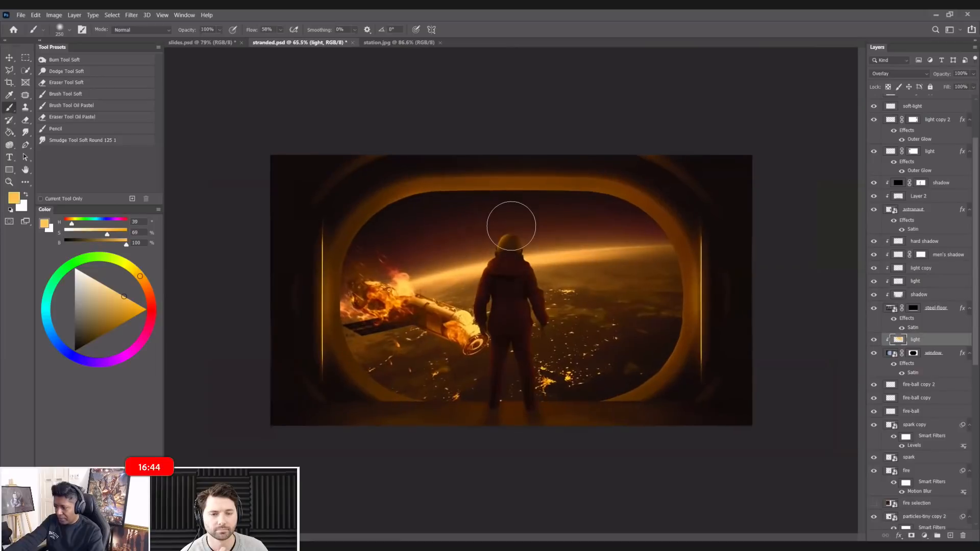
scroll(511, 226, up, 1)
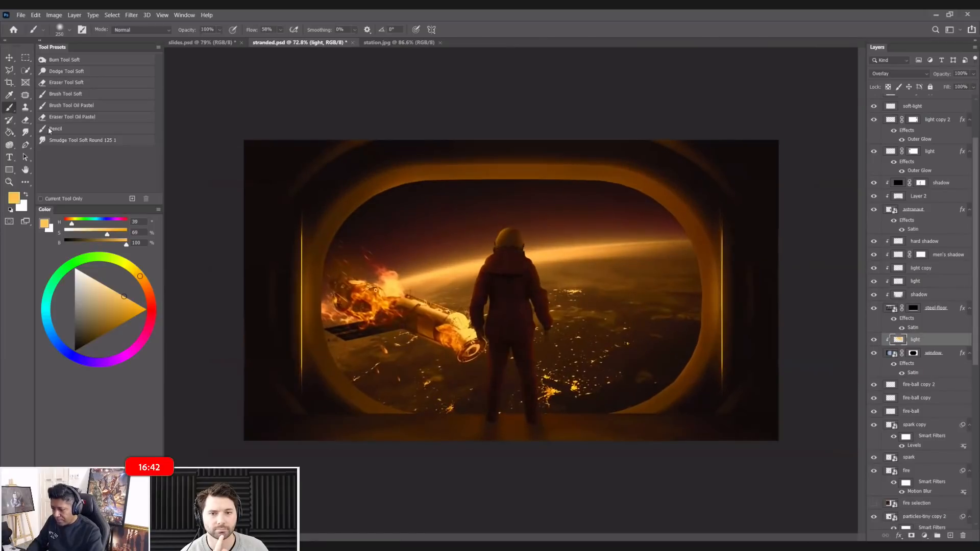
click(9, 57)
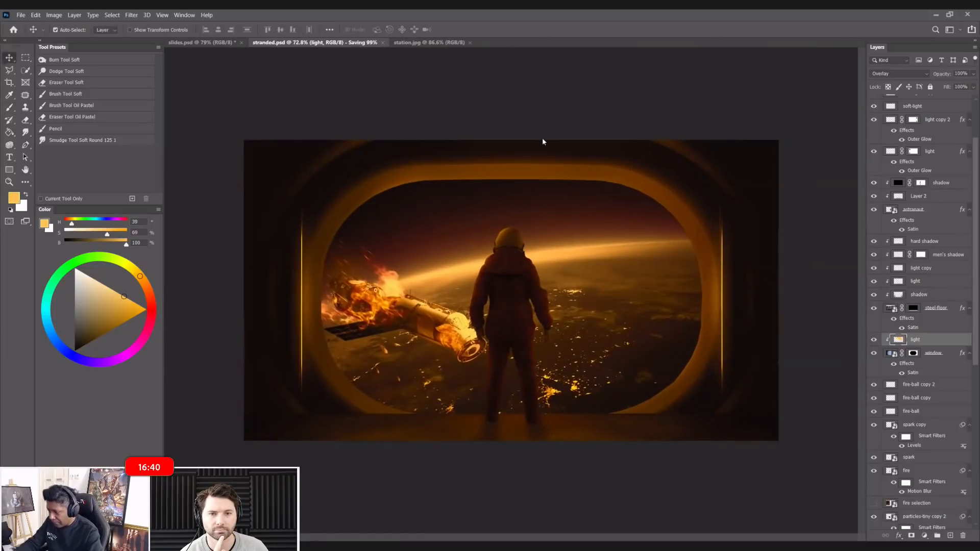
- Examine the whole composite at several magnifications, checking the window frame light, the burning station and the astronaut
scroll(544, 143, up, 2)
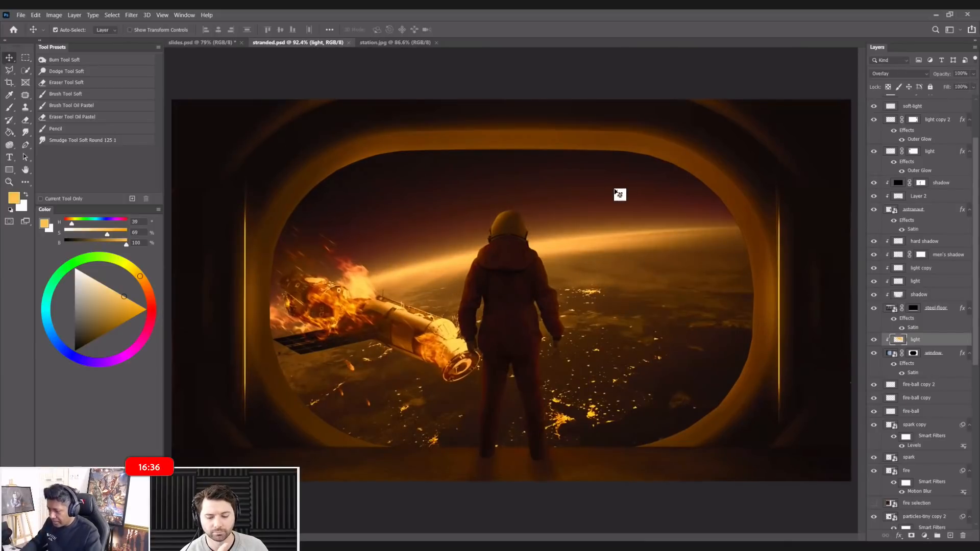
scroll(619, 195, up, 1)
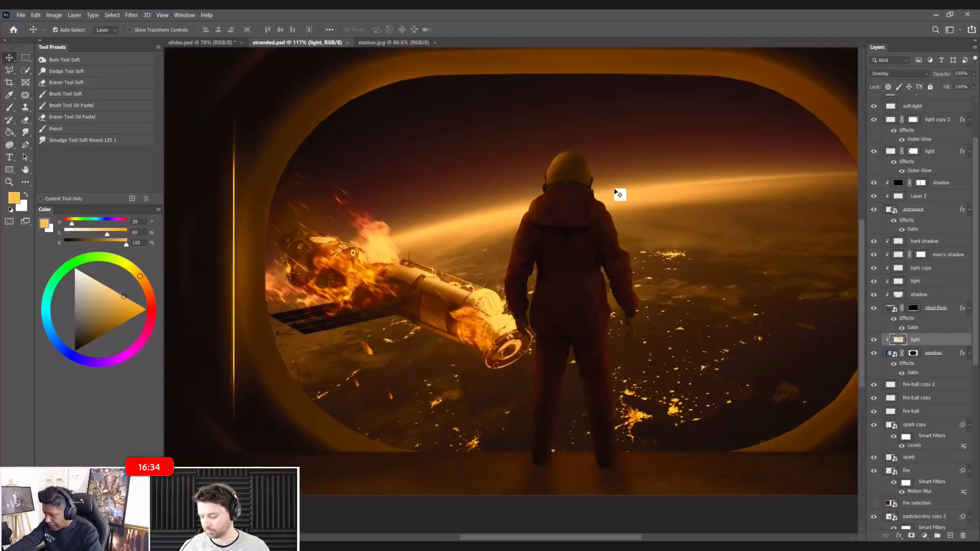
scroll(619, 194, up, 1)
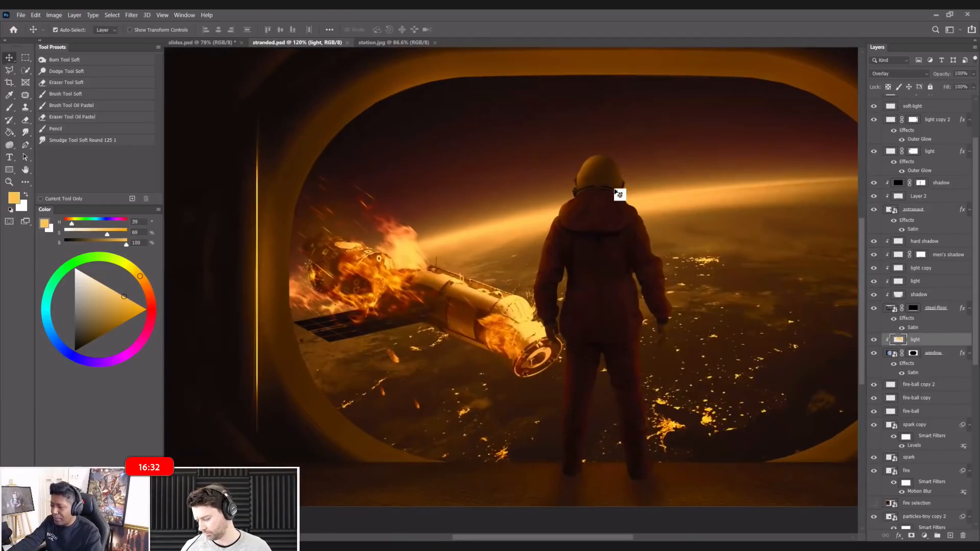
scroll(619, 194, down, 1)
key(ctrl)
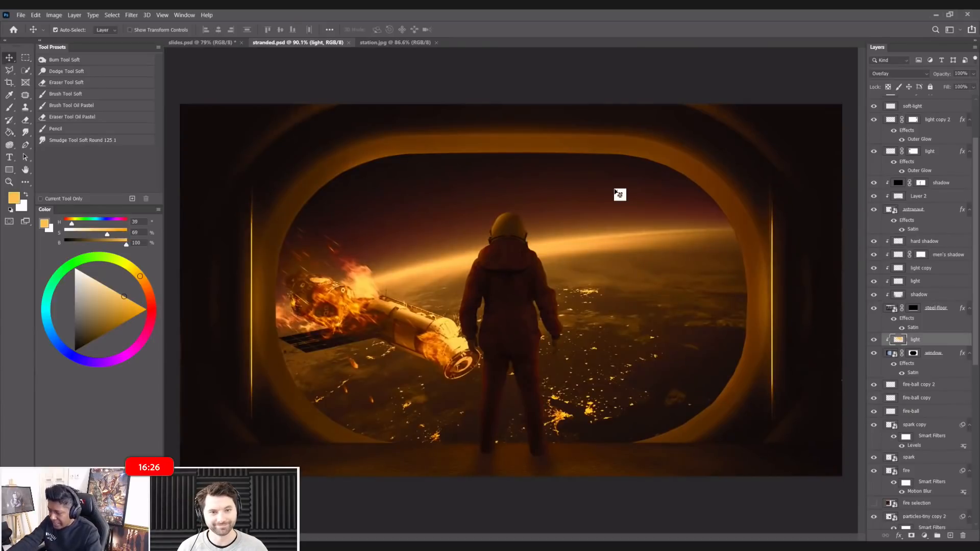
scroll(615, 192, up, 3)
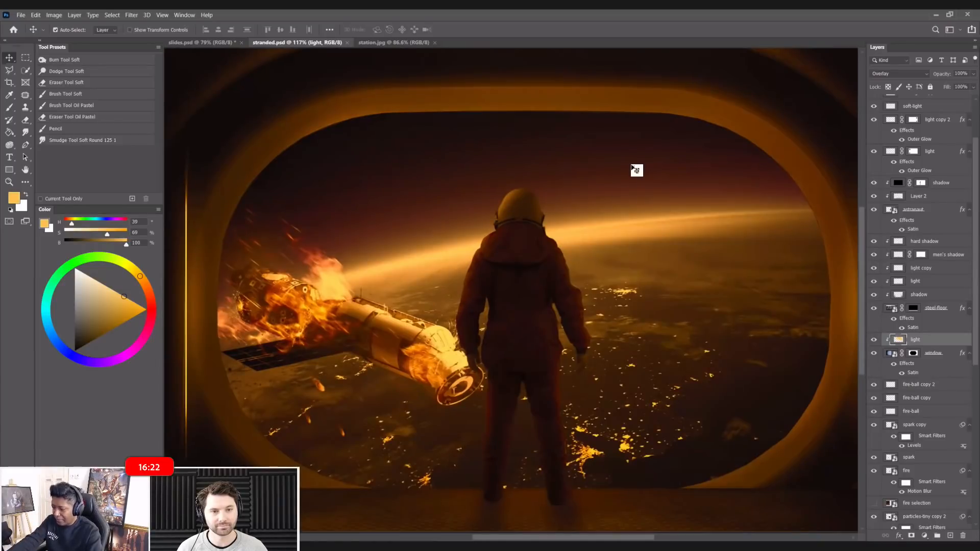
scroll(637, 170, down, 2)
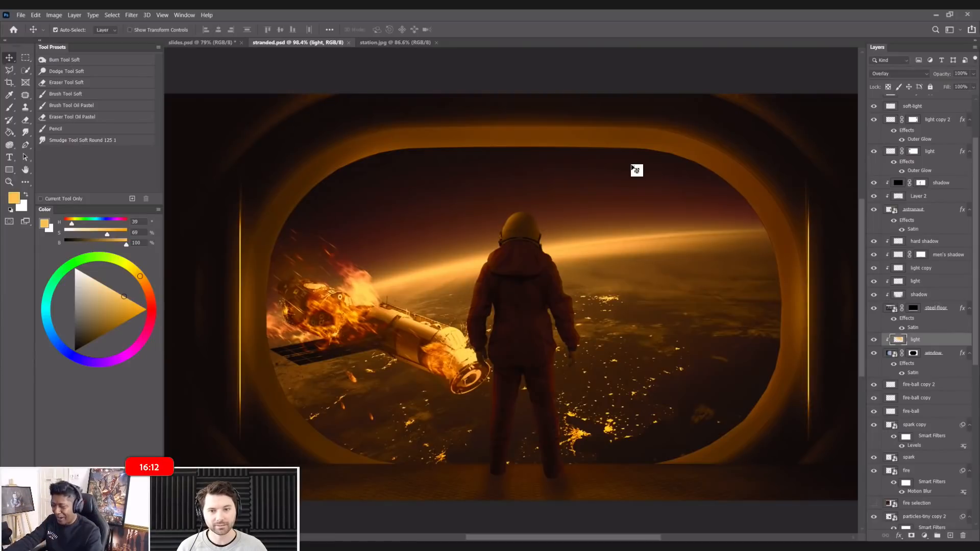
scroll(637, 170, up, 1)
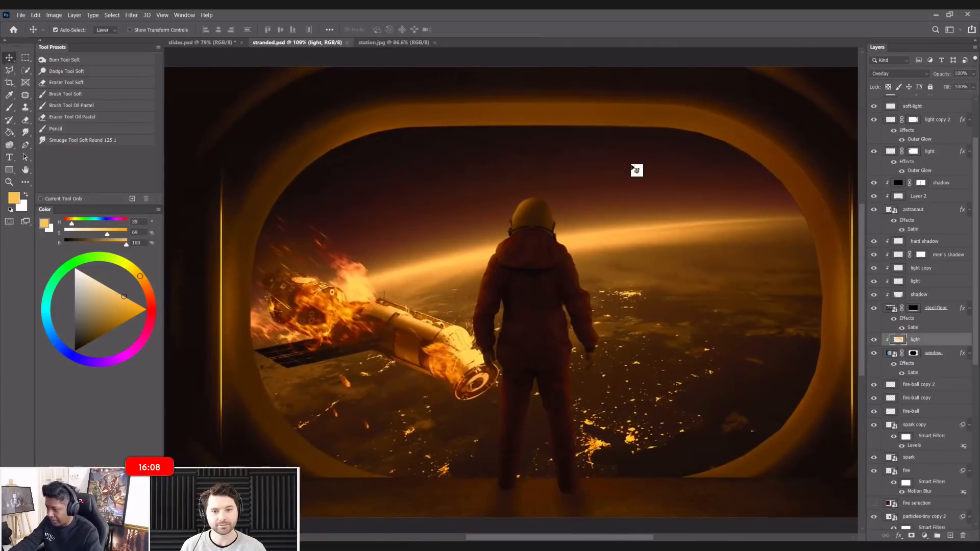
scroll(636, 170, up, 1)
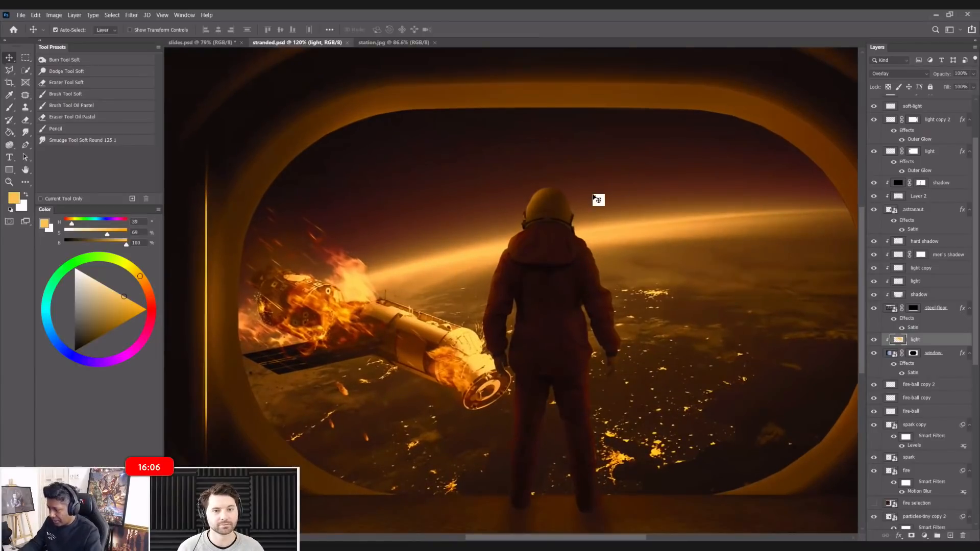
scroll(594, 197, down, 1)
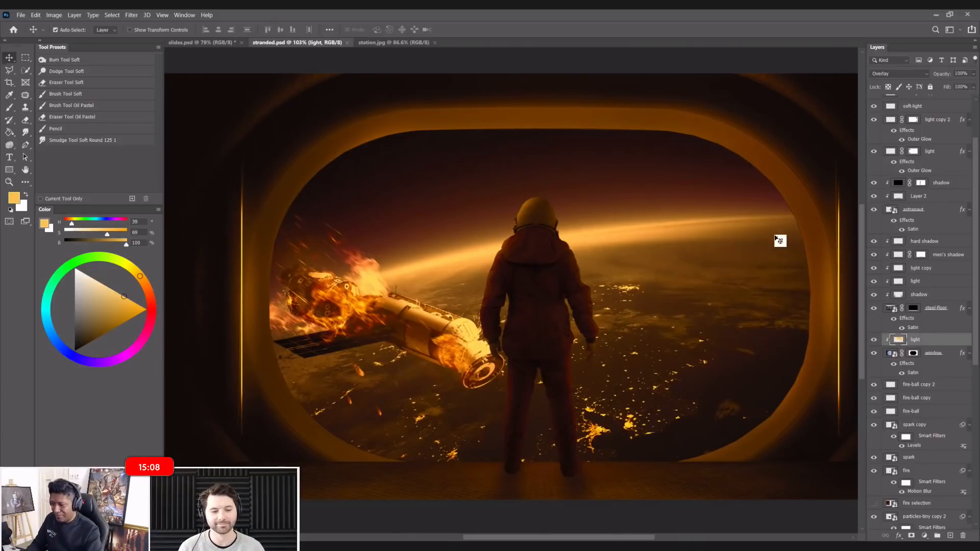
- Look through the layer stack and compare the image with the window layer hidden and shown
scroll(926, 407, down, 10)
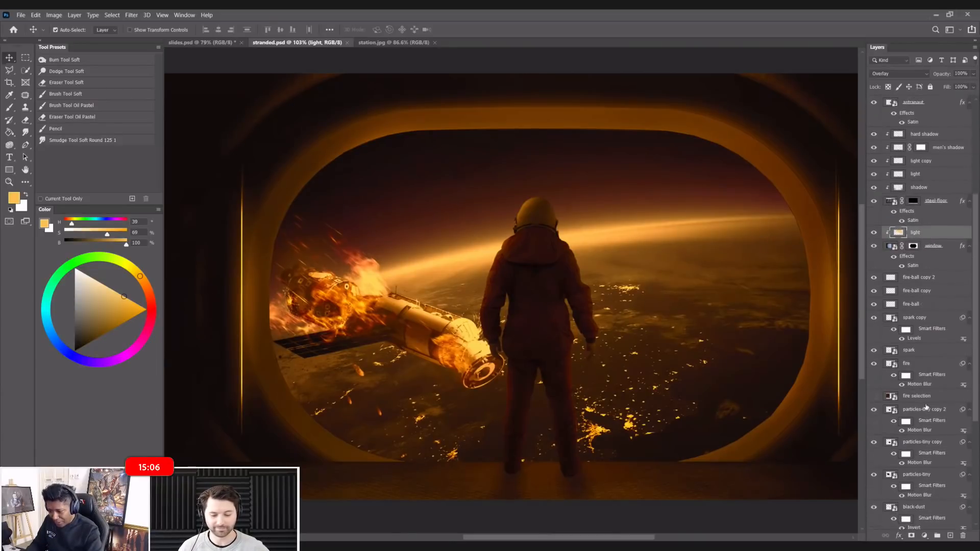
scroll(926, 406, up, 10)
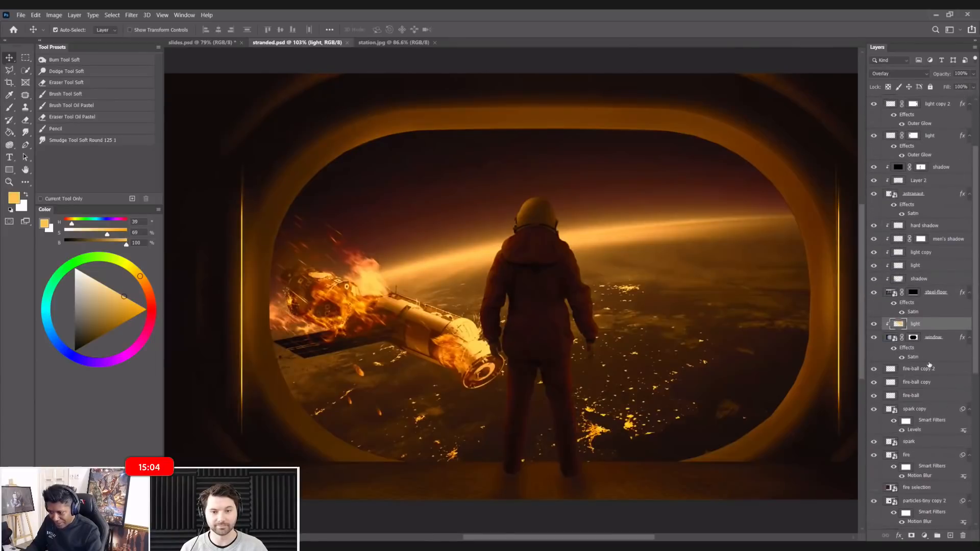
click(873, 338)
click(874, 338)
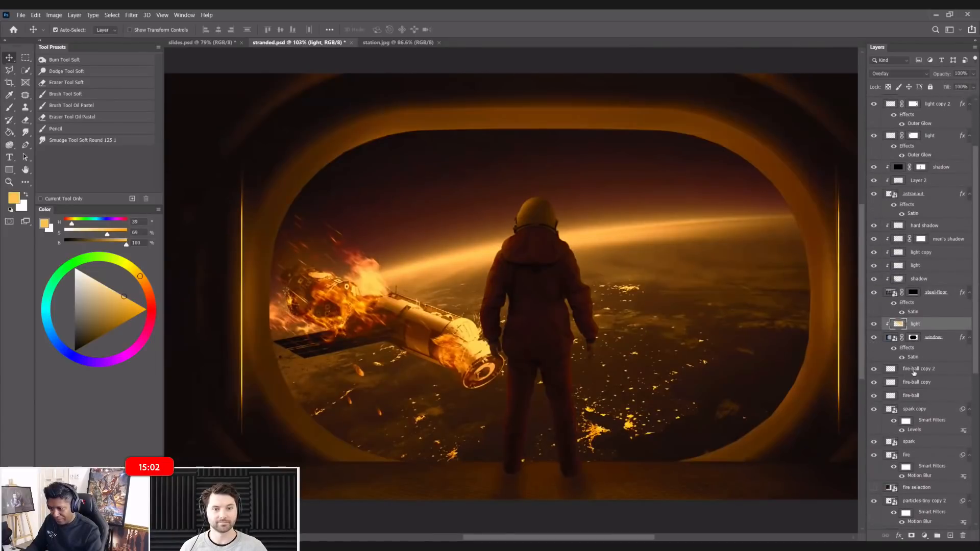
- Create a new layer directly above fire-ball copy 2 and name it glass
click(921, 370)
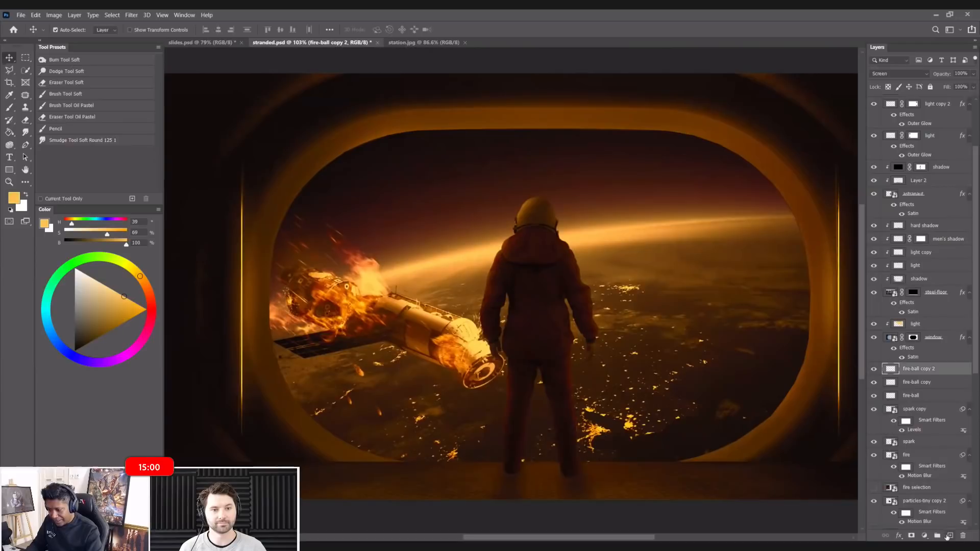
click(949, 535)
double_click(910, 369)
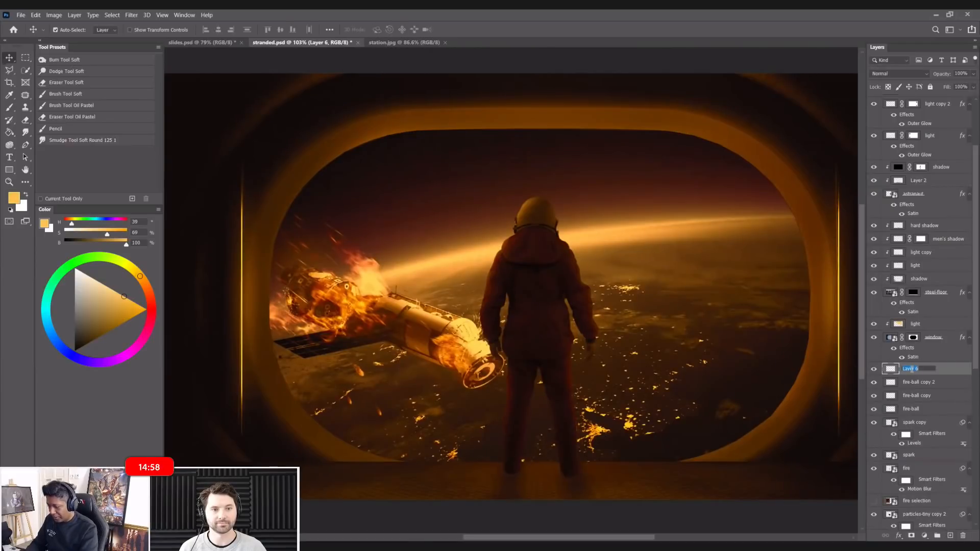
text(glass)
key(Return)
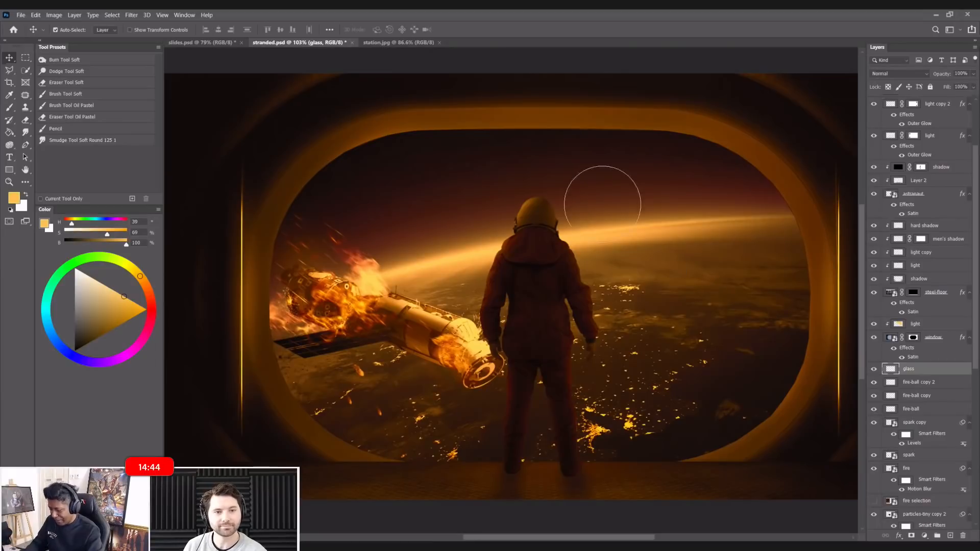
- Pick a pale cream brush colour with hue 39, saturation 17% and brightness 97%
key(b)
click(87, 279)
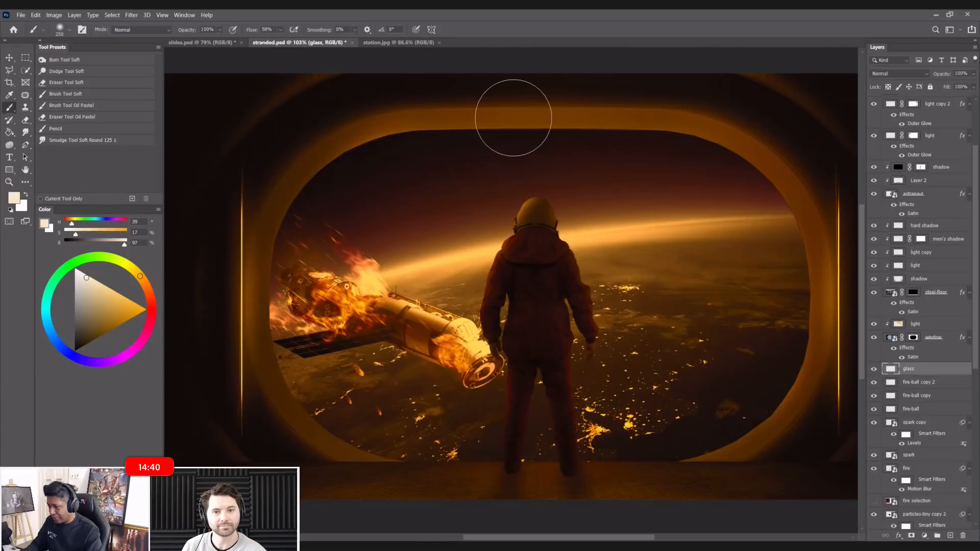
key(ctrl+minus)
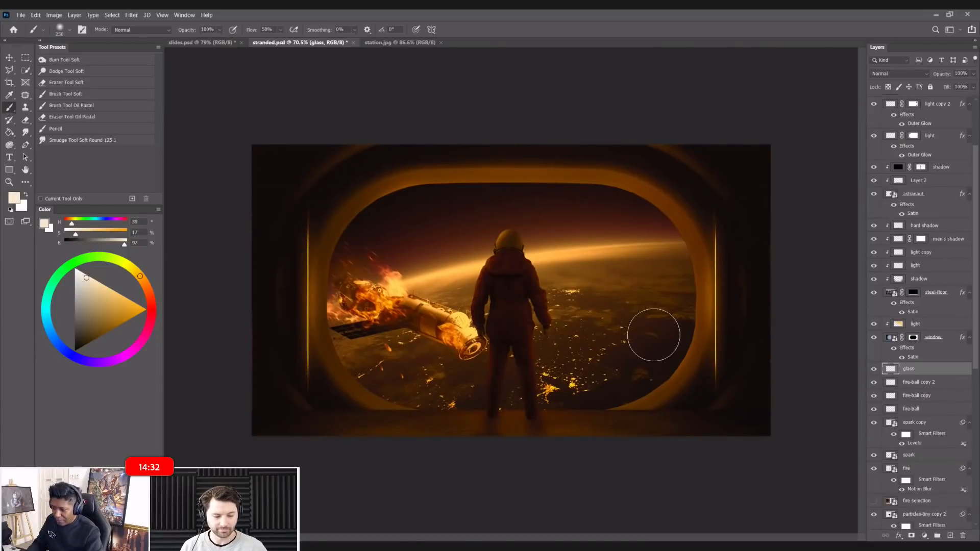
- Draw an elliptical selection around the window opening and position it to cover the inner frame
click(25, 58)
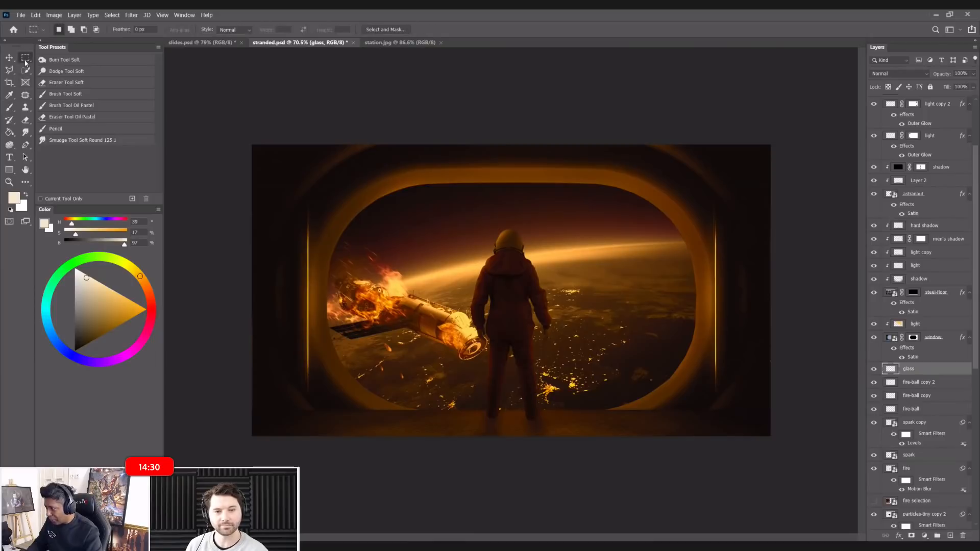
right_click(26, 59)
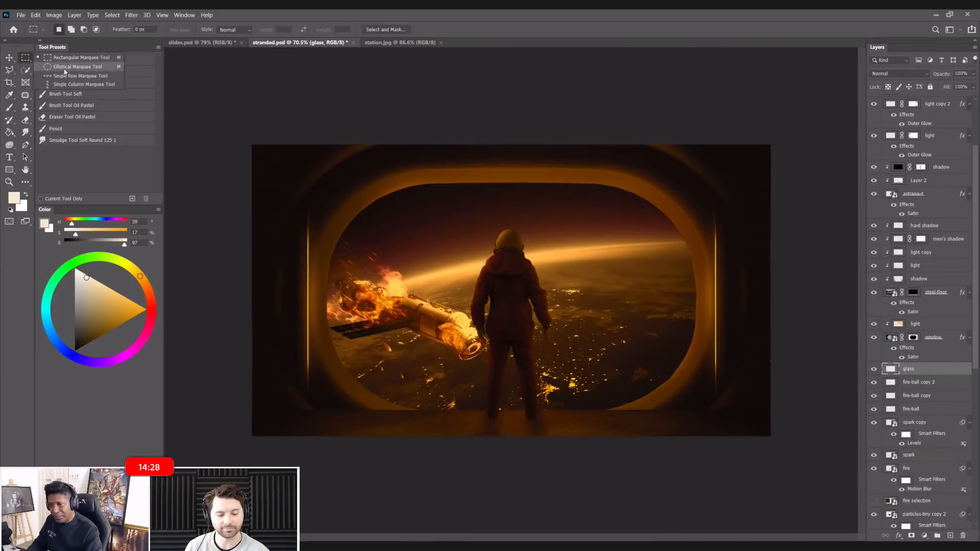
click(64, 67)
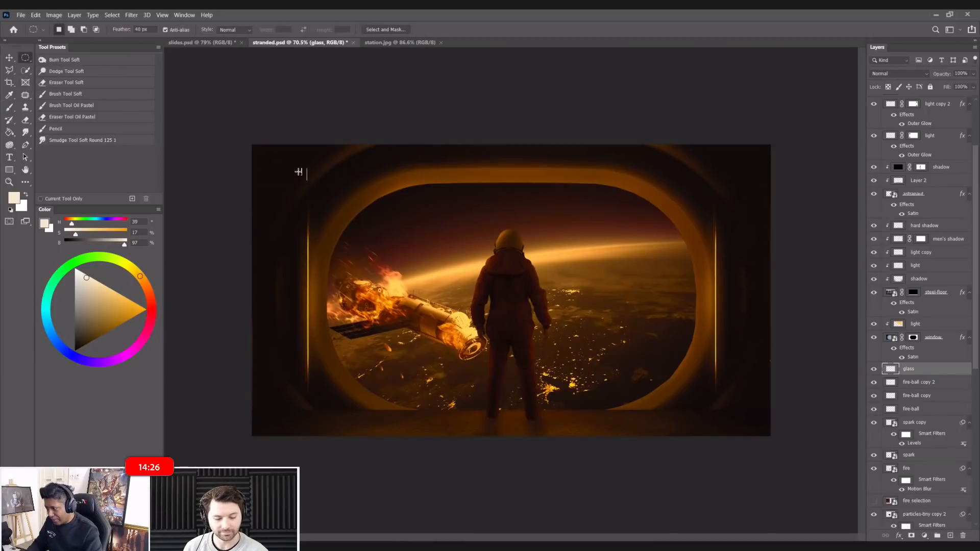
drag(299, 171, 313, 179)
drag(390, 233, 721, 435)
drag(674, 350, 674, 340)
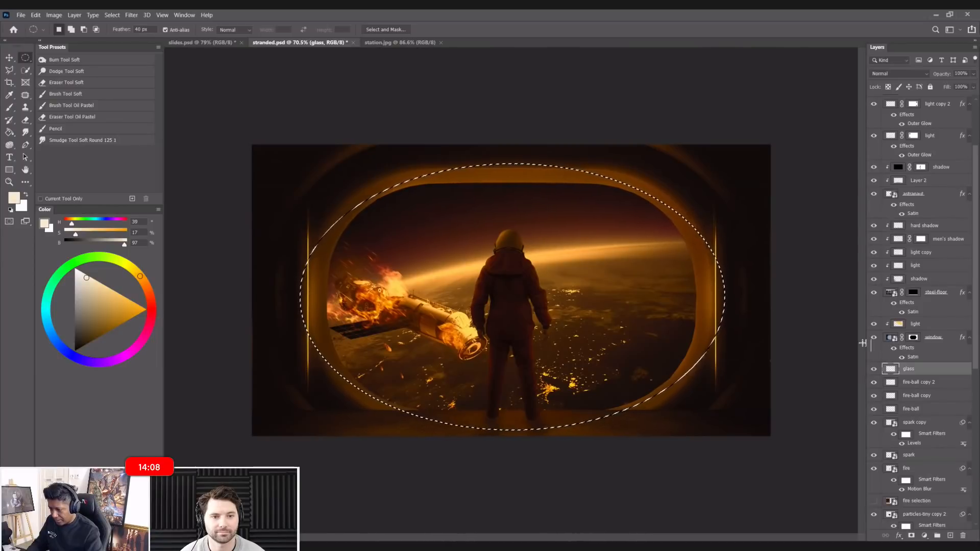
- Enlarge the soft brush to 300 px, clear the elliptical selection and return to the Move tool
key(b)
key(bracketright)
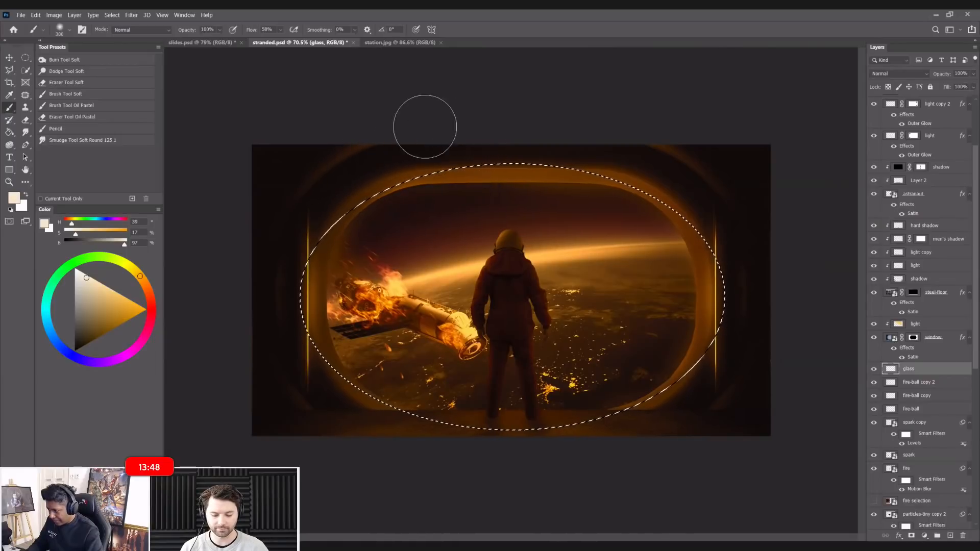
key(ctrl+d)
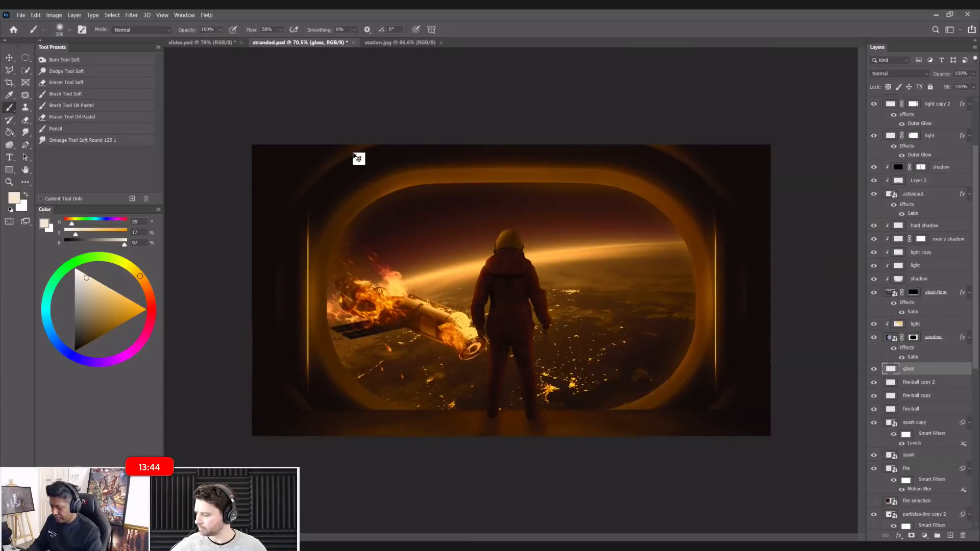
click(9, 58)
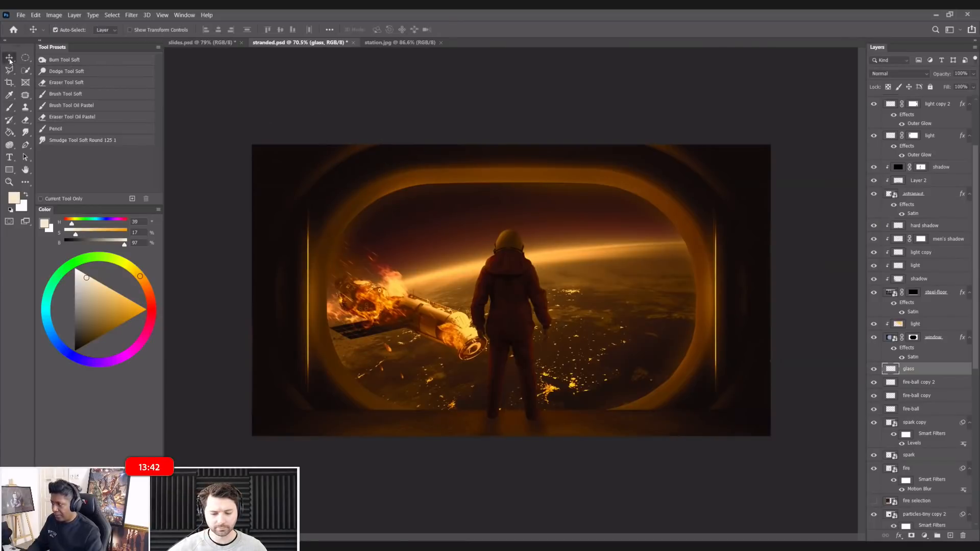
- Compare the window view with the glass layer hidden and shown, leaving the layer visible
click(874, 369)
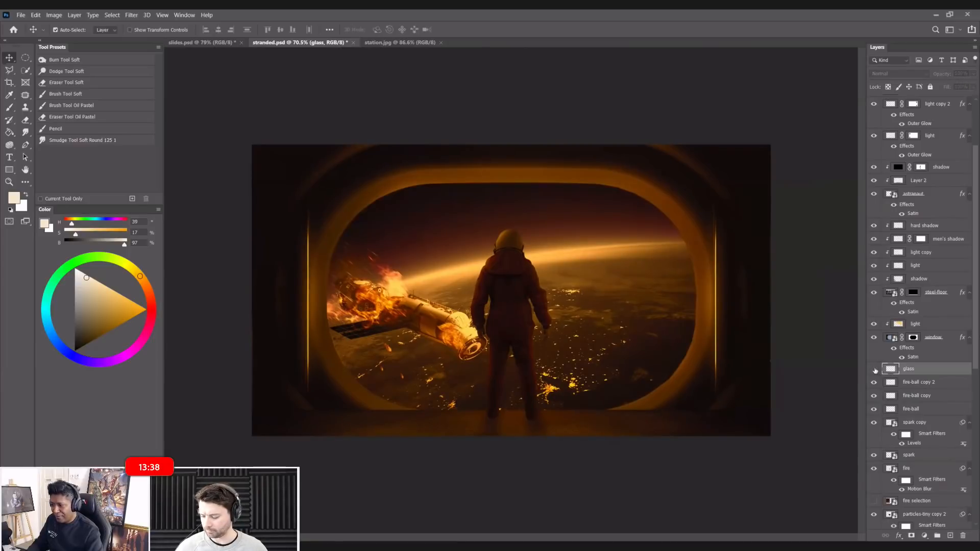
click(874, 369)
click(874, 369)
click(875, 369)
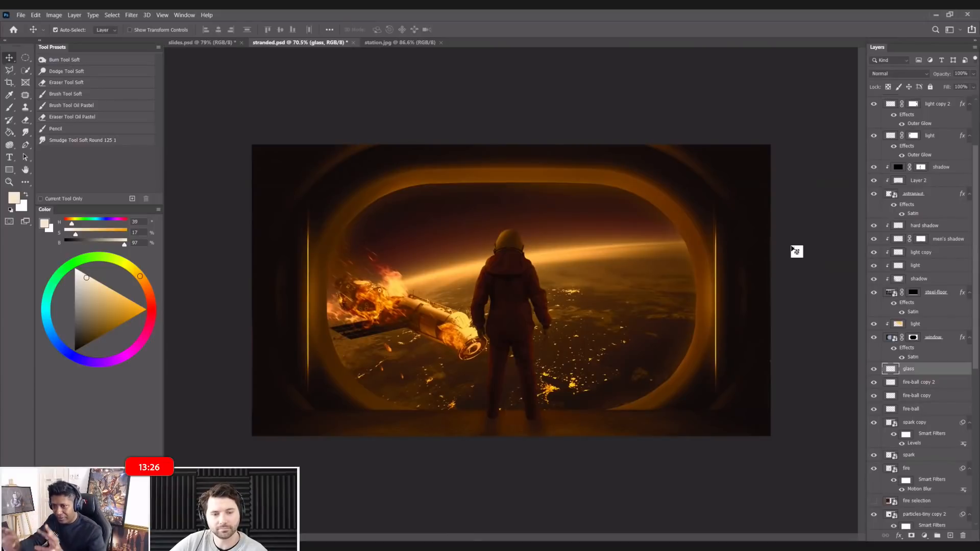
- Add a layer mask to the glass layer and choose a speckled legacy brush preset for painting on it
scroll(796, 251, up, 2)
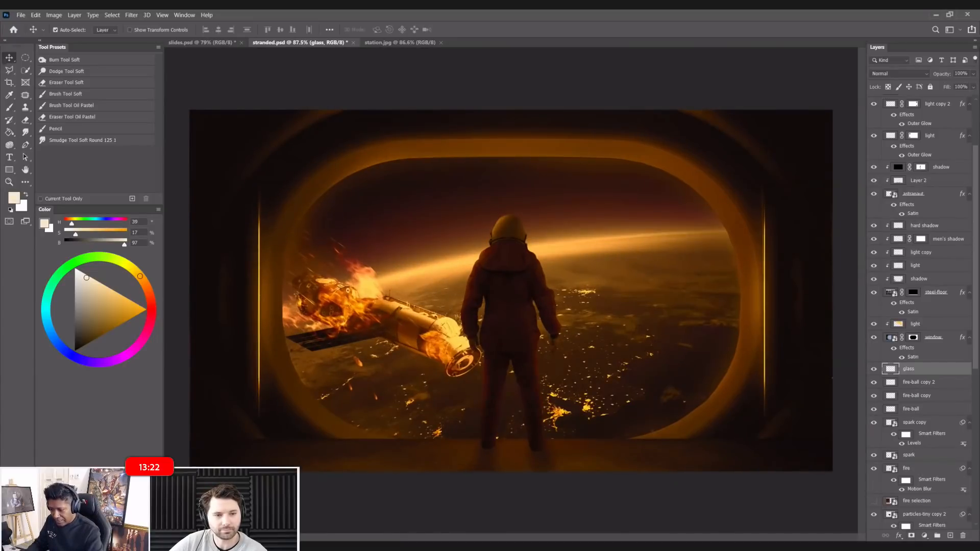
click(910, 535)
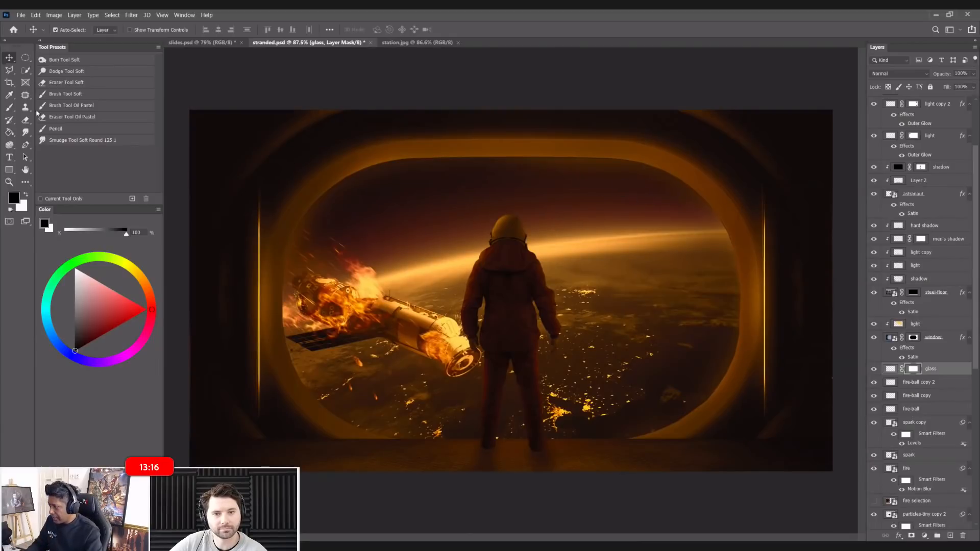
click(10, 109)
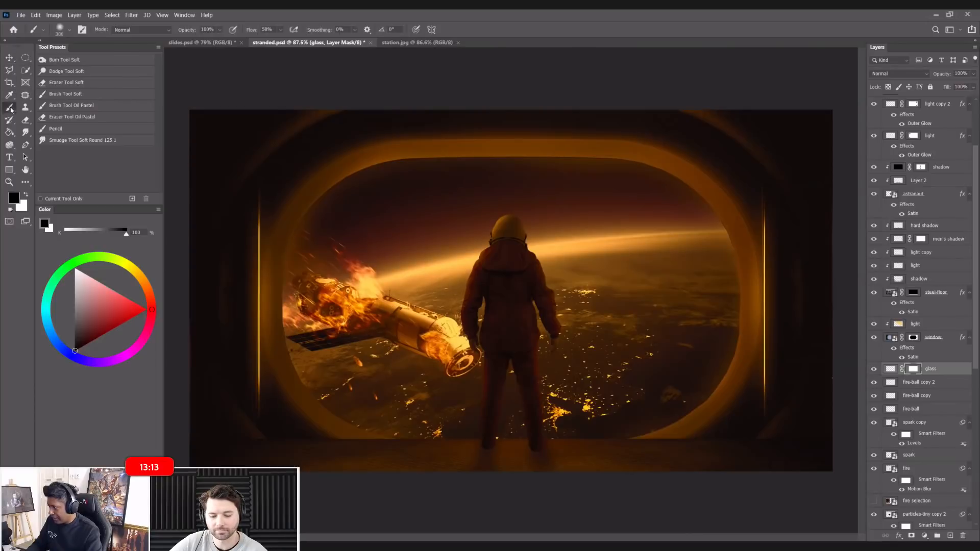
click(69, 29)
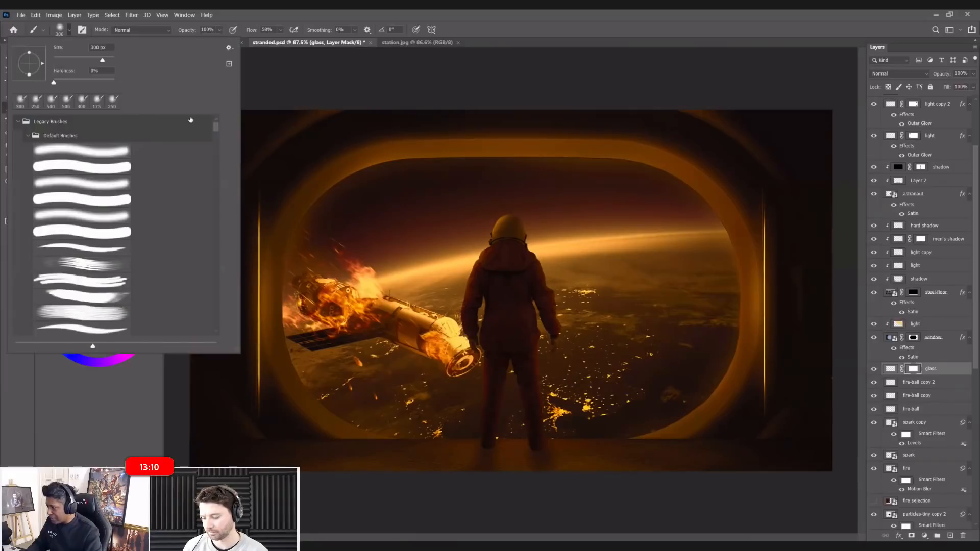
drag(216, 126, 215, 143)
click(104, 209)
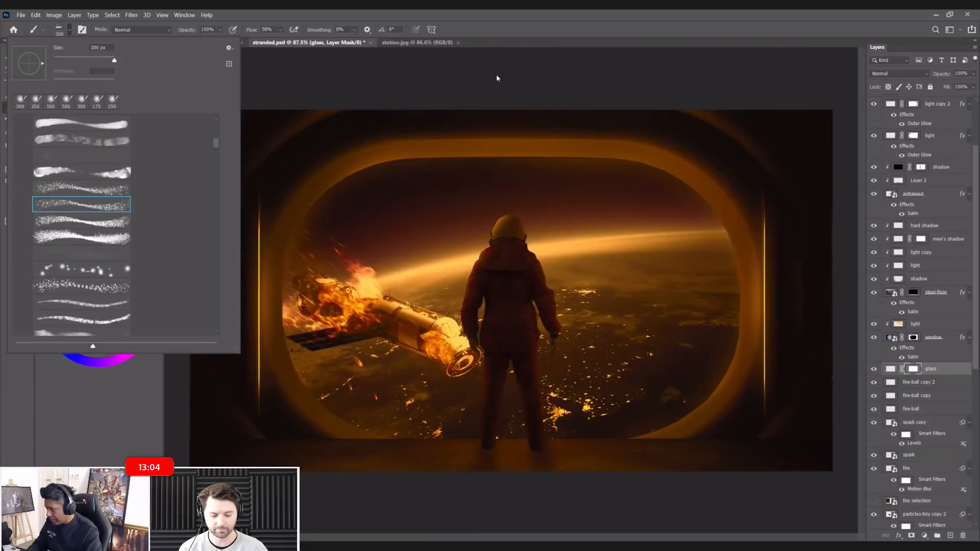
click(590, 36)
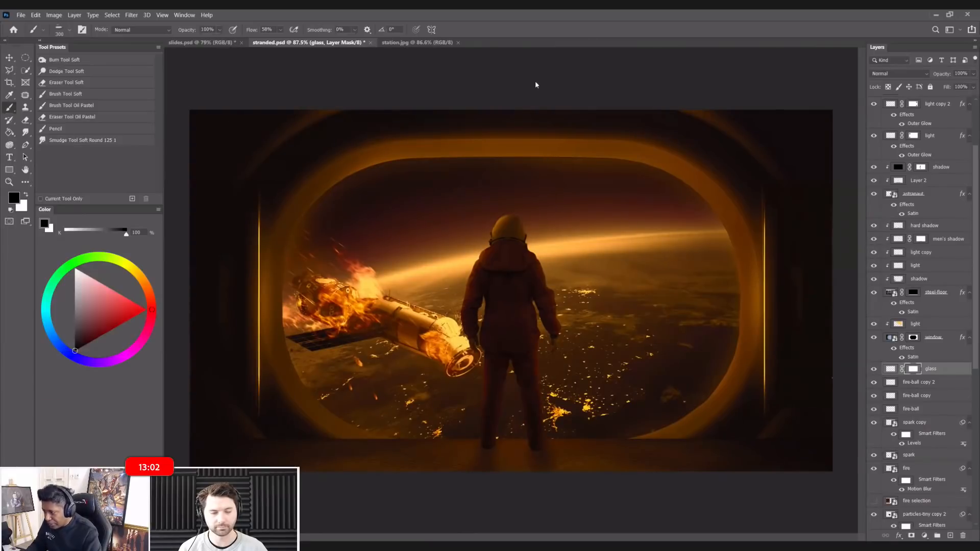
- Set the brush flow to 52% and reduce its size to 175 px for masking along the window edge
click(281, 32)
click(285, 40)
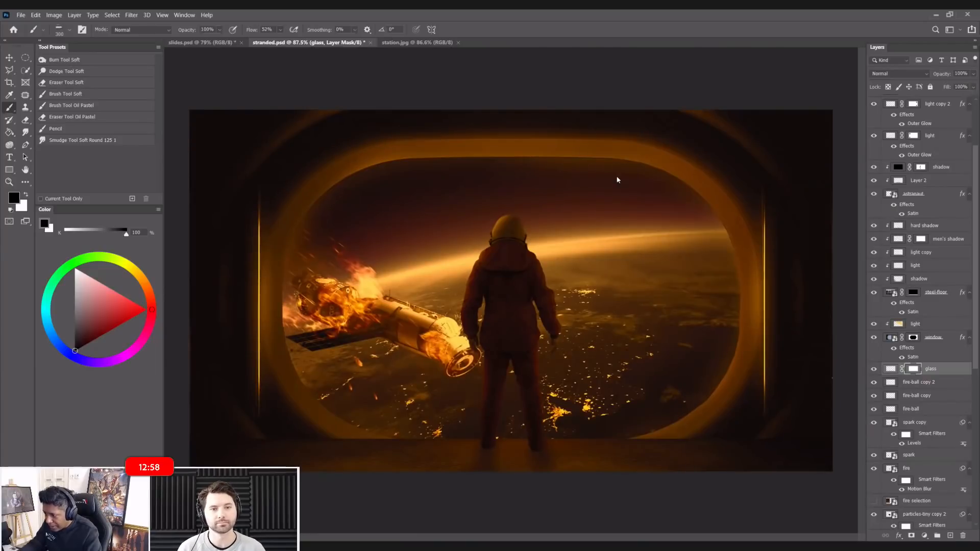
scroll(587, 182, up, 2)
key([)
key([)
key([)
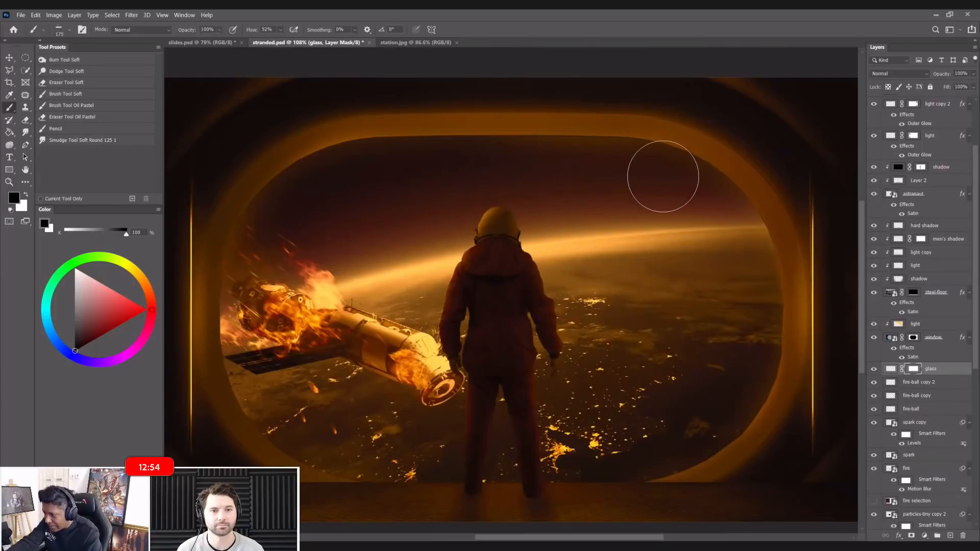
scroll(661, 175, up, 3)
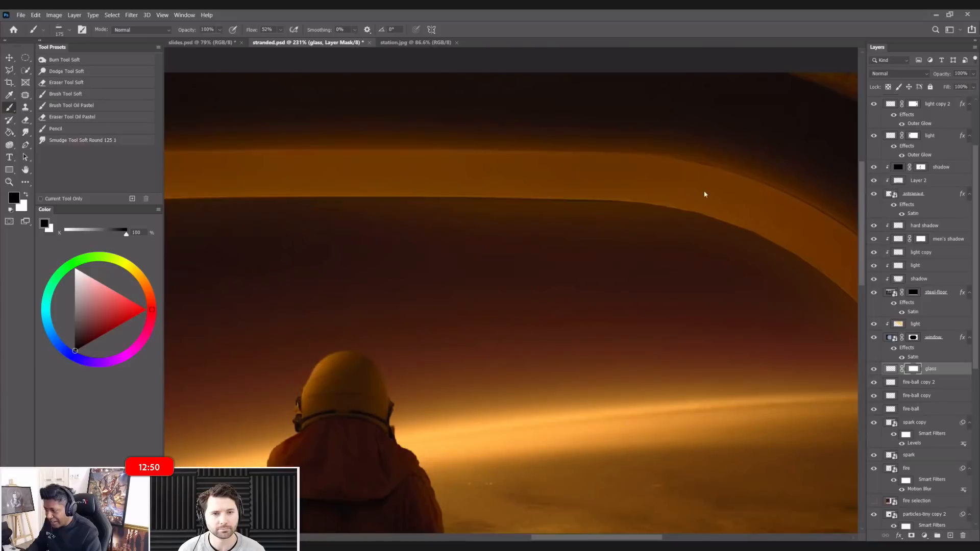
scroll(671, 202, down, 2)
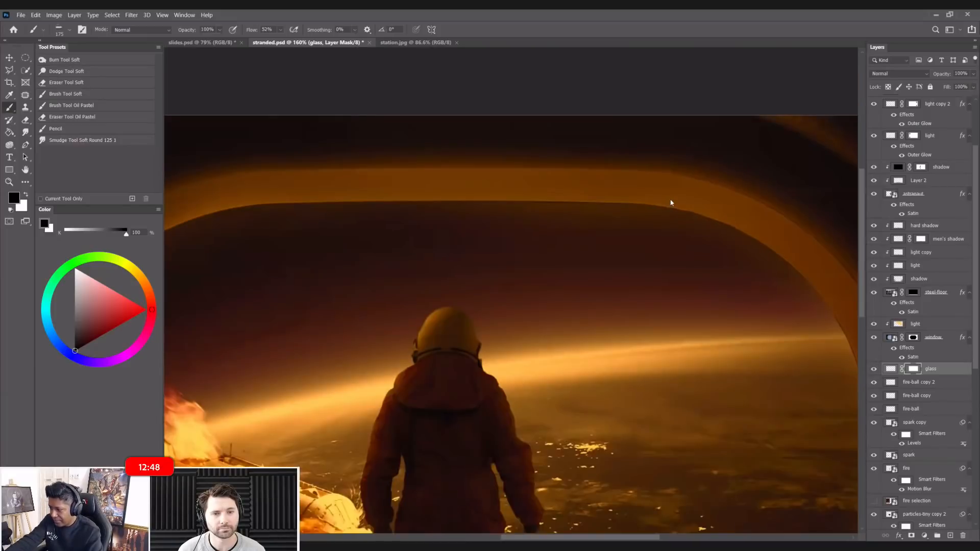
scroll(671, 203, down, 2)
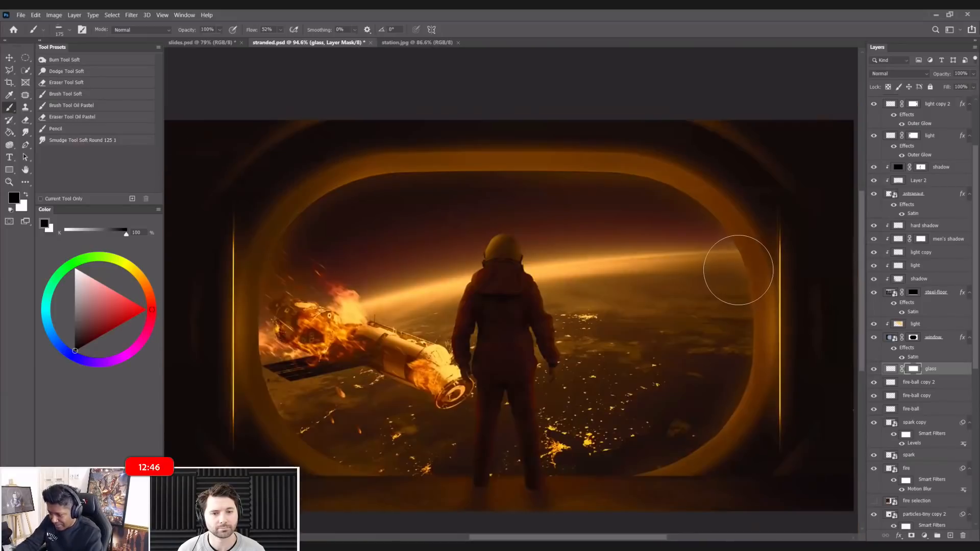
scroll(738, 270, up, 1)
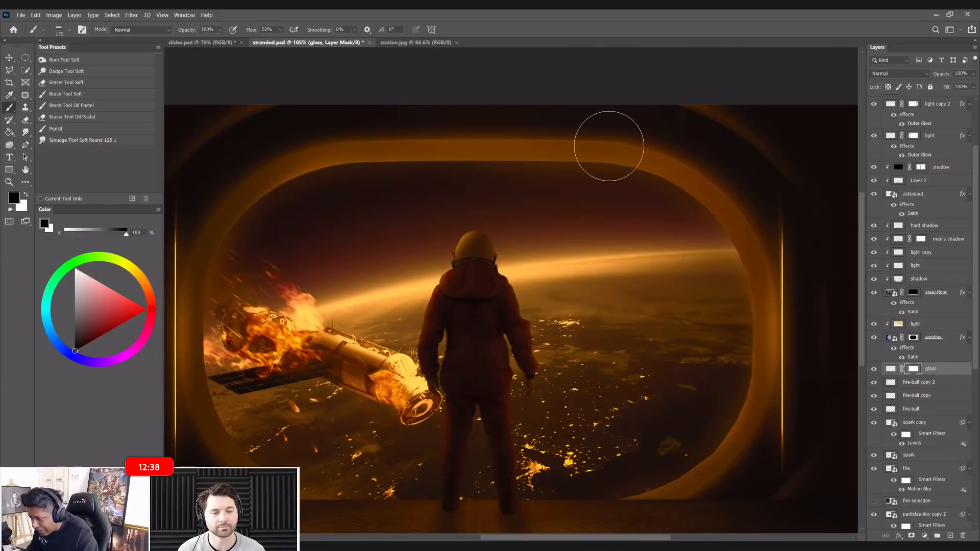
scroll(647, 149, up, 5)
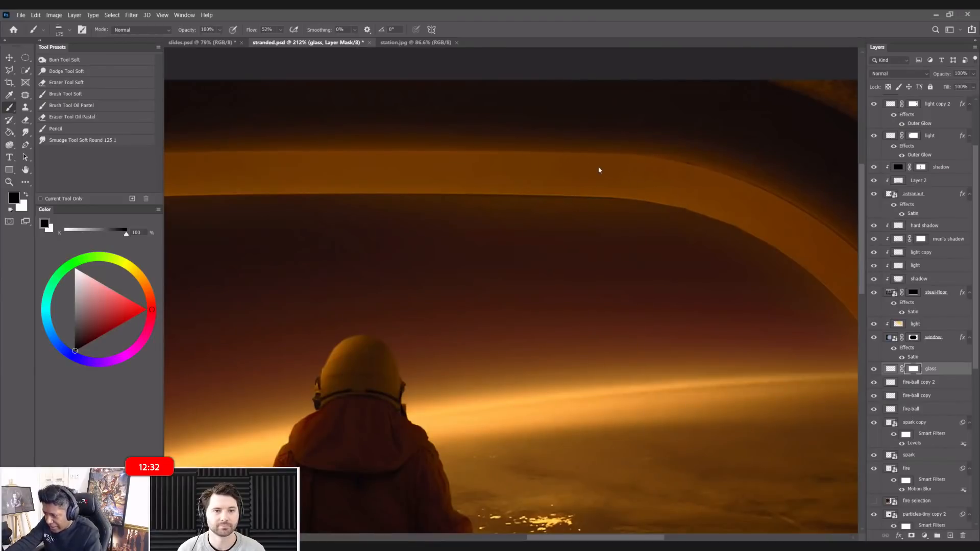
scroll(695, 184, down, 4)
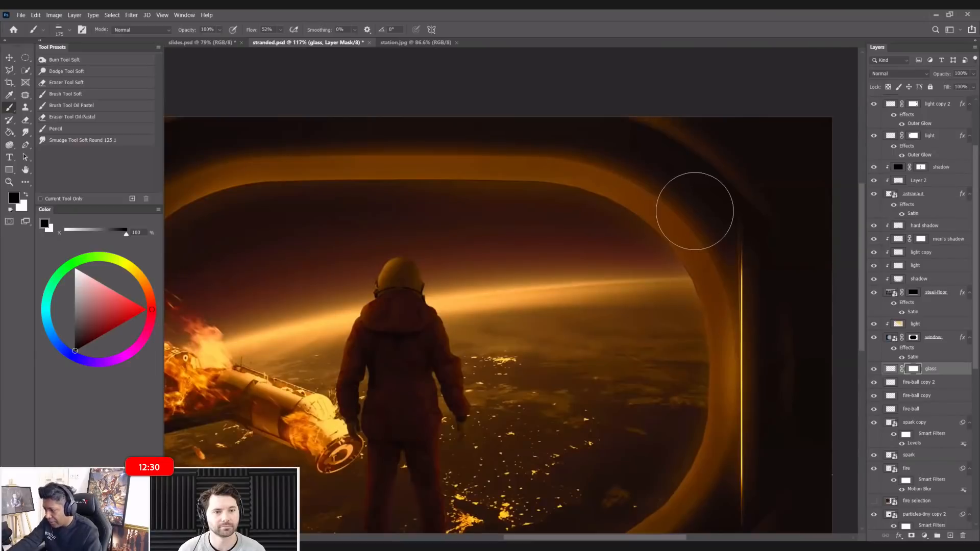
scroll(273, 202, down, 3)
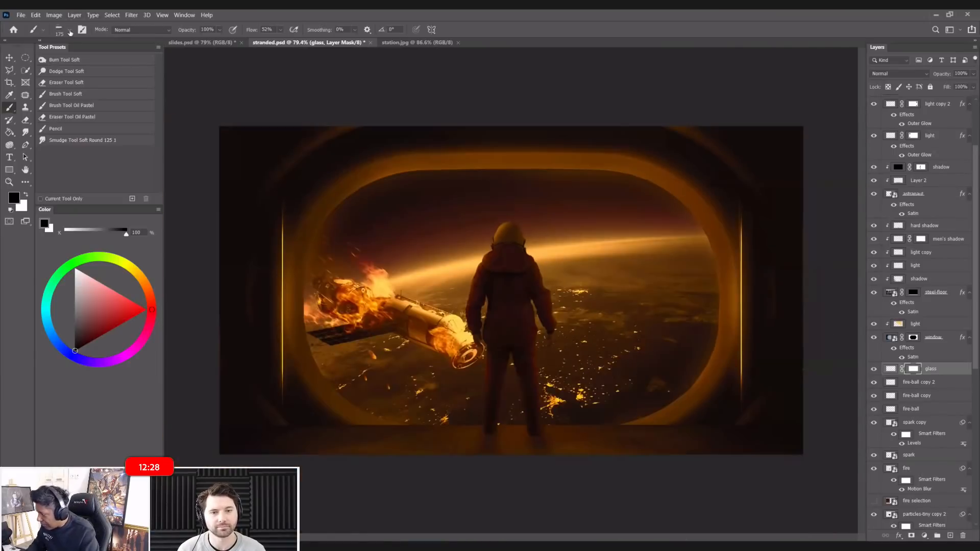
- Switch to another legacy brush preset, paint black on the glass layer's mask to break up the glow, and return to the Move tool
click(70, 31)
scroll(108, 270, down, 3)
click(92, 248)
click(597, 190)
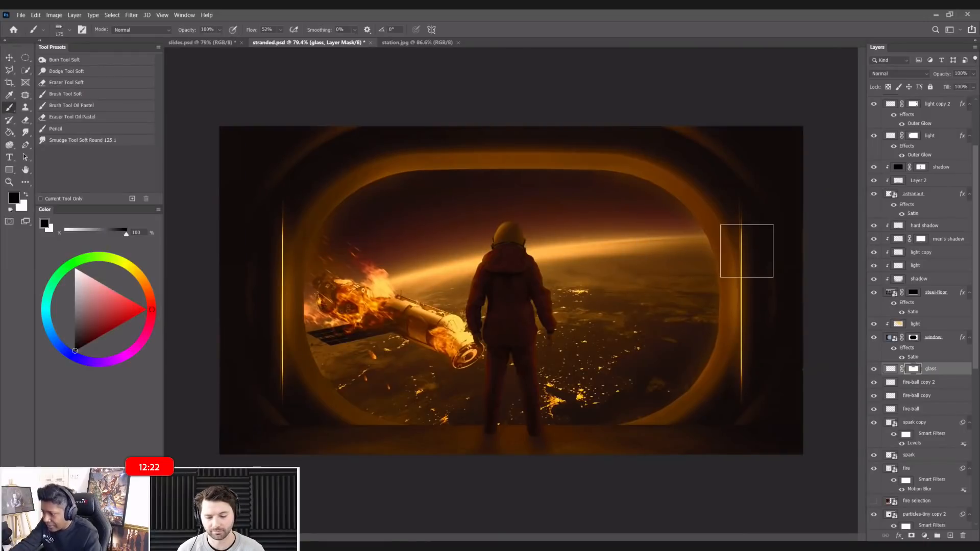
scroll(569, 220, up, 5)
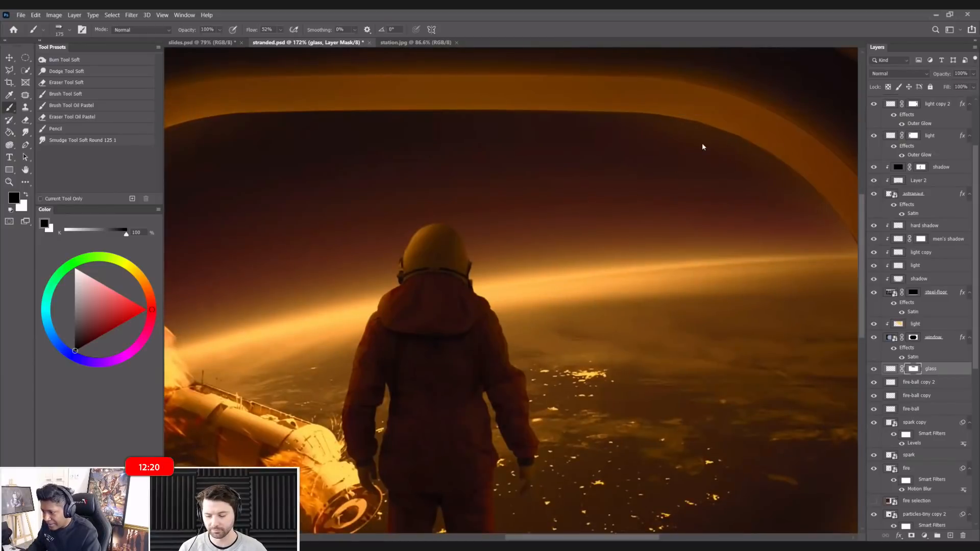
scroll(716, 152, down, 2)
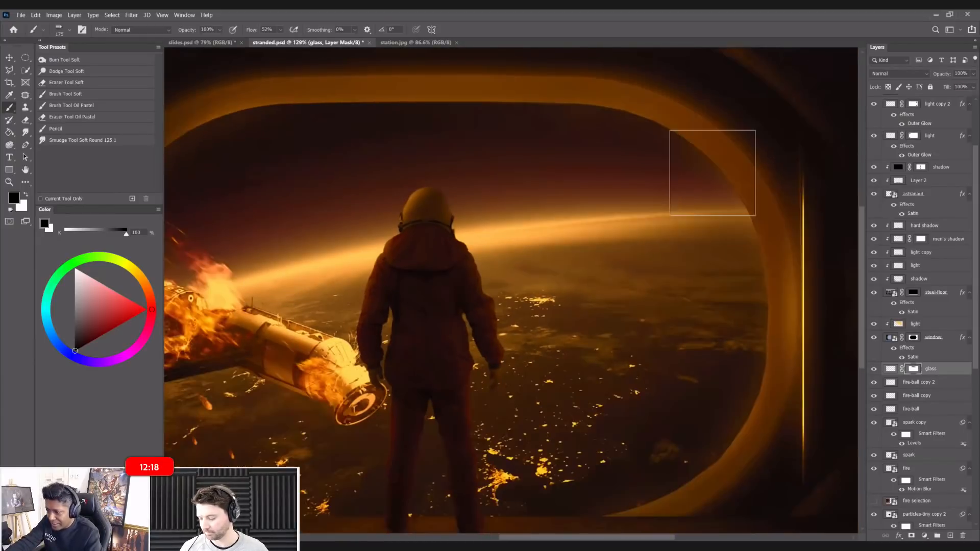
scroll(721, 309, down, 1)
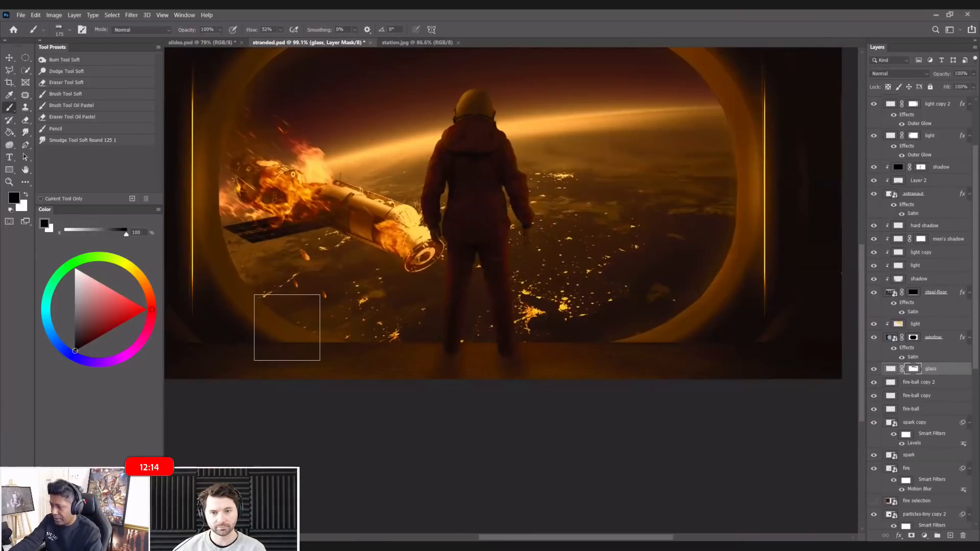
scroll(286, 327, down, 2)
click(14, 61)
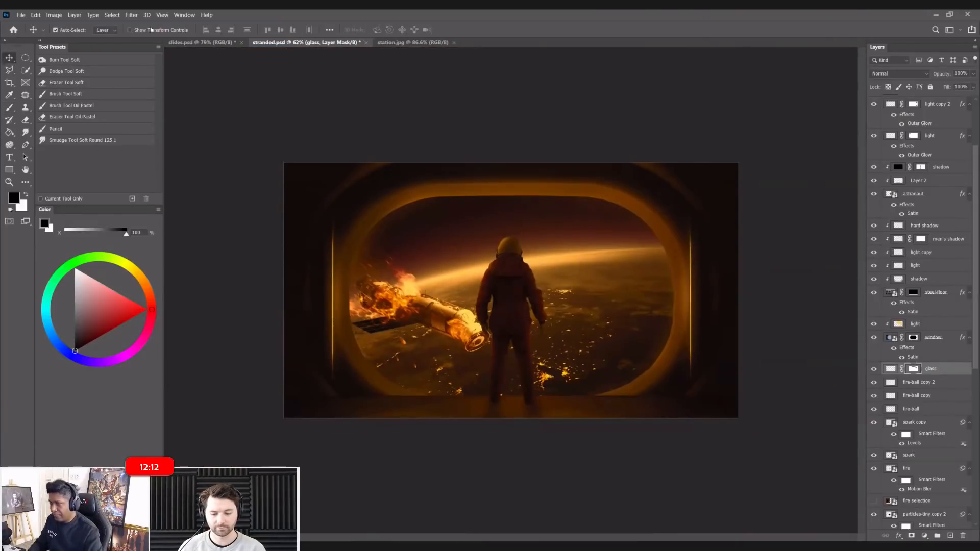
- Compare the image with the masked glass layer hidden and shown, and save the document
click(874, 369)
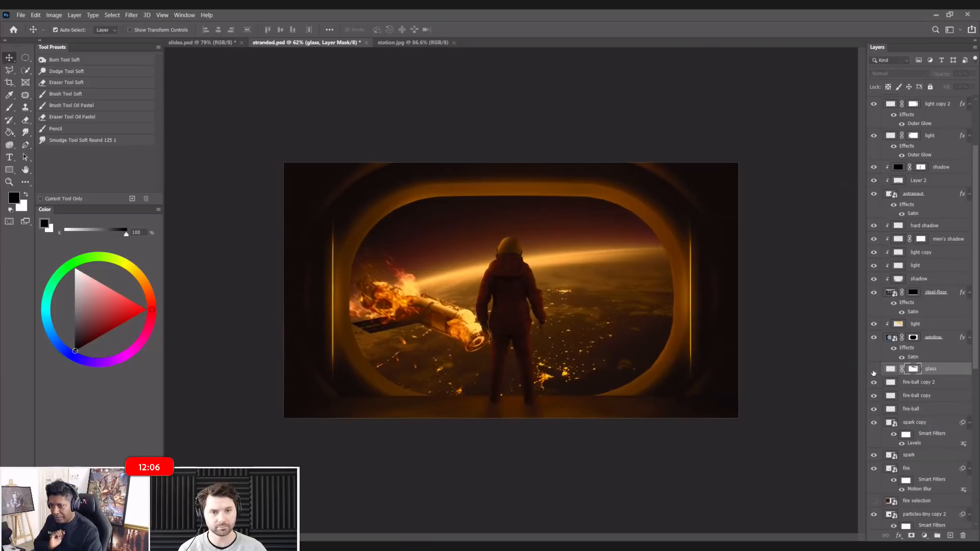
click(873, 370)
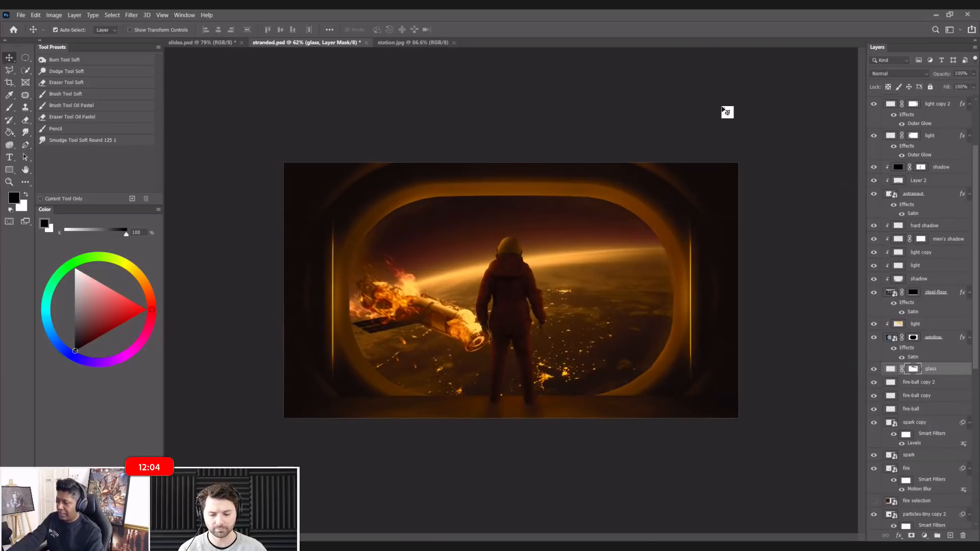
scroll(727, 112, up, 3)
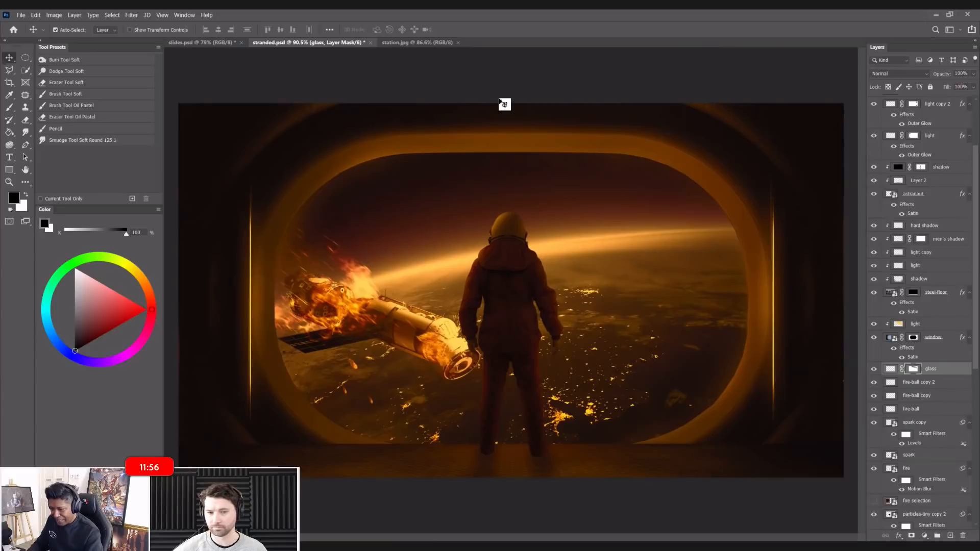
key(ctrl+s)
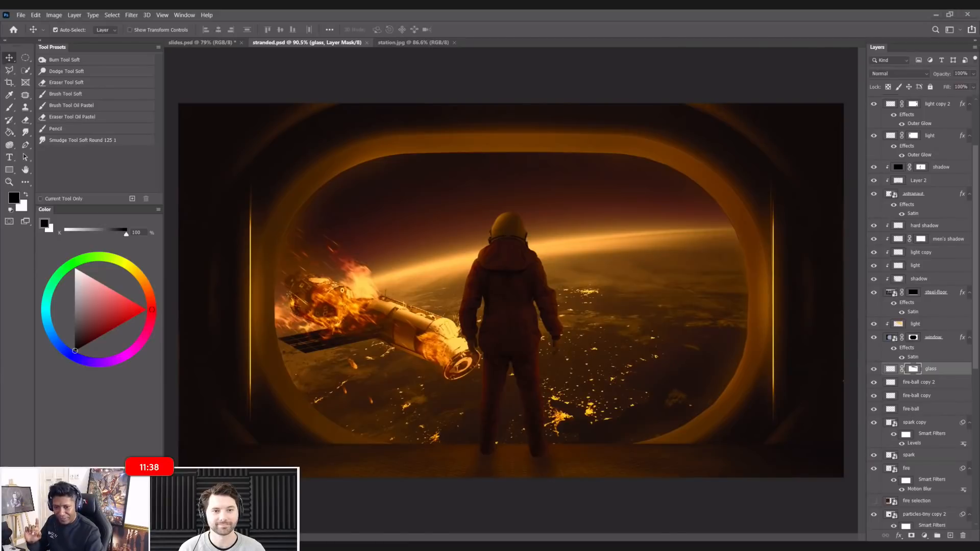
- Place the astronaut photo above the glass layer at 53.57% scale, shifted slightly down, and hide its layer
drag(510, 435, 525, 319)
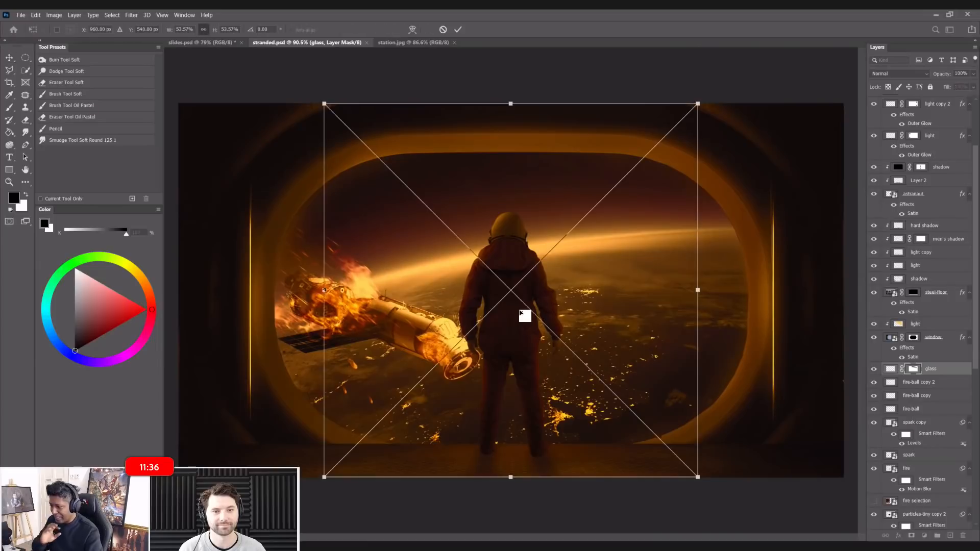
drag(426, 225, 427, 246)
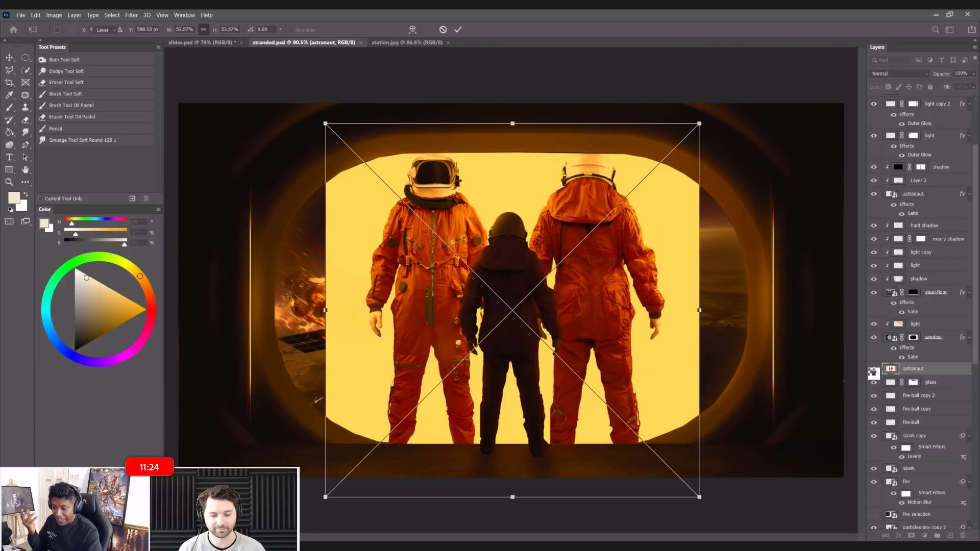
click(873, 370)
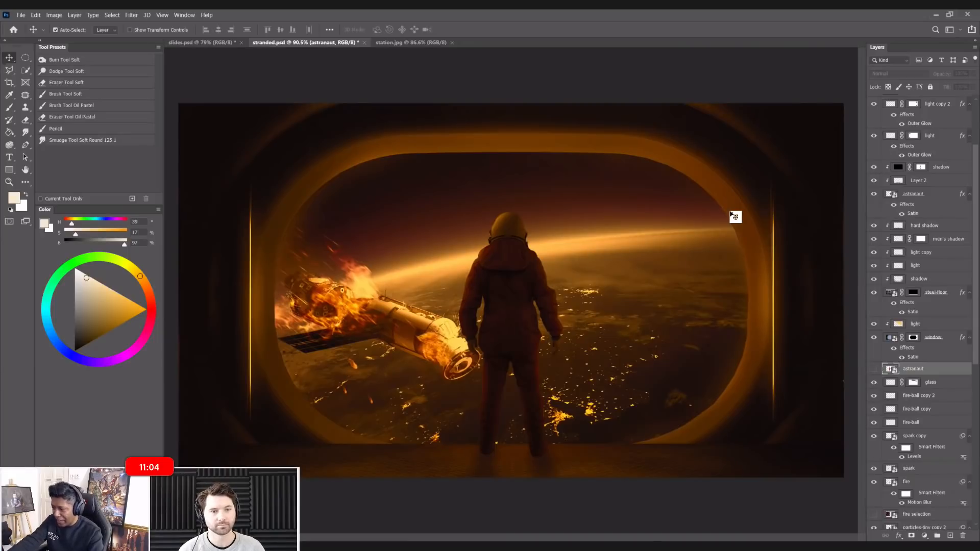
- Duplicate the glass layer together with its mask, directly below the hidden astronaut layer
scroll(735, 217, up, 1)
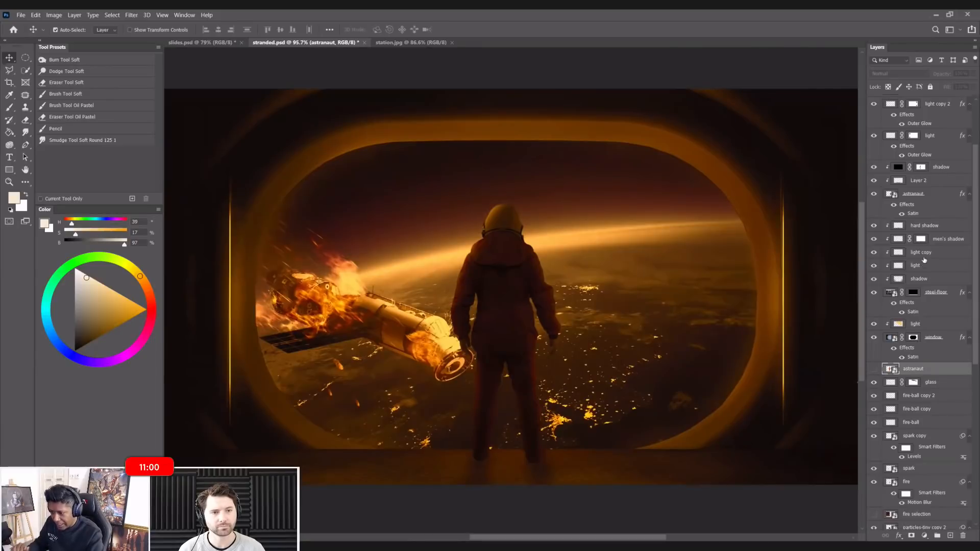
scroll(913, 357, down, 2)
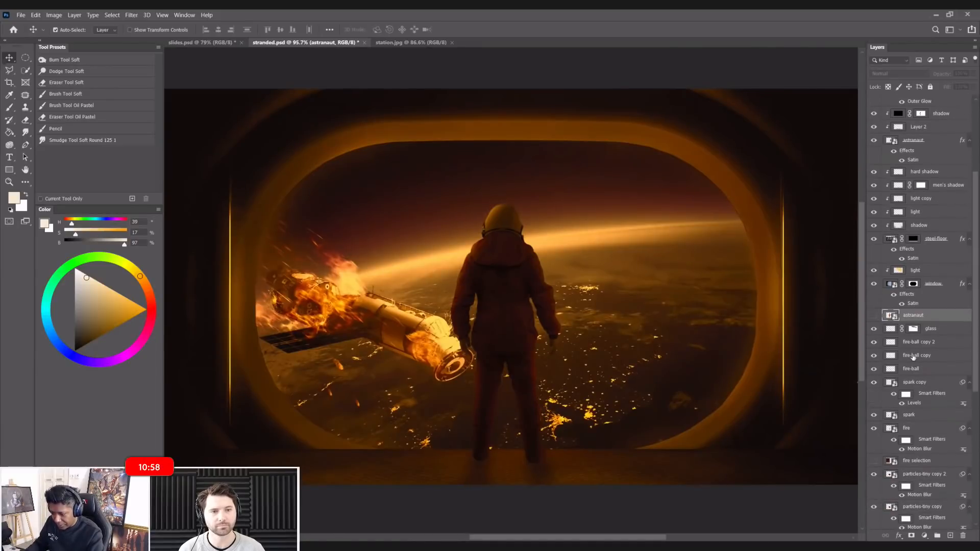
scroll(912, 357, up, 5)
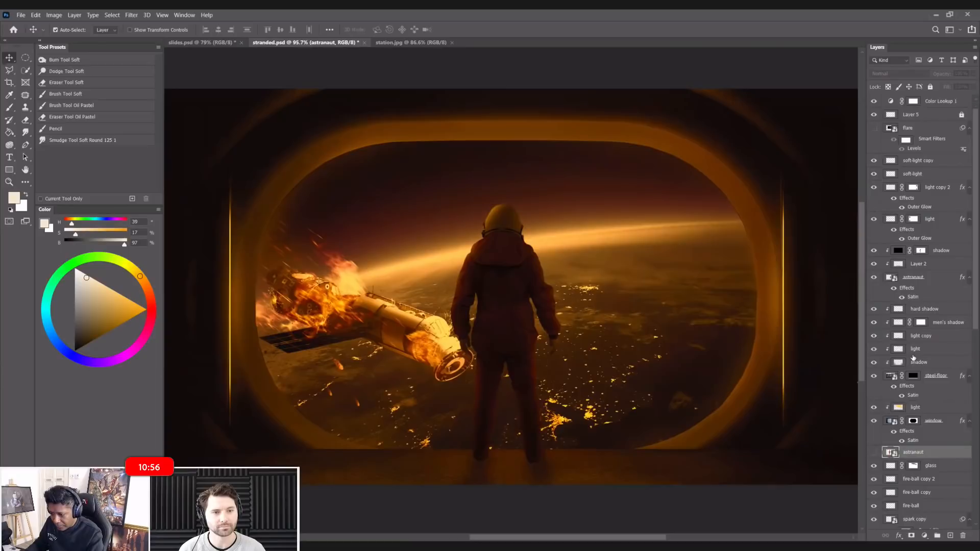
scroll(913, 363, down, 3)
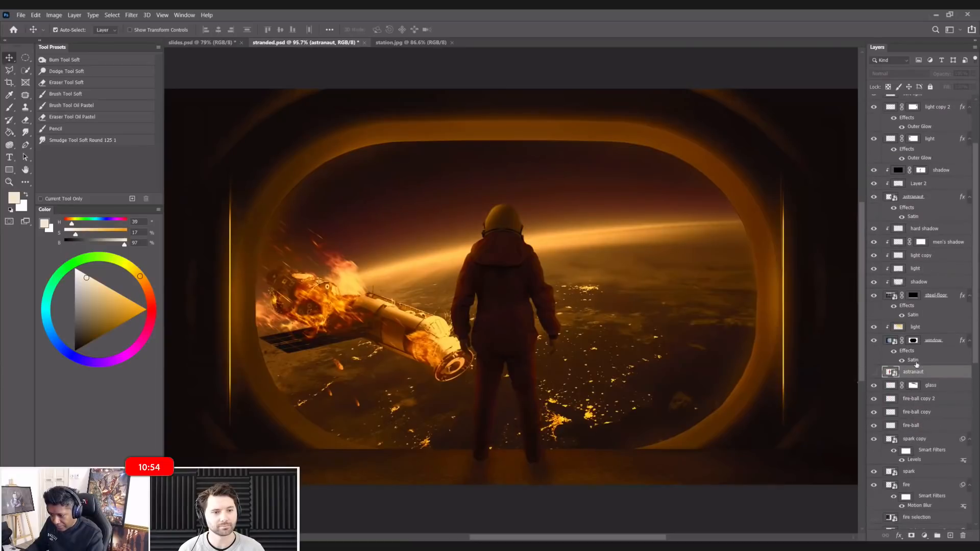
click(938, 389)
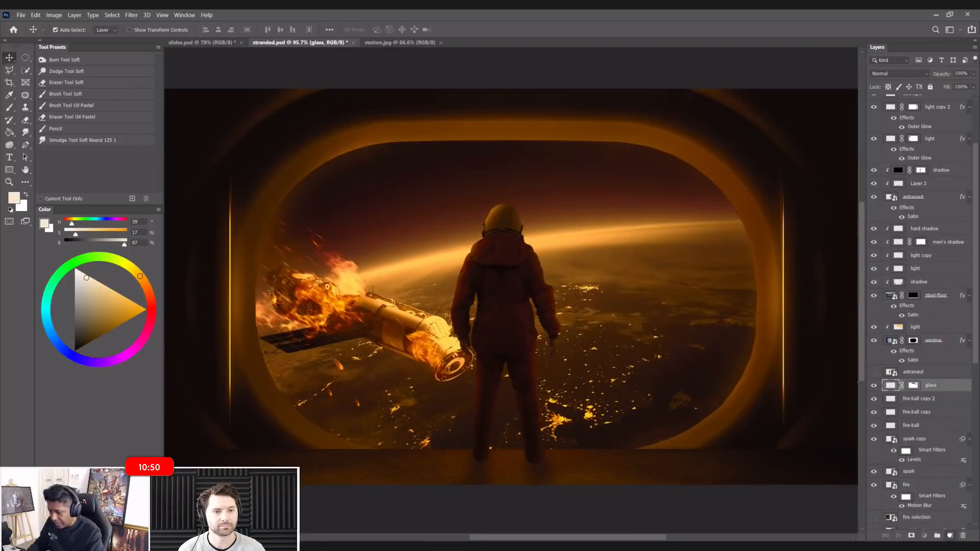
drag(937, 387, 950, 535)
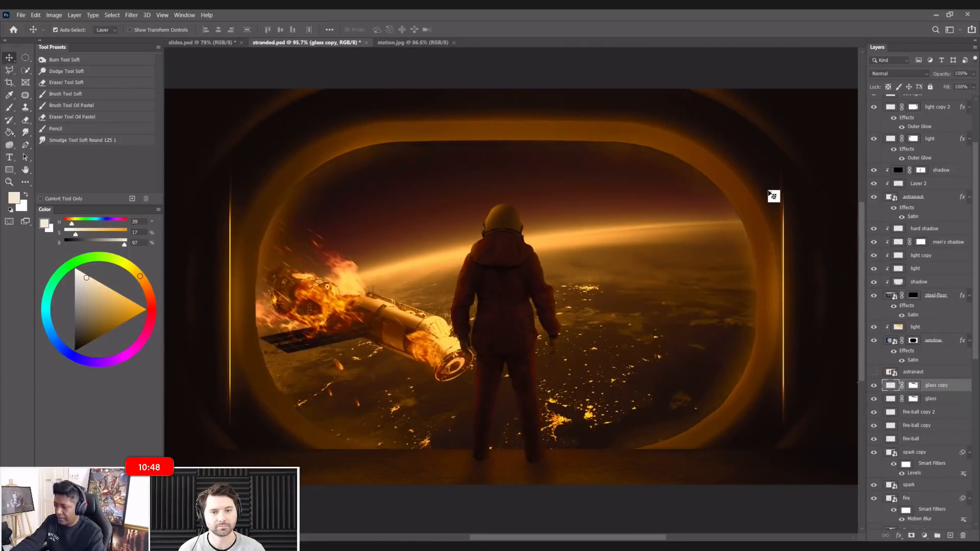
- Save the document and inspect the doubled glass effect around the window and the astronaut
scroll(759, 138, down, 2)
key(ctrl+s)
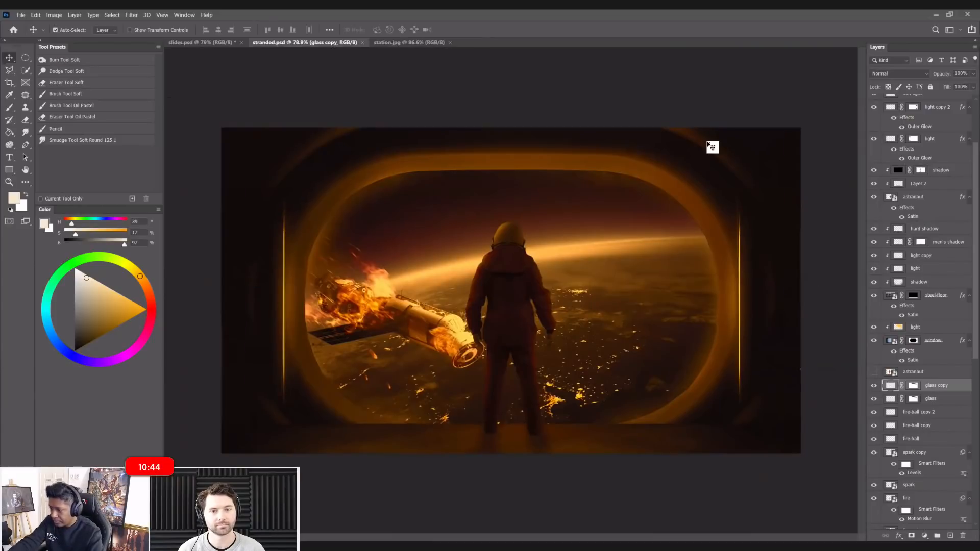
scroll(712, 147, up, 4)
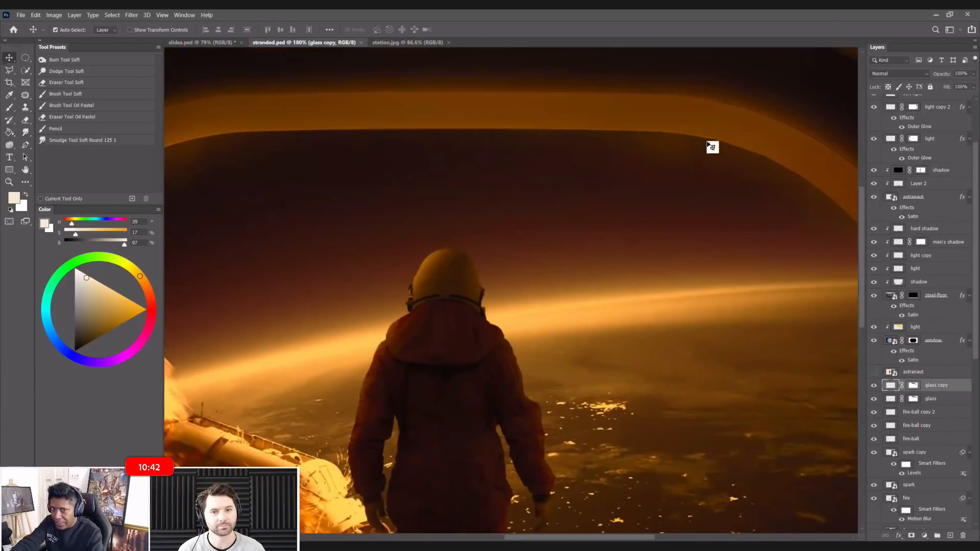
scroll(712, 147, down, 2)
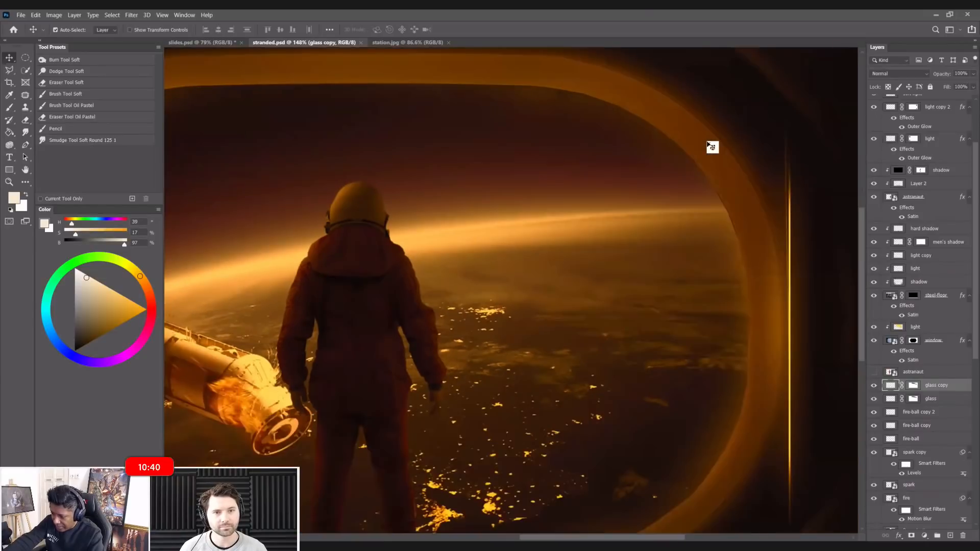
scroll(711, 147, down, 2)
scroll(835, 206, down, 2)
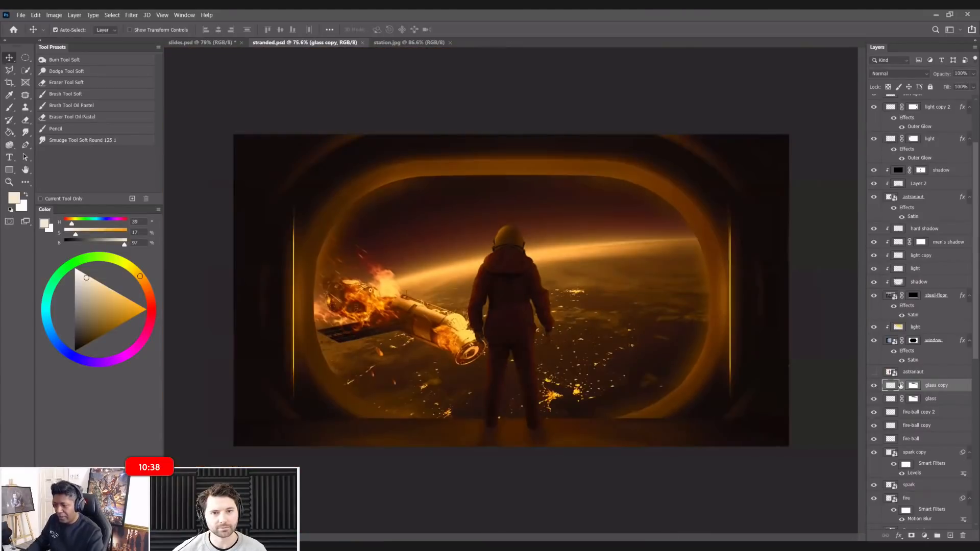
- Group the glass copy and glass layers together and name the group "fog"
shift+click(939, 403)
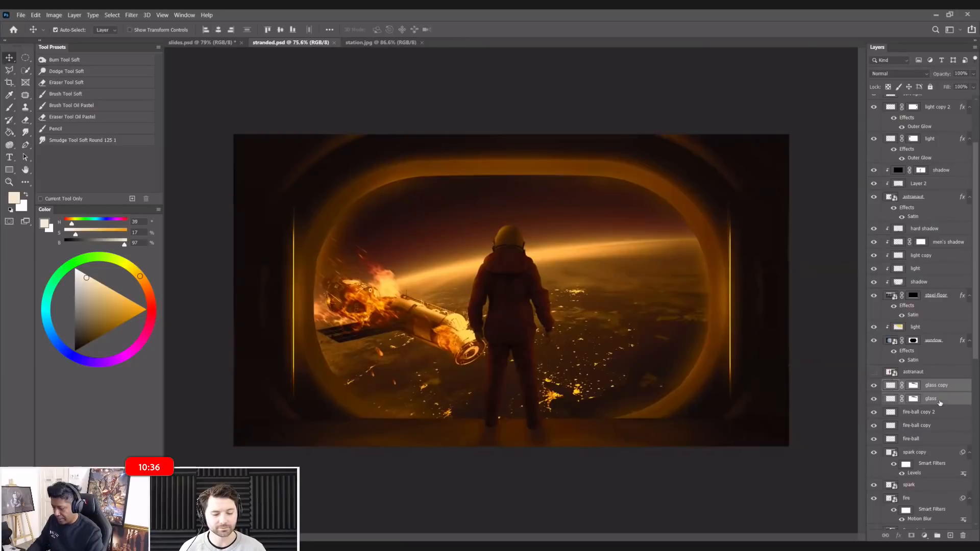
key(ctrl+g)
double_click(910, 384)
text(fog)
key(Return)
- Compare the image with the fog group hidden and shown, and save the document with the group visible
click(874, 385)
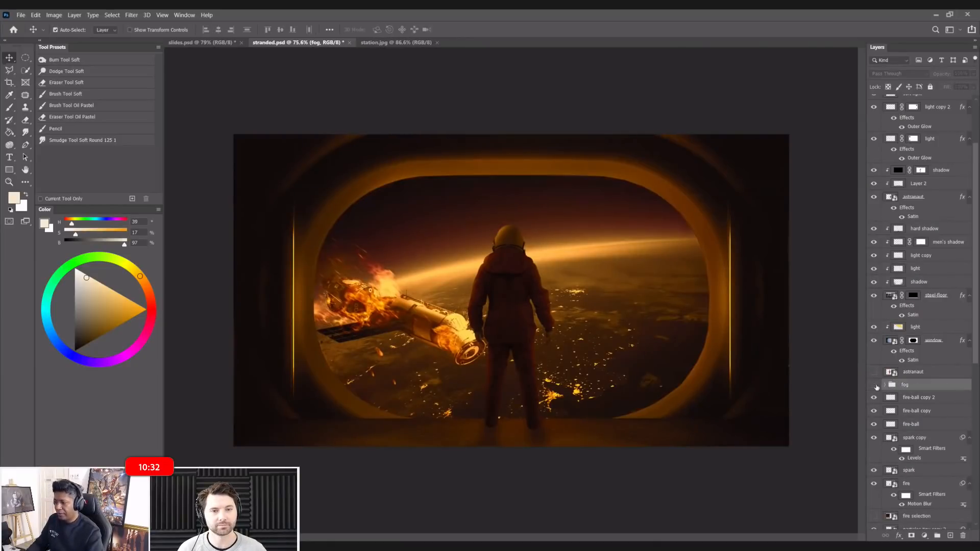
click(875, 386)
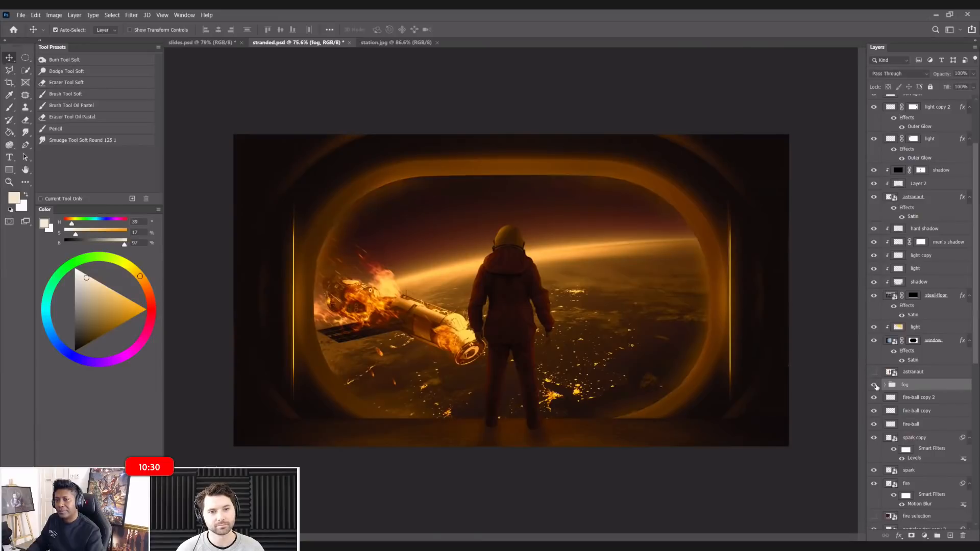
key(ctrl+s)
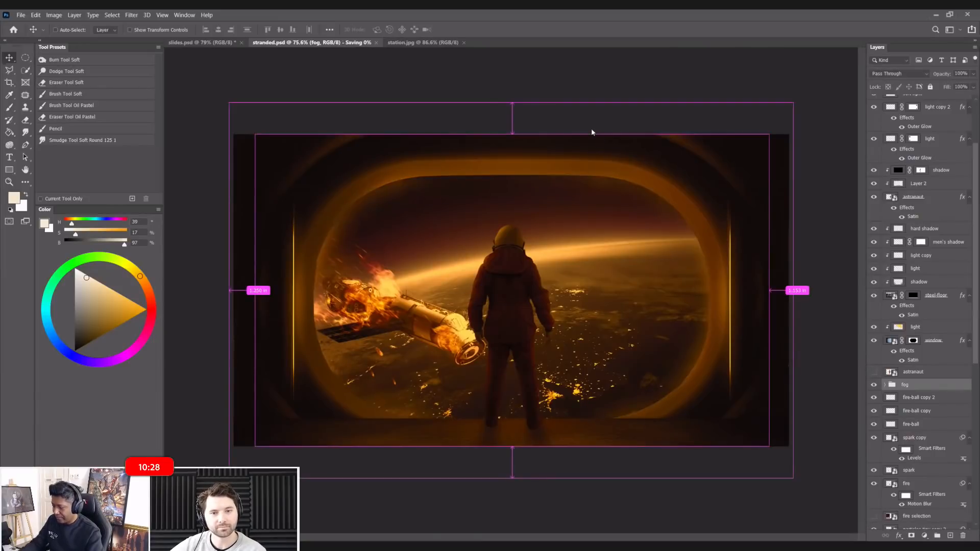
key(ctrl+plus)
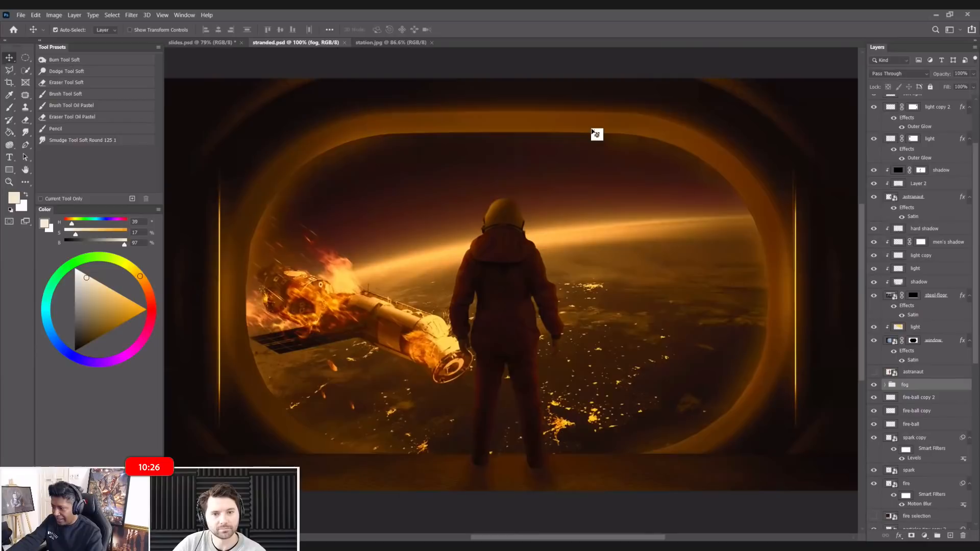
key(ctrl+minus)
scroll(592, 132, down, 2)
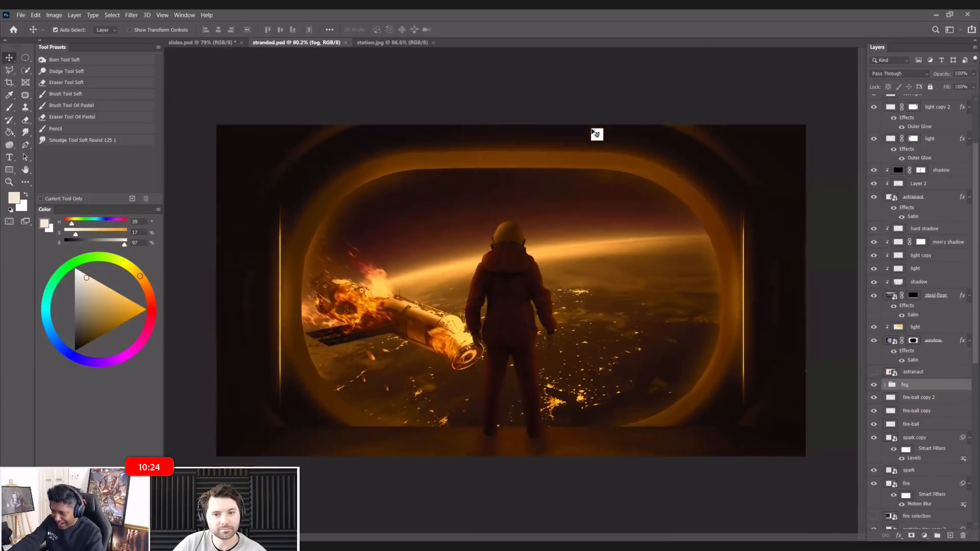
scroll(592, 132, up, 1)
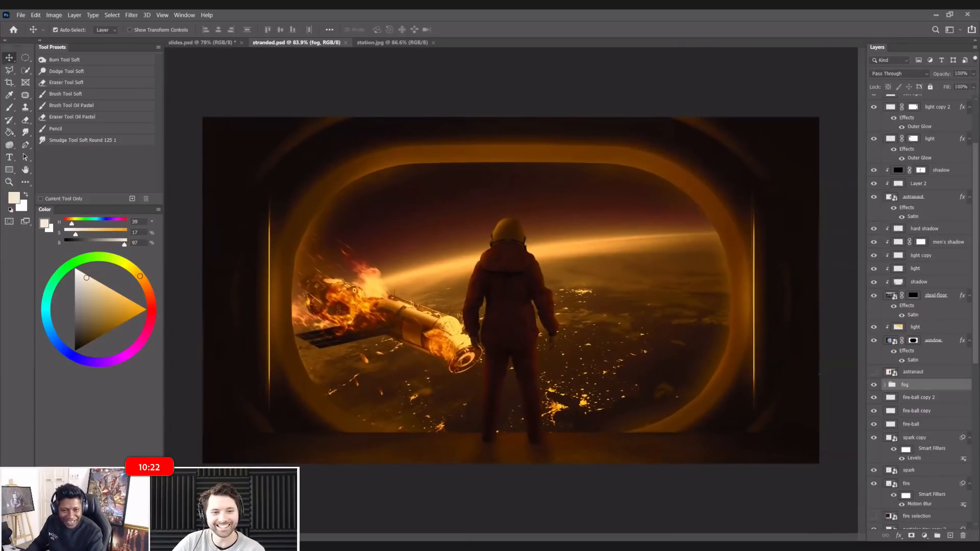